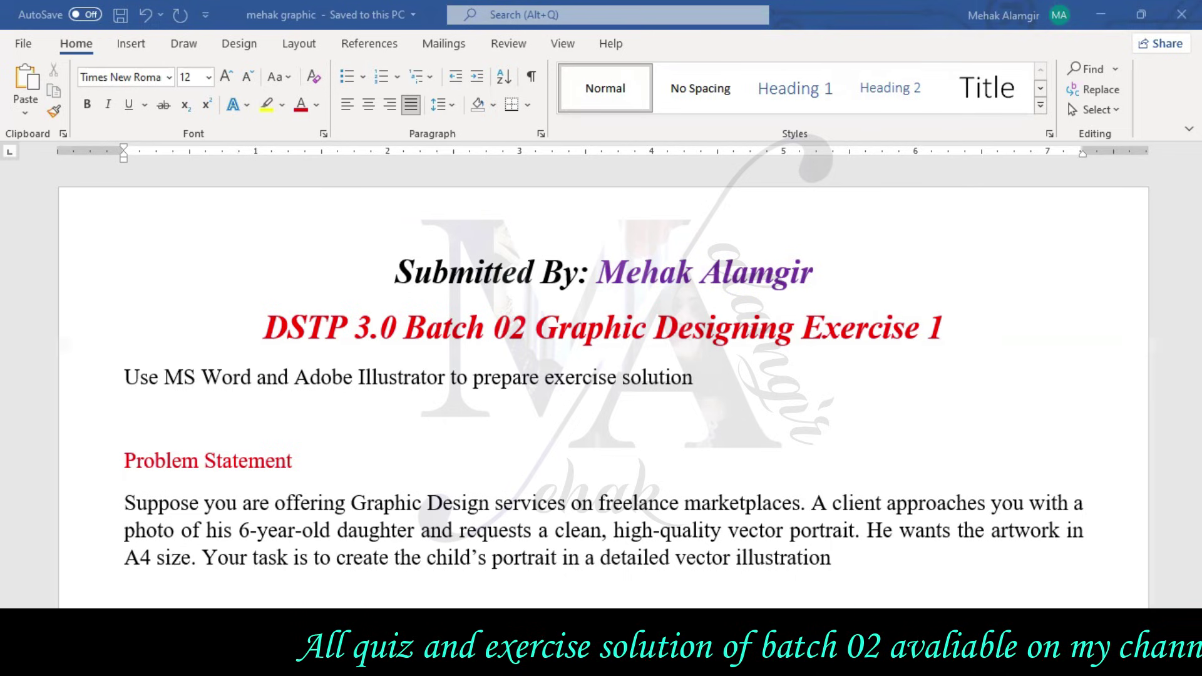
Examine the exercise's problem statement and the Google search results for a free online Illustrator alternative.
{"action": "scroll", "coordinate": [601, 375], "scroll_direction": "down", "scroll_amount": 3}
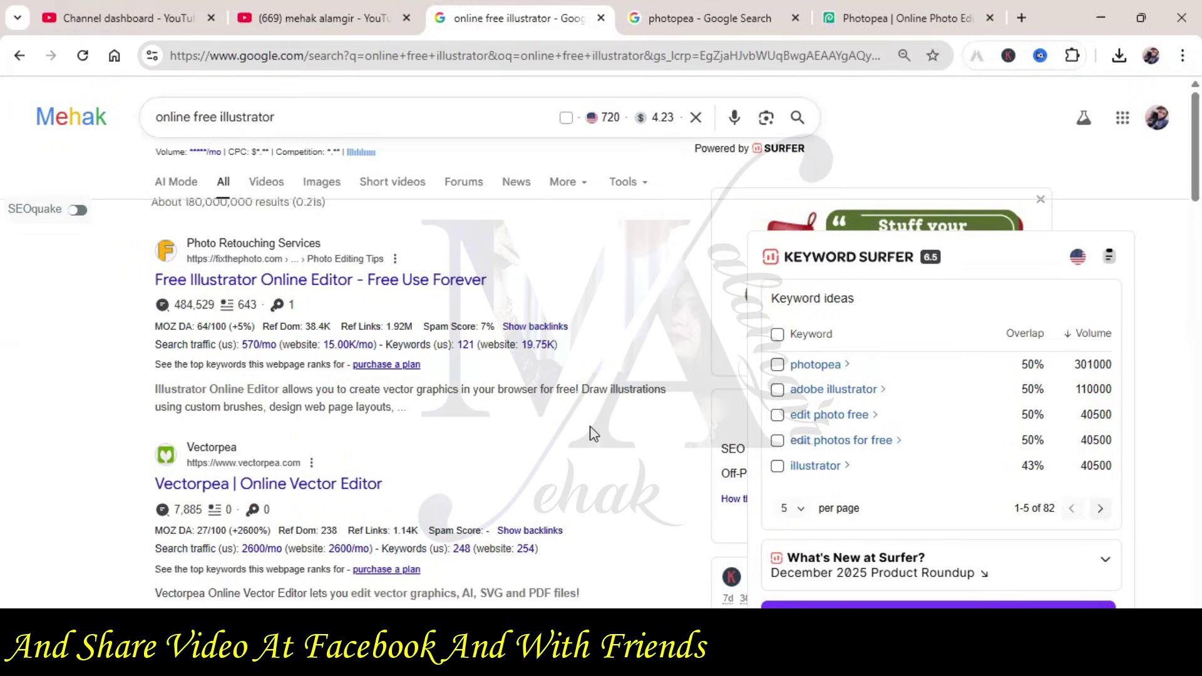
{"action": "scroll", "coordinate": [601, 429], "scroll_direction": "down", "scroll_amount": 5}
{"action": "scroll", "coordinate": [629, 422], "scroll_direction": "down", "scroll_amount": 10}
{"action": "scroll", "coordinate": [630, 420], "scroll_direction": "down", "scroll_amount": 3}
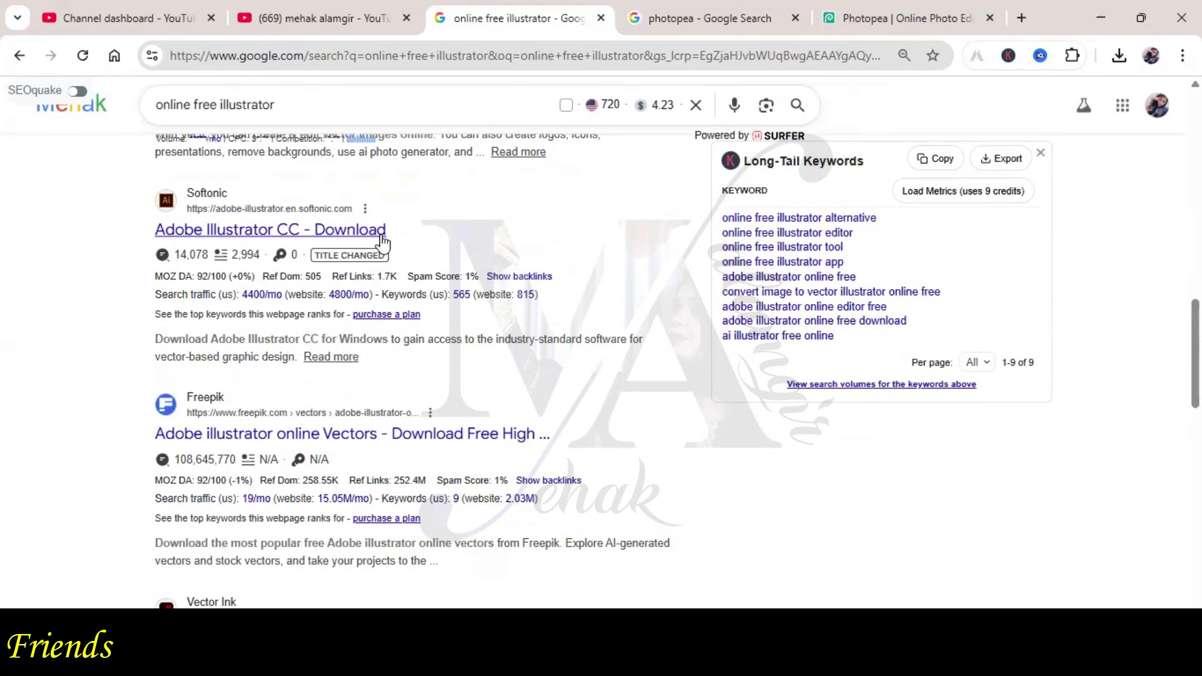
{"action": "scroll", "coordinate": [540, 338], "scroll_direction": "down", "scroll_amount": 6}
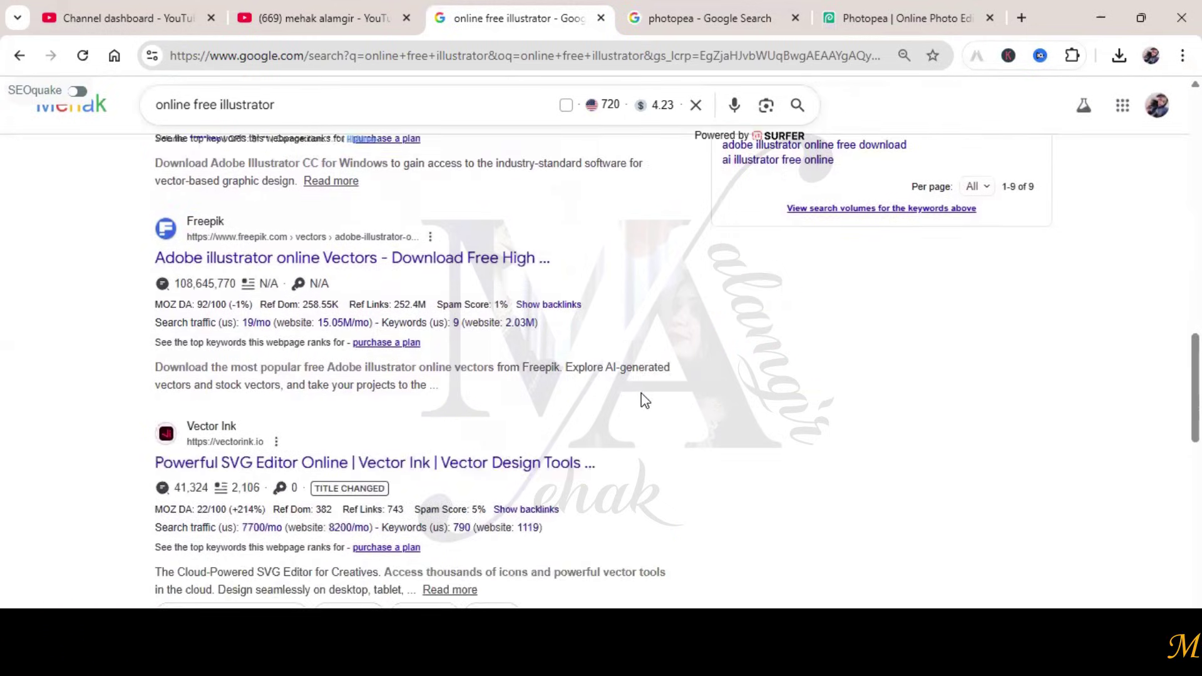
{"action": "scroll", "coordinate": [759, 399], "scroll_direction": "down", "scroll_amount": 3}
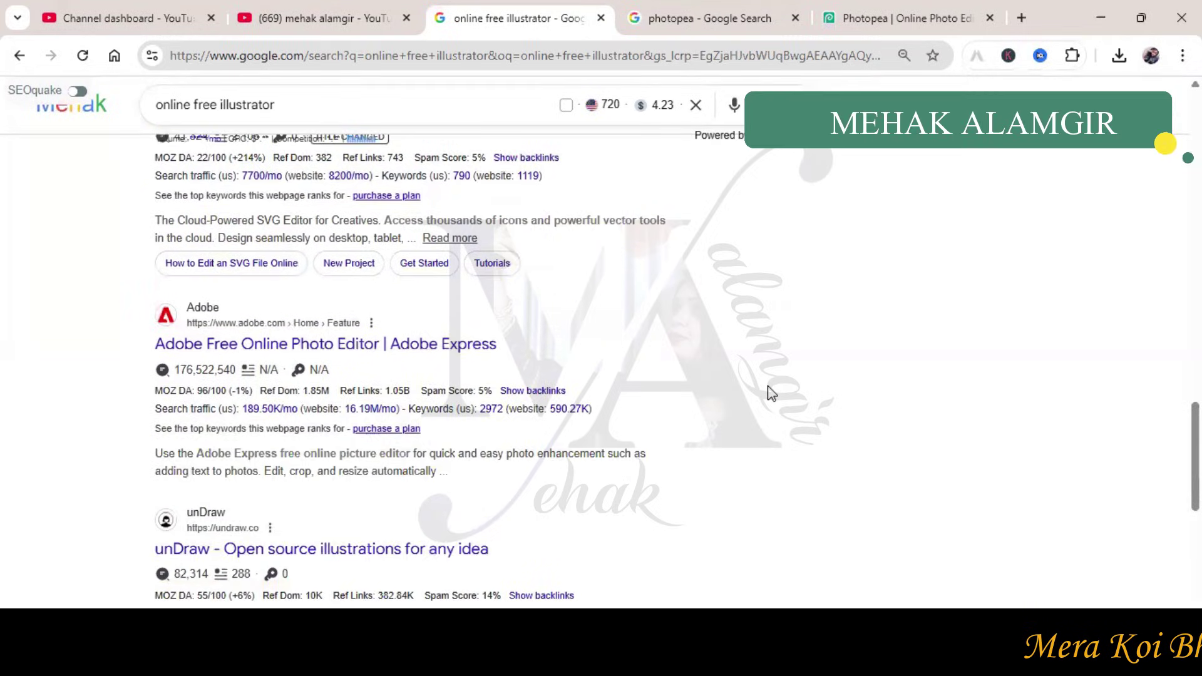
{"action": "scroll", "coordinate": [771, 394], "scroll_direction": "down", "scroll_amount": 6}
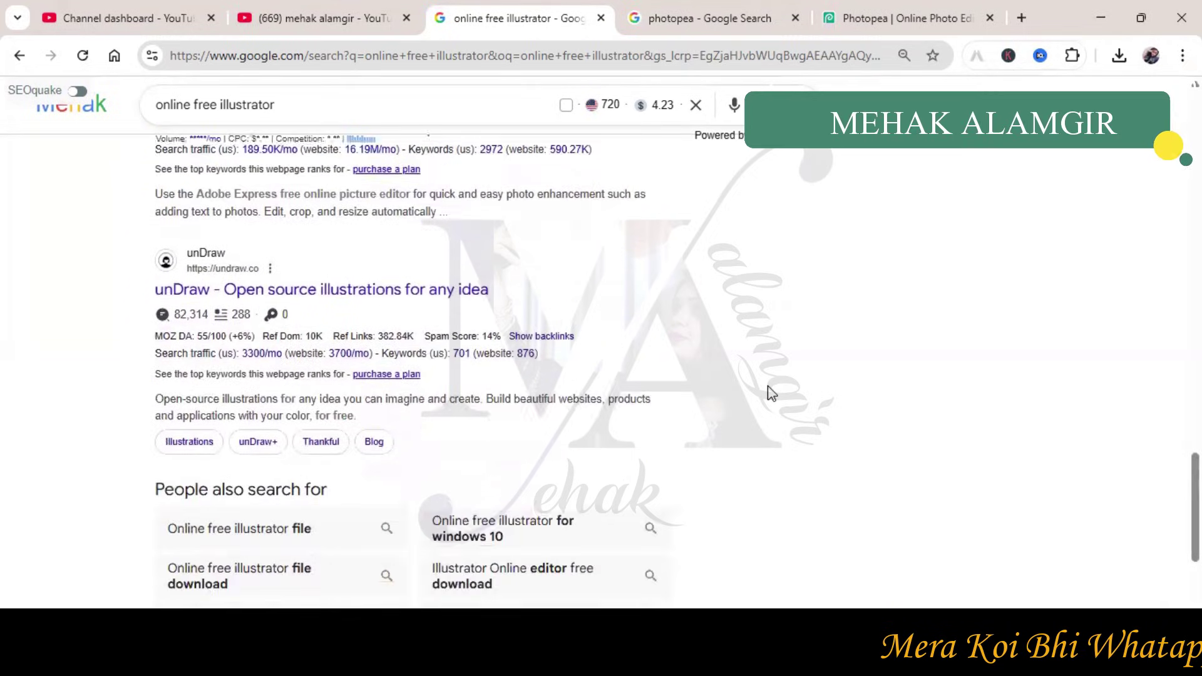
{"action": "scroll", "coordinate": [771, 393], "scroll_direction": "down", "scroll_amount": 3}
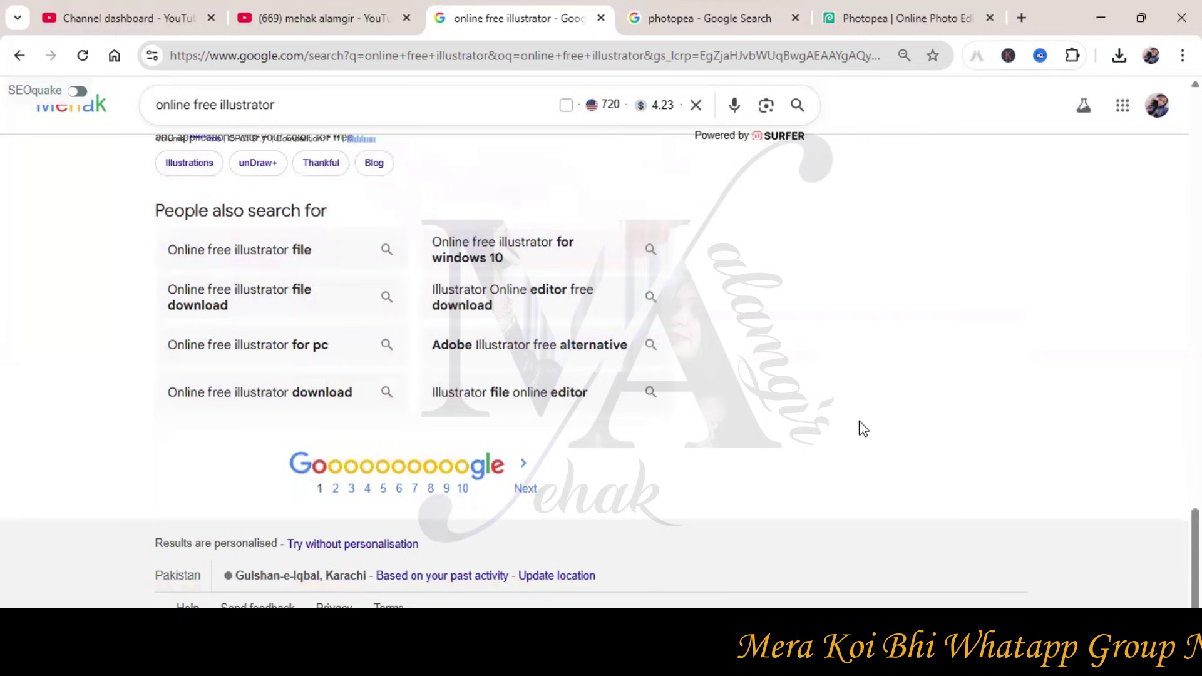
Switch to Photopea and create a new project from the A4 print preset.
{"action": "left_click", "coordinate": [772, 29]}
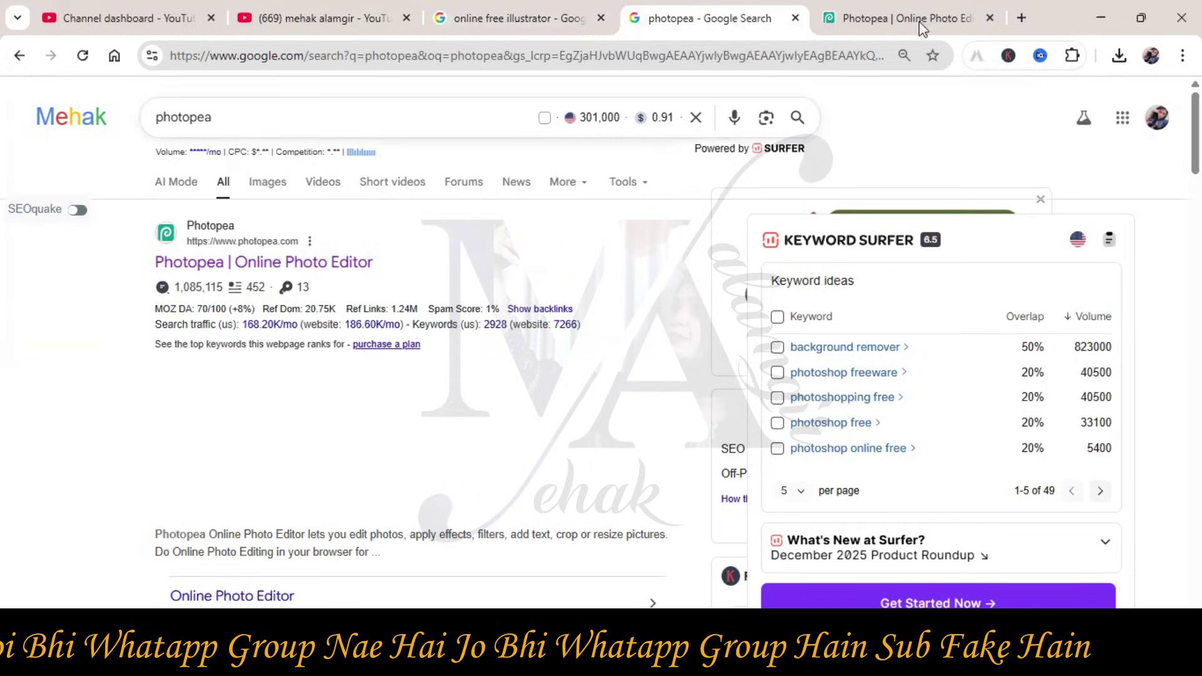
{"action": "left_click", "coordinate": [948, 18]}
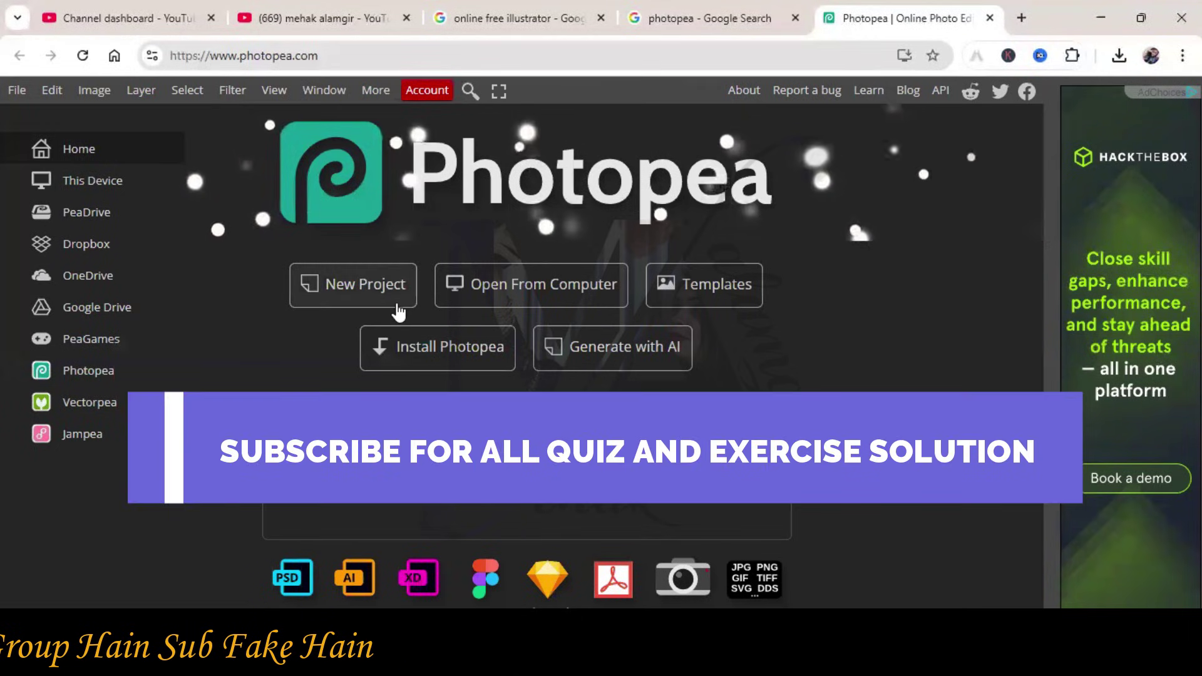
{"action": "left_click", "coordinate": [398, 312]}
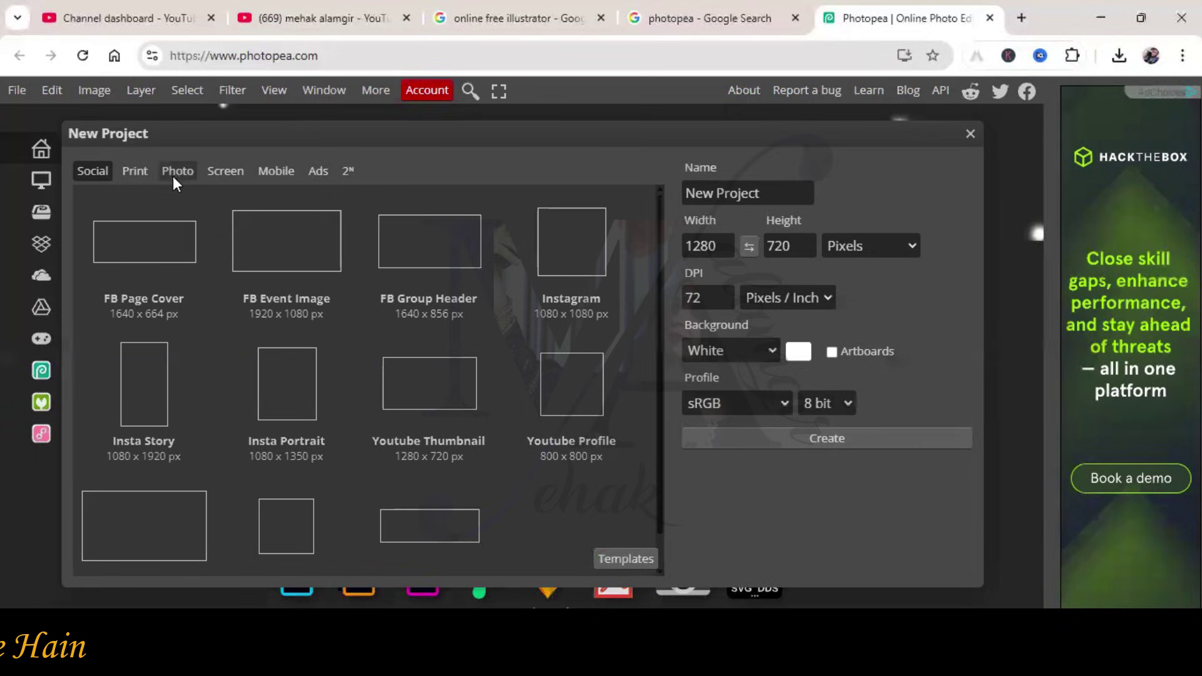
{"action": "left_click", "coordinate": [136, 173]}
{"action": "left_click", "coordinate": [319, 305]}
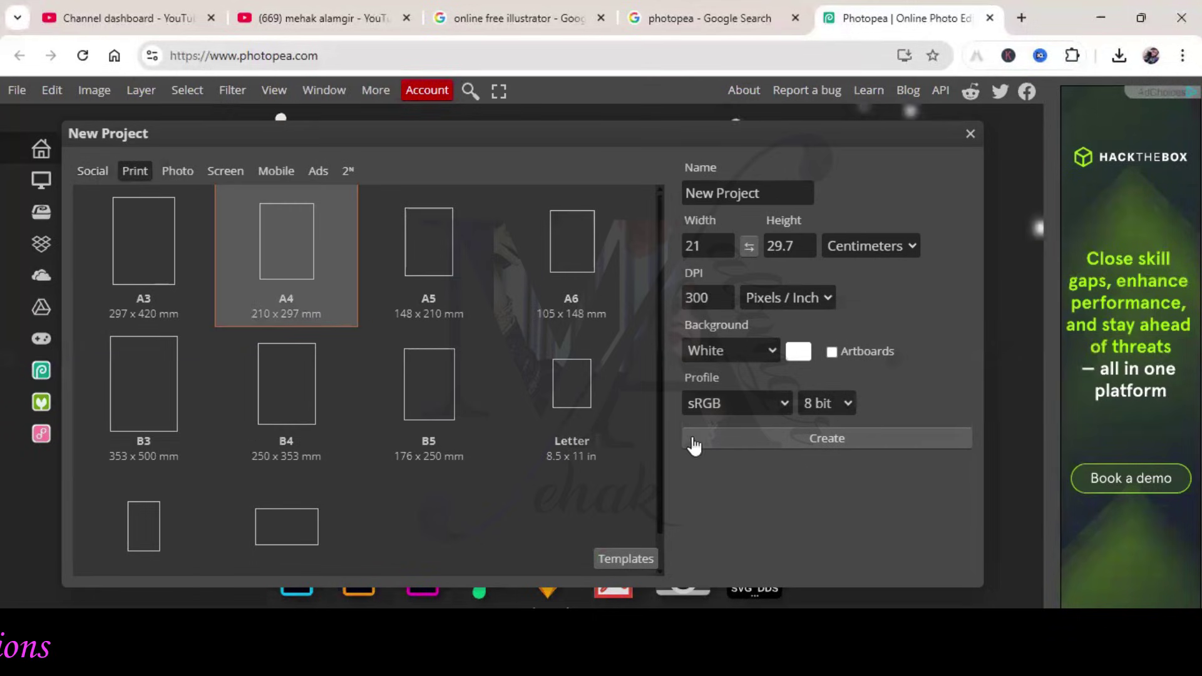
{"action": "left_click", "coordinate": [773, 442]}
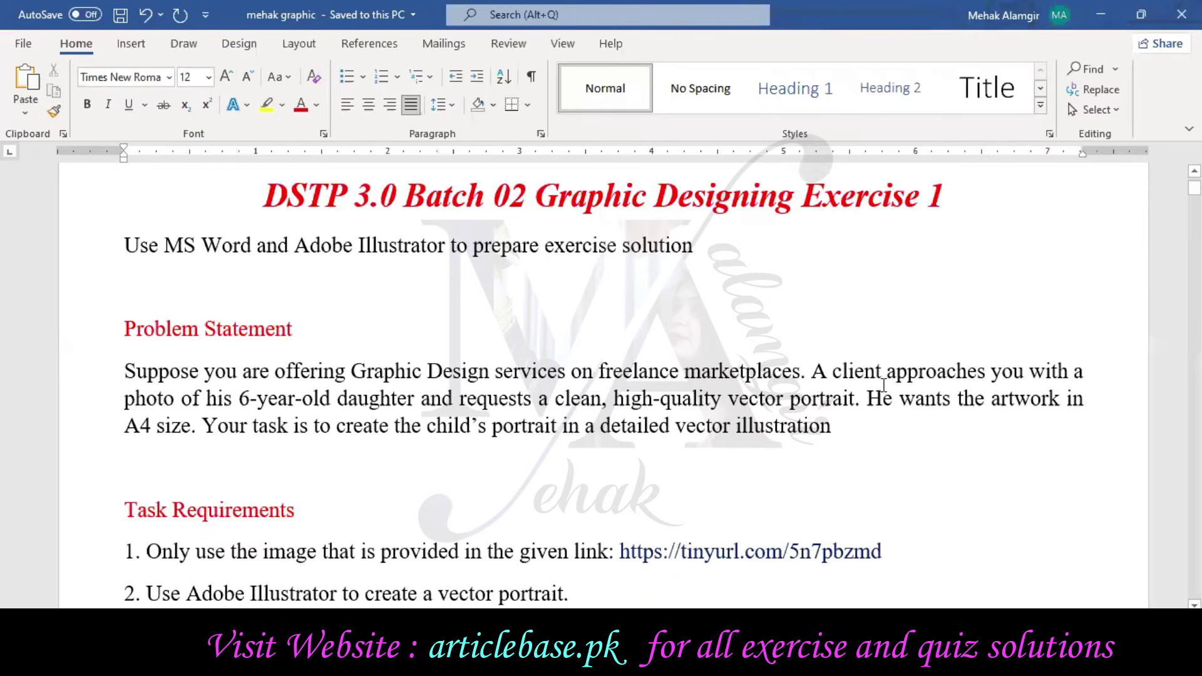
Switch to the exercise document in Word and read the task requirements through to the closing note.
{"action": "scroll", "coordinate": [884, 385], "scroll_direction": "down", "scroll_amount": 5}
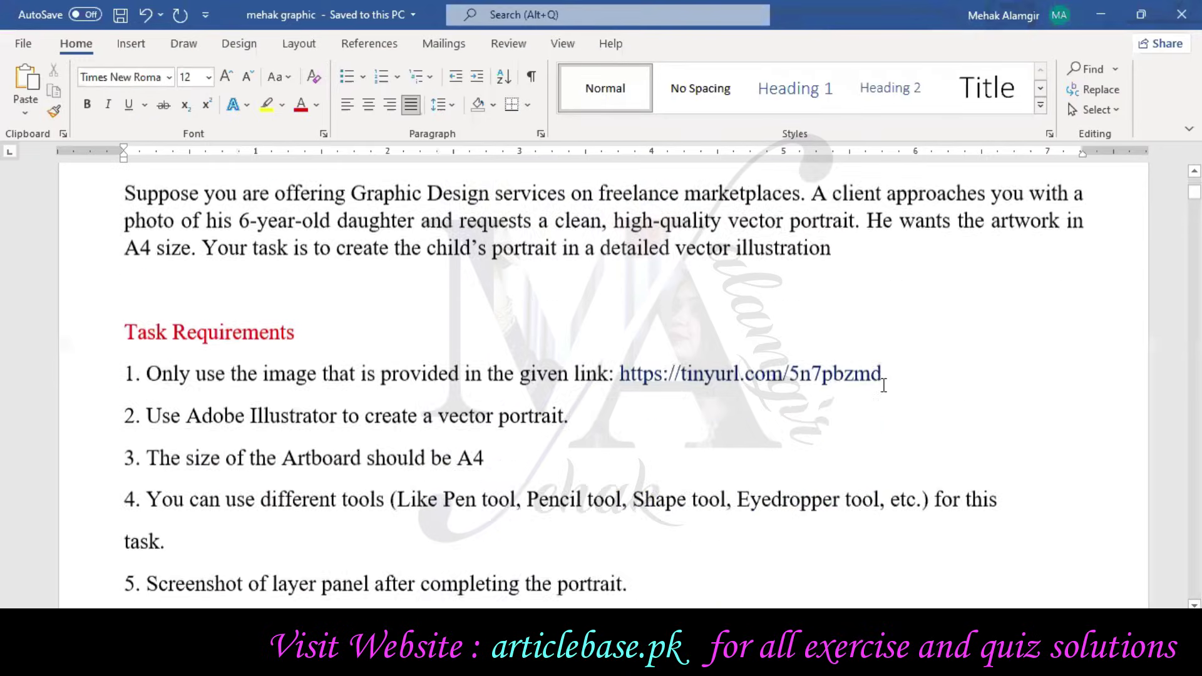
{"action": "scroll", "coordinate": [884, 385], "scroll_direction": "down", "scroll_amount": 2}
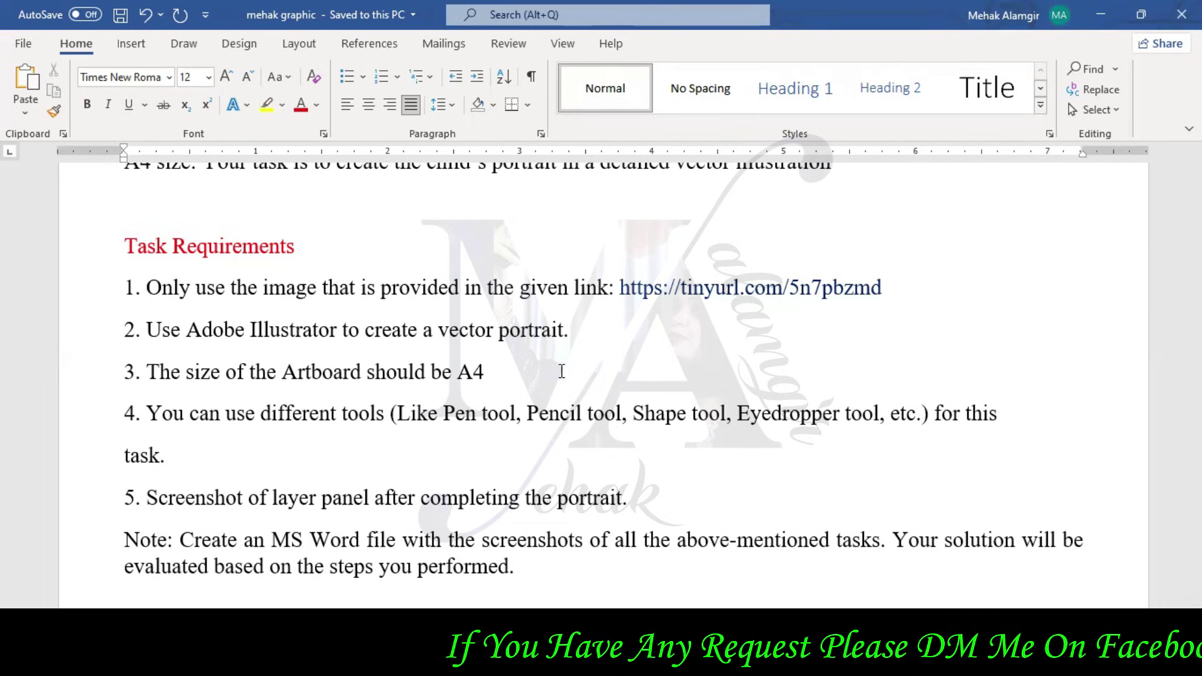
{"action": "scroll", "coordinate": [915, 467], "scroll_direction": "down", "scroll_amount": 2}
{"action": "left_click", "coordinate": [469, 499]}
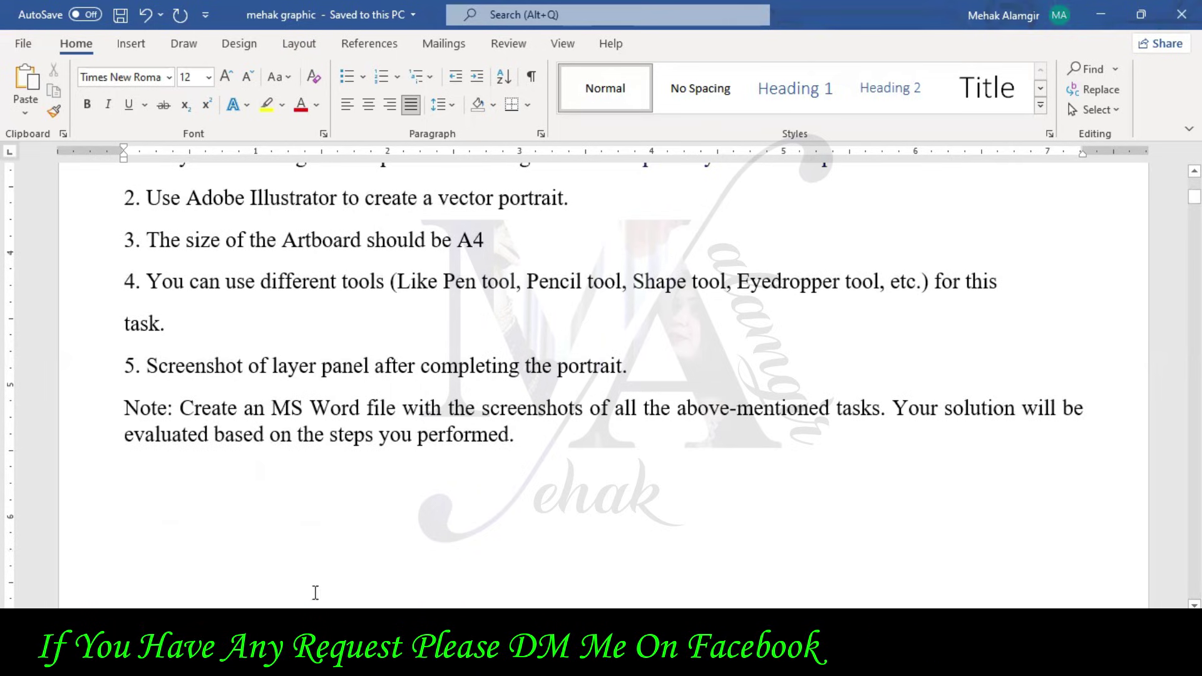
Switch back to Photopea and open the girl's photo HOE-1(1).jpg from the Downloads folder.
{"action": "left_click", "coordinate": [313, 661]}
{"action": "left_click", "coordinate": [19, 91]}
{"action": "key", "text": "ctrl+o"}
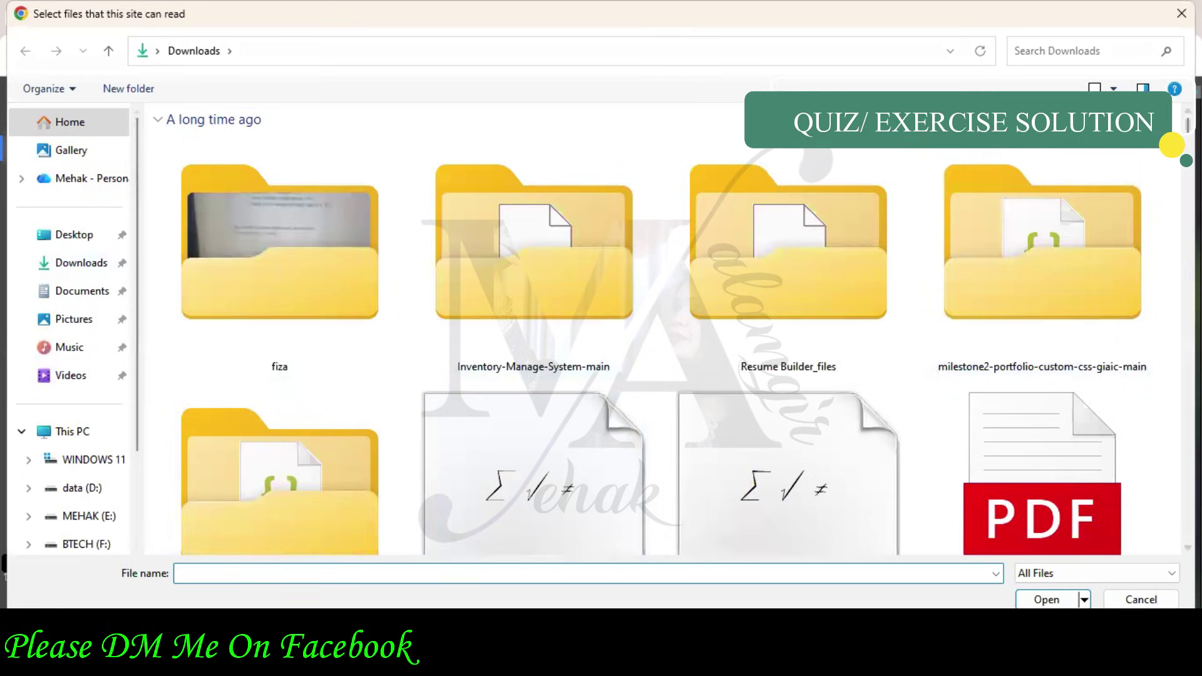
{"action": "scroll", "coordinate": [338, 233], "scroll_direction": "down", "scroll_amount": 10}
{"action": "double_click", "coordinate": [339, 226]}
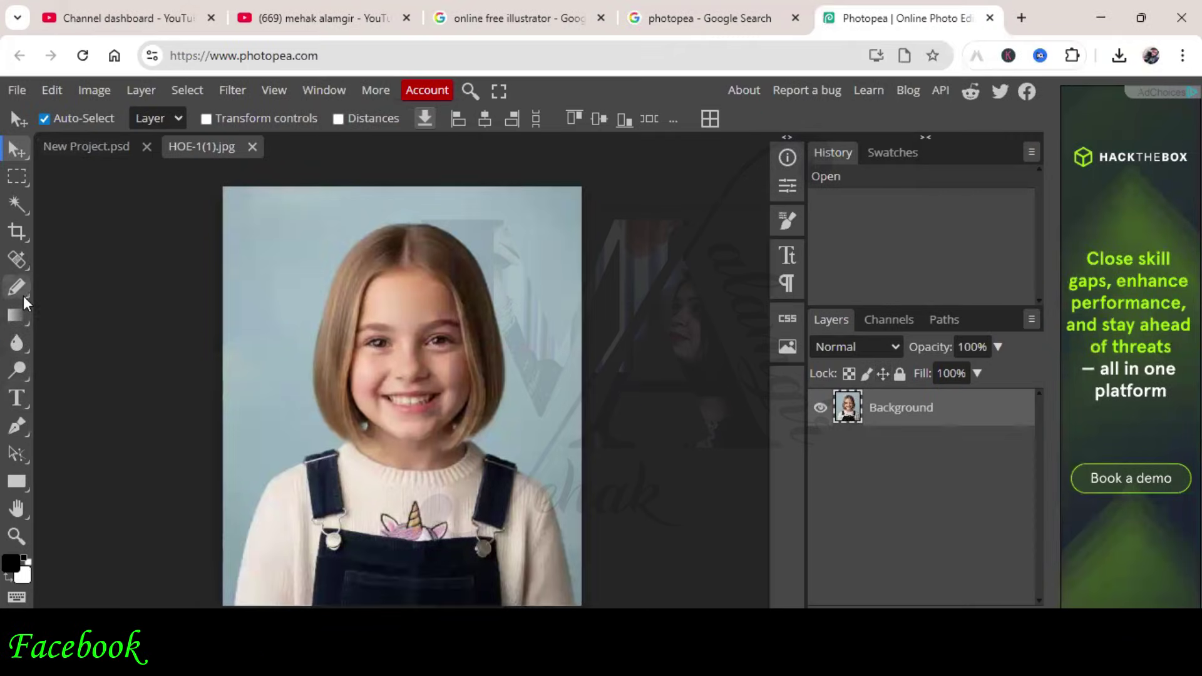
Draw freehand paths over both of the girl's eyebrows and around the outline of her sweater with the Free Pen tool.
{"action": "left_click", "coordinate": [21, 288]}
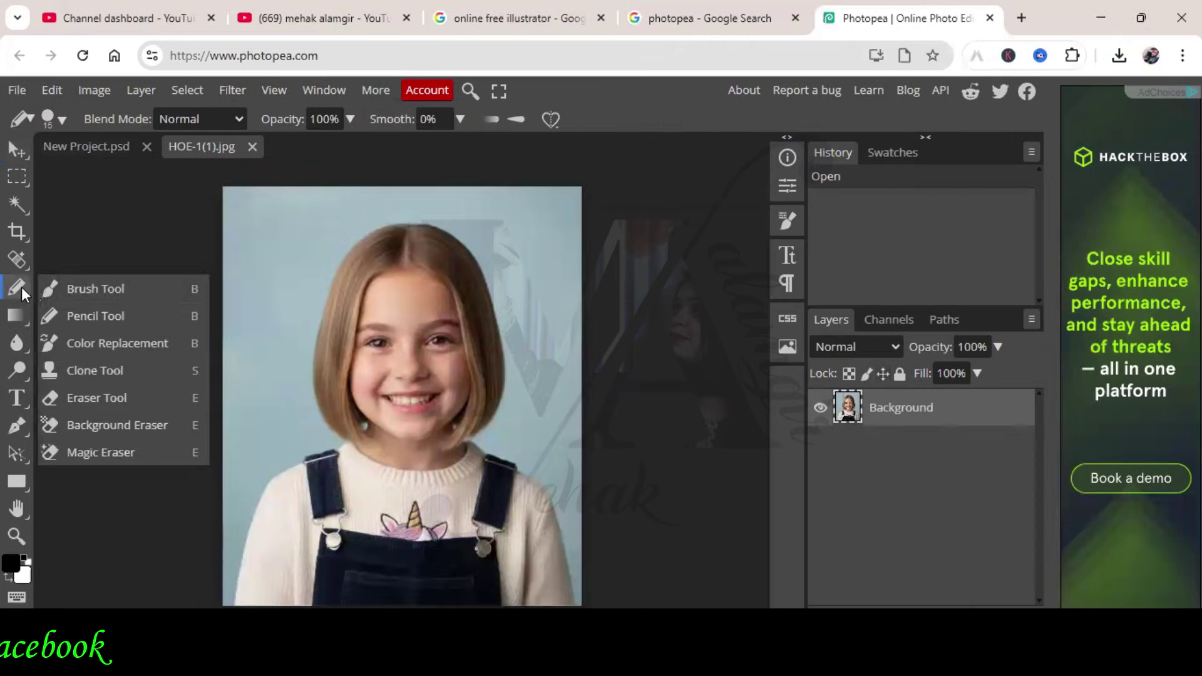
{"action": "left_click", "coordinate": [163, 316]}
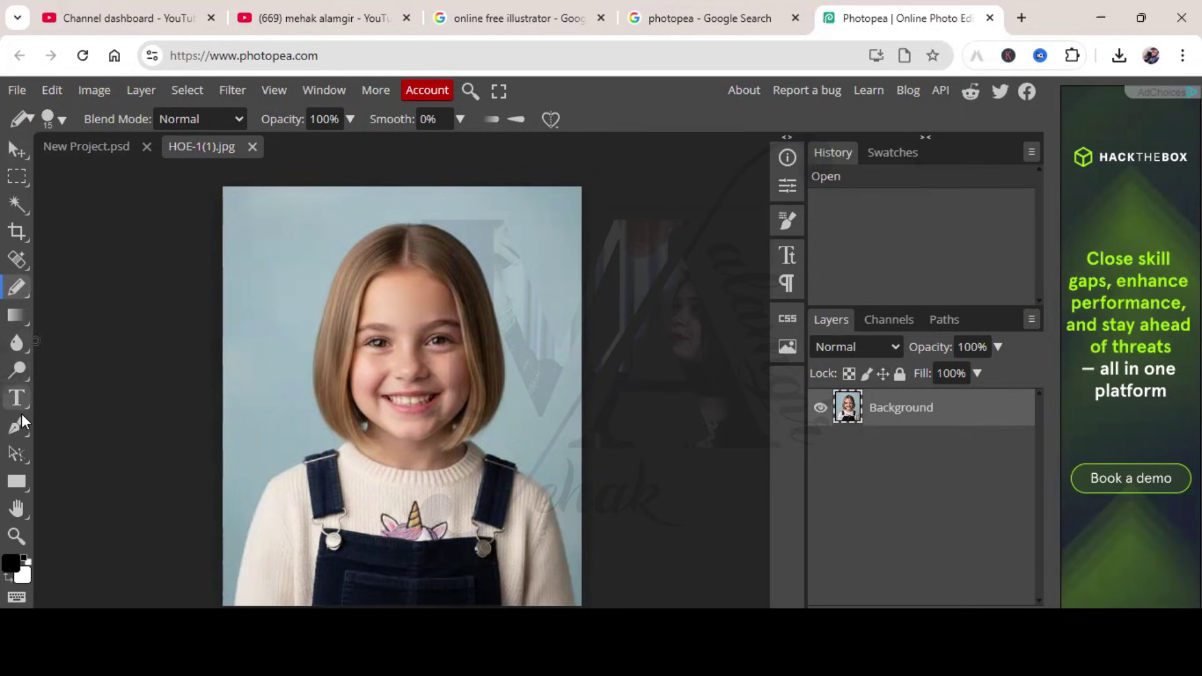
{"action": "left_click", "coordinate": [23, 419]}
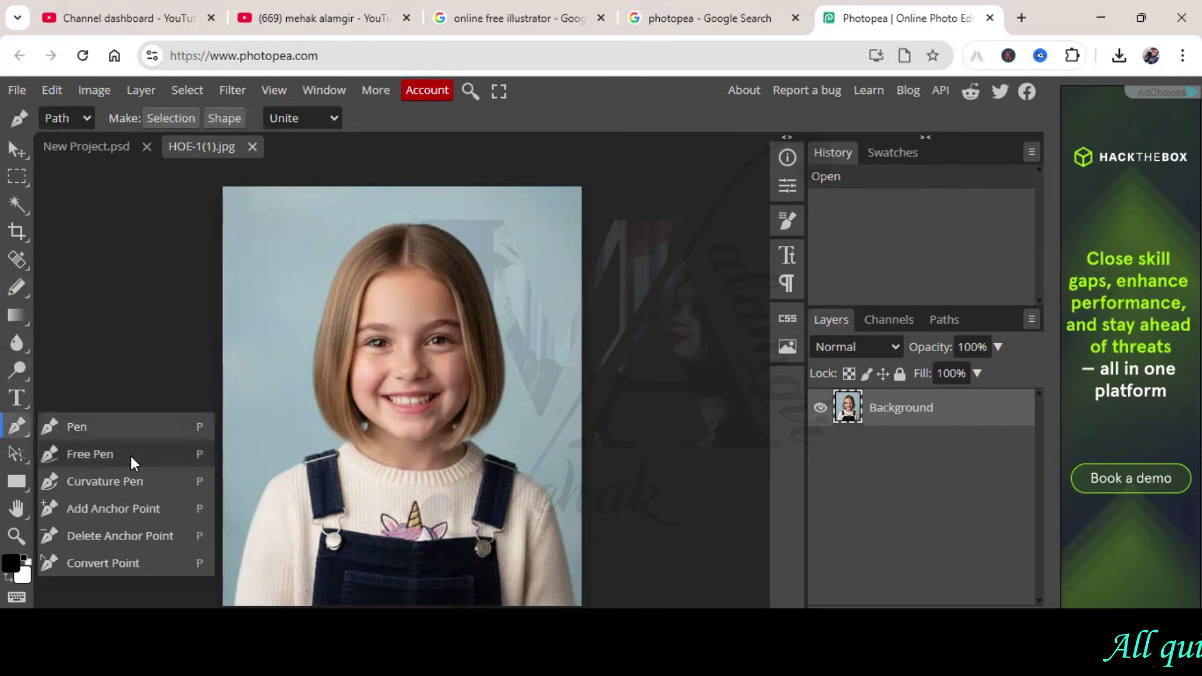
{"action": "left_click", "coordinate": [130, 456]}
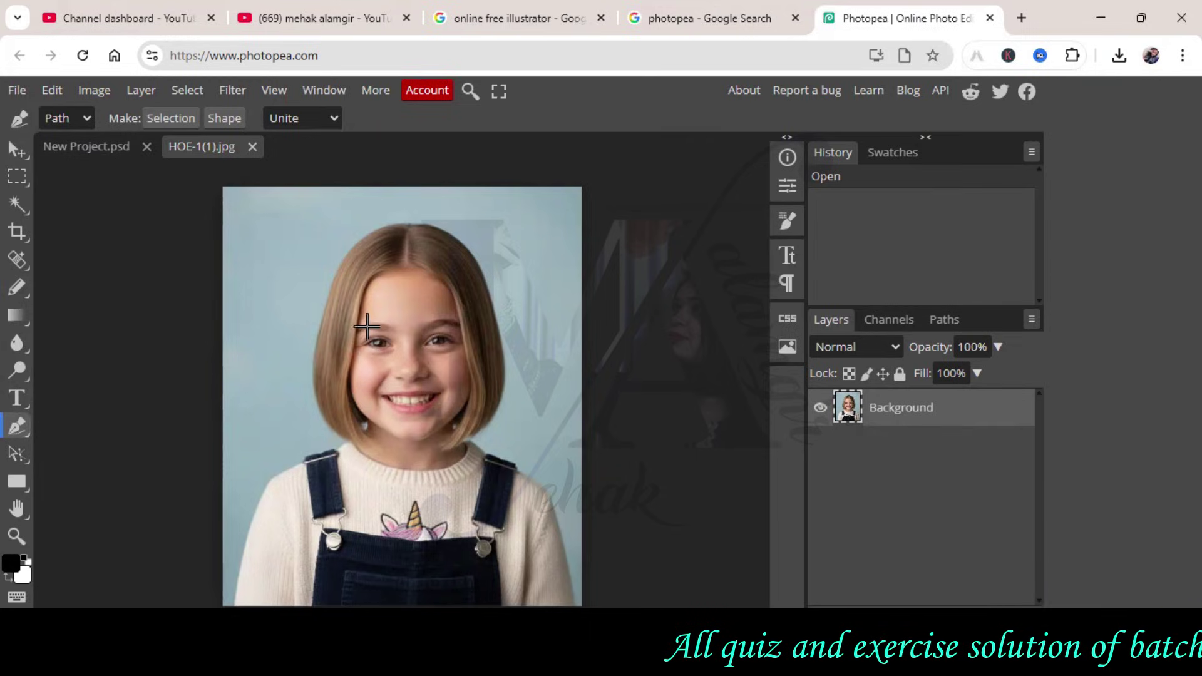
{"action": "mouse_move", "coordinate": [371, 323]}
{"action": "left_mouse_down"}
{"action": "mouse_move", "coordinate": [360, 328]}
{"action": "mouse_move", "coordinate": [391, 326]}
{"action": "left_mouse_up"}
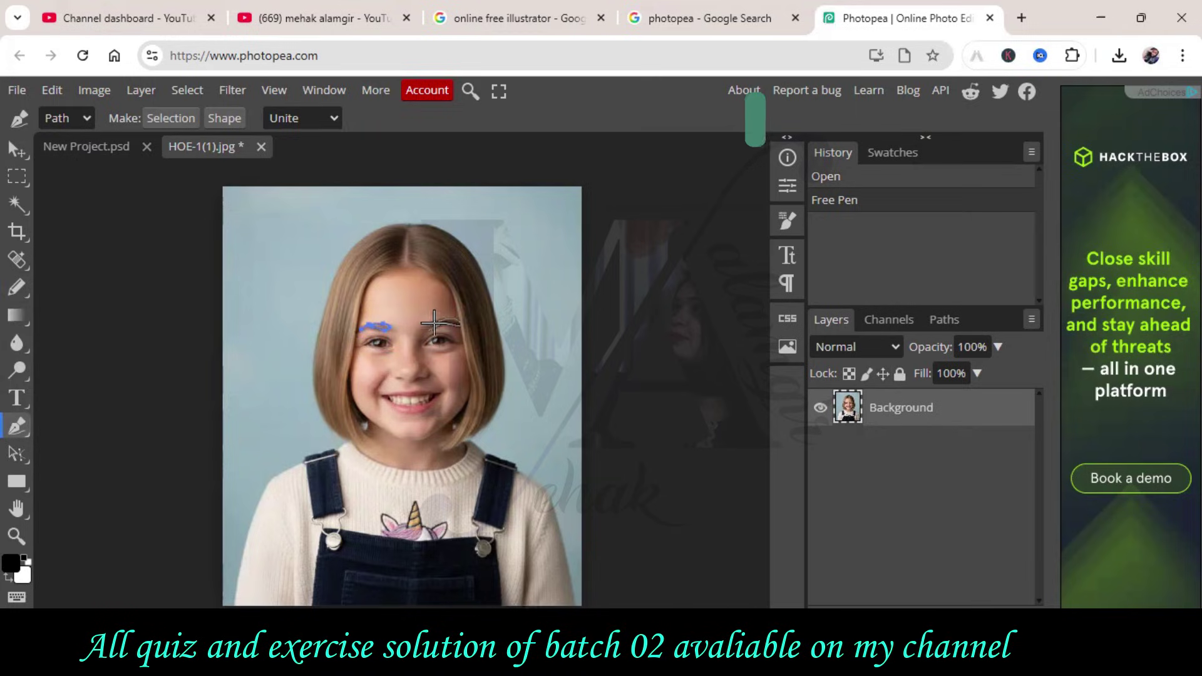
{"action": "left_click_drag", "start_coordinate": [434, 323], "coordinate": [461, 323]}
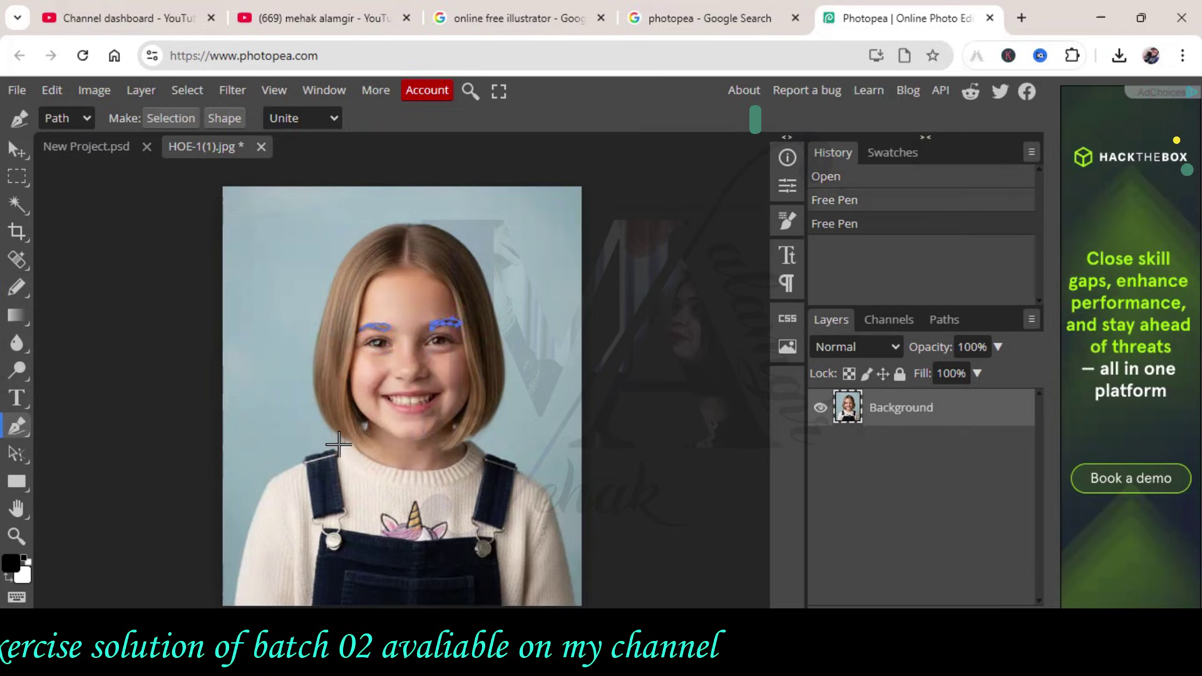
{"action": "mouse_move", "coordinate": [264, 495]}
{"action": "left_mouse_down"}
{"action": "mouse_move", "coordinate": [246, 558]}
{"action": "mouse_move", "coordinate": [256, 601]}
{"action": "mouse_move", "coordinate": [548, 600]}
{"action": "left_mouse_up"}
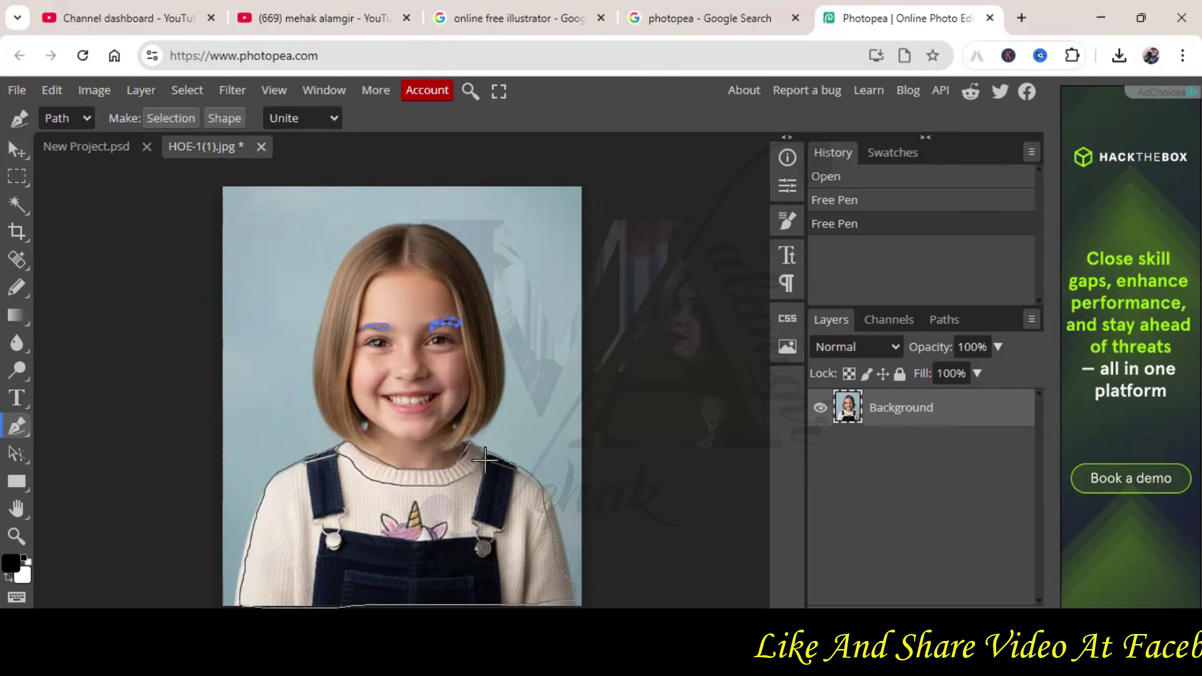
{"action": "left_click_drag", "start_coordinate": [490, 455], "coordinate": [495, 457]}
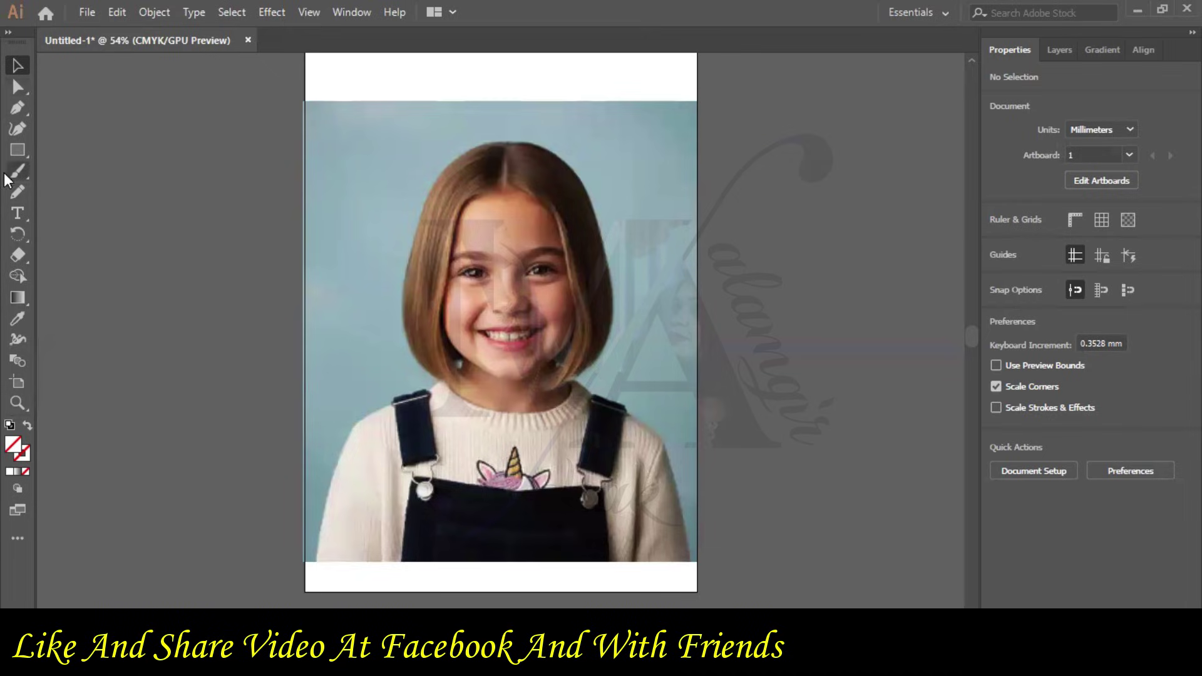
In Illustrator, add the text "Submitted by :" followed by the submitter's full name in the white strip above the photo.
{"action": "left_click", "coordinate": [17, 213]}
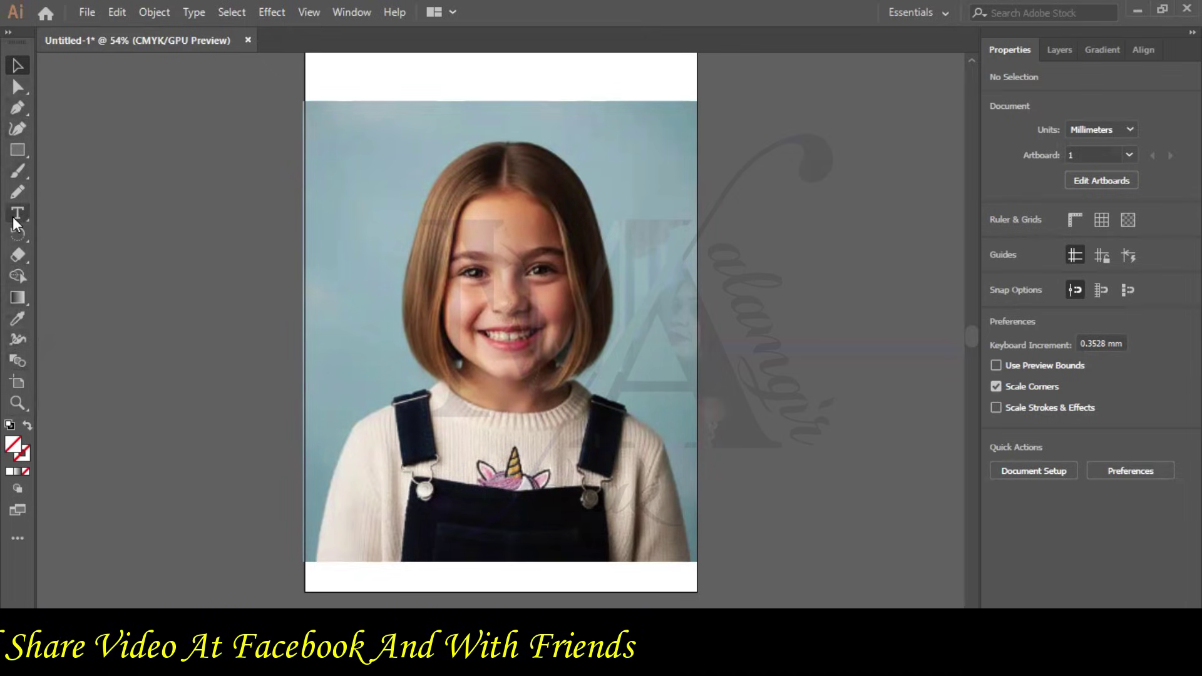
{"action": "left_click", "coordinate": [423, 83]}
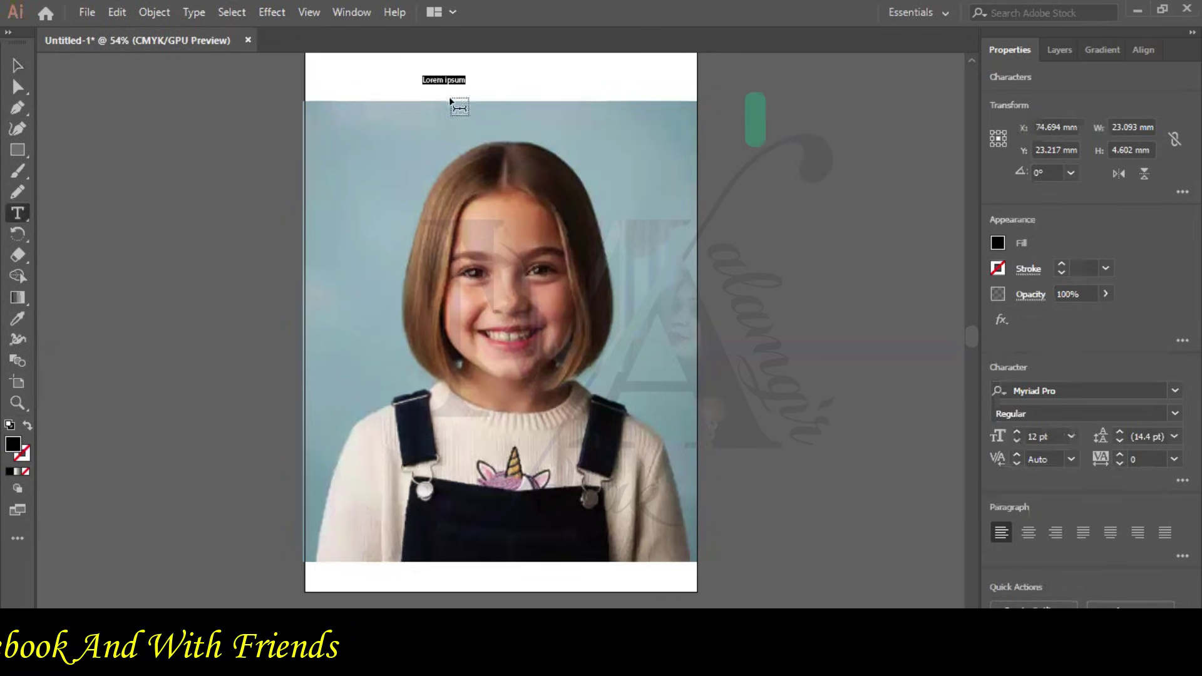
{"action": "type", "text": "Submit"}
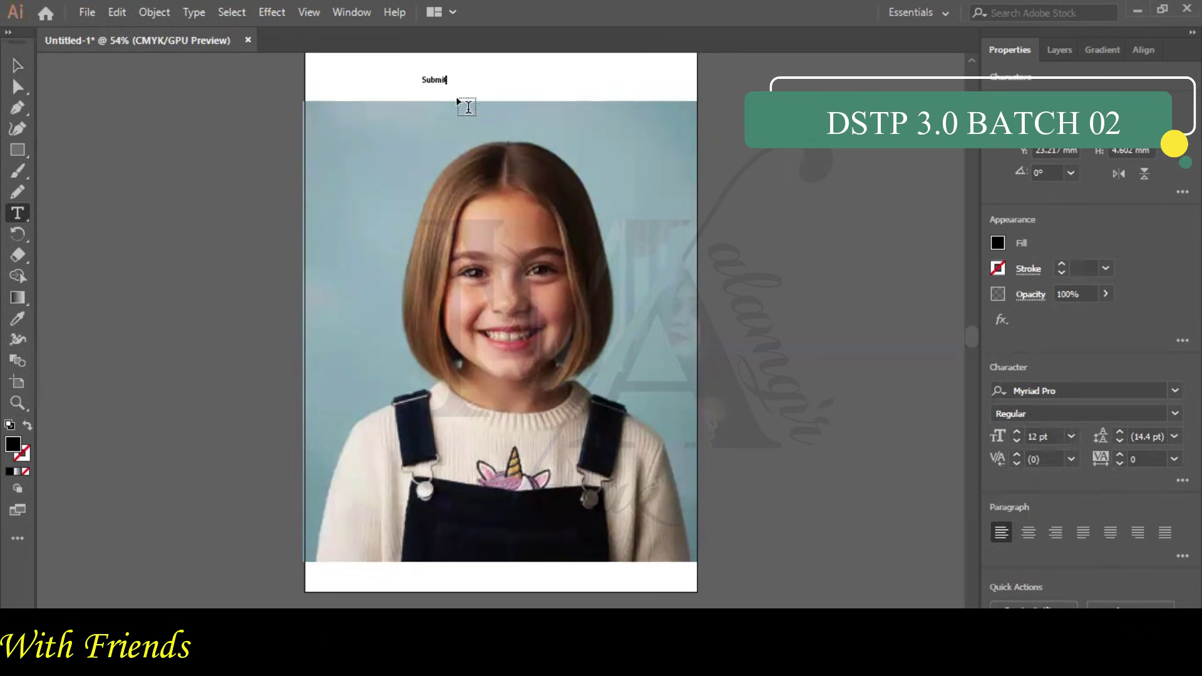
{"action": "type", "text": "ted by : Mehak Alamgi"}
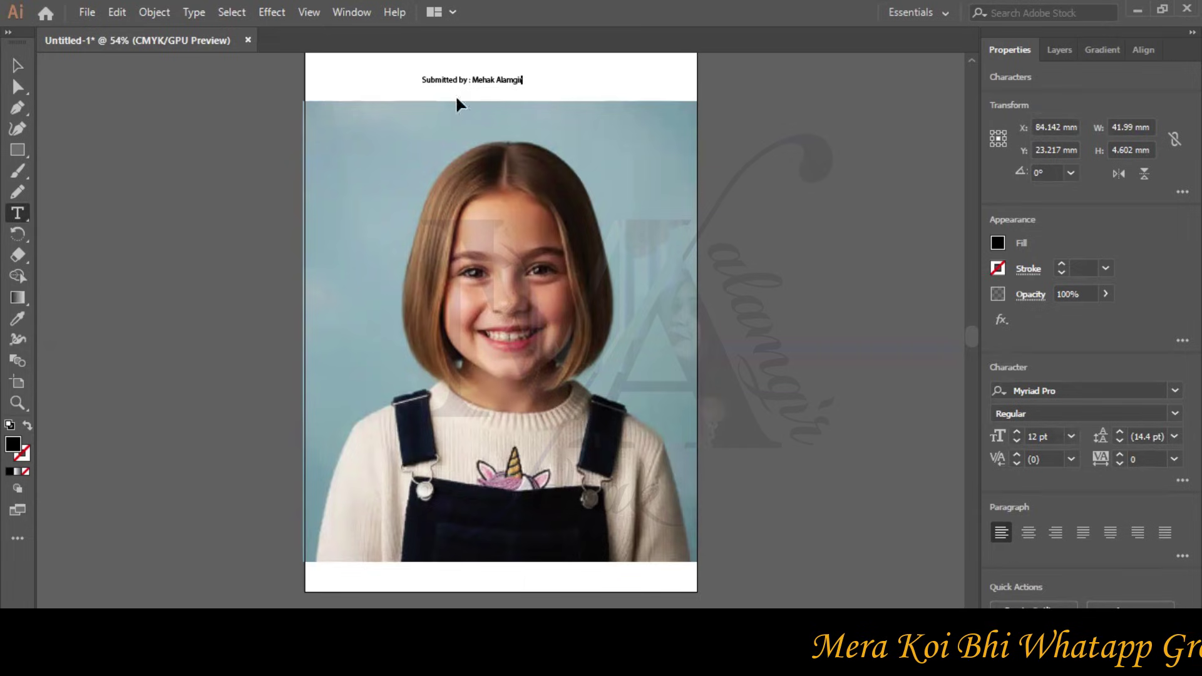
Format the "Submitted by" text as 31 pt Times New Roman, center-aligned, with a dark red fill.
{"action": "scroll", "coordinate": [1017, 433], "scroll_direction": "up", "scroll_amount": 19}
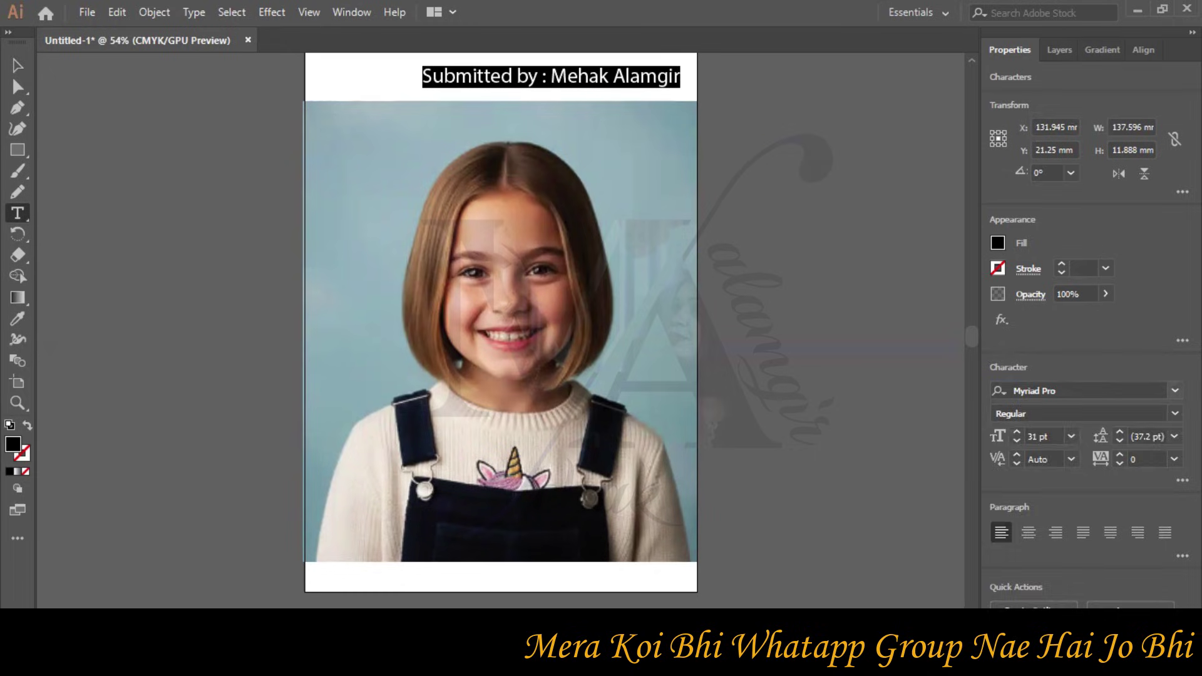
{"action": "left_click", "coordinate": [1175, 390]}
{"action": "left_click", "coordinate": [1024, 505]}
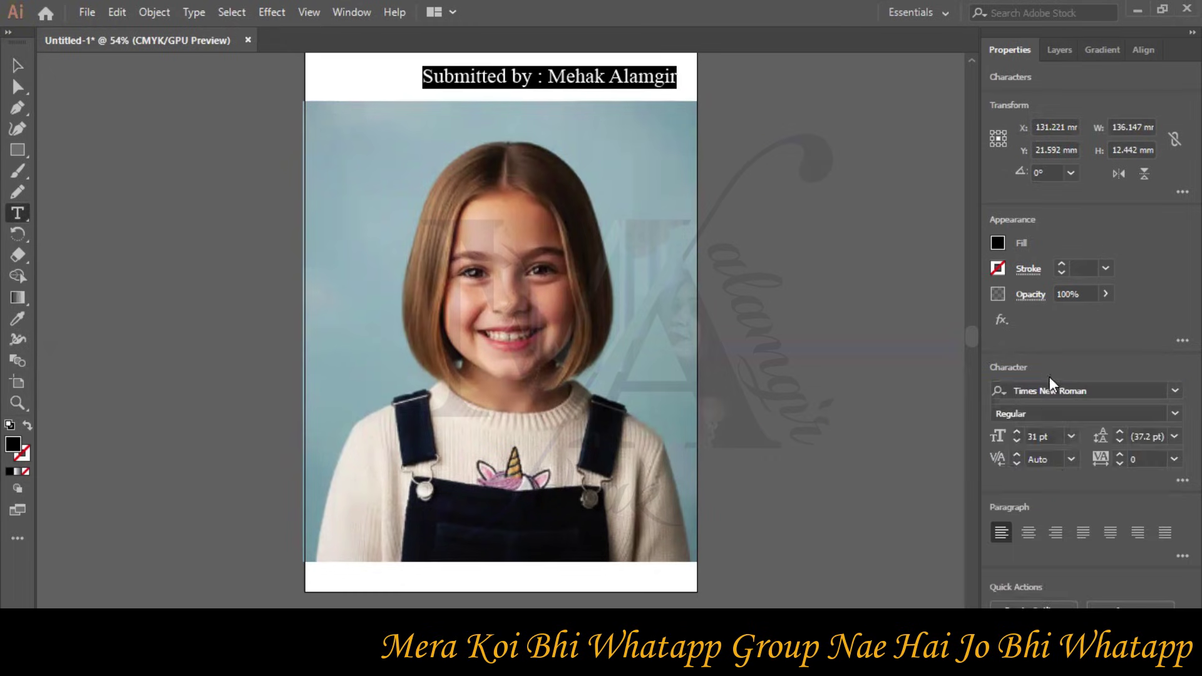
{"action": "left_click", "coordinate": [1029, 532]}
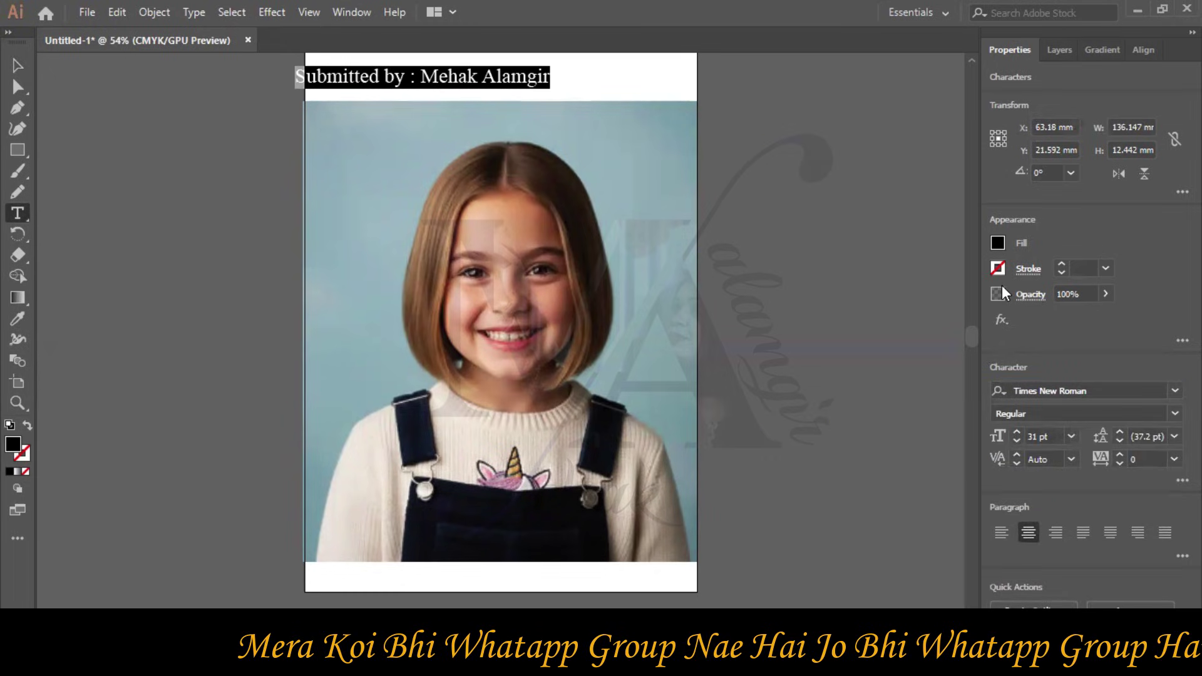
{"action": "left_click", "coordinate": [998, 243]}
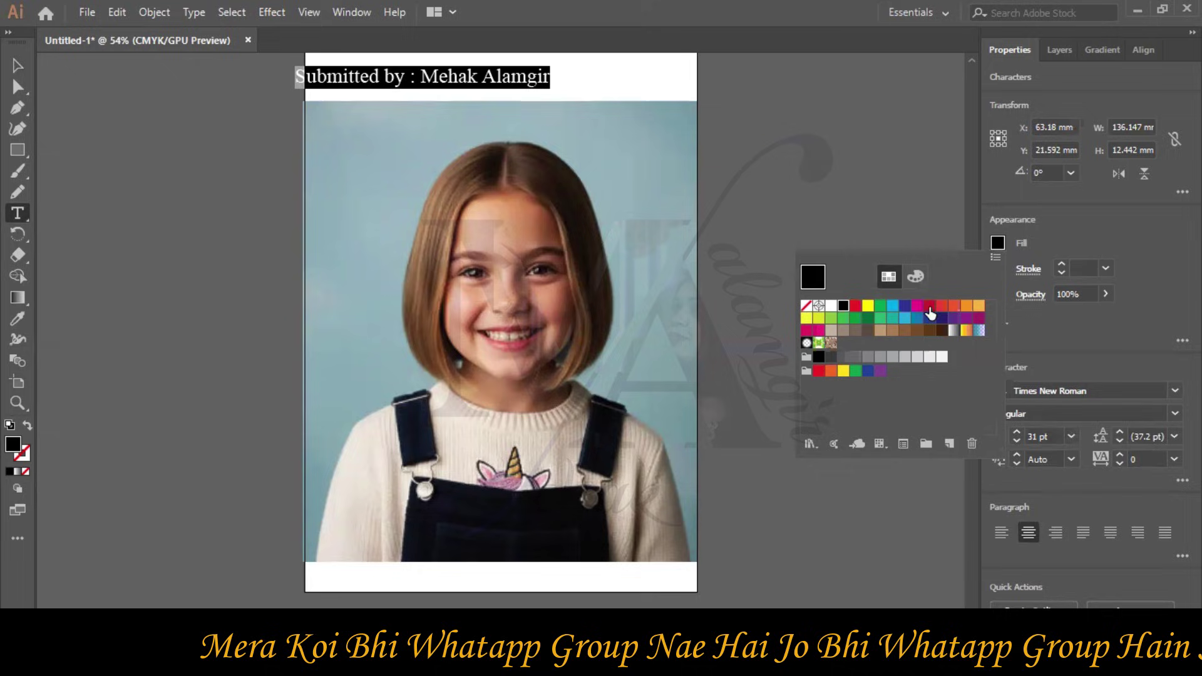
Move the "Submitted by" text to the middle of the white strip above the photo and display the document's layers.
{"action": "left_click", "coordinate": [30, 73]}
{"action": "left_click", "coordinate": [17, 65]}
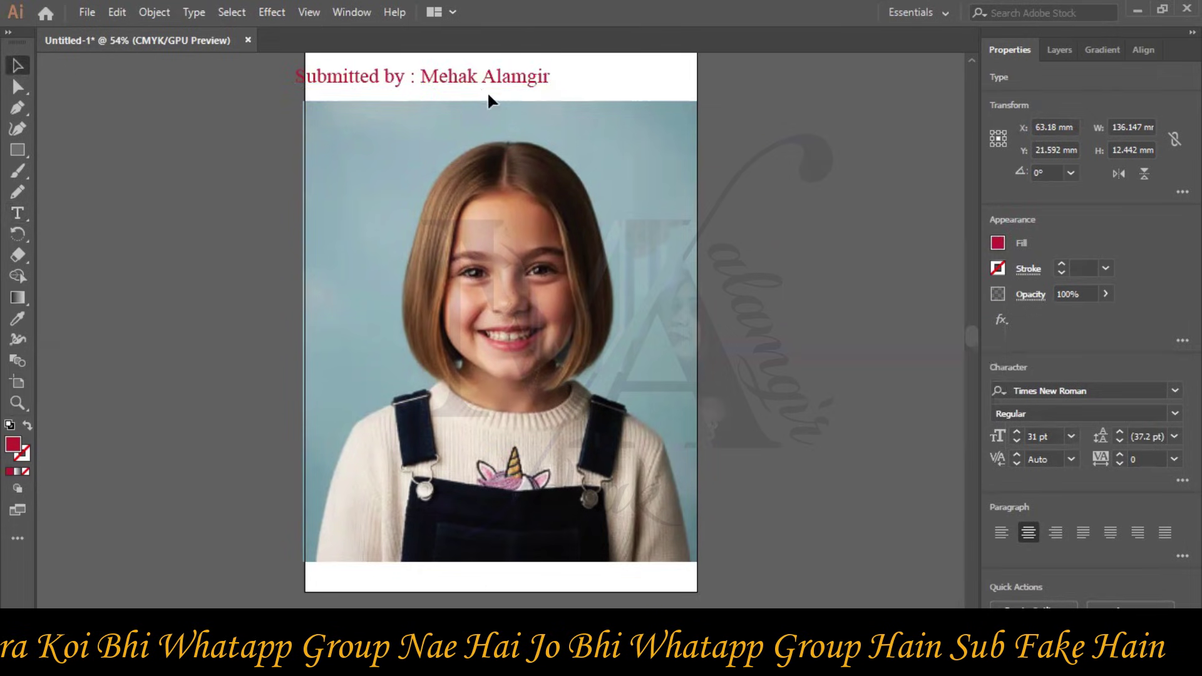
{"action": "left_click_drag", "start_coordinate": [467, 84], "coordinate": [554, 86]}
{"action": "left_click_drag", "start_coordinate": [541, 130], "coordinate": [541, 80]}
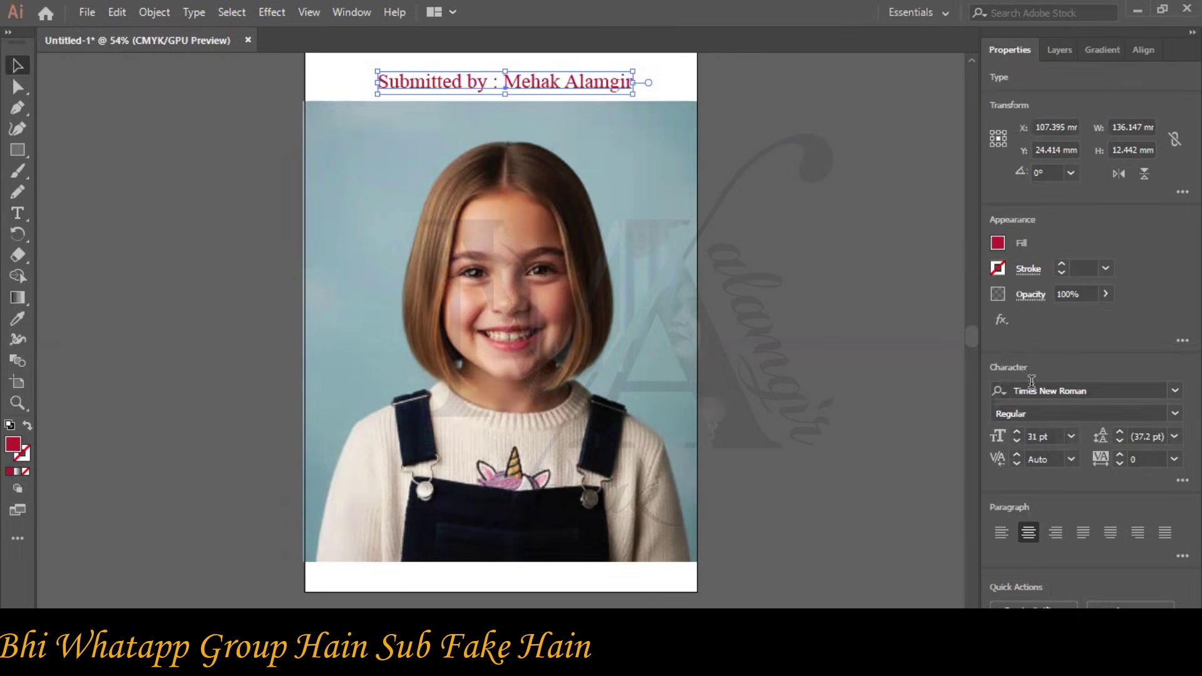
{"action": "left_click", "coordinate": [1069, 50]}
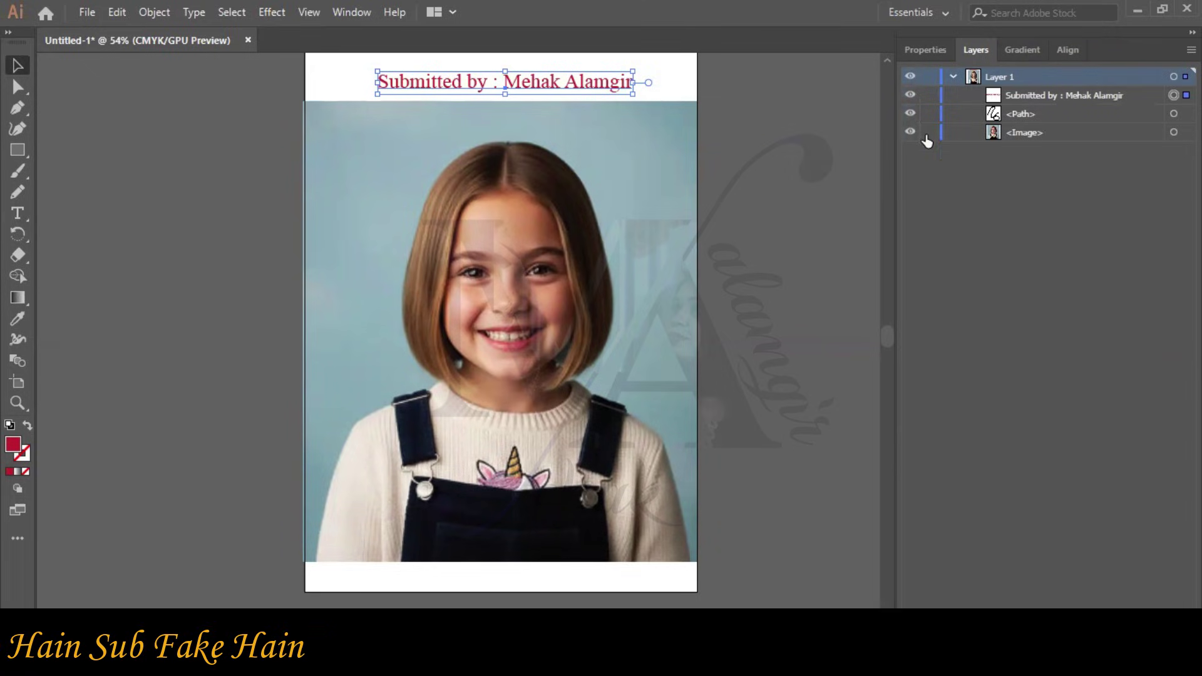
Lock the "Submitted by" text and remove the stray freehand path from Layer 1.
{"action": "left_click", "coordinate": [928, 97]}
{"action": "left_click", "coordinate": [1175, 114]}
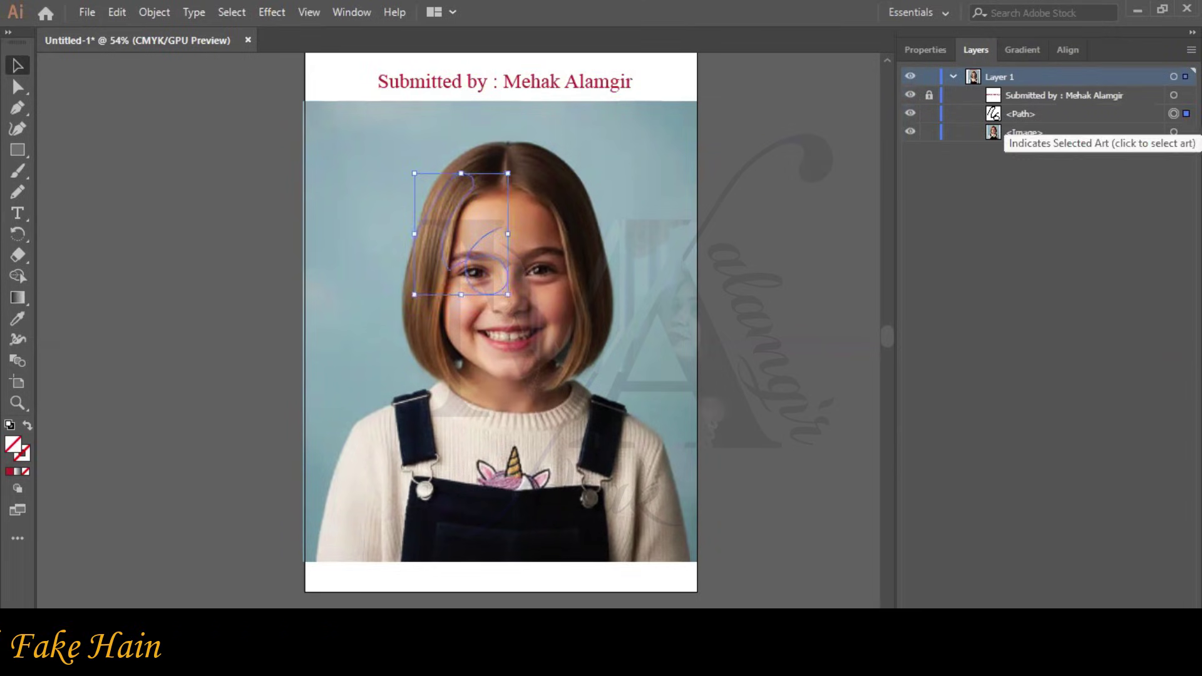
{"action": "left_click", "coordinate": [681, 260]}
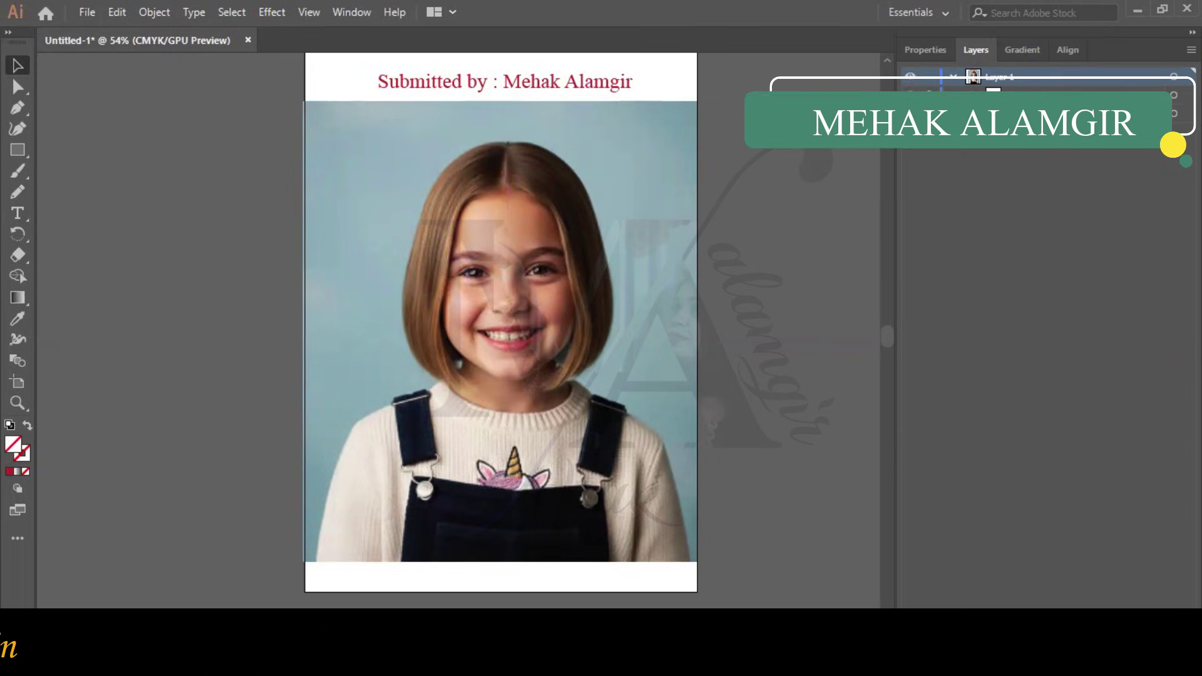
Show the rulers, place a vertical guide through the middle of the girl's face at about 110 mm, and lock it.
{"action": "left_click", "coordinate": [1175, 113]}
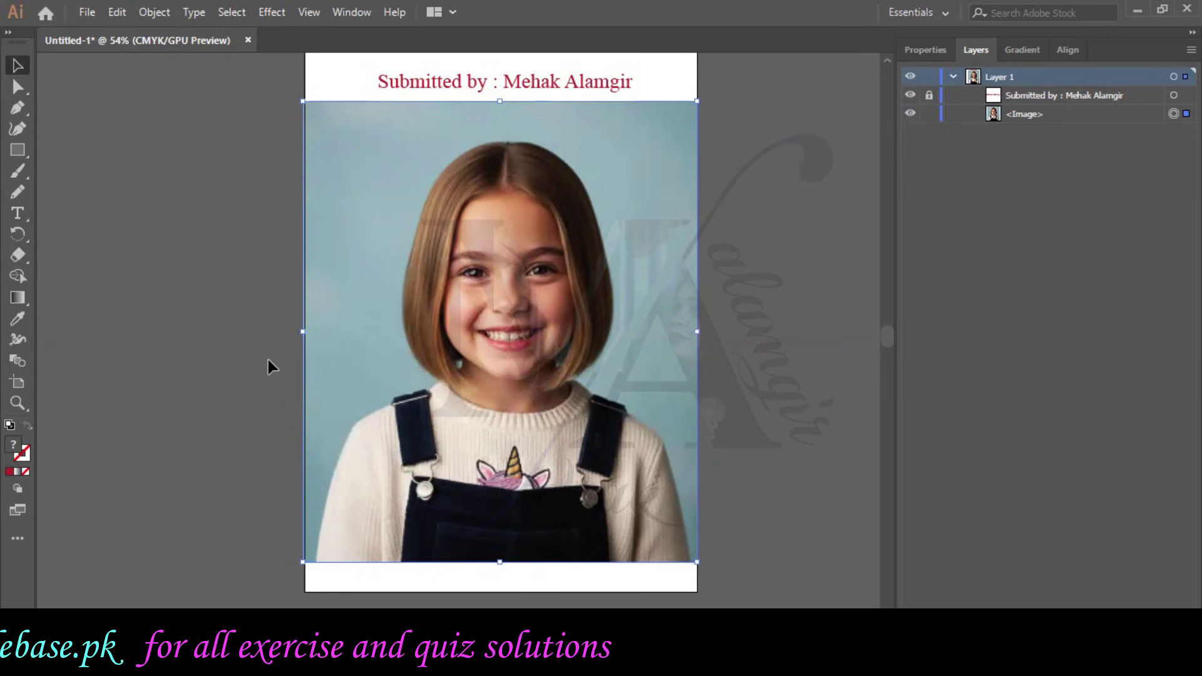
{"action": "key", "text": "ctrl+r"}
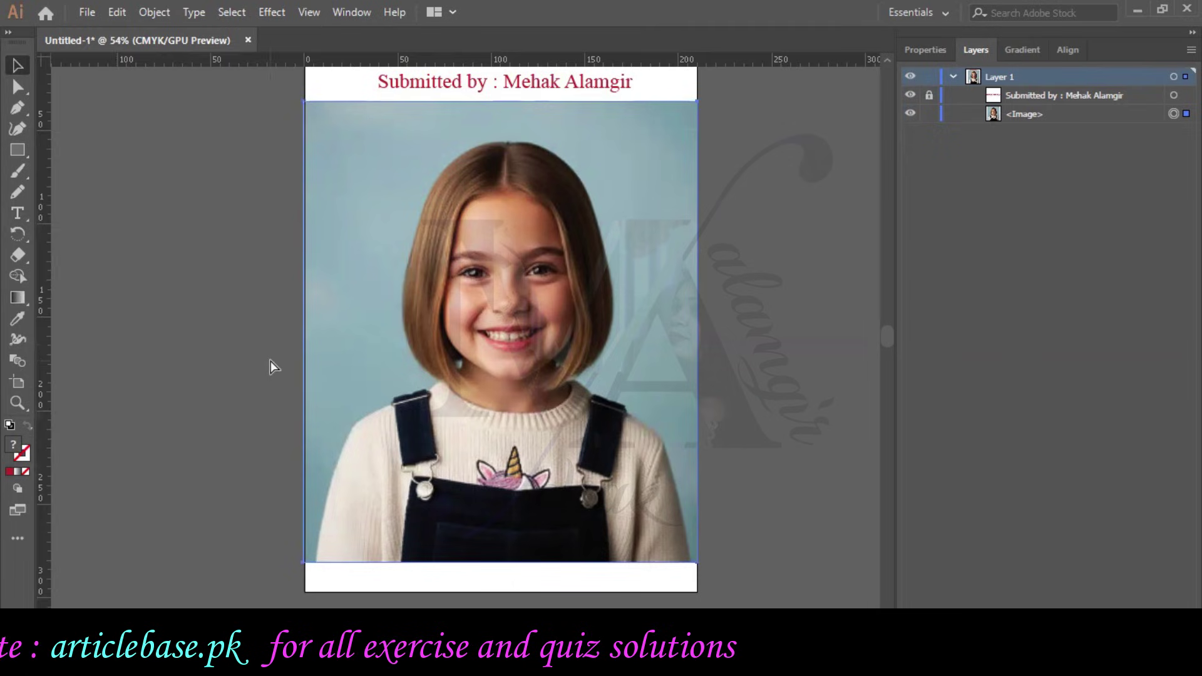
{"action": "left_click_drag", "start_coordinate": [46, 299], "coordinate": [510, 317]}
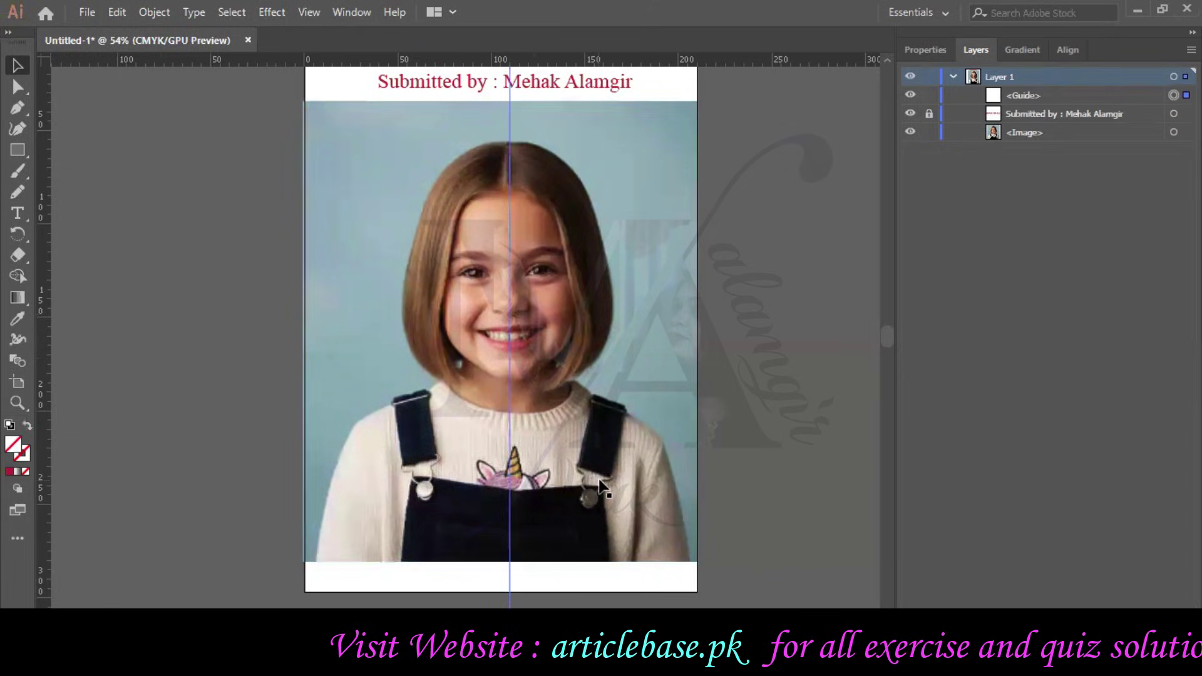
{"action": "left_click", "coordinate": [929, 96]}
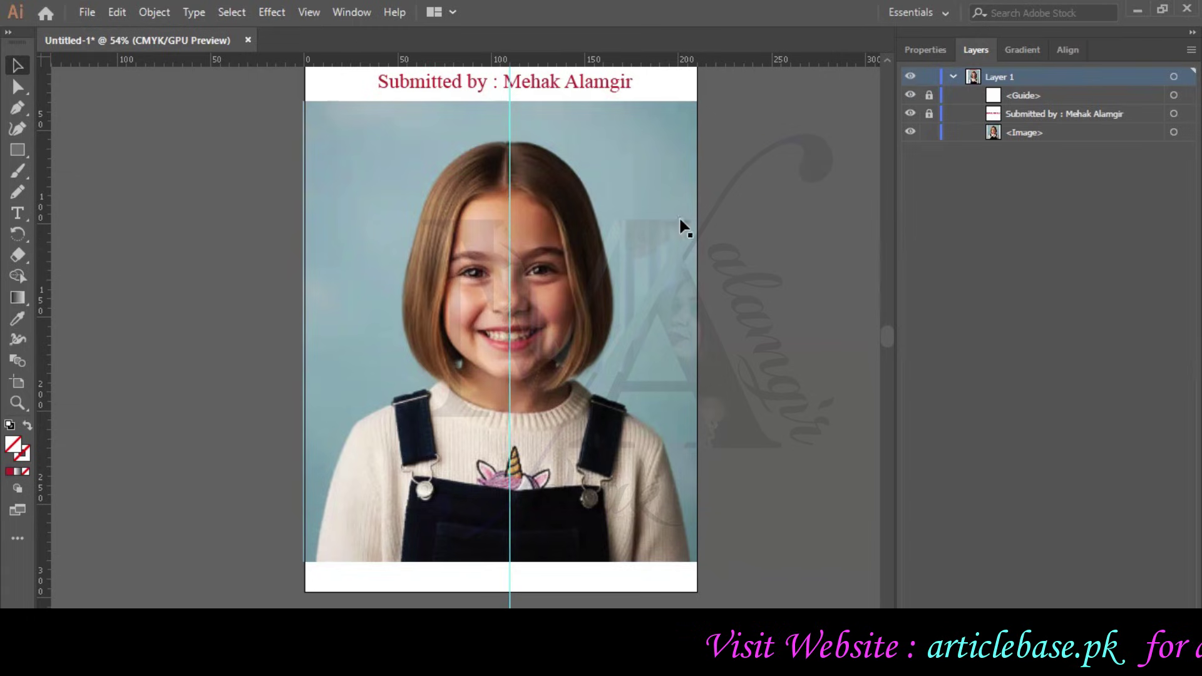
Lower the photo's opacity to 61% and lock the image in Layer 1.
{"action": "left_click", "coordinate": [562, 219]}
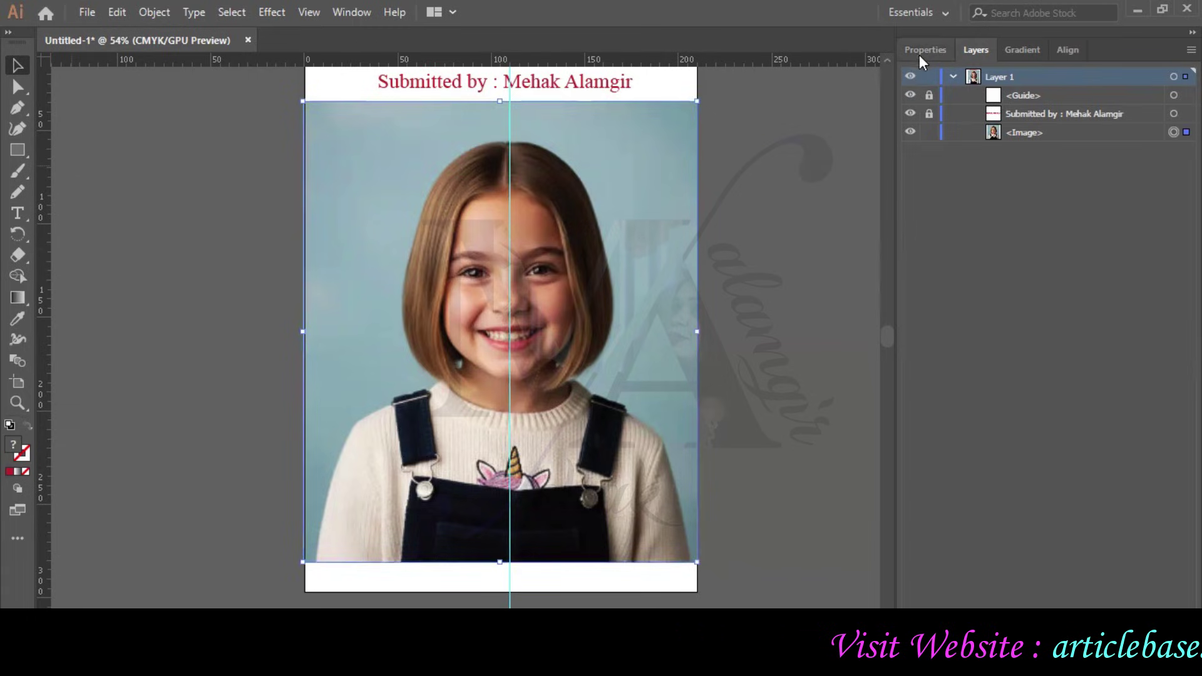
{"action": "left_click", "coordinate": [920, 54]}
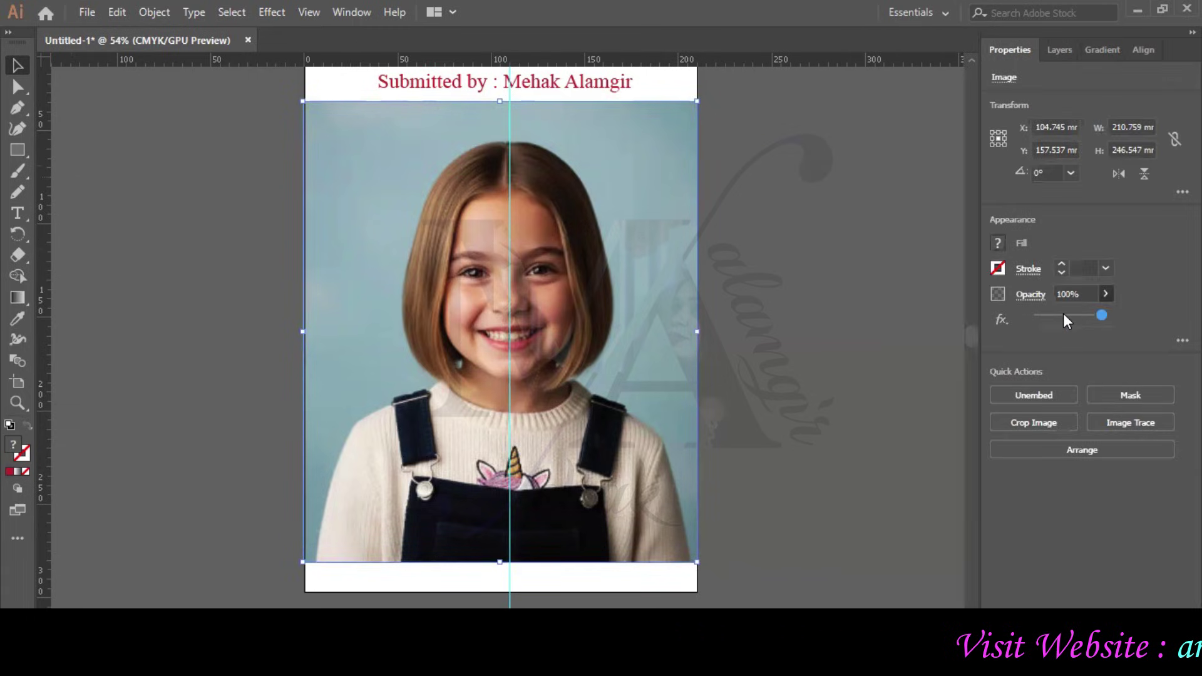
{"action": "left_click", "coordinate": [1064, 315]}
{"action": "left_click_drag", "start_coordinate": [1064, 315], "coordinate": [1077, 315]}
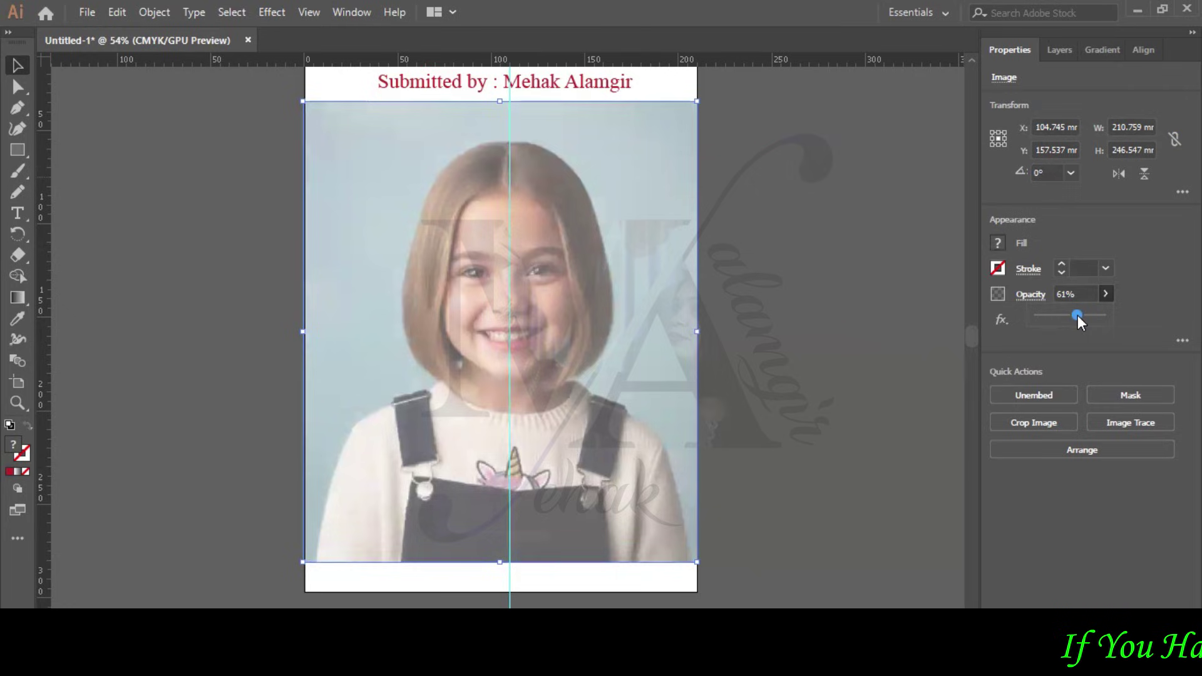
{"action": "left_click", "coordinate": [1059, 50]}
{"action": "left_click", "coordinate": [928, 133]}
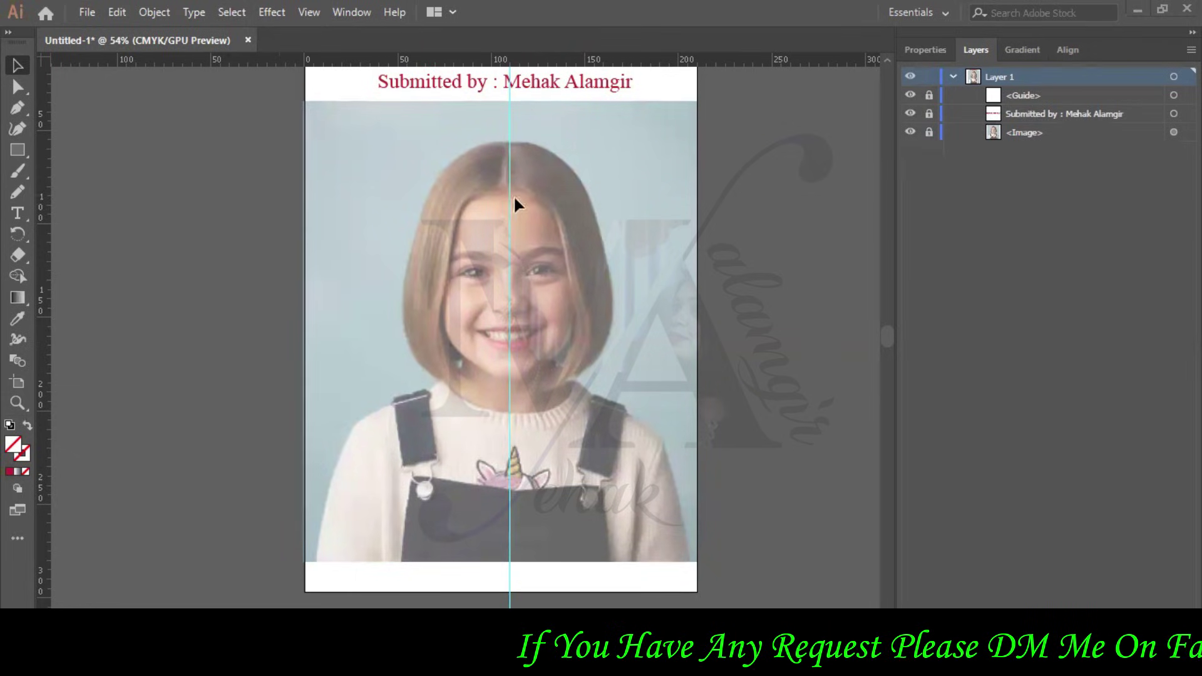
{"action": "left_click", "coordinate": [428, 269]}
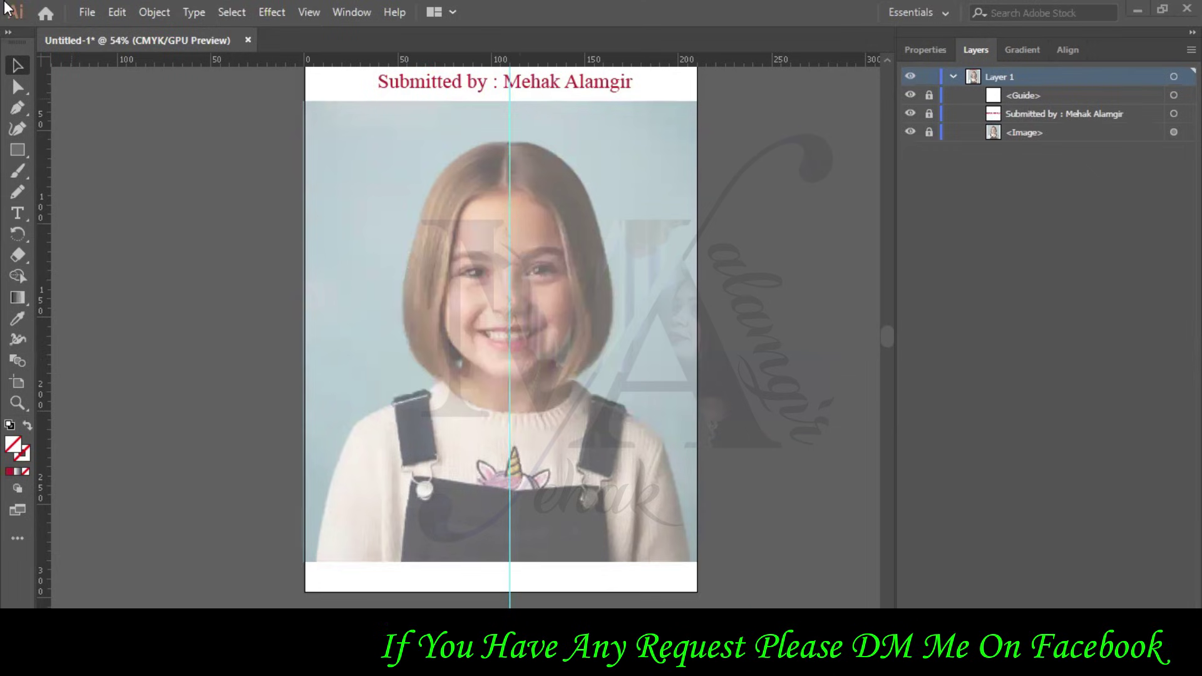
Capture a screenshot of the whole Illustrator window and paste it below the exercise note in the Word document.
{"action": "left_click_drag", "start_coordinate": [5, 3], "coordinate": [1156, 582]}
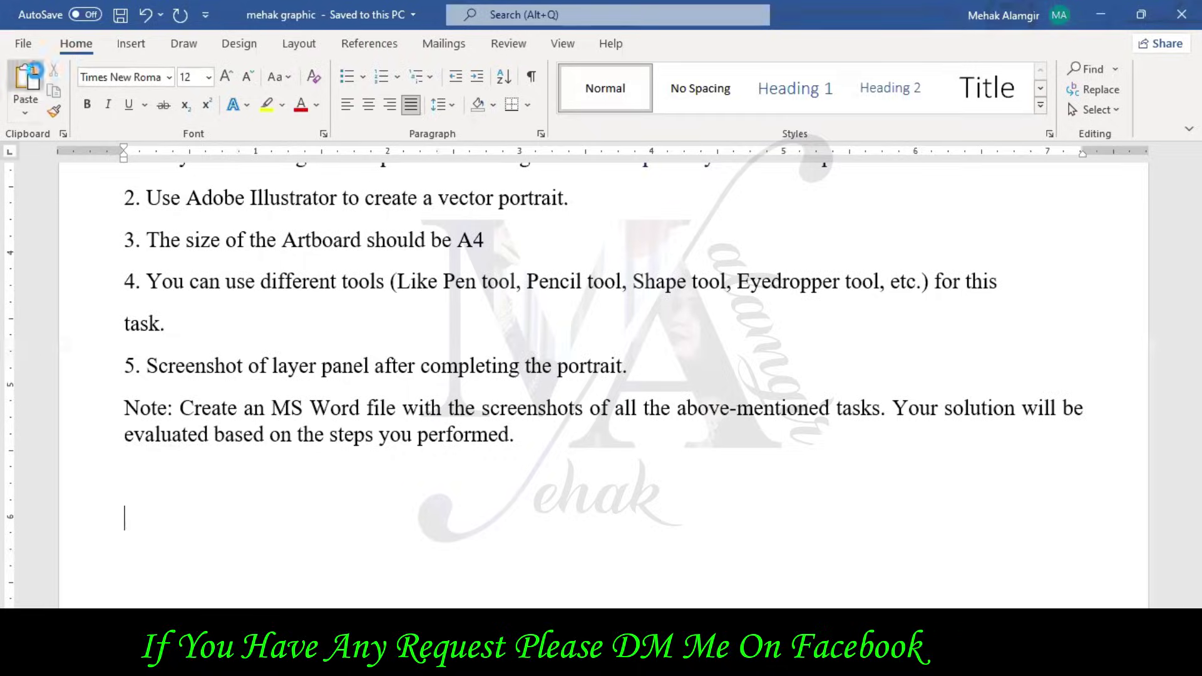
{"action": "key", "text": "ctrl+v"}
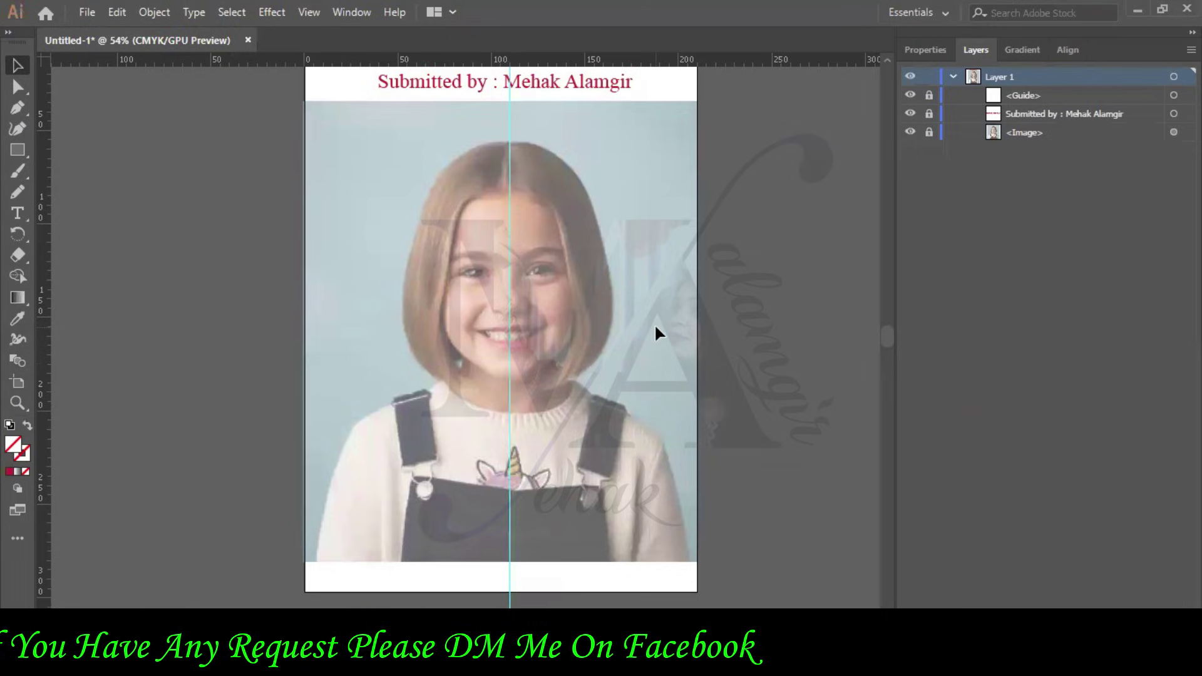
In Illustrator, trace a closed Pencil path around the eyebrow on the photo's right side, about 24 mm wide and 9 mm high.
{"action": "key", "text": "ctrl+plus"}
{"action": "key", "text": "ctrl+plus"}
{"action": "key", "text": "ctrl+plus"}
{"action": "key", "text": "ctrl+plus"}
{"action": "key", "text": "ctrl+plus"}
{"action": "key", "text": "ctrl+plus"}
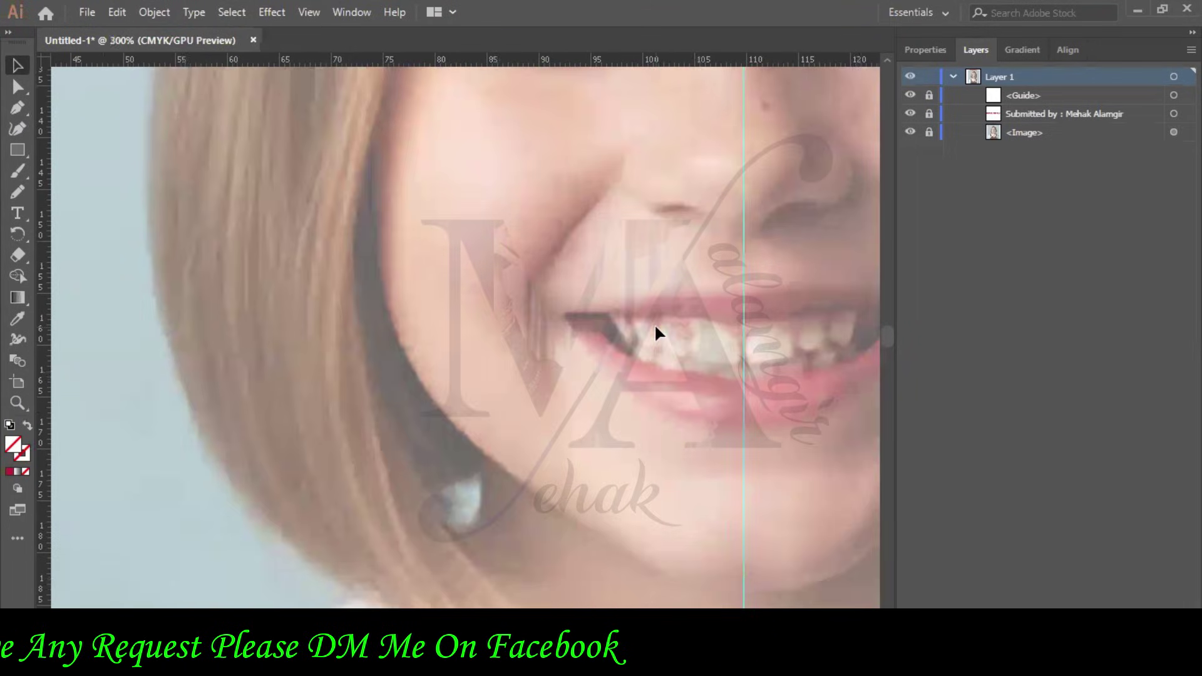
{"action": "scroll", "coordinate": [655, 323], "scroll_direction": "up", "scroll_amount": 5}
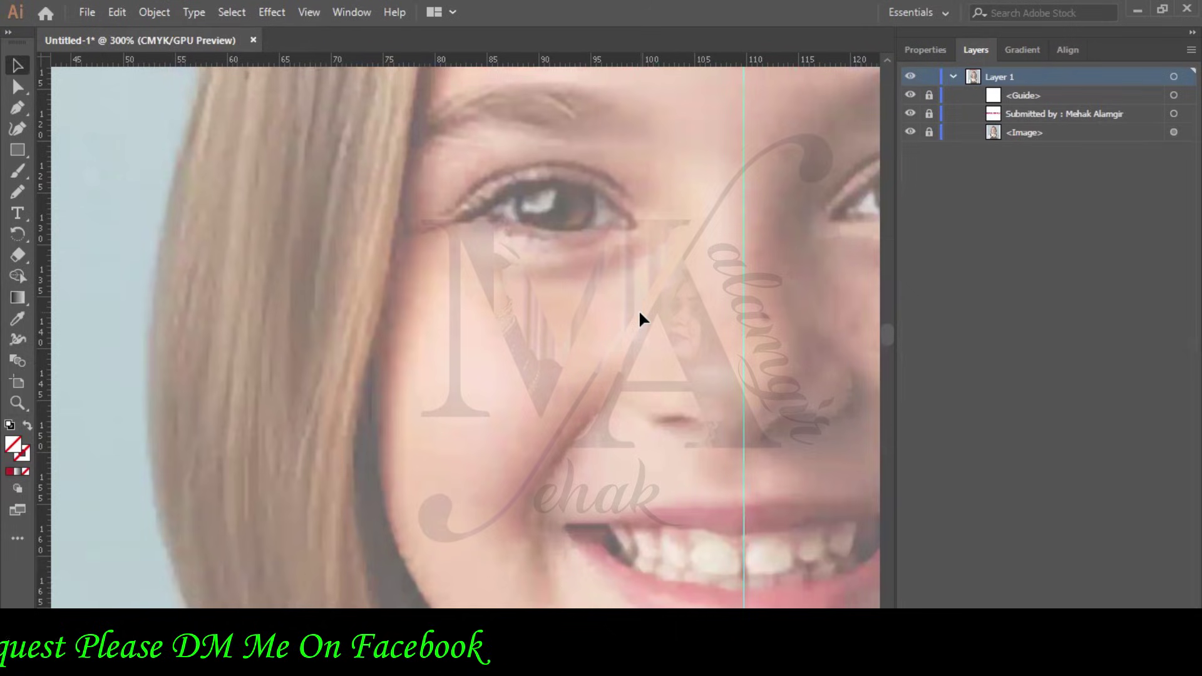
{"action": "key", "text": "ctrl+minus"}
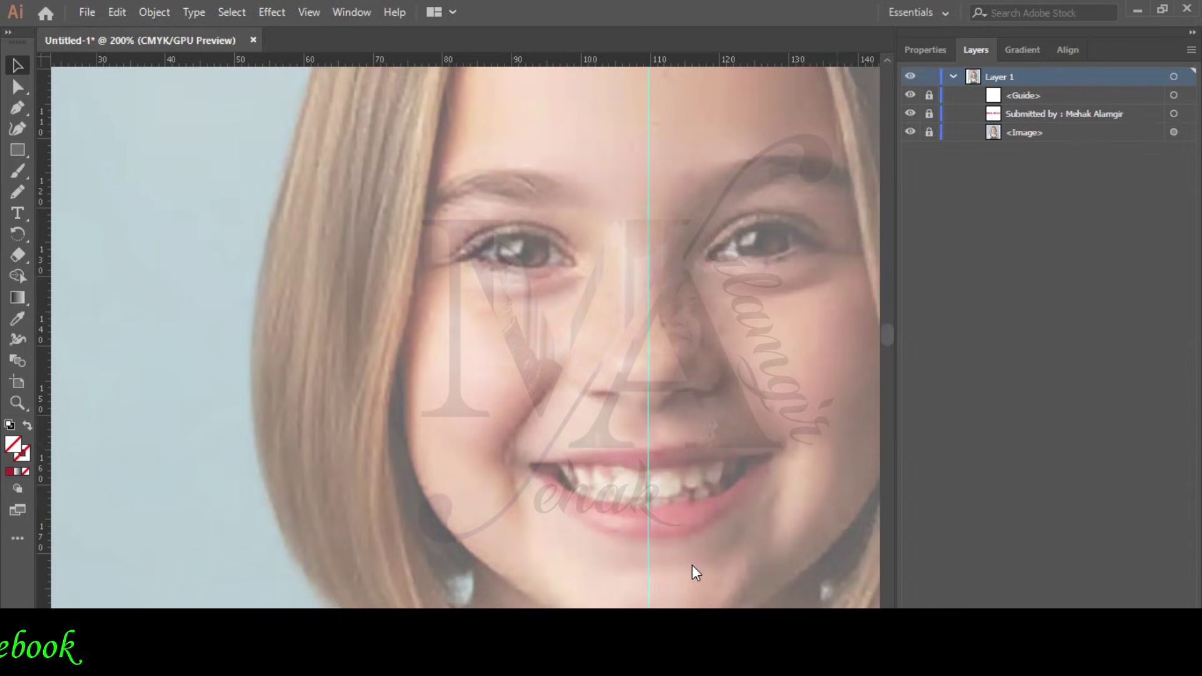
{"action": "scroll", "coordinate": [692, 566], "scroll_direction": "right", "scroll_amount": 5}
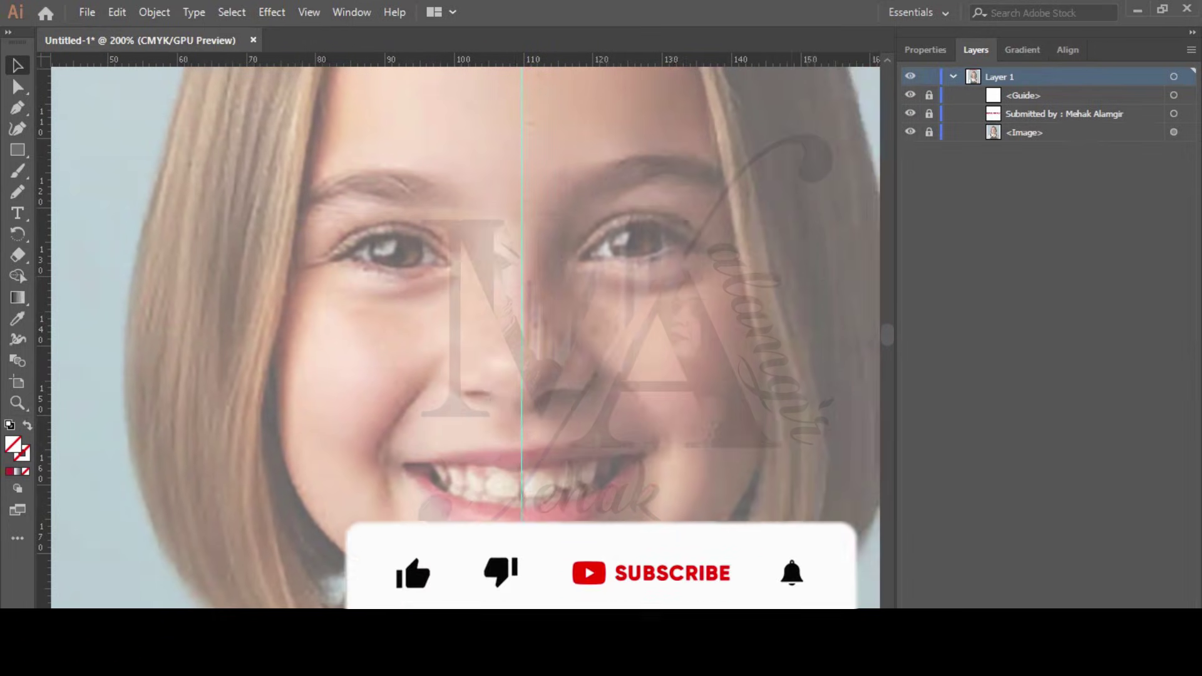
{"action": "scroll", "coordinate": [746, 596], "scroll_direction": "right", "scroll_amount": 2}
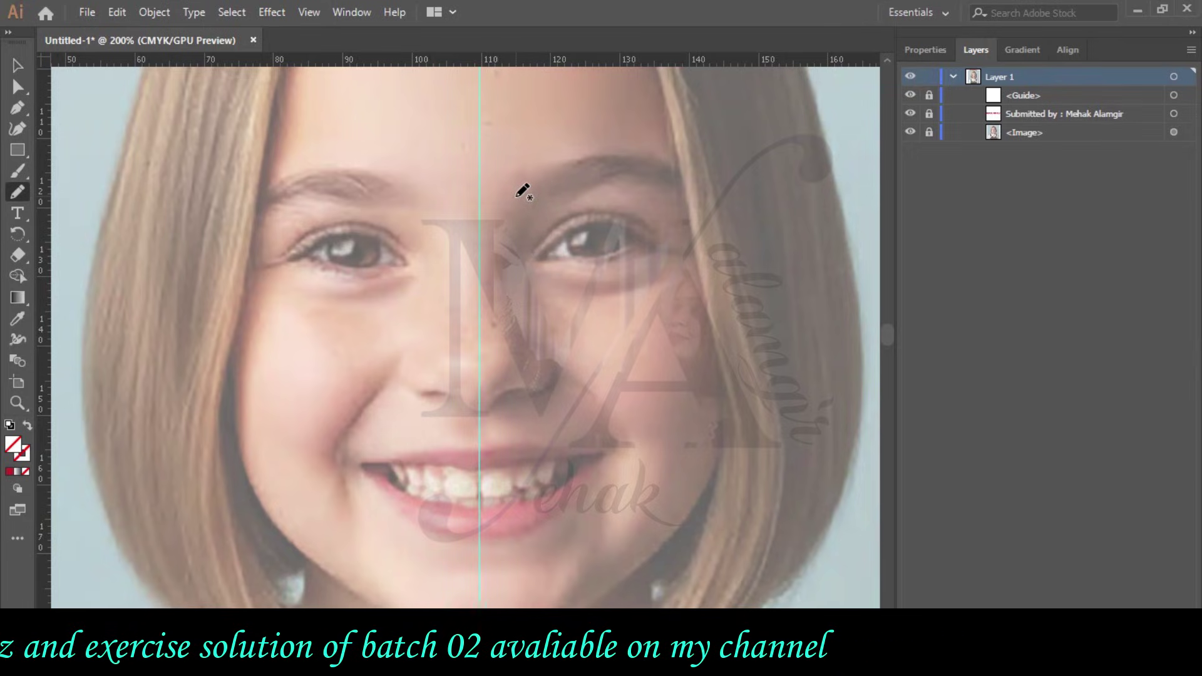
{"action": "mouse_move", "coordinate": [518, 198]}
{"action": "left_mouse_down"}
{"action": "mouse_move", "coordinate": [547, 214]}
{"action": "mouse_move", "coordinate": [621, 181]}
{"action": "mouse_move", "coordinate": [677, 200]}
{"action": "mouse_move", "coordinate": [684, 191]}
{"action": "mouse_move", "coordinate": [658, 169]}
{"action": "left_mouse_up"}
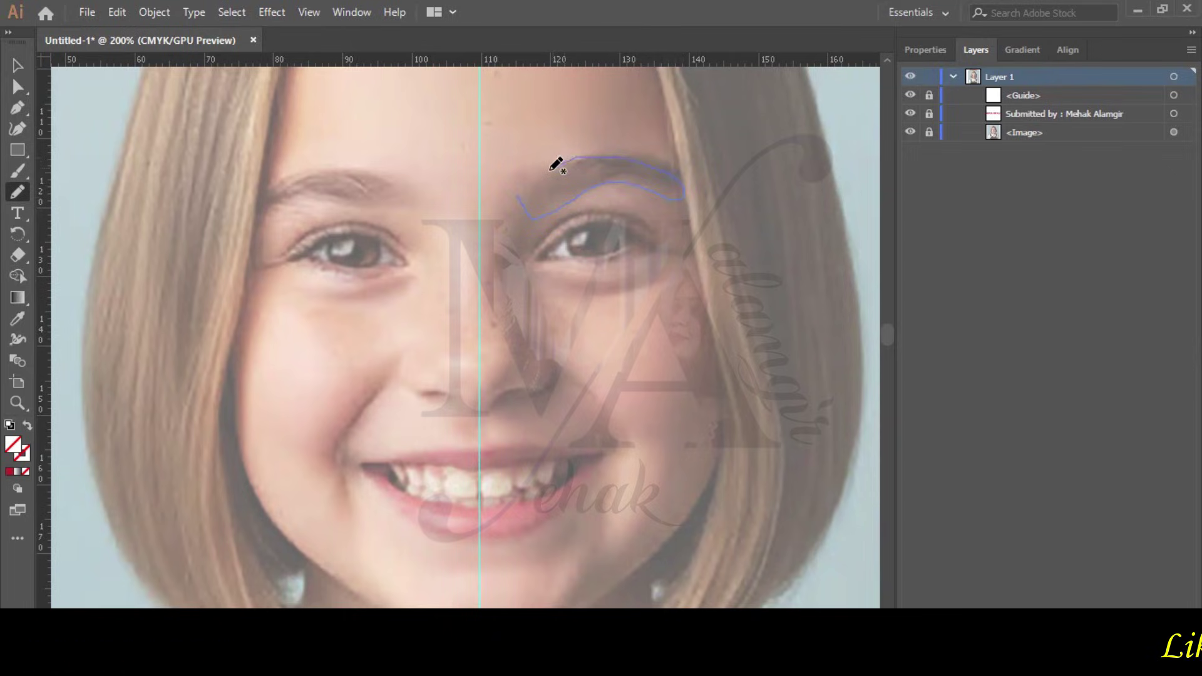
{"action": "left_click_drag", "start_coordinate": [518, 195], "coordinate": [518, 196]}
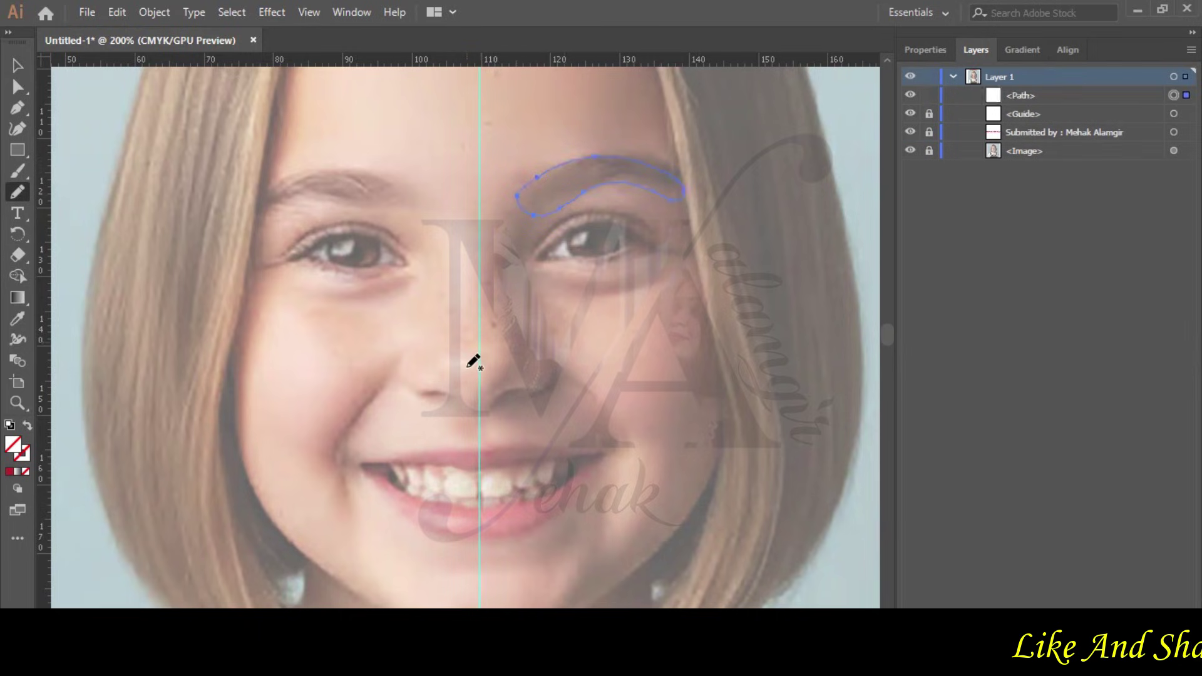
Give the traced eyebrow path a black 0.5 pt stroke with no fill.
{"action": "left_click", "coordinate": [922, 50]}
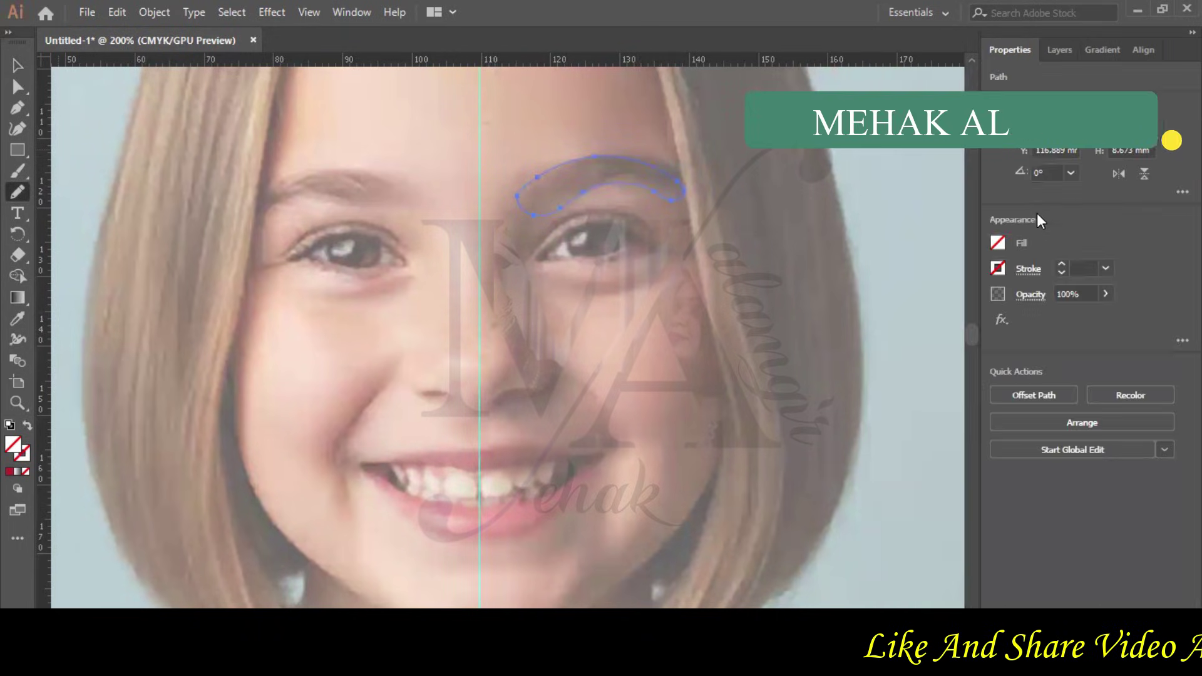
{"action": "left_click", "coordinate": [1063, 272]}
{"action": "left_click", "coordinate": [1063, 272]}
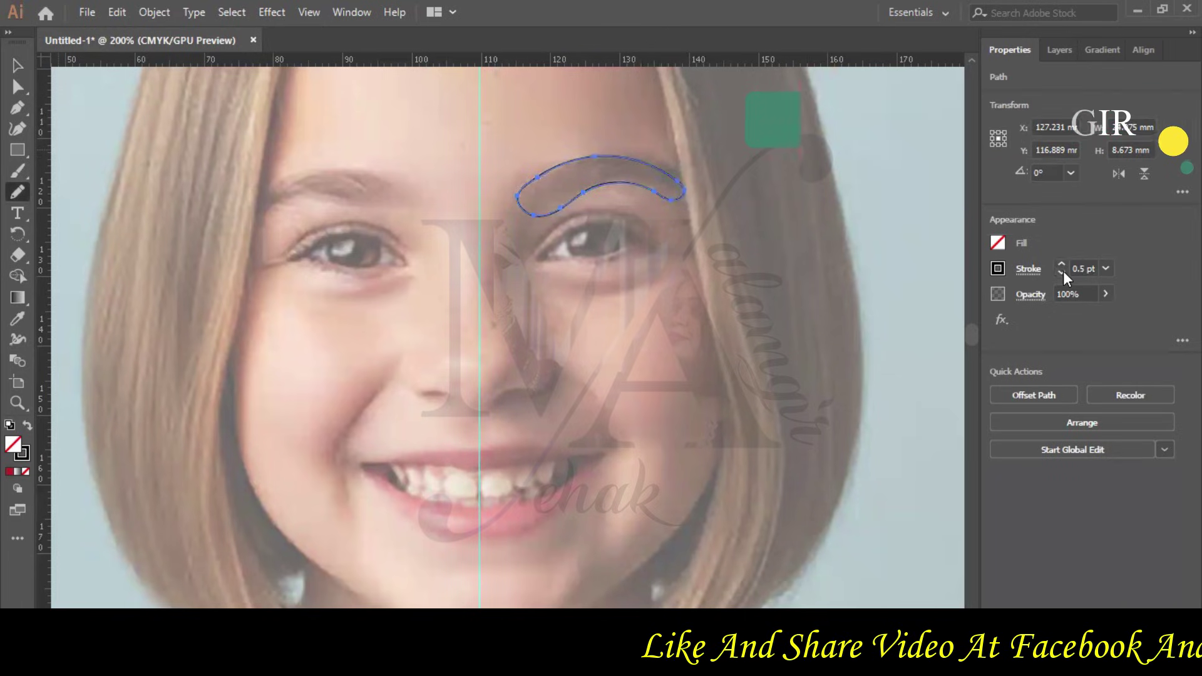
{"action": "left_click", "coordinate": [998, 270]}
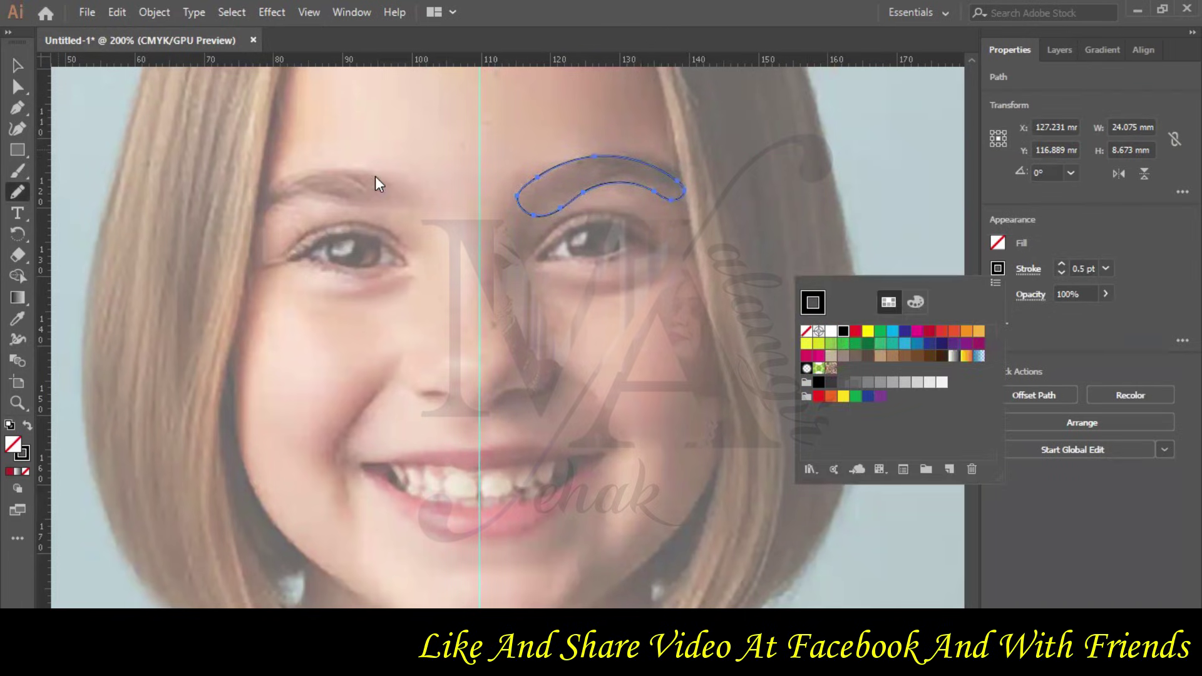
{"action": "left_click", "coordinate": [933, 191]}
Nudge the eyebrow path on the photo's right side up by one keyboard increment and deselect it.
{"action": "left_click", "coordinate": [17, 65]}
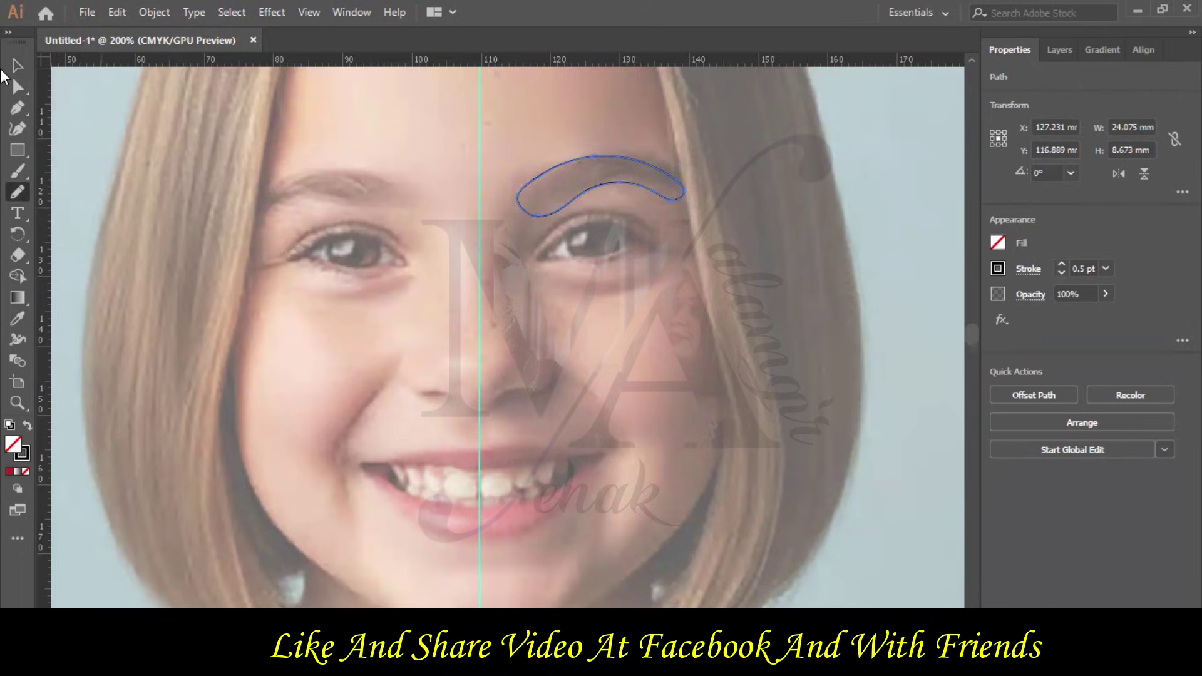
{"action": "left_click", "coordinate": [141, 234]}
{"action": "left_click", "coordinate": [595, 182]}
{"action": "key", "text": "Up"}
{"action": "left_click", "coordinate": [516, 270]}
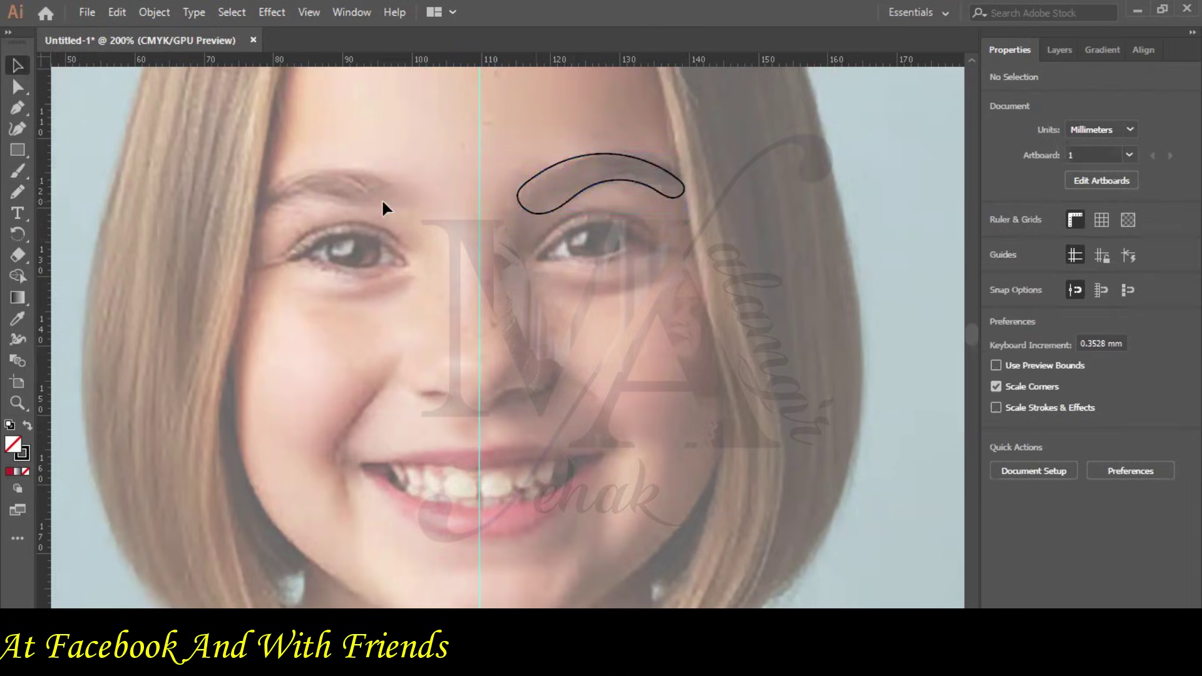
Trace a closed Pencil path around the eyebrow on the photo's left side, about 24 mm wide and 7 mm high.
{"action": "left_click", "coordinate": [16, 191]}
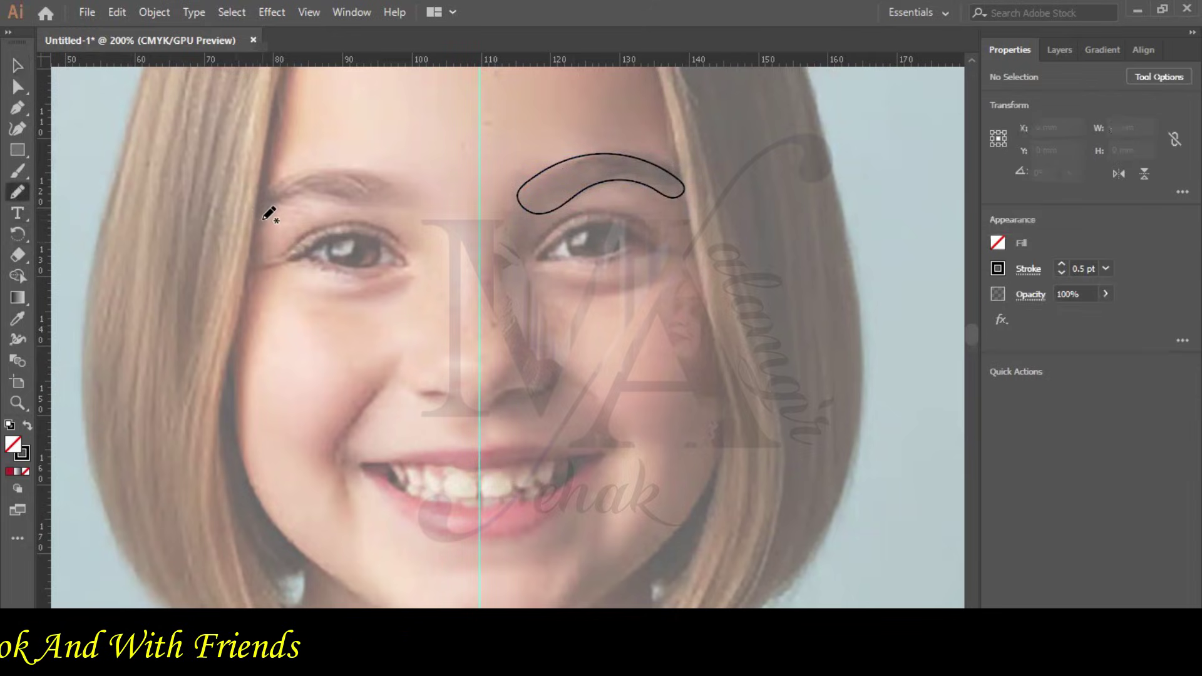
{"action": "left_click_drag", "start_coordinate": [255, 220], "coordinate": [331, 193]}
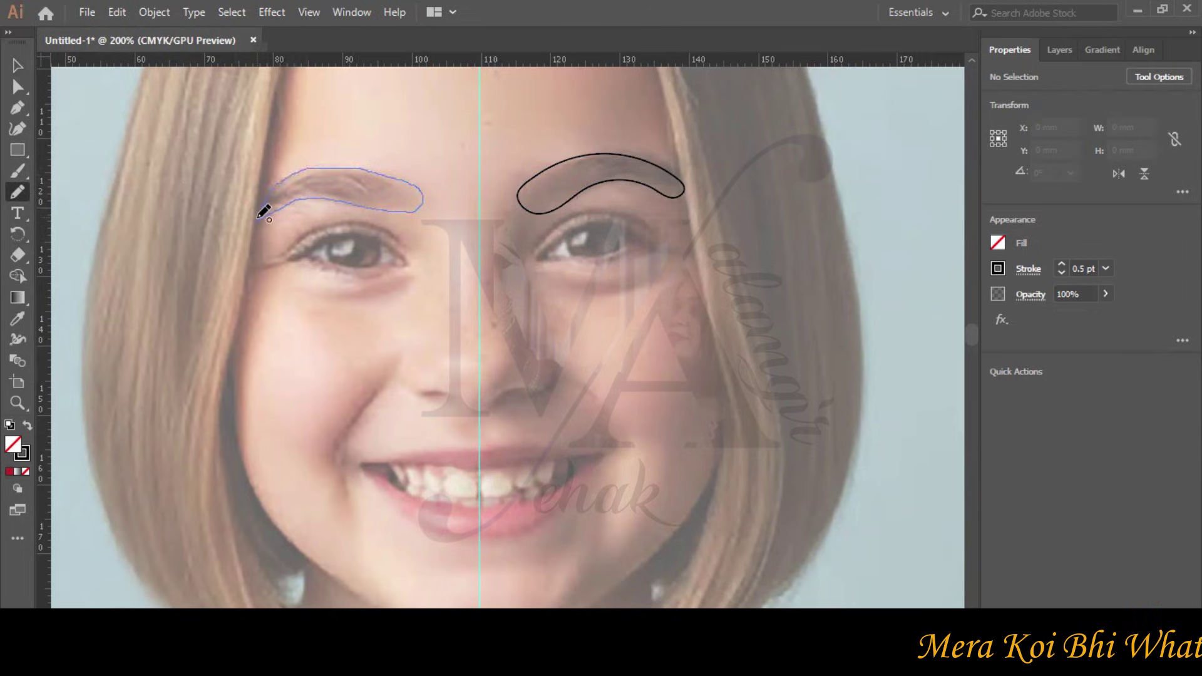
{"action": "left_click_drag", "start_coordinate": [253, 221], "coordinate": [256, 217]}
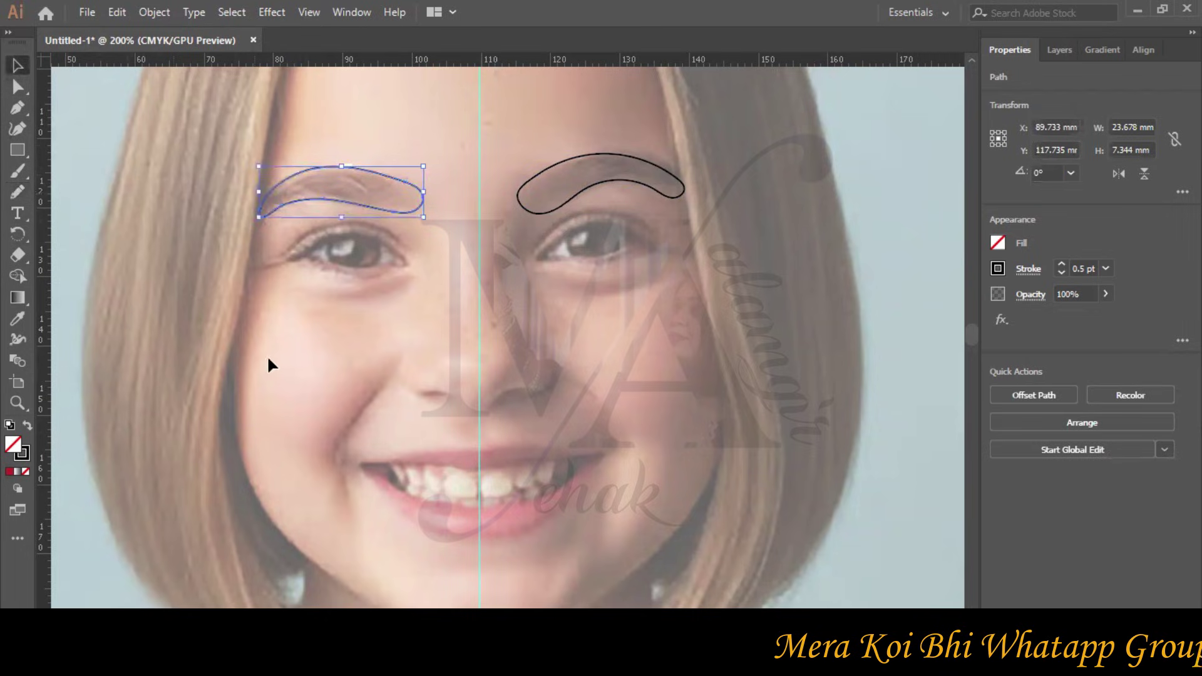
{"action": "left_click", "coordinate": [287, 374]}
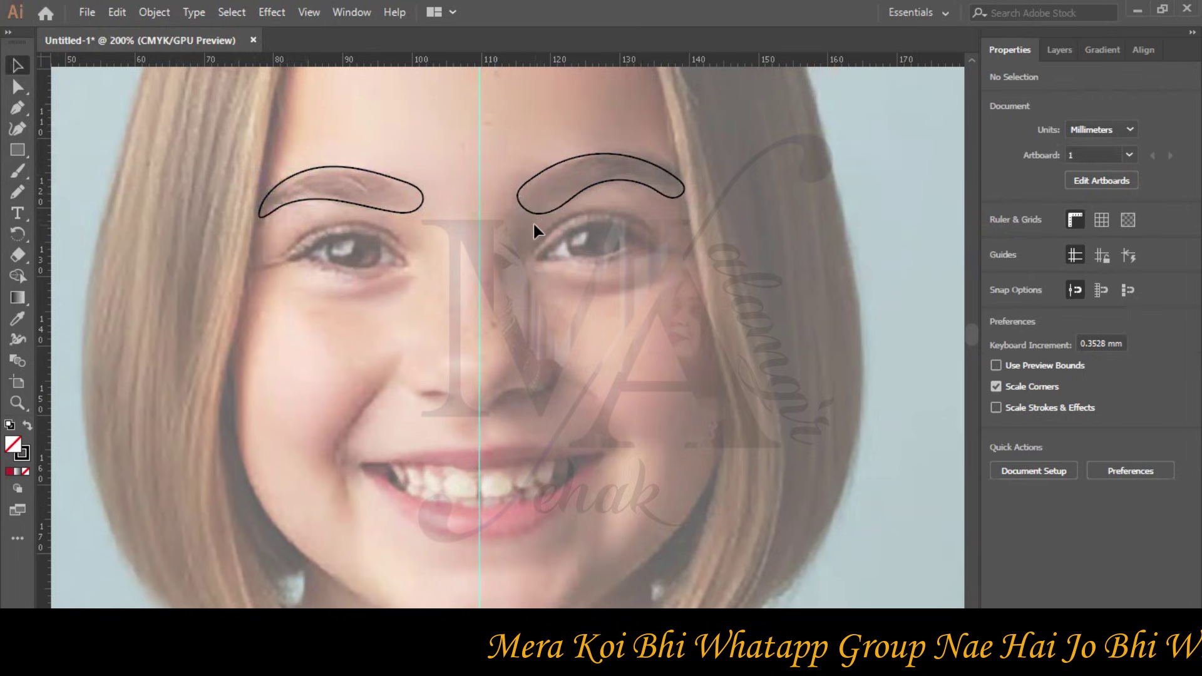
Place a horizontal guide just above the eyebrows at about 112 mm.
{"action": "left_click_drag", "start_coordinate": [565, 66], "coordinate": [549, 154]}
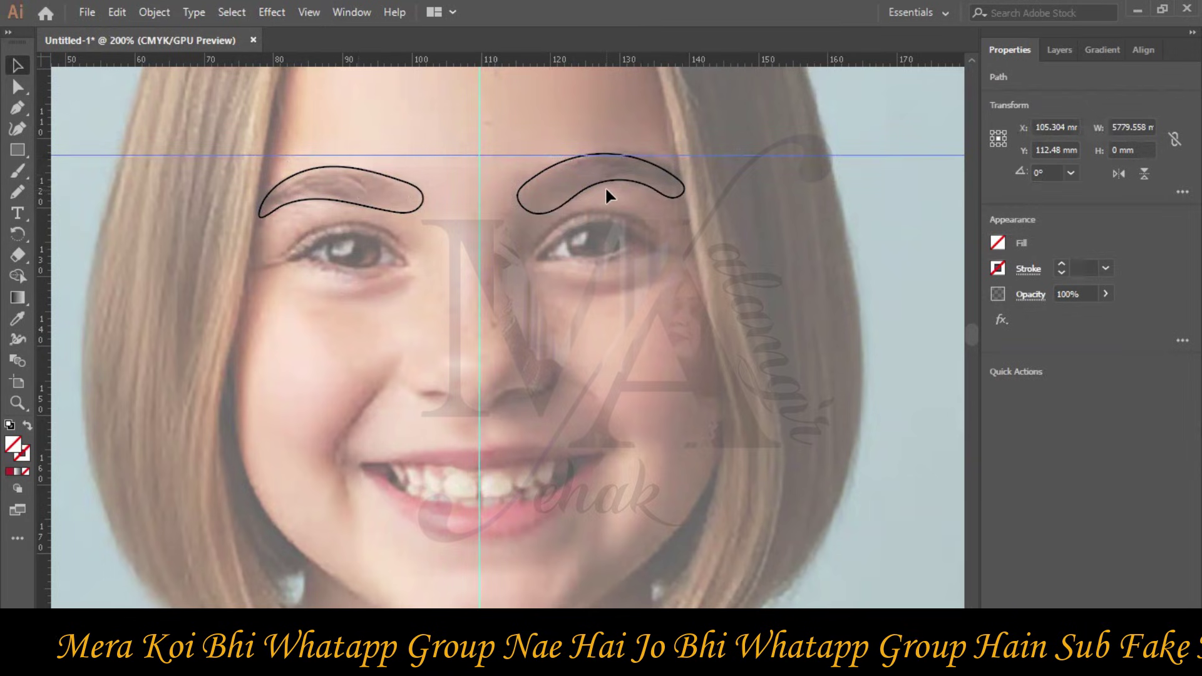
{"action": "left_click_drag", "start_coordinate": [689, 154], "coordinate": [691, 150]}
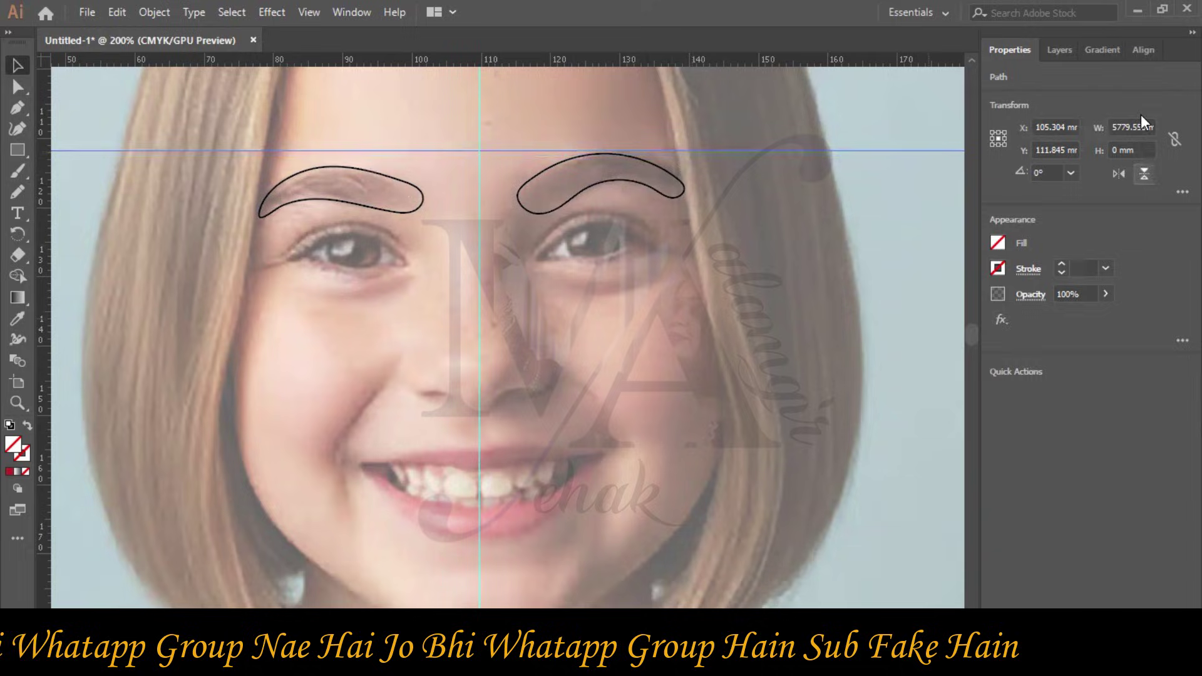
Compare the two eyebrow paths with the photo hidden, show the photo again, and delete the eyebrow path on its left side.
{"action": "left_click", "coordinate": [1060, 50]}
{"action": "left_click", "coordinate": [910, 189]}
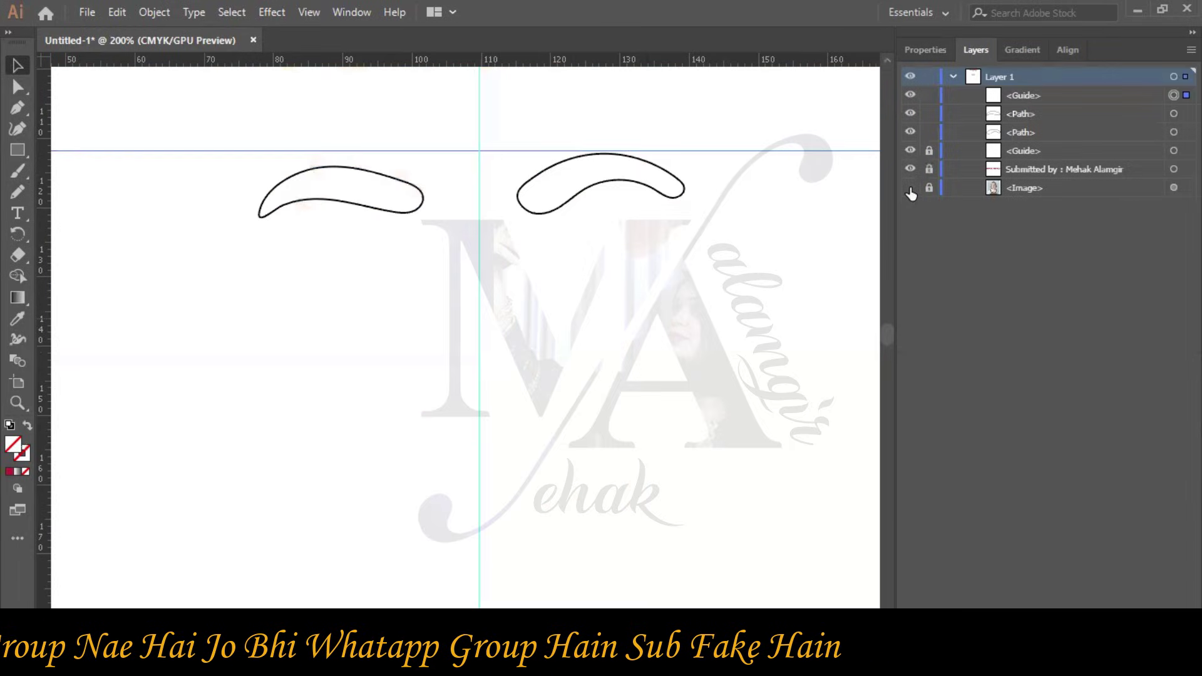
{"action": "left_click", "coordinate": [910, 189]}
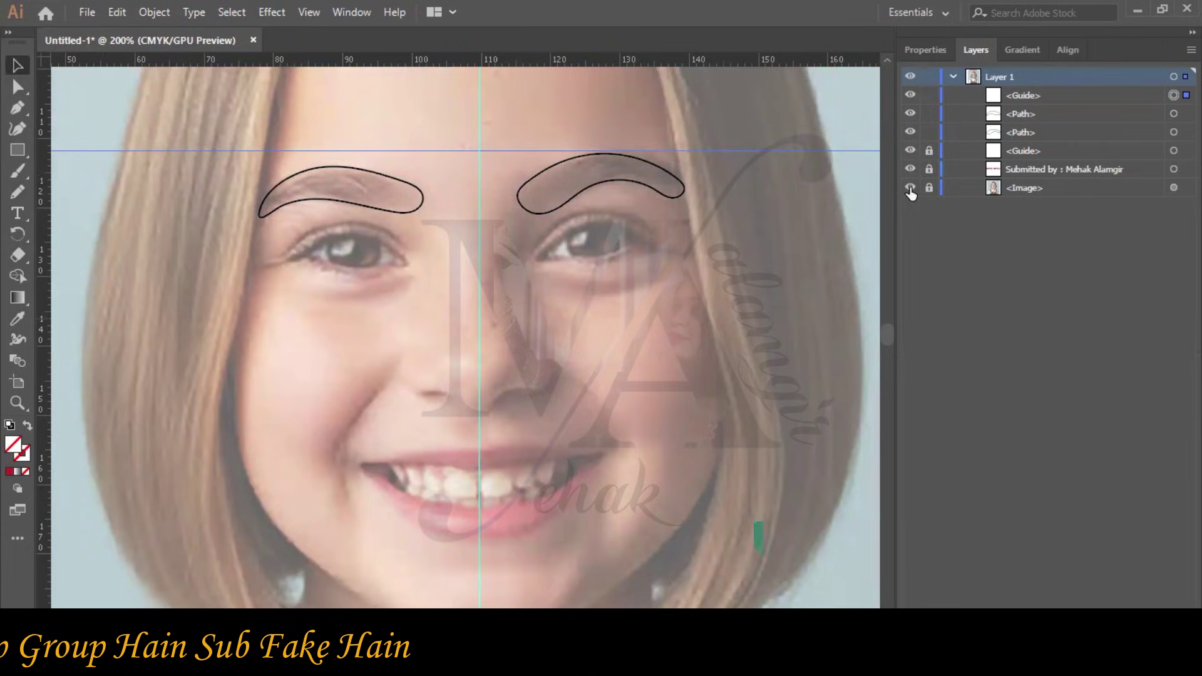
{"action": "left_click", "coordinate": [332, 204]}
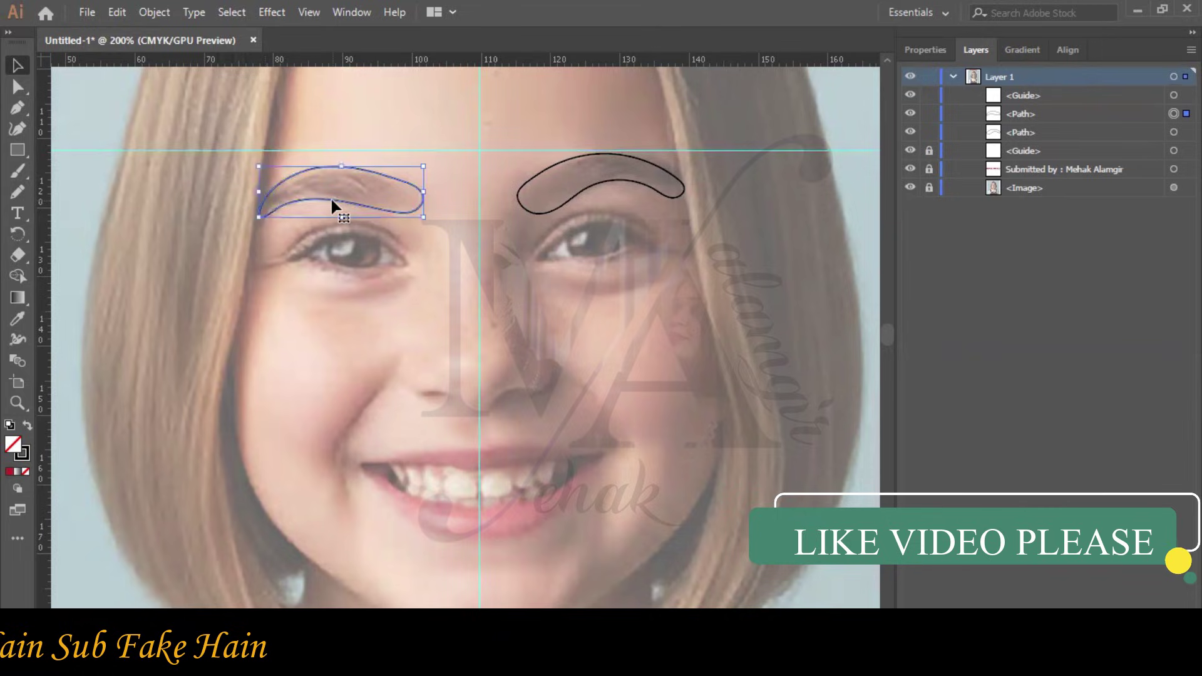
{"action": "key", "text": "Delete"}
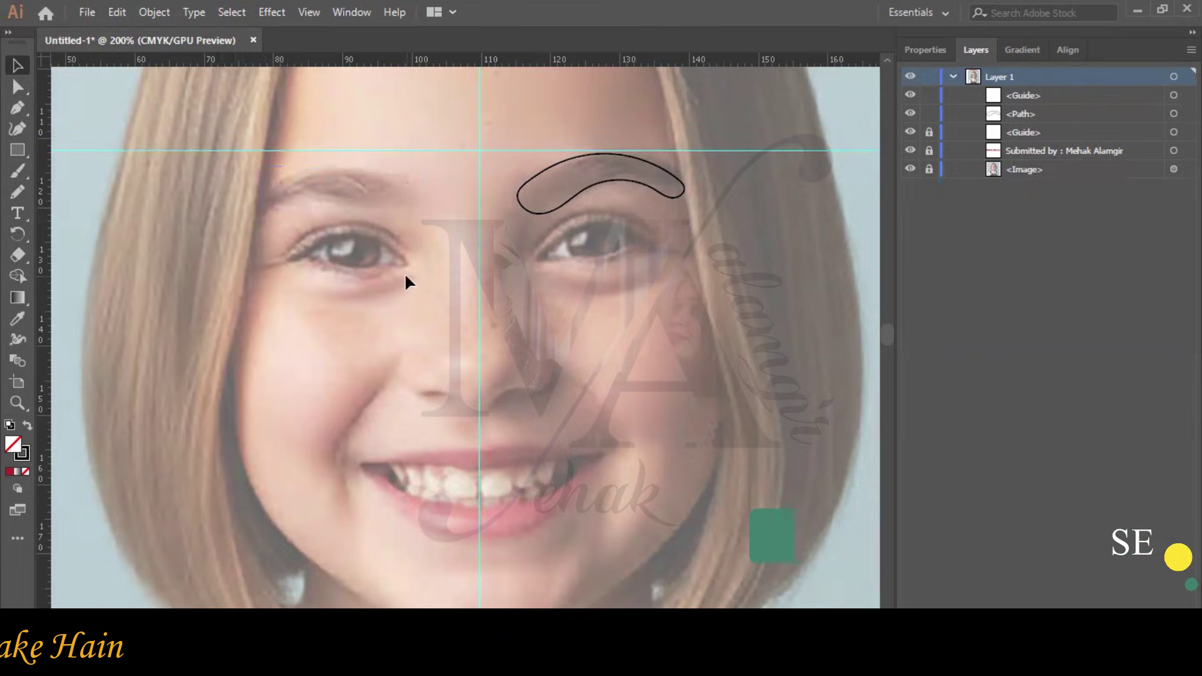
Copy and paste the eyebrow path from the photo's right side and reflect the copy across the vertical axis.
{"action": "right_click", "coordinate": [541, 222]}
{"action": "left_click", "coordinate": [540, 215]}
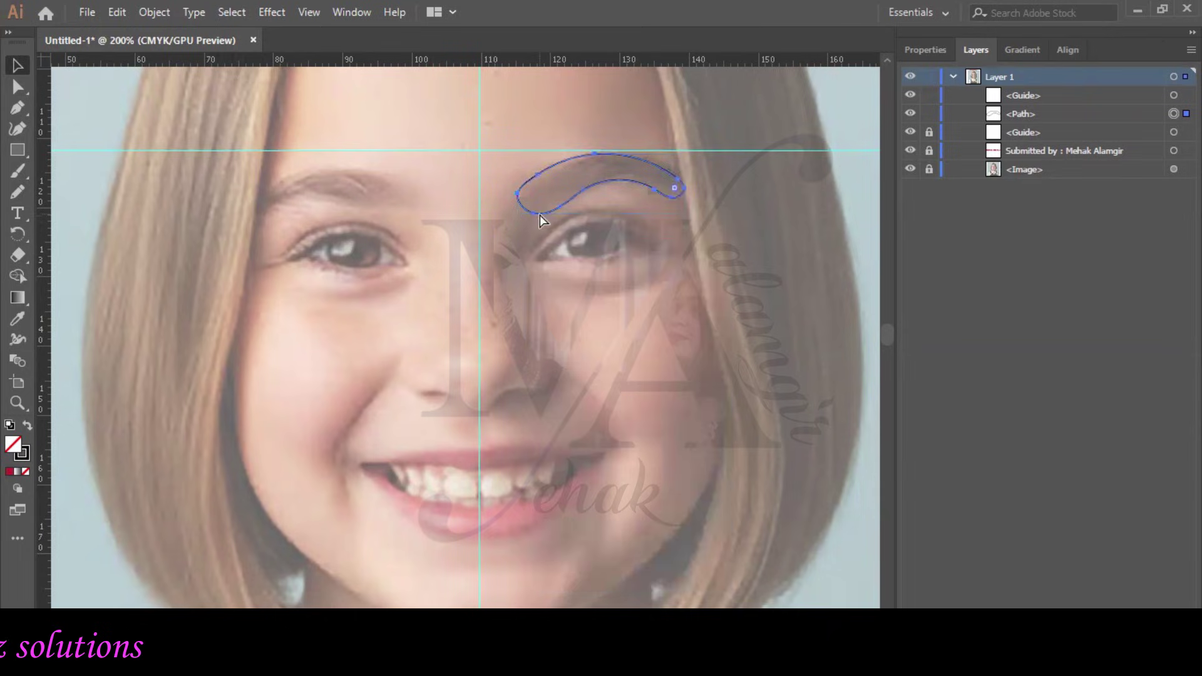
{"action": "key", "text": "ctrl+v"}
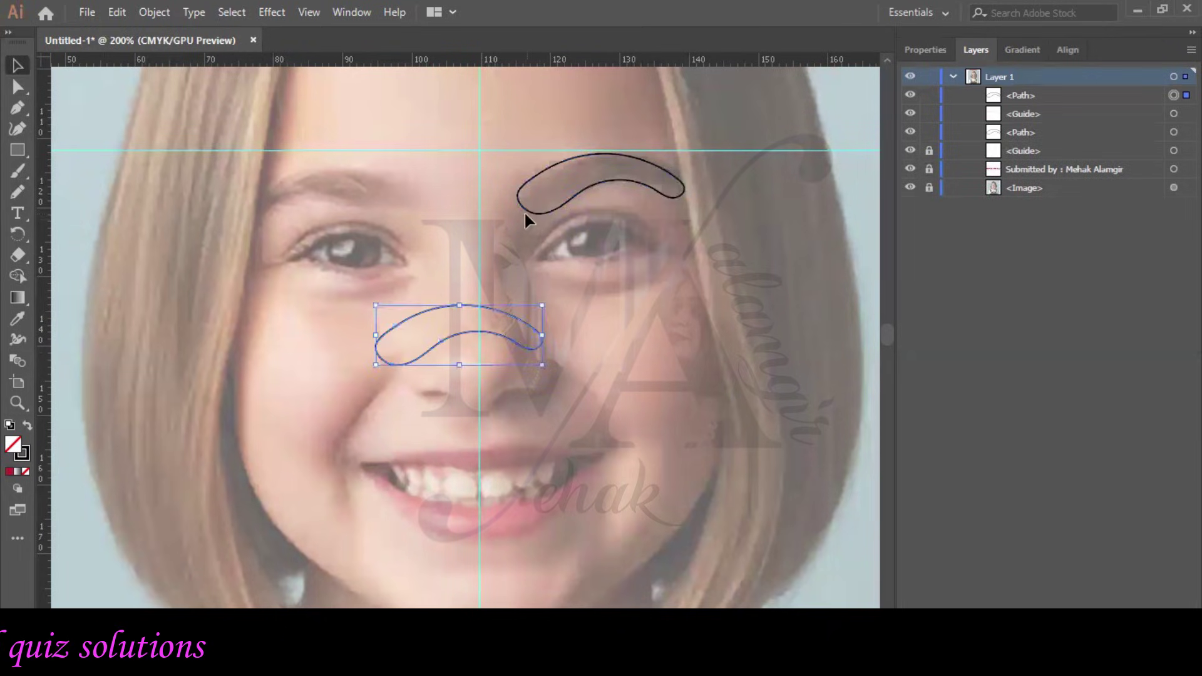
{"action": "right_click", "coordinate": [529, 339]}
{"action": "mouse_move", "coordinate": [620, 527]}
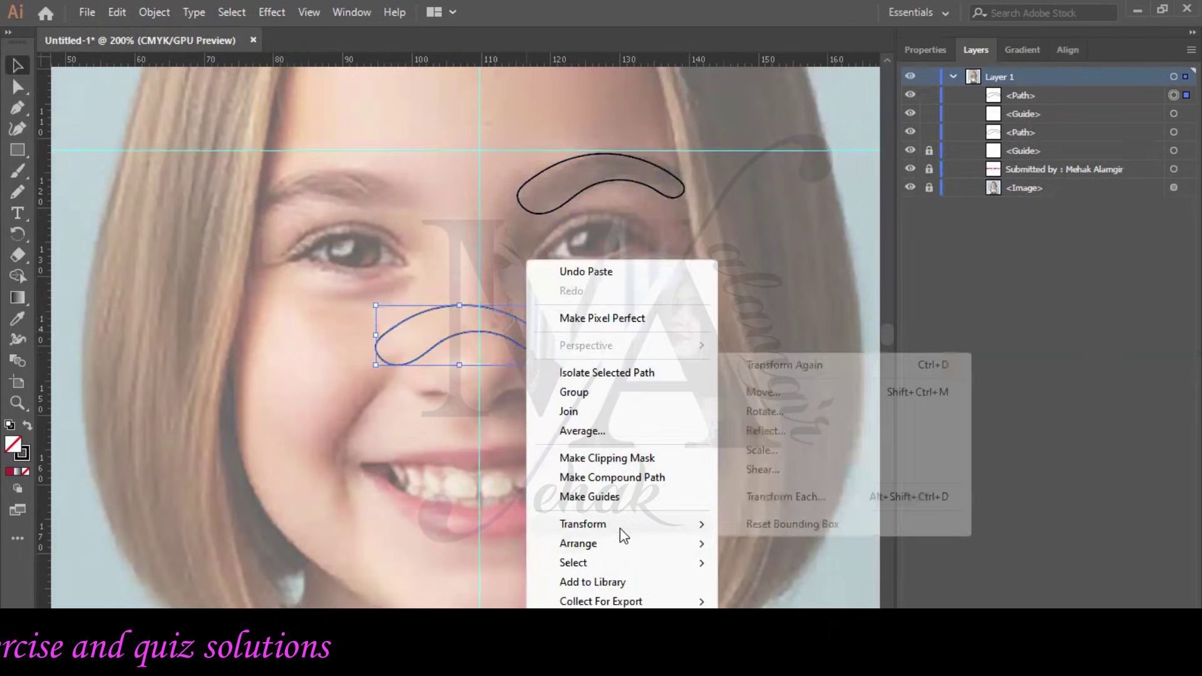
{"action": "left_click", "coordinate": [779, 428]}
{"action": "left_click", "coordinate": [720, 422]}
{"action": "key", "text": "Return"}
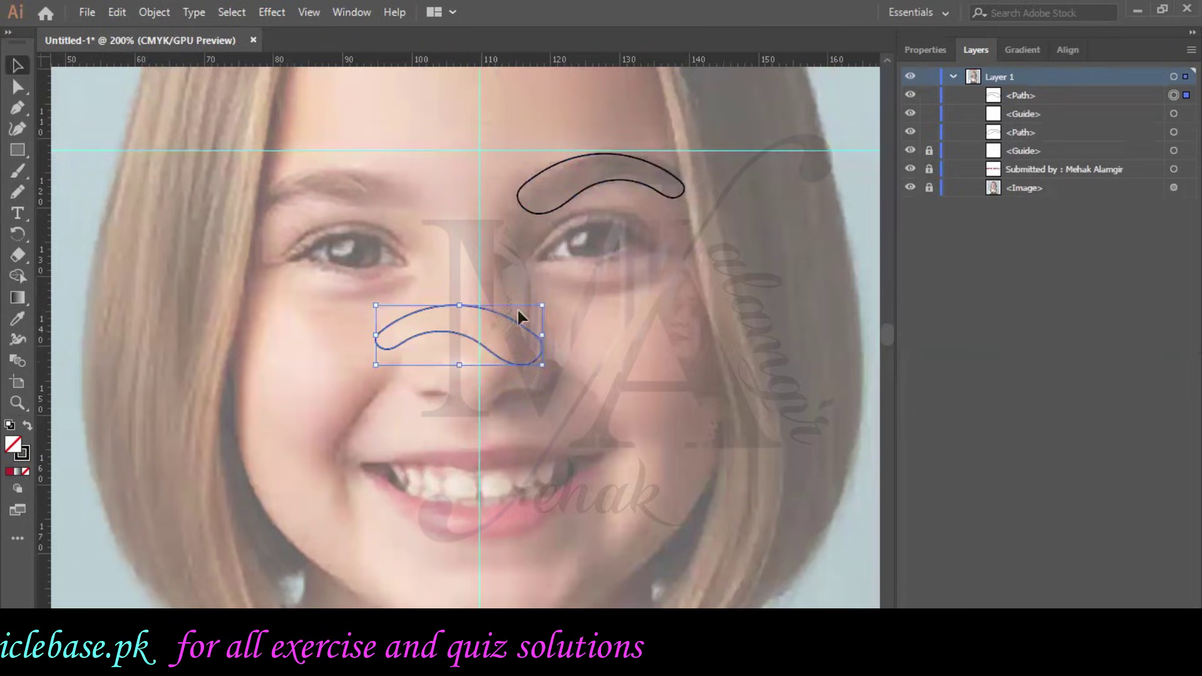
Move the reflected eyebrow copy over the eyebrow on the photo's left side, level with the other eyebrow path, and deselect it.
{"action": "left_click", "coordinate": [472, 347]}
{"action": "left_click", "coordinate": [505, 355]}
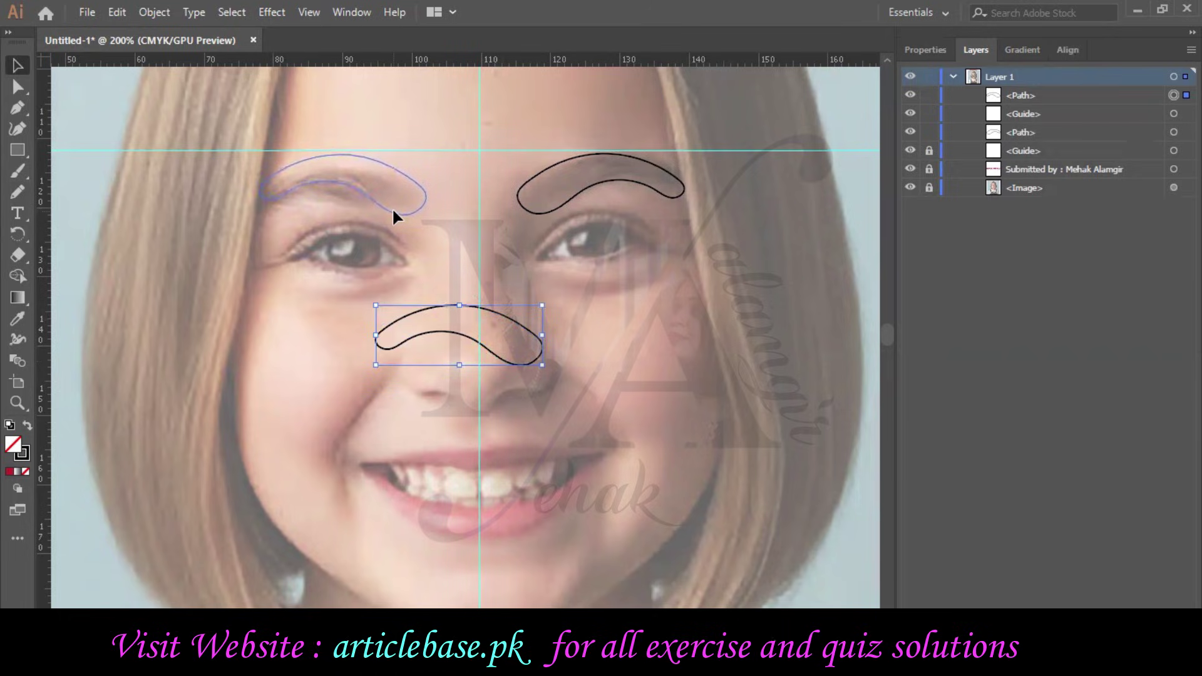
{"action": "left_click_drag", "start_coordinate": [392, 205], "coordinate": [392, 205]}
{"action": "left_click", "coordinate": [513, 208]}
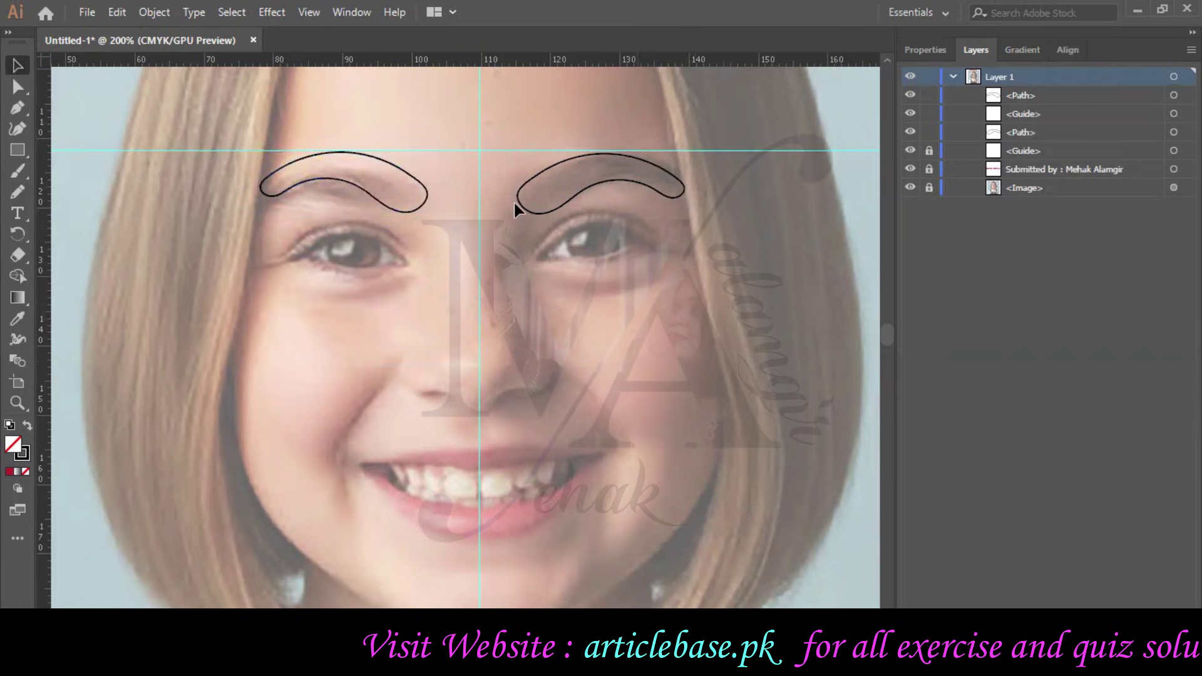
Place a horizontal guide along the lower edge of the eyebrow paths at about 120 mm and compare them with the photo temporarily hidden.
{"action": "left_click_drag", "start_coordinate": [470, 60], "coordinate": [477, 209]}
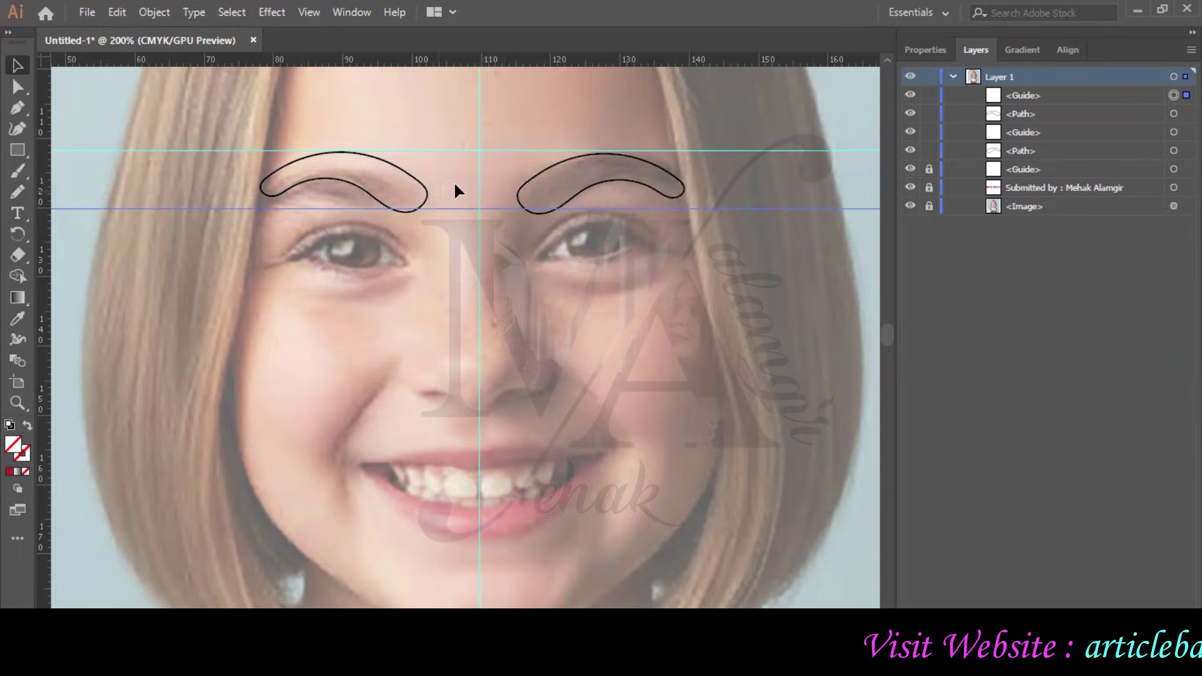
{"action": "left_click", "coordinate": [911, 207]}
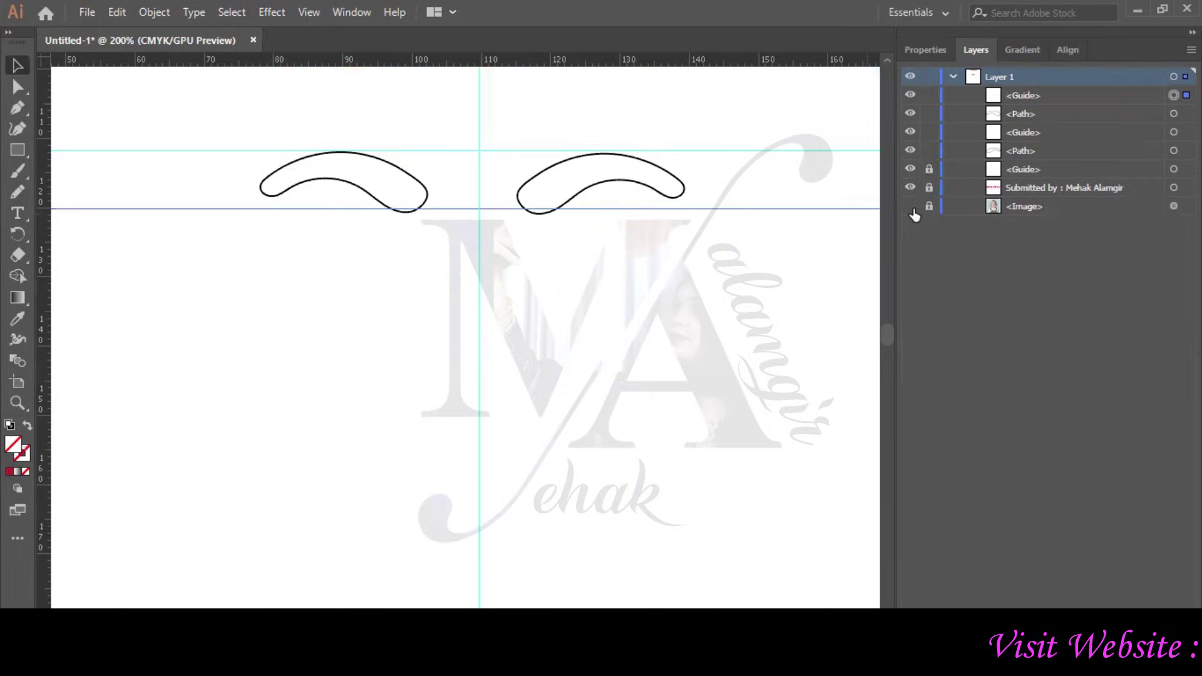
{"action": "left_click", "coordinate": [911, 207]}
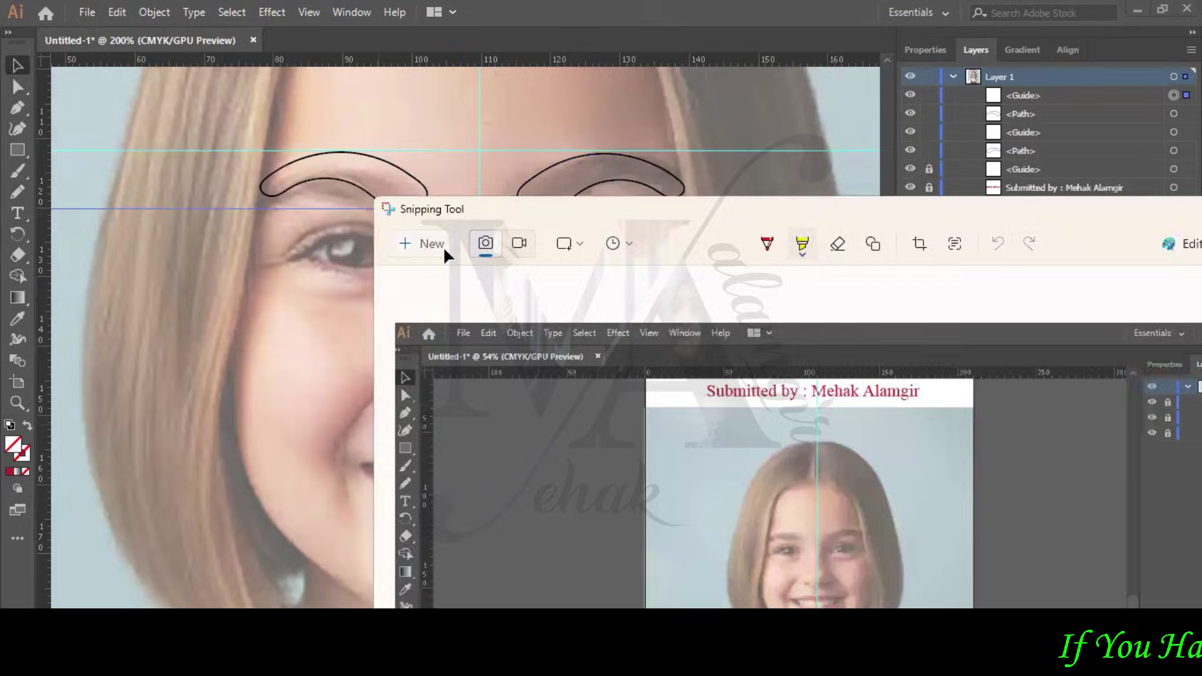
Capture a Snipping Tool screenshot of the whole Illustrator window showing both eyebrow paths.
{"action": "left_click", "coordinate": [443, 246]}
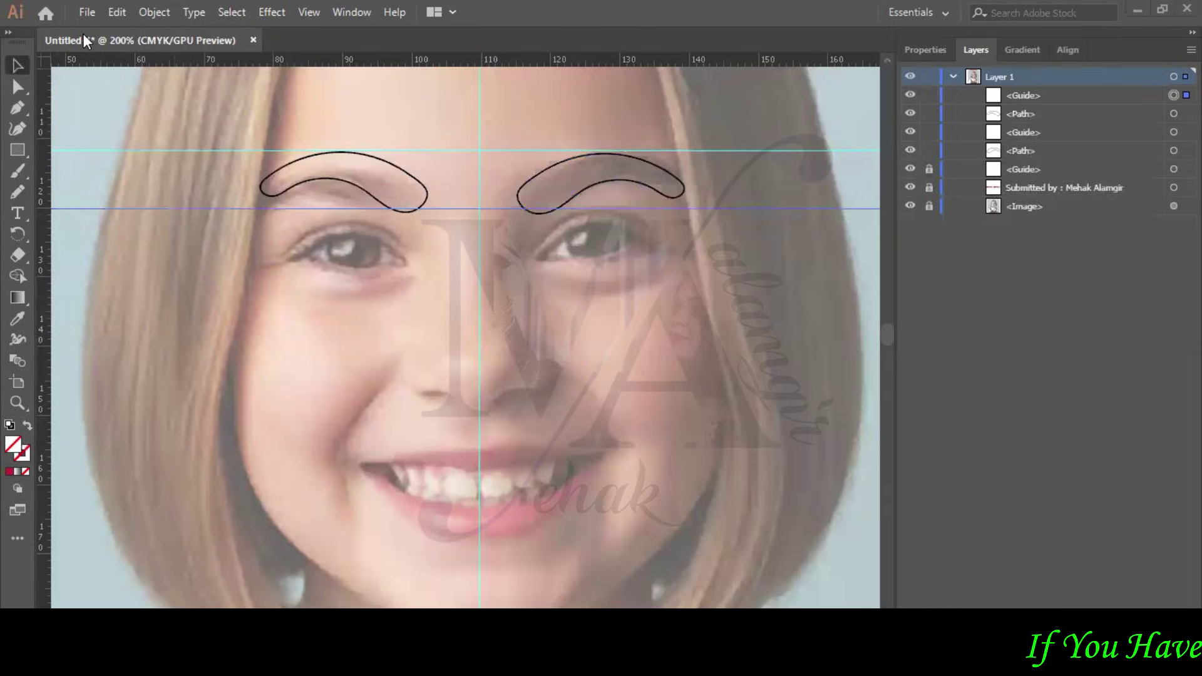
{"action": "left_click_drag", "start_coordinate": [13, 12], "coordinate": [1200, 598]}
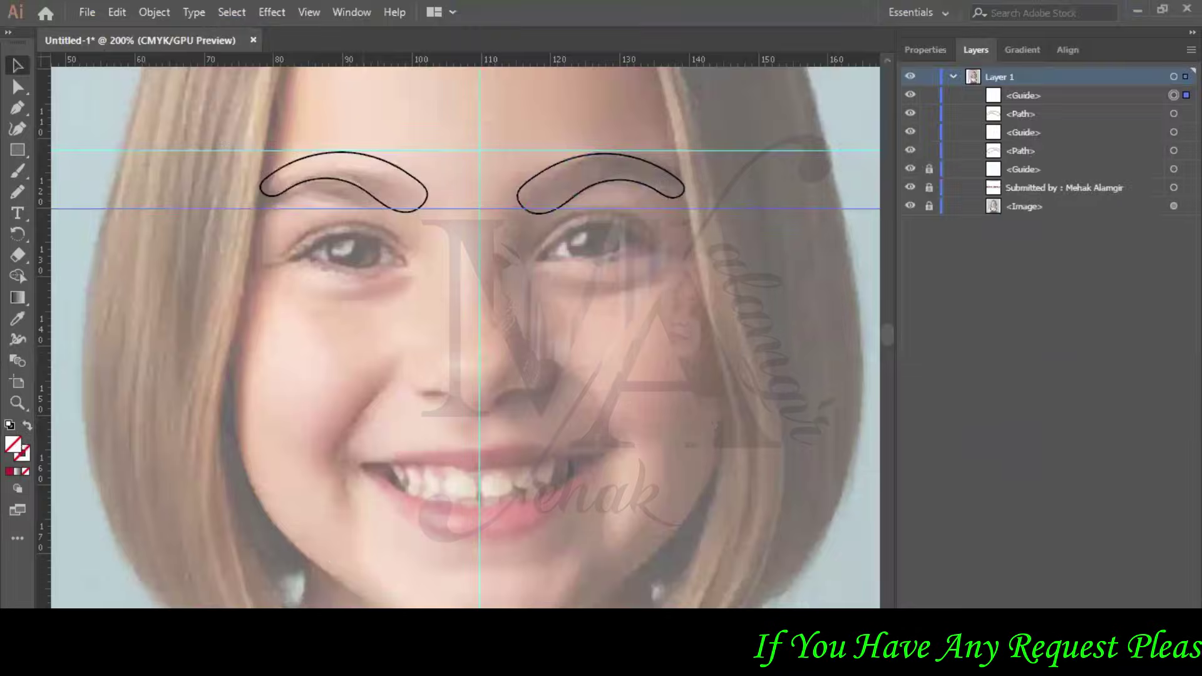
Trace a closed Pencil path around the eye on the photo's right side, about 16 mm wide and 5 mm high, with a 0.5 pt stroke.
{"action": "left_click", "coordinate": [16, 191]}
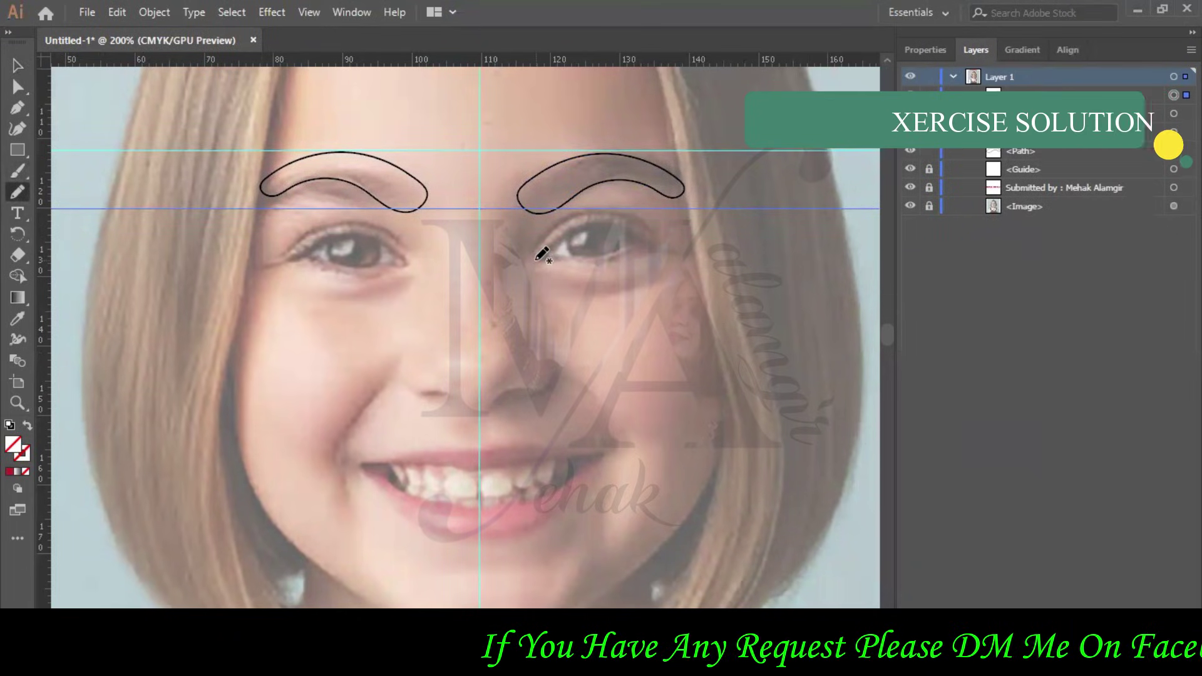
{"action": "mouse_move", "coordinate": [539, 259]}
{"action": "left_mouse_down"}
{"action": "mouse_move", "coordinate": [596, 223]}
{"action": "mouse_move", "coordinate": [656, 243]}
{"action": "mouse_move", "coordinate": [538, 257]}
{"action": "left_mouse_up"}
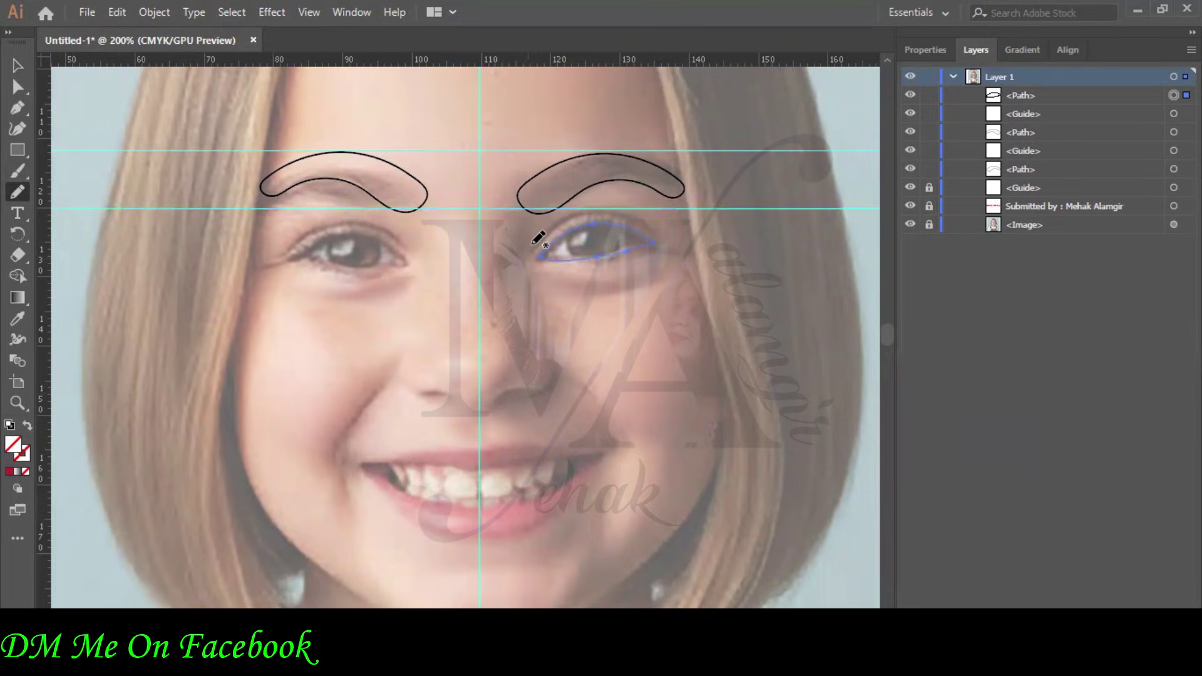
{"action": "left_click", "coordinate": [922, 50]}
{"action": "left_click", "coordinate": [1060, 263]}
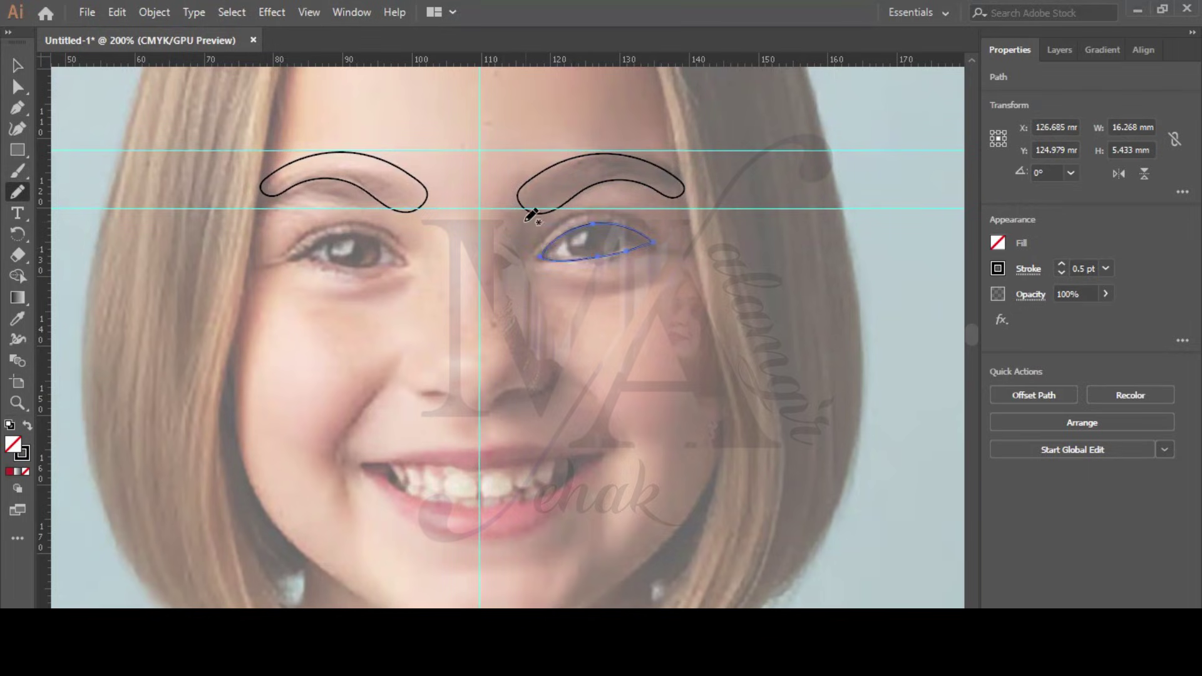
Delete the outline path of the eye on the photo's right side.
{"action": "left_click", "coordinate": [318, 257]}
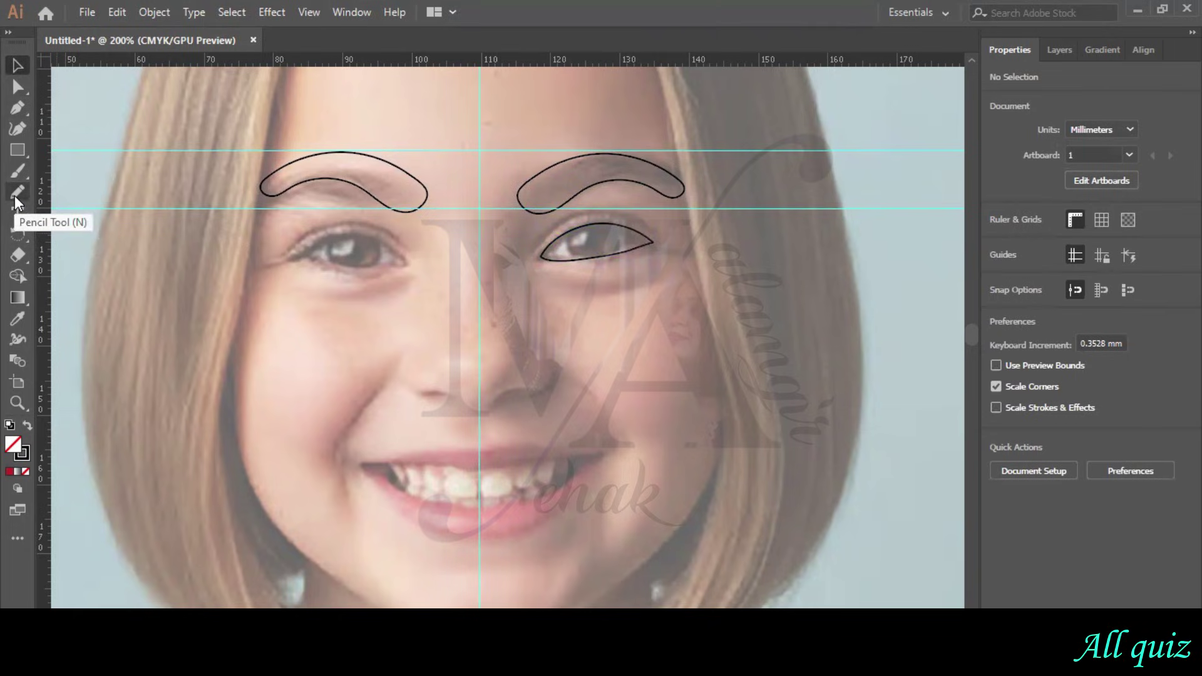
{"action": "left_click", "coordinate": [562, 257]}
{"action": "key", "text": "Delete"}
Trace a closed Pencil path around the eye on the photo's left side, about 15 mm wide and 4 mm high, and deselect it.
{"action": "key", "text": "n"}
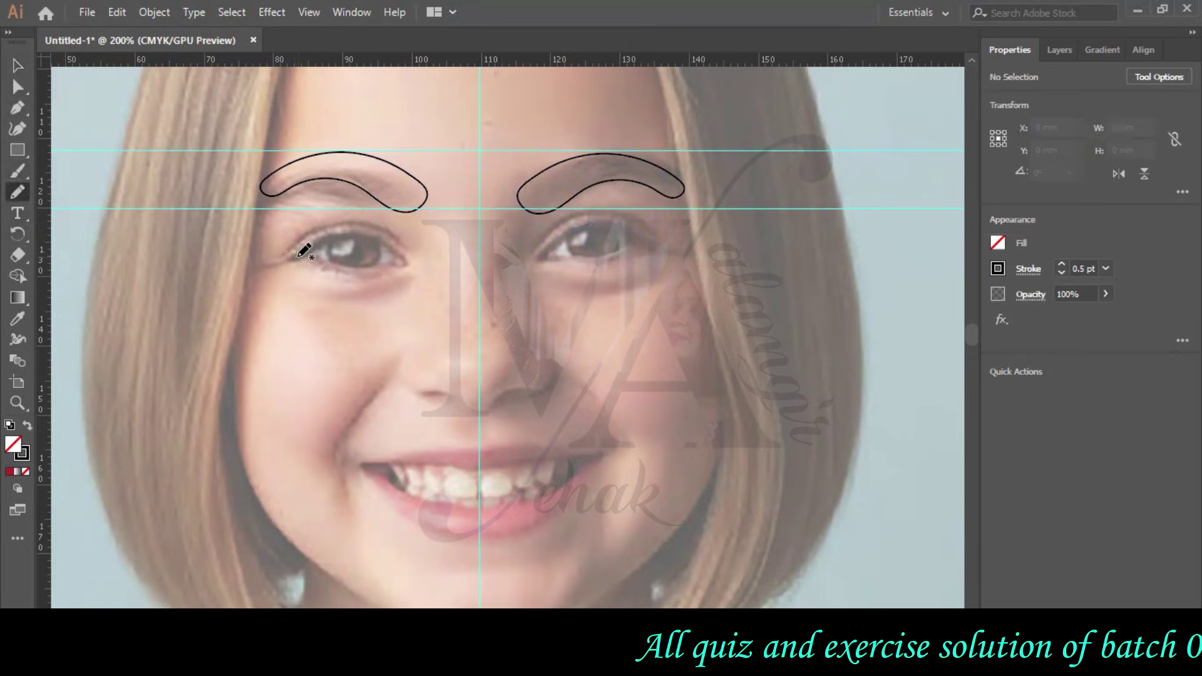
{"action": "mouse_move", "coordinate": [292, 256]}
{"action": "left_mouse_down"}
{"action": "mouse_move", "coordinate": [359, 238]}
{"action": "mouse_move", "coordinate": [411, 266]}
{"action": "mouse_move", "coordinate": [397, 252]}
{"action": "mouse_move", "coordinate": [305, 252]}
{"action": "left_mouse_up"}
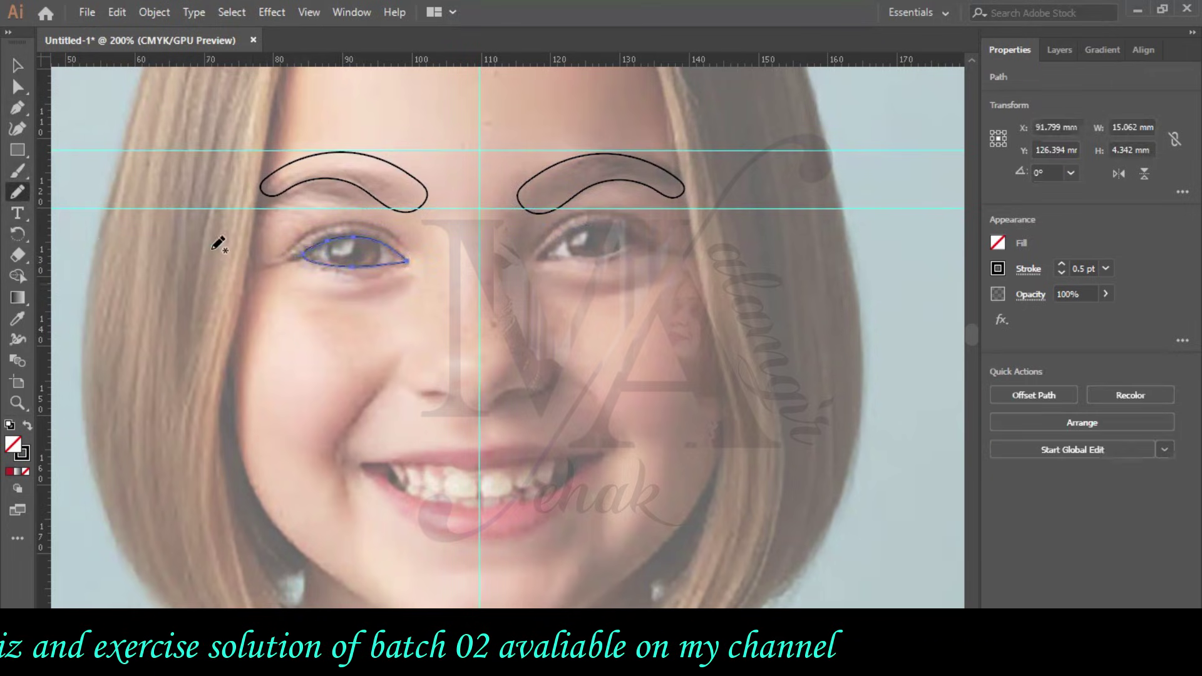
{"action": "left_click", "coordinate": [115, 303]}
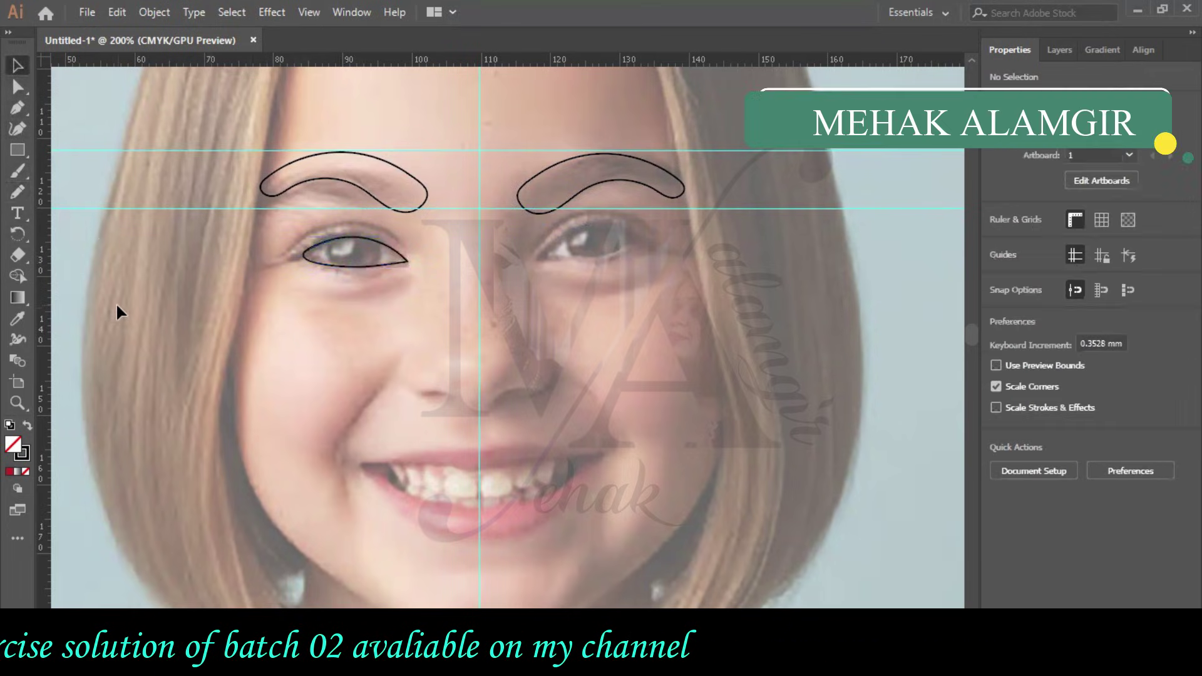
Draw an iris ellipse inside the eye outline and stretch it to about 8.8 mm wide and 4.4 mm high.
{"action": "left_click_drag", "start_coordinate": [18, 154], "coordinate": [54, 168]}
{"action": "left_click_drag", "start_coordinate": [325, 239], "coordinate": [383, 267]}
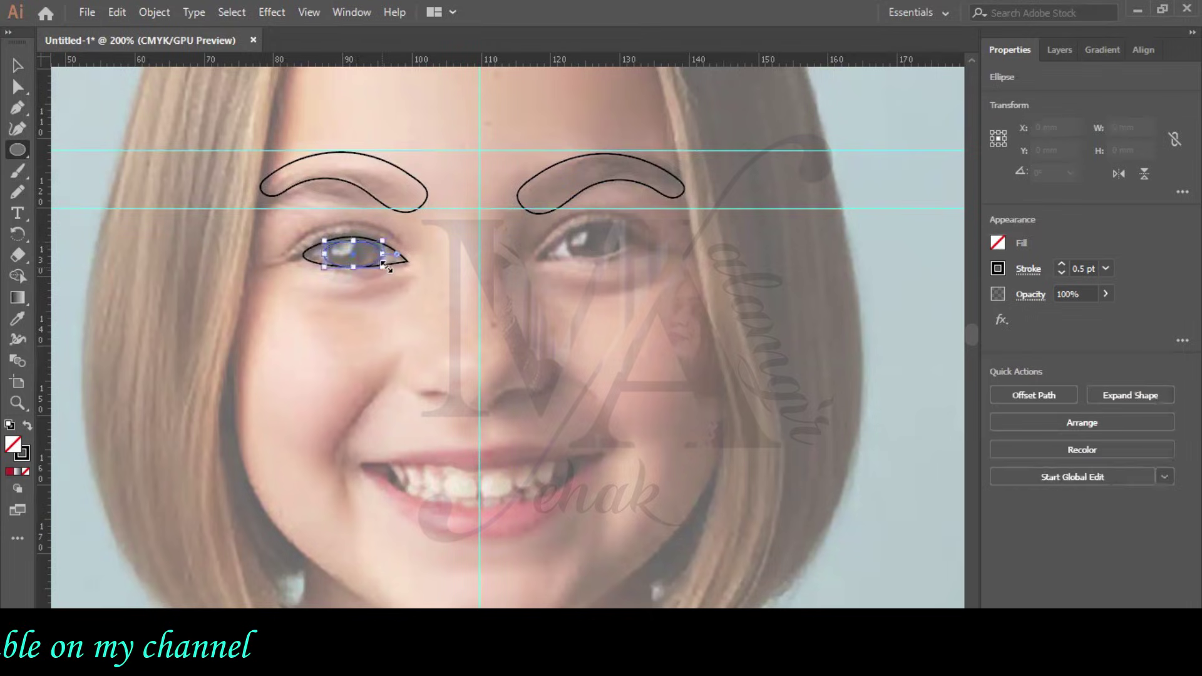
{"action": "key", "text": "ctrl+="}
{"action": "key", "text": "ctrl+="}
{"action": "key", "text": "ctrl+="}
{"action": "key", "text": "ctrl+="}
{"action": "key", "text": "ctrl+="}
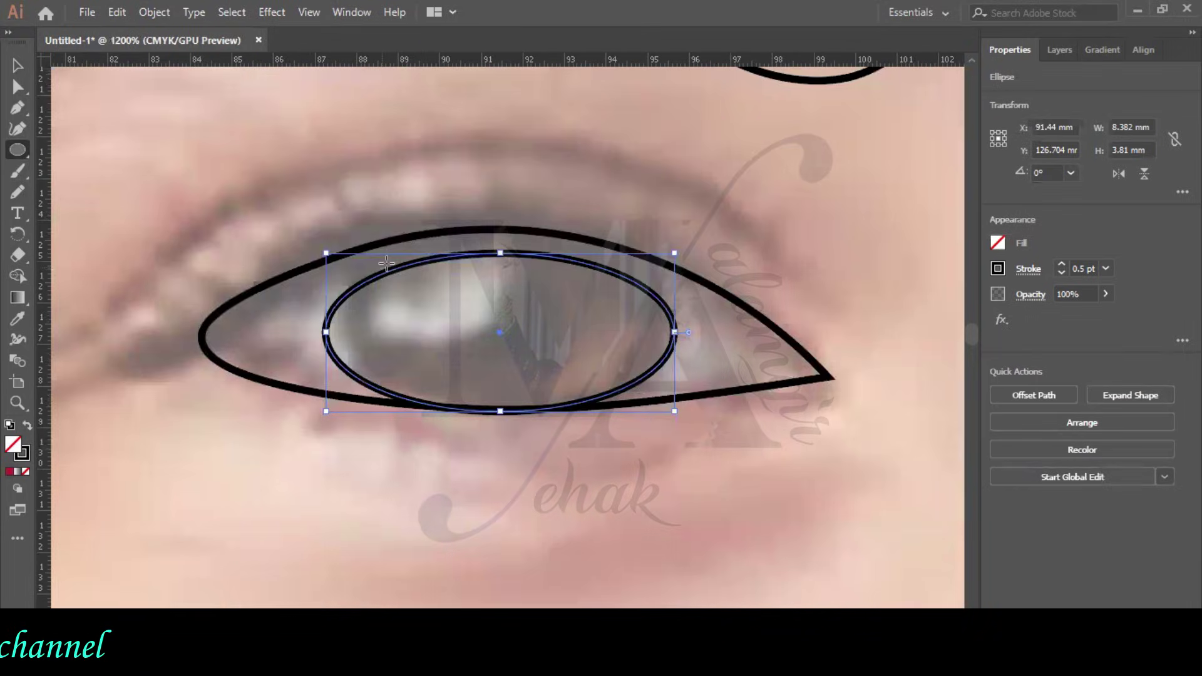
{"action": "left_click_drag", "start_coordinate": [507, 250], "coordinate": [507, 229]}
{"action": "left_click_drag", "start_coordinate": [323, 322], "coordinate": [310, 321]}
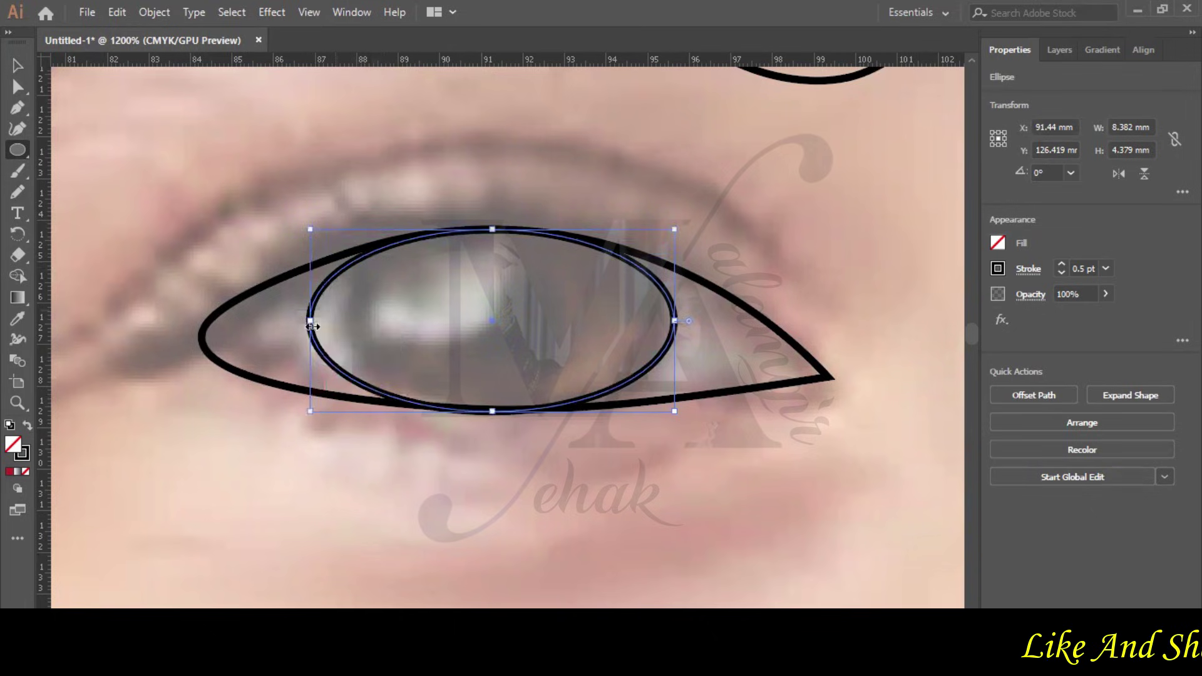
{"action": "left_click", "coordinate": [645, 485]}
{"action": "left_click", "coordinate": [643, 356]}
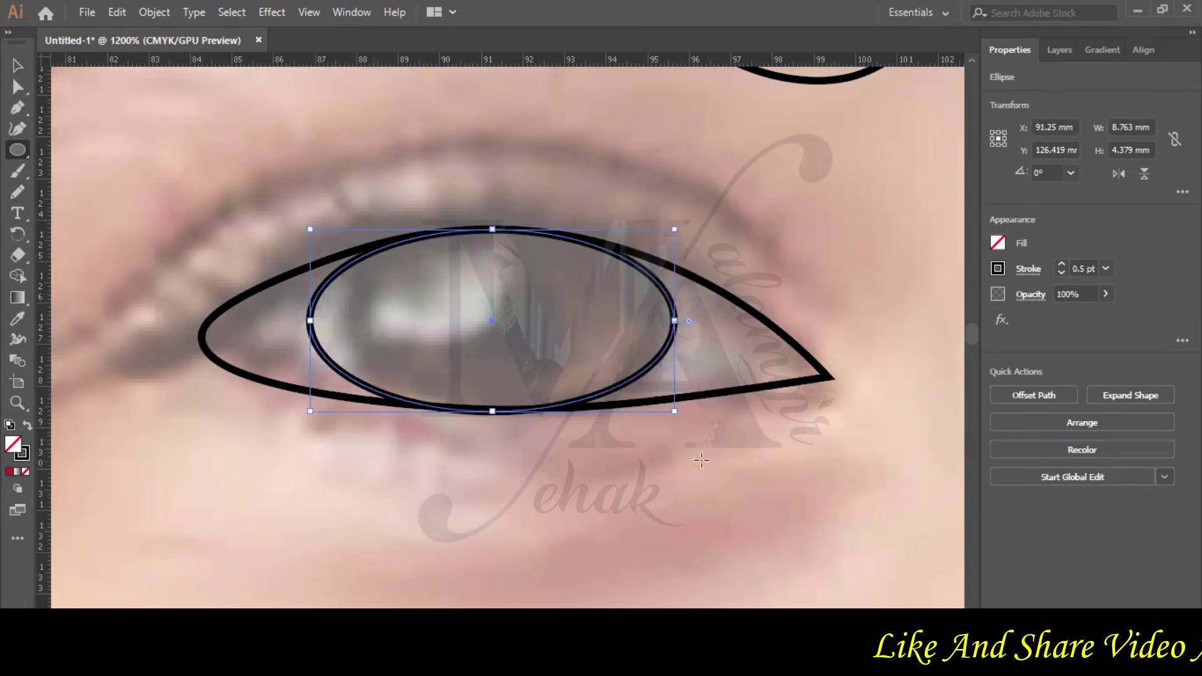
Trace an open Pencil arc along the upper eyelid crease, about 18 mm wide and 4 mm high, and deselect it.
{"action": "scroll", "coordinate": [689, 438], "scroll_direction": "up", "scroll_amount": 1}
{"action": "left_click", "coordinate": [17, 192]}
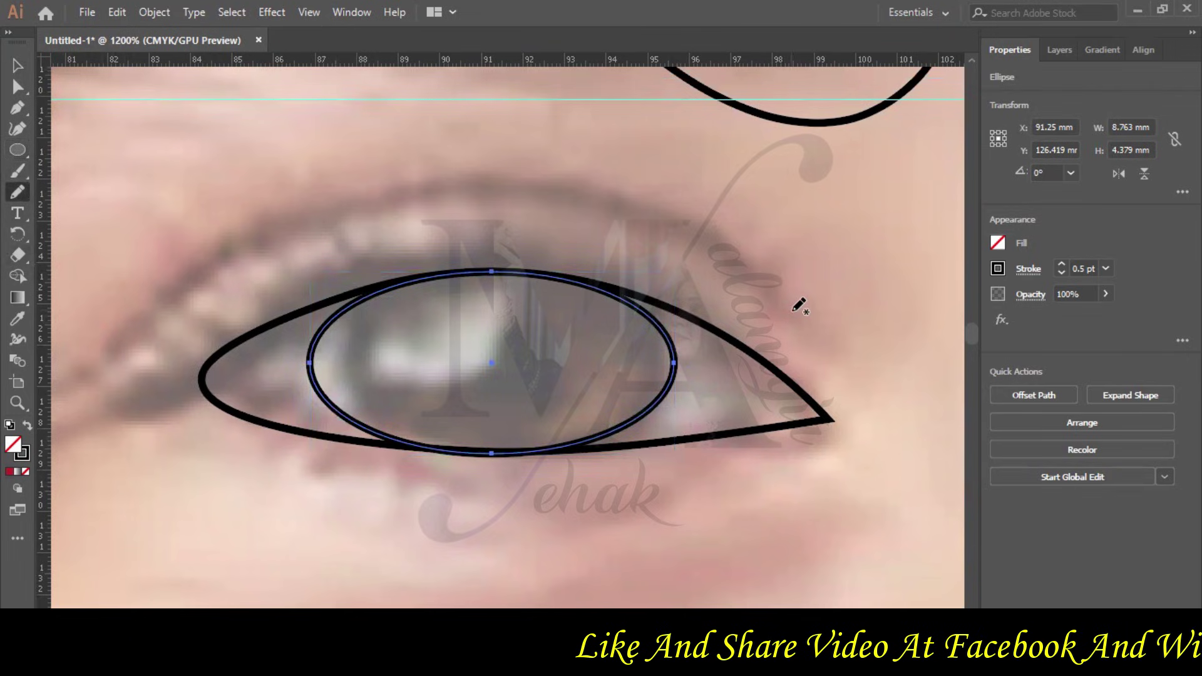
{"action": "mouse_move", "coordinate": [837, 355]}
{"action": "left_mouse_down"}
{"action": "mouse_move", "coordinate": [745, 277]}
{"action": "mouse_move", "coordinate": [610, 214]}
{"action": "mouse_move", "coordinate": [495, 203]}
{"action": "mouse_move", "coordinate": [259, 238]}
{"action": "mouse_move", "coordinate": [86, 362]}
{"action": "left_mouse_up"}
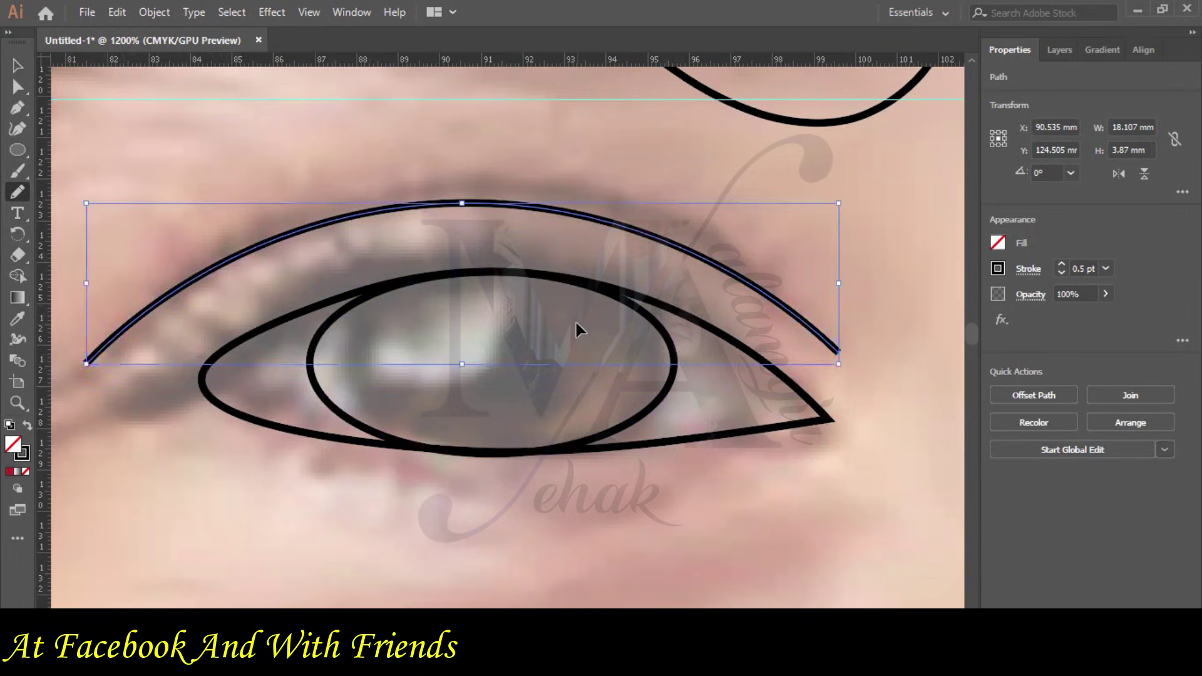
{"action": "key", "text": "ctrl+minus"}
{"action": "key", "text": "ctrl+minus"}
{"action": "key", "text": "v"}
{"action": "left_click", "coordinate": [443, 437]}
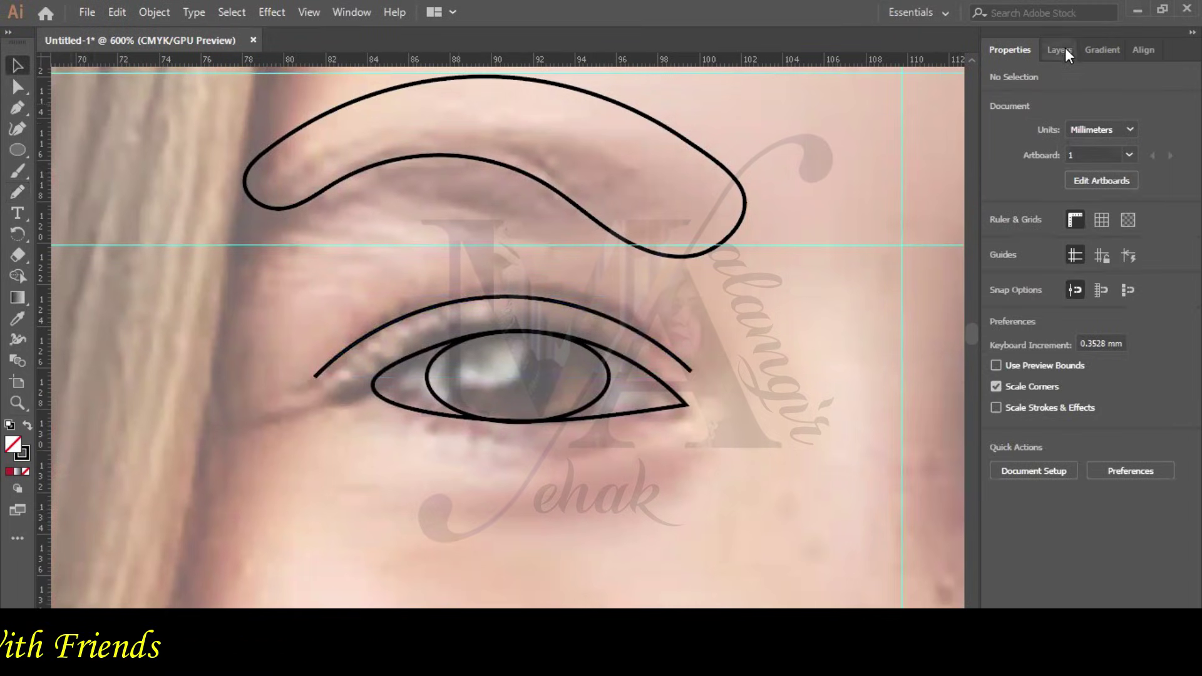
Unlock the photo, select it and set its opacity to 88%.
{"action": "left_click", "coordinate": [1059, 50]}
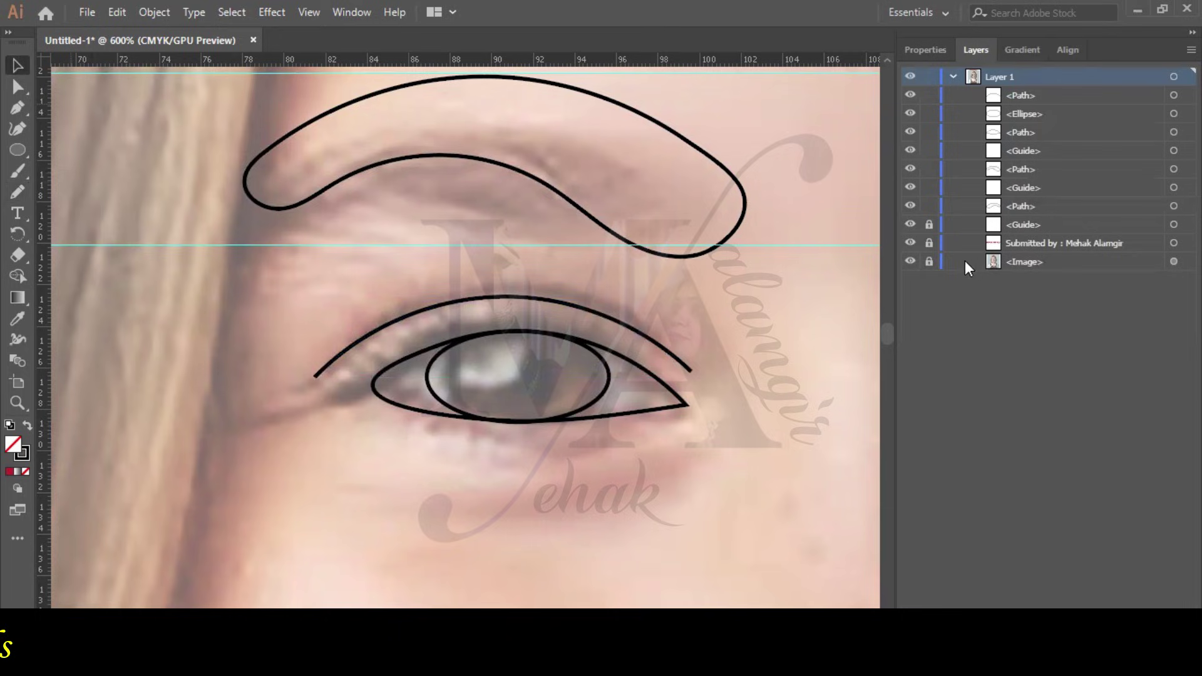
{"action": "left_click", "coordinate": [943, 51]}
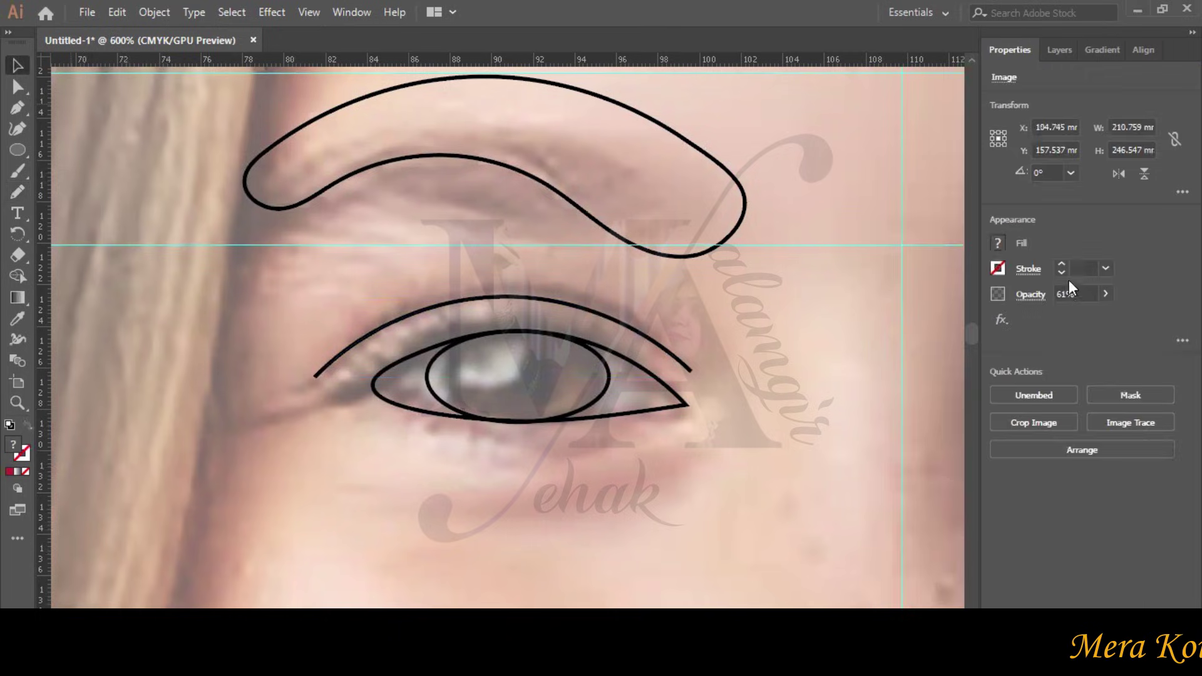
{"action": "left_click_drag", "start_coordinate": [1088, 310], "coordinate": [1094, 313]}
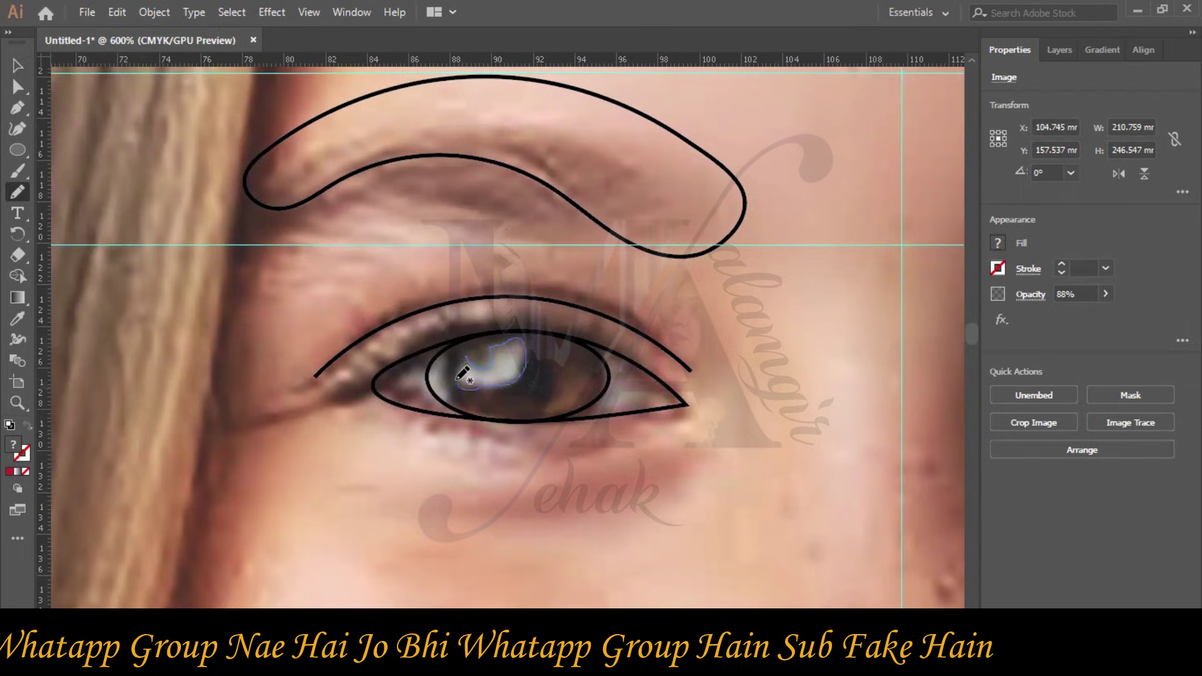
Trace Pencil paths around the iris's white highlight and brown patch, about 3.5 and 2.5 mm wide, and give the brown patch a 0.5 pt stroke.
{"action": "left_click_drag", "start_coordinate": [466, 360], "coordinate": [462, 378]}
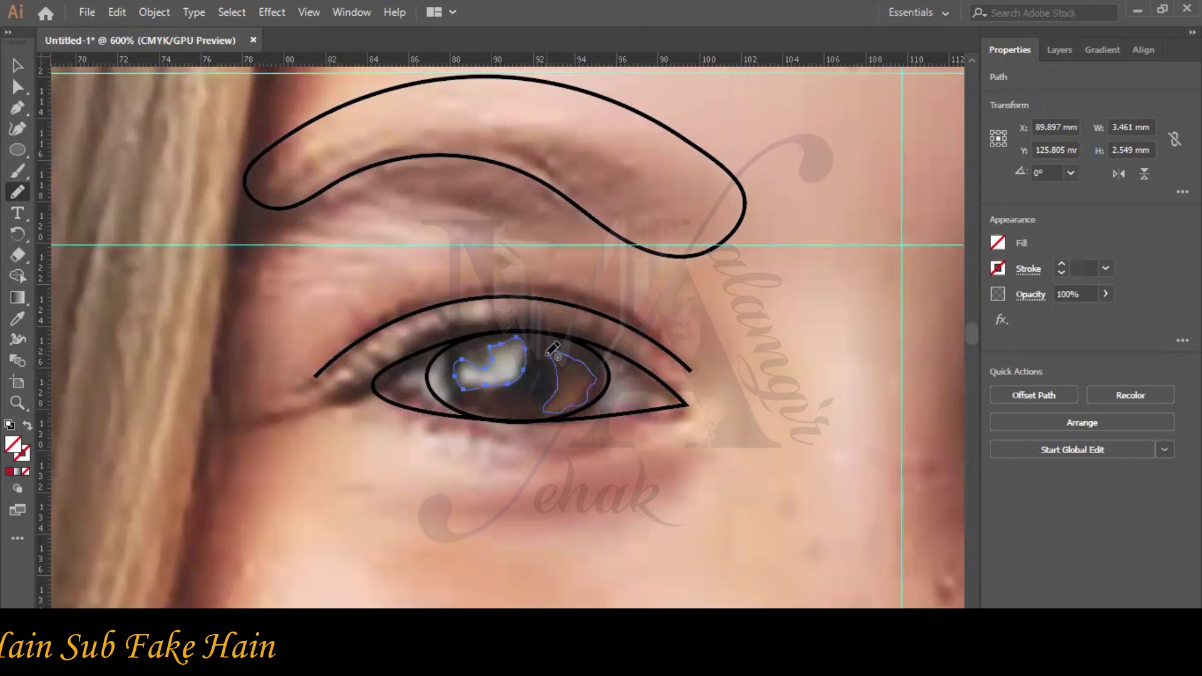
{"action": "left_click", "coordinate": [1053, 50]}
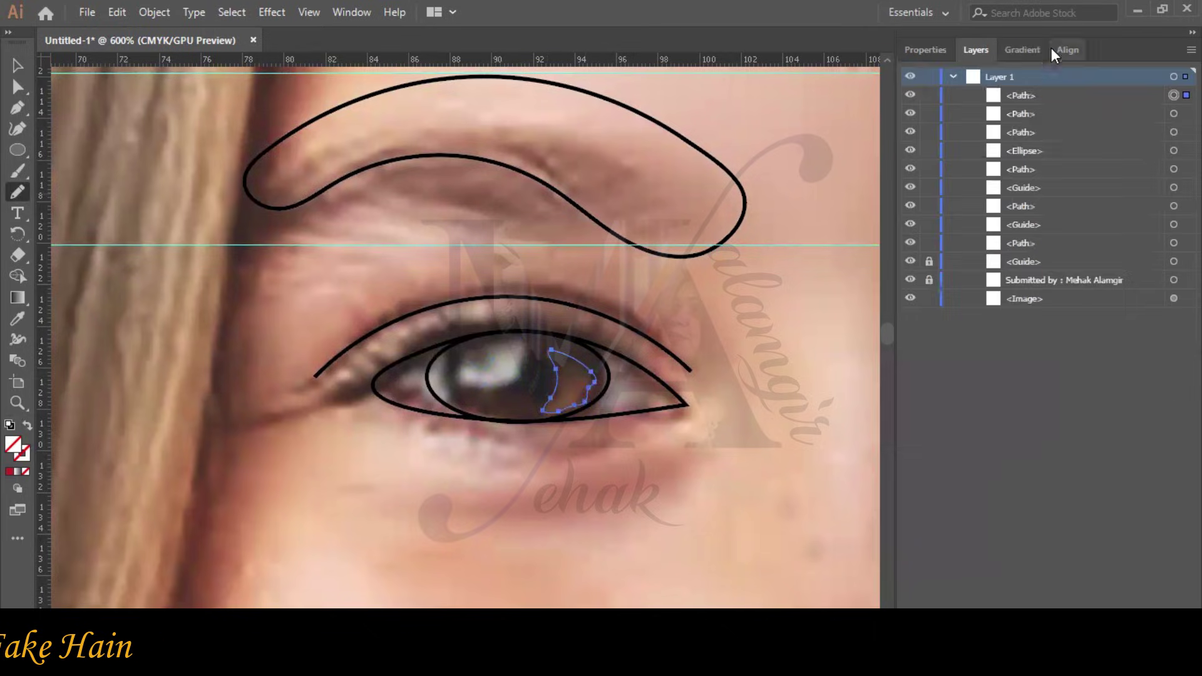
{"action": "left_click", "coordinate": [918, 51]}
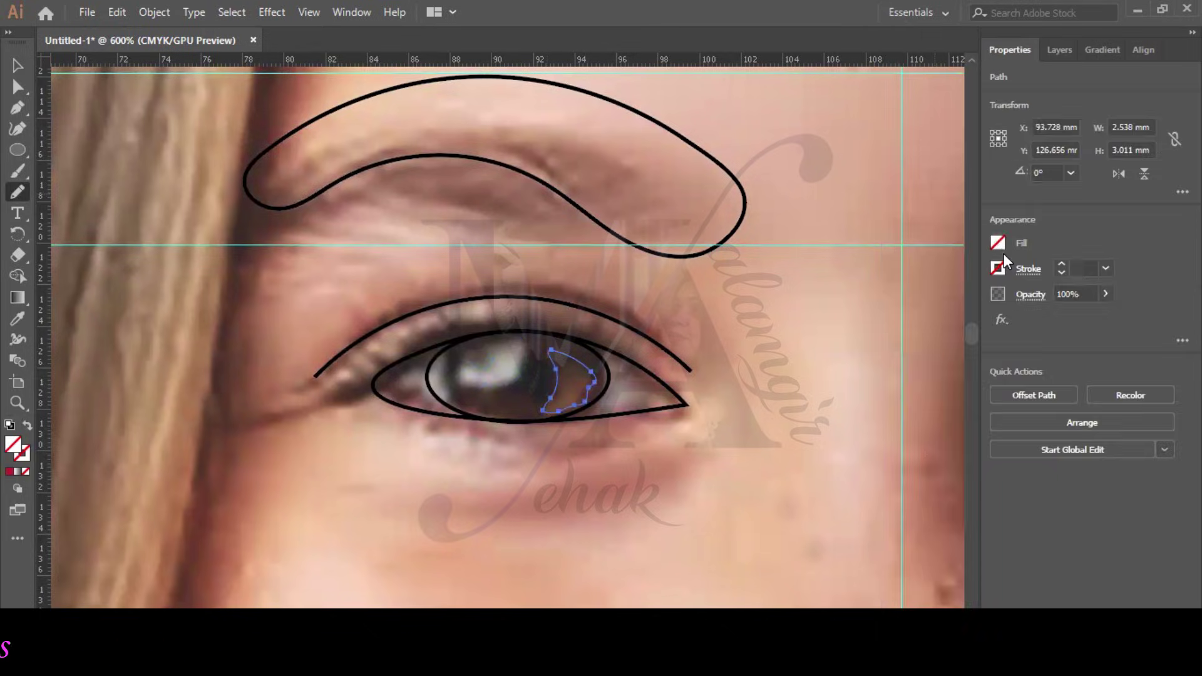
{"action": "left_click", "coordinate": [1063, 263]}
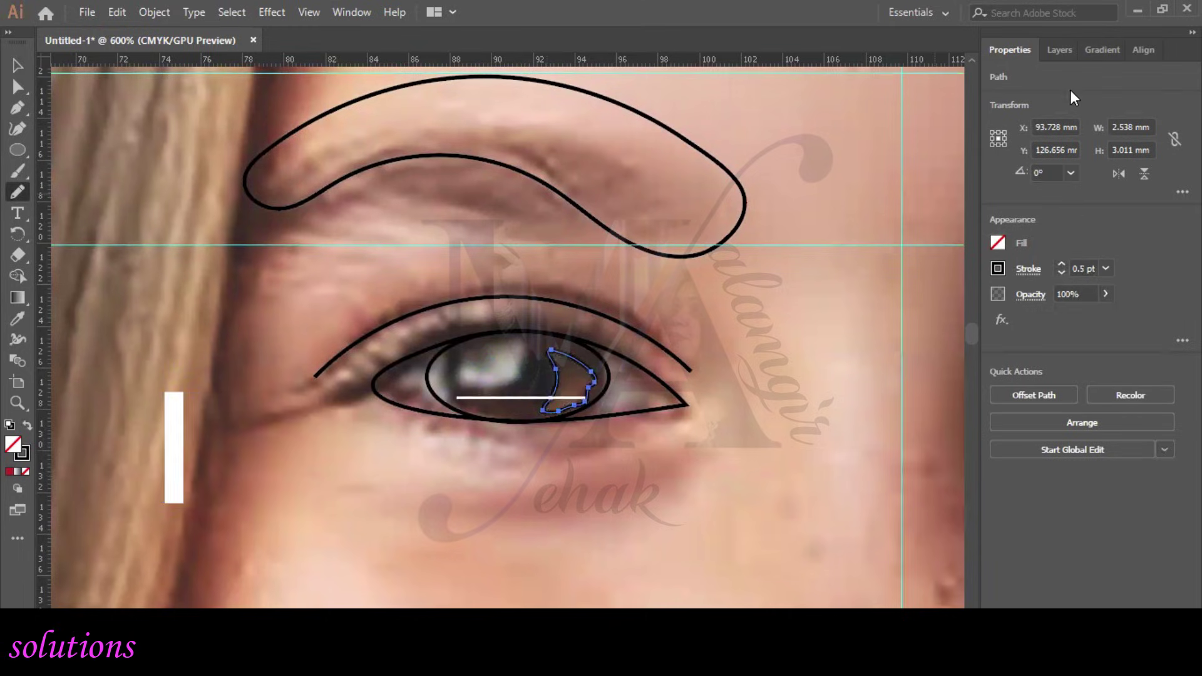
Select the white highlight path in the iris and give it a 0.25 pt stroke.
{"action": "left_click", "coordinate": [1054, 46]}
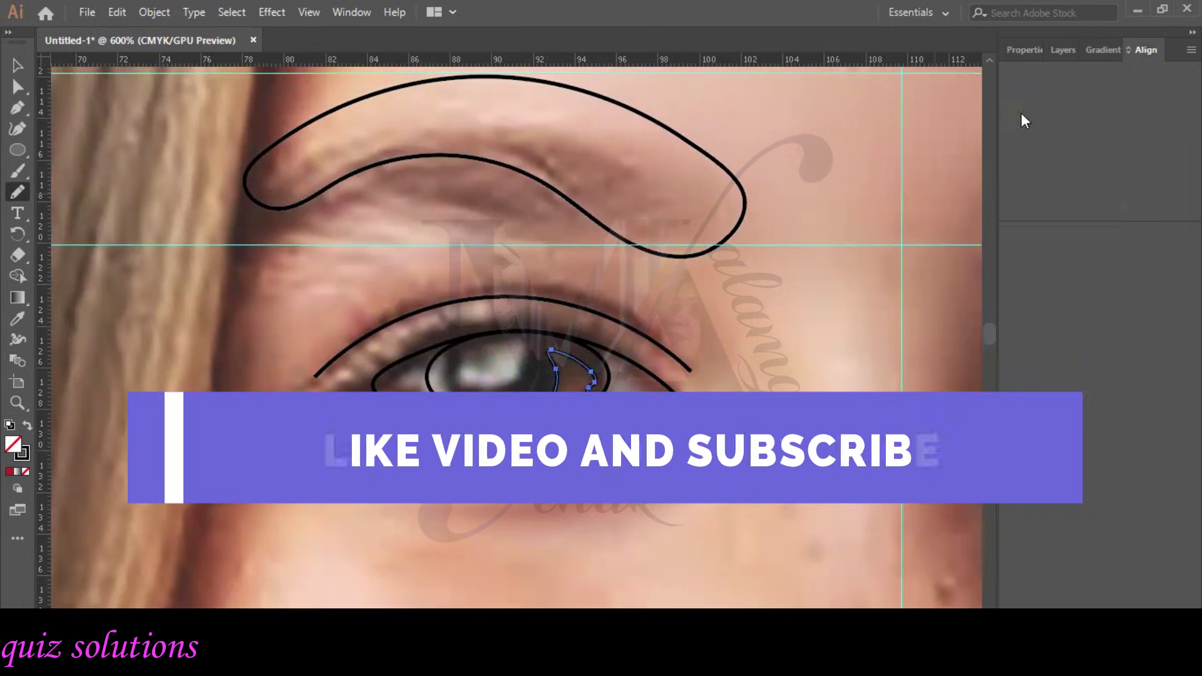
{"action": "left_click", "coordinate": [1064, 50]}
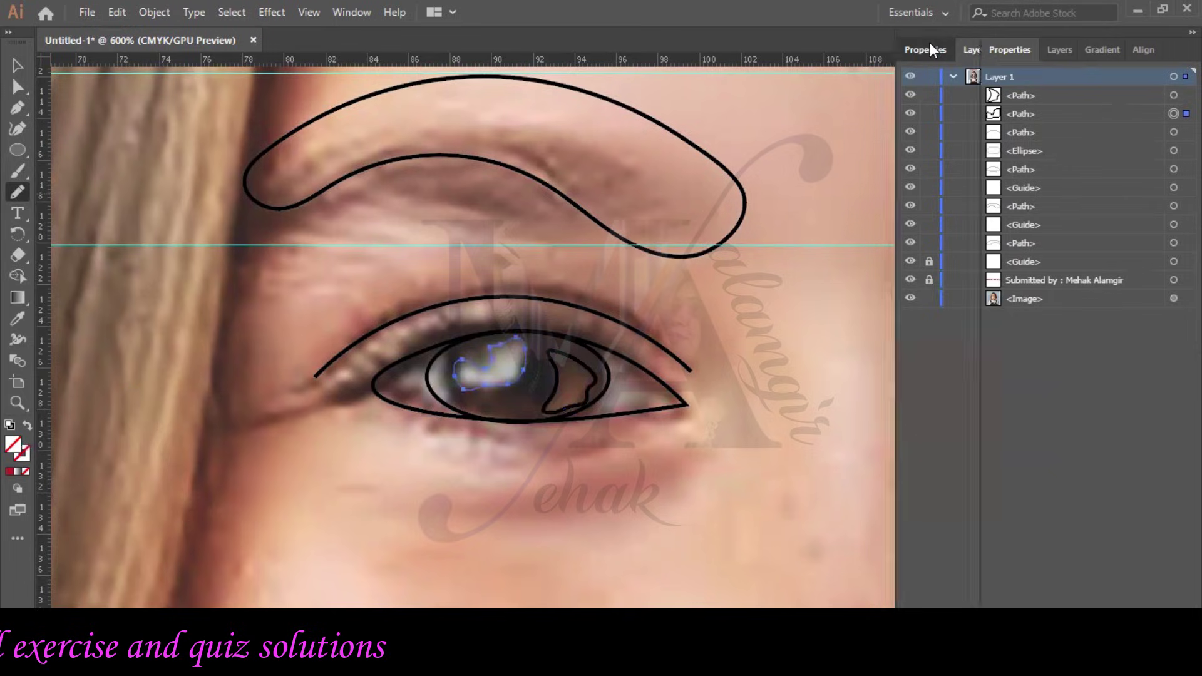
{"action": "left_click", "coordinate": [931, 49]}
{"action": "left_click", "coordinate": [1061, 266]}
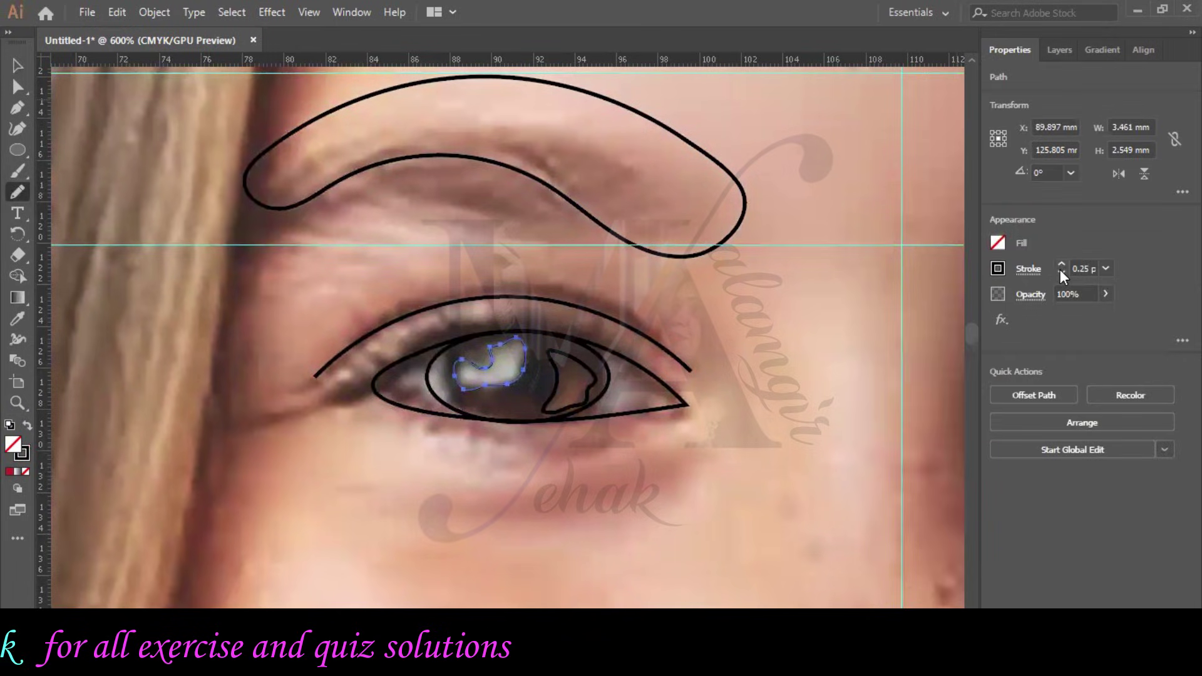
Set the stroke of the iris's white highlight path to 0.5 pt and deselect the iris paths.
{"action": "left_click", "coordinate": [1061, 266]}
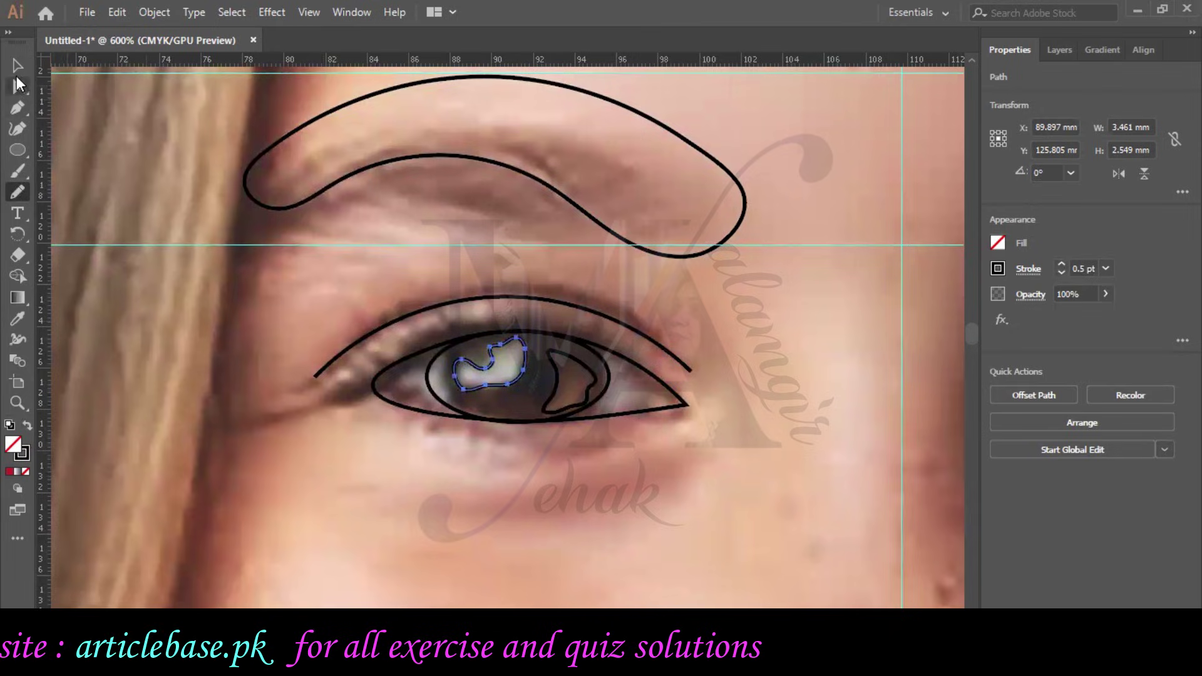
{"action": "key", "text": "v"}
{"action": "left_click", "coordinate": [591, 391]}
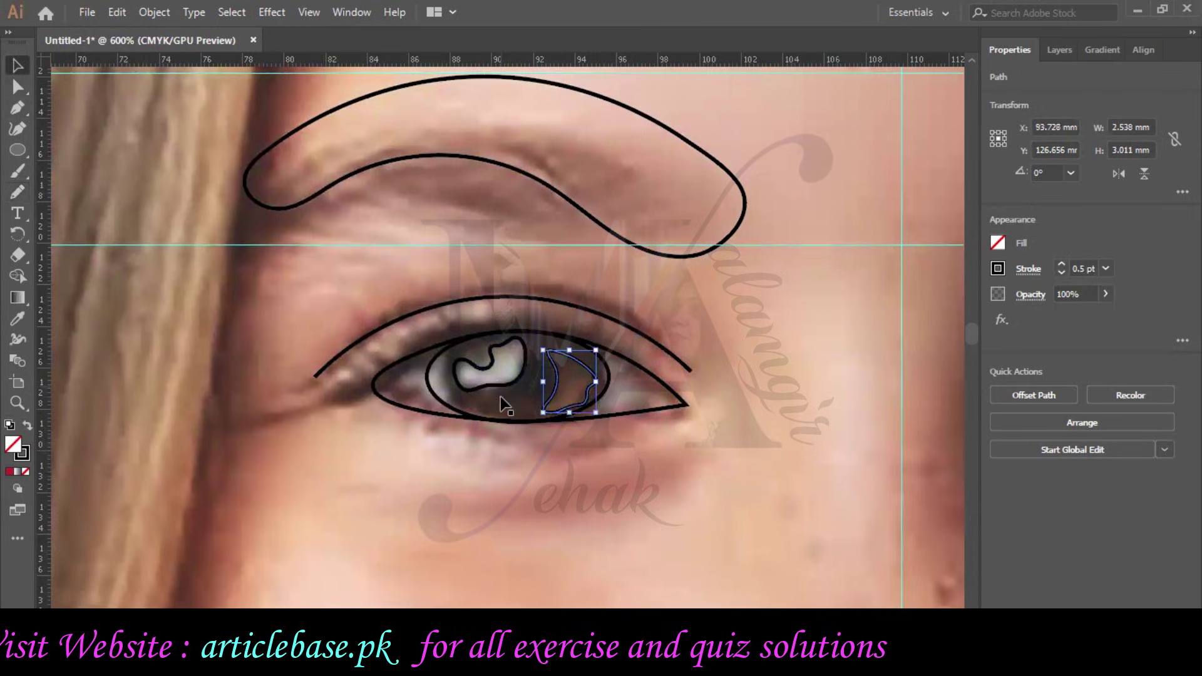
{"action": "left_click", "coordinate": [550, 394]}
Draw an unfilled ellipse about 1.9 by 2 mm over the pupil, give it a 0.25 pt stroke and deselect it.
{"action": "left_click", "coordinate": [17, 149]}
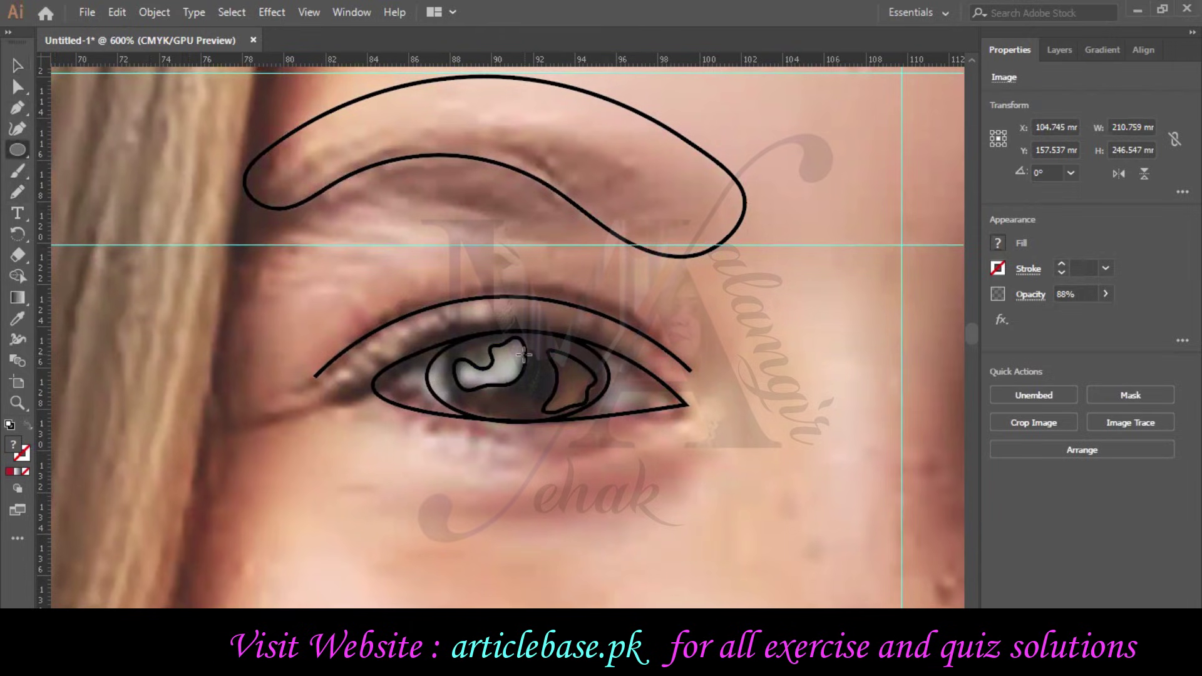
{"action": "left_click_drag", "start_coordinate": [525, 354], "coordinate": [559, 396]}
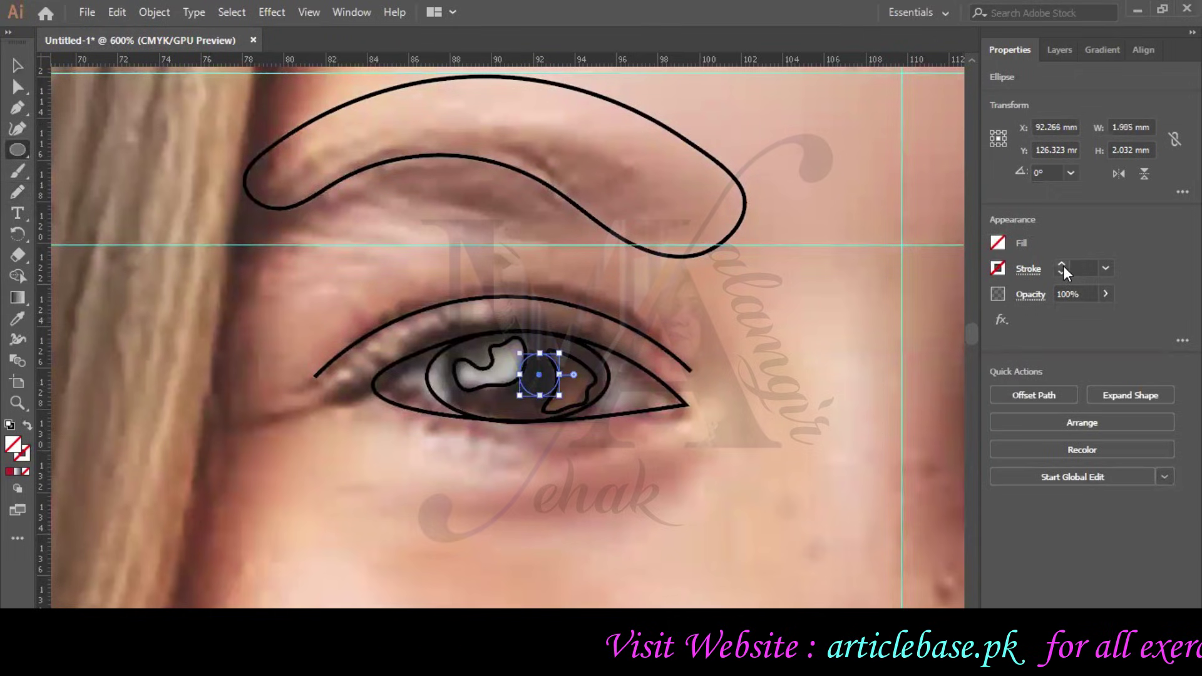
{"action": "left_click", "coordinate": [204, 204]}
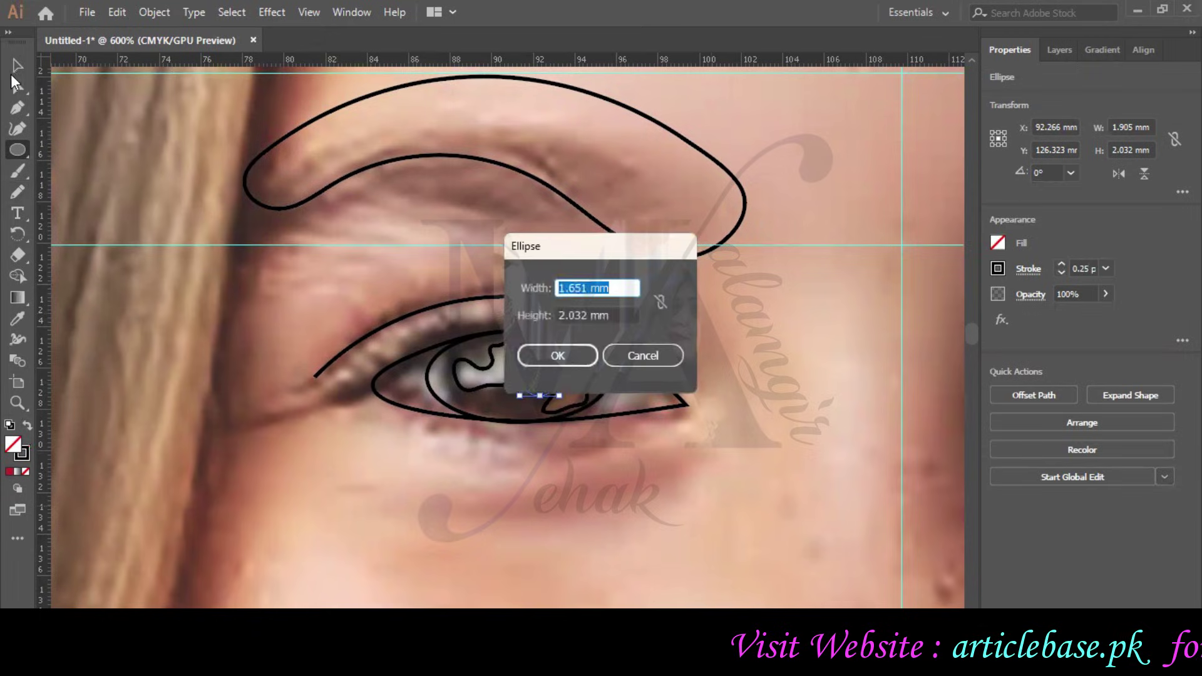
{"action": "left_click", "coordinate": [563, 356]}
{"action": "key", "text": "v"}
{"action": "left_click", "coordinate": [501, 492]}
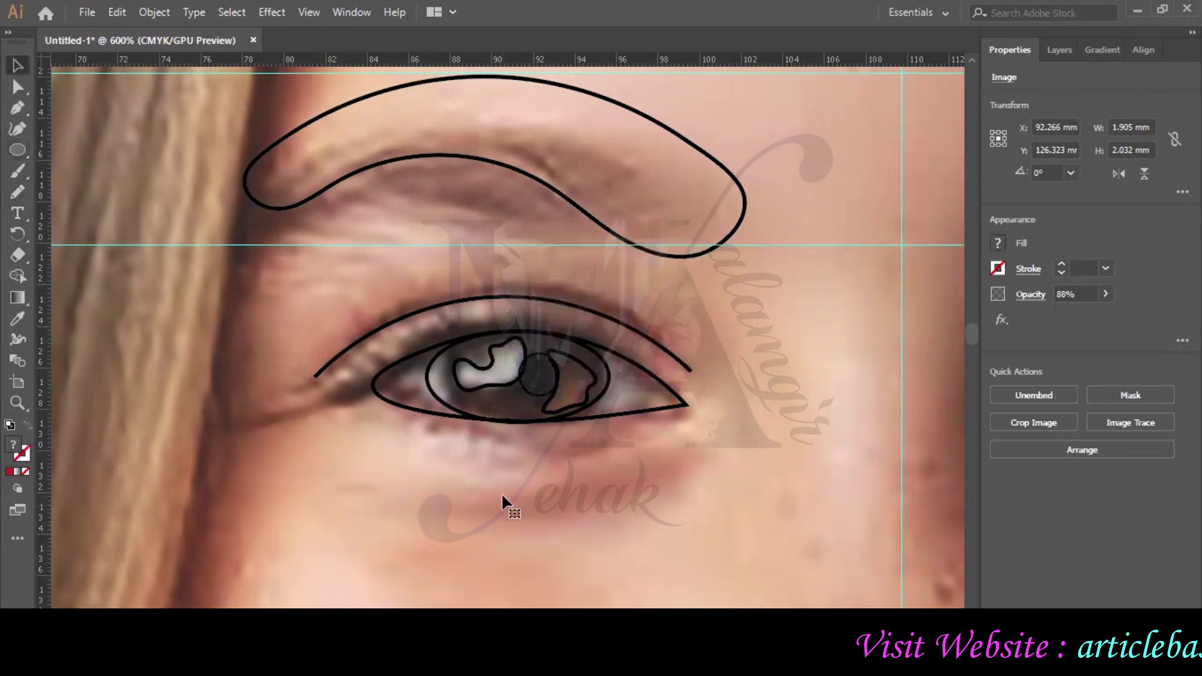
{"action": "left_click", "coordinate": [536, 395]}
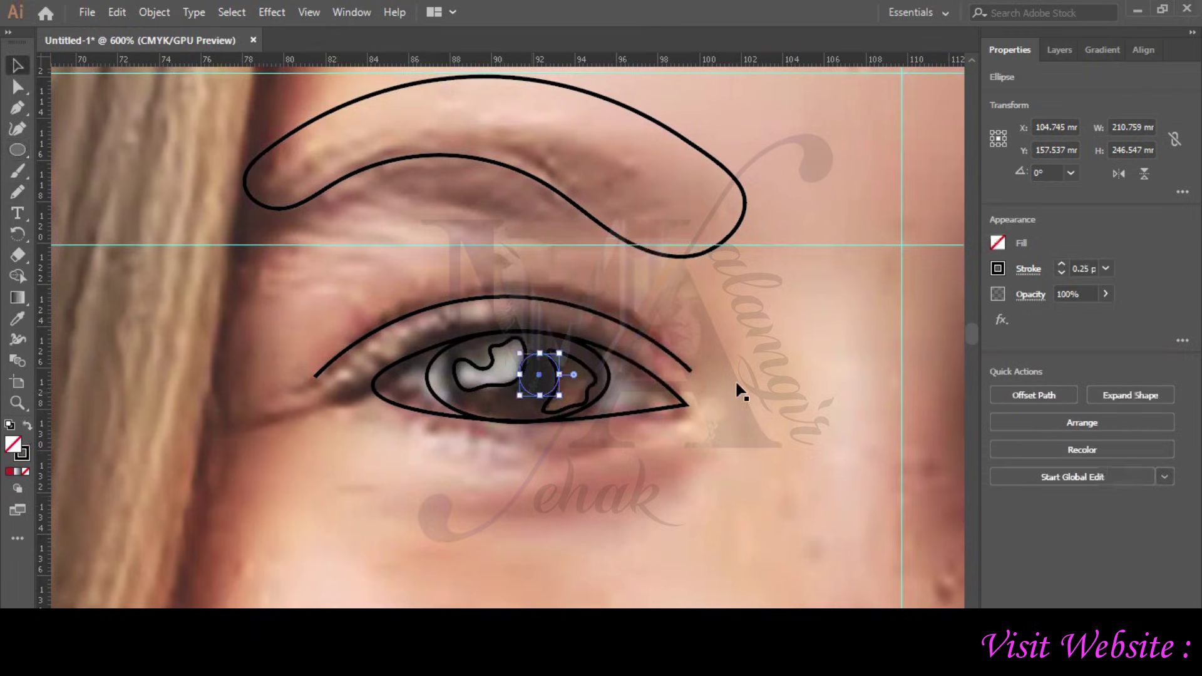
{"action": "left_click", "coordinate": [682, 505]}
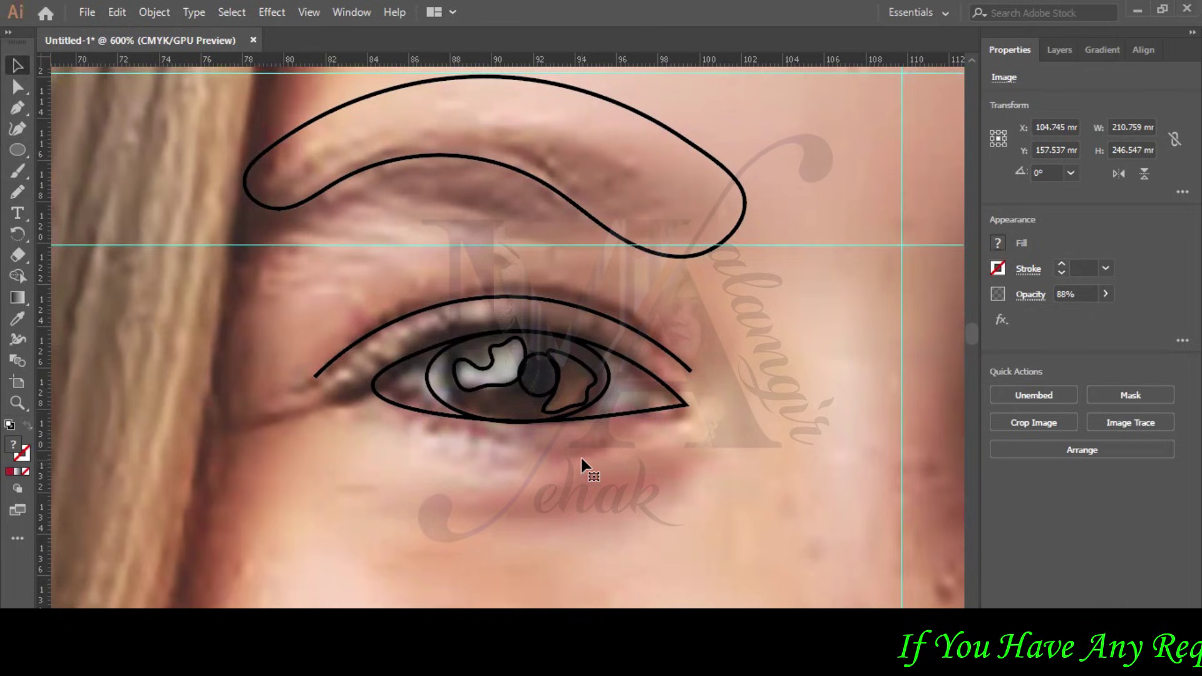
Nudge the upper eyelid crease arc slightly upward and deselect it.
{"action": "left_click", "coordinate": [640, 337]}
{"action": "key", "text": "Up"}
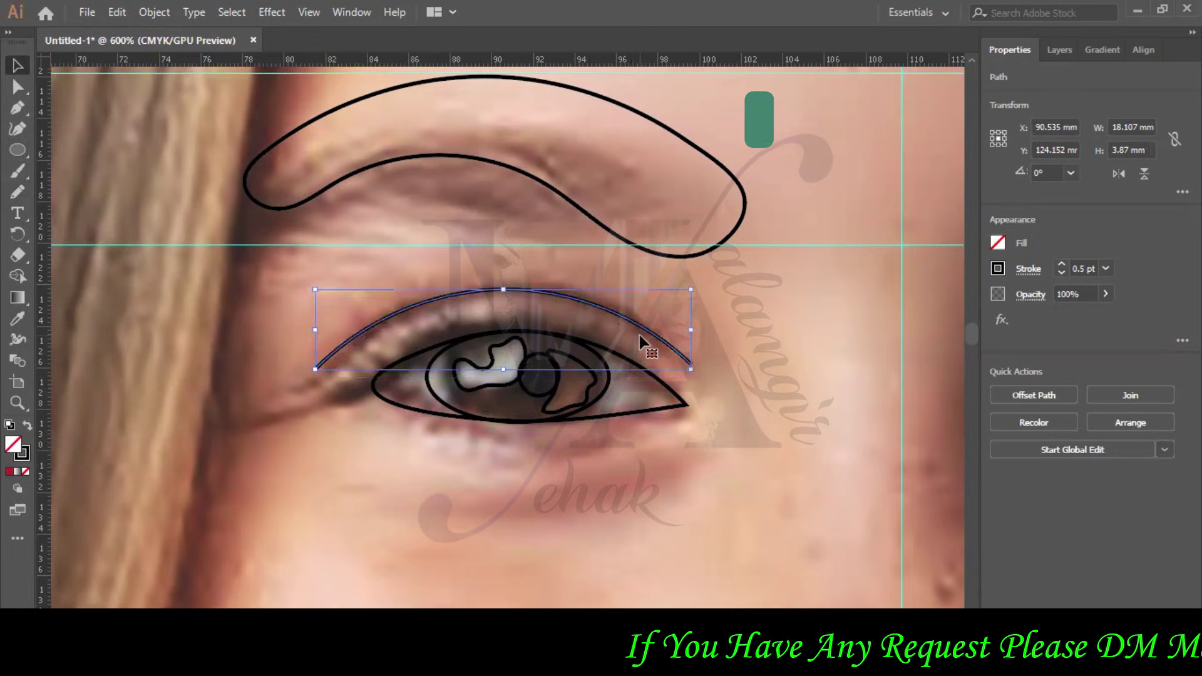
{"action": "left_click", "coordinate": [723, 446]}
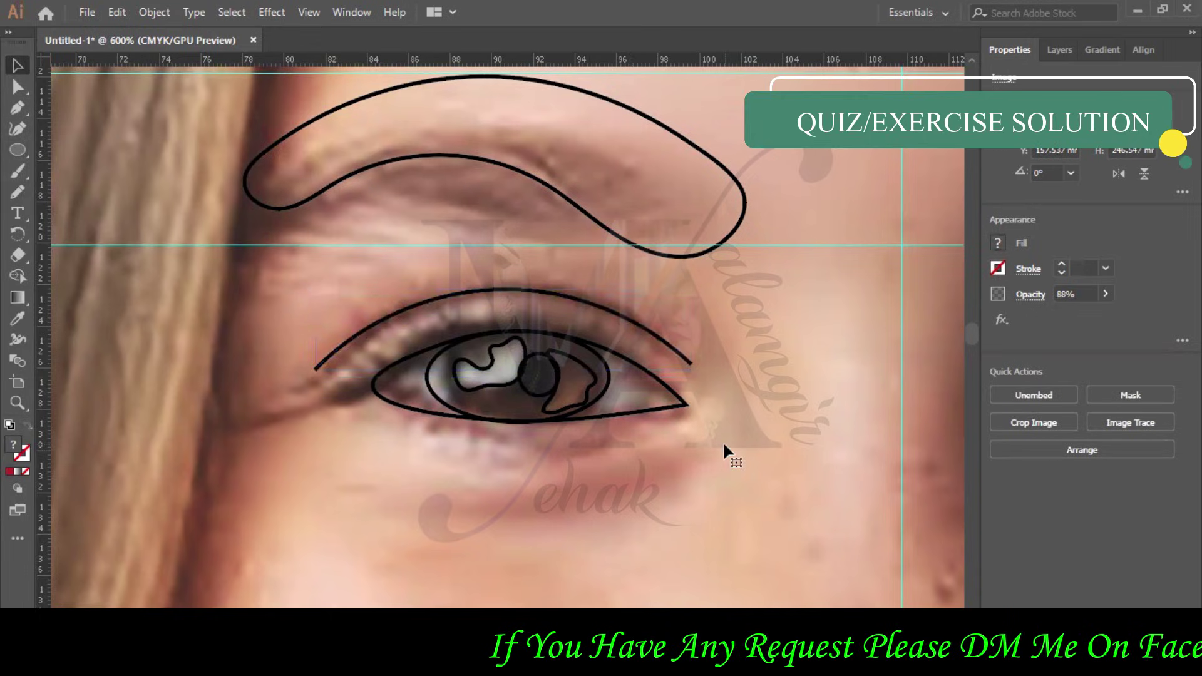
Take a screen snip of the face showing both traced eyebrows and the traced eye.
{"action": "key", "text": "ctrl+0"}
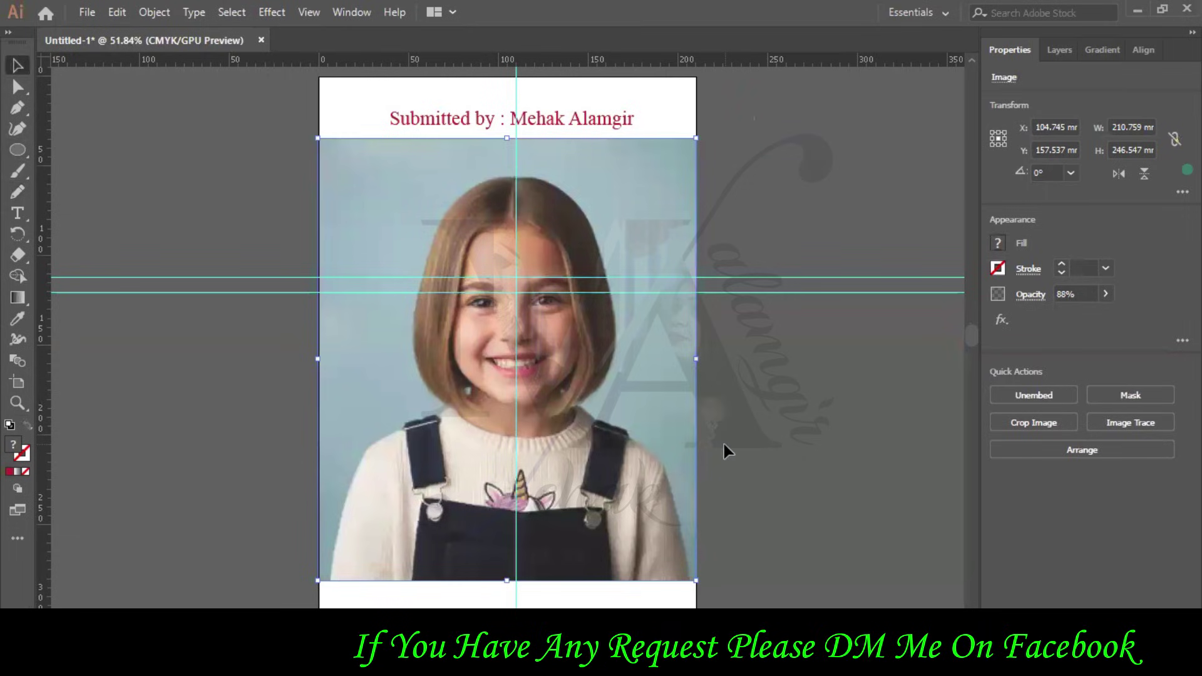
{"action": "key", "text": "ctrl+equal"}
{"action": "key", "text": "ctrl+equal"}
{"action": "key", "text": "ctrl+equal"}
{"action": "key", "text": "ctrl+equal"}
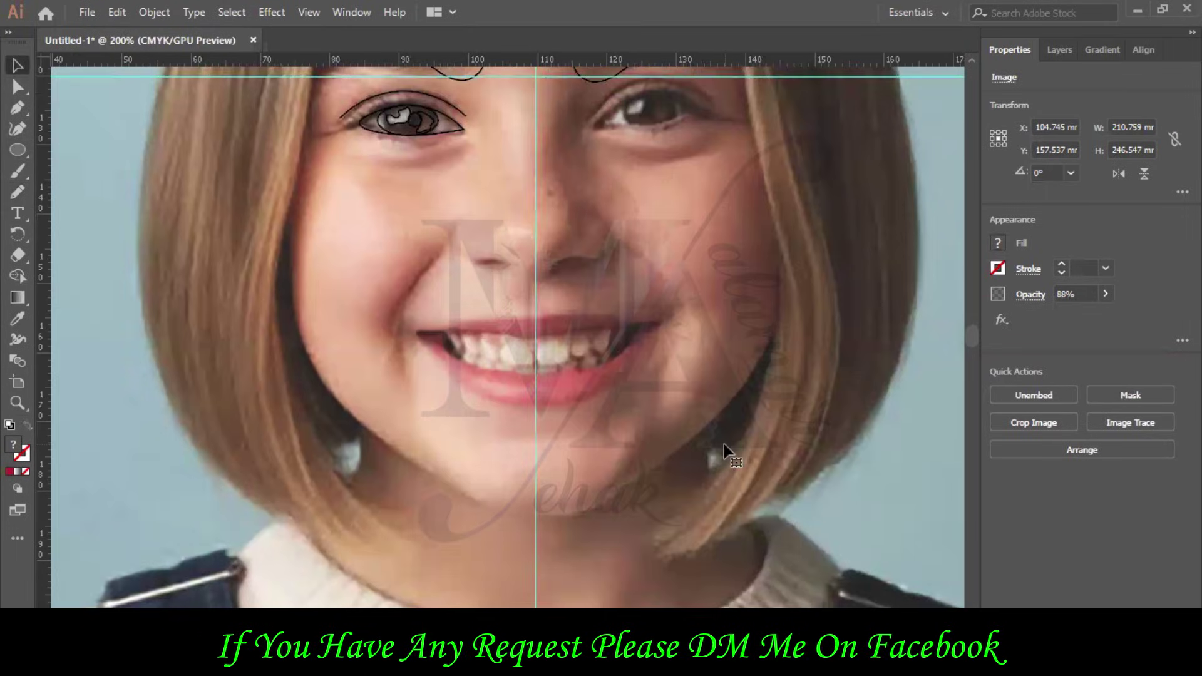
{"action": "scroll", "coordinate": [611, 368], "scroll_direction": "up", "scroll_amount": 5}
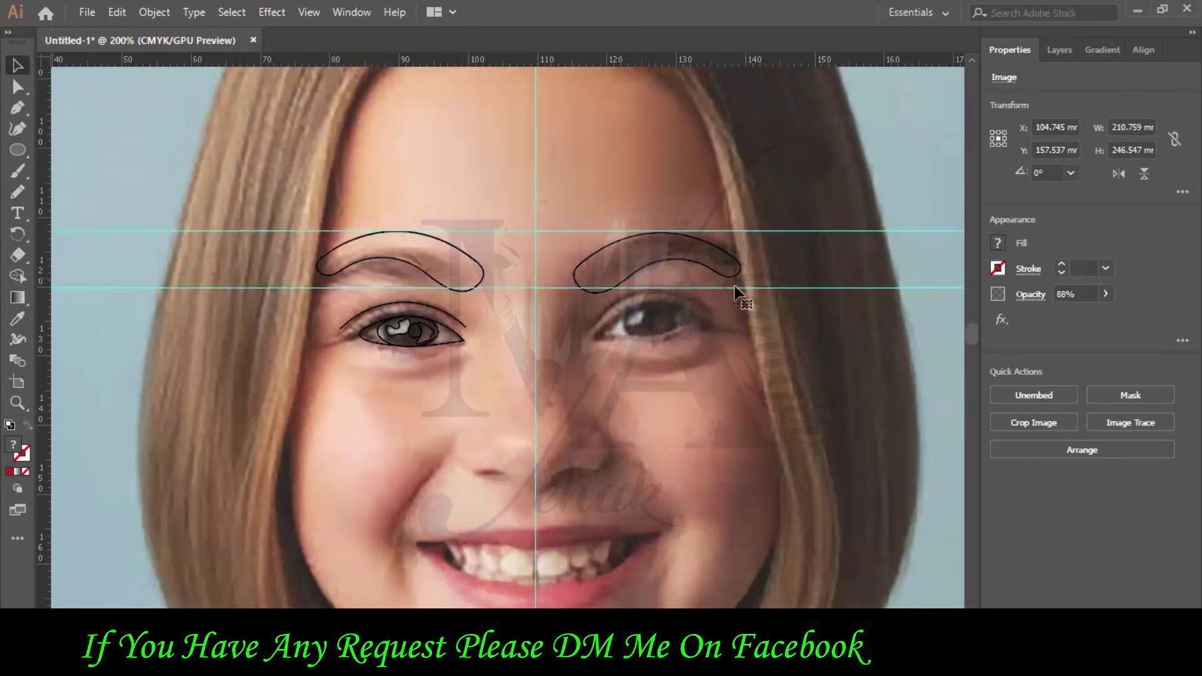
{"action": "key", "text": "super+shift+s"}
{"action": "key", "text": "Escape"}
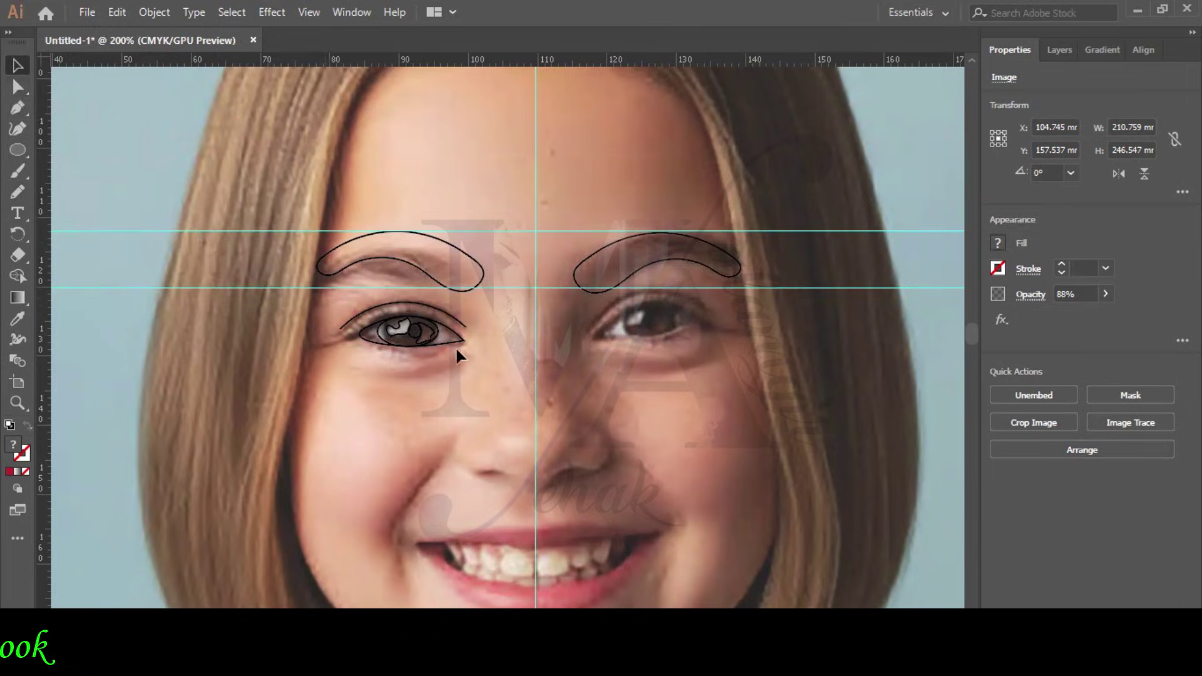
Undo the accidental move of the photo and lock the photo.
{"action": "key", "text": "ctrl+z"}
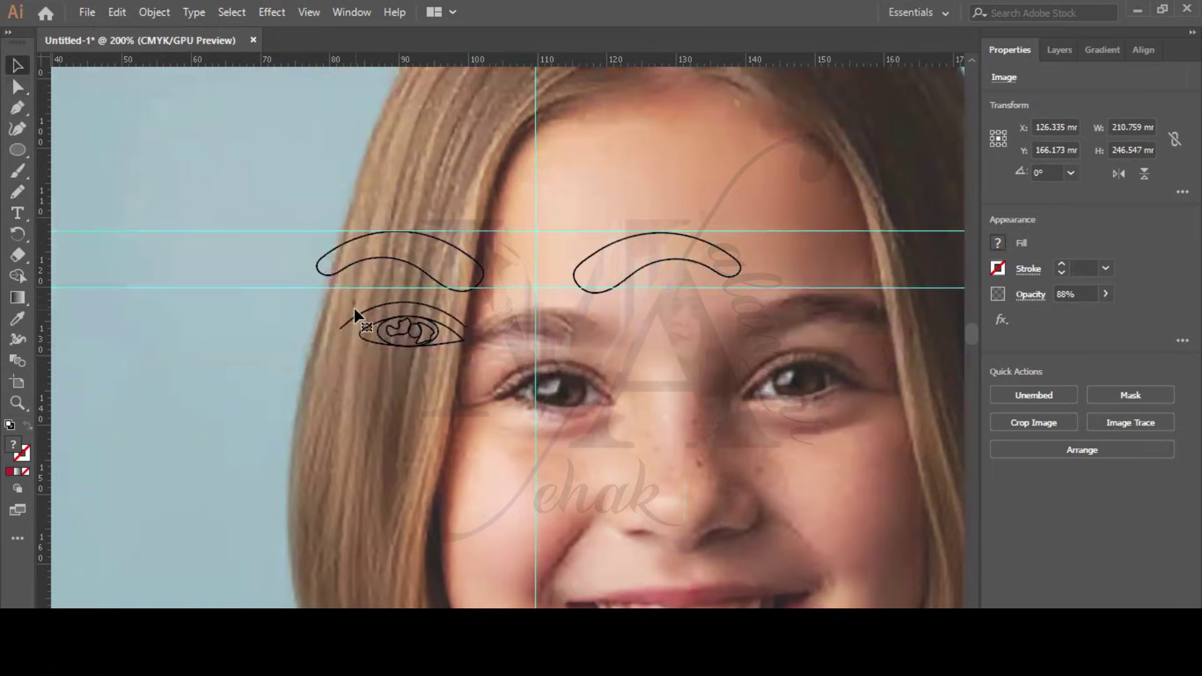
{"action": "key", "text": "ctrl+z"}
{"action": "left_click", "coordinate": [1060, 50]}
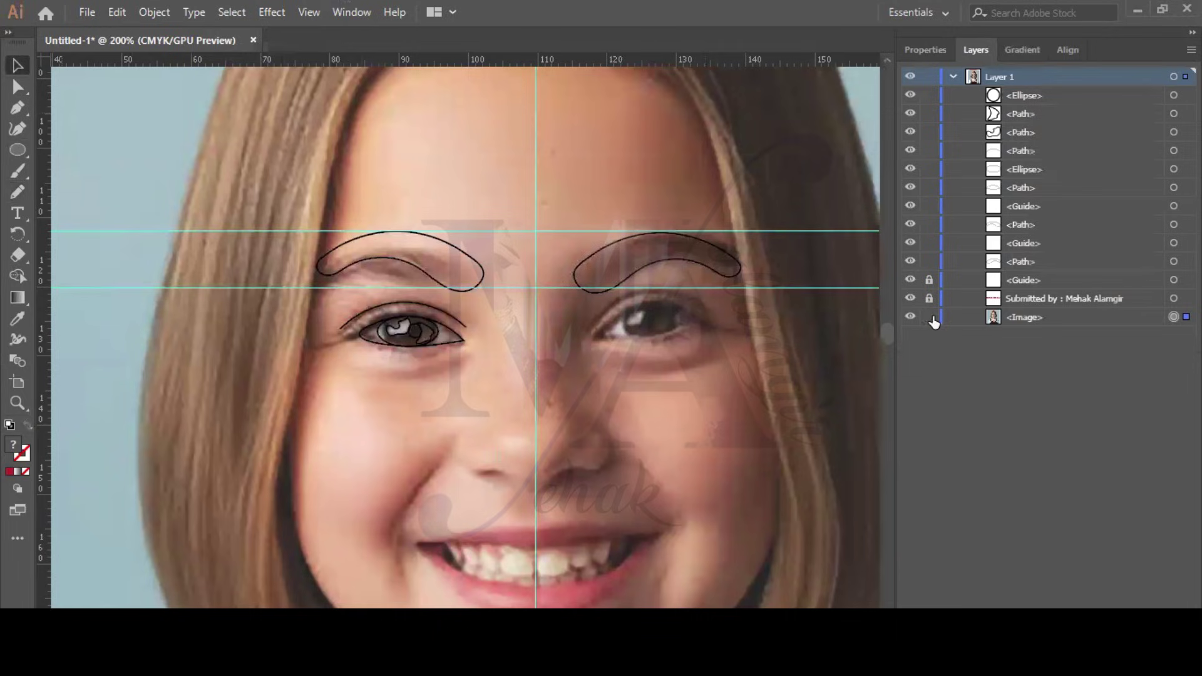
Duplicate all paths of the traced eye, reflect the copy horizontally and place it over the girl's other eye.
{"action": "left_click_drag", "start_coordinate": [350, 305], "coordinate": [489, 351]}
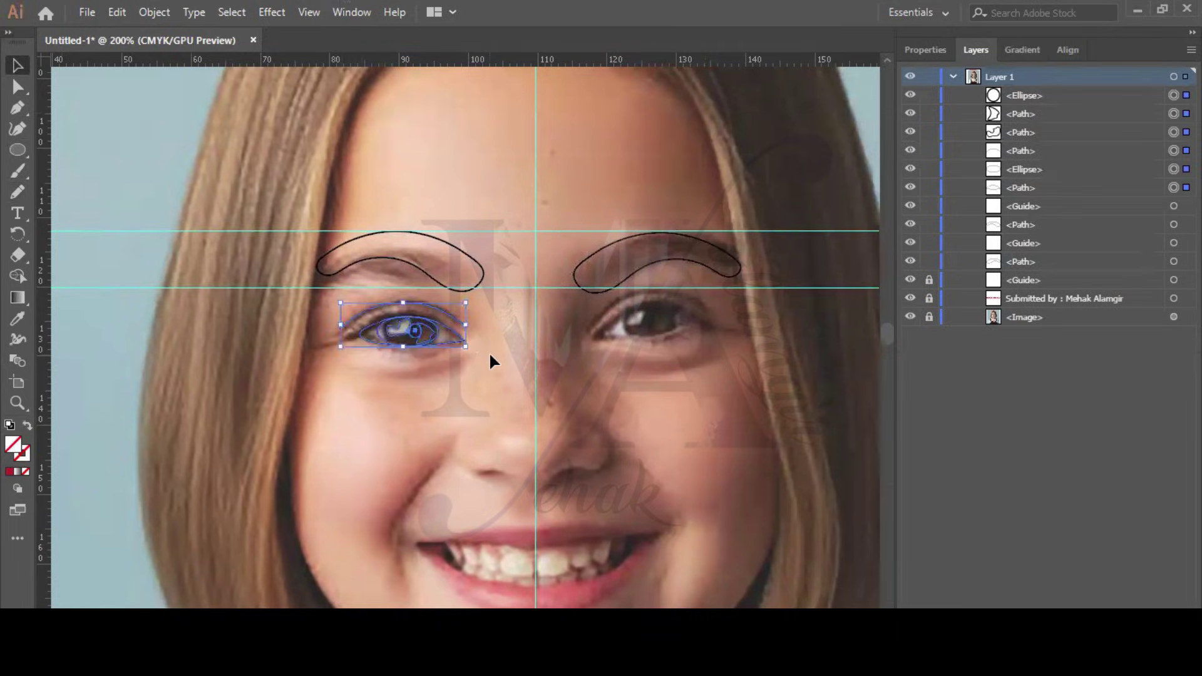
{"action": "key", "text": "ctrl+c"}
{"action": "key", "text": "ctrl+v"}
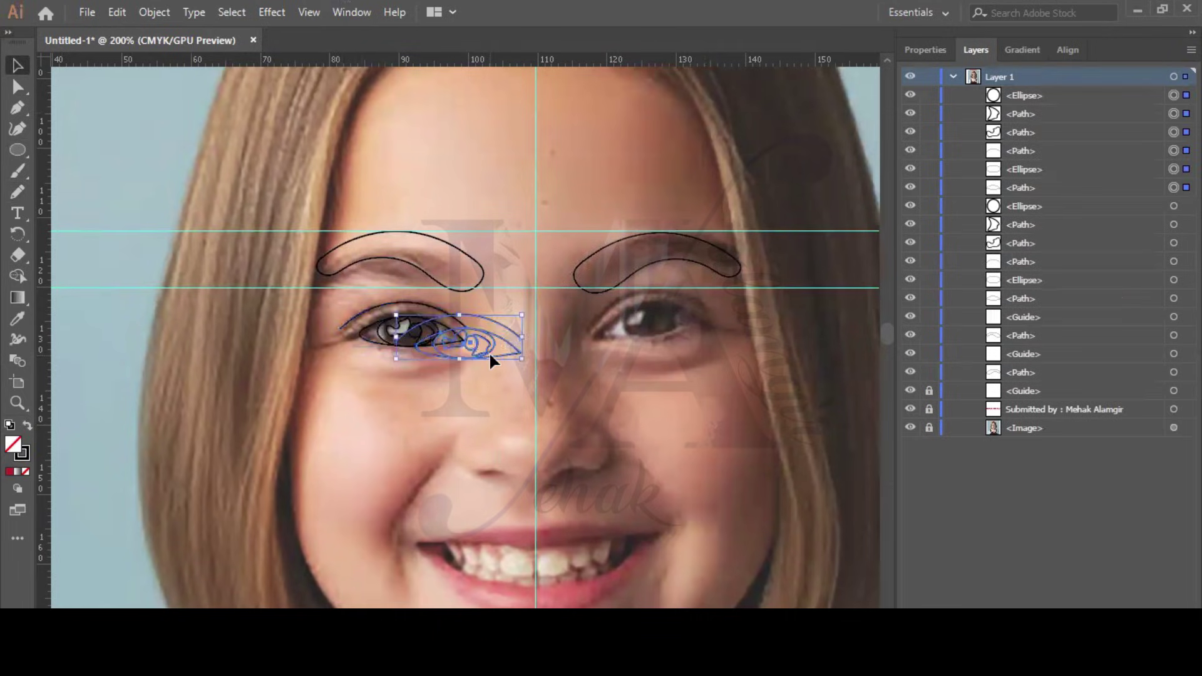
{"action": "right_click", "coordinate": [474, 351]}
{"action": "mouse_move", "coordinate": [537, 527]}
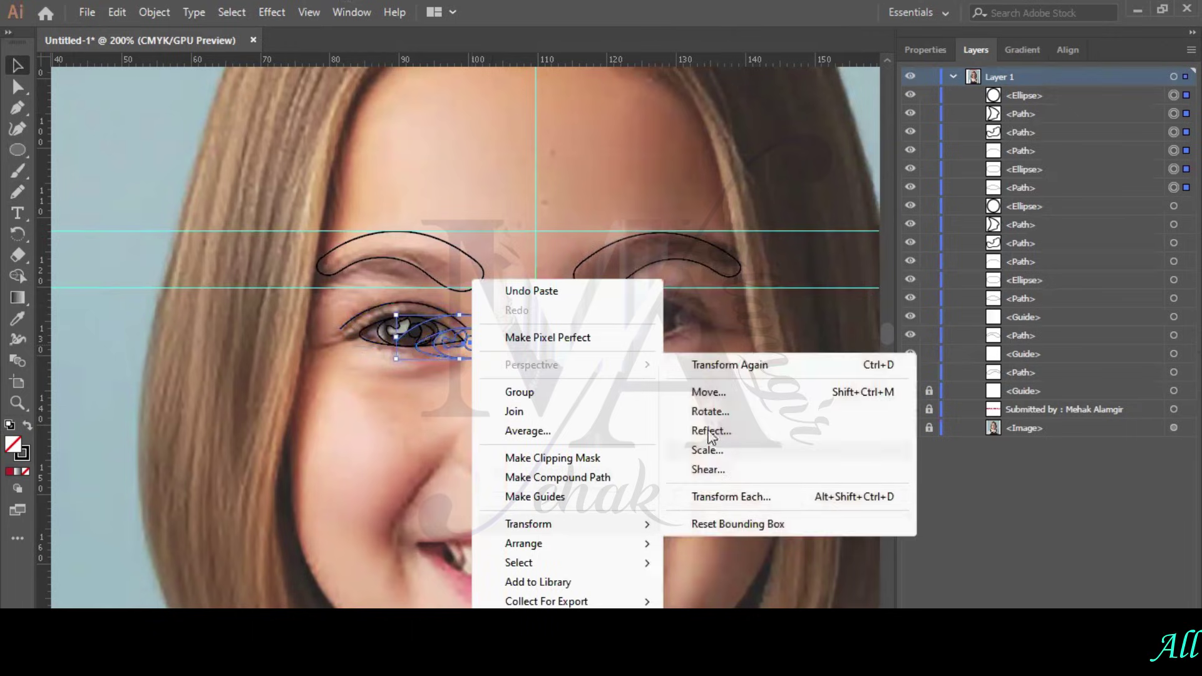
{"action": "left_click", "coordinate": [697, 431]}
{"action": "key", "text": "Return"}
{"action": "left_click_drag", "start_coordinate": [455, 343], "coordinate": [650, 321]}
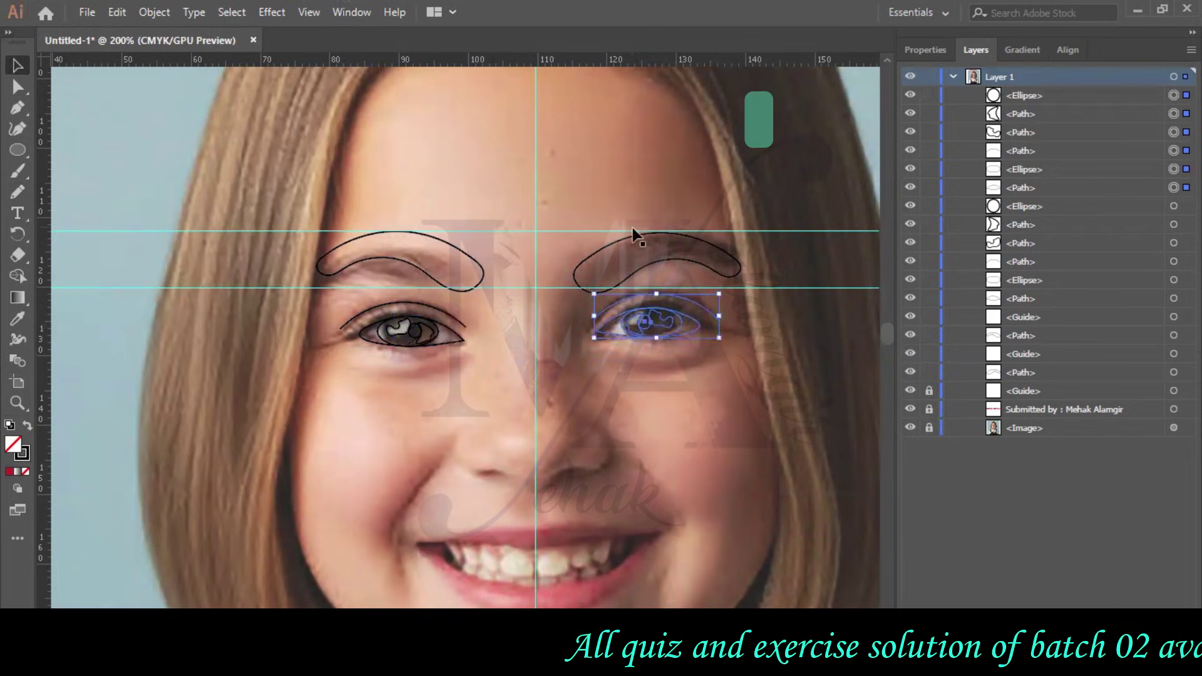
Move the horizontal guide above the eyebrows to just below the eyes, and nudge the mirrored eye down to it.
{"action": "left_click_drag", "start_coordinate": [636, 230], "coordinate": [638, 342]}
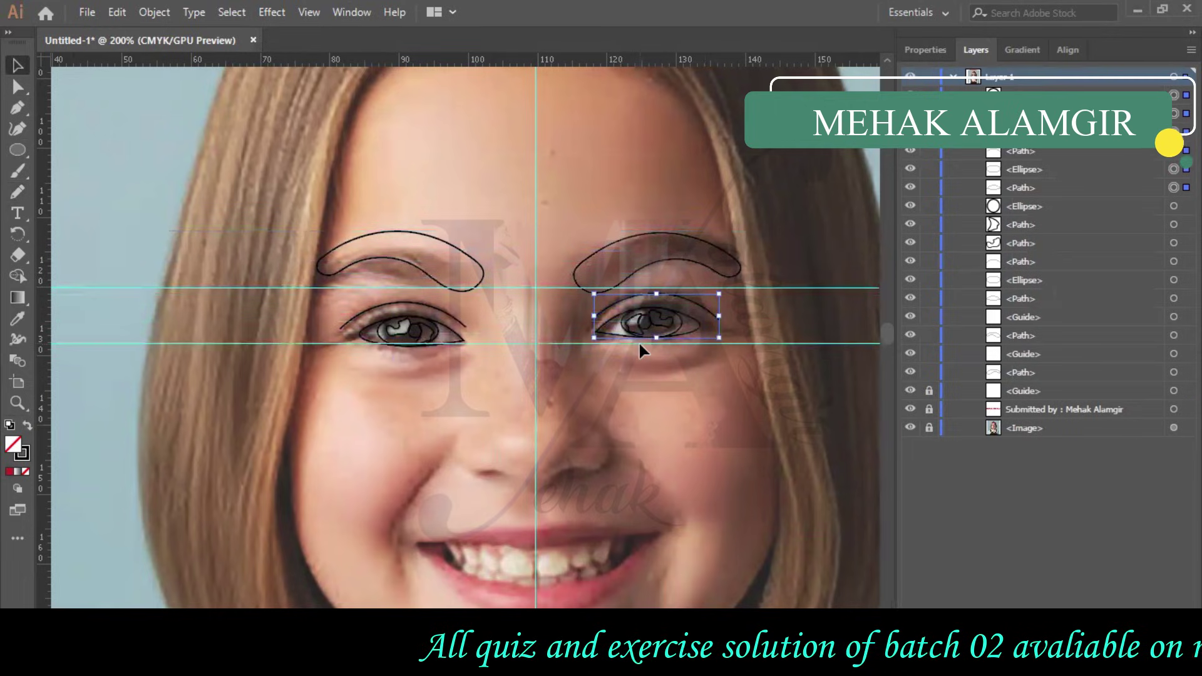
{"action": "left_click", "coordinate": [719, 339]}
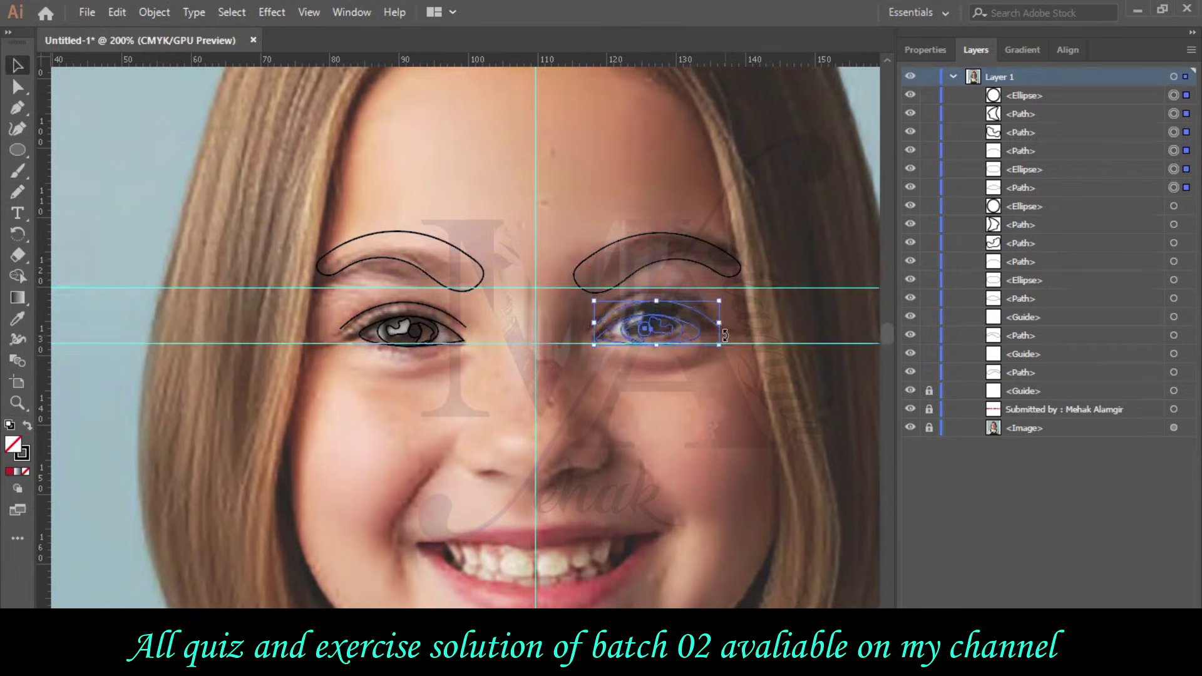
{"action": "left_click", "coordinate": [726, 396]}
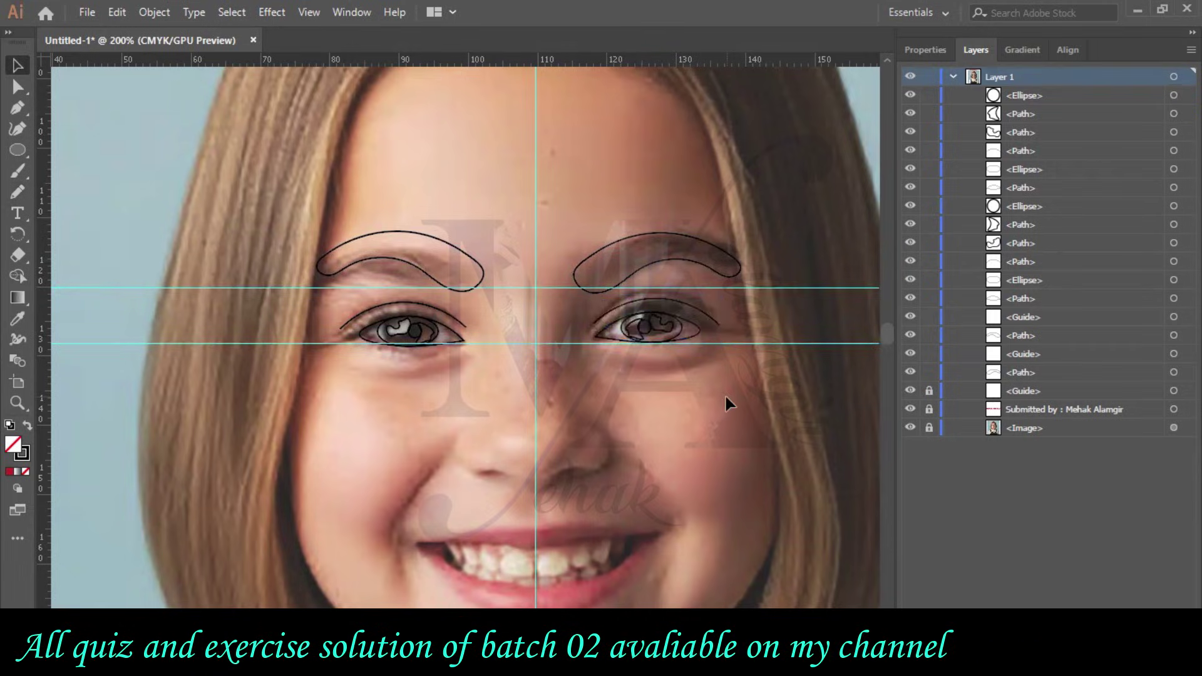
With the photo hidden, lock the guide below the eyes and nudge the mirrored eye level with the original, restoring the photo's visibility.
{"action": "left_click", "coordinate": [909, 430]}
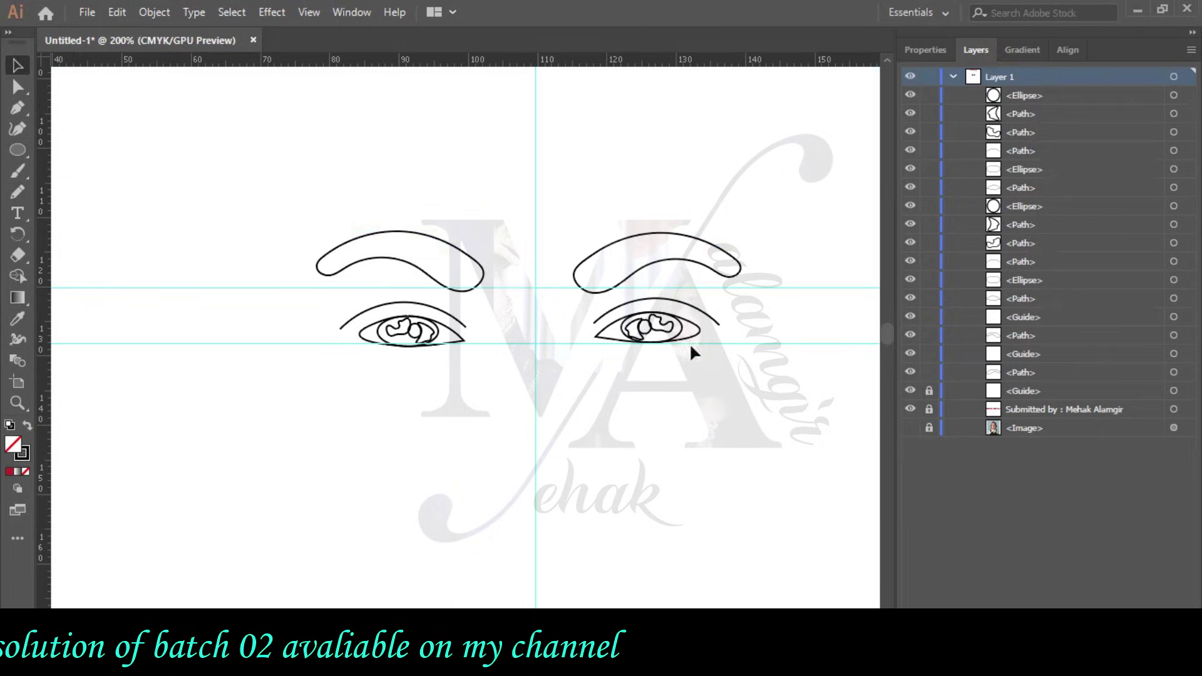
{"action": "left_click_drag", "start_coordinate": [593, 300], "coordinate": [723, 354]}
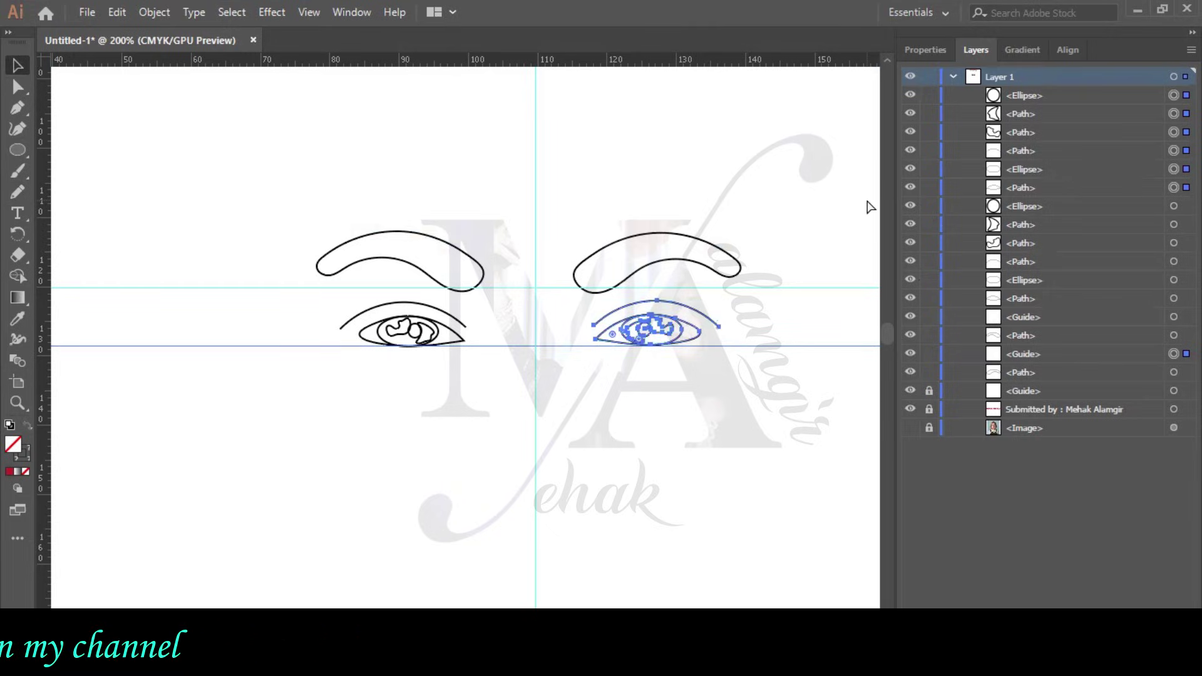
{"action": "key", "text": "Up"}
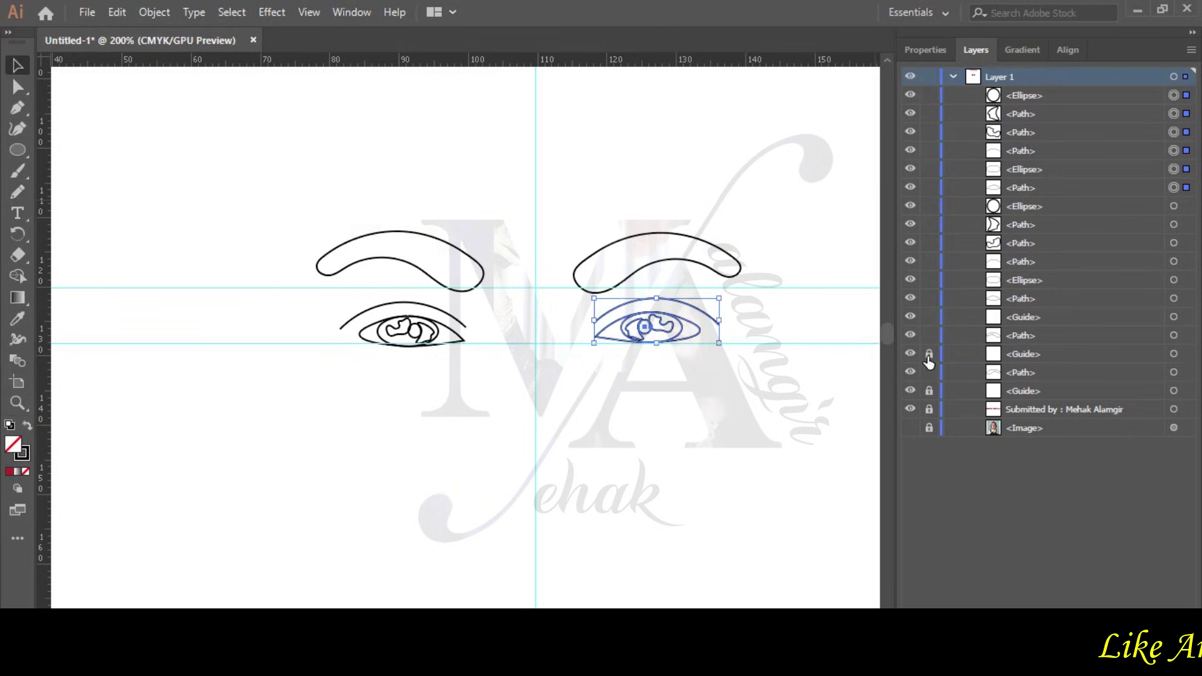
{"action": "key", "text": "Down"}
{"action": "key", "text": "Down"}
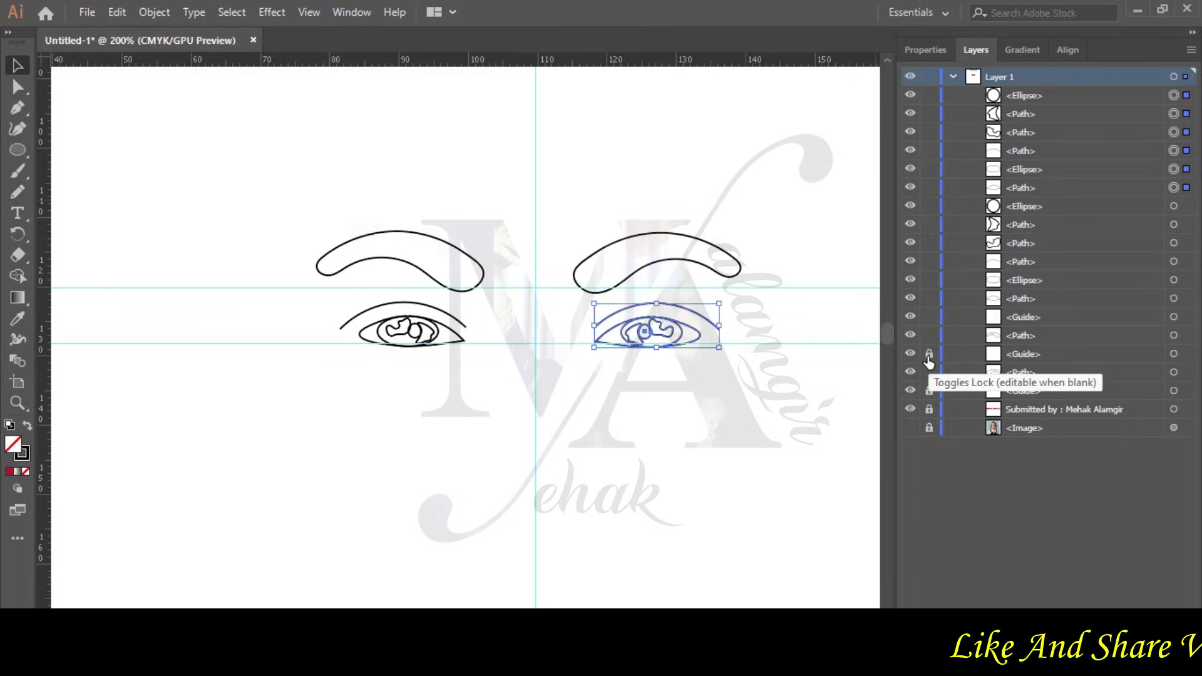
{"action": "left_click", "coordinate": [929, 359]}
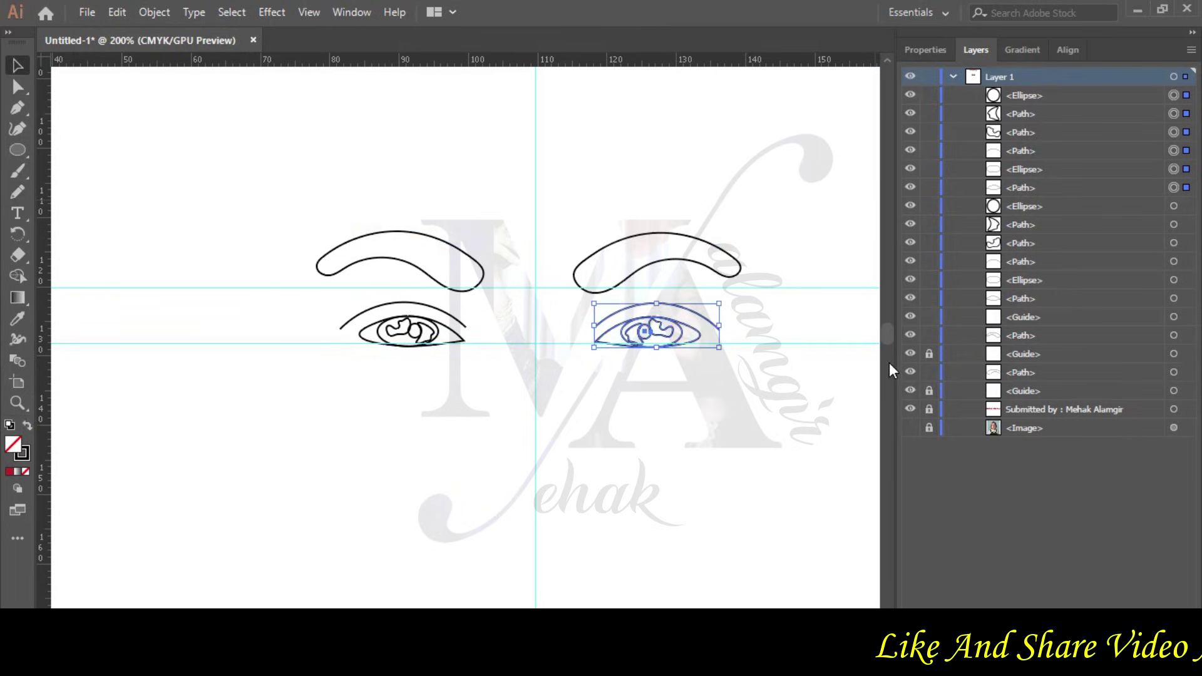
{"action": "left_click", "coordinate": [909, 429]}
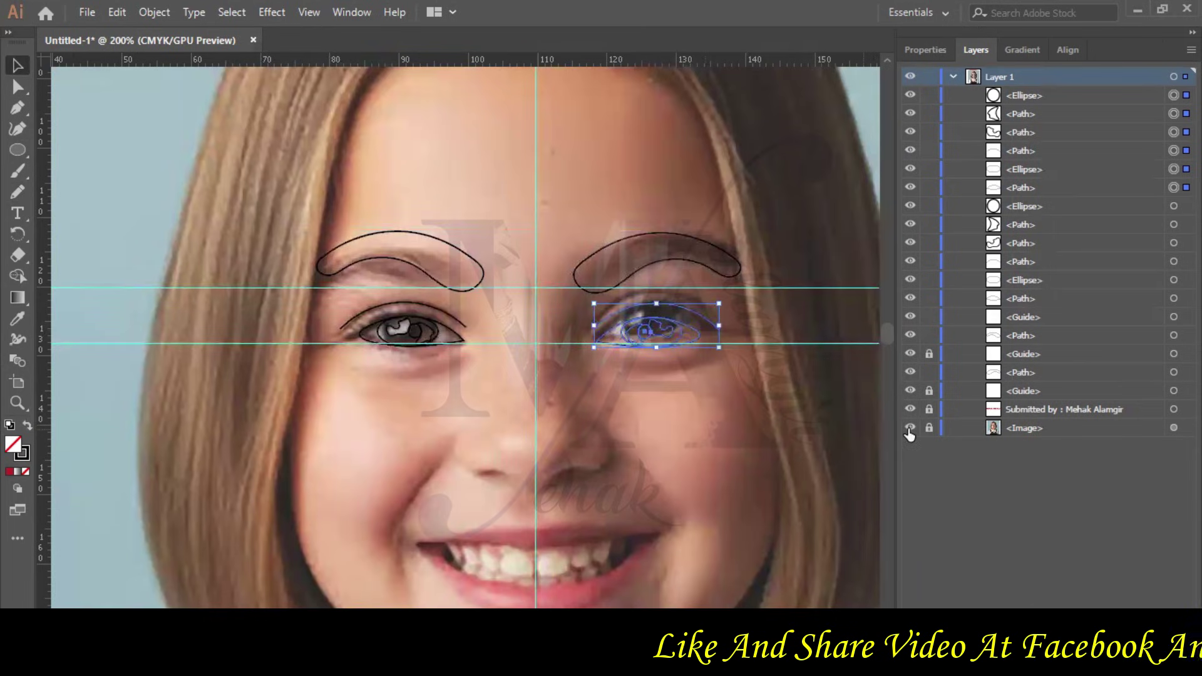
{"action": "left_click", "coordinate": [815, 433]}
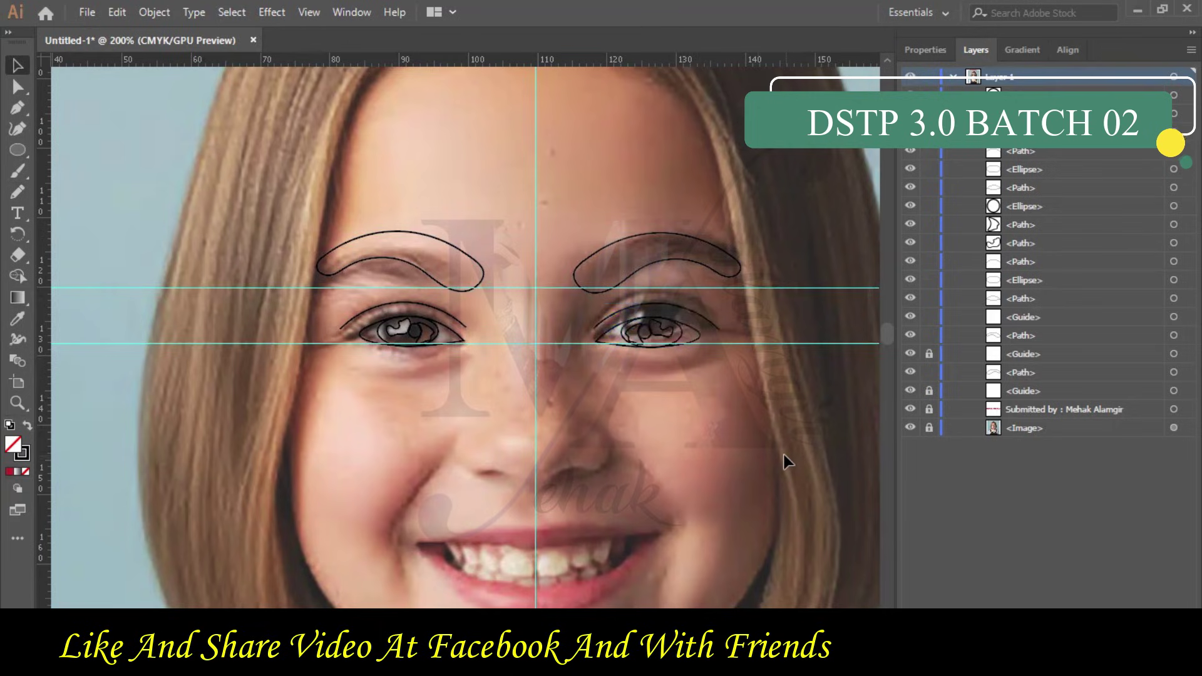
Unlock the guide below the eyes and move it slightly lower, and nudge the mirrored eyelid crease arc slightly upward.
{"action": "scroll", "coordinate": [783, 456], "scroll_direction": "down", "scroll_amount": 5}
{"action": "scroll", "coordinate": [622, 370], "scroll_direction": "up", "scroll_amount": 2}
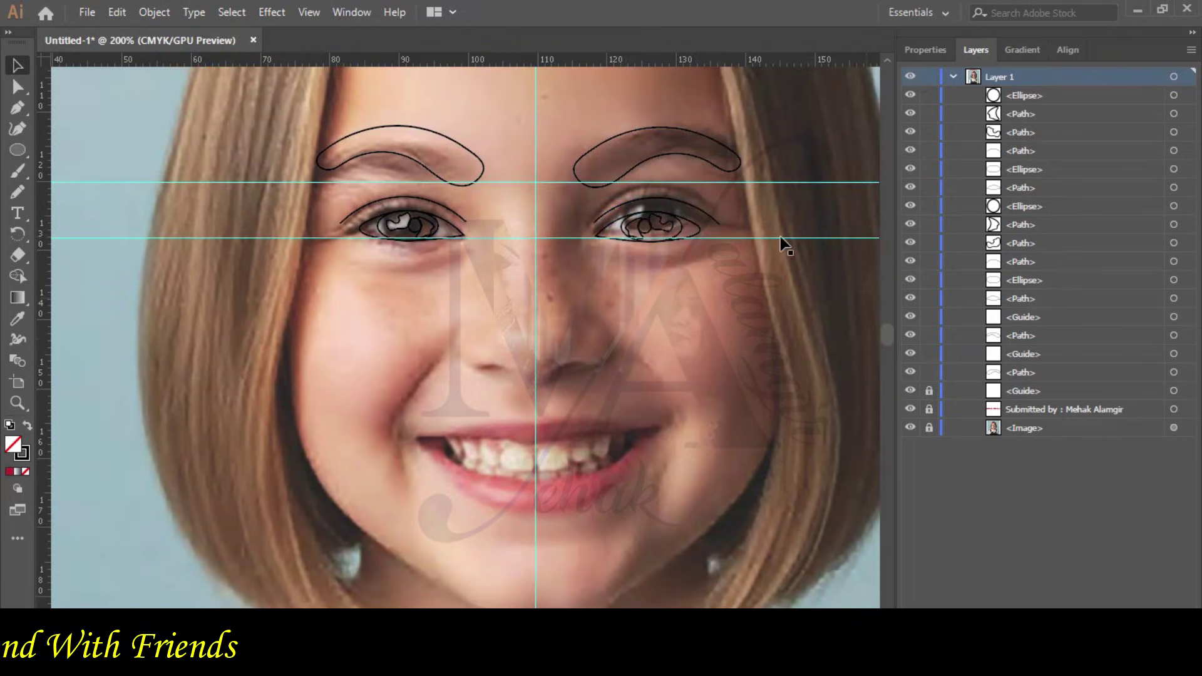
{"action": "left_click_drag", "start_coordinate": [780, 237], "coordinate": [780, 242]}
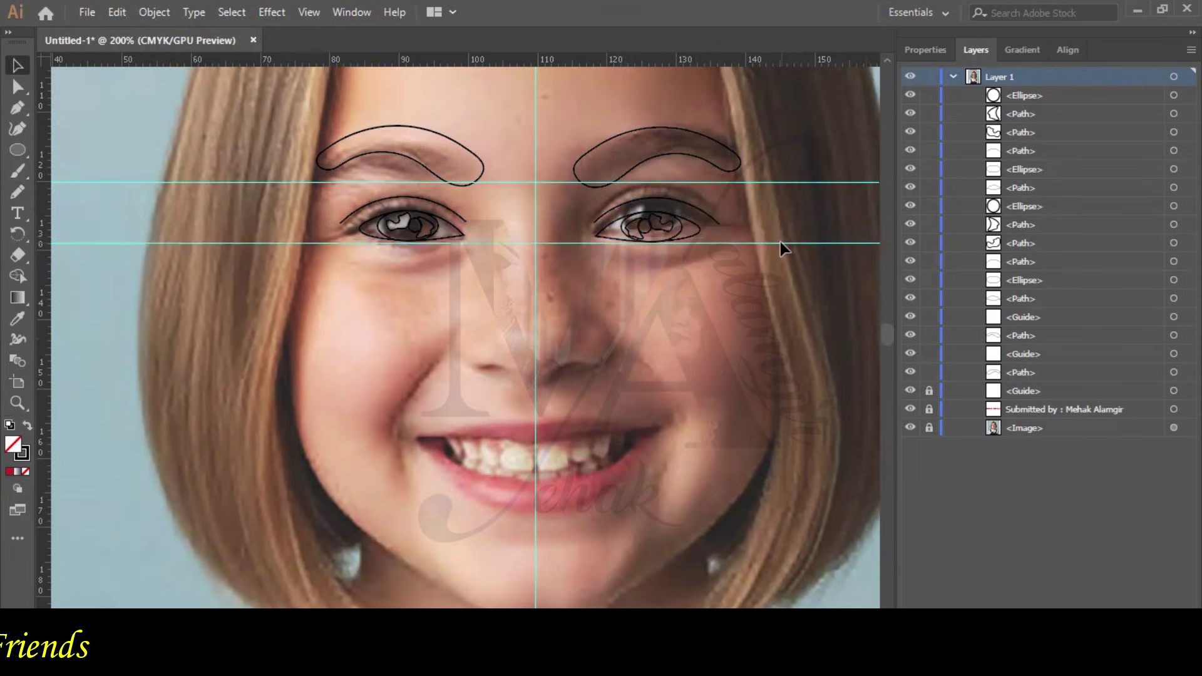
{"action": "left_click", "coordinate": [780, 243]}
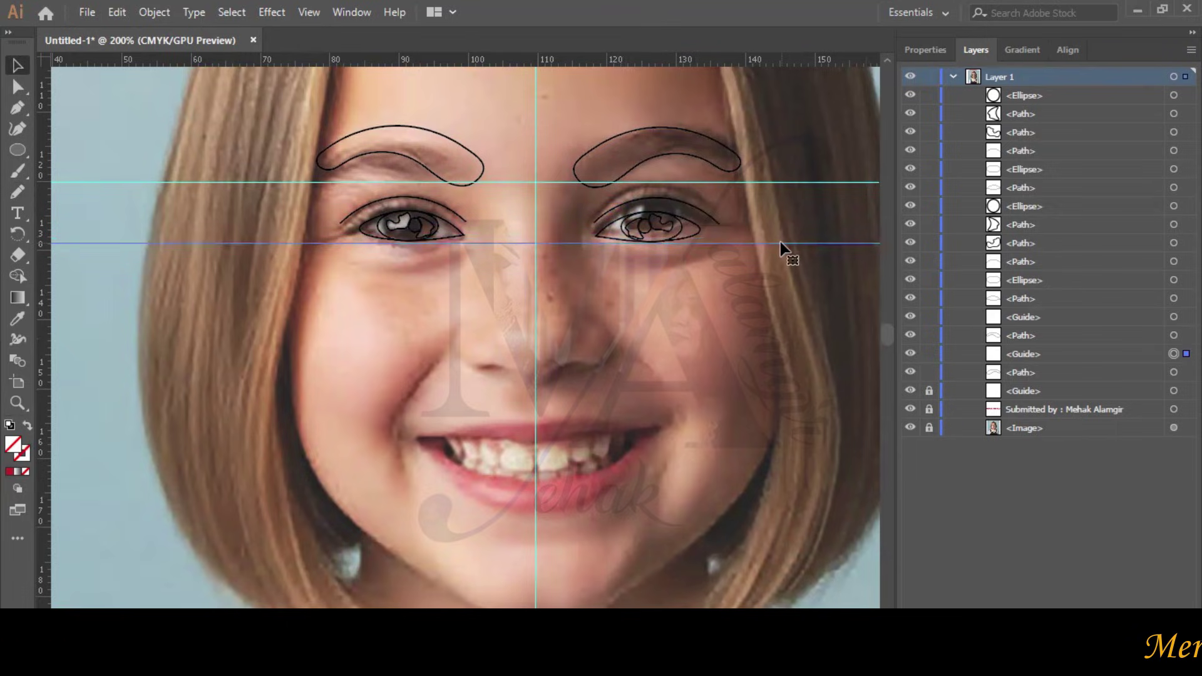
{"action": "left_click", "coordinate": [702, 209]}
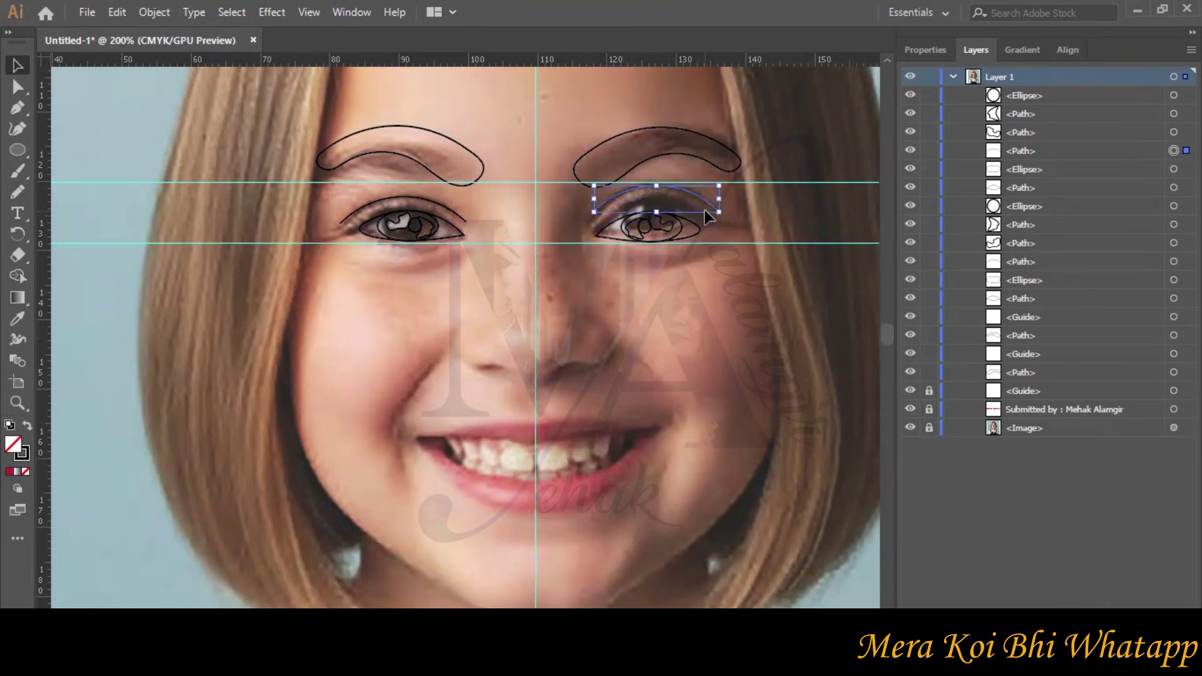
{"action": "left_click", "coordinate": [704, 281]}
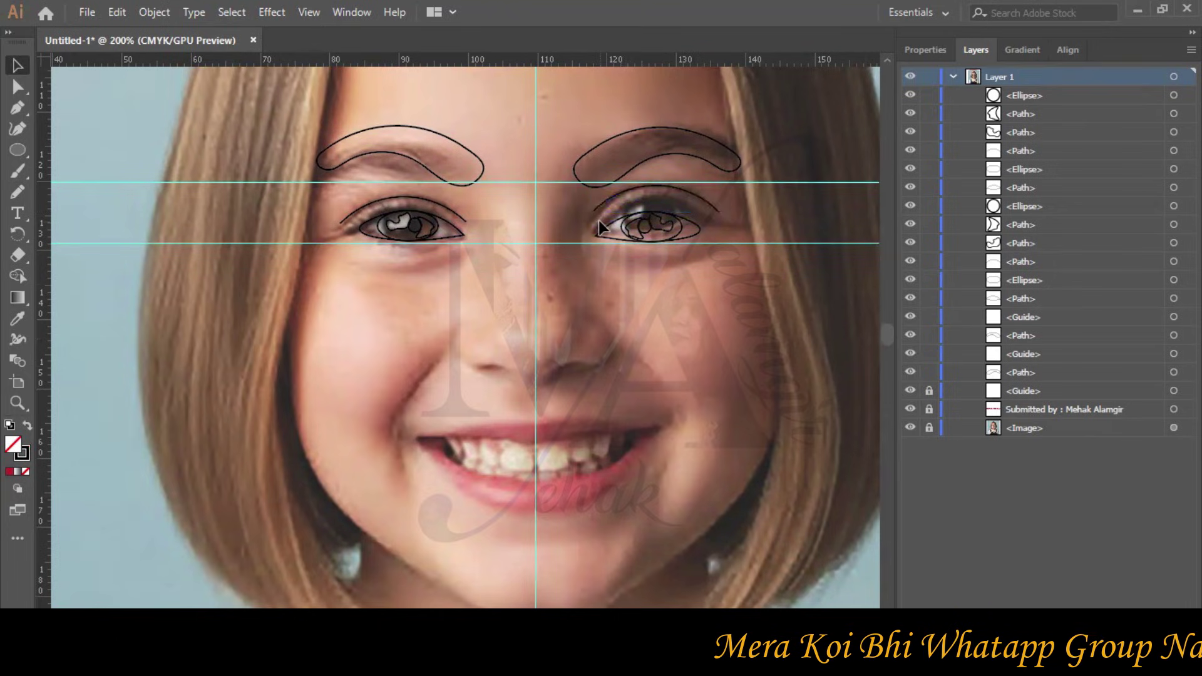
Select the mirrored eye's paths, lock the guide below the eyes, and nudge the mirrored eye up over the eye in the photo.
{"action": "left_click_drag", "start_coordinate": [682, 233], "coordinate": [720, 256]}
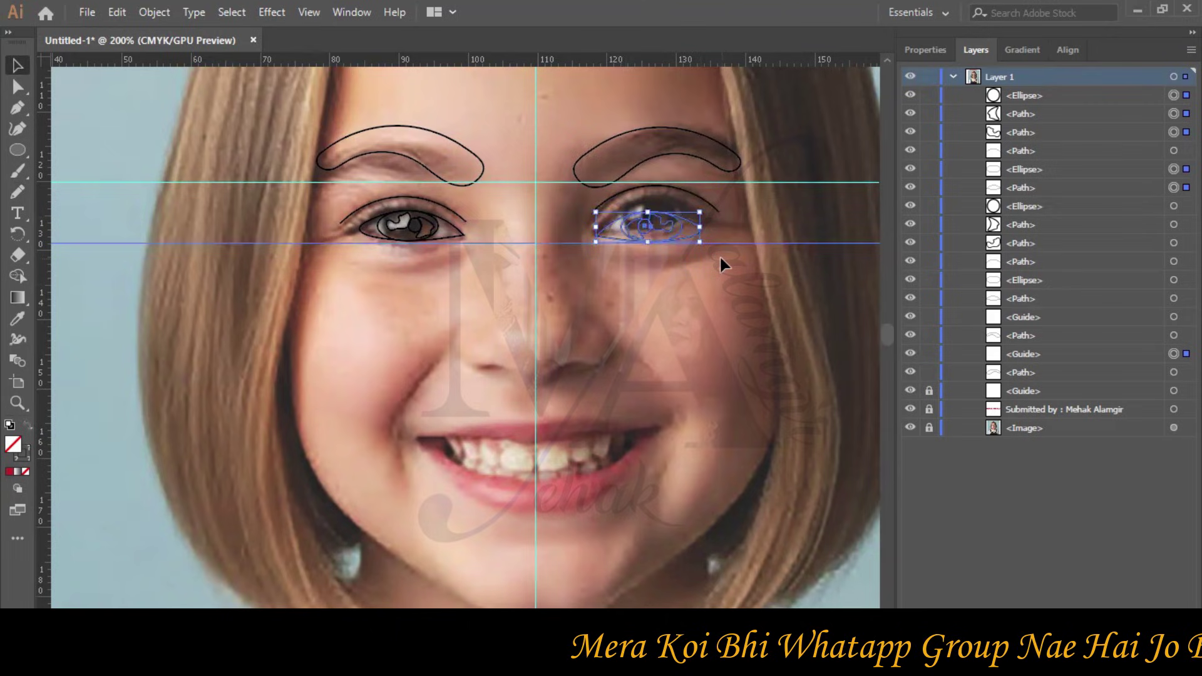
{"action": "left_click", "coordinate": [929, 354]}
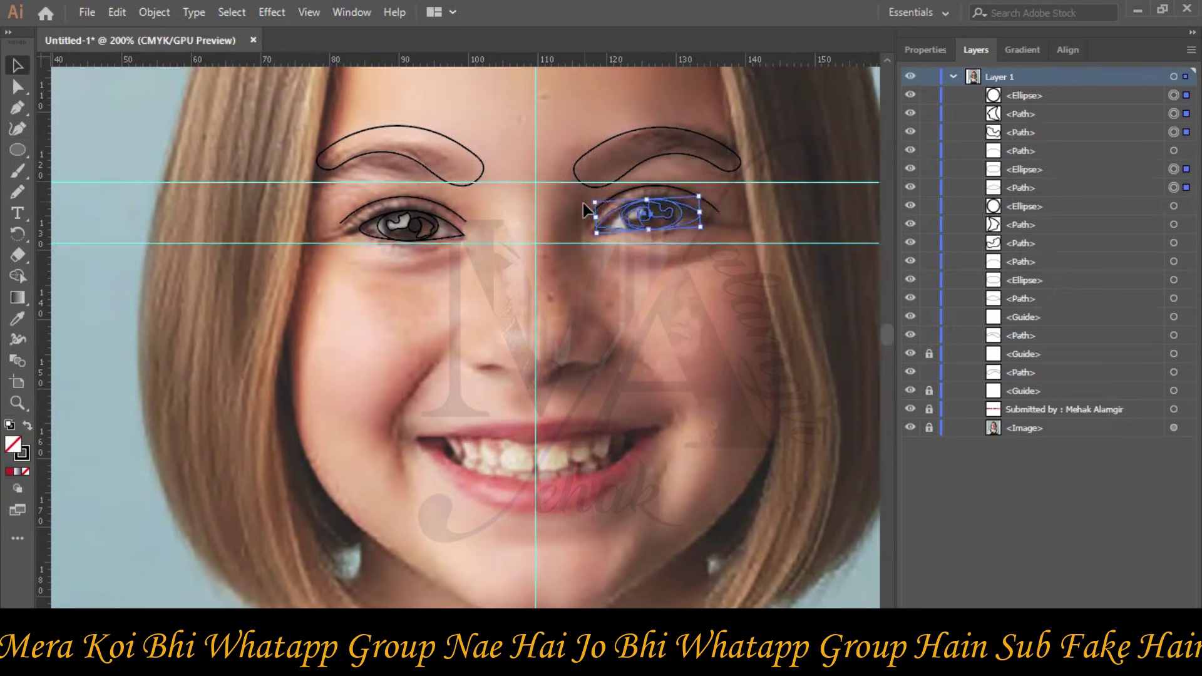
{"action": "left_click", "coordinate": [569, 211]}
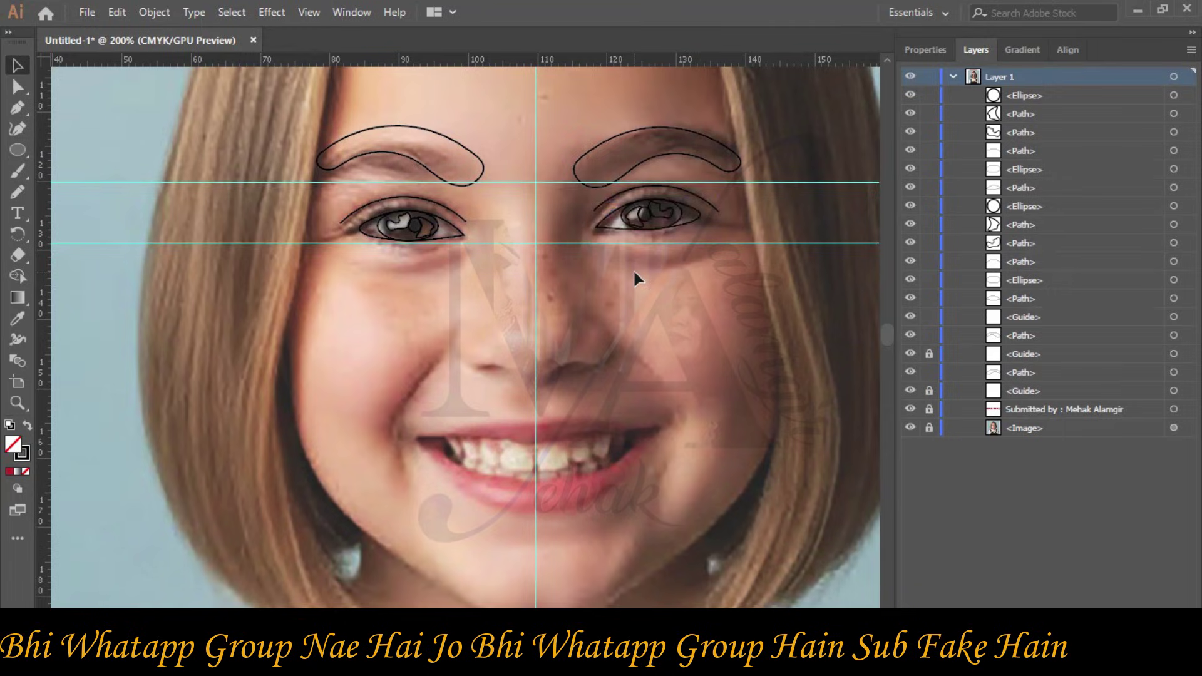
Unlock the guide below the eyes and move it to the top of the nostrils, and move the upper horizontal guide just below the nose.
{"action": "scroll", "coordinate": [642, 285], "scroll_direction": "down", "scroll_amount": 1}
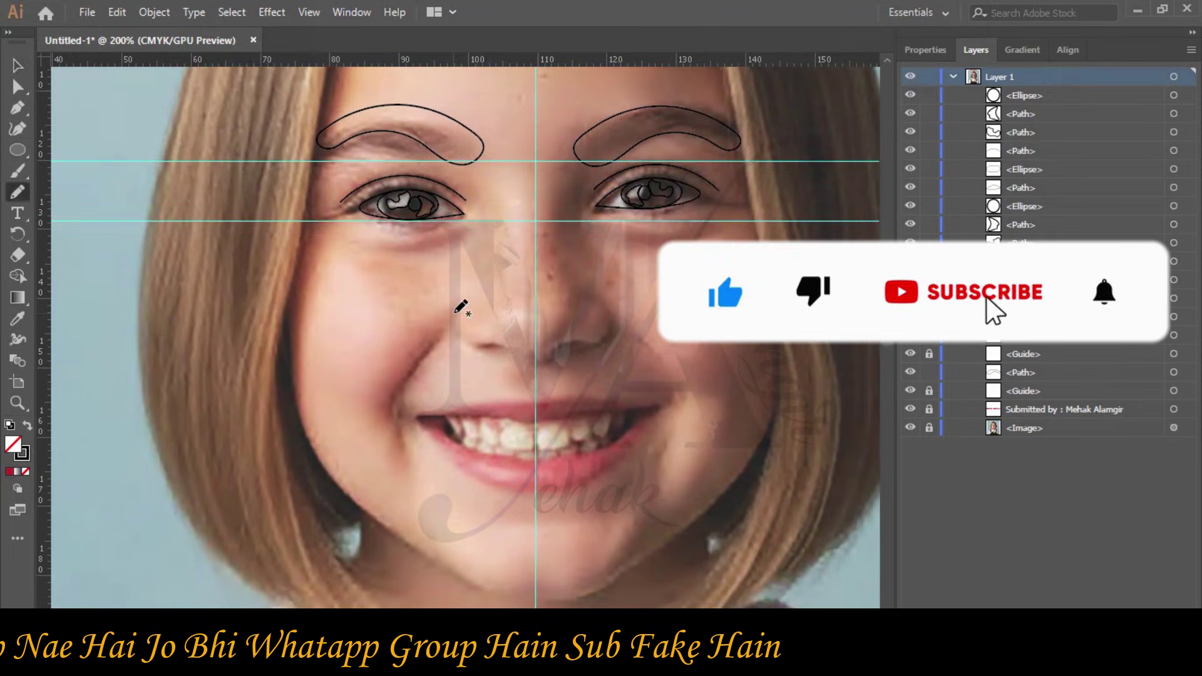
{"action": "left_click", "coordinate": [18, 65]}
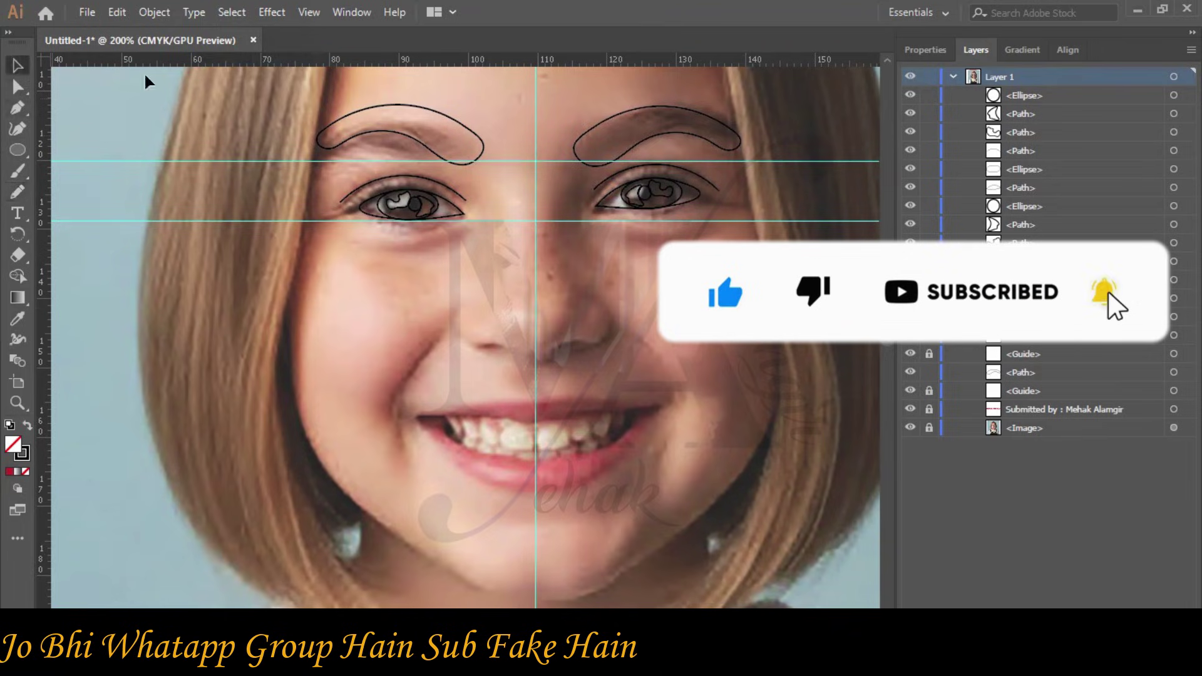
{"action": "left_click", "coordinate": [930, 354]}
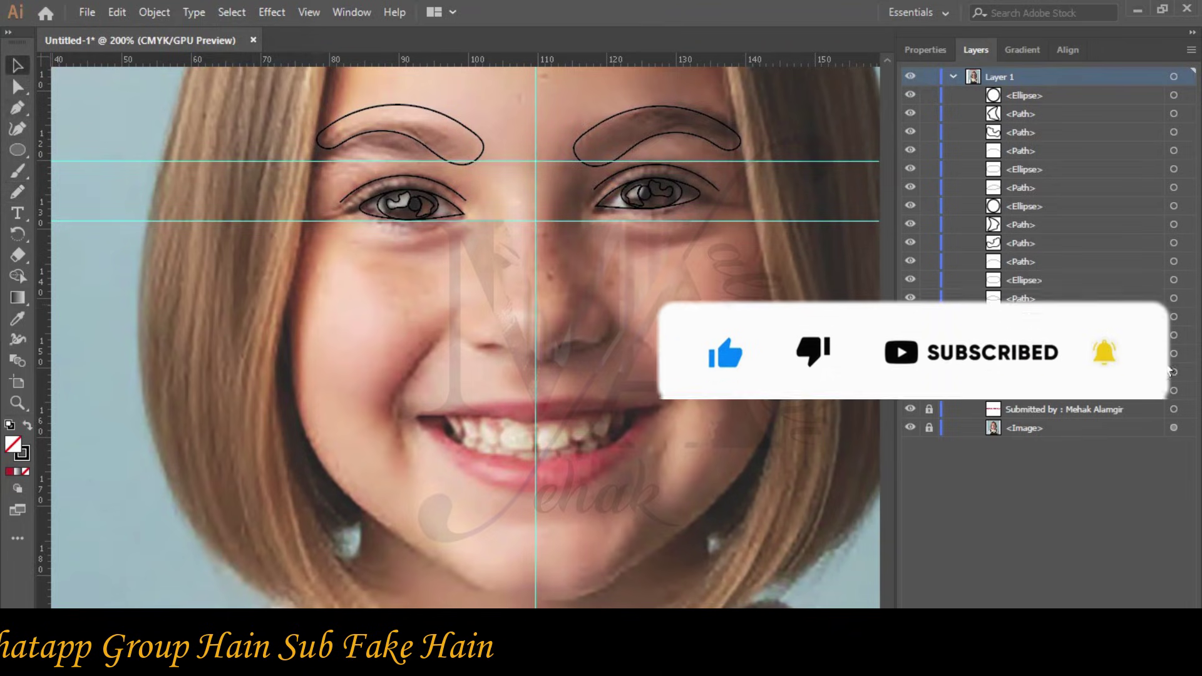
{"action": "left_click_drag", "start_coordinate": [647, 223], "coordinate": [650, 296]}
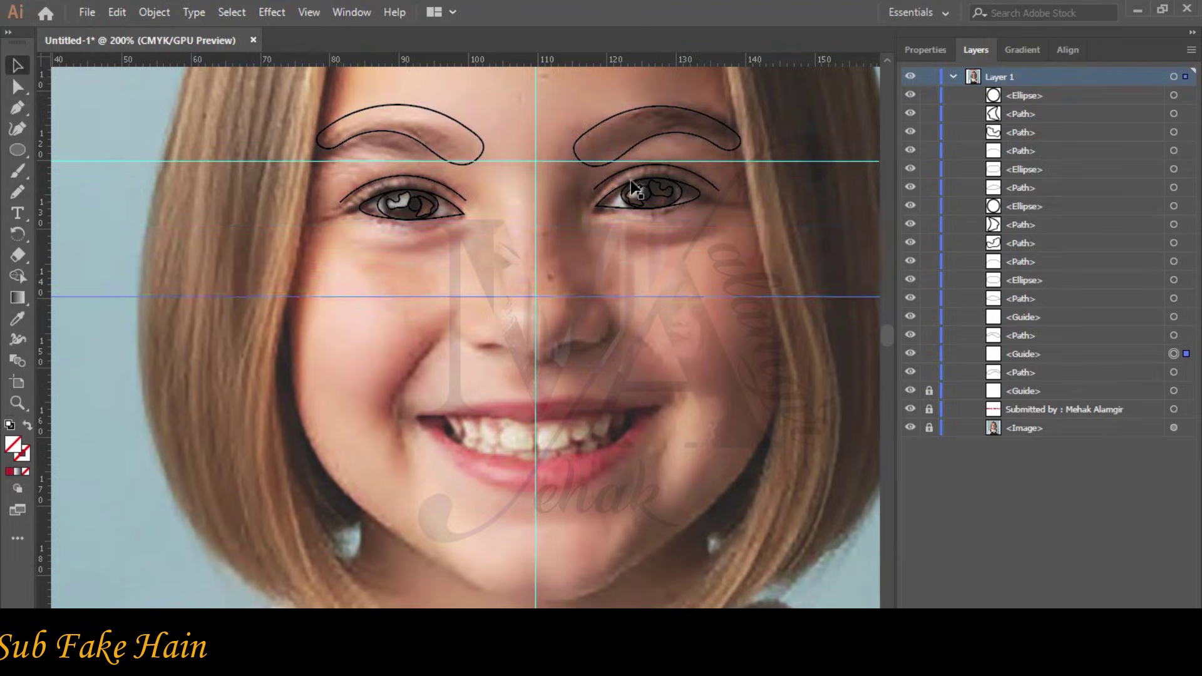
{"action": "left_click_drag", "start_coordinate": [638, 163], "coordinate": [642, 183]}
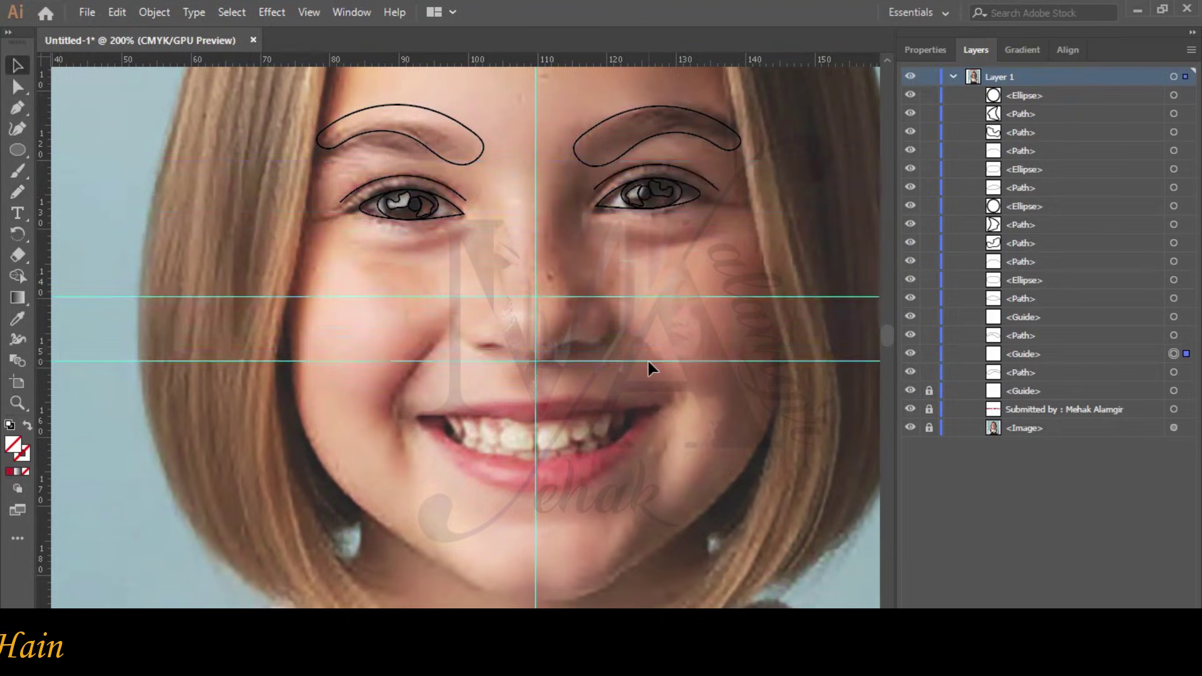
{"action": "left_click_drag", "start_coordinate": [650, 363], "coordinate": [651, 366]}
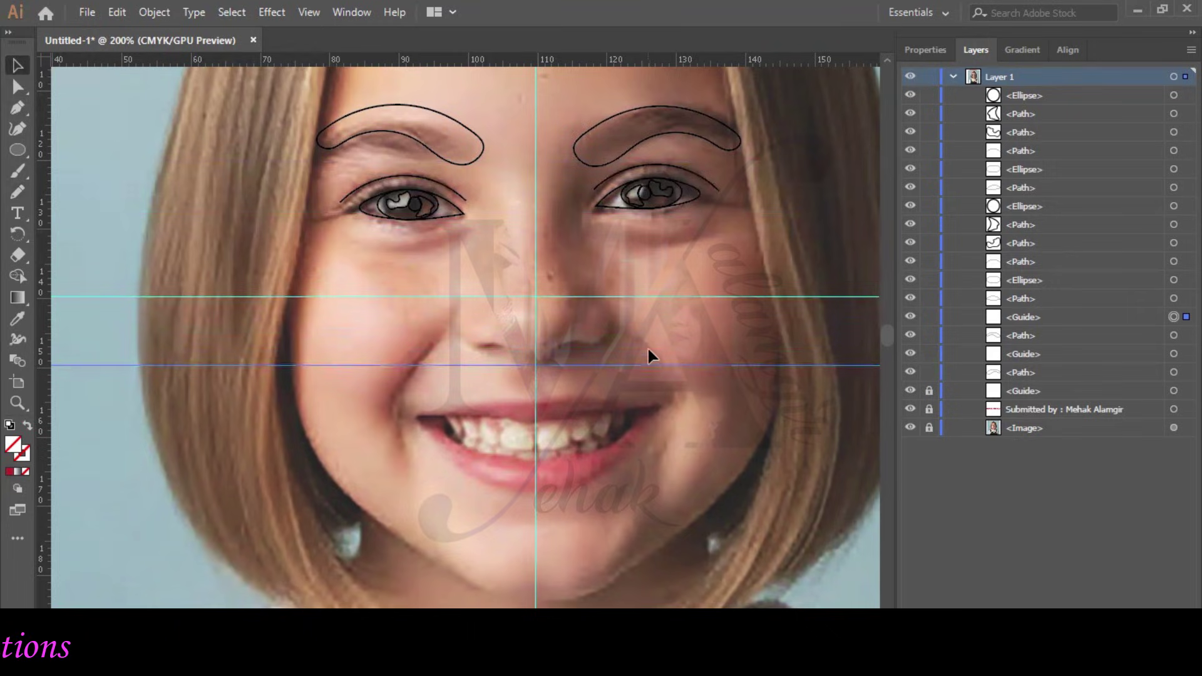
Trace the lower outline of the nose between the two guides with the Pencil tool and give it a 0.5 pt stroke.
{"action": "left_click", "coordinate": [21, 187]}
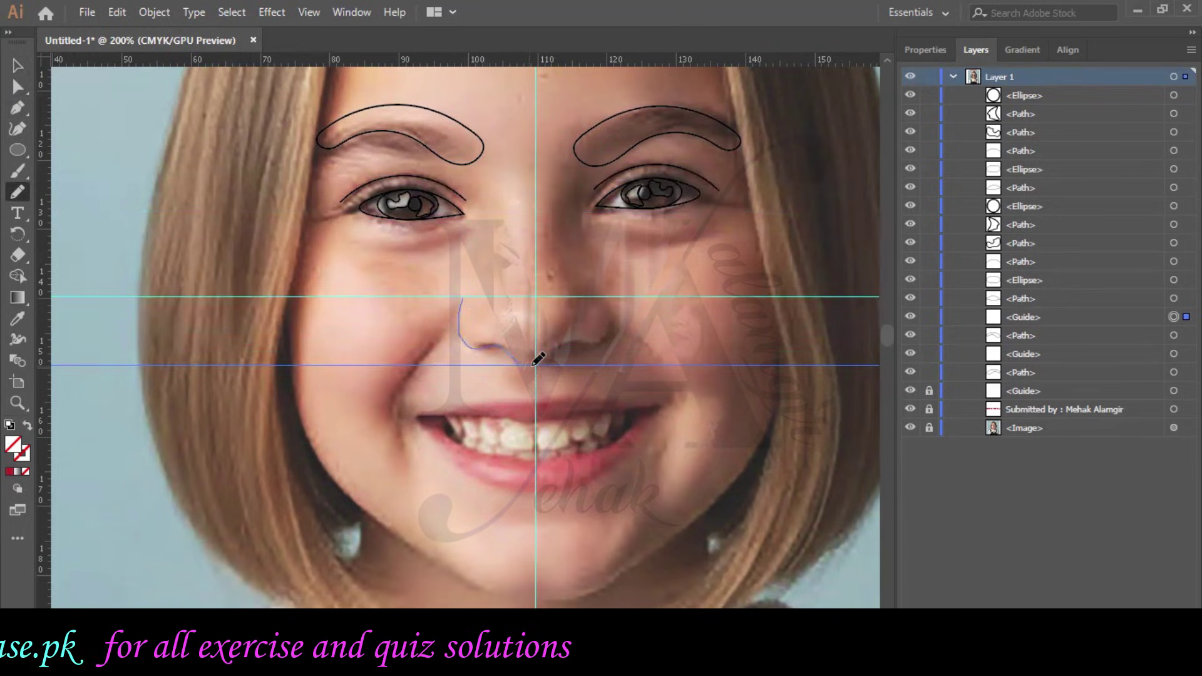
{"action": "mouse_move", "coordinate": [553, 358]}
{"action": "left_mouse_down"}
{"action": "mouse_move", "coordinate": [605, 342]}
{"action": "mouse_move", "coordinate": [603, 297]}
{"action": "left_mouse_up"}
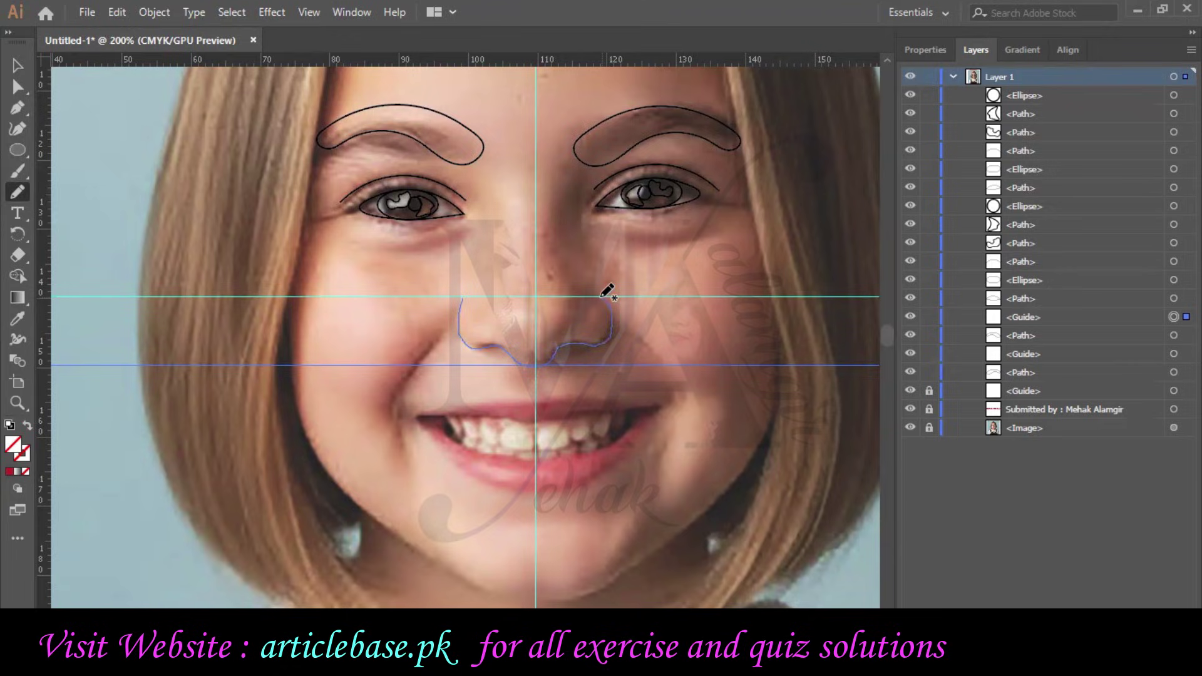
{"action": "left_click", "coordinate": [925, 50]}
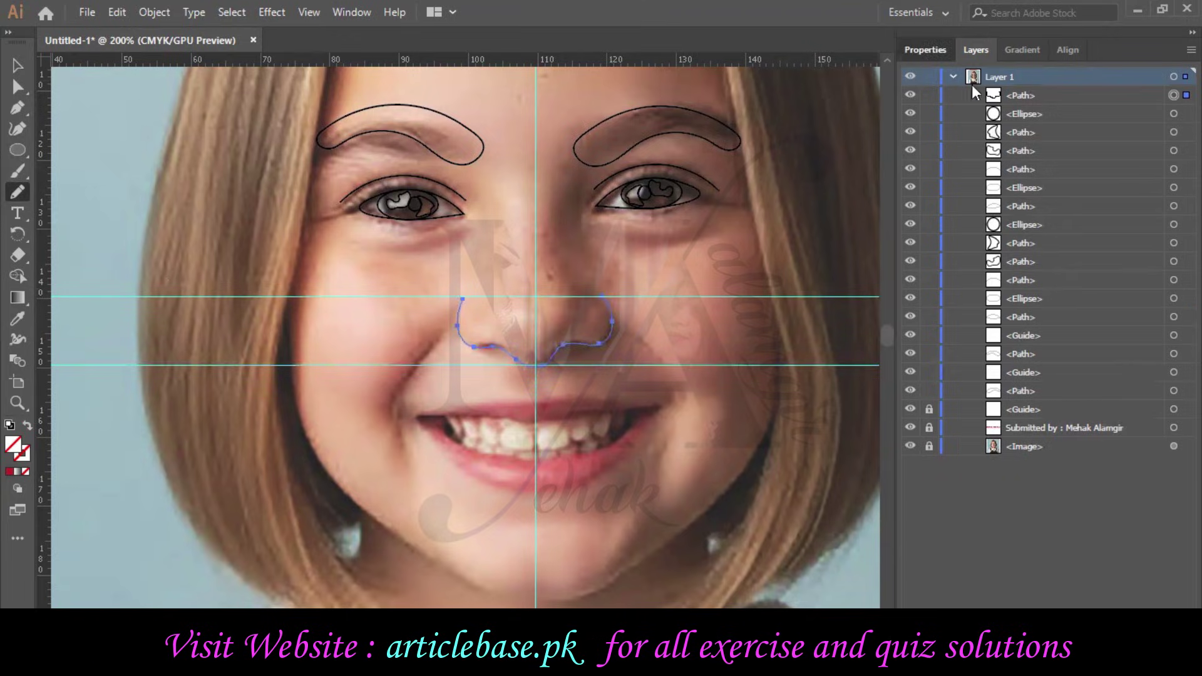
{"action": "left_click", "coordinate": [1061, 263]}
{"action": "left_click", "coordinate": [1062, 273]}
{"action": "left_click", "coordinate": [1064, 273]}
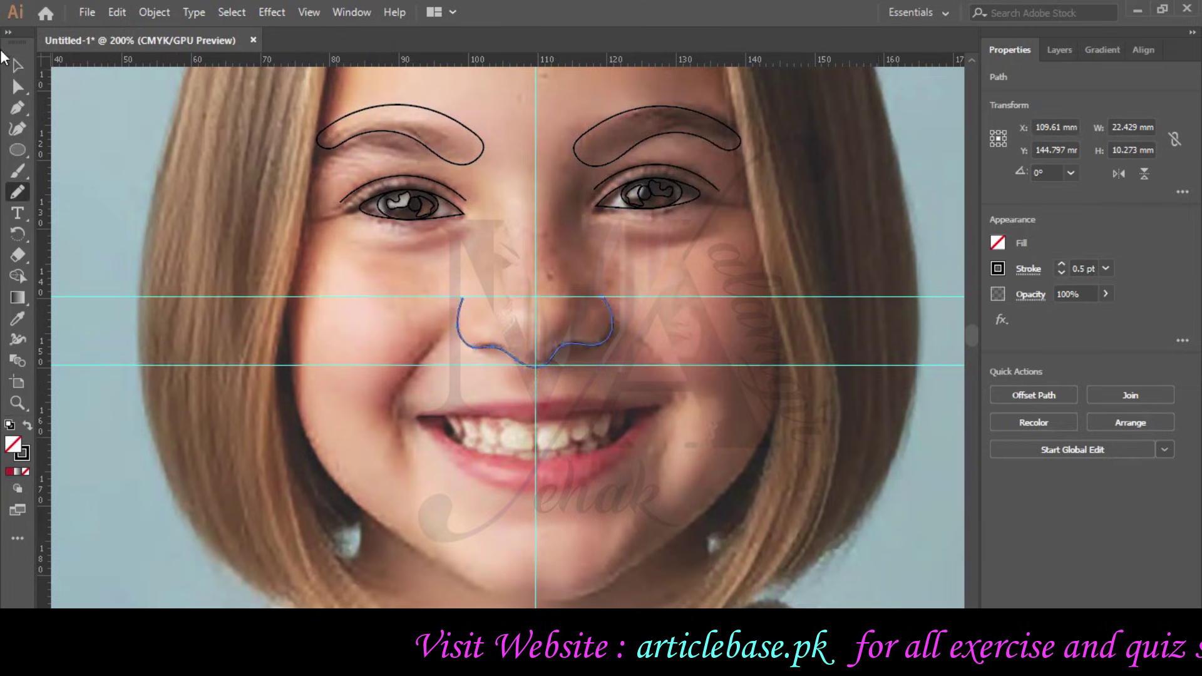
{"action": "key", "text": "v"}
{"action": "left_click", "coordinate": [366, 268]}
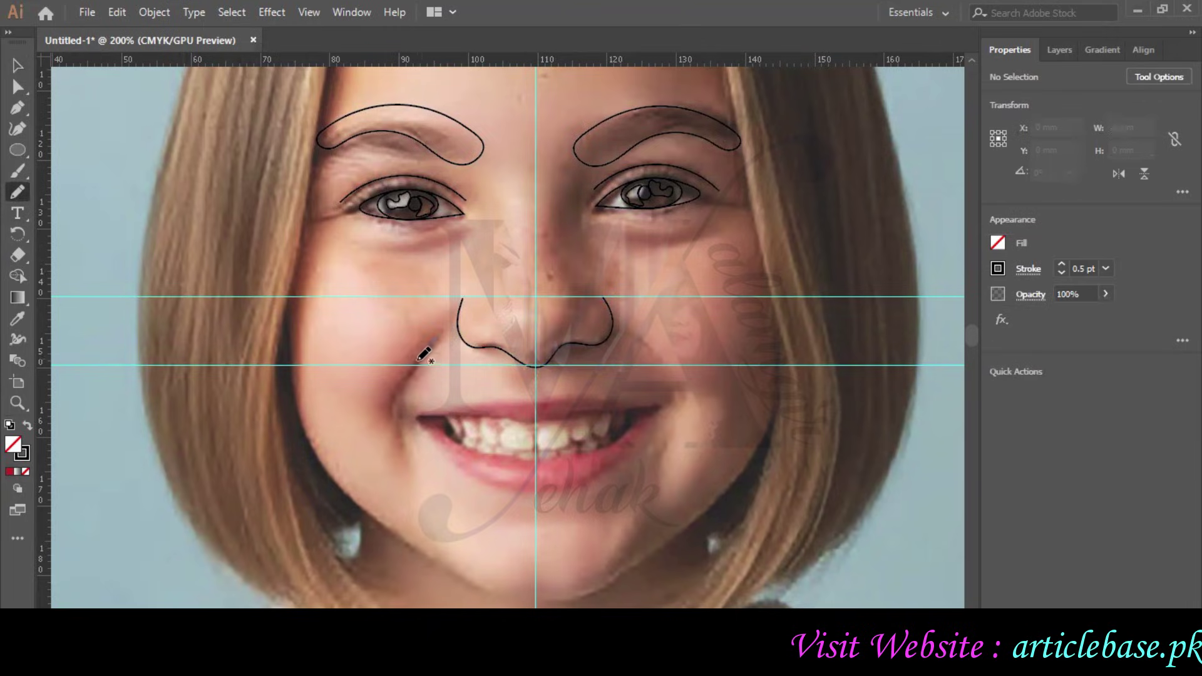
Draw a smile line about 9 mm tall on each cheek with the Pencil tool, and rotate and reposition the second one to match the first.
{"action": "left_click_drag", "start_coordinate": [394, 399], "coordinate": [392, 400]}
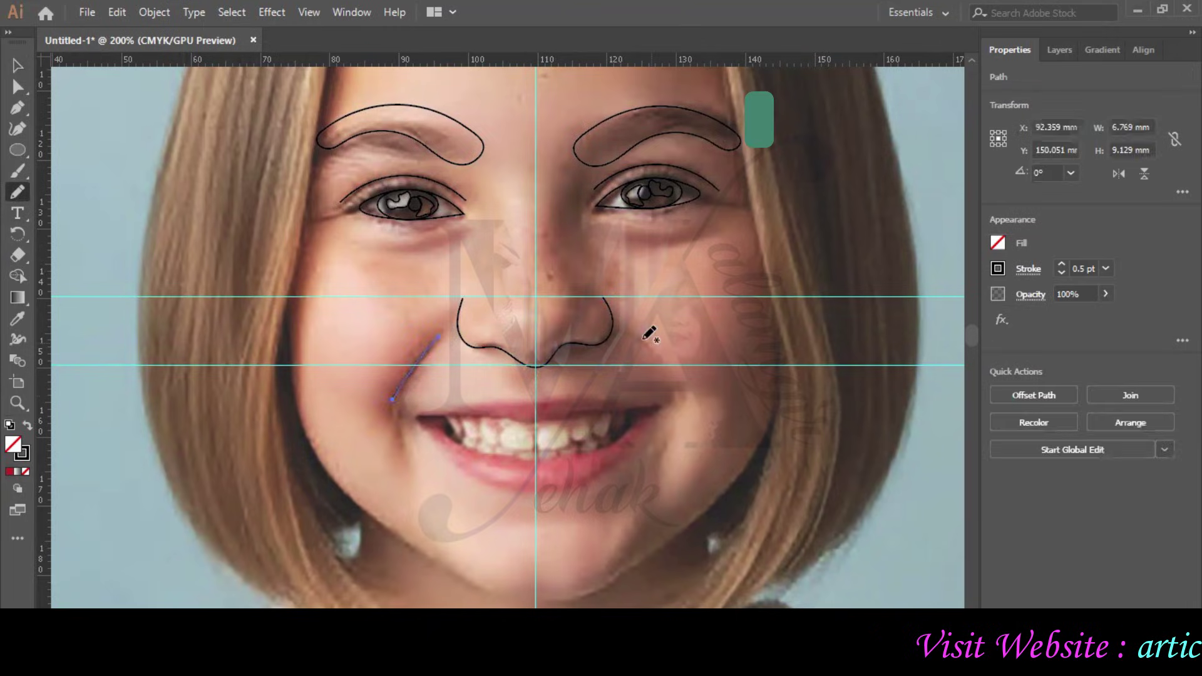
{"action": "left_click_drag", "start_coordinate": [634, 328], "coordinate": [684, 374]}
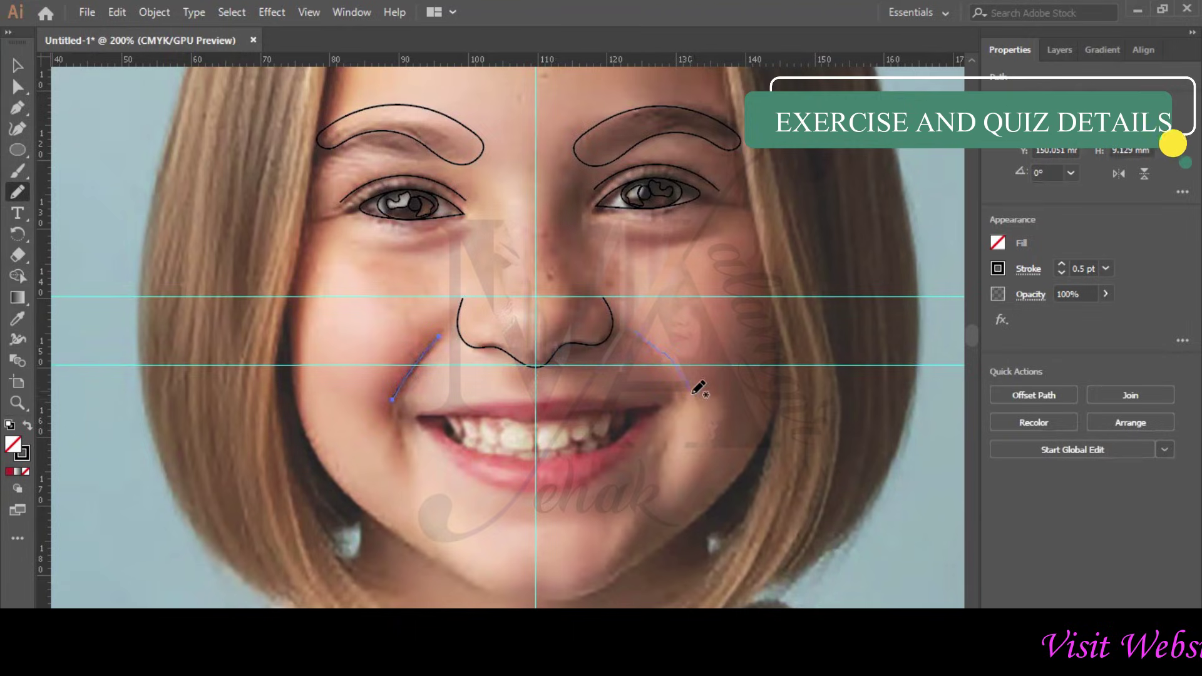
{"action": "key", "text": "v"}
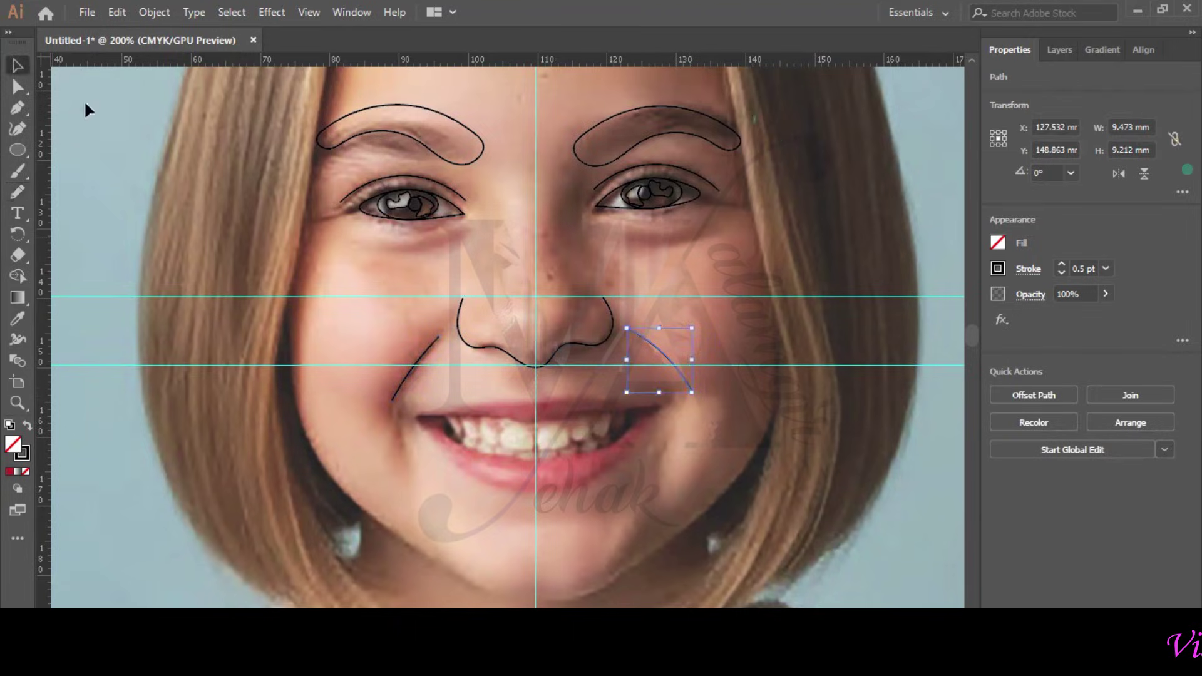
{"action": "left_click", "coordinate": [760, 365]}
{"action": "left_click", "coordinate": [680, 383]}
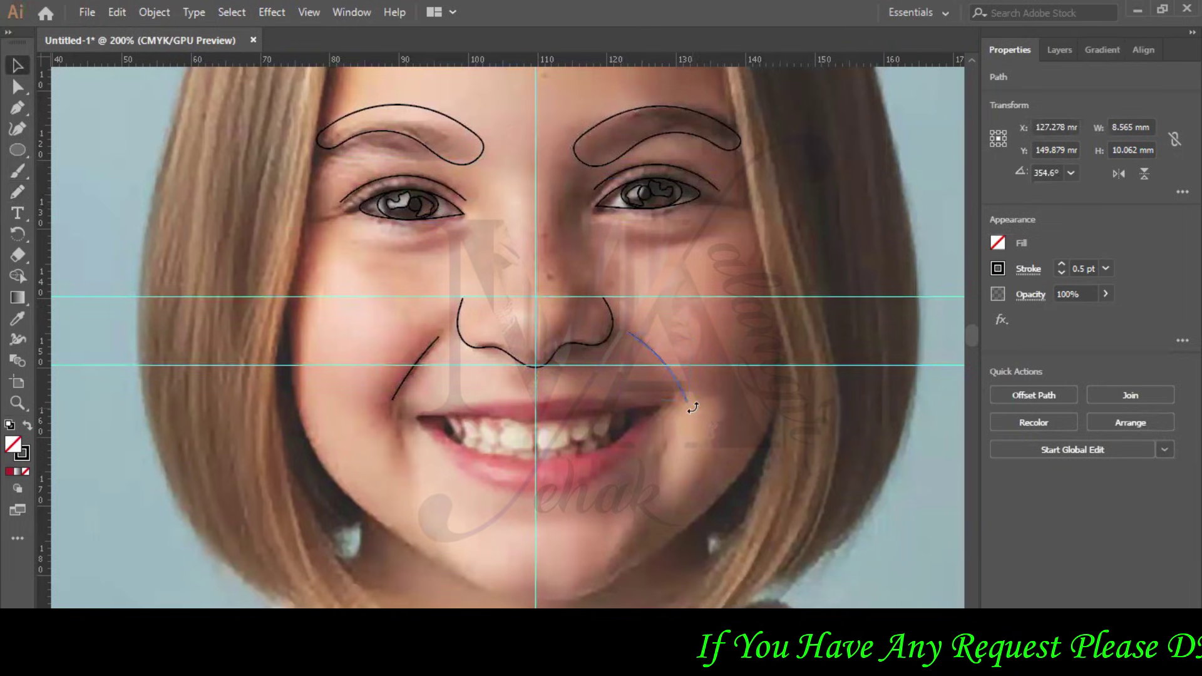
{"action": "left_click", "coordinate": [717, 427]}
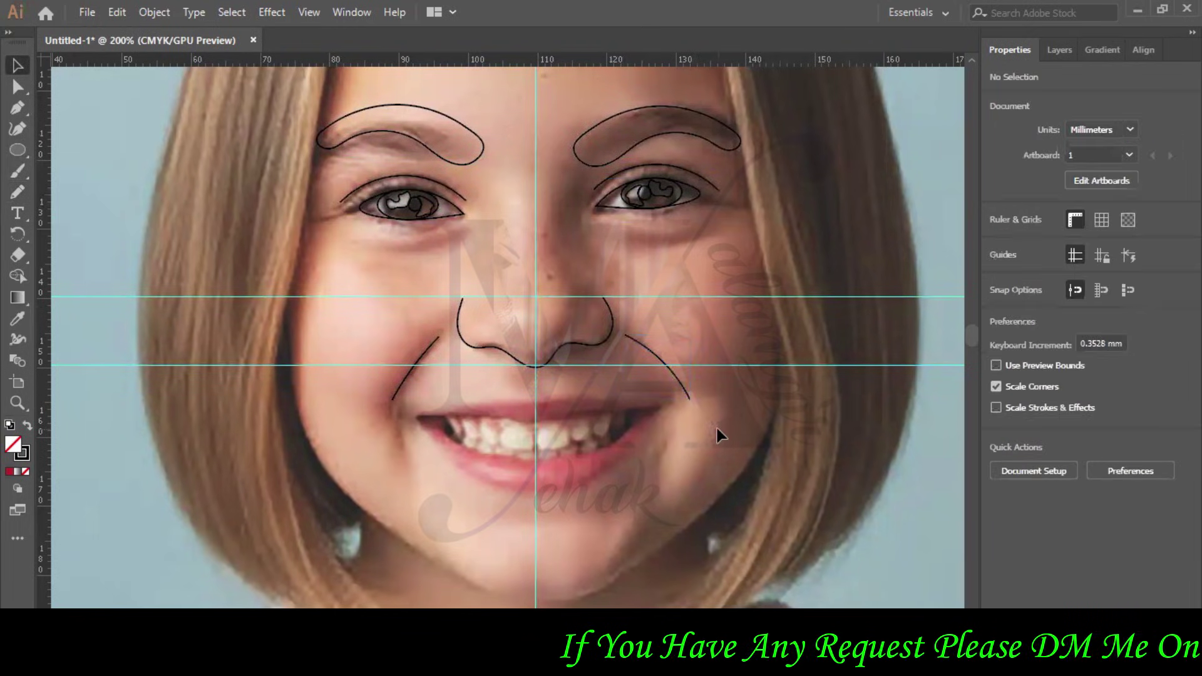
Capture a screenshot of the traced nose and smile lines, paste it into the Word document and return to Illustrator.
{"action": "left_click", "coordinate": [358, 659]}
{"action": "left_click", "coordinate": [410, 190]}
{"action": "left_click_drag", "start_coordinate": [6, 2], "coordinate": [1195, 561]}
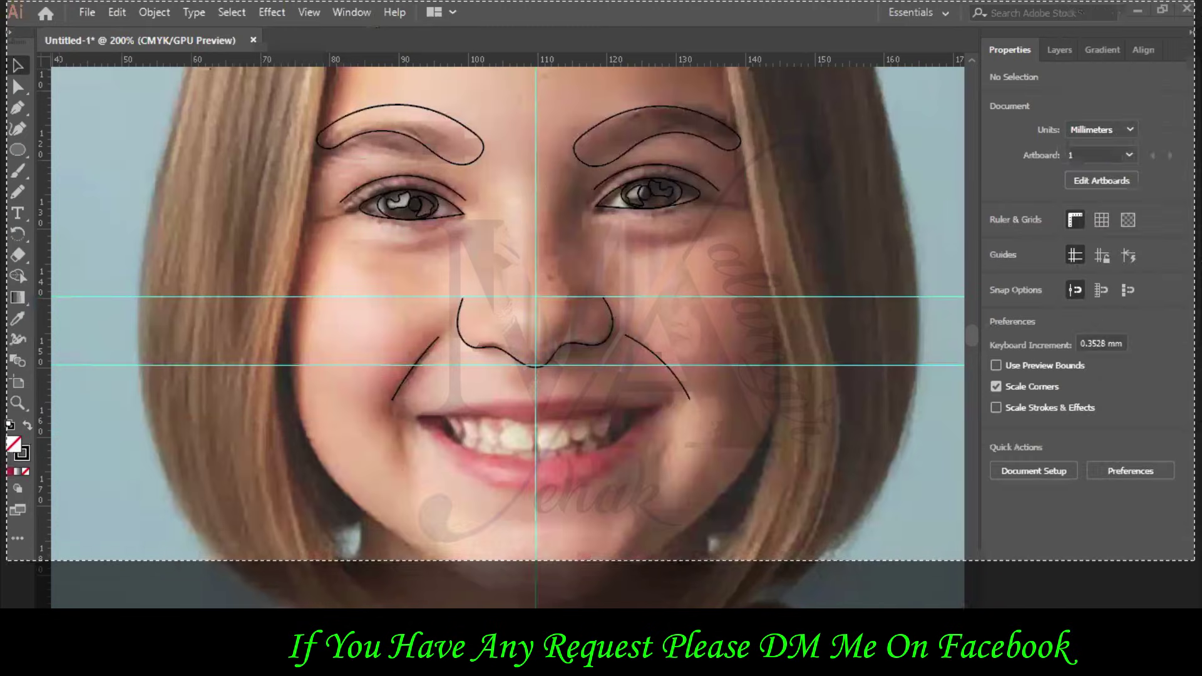
{"action": "left_click", "coordinate": [269, 658]}
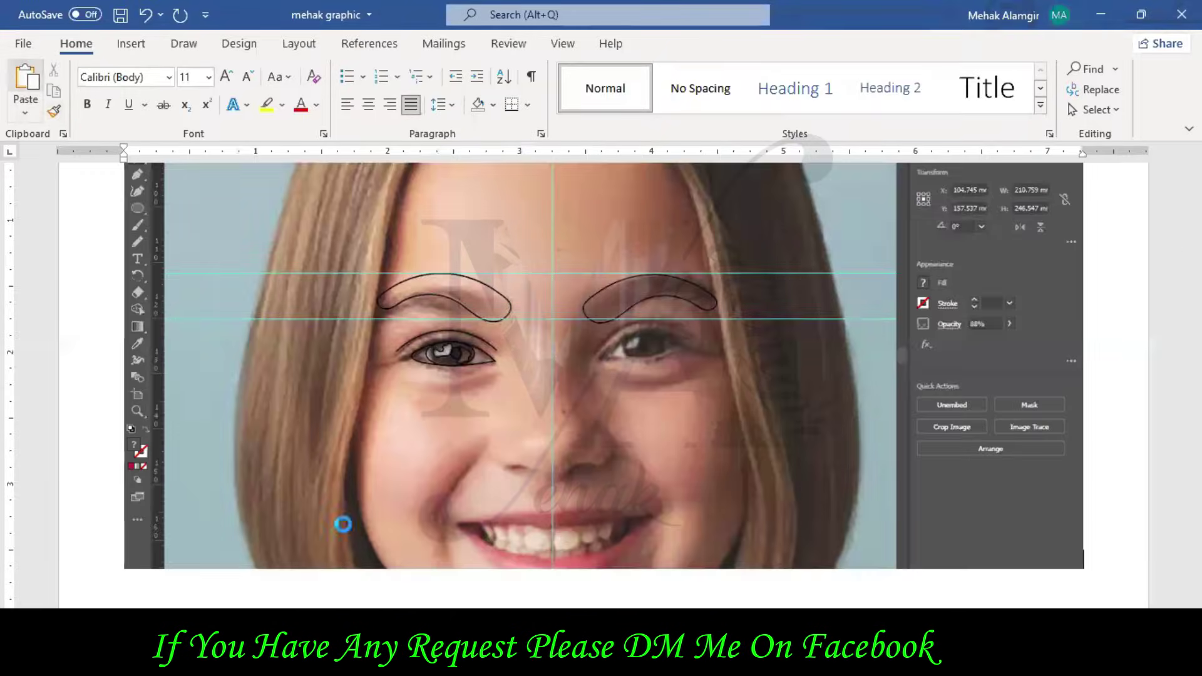
{"action": "key", "text": "ctrl+v"}
{"action": "key", "text": "alt+Tab"}
Lock all the traced paths and ellipses of the eyebrows, eyes, nose and smile lines, leaving the two unlocked horizontal guides free.
{"action": "left_click", "coordinate": [976, 50]}
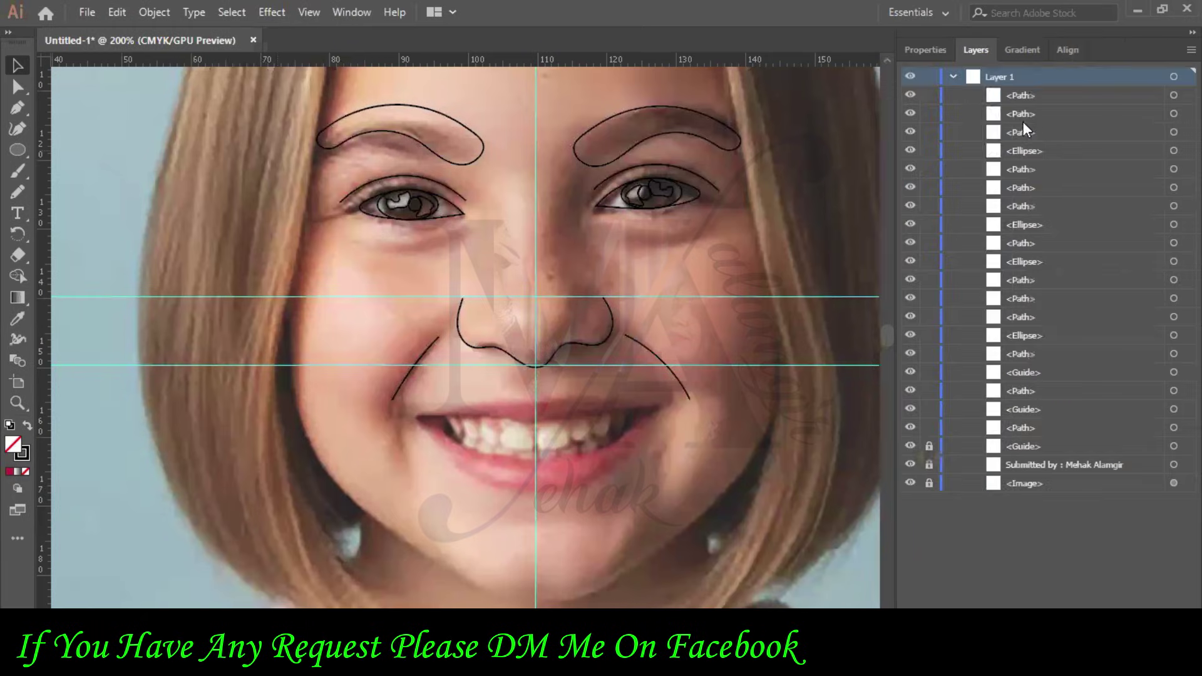
{"action": "left_click_drag", "start_coordinate": [929, 96], "coordinate": [928, 429]}
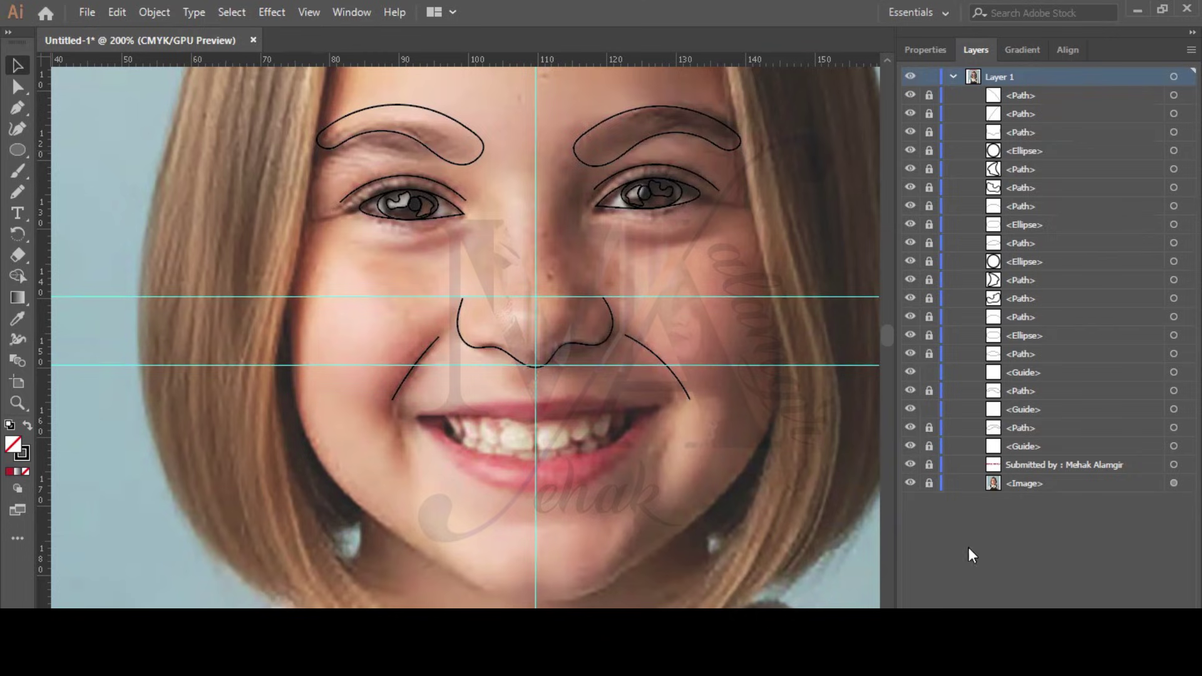
Draw a tall ellipse over the girl's face from the forehead to the chin with the Ellipse tool.
{"action": "scroll", "coordinate": [703, 498], "scroll_direction": "up", "scroll_amount": 1}
{"action": "scroll", "coordinate": [527, 413], "scroll_direction": "down", "scroll_amount": 1}
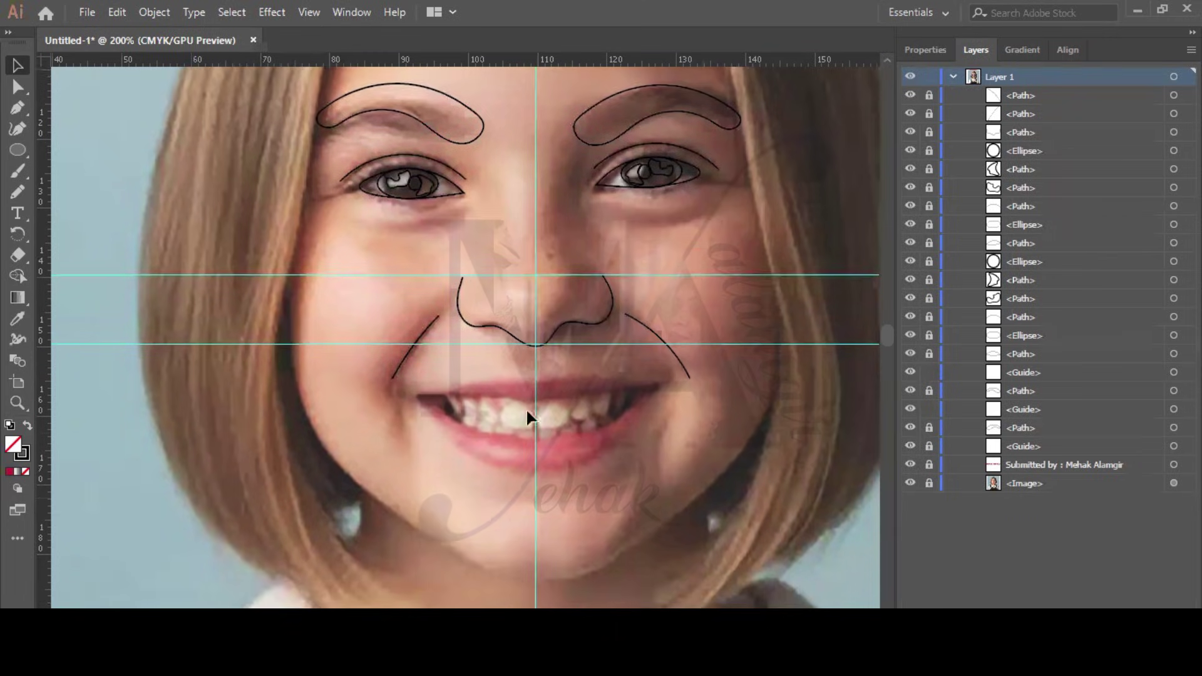
{"action": "scroll", "coordinate": [550, 413], "scroll_direction": "up", "scroll_amount": 2}
{"action": "scroll", "coordinate": [560, 401], "scroll_direction": "down", "scroll_amount": 2}
{"action": "key", "text": "ctrl+0"}
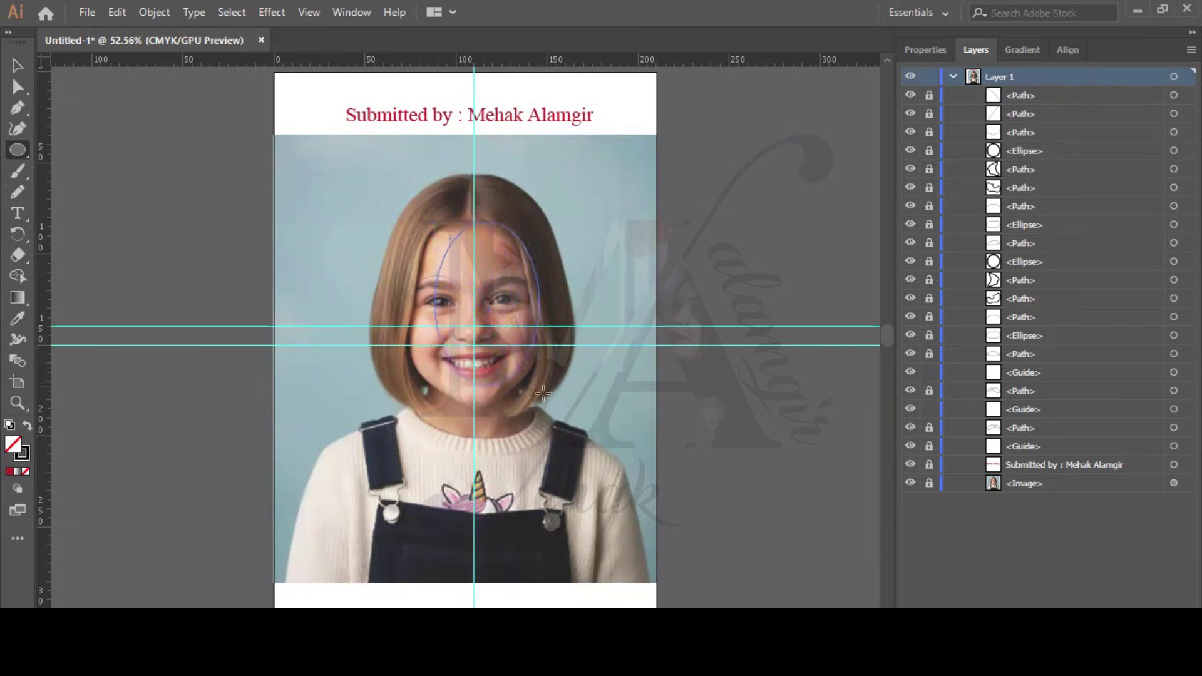
{"action": "left_click_drag", "start_coordinate": [551, 411], "coordinate": [551, 412]}
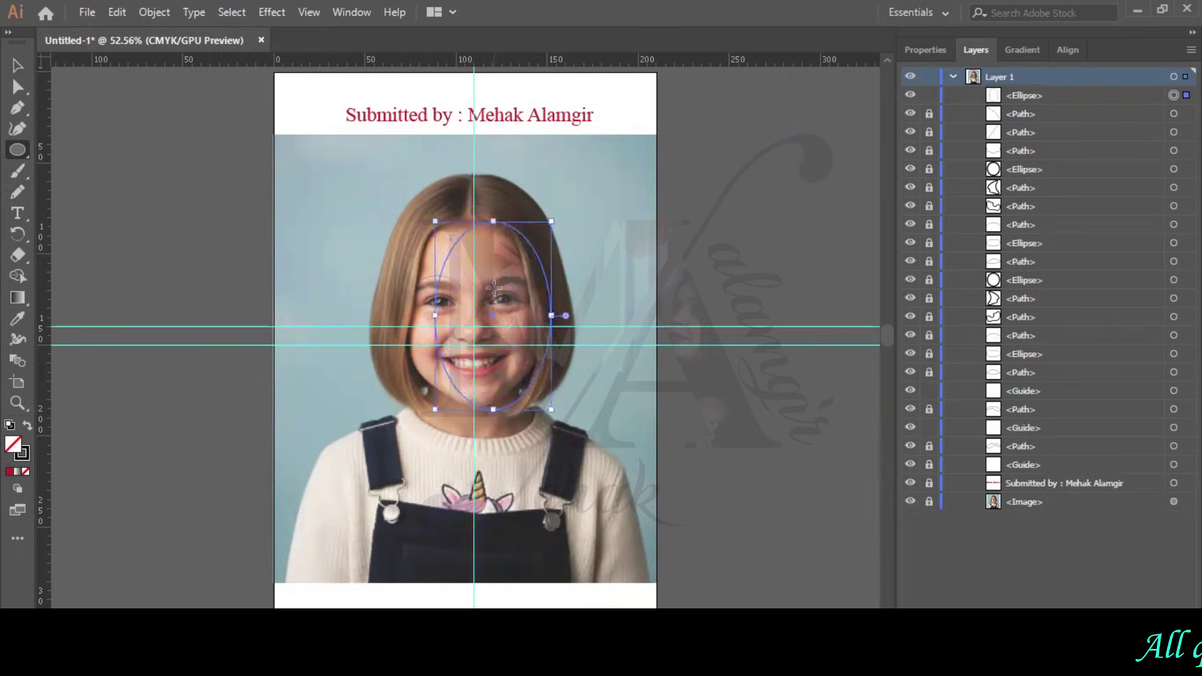
Move and stretch the ellipse to fit the face outline, about 77 mm wide and 107 mm high, centred on the vertical guide.
{"action": "left_click", "coordinate": [486, 307]}
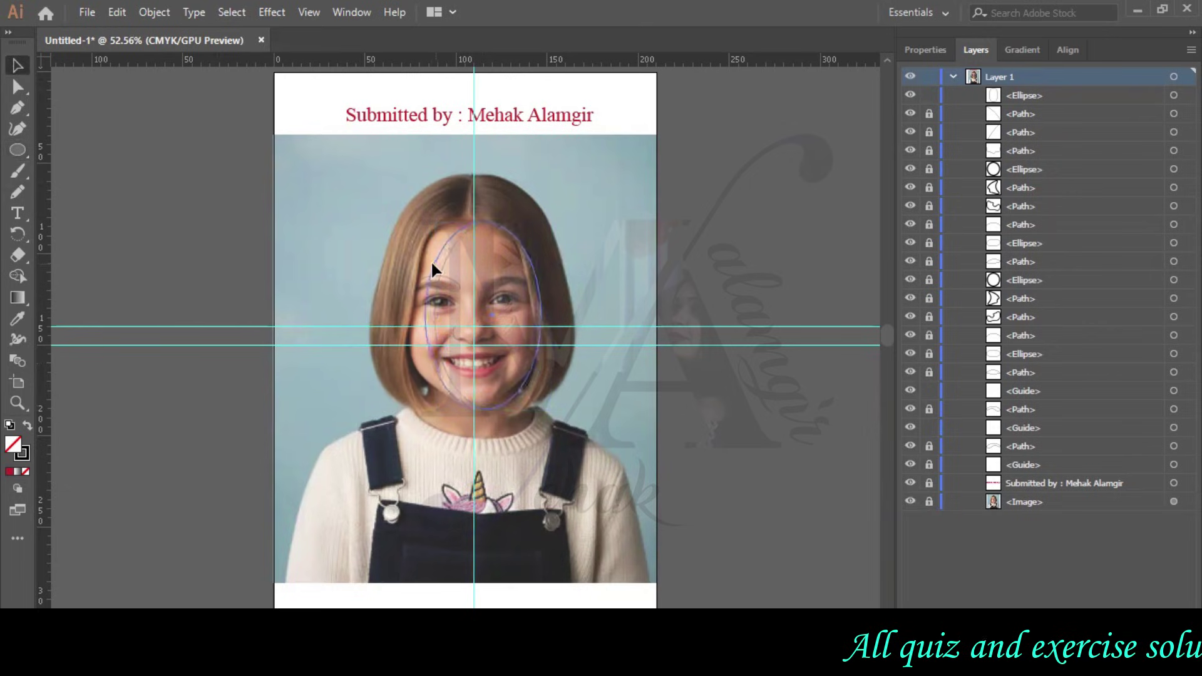
{"action": "left_click_drag", "start_coordinate": [528, 307], "coordinate": [541, 323]}
{"action": "left_click_drag", "start_coordinate": [475, 401], "coordinate": [477, 406]}
{"action": "left_click_drag", "start_coordinate": [406, 313], "coordinate": [399, 313]}
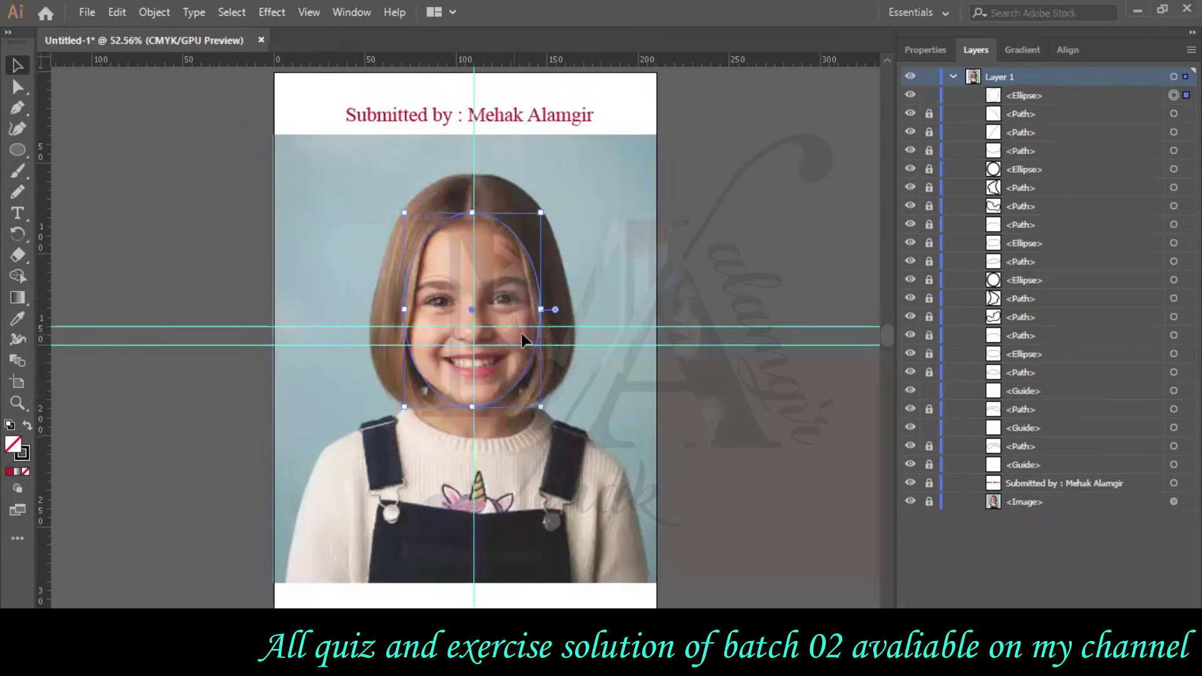
{"action": "left_click_drag", "start_coordinate": [541, 315], "coordinate": [546, 316]}
{"action": "left_click", "coordinate": [591, 254]}
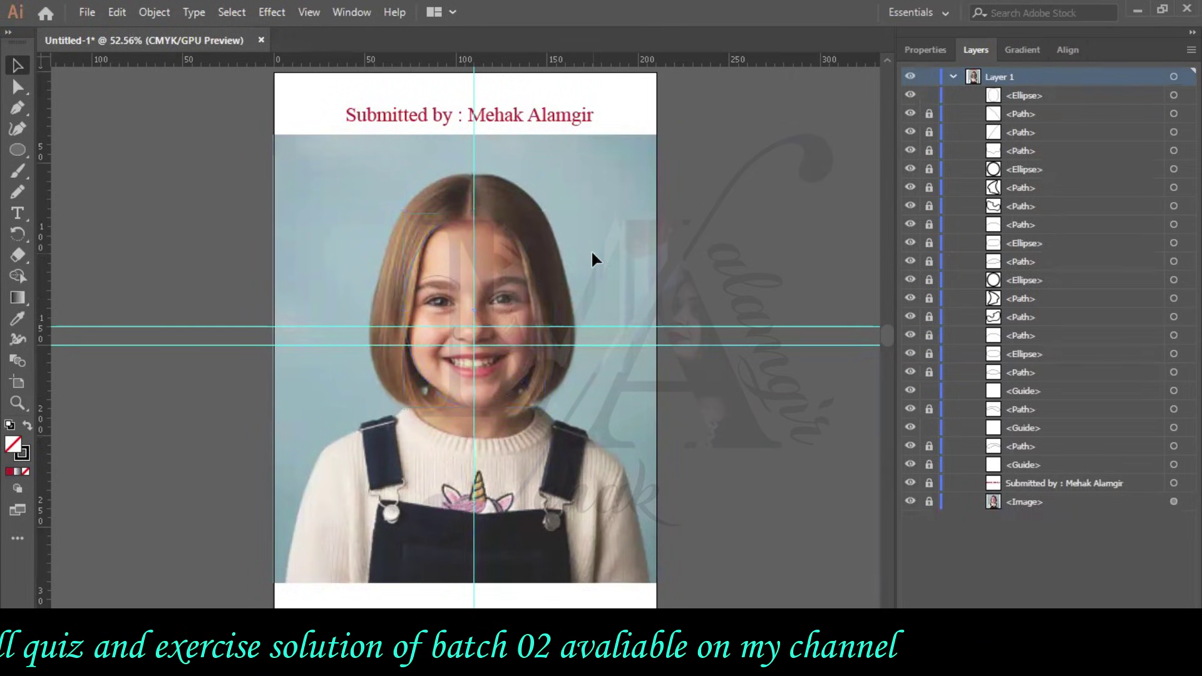
Try a 1 pt stroke on the face ellipse, and set it back to 0.5 pt.
{"action": "left_click", "coordinate": [537, 268]}
{"action": "left_click", "coordinate": [926, 50]}
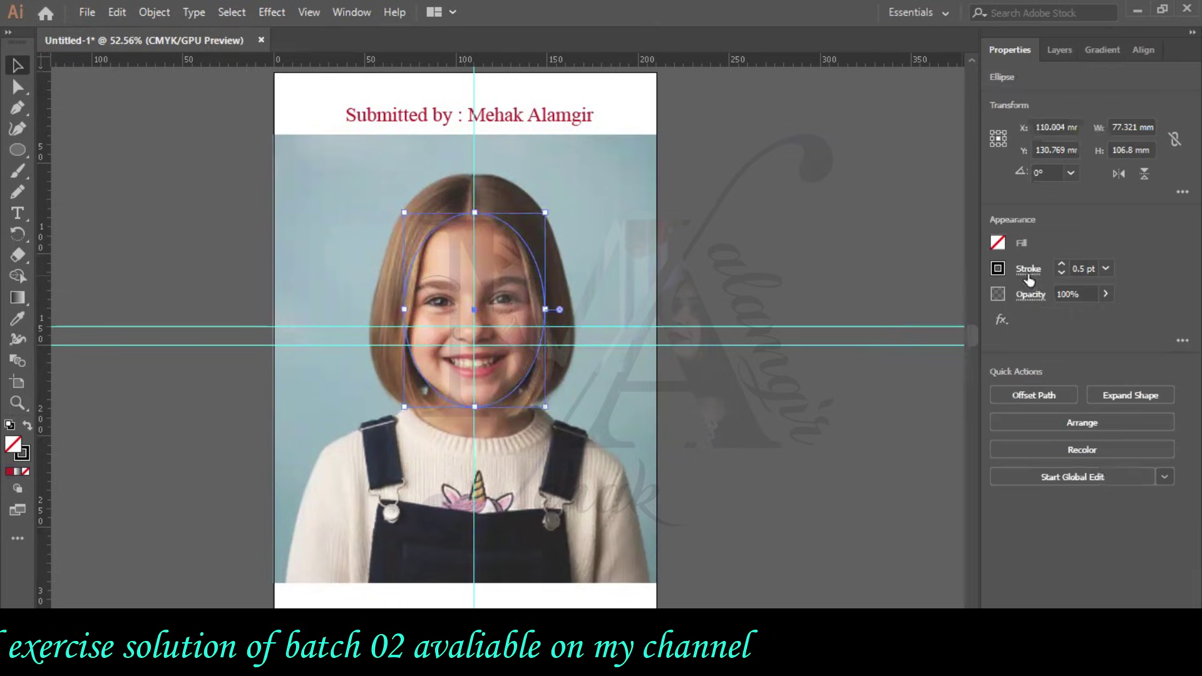
{"action": "left_click", "coordinate": [1063, 264]}
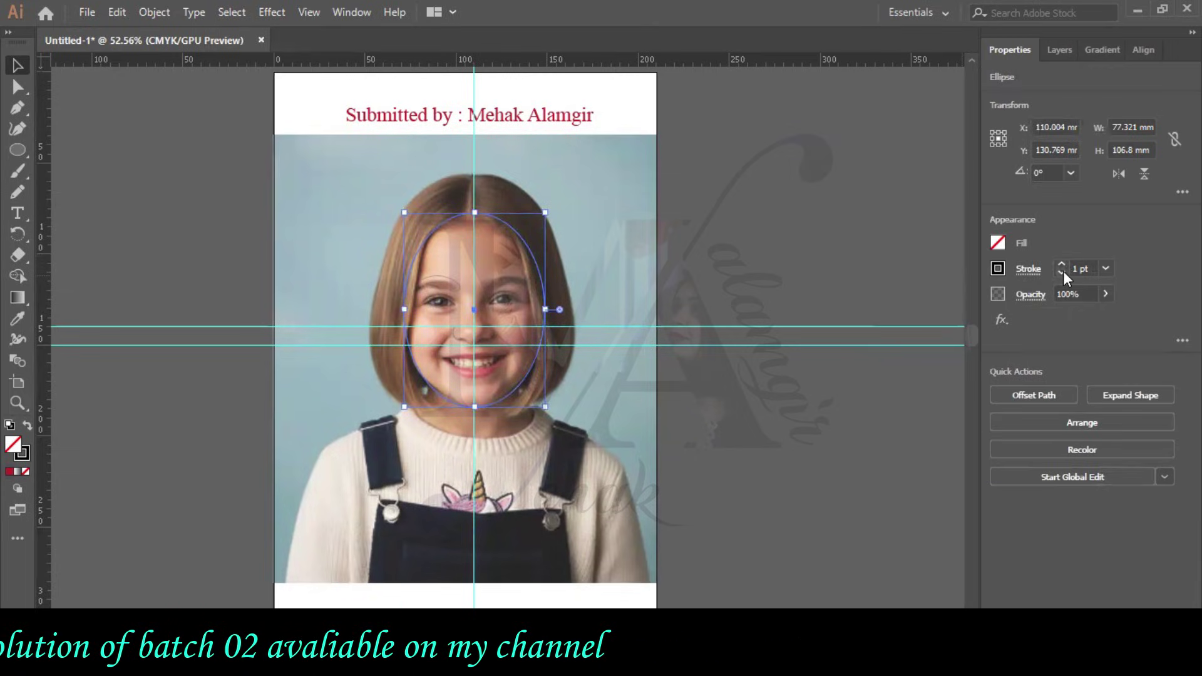
{"action": "left_click", "coordinate": [448, 254]}
{"action": "left_click", "coordinate": [537, 263]}
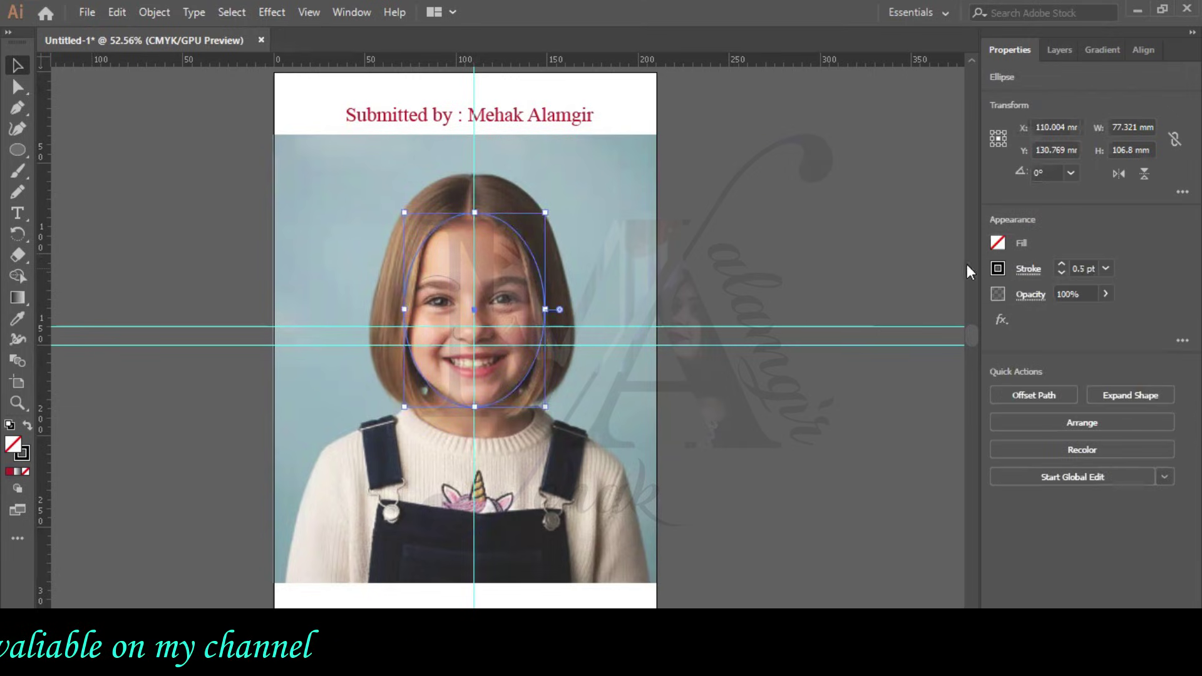
{"action": "left_click", "coordinate": [712, 266]}
Hide the photo briefly to check the traced face outline and features, and show it again.
{"action": "left_click", "coordinate": [1052, 50]}
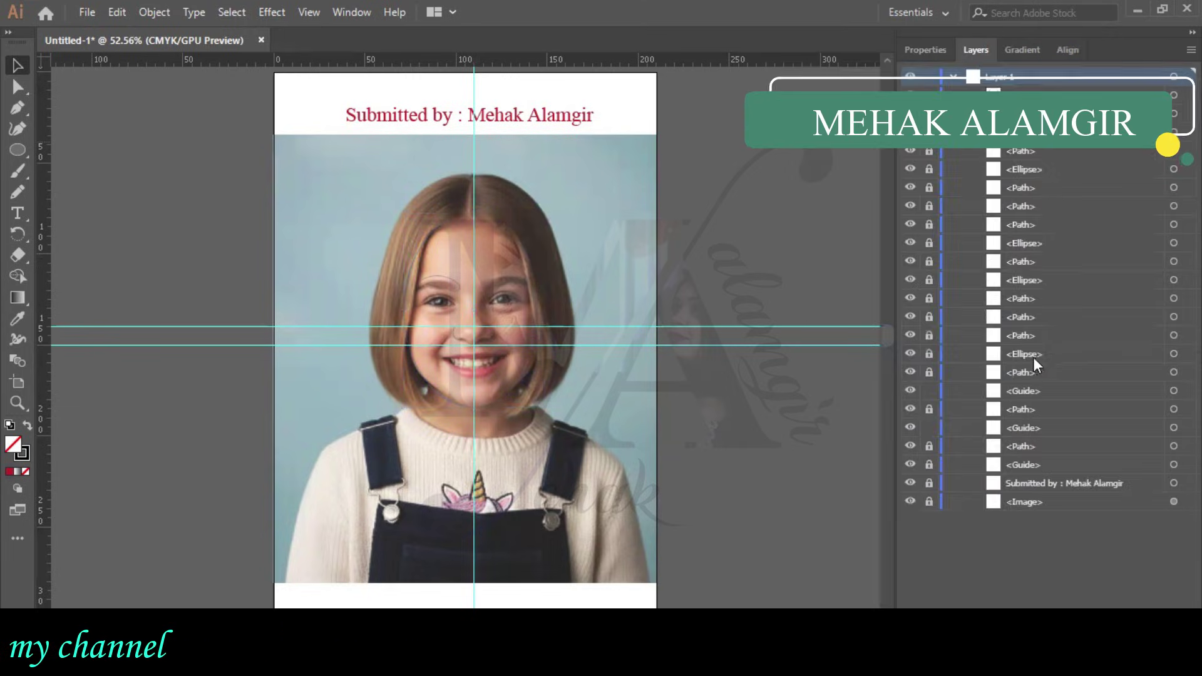
{"action": "left_click", "coordinate": [910, 502]}
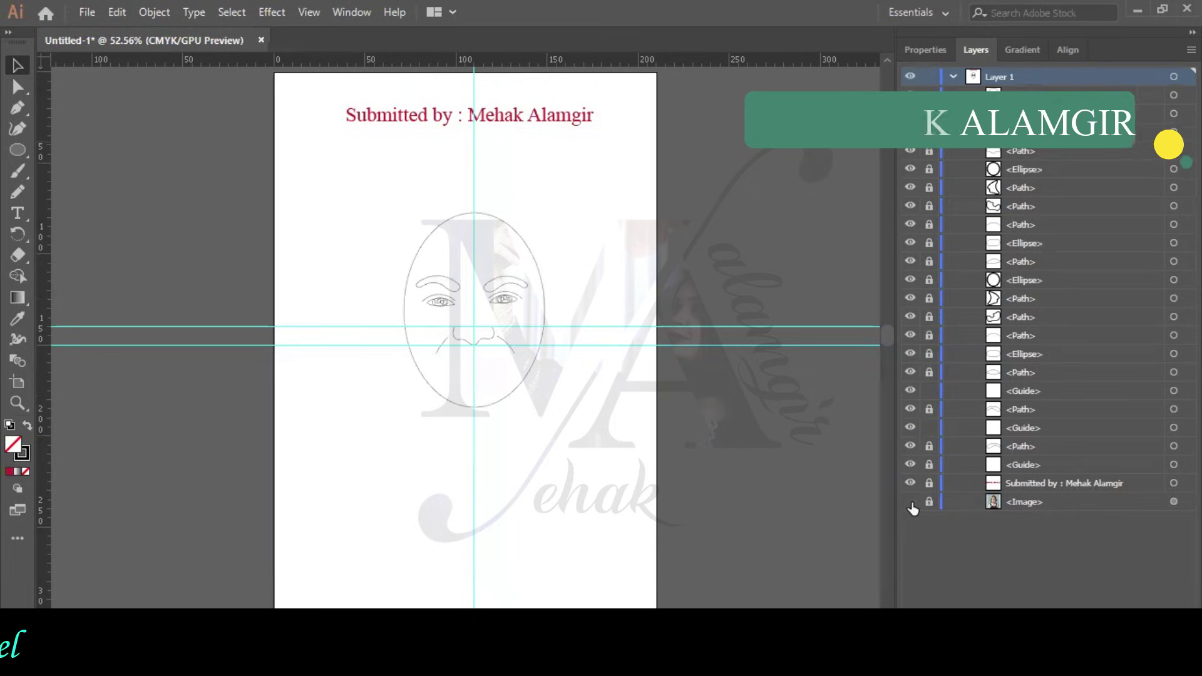
{"action": "left_click", "coordinate": [910, 502]}
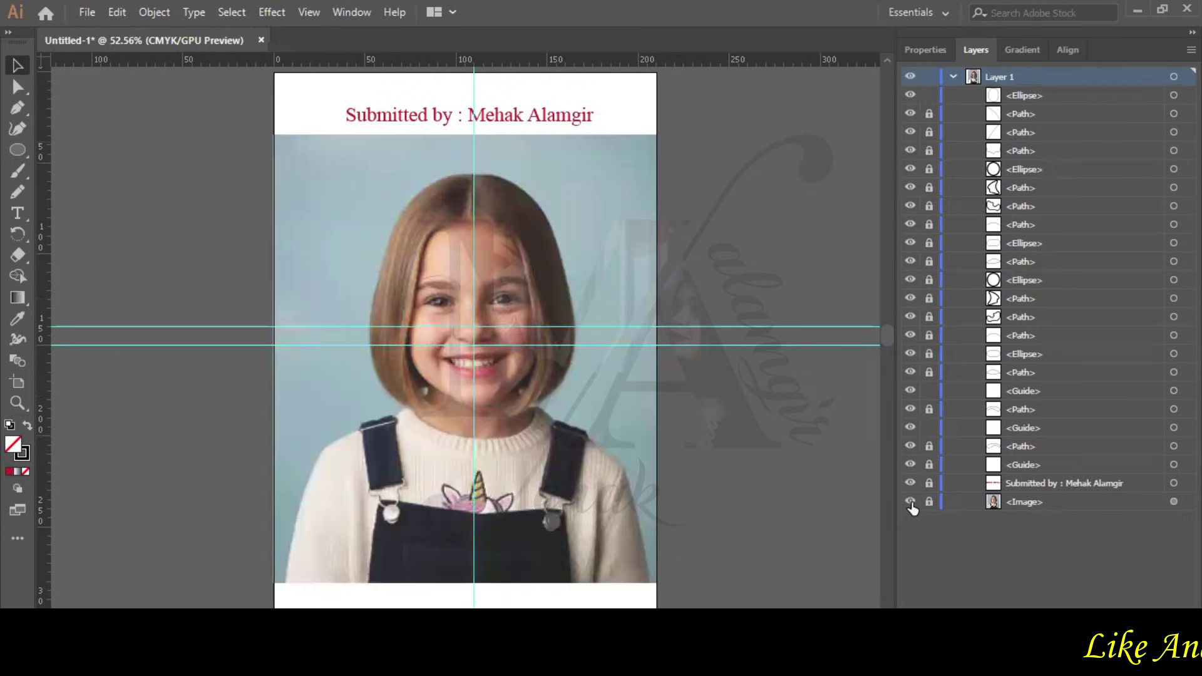
Hide the photo, capture a screenshot of the traced face with the Snipping Tool, switch to Word and paste it into the document.
{"action": "left_click", "coordinate": [910, 501]}
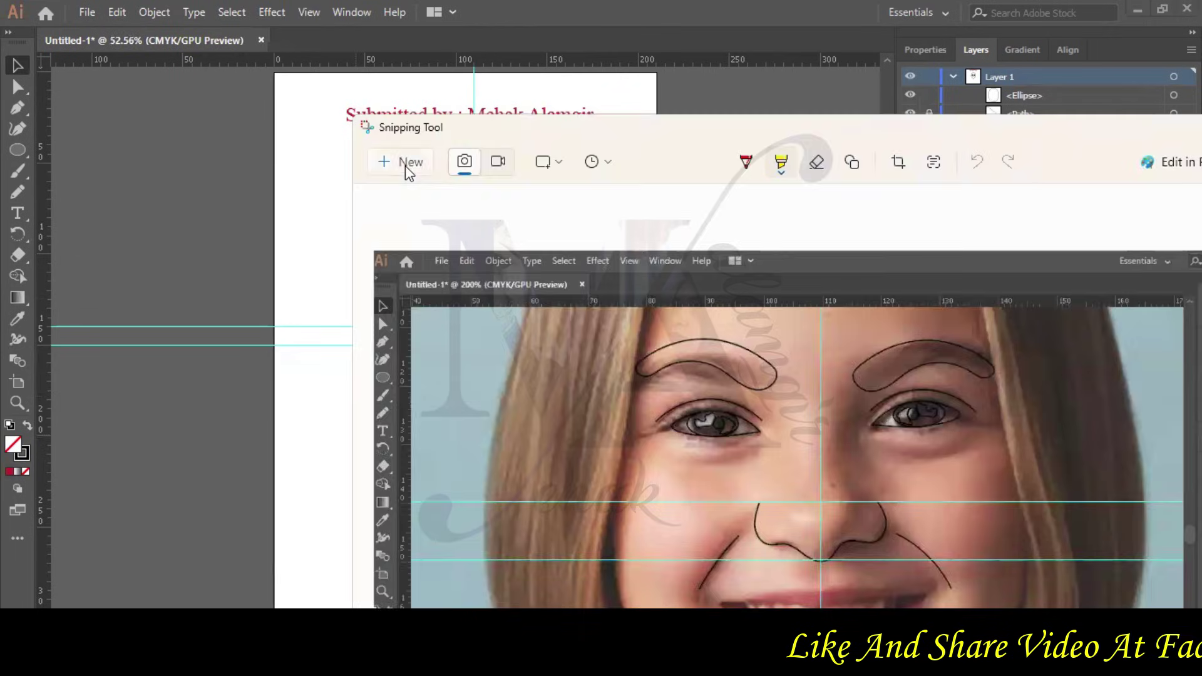
{"action": "key", "text": "super+shift+s"}
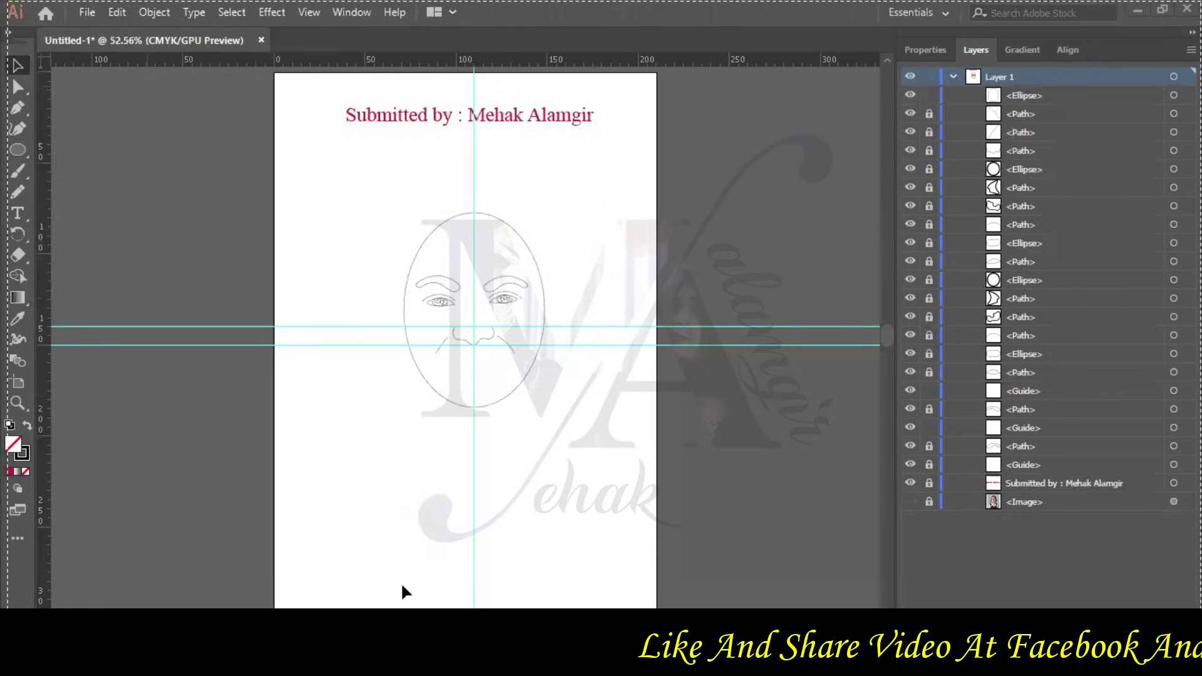
{"action": "key", "text": "alt+Tab"}
{"action": "key", "text": "ctrl+v"}
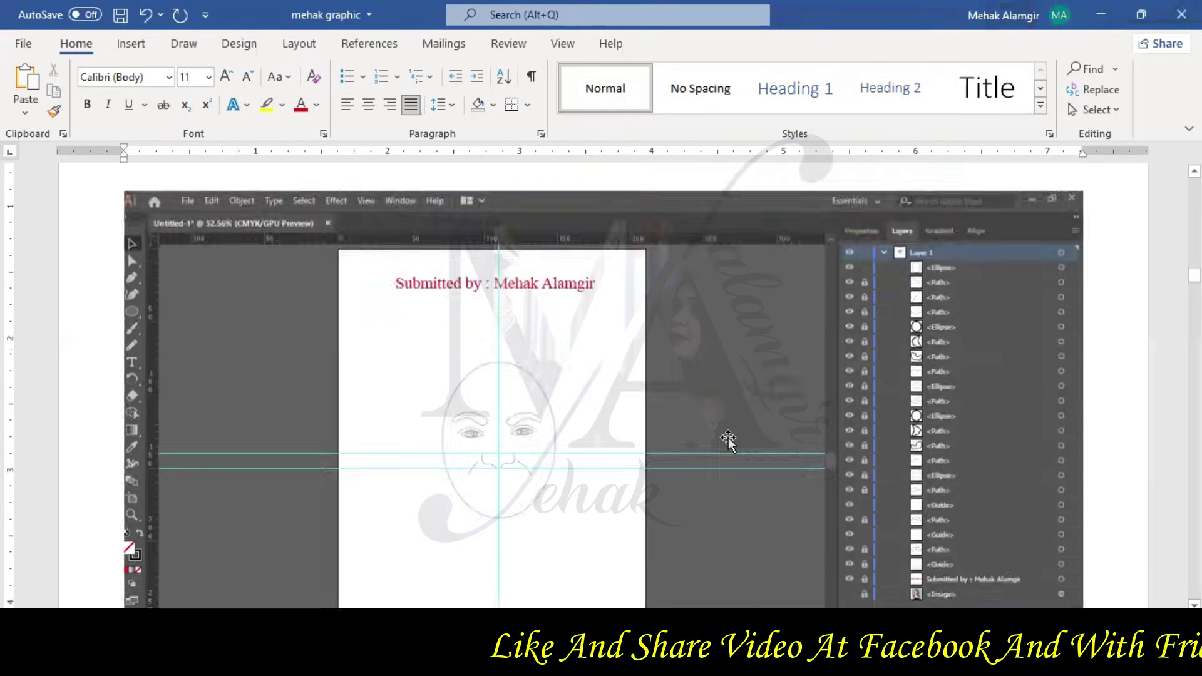
Crop the lower edge of the pasted screenshot to a height of 3.65" and start a new line below it.
{"action": "left_click", "coordinate": [583, 188]}
{"action": "left_click", "coordinate": [687, 43]}
{"action": "left_click", "coordinate": [1052, 88]}
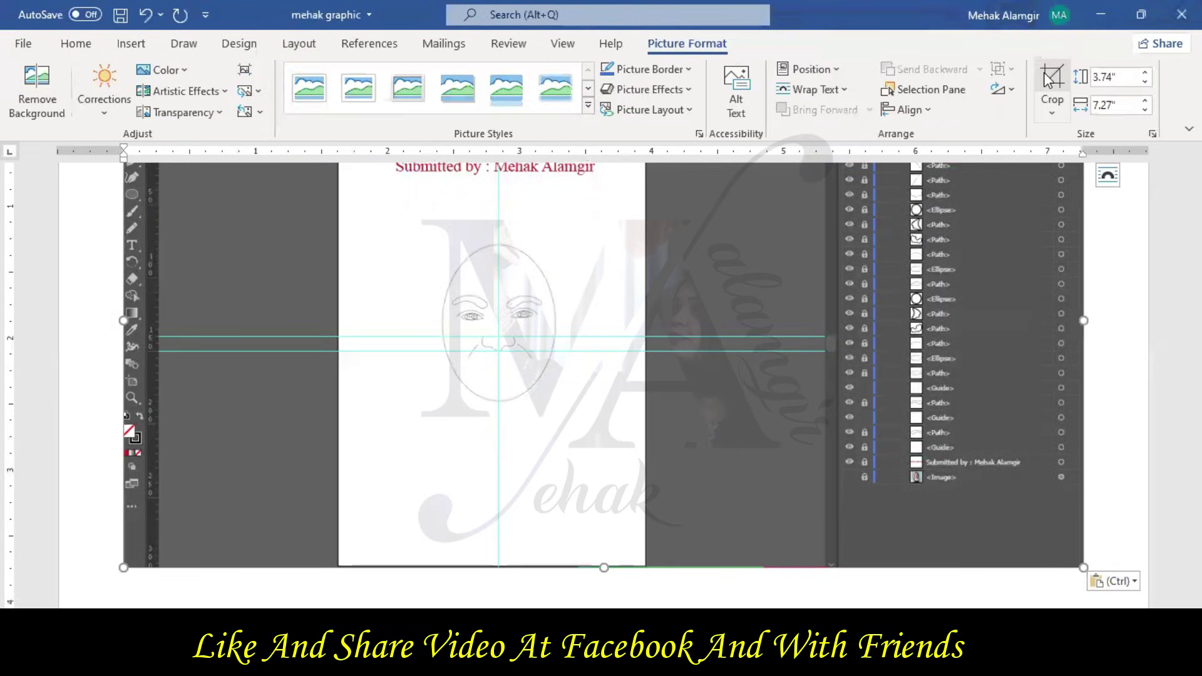
{"action": "left_click_drag", "start_coordinate": [604, 565], "coordinate": [604, 554]}
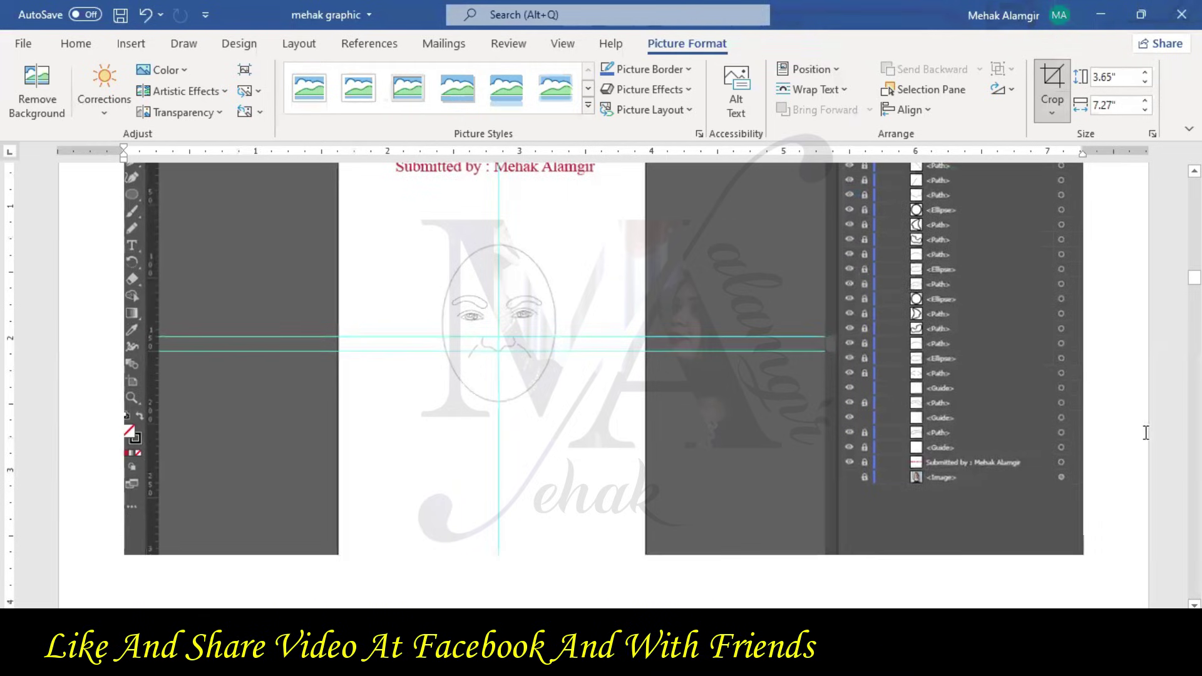
{"action": "left_click", "coordinate": [1159, 517]}
{"action": "key", "text": "Return"}
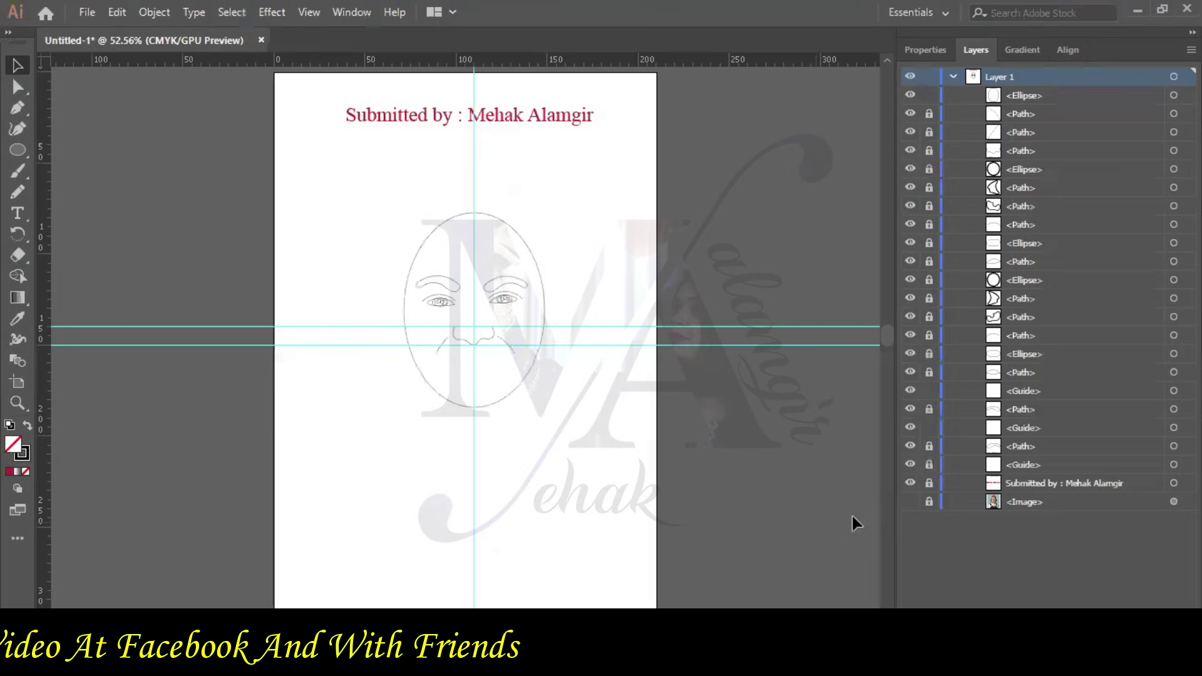
Switch back to Illustrator, show the photo again and trace the neck outline with the Pencil tool, about 67 mm wide and 30 mm high.
{"action": "left_click", "coordinate": [911, 503]}
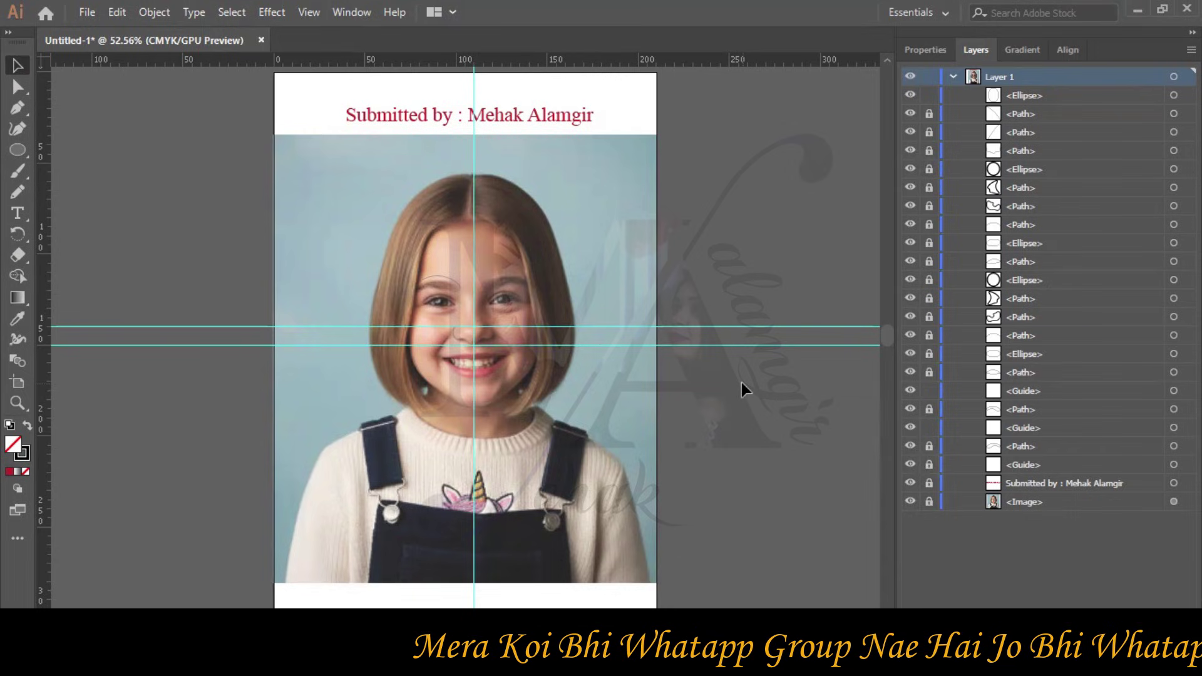
{"action": "key", "text": "ctrl+equal"}
{"action": "key", "text": "ctrl+equal"}
{"action": "key", "text": "ctrl+equal"}
{"action": "key", "text": "ctrl+equal"}
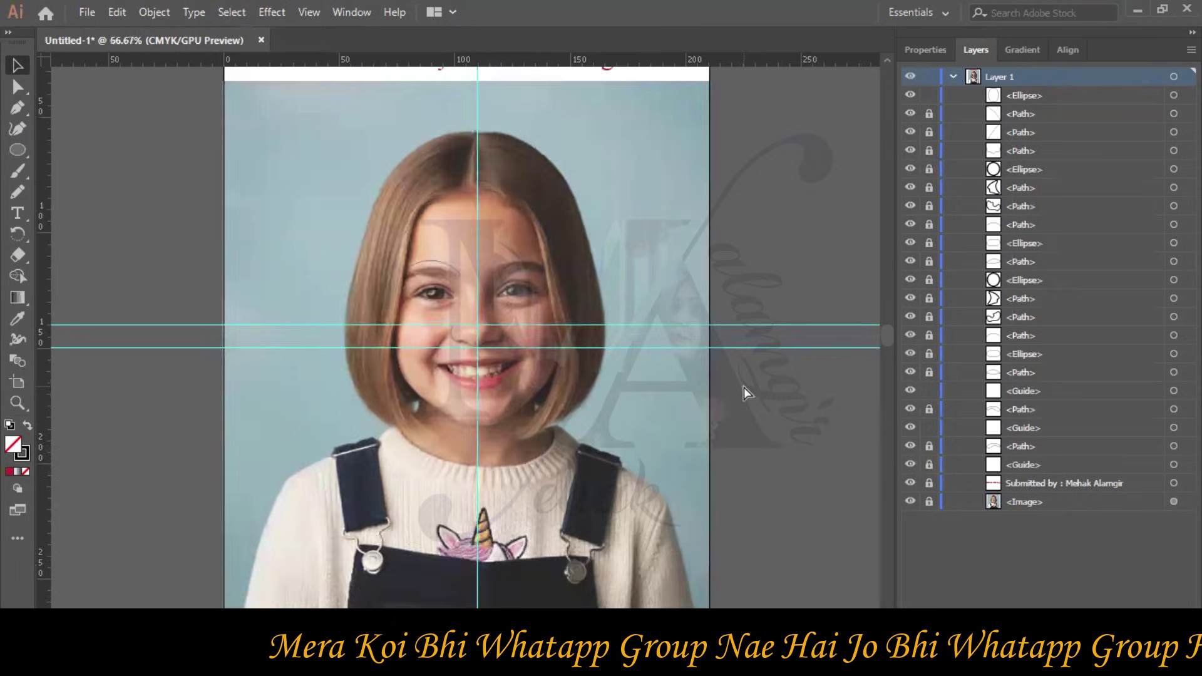
{"action": "scroll", "coordinate": [552, 400], "scroll_direction": "down", "scroll_amount": 5}
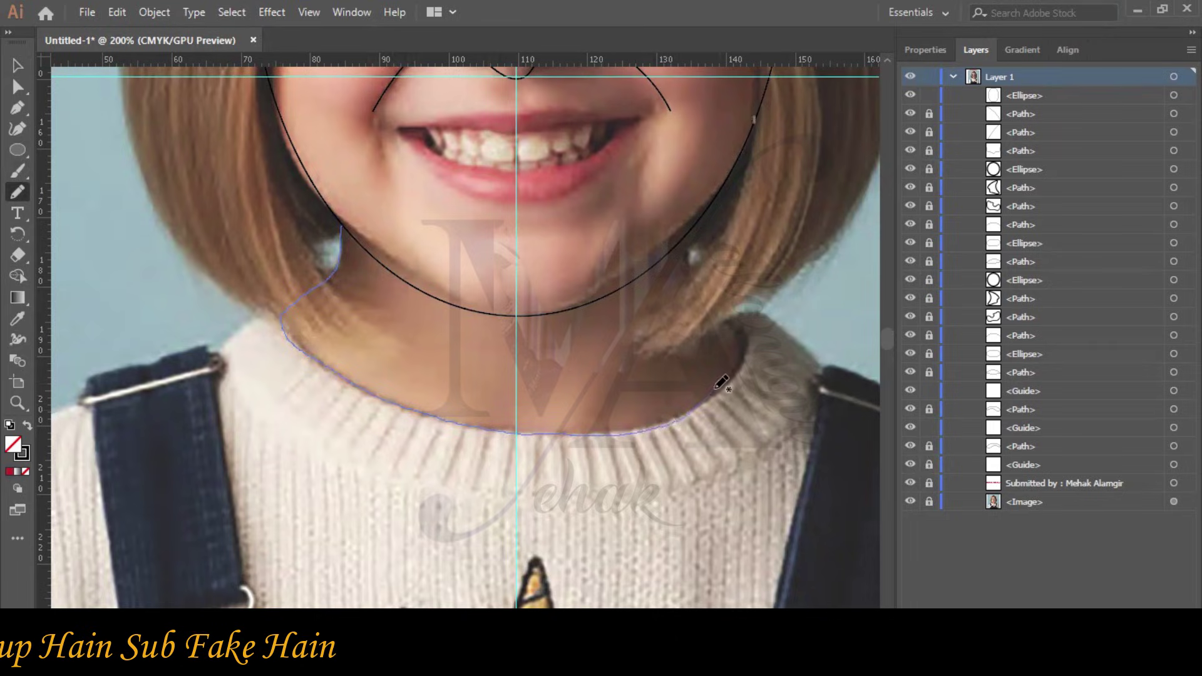
{"action": "mouse_move", "coordinate": [744, 352]}
{"action": "left_mouse_down"}
{"action": "mouse_move", "coordinate": [740, 316]}
{"action": "mouse_move", "coordinate": [706, 289]}
{"action": "left_mouse_up"}
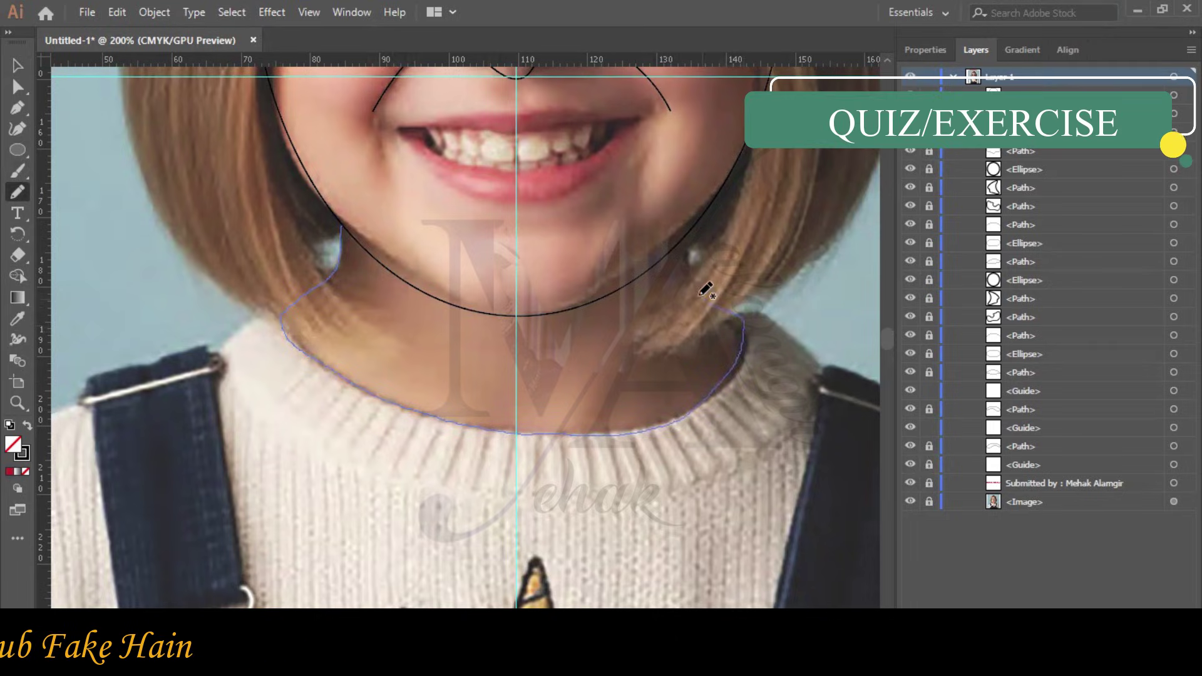
{"action": "left_click_drag", "start_coordinate": [691, 244], "coordinate": [684, 240]}
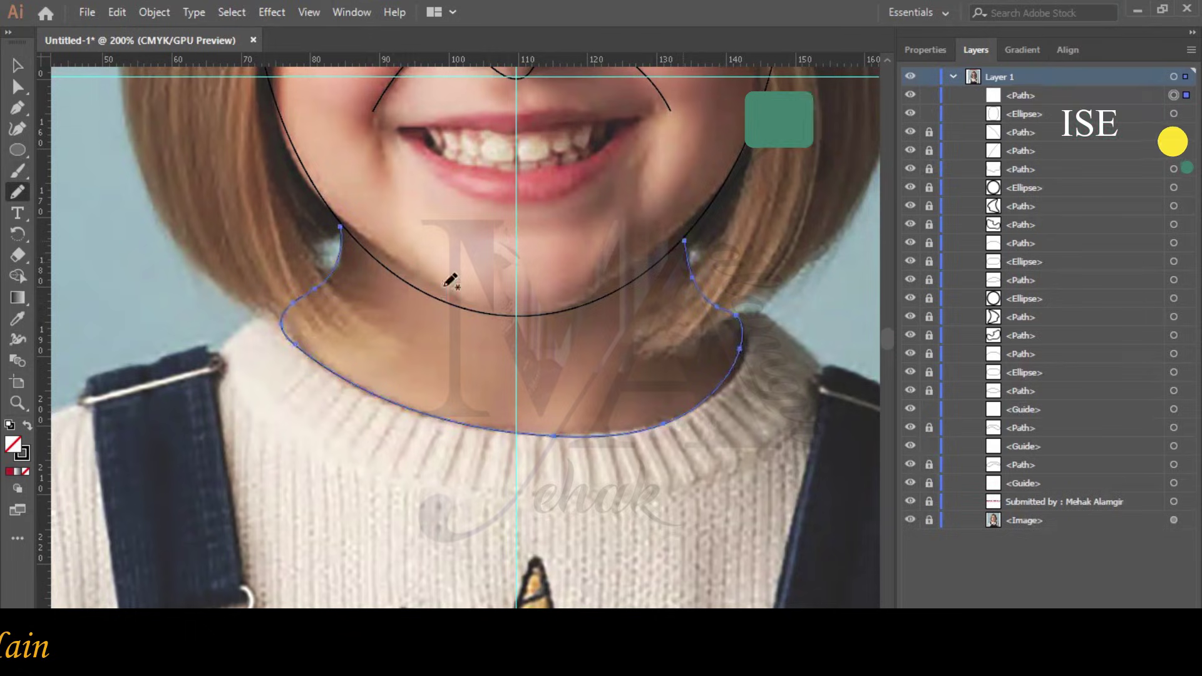
Stretch the neck path slightly wider and upward to the jaw line, about 67 mm wide and 32 mm high.
{"action": "left_click", "coordinate": [922, 50]}
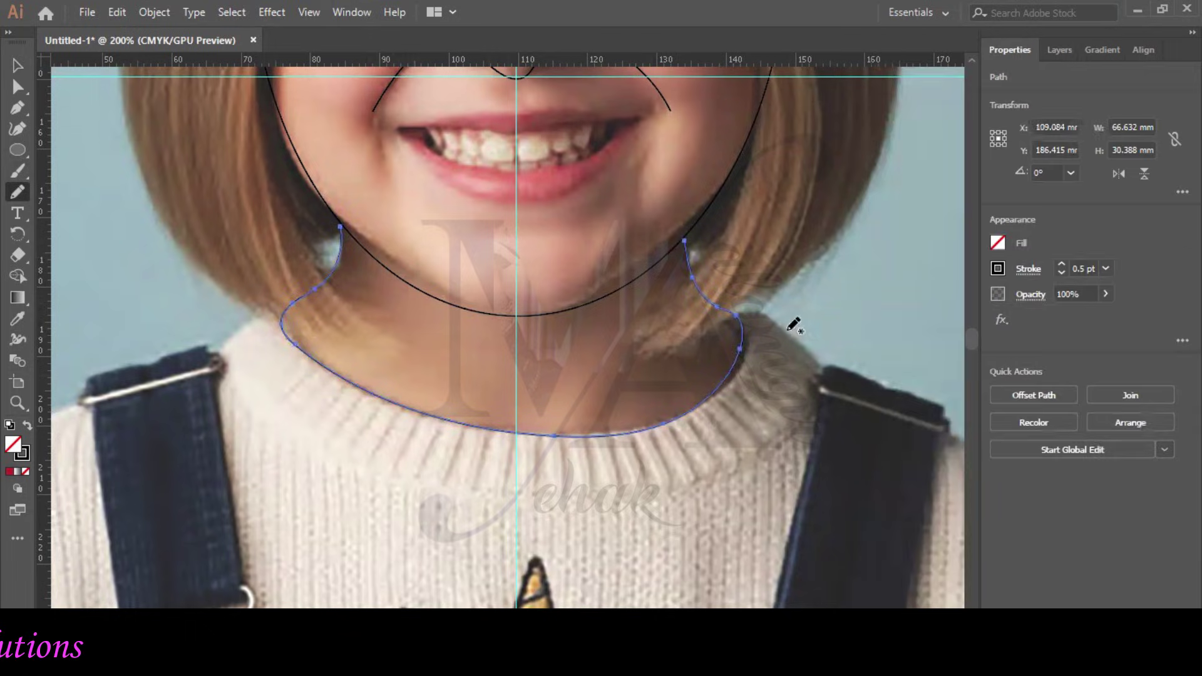
{"action": "left_click", "coordinate": [19, 65]}
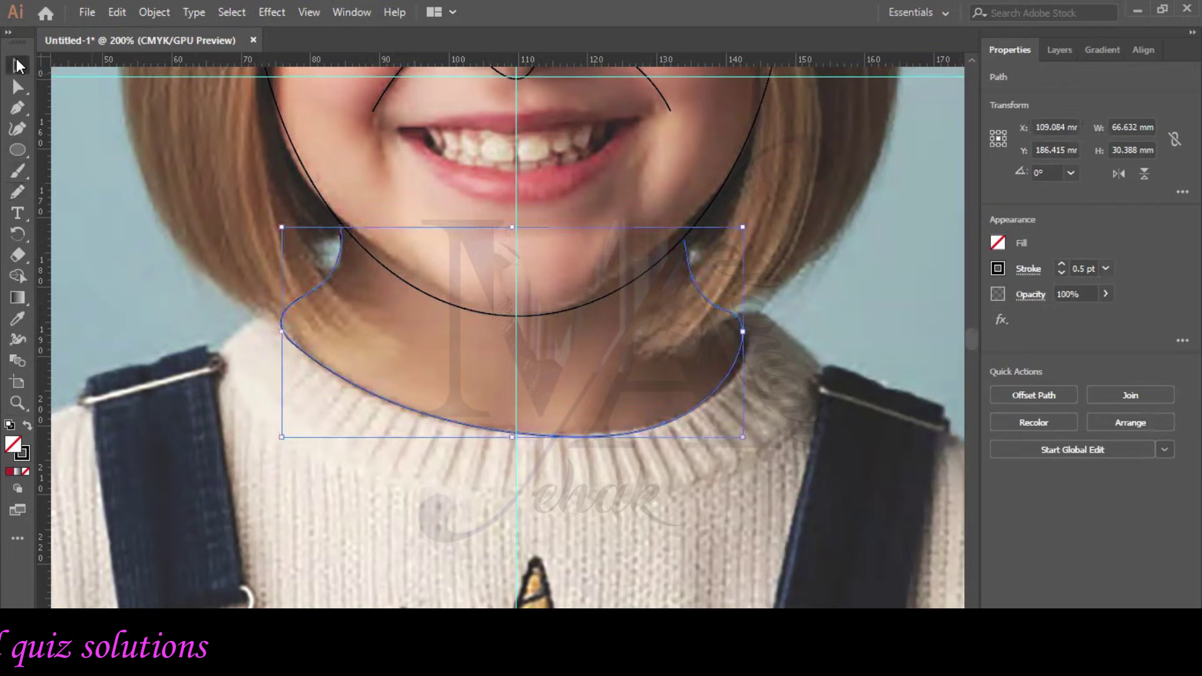
{"action": "left_click", "coordinate": [731, 489]}
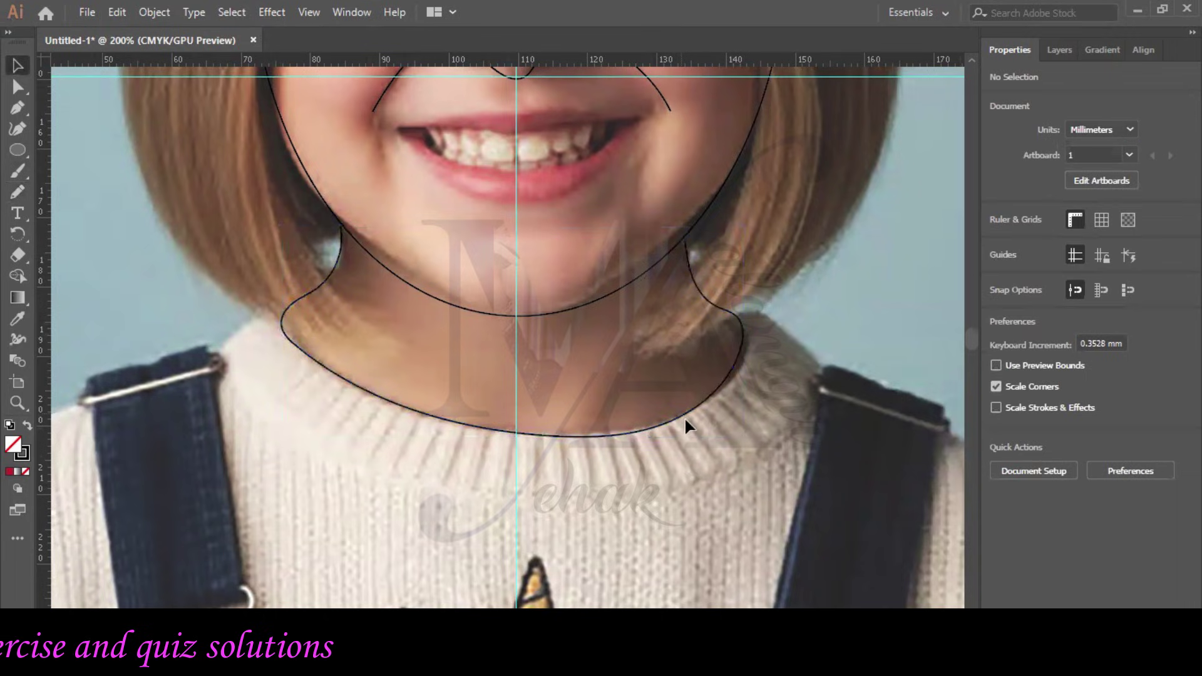
{"action": "left_click", "coordinate": [685, 422]}
{"action": "left_click_drag", "start_coordinate": [751, 330], "coordinate": [746, 335]}
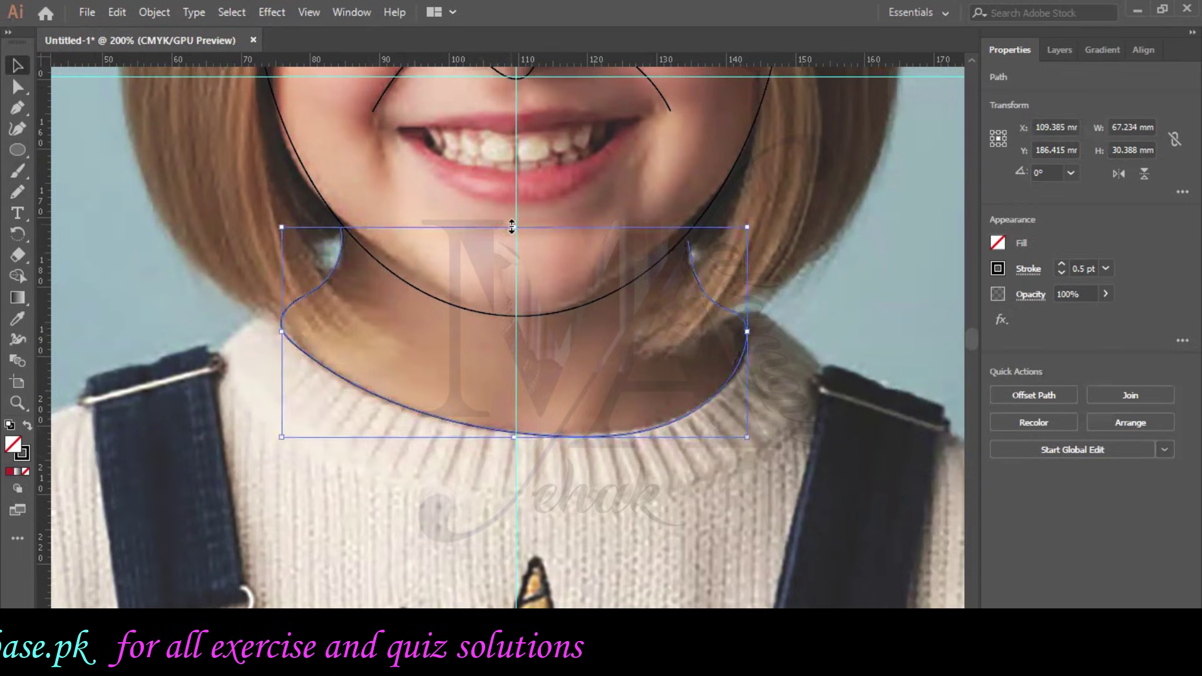
{"action": "left_click_drag", "start_coordinate": [512, 227], "coordinate": [511, 218]}
{"action": "left_click", "coordinate": [765, 229]}
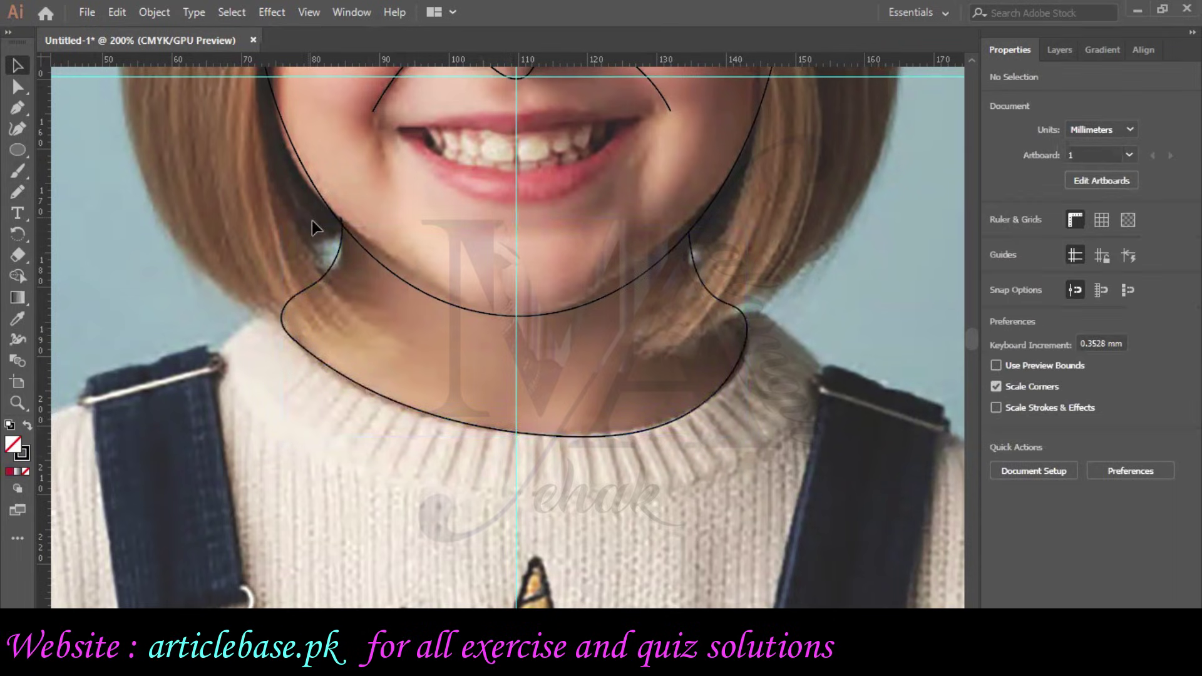
Isolate the neck path, shift it slightly so its upper ends meet the face ellipse, and return to Layer 1.
{"action": "double_click", "coordinate": [340, 220]}
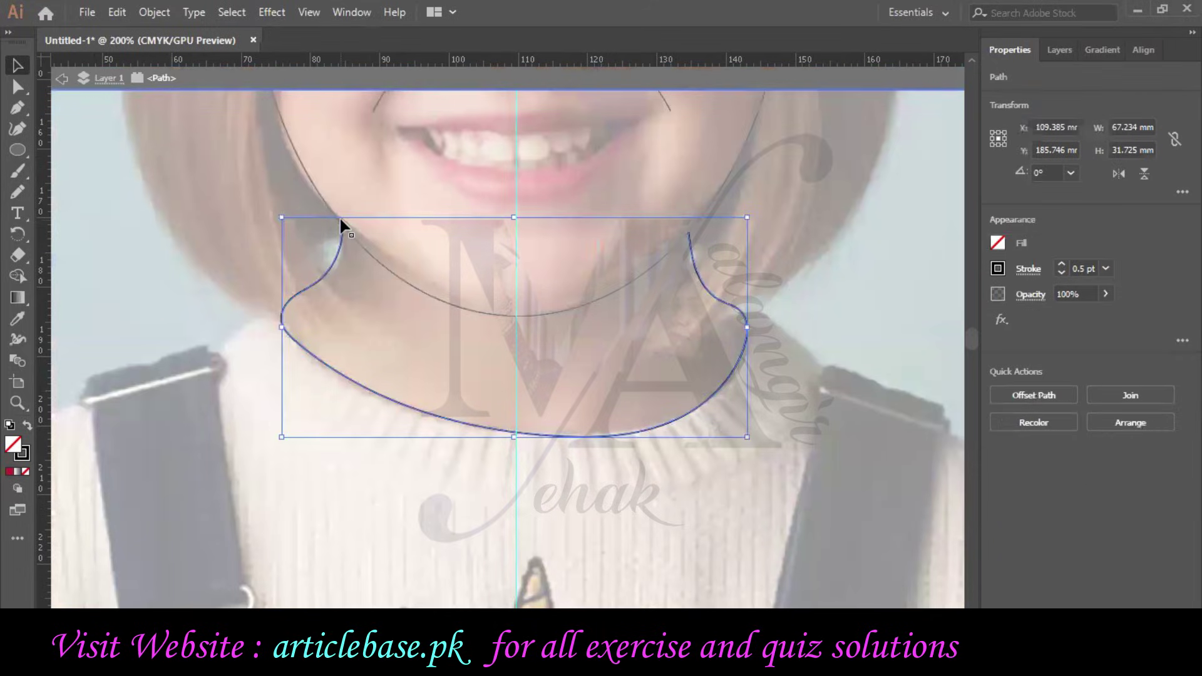
{"action": "left_click_drag", "start_coordinate": [339, 216], "coordinate": [341, 225]}
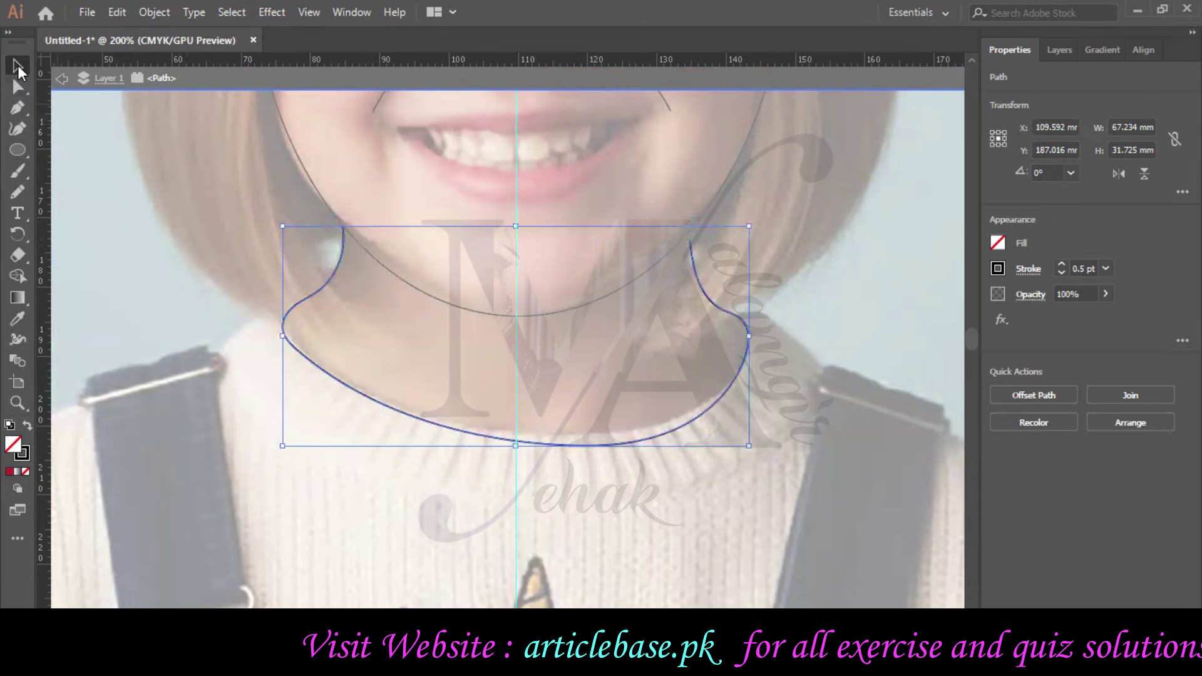
{"action": "left_click", "coordinate": [343, 220]}
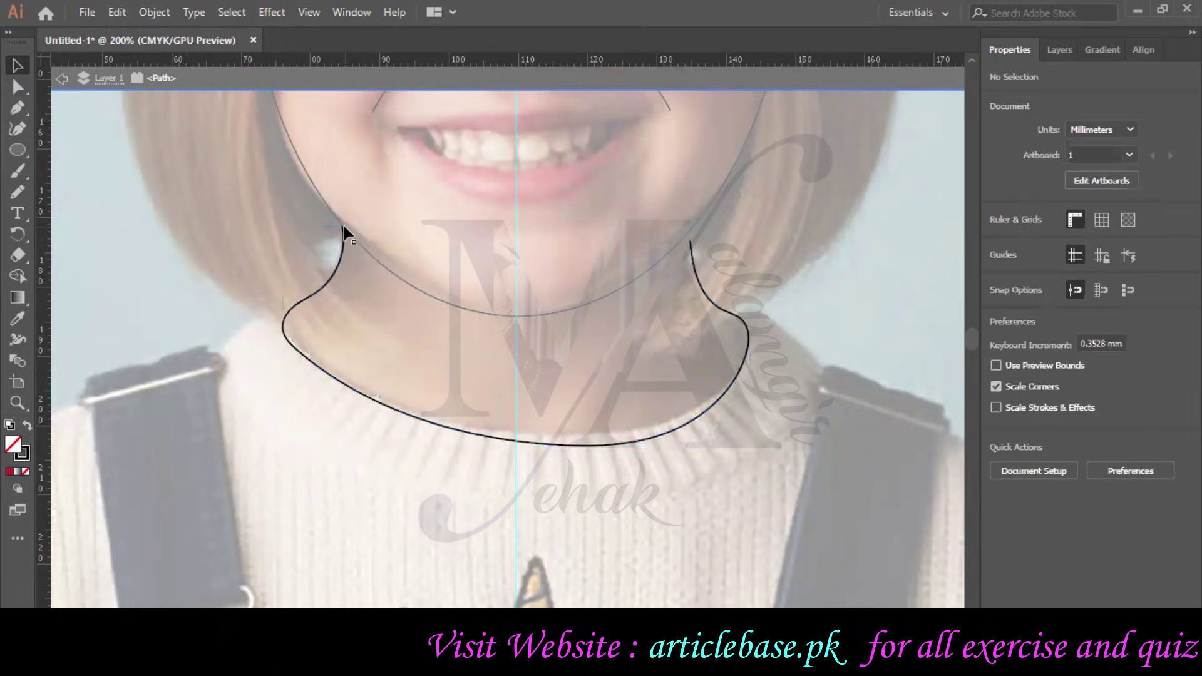
{"action": "left_click", "coordinate": [343, 227]}
{"action": "left_click_drag", "start_coordinate": [691, 240], "coordinate": [688, 231]}
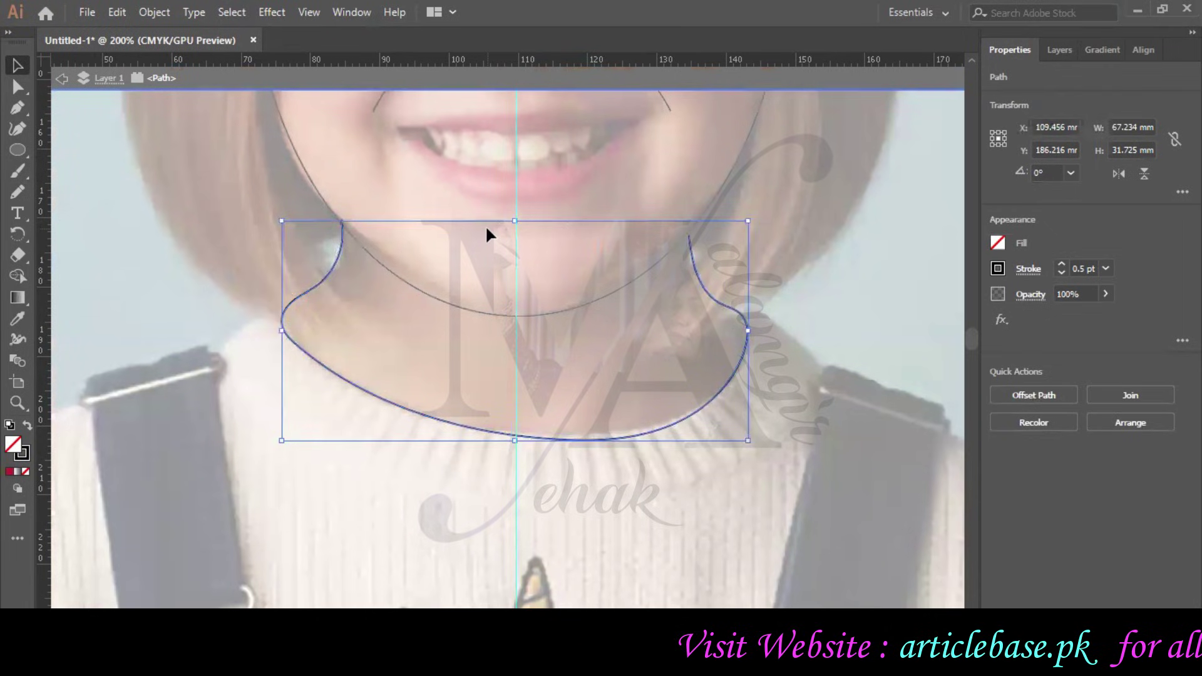
{"action": "left_click", "coordinate": [194, 240]}
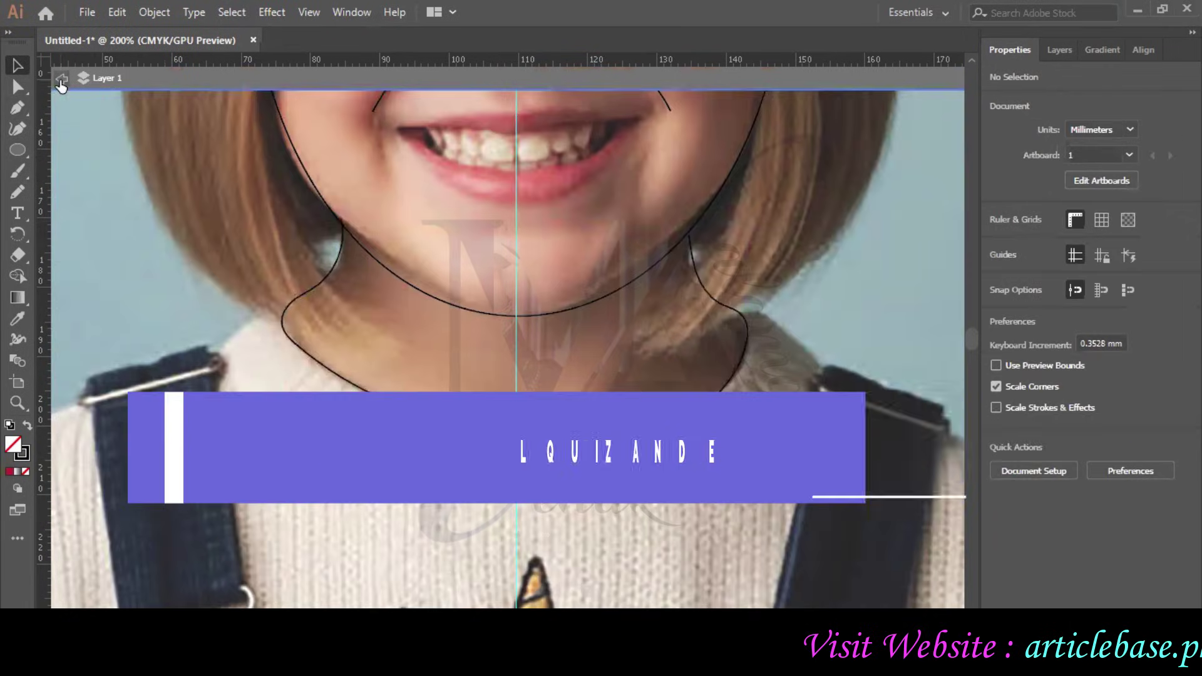
Trace the sweater collar below the neck with the Pencil tool, about 26 mm high, and stretch it slightly outward on both sides.
{"action": "scroll", "coordinate": [295, 359], "scroll_direction": "down", "scroll_amount": 3}
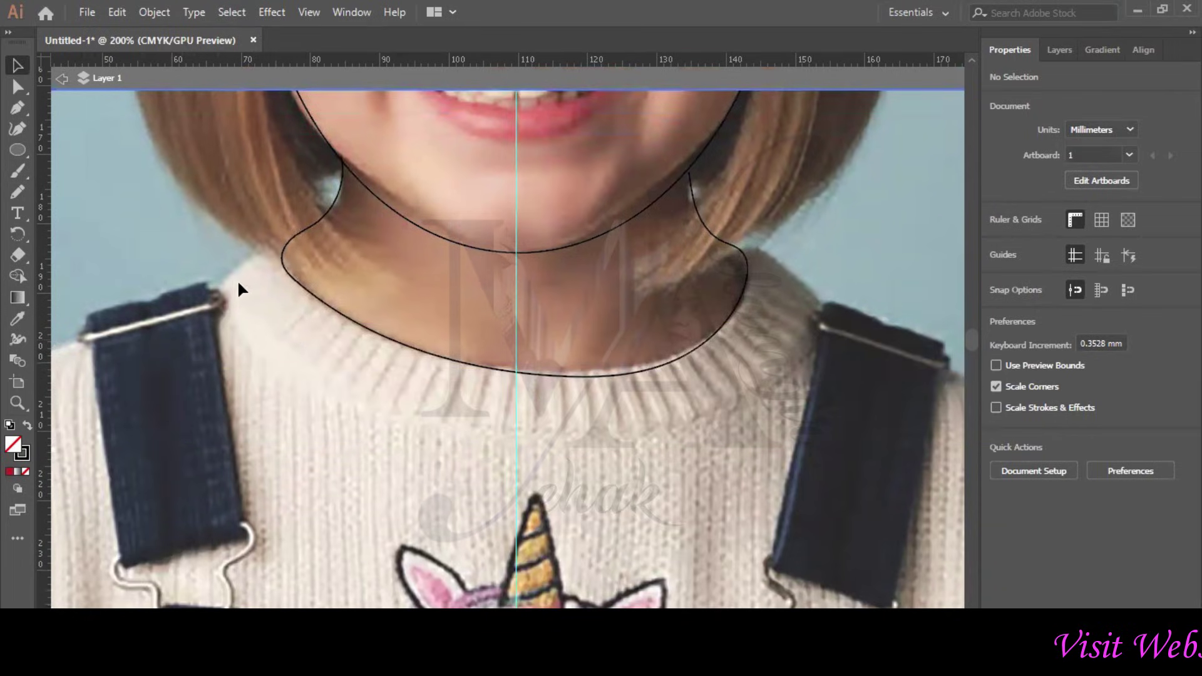
{"action": "left_click", "coordinate": [19, 194]}
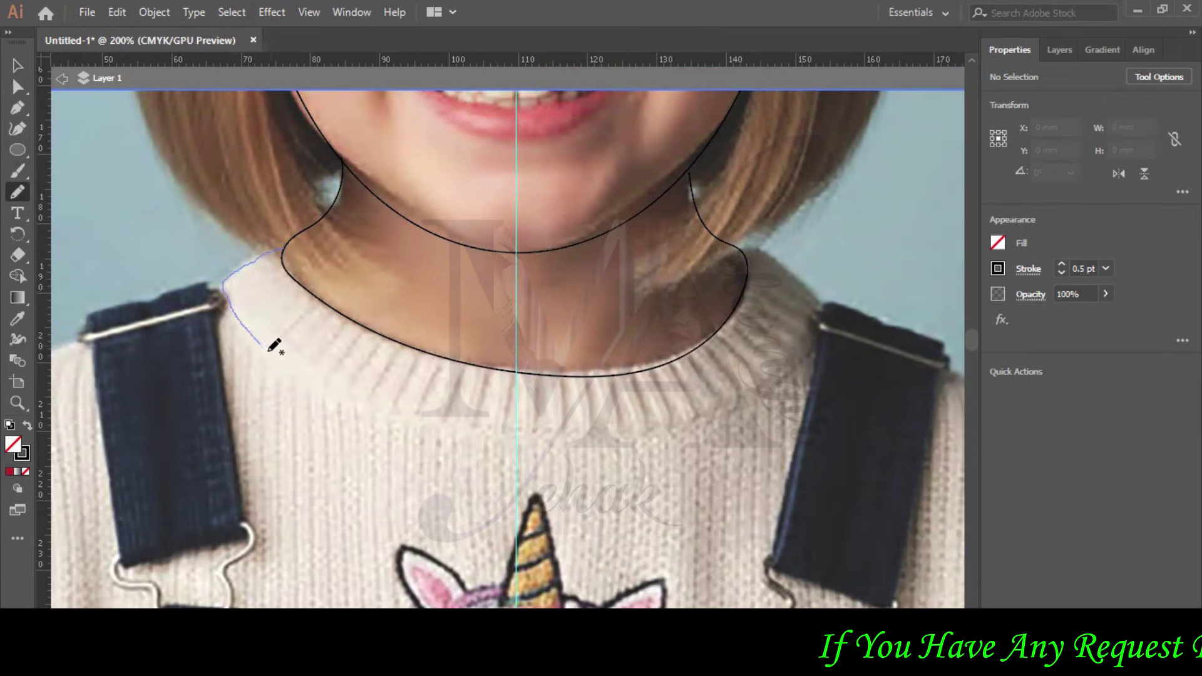
{"action": "mouse_move", "coordinate": [356, 402]}
{"action": "left_mouse_down"}
{"action": "mouse_move", "coordinate": [569, 431]}
{"action": "mouse_move", "coordinate": [637, 429]}
{"action": "mouse_move", "coordinate": [721, 406]}
{"action": "mouse_move", "coordinate": [788, 374]}
{"action": "mouse_move", "coordinate": [818, 315]}
{"action": "mouse_move", "coordinate": [816, 291]}
{"action": "mouse_move", "coordinate": [742, 249]}
{"action": "left_mouse_up"}
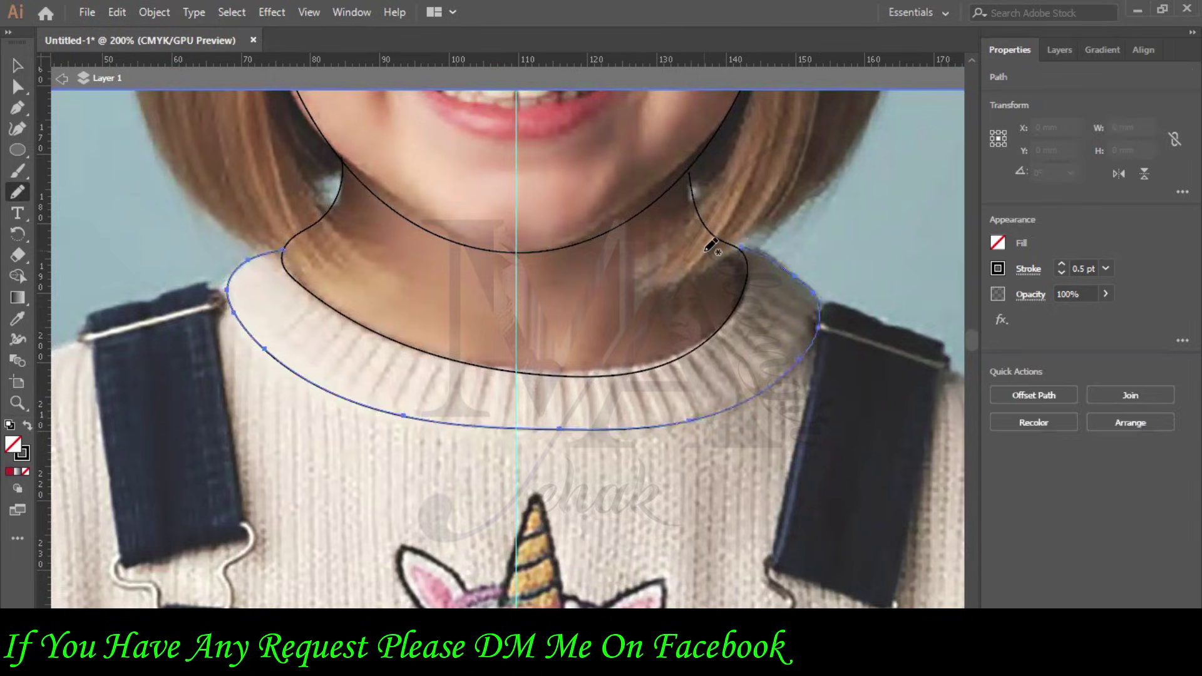
{"action": "key", "text": "v"}
{"action": "left_click_drag", "start_coordinate": [820, 338], "coordinate": [823, 339]}
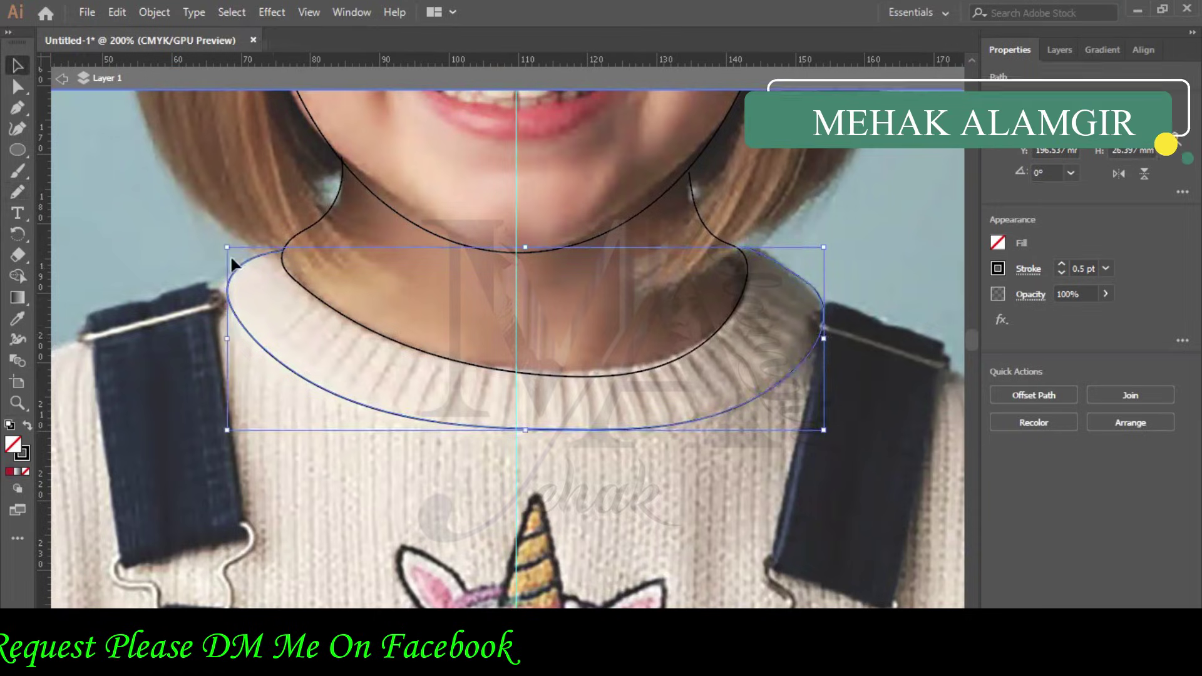
{"action": "left_click_drag", "start_coordinate": [227, 339], "coordinate": [223, 335]}
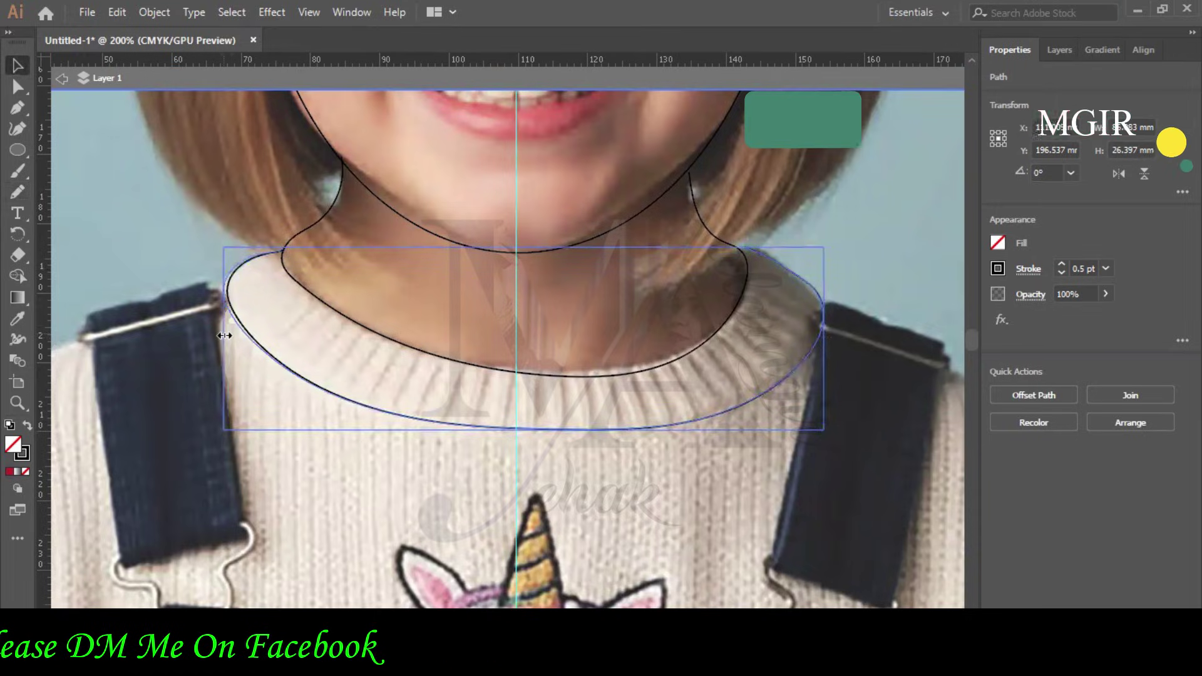
Deselect the collar, capture a screenshot of the traced neck and collar, switch to Word and paste it below the previous one.
{"action": "left_click", "coordinate": [188, 230]}
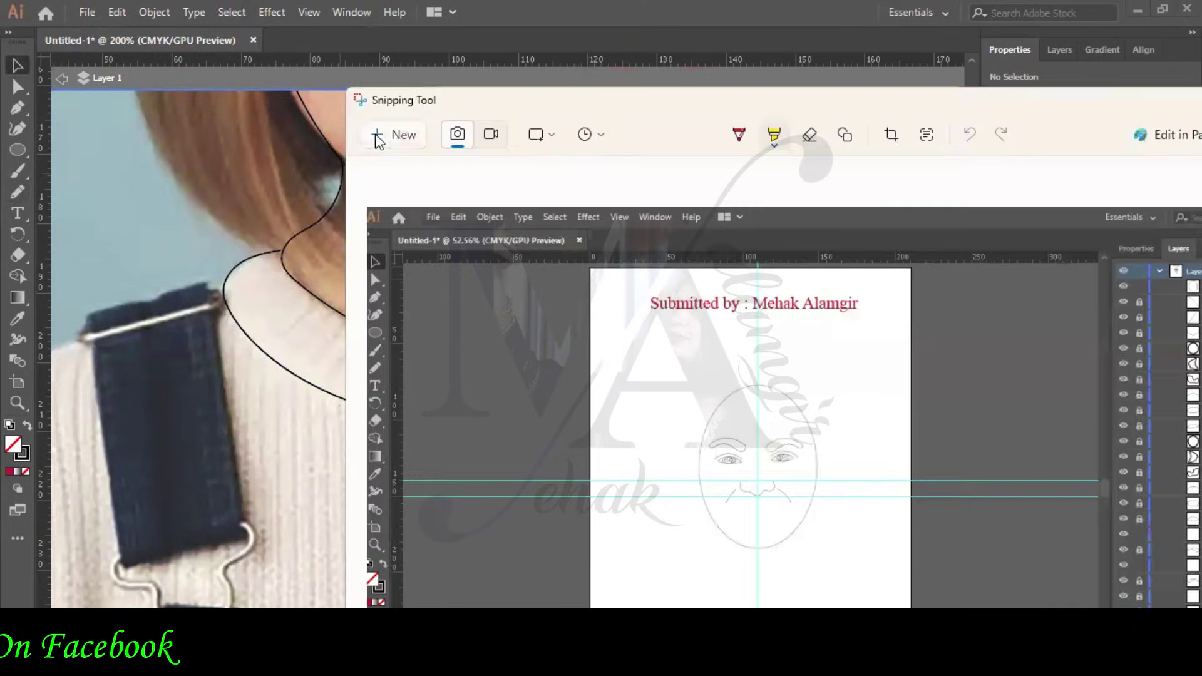
{"action": "left_click", "coordinate": [394, 135]}
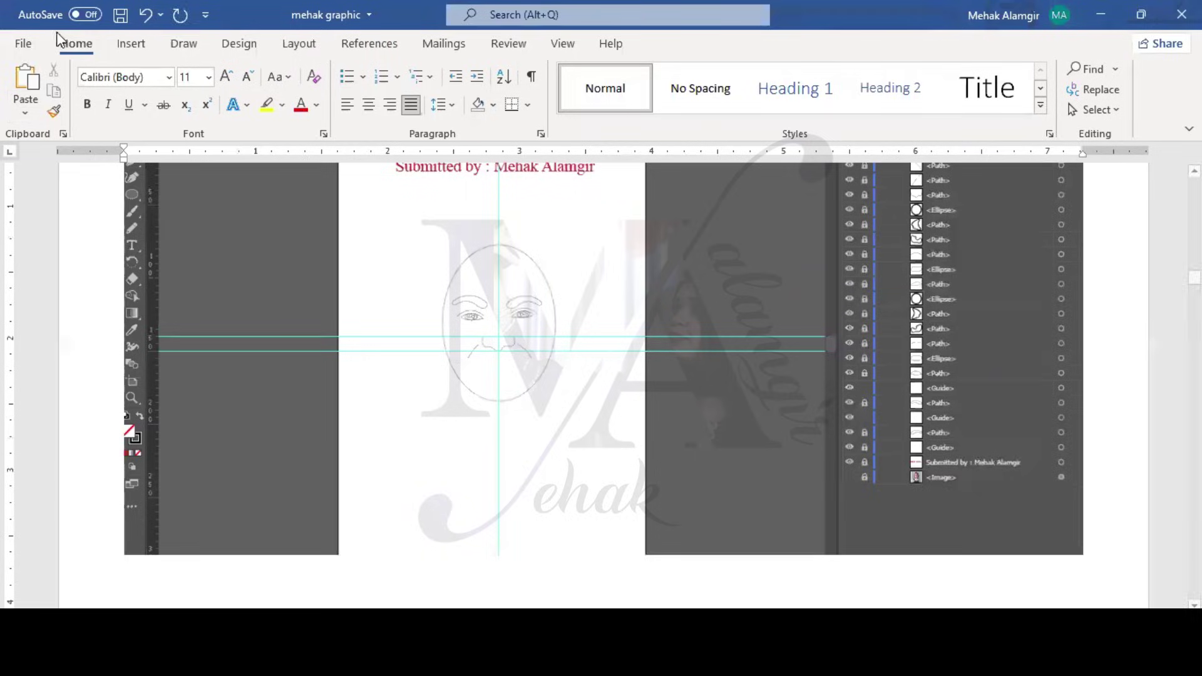
{"action": "left_click", "coordinate": [25, 68]}
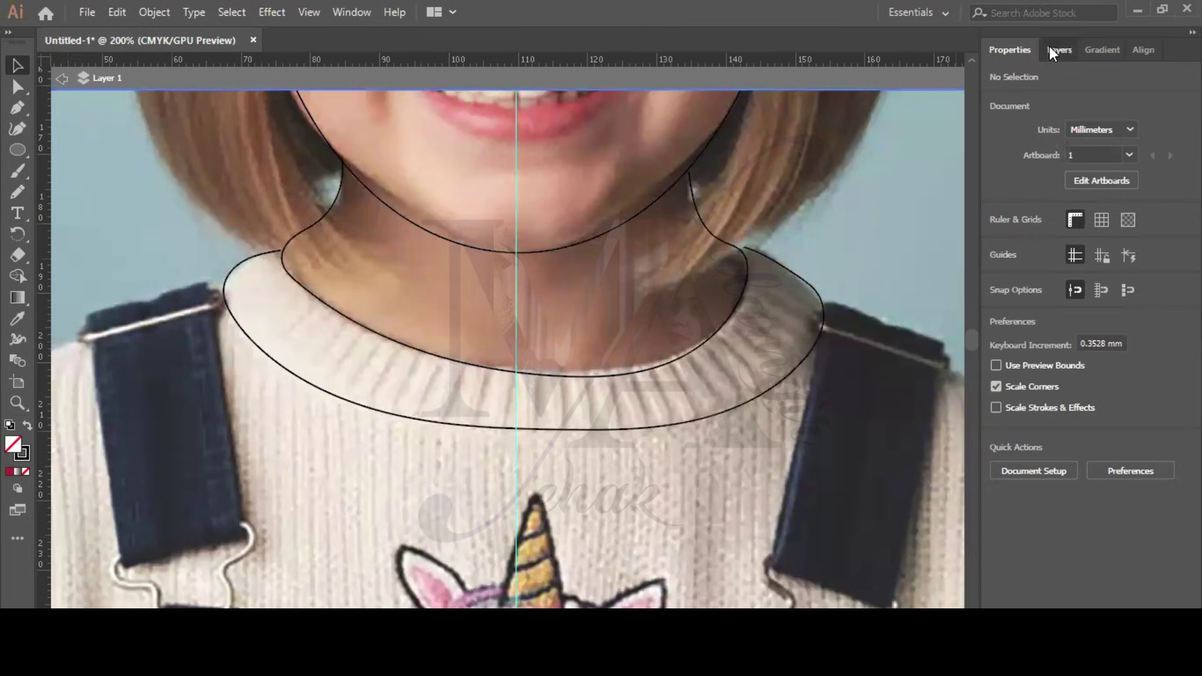
Switch back to Illustrator, lock the face ellipse, neck and collar paths, and leave isolation mode.
{"action": "left_click", "coordinate": [1056, 50]}
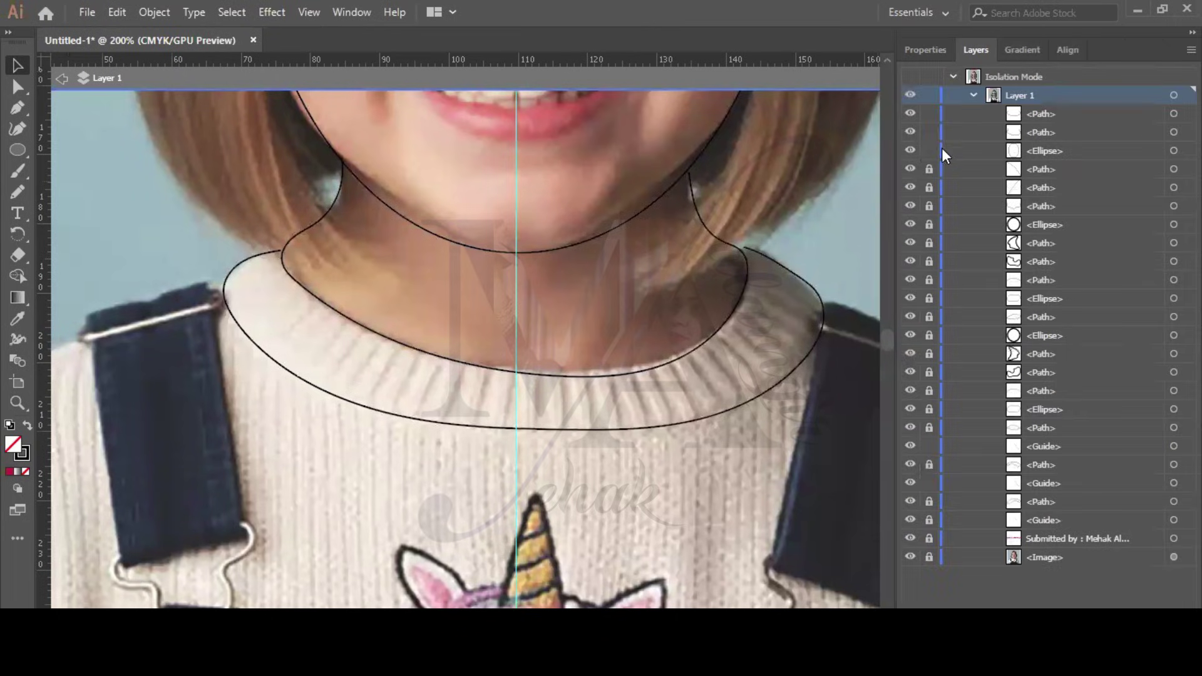
{"action": "scroll", "coordinate": [619, 341], "scroll_direction": "down", "scroll_amount": 3}
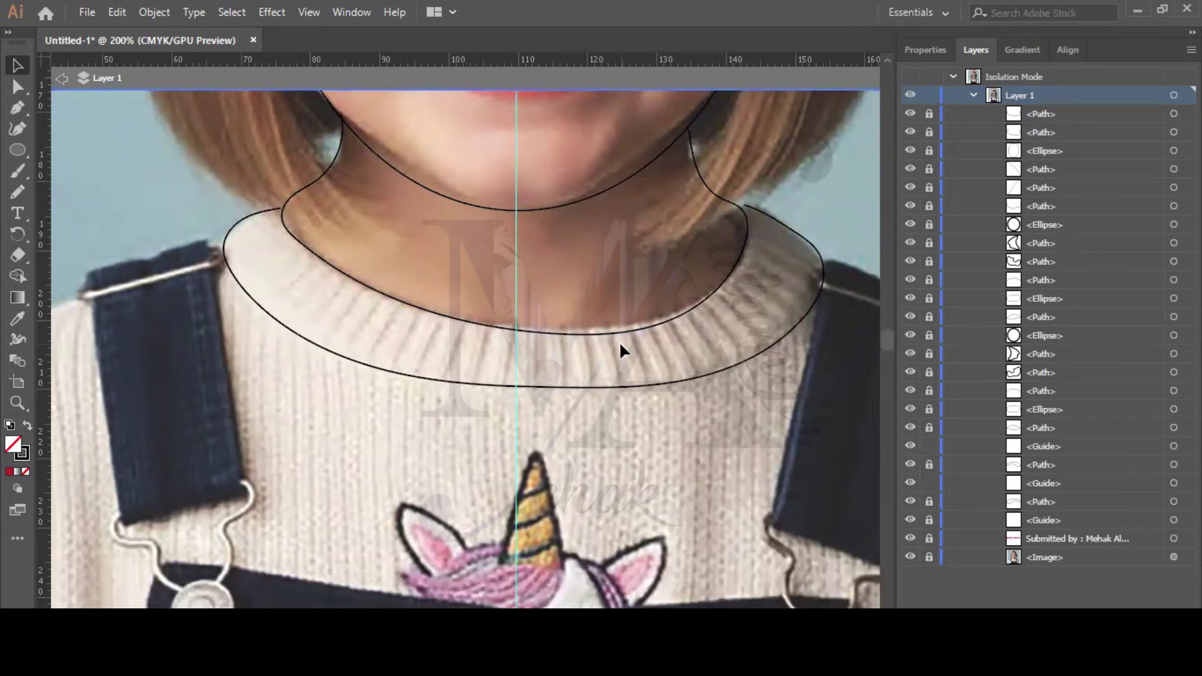
{"action": "left_click", "coordinate": [60, 79]}
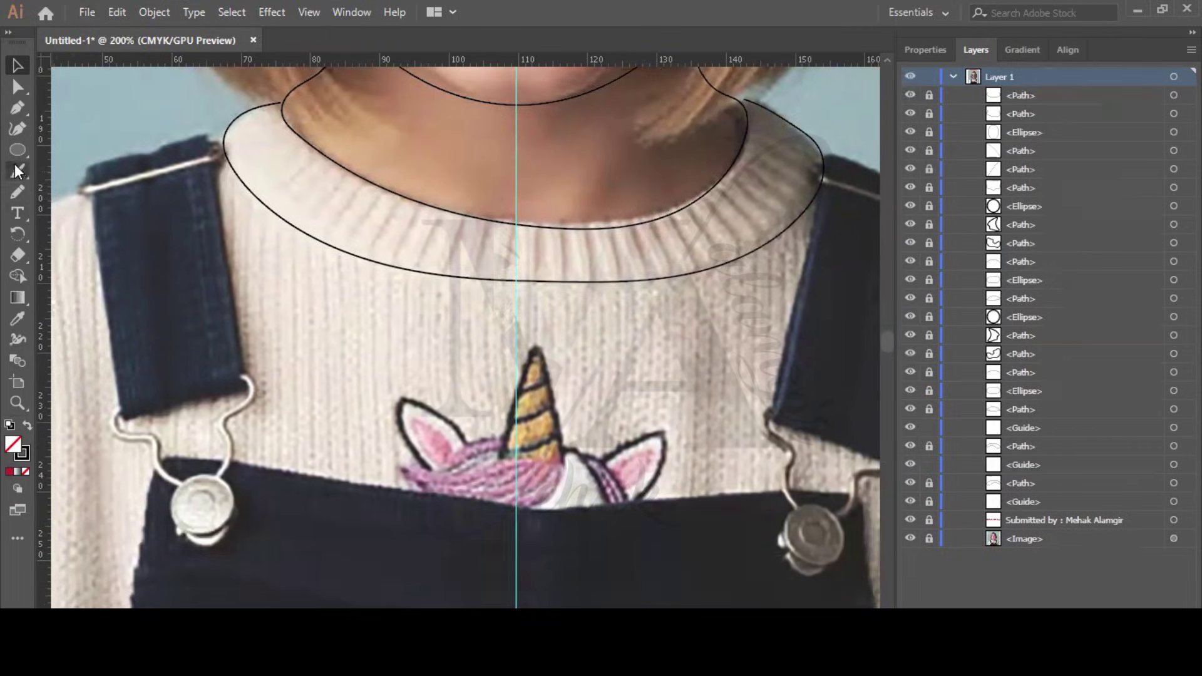
Draw a rectangle over the left overall strap in the photo, about 17 by 33 mm, and rotate it to match the strap's slant.
{"action": "left_click_drag", "start_coordinate": [21, 155], "coordinate": [56, 152]}
{"action": "left_click_drag", "start_coordinate": [200, 286], "coordinate": [237, 382]}
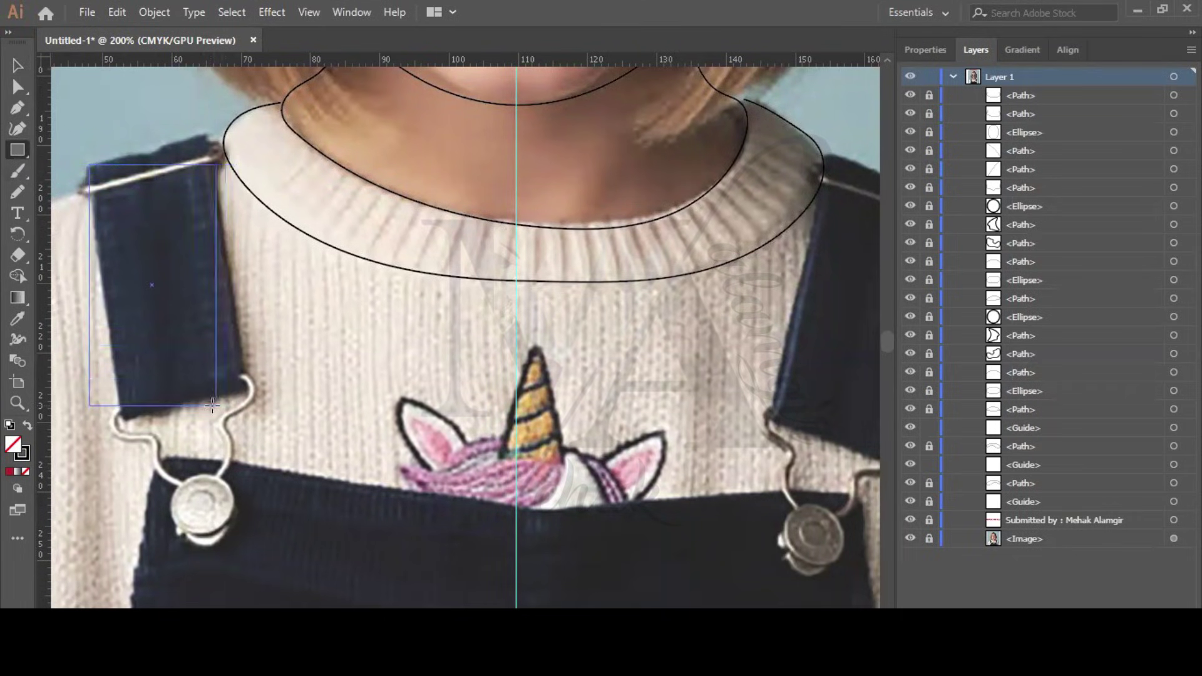
{"action": "left_click_drag", "start_coordinate": [191, 332], "coordinate": [210, 395]}
{"action": "left_click_drag", "start_coordinate": [82, 159], "coordinate": [60, 165]}
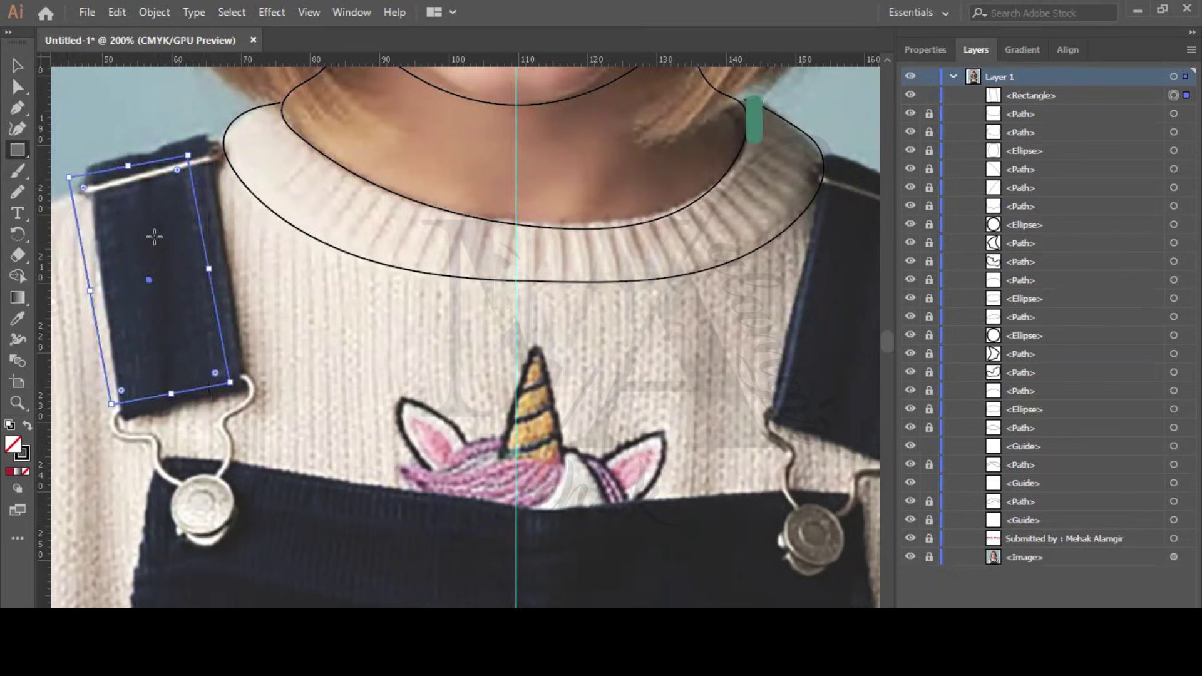
Move the rectangle's corner points onto the corners of the left strap so its outline fits the denim, and deselect it.
{"action": "key", "text": "v"}
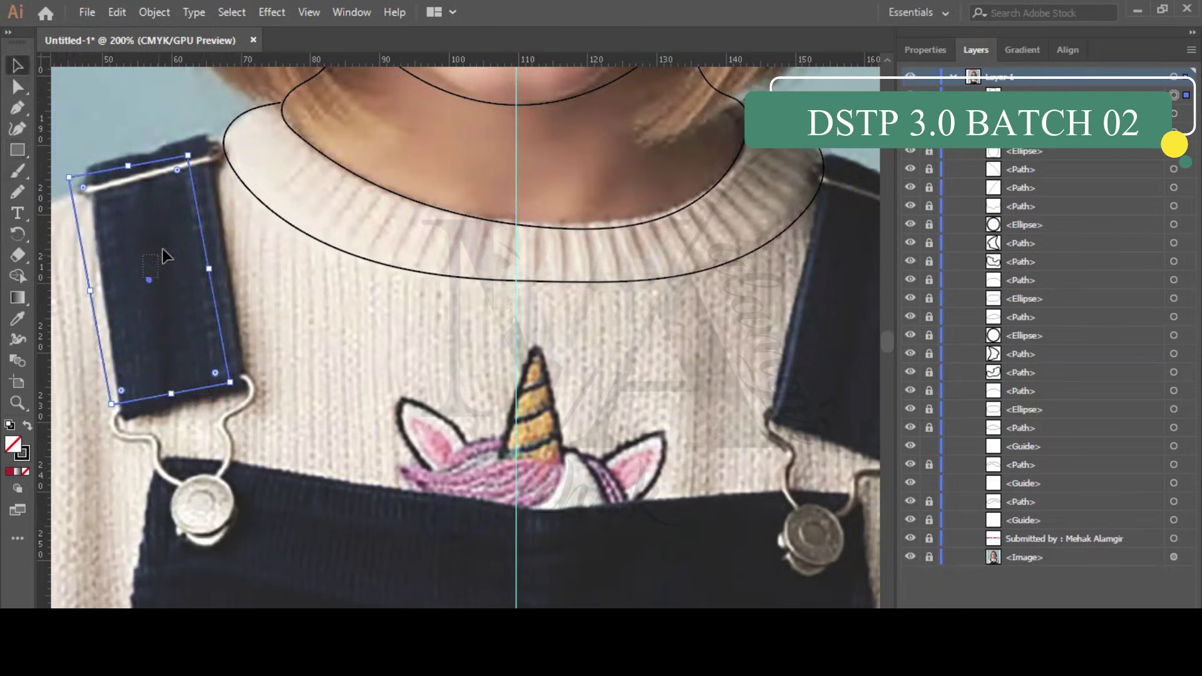
{"action": "left_click", "coordinate": [203, 224]}
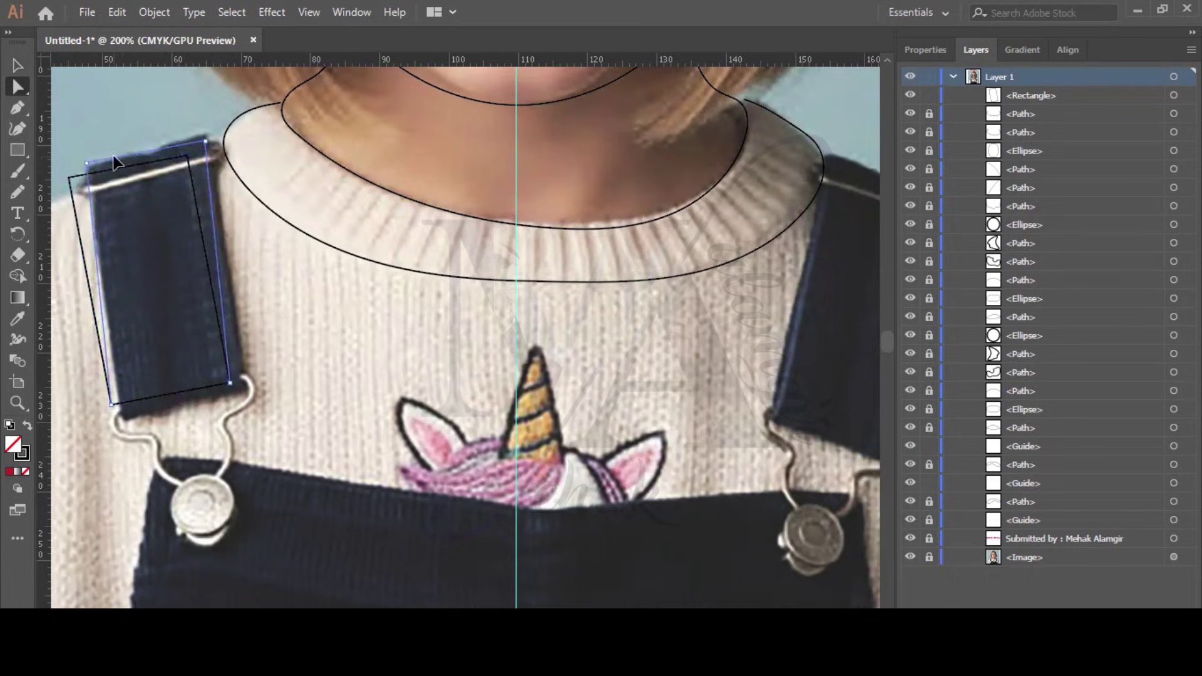
{"action": "left_click_drag", "start_coordinate": [115, 161], "coordinate": [114, 162]}
{"action": "left_click_drag", "start_coordinate": [230, 382], "coordinate": [244, 384]}
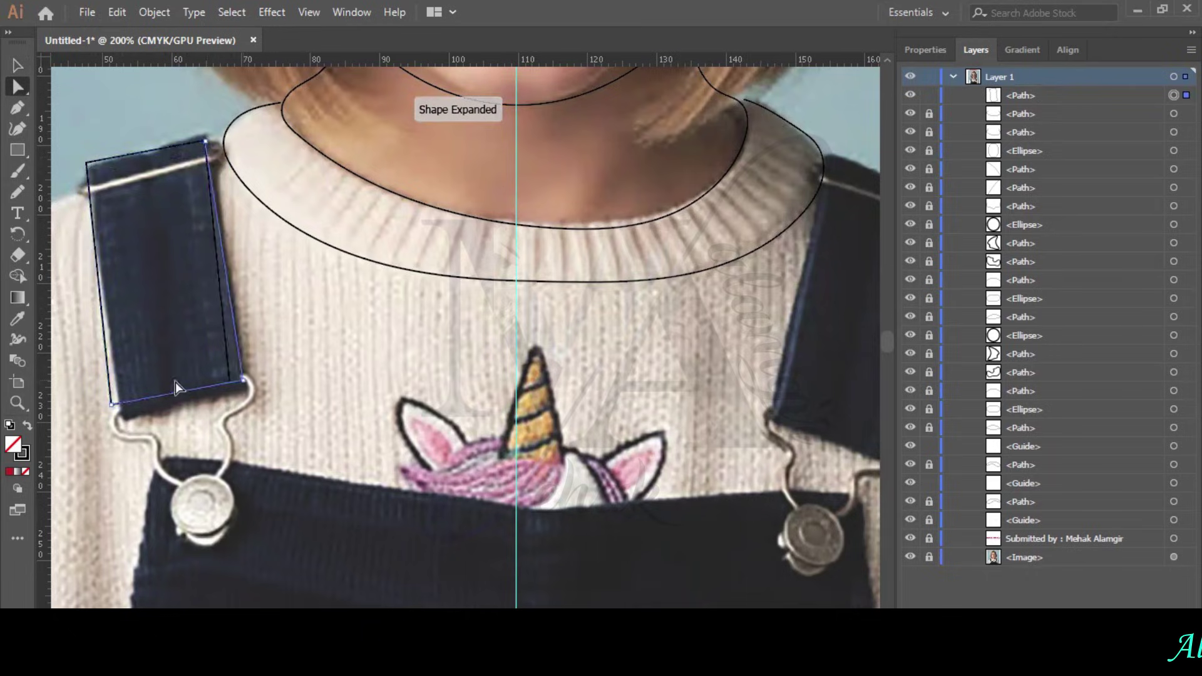
{"action": "left_click_drag", "start_coordinate": [111, 405], "coordinate": [122, 416]}
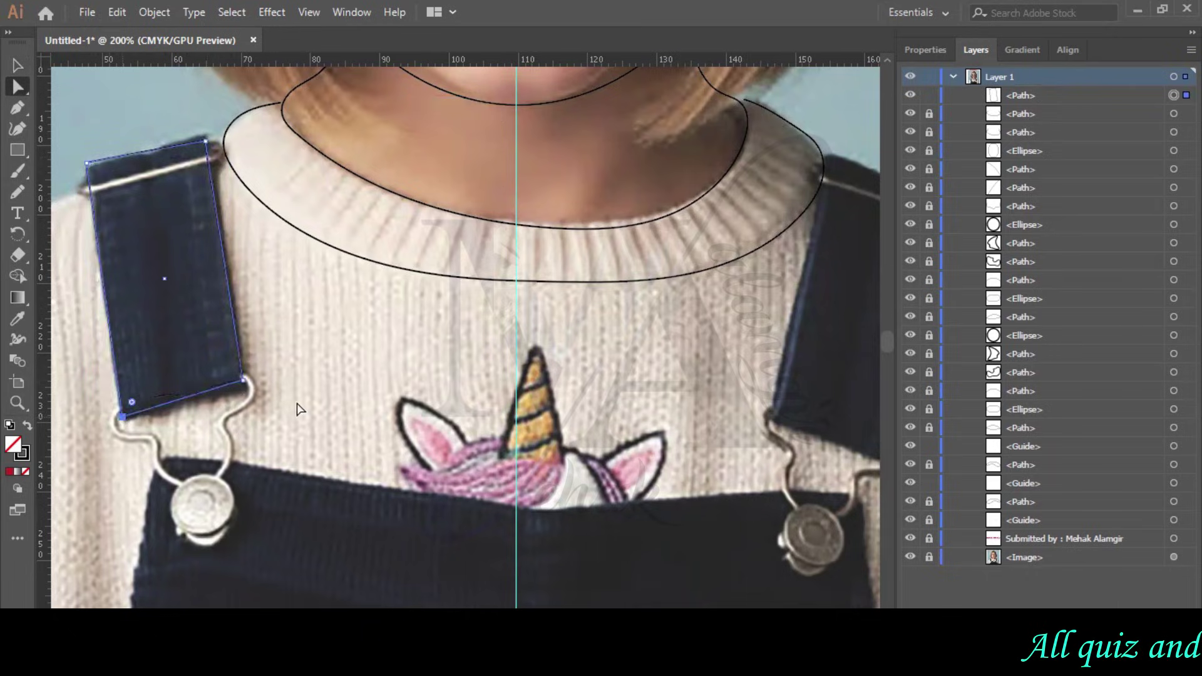
{"action": "left_click", "coordinate": [336, 330]}
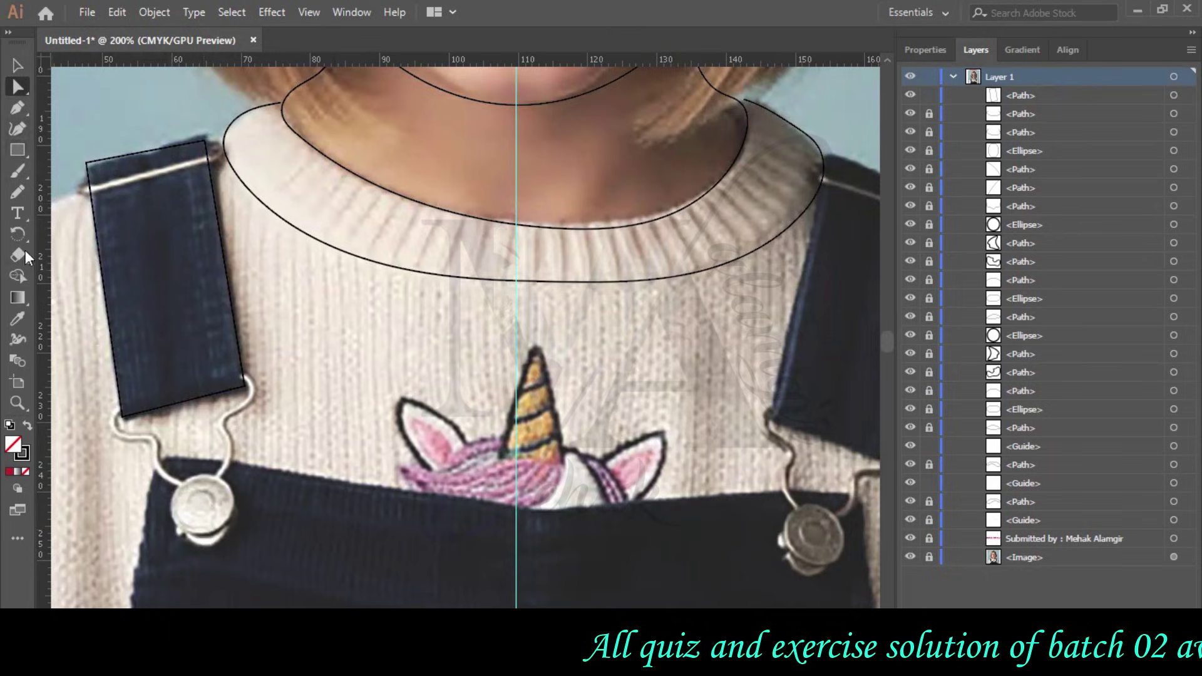
Draw two circles on the left strap's metal button, an inner one about 4 mm and an outer one about 11 mm wide.
{"action": "left_click_drag", "start_coordinate": [17, 150], "coordinate": [56, 172]}
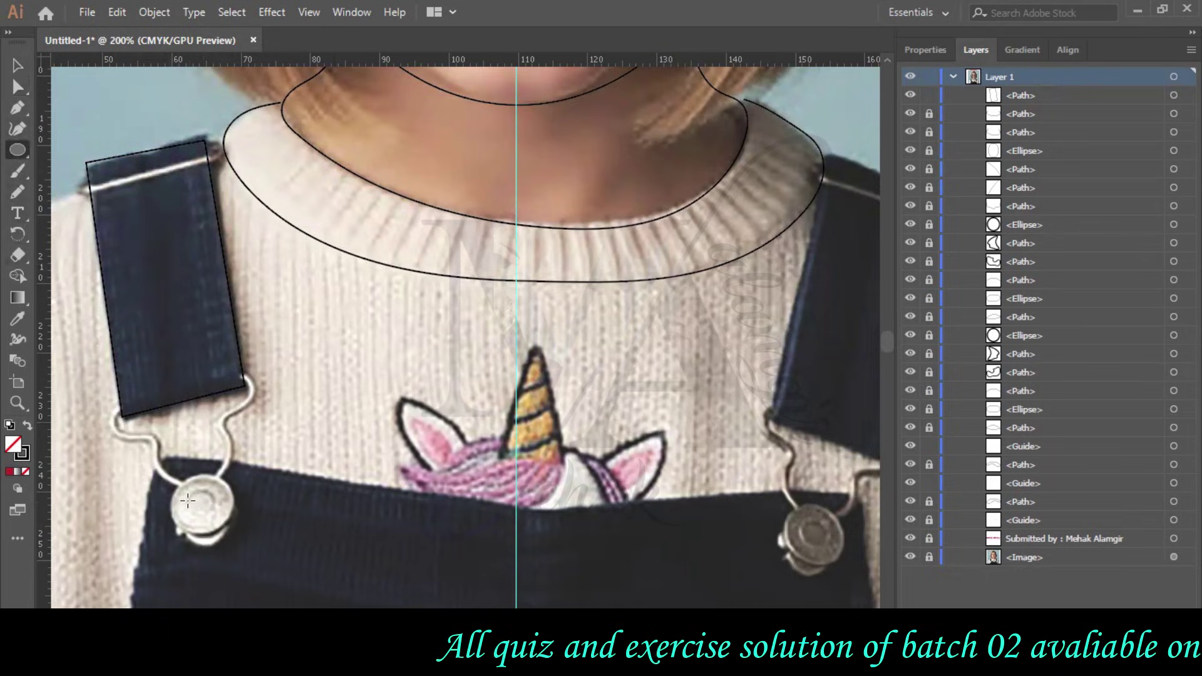
{"action": "left_click_drag", "start_coordinate": [188, 493], "coordinate": [220, 521]}
{"action": "scroll", "coordinate": [265, 448], "scroll_direction": "down", "scroll_amount": 1}
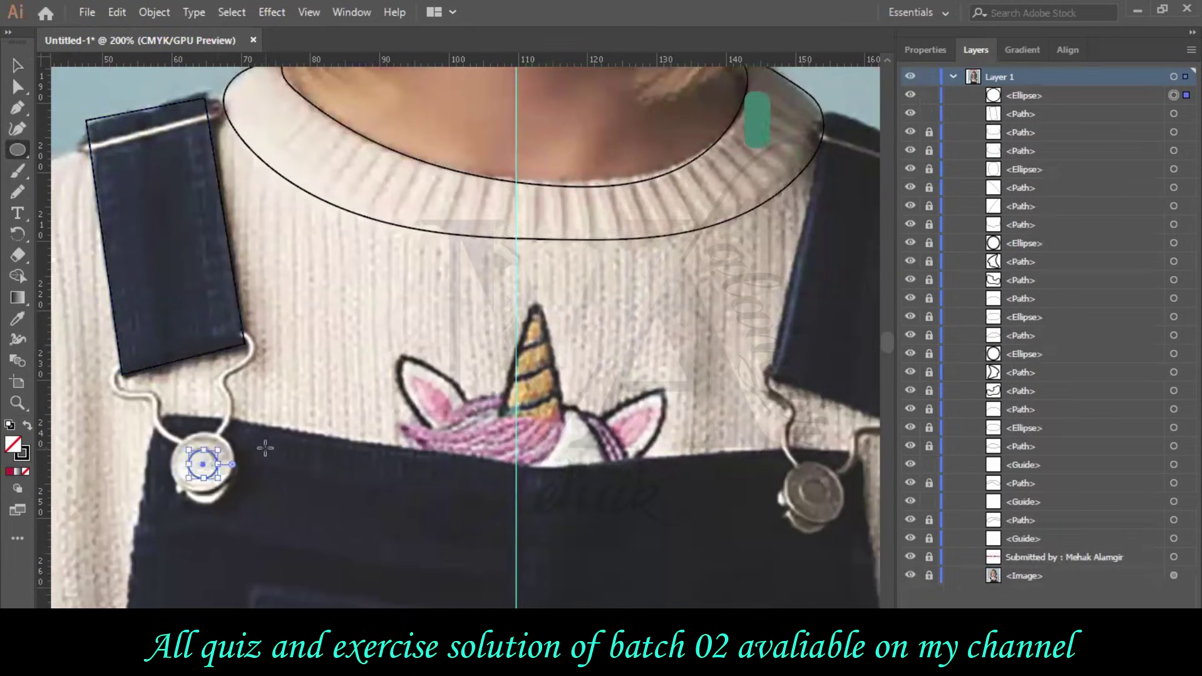
{"action": "scroll", "coordinate": [266, 448], "scroll_direction": "down", "scroll_amount": 1}
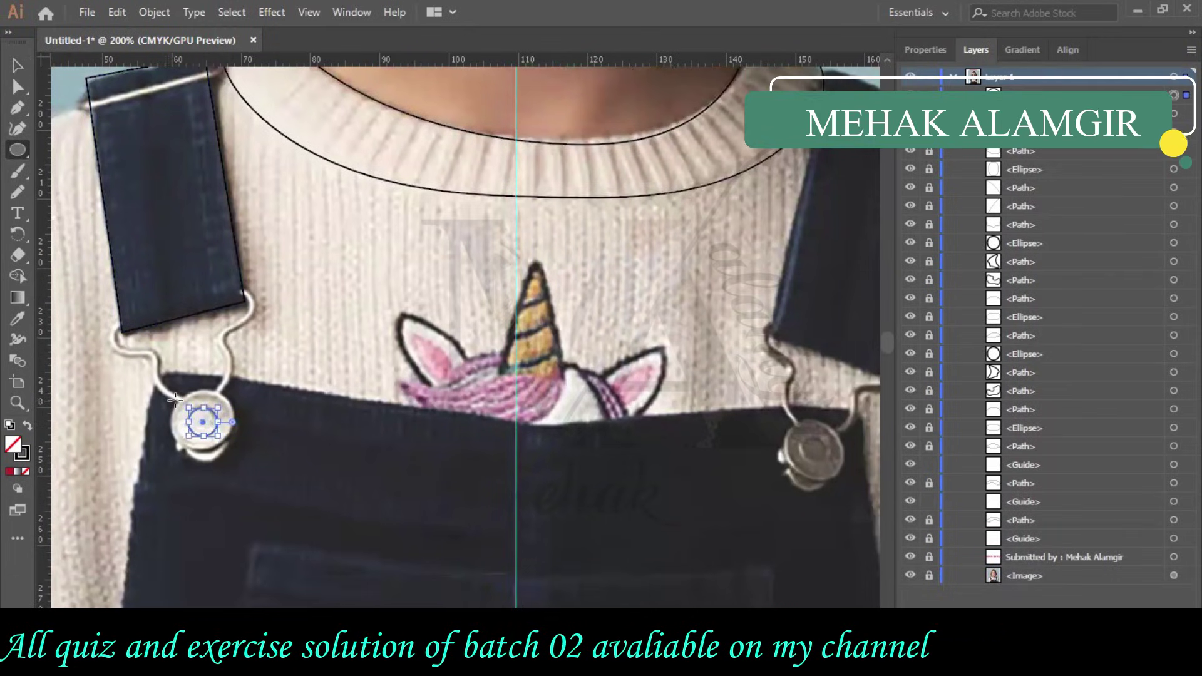
{"action": "left_click_drag", "start_coordinate": [244, 464], "coordinate": [250, 474]}
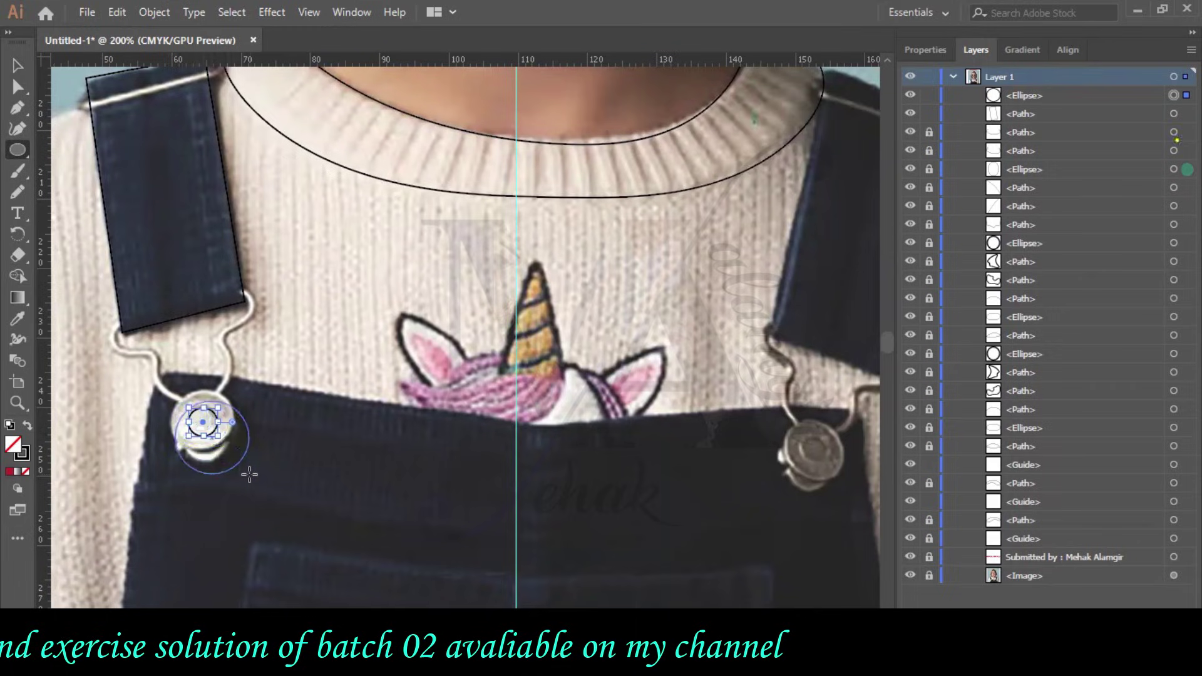
Move and shrink the outer circle to about 9 mm so it fits the metal button's rim, and deselect it.
{"action": "left_click", "coordinate": [18, 65]}
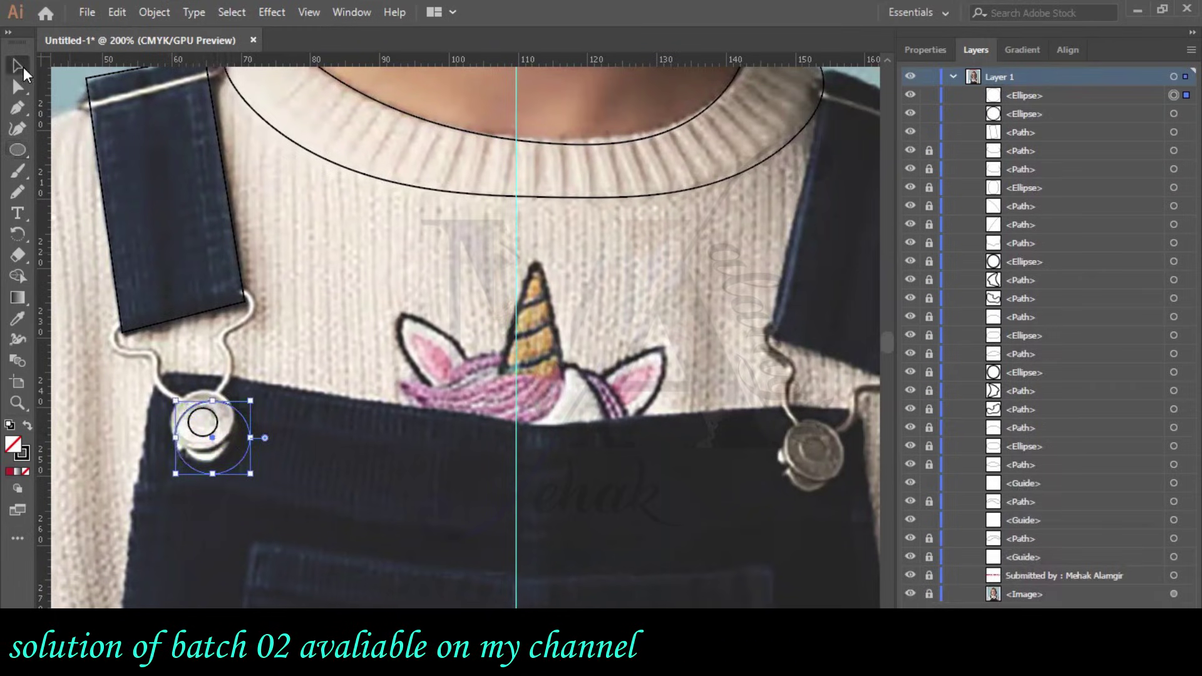
{"action": "left_click_drag", "start_coordinate": [209, 411], "coordinate": [203, 423]}
{"action": "left_click_drag", "start_coordinate": [242, 462], "coordinate": [235, 452]}
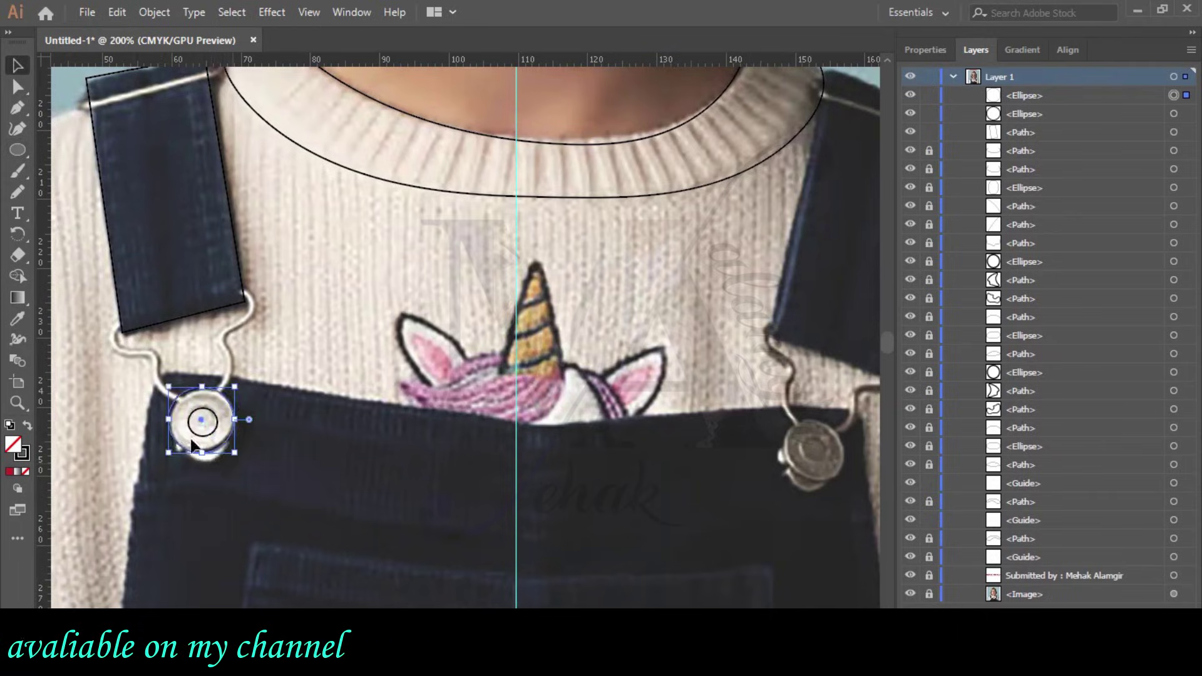
{"action": "left_click_drag", "start_coordinate": [171, 425], "coordinate": [172, 426]}
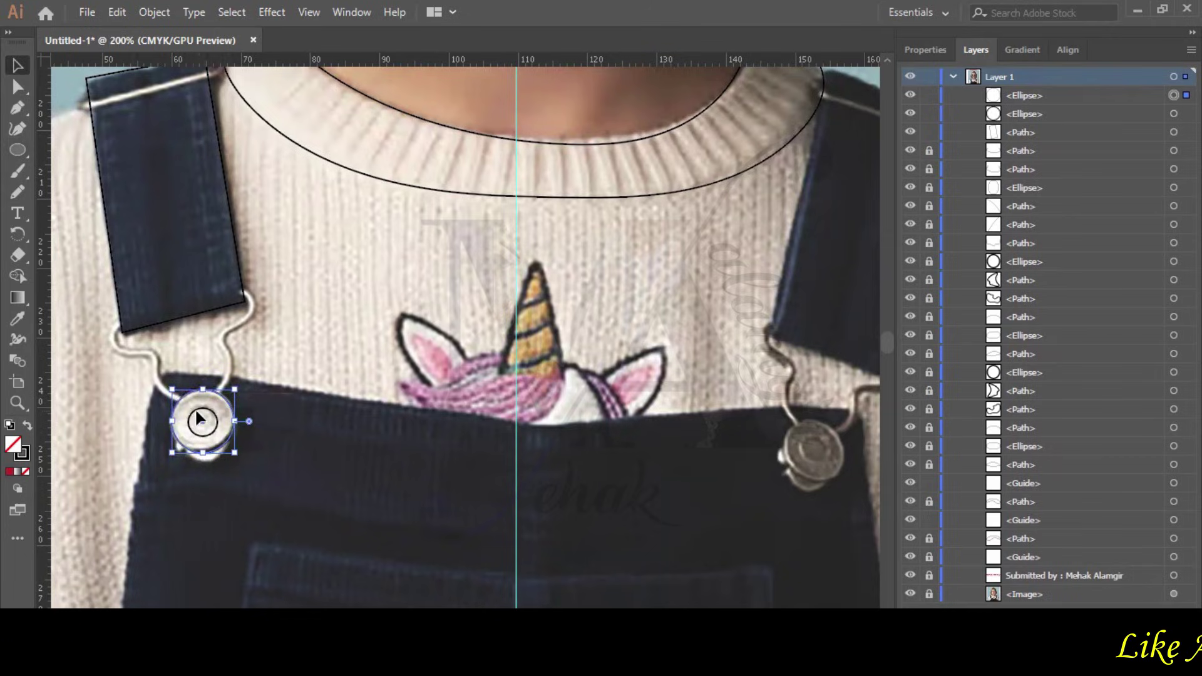
{"action": "left_click_drag", "start_coordinate": [203, 427], "coordinate": [204, 426]}
{"action": "left_click", "coordinate": [276, 415]}
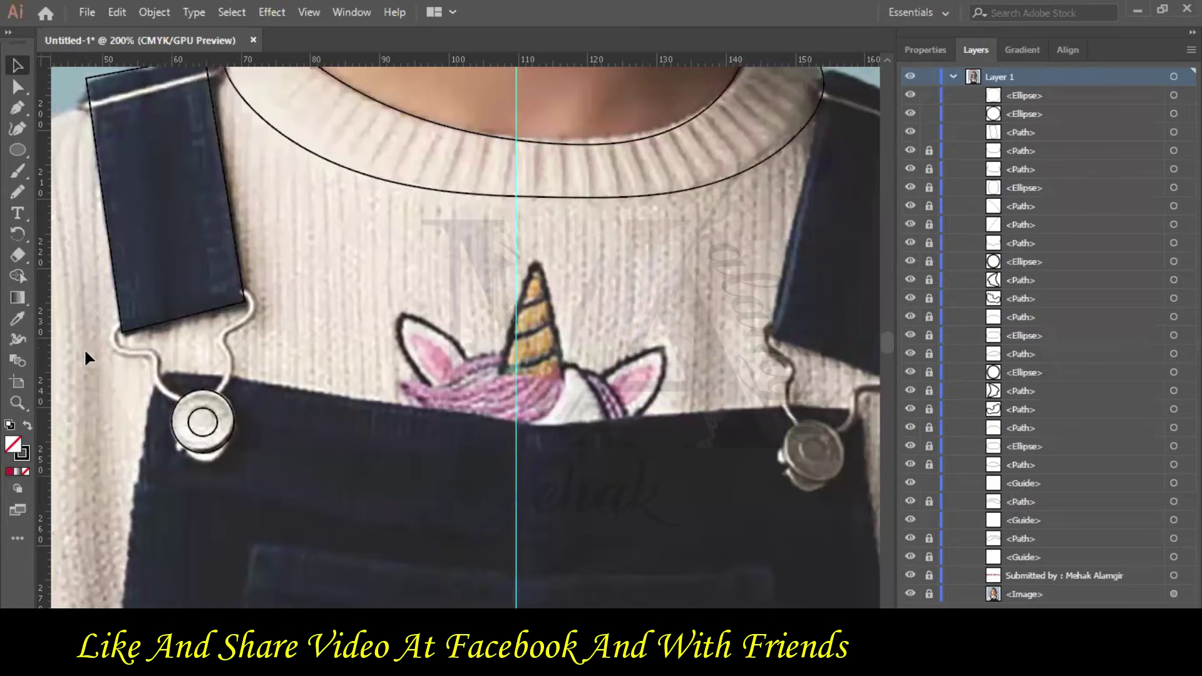
Trace the metal tab showing below the left button with the Pencil tool, about 8 mm wide.
{"action": "scroll", "coordinate": [84, 349], "scroll_direction": "down", "scroll_amount": 1}
{"action": "key", "text": "ctrl+plus"}
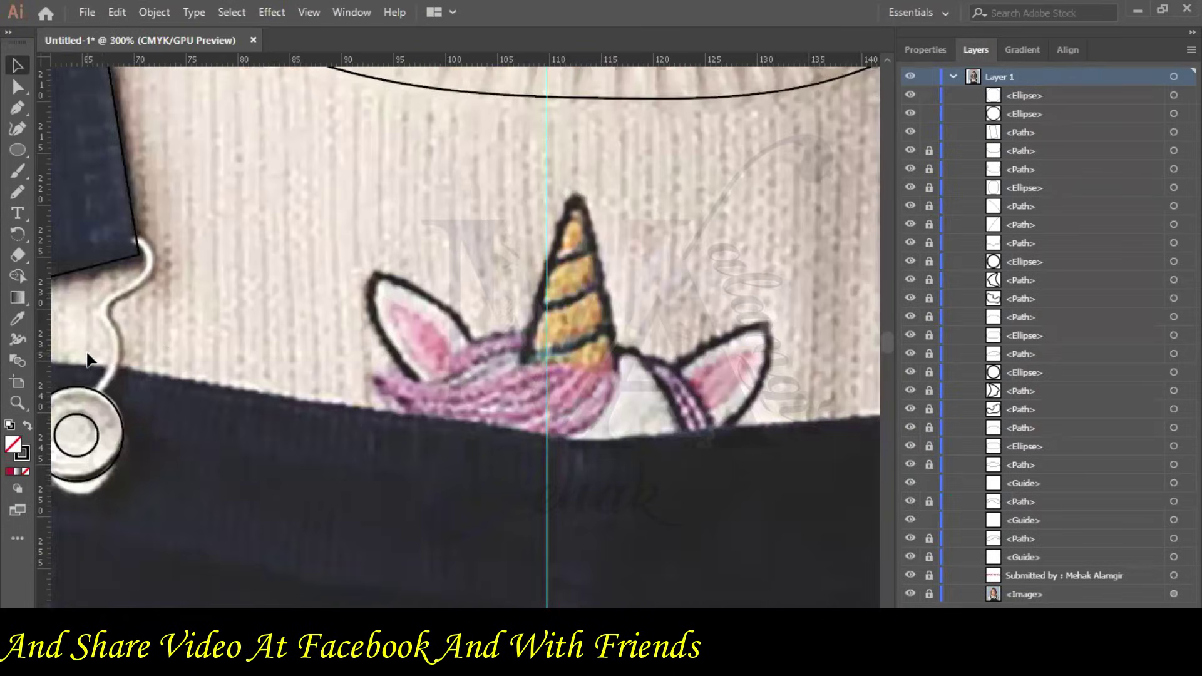
{"action": "scroll", "coordinate": [395, 551], "scroll_direction": "left", "scroll_amount": 9}
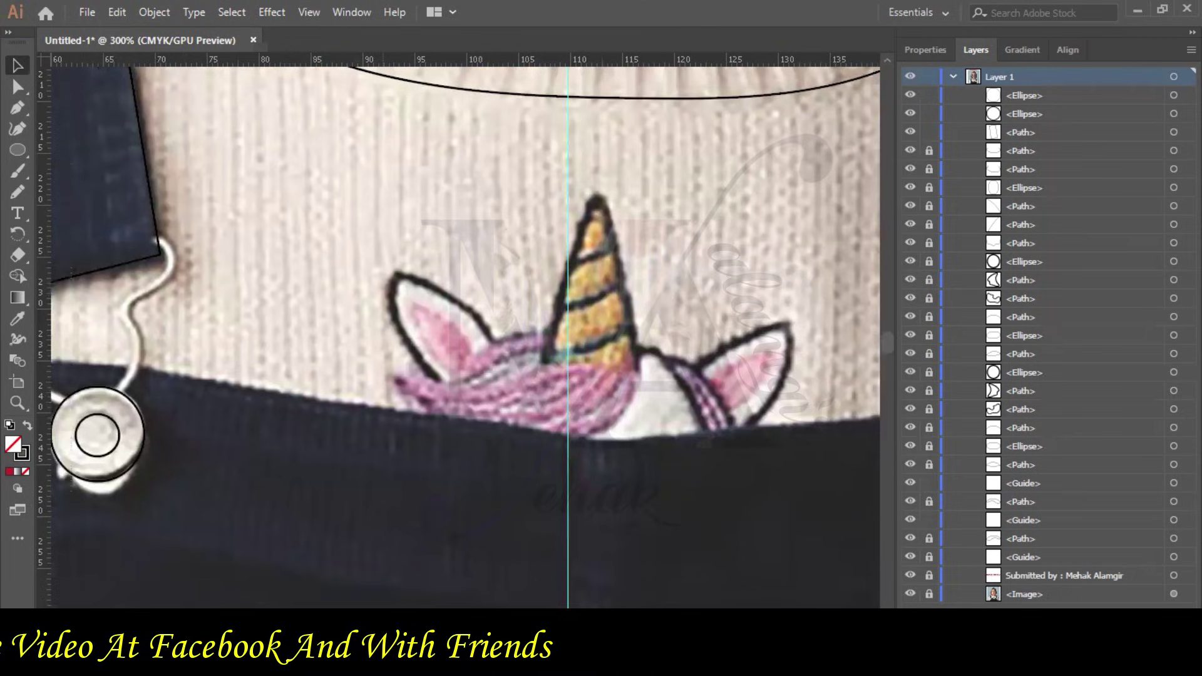
{"action": "scroll", "coordinate": [351, 514], "scroll_direction": "up", "scroll_amount": 3}
{"action": "scroll", "coordinate": [350, 514], "scroll_direction": "down", "scroll_amount": 3}
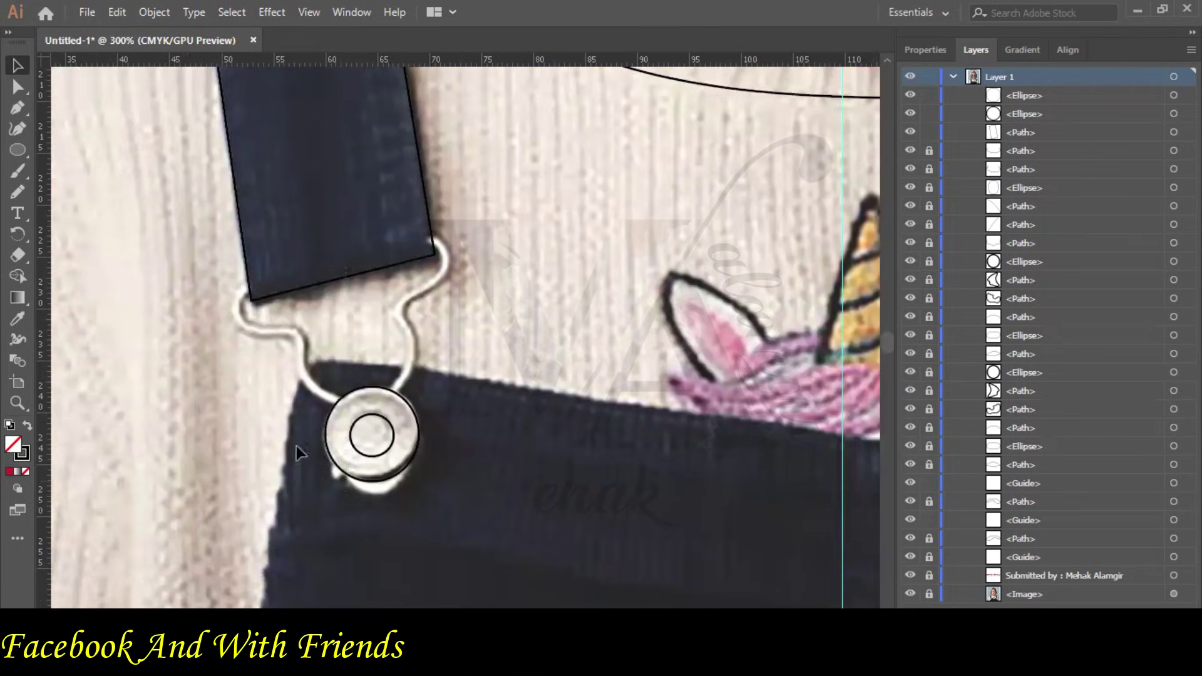
{"action": "left_click", "coordinate": [18, 190]}
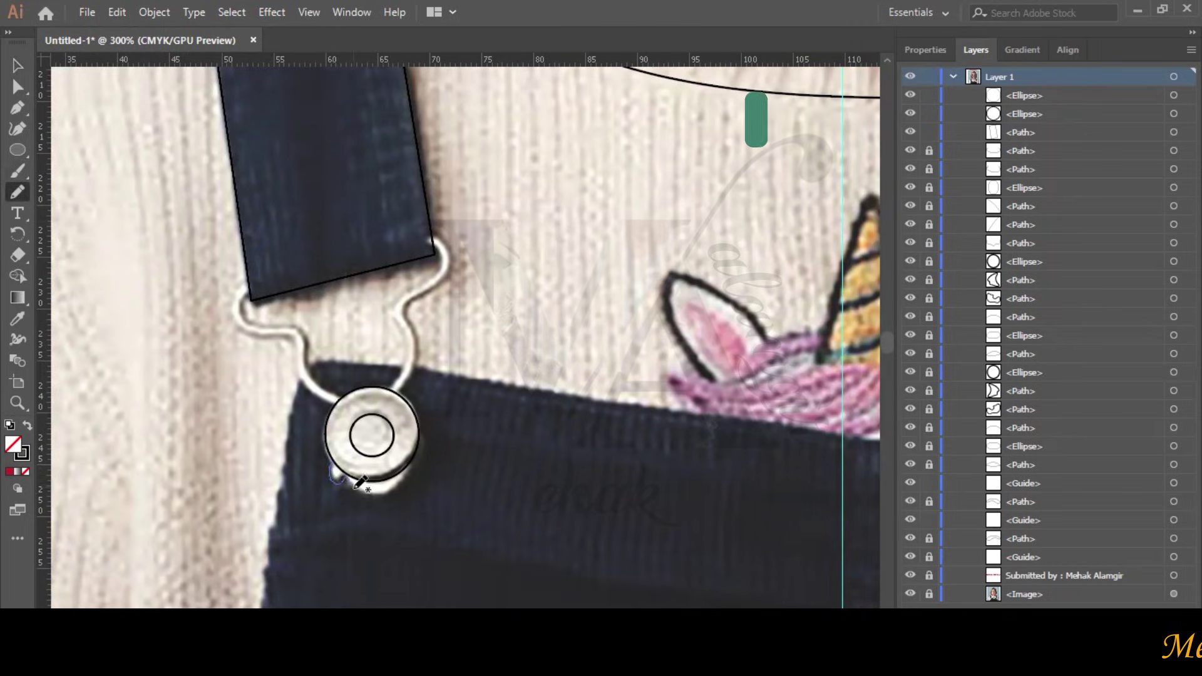
{"action": "left_click_drag", "start_coordinate": [361, 482], "coordinate": [373, 493]}
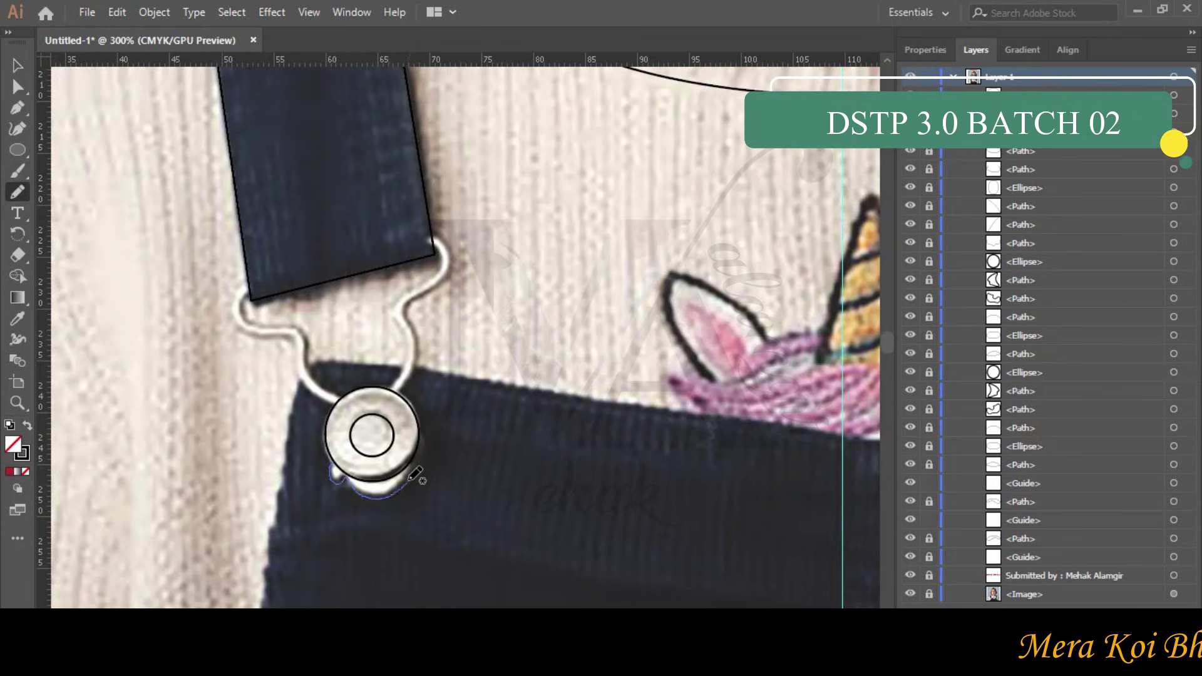
{"action": "left_click_drag", "start_coordinate": [414, 464], "coordinate": [414, 464]}
Trace both wire hooks between the left strap and its button with the Pencil tool, touch up the left hook's lower end, and deselect.
{"action": "scroll", "coordinate": [424, 418], "scroll_direction": "up", "scroll_amount": 1}
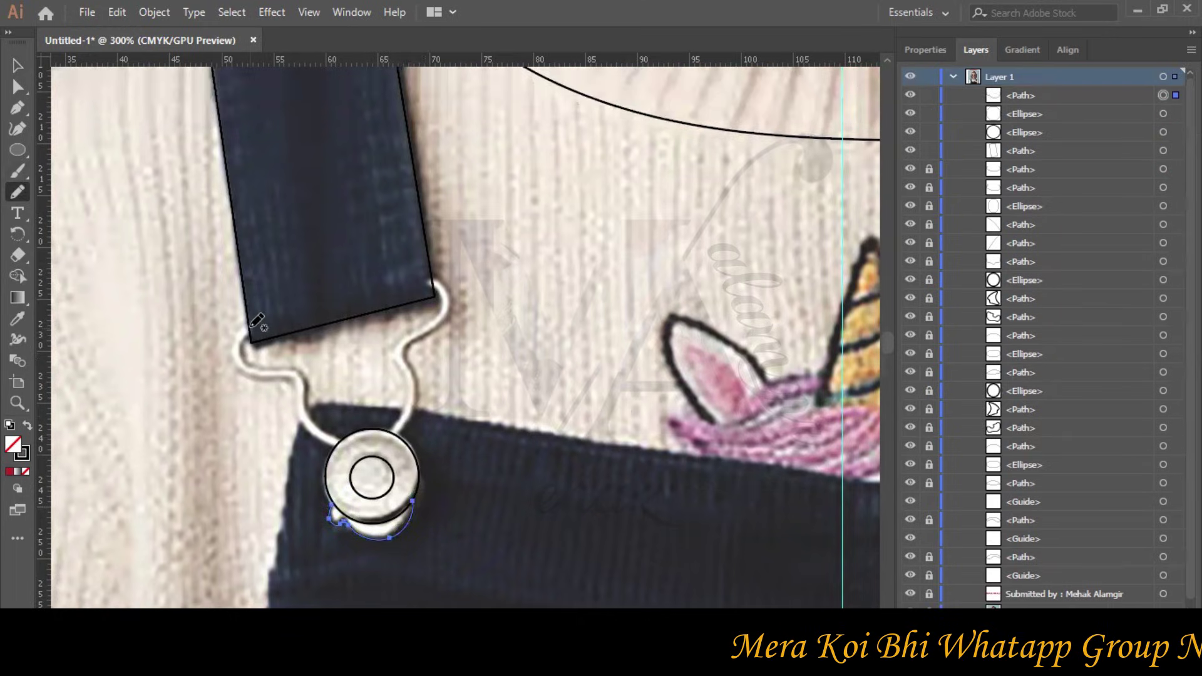
{"action": "mouse_move", "coordinate": [247, 331]}
{"action": "left_mouse_down"}
{"action": "mouse_move", "coordinate": [237, 355]}
{"action": "mouse_move", "coordinate": [249, 372]}
{"action": "mouse_move", "coordinate": [293, 380]}
{"action": "mouse_move", "coordinate": [334, 444]}
{"action": "left_mouse_up"}
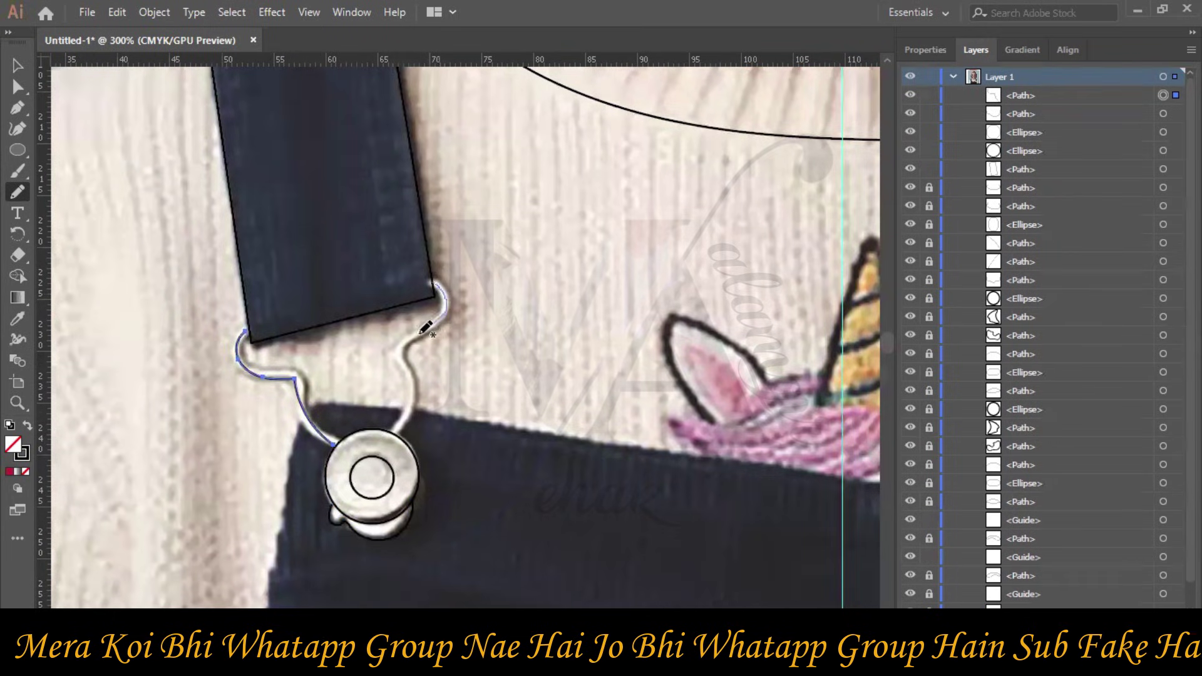
{"action": "mouse_move", "coordinate": [412, 379]}
{"action": "left_mouse_down"}
{"action": "mouse_move", "coordinate": [414, 406]}
{"action": "mouse_move", "coordinate": [396, 433]}
{"action": "left_mouse_up"}
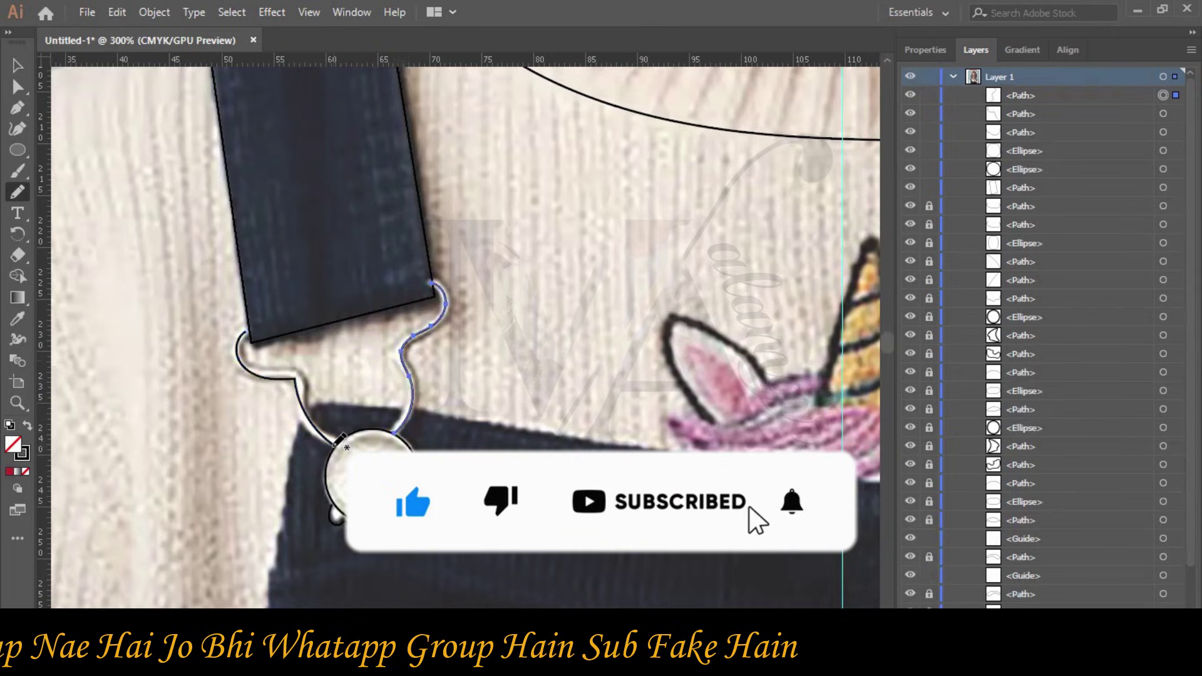
{"action": "left_click", "coordinate": [334, 442]}
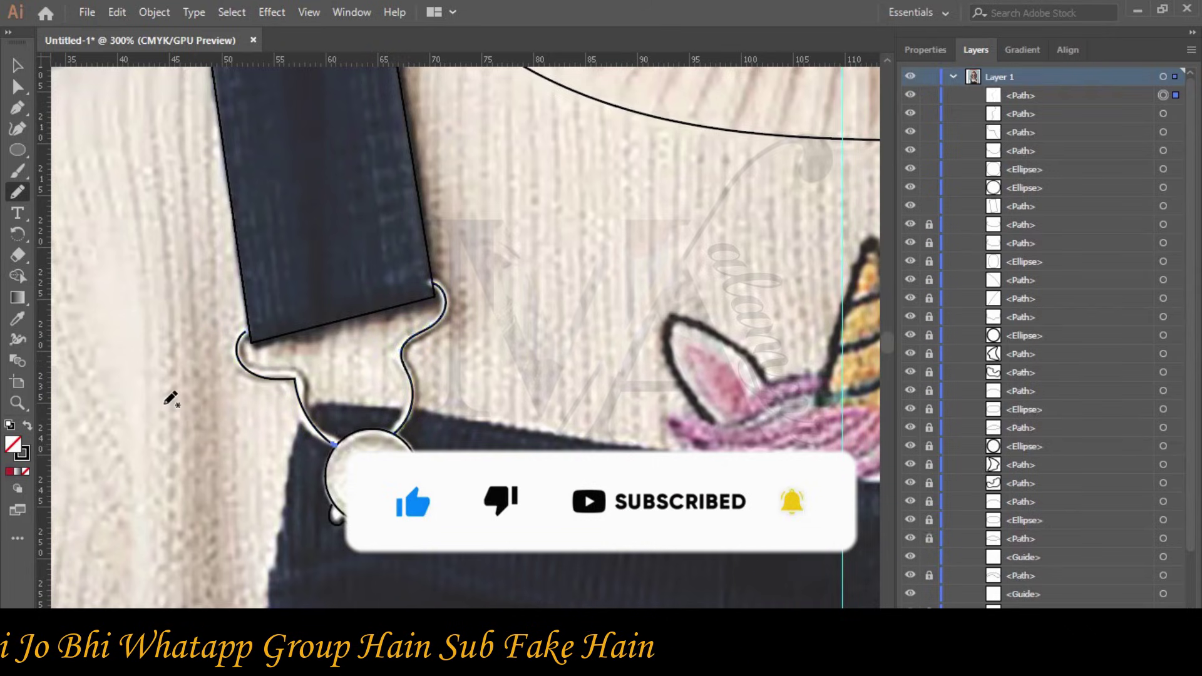
{"action": "key", "text": "v"}
{"action": "left_click", "coordinate": [259, 432]}
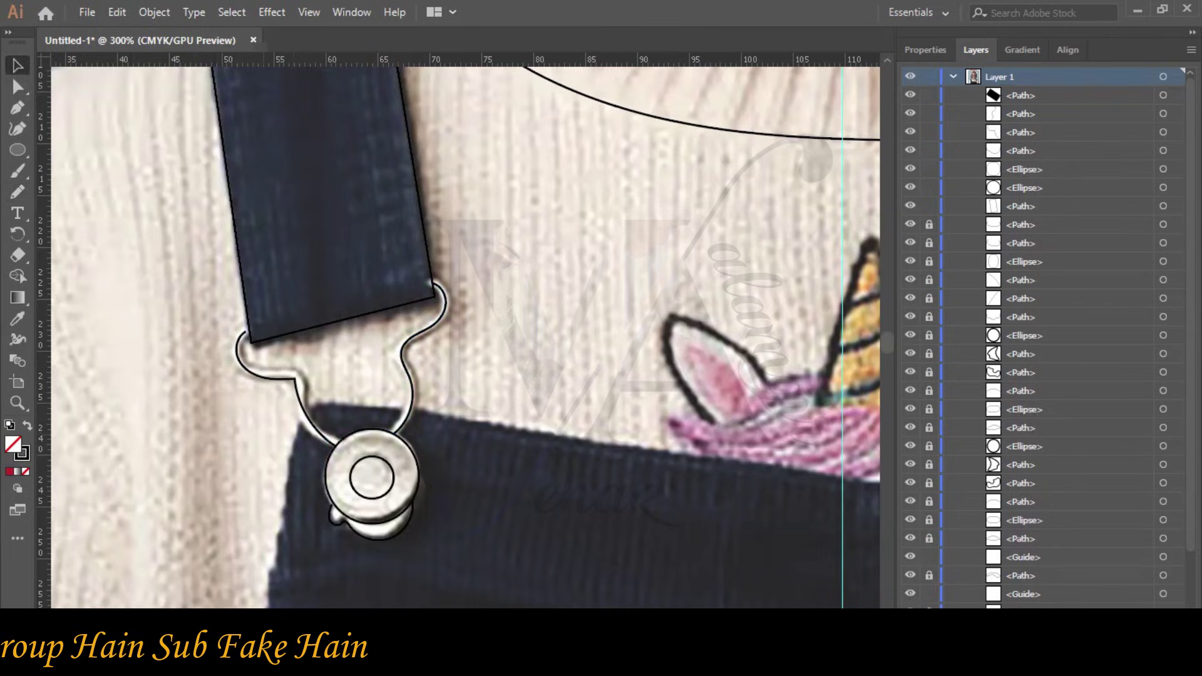
Capture a screenshot of the traced left strap hardware, paste it in Word below the previous one, and return to Illustrator.
{"action": "key", "text": "alt+Tab"}
{"action": "left_click_drag", "start_coordinate": [8, 2], "coordinate": [1200, 588]}
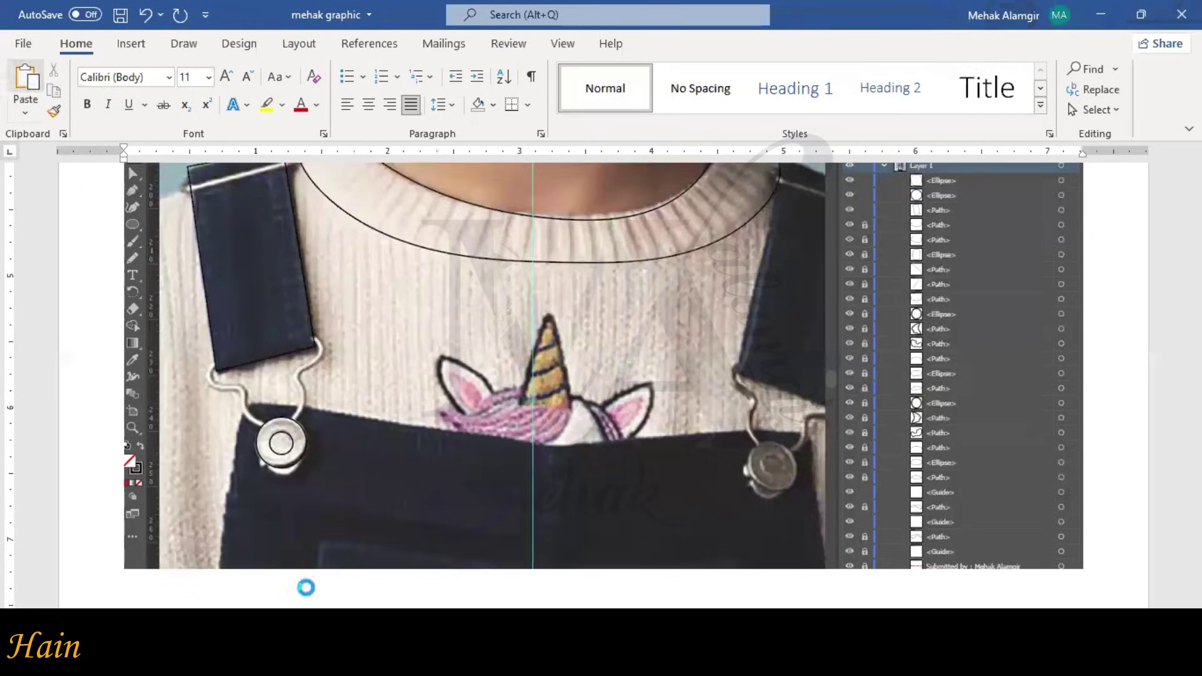
{"action": "key", "text": "ctrl+v"}
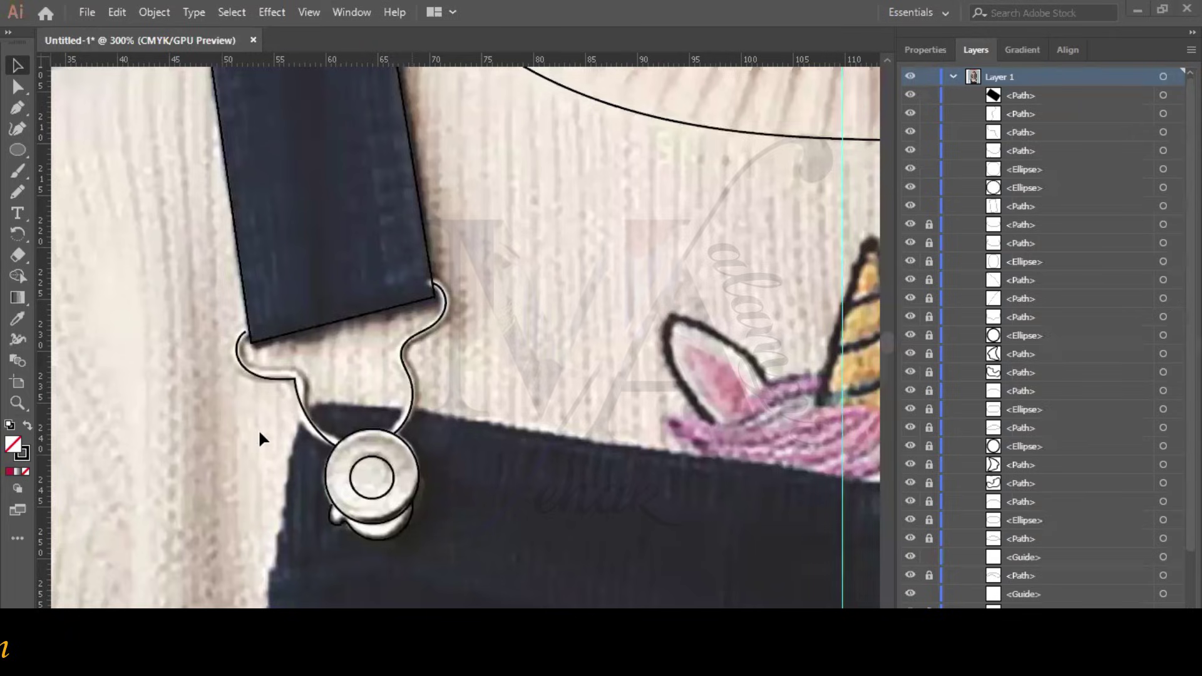
Trace the metal bar across the upper end of the left strap with the Pencil tool, about 20 mm long, and deselect it.
{"action": "scroll", "coordinate": [262, 438], "scroll_direction": "up", "scroll_amount": 10}
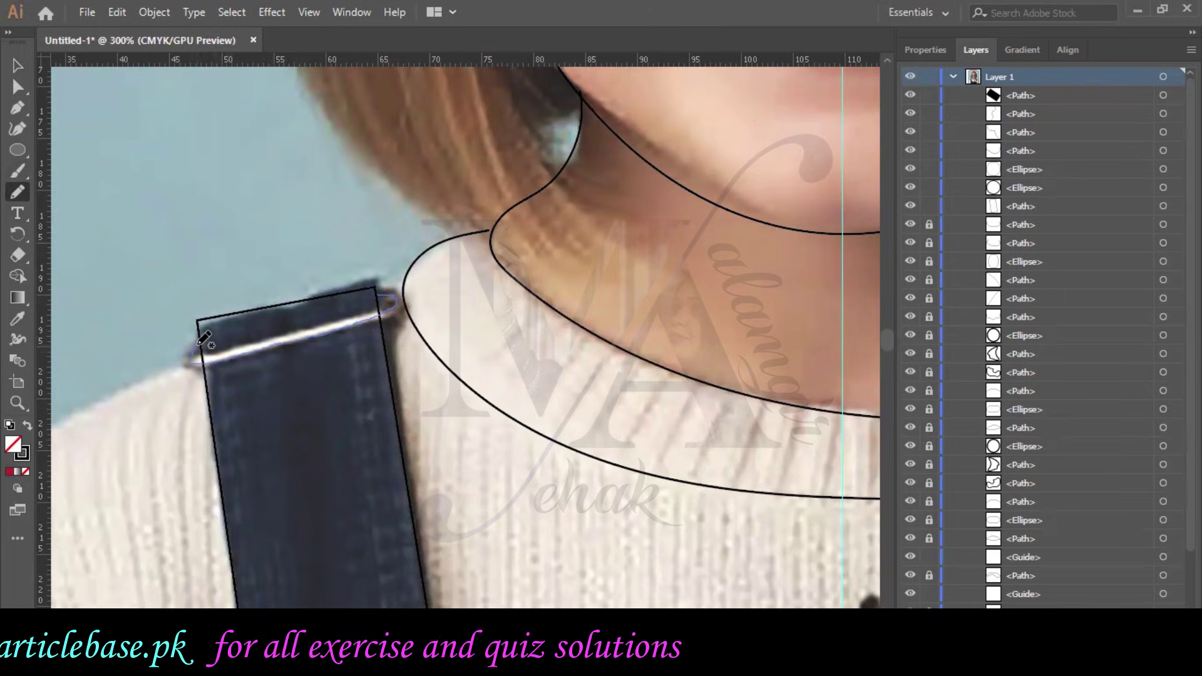
{"action": "left_click_drag", "start_coordinate": [207, 338], "coordinate": [204, 342]}
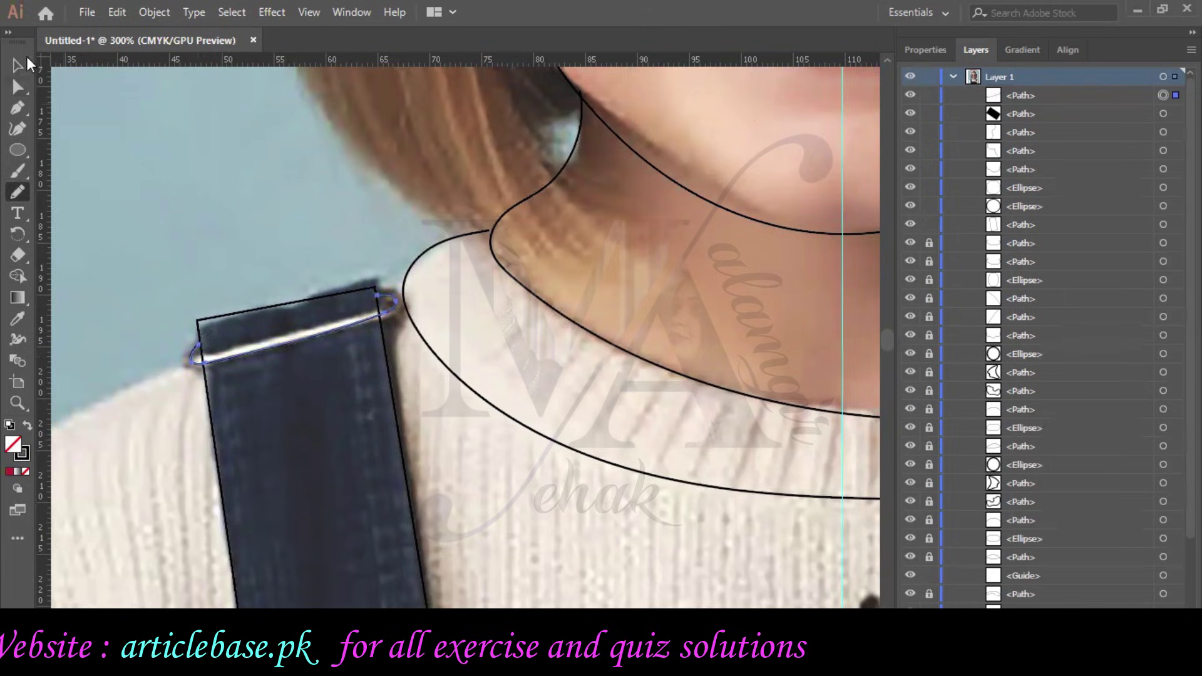
{"action": "left_click", "coordinate": [17, 66]}
{"action": "left_click", "coordinate": [299, 176]}
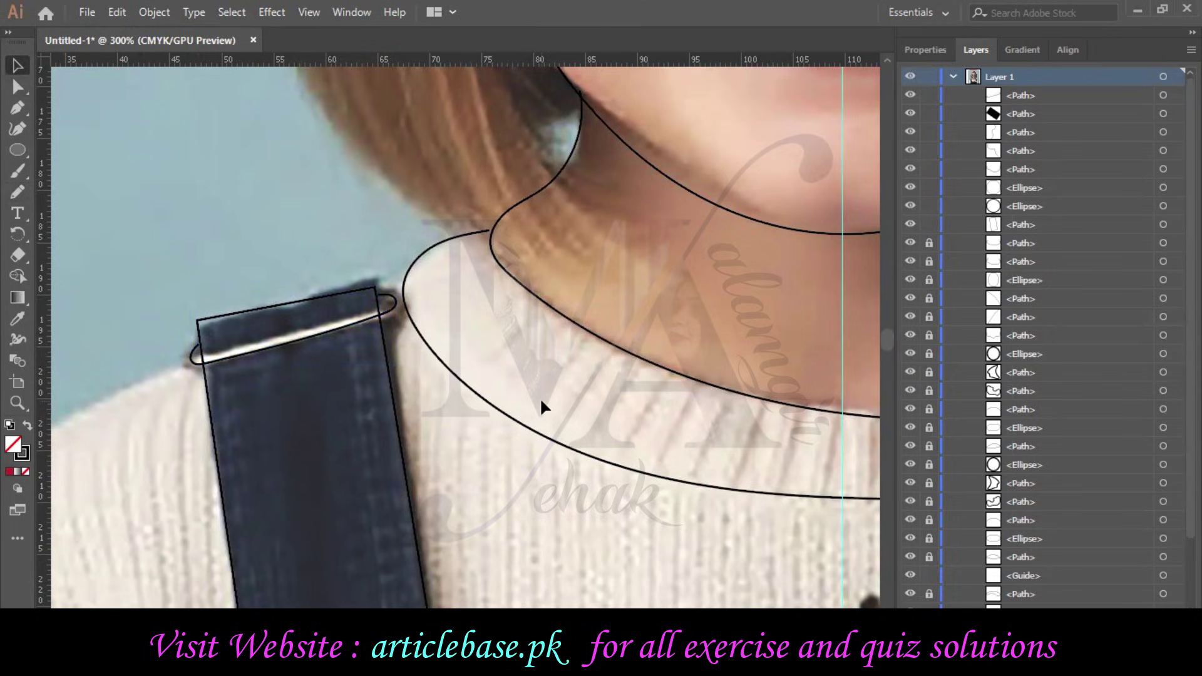
Add small Pencil marks where the two open ends of the metal bar's outline meet the strap's edges to fill the gaps.
{"action": "key", "text": "ctrl+plus"}
{"action": "key", "text": "ctrl+plus"}
{"action": "key", "text": "ctrl+plus"}
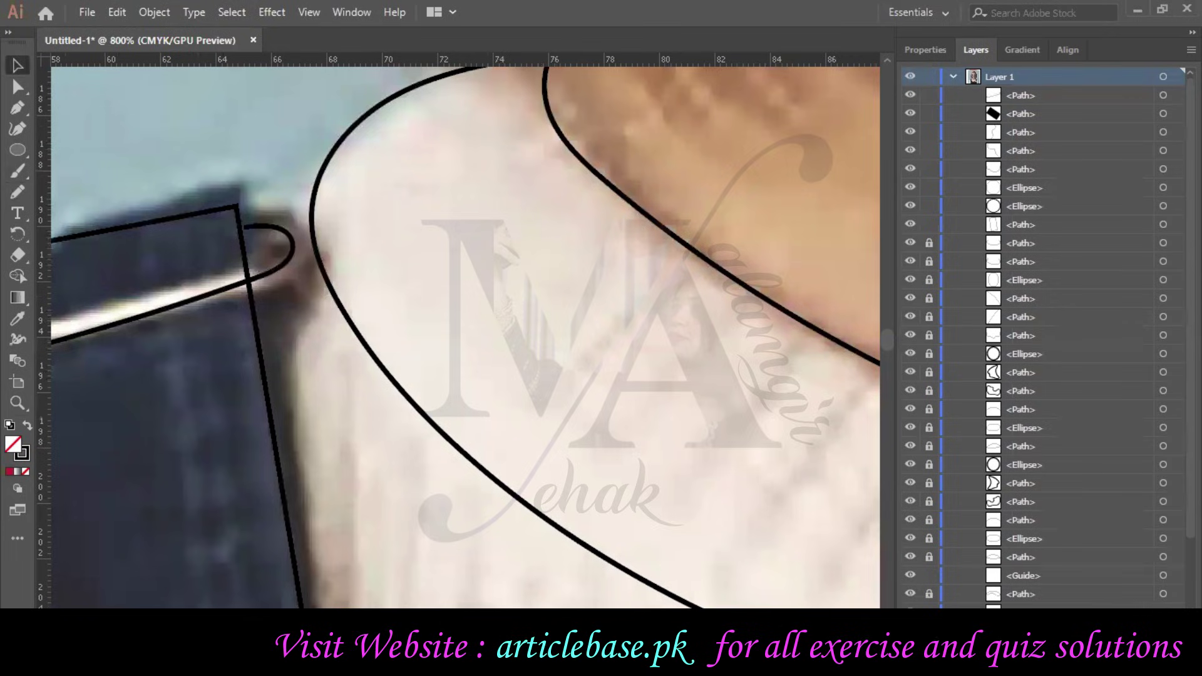
{"action": "scroll", "coordinate": [102, 297], "scroll_direction": "left", "scroll_amount": 10}
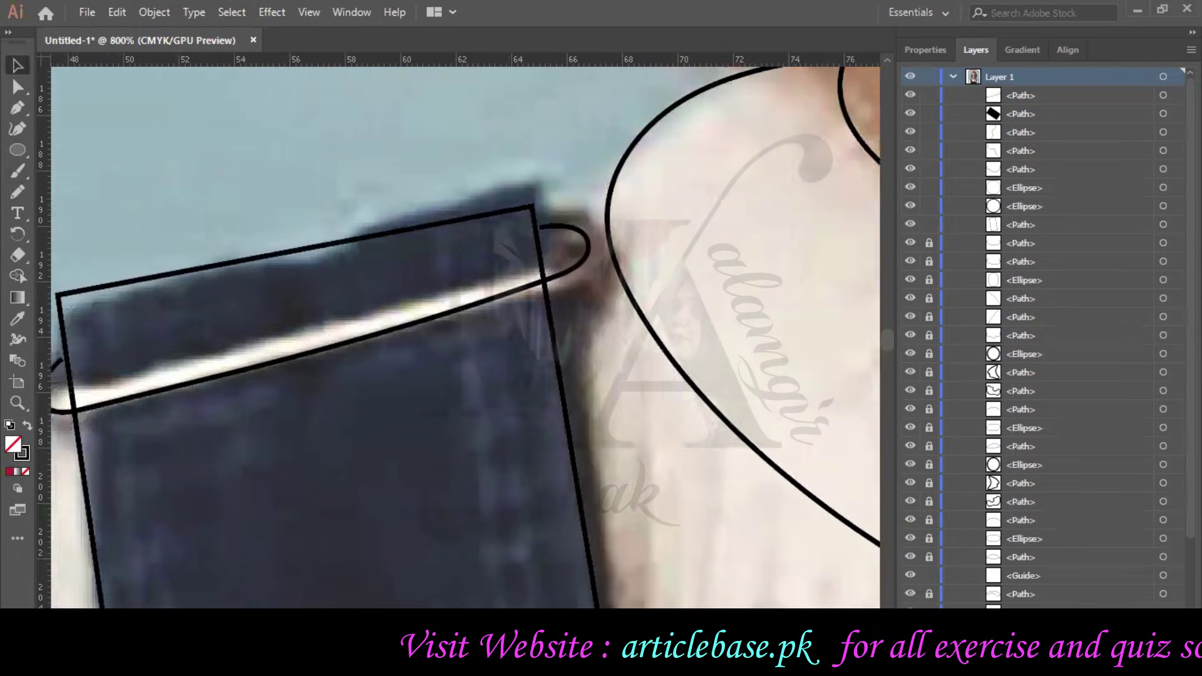
{"action": "left_click", "coordinate": [17, 191]}
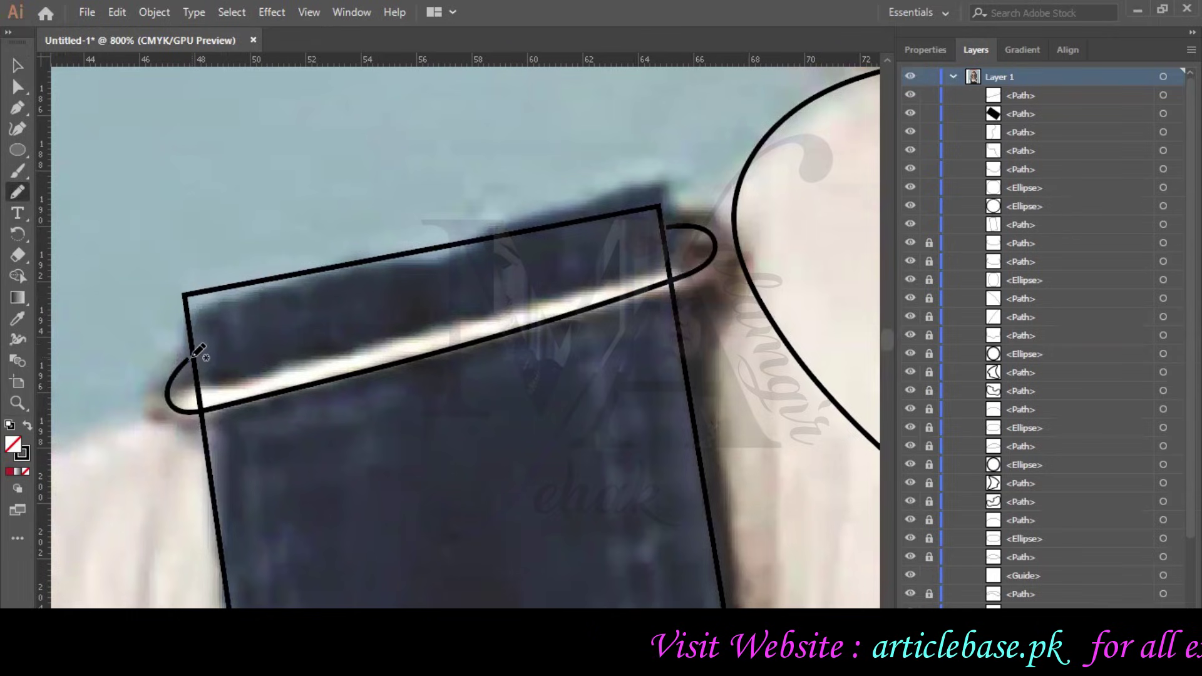
{"action": "left_click", "coordinate": [190, 358]}
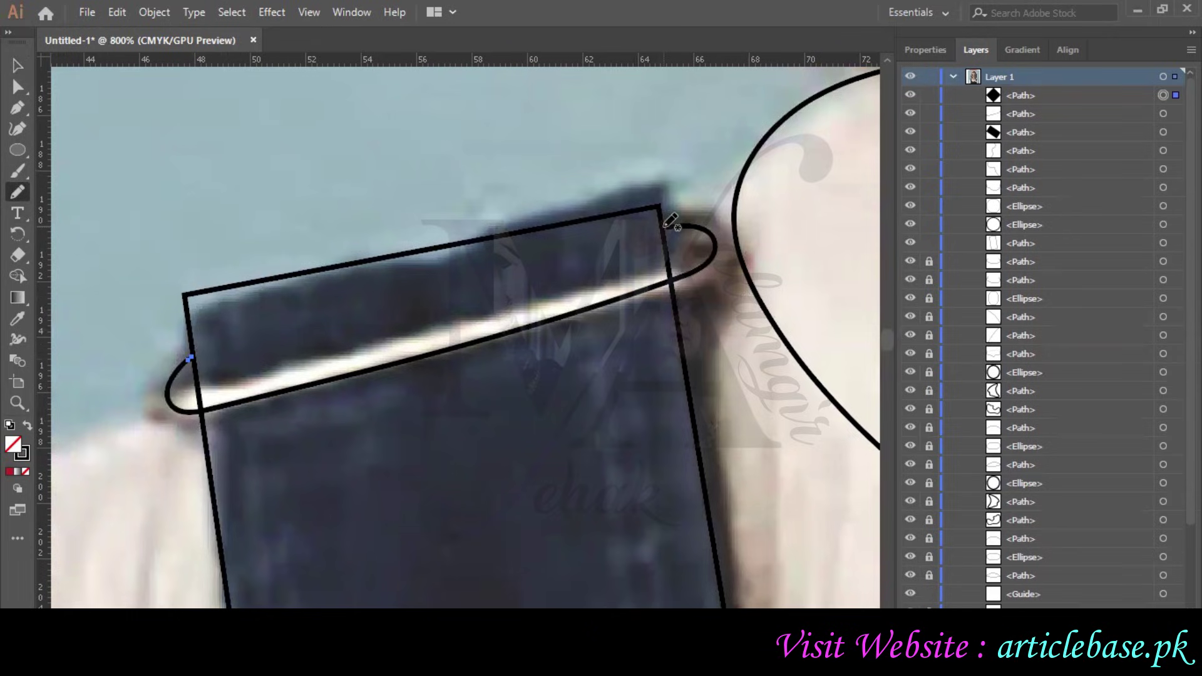
{"action": "left_click_drag", "start_coordinate": [667, 227], "coordinate": [664, 227]}
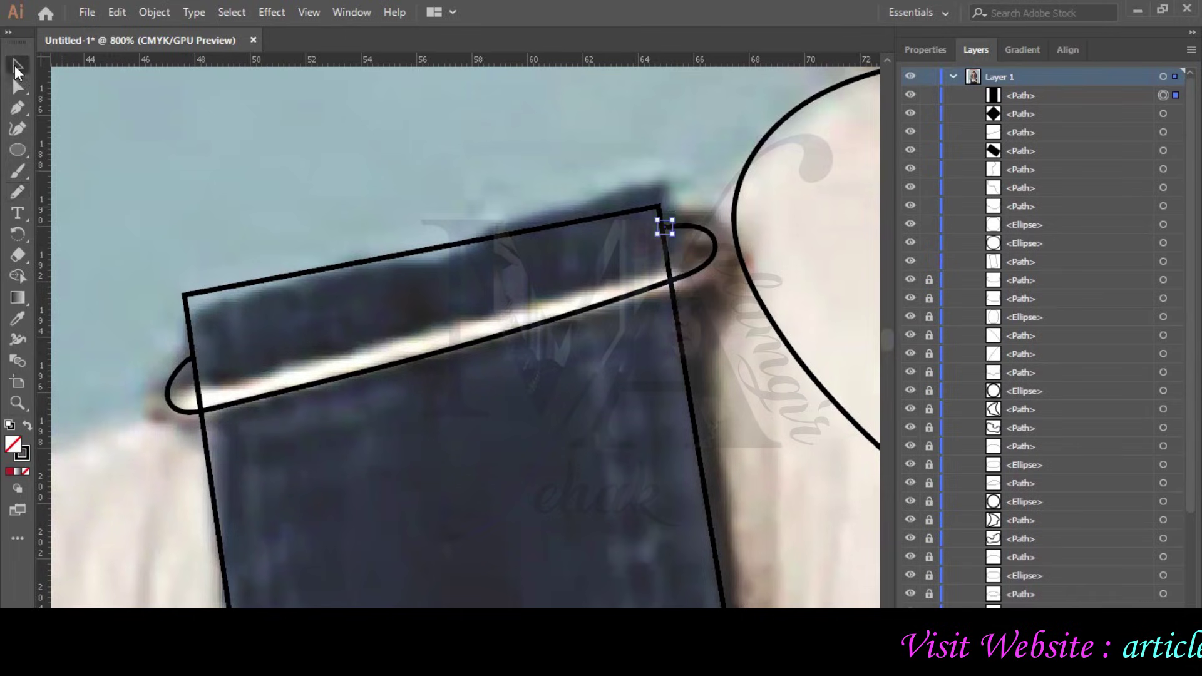
{"action": "left_click", "coordinate": [926, 51]}
{"action": "left_click", "coordinate": [1058, 50]}
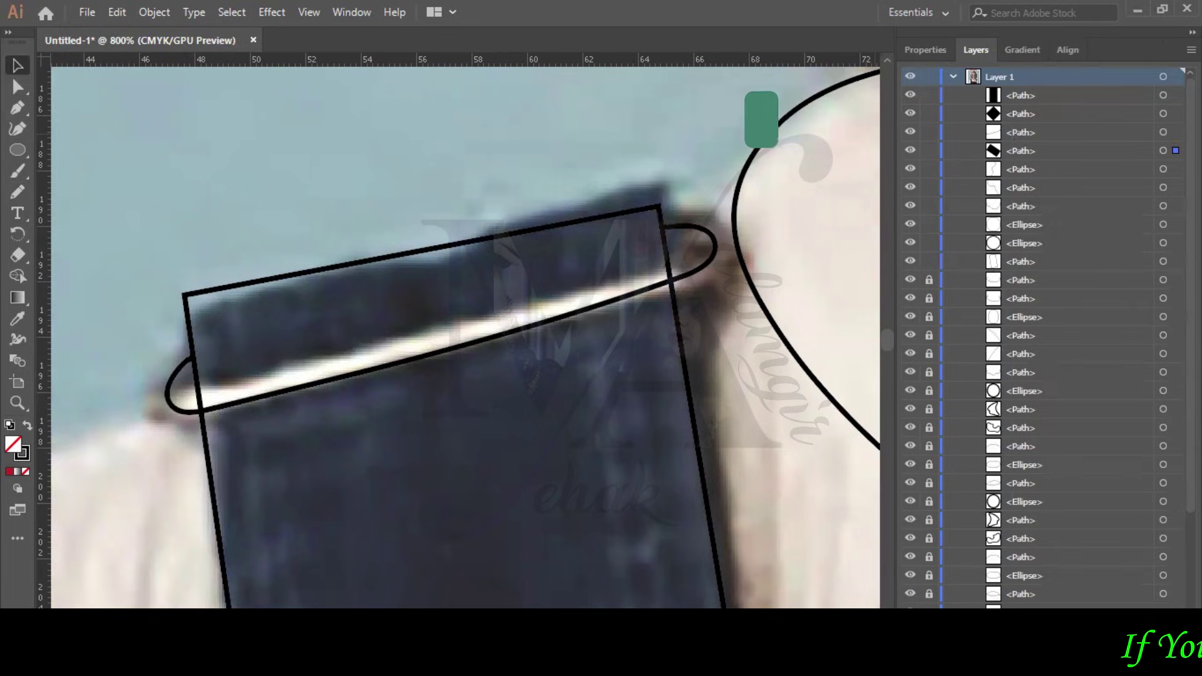
{"action": "left_click", "coordinate": [1173, 143]}
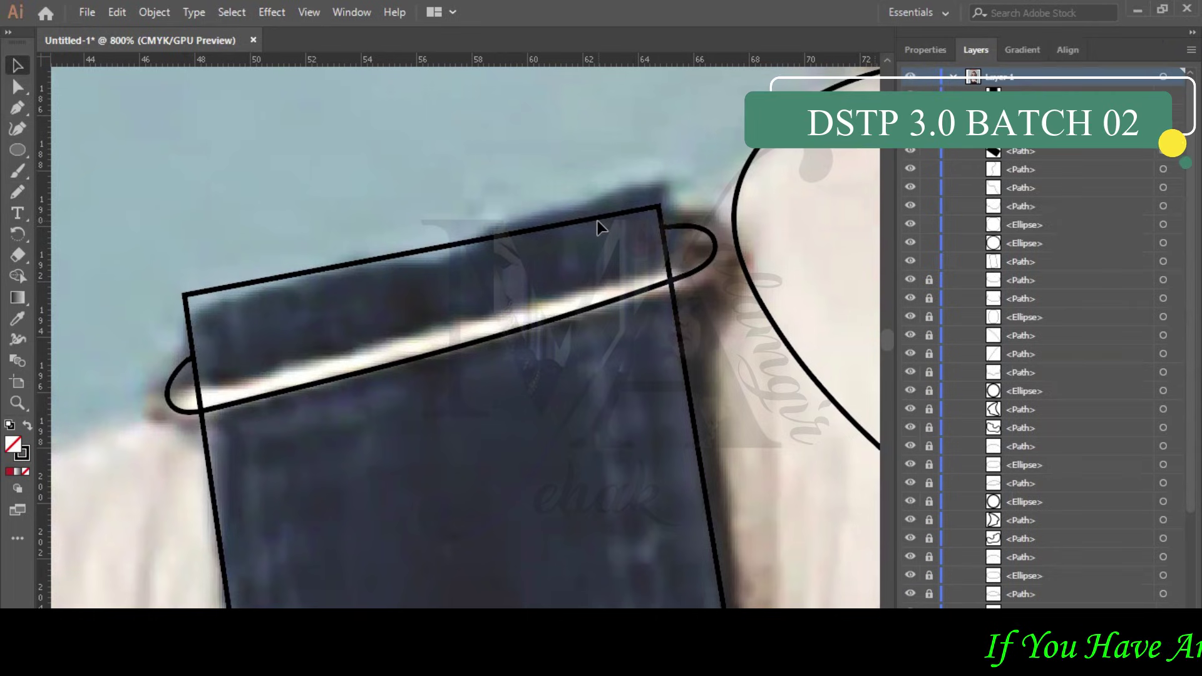
{"action": "left_click", "coordinate": [1163, 95]}
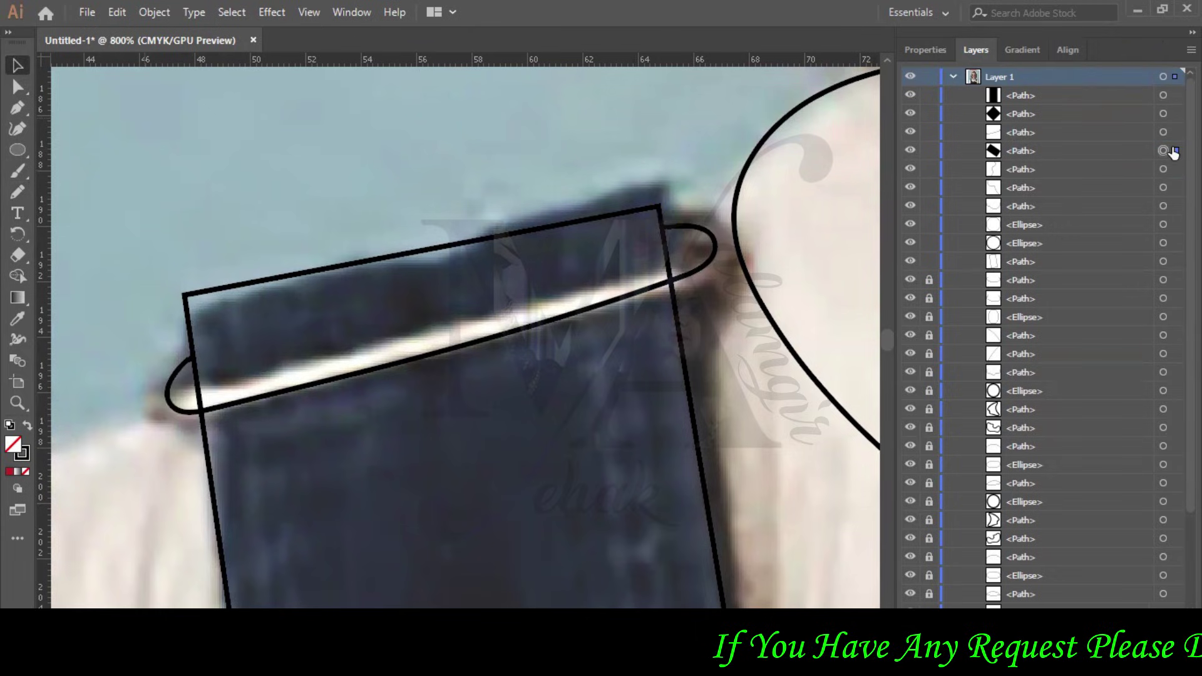
{"action": "left_click", "coordinate": [911, 151]}
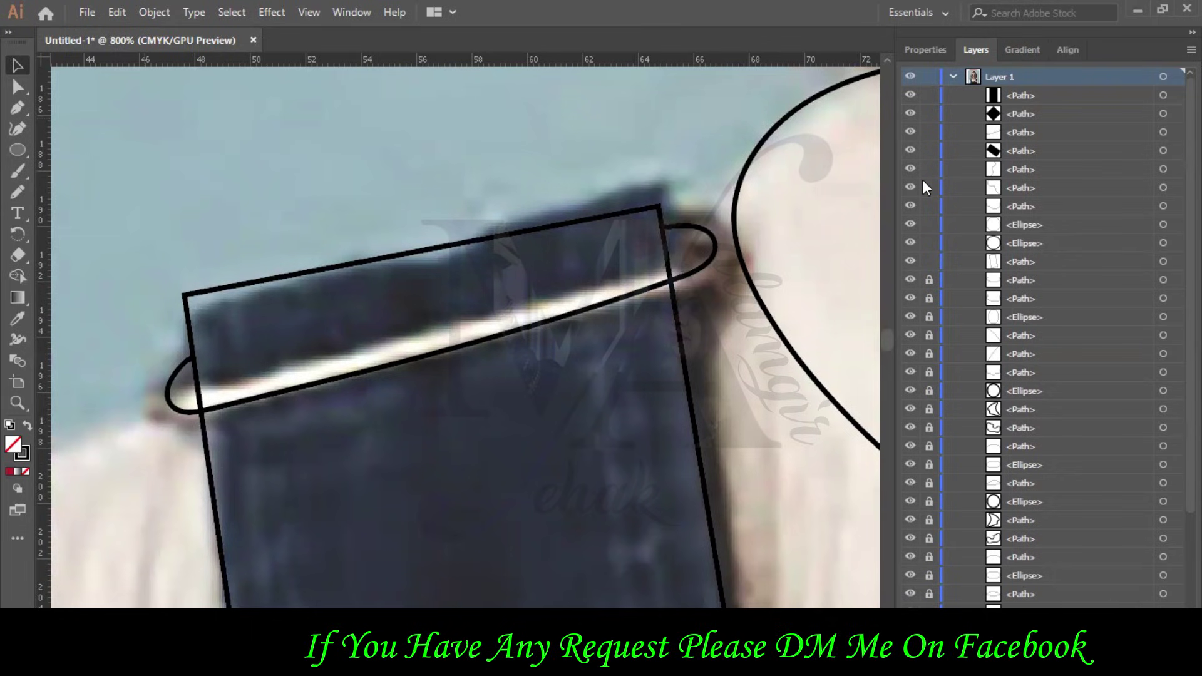
Set the stroke weight of the left strap's rectangular outline to 1 pt and deselect it.
{"action": "left_click", "coordinate": [911, 262]}
{"action": "left_click", "coordinate": [911, 262]}
{"action": "left_click", "coordinate": [1163, 262]}
{"action": "left_click", "coordinate": [918, 51]}
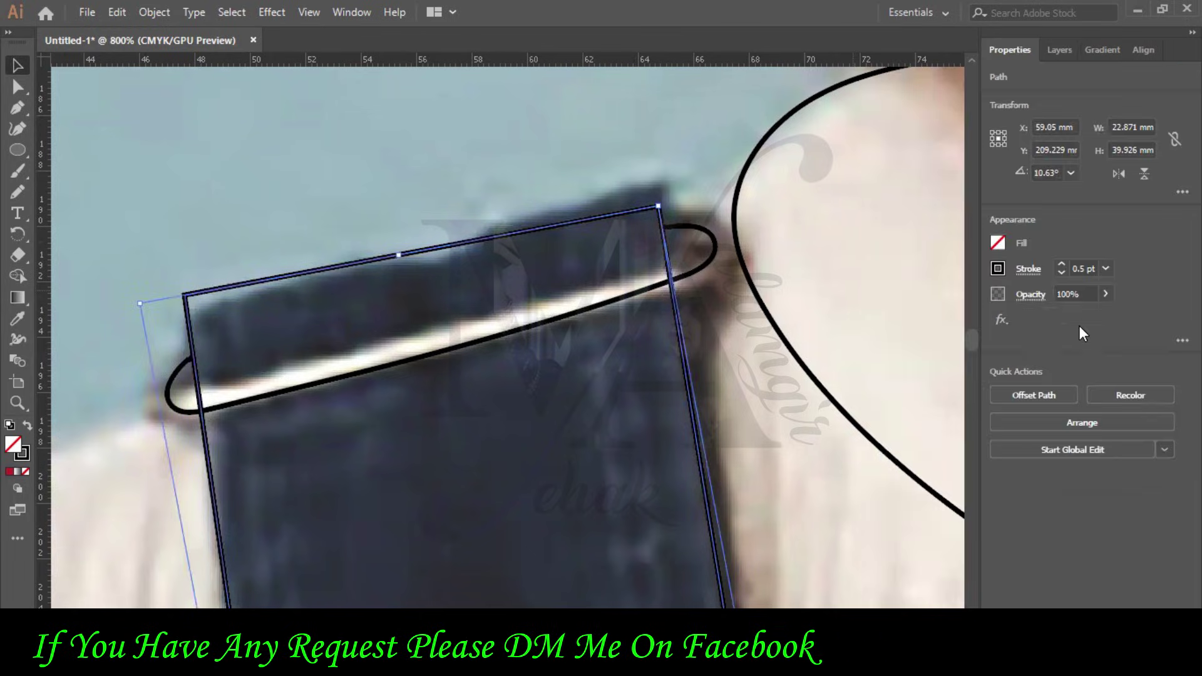
{"action": "left_click", "coordinate": [1062, 264]}
{"action": "left_click", "coordinate": [1062, 265]}
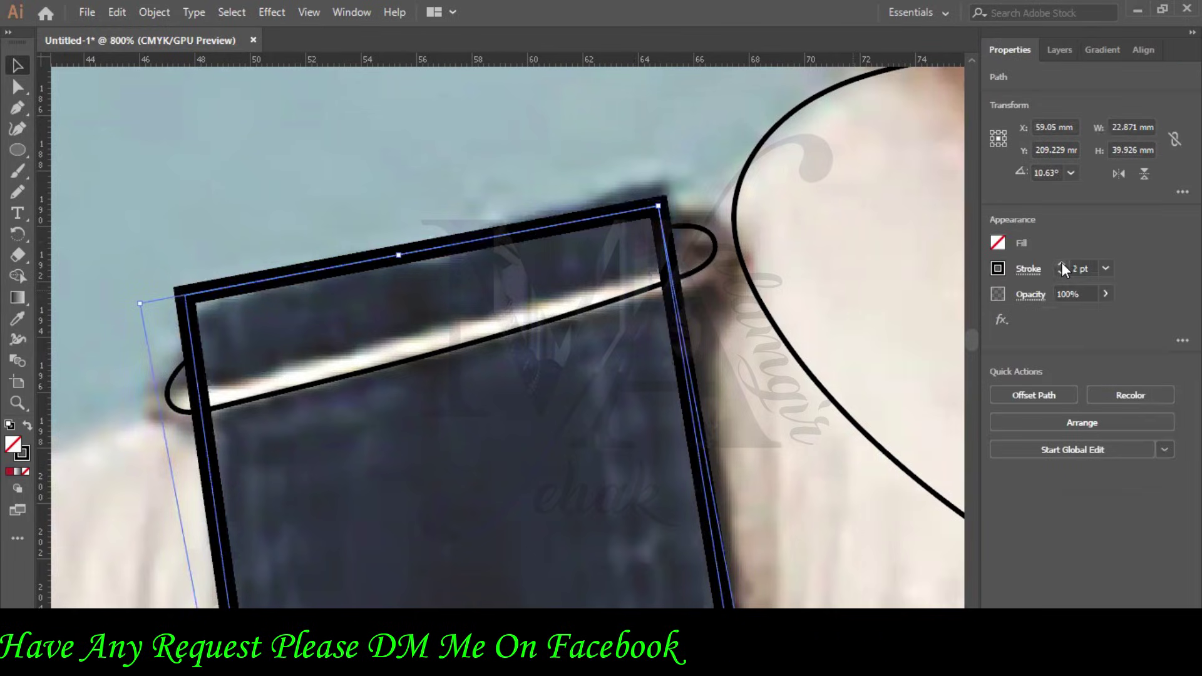
{"action": "left_click", "coordinate": [1061, 272]}
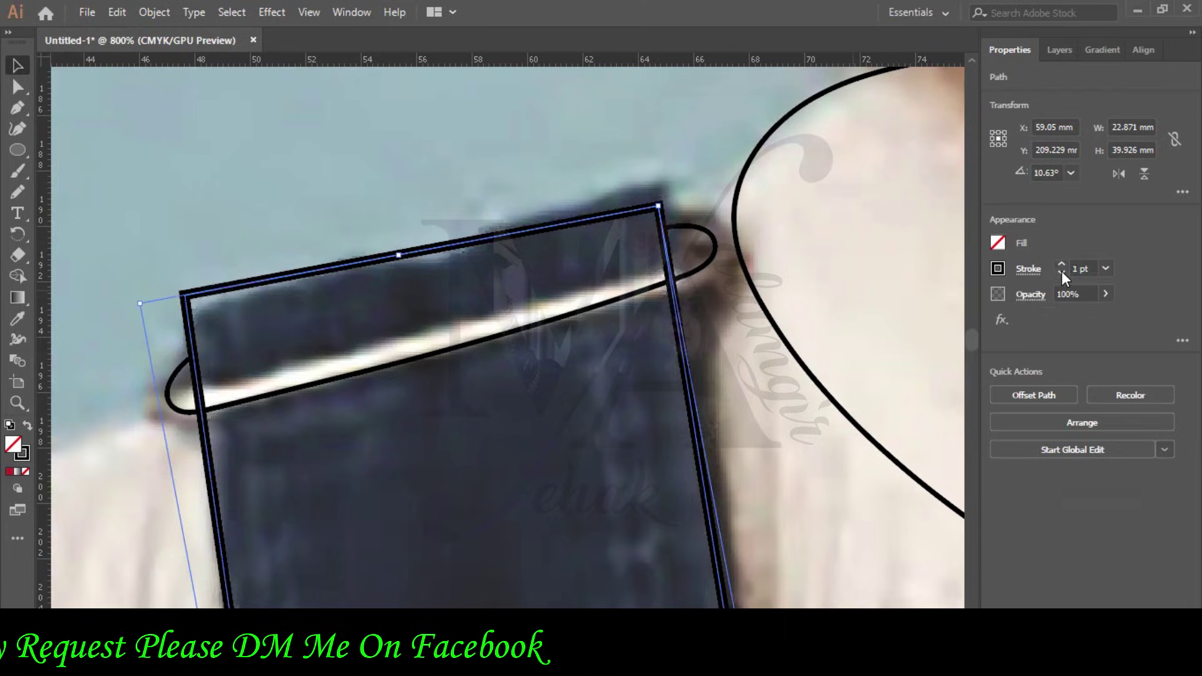
{"action": "left_click", "coordinate": [723, 228]}
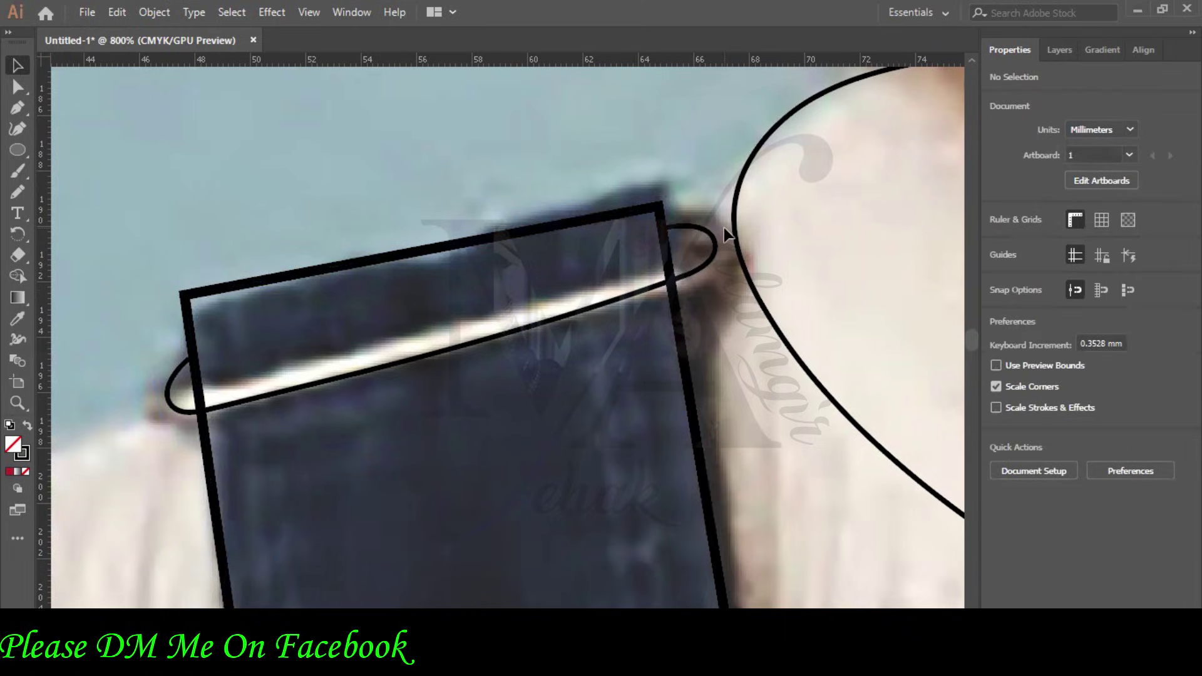
Switch to Snipping Tool and capture the Illustrator window showing the whole traced left strap with its hardware and the layer list.
{"action": "key", "text": "ctrl+0"}
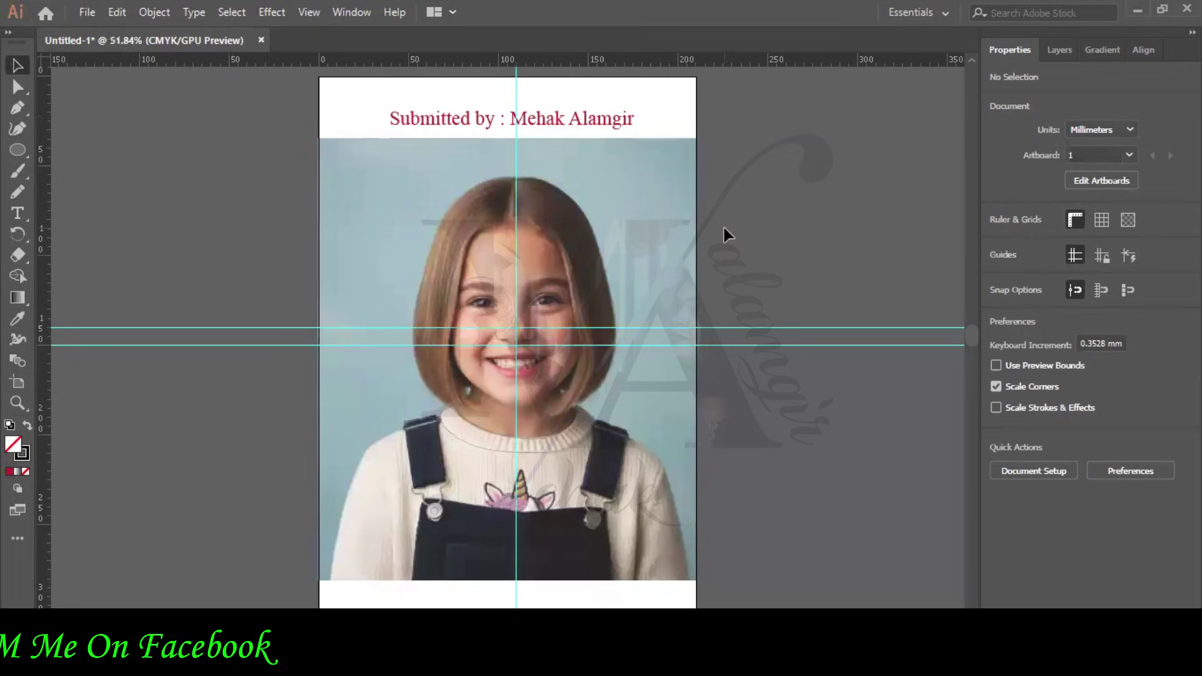
{"action": "key", "text": "ctrl+1"}
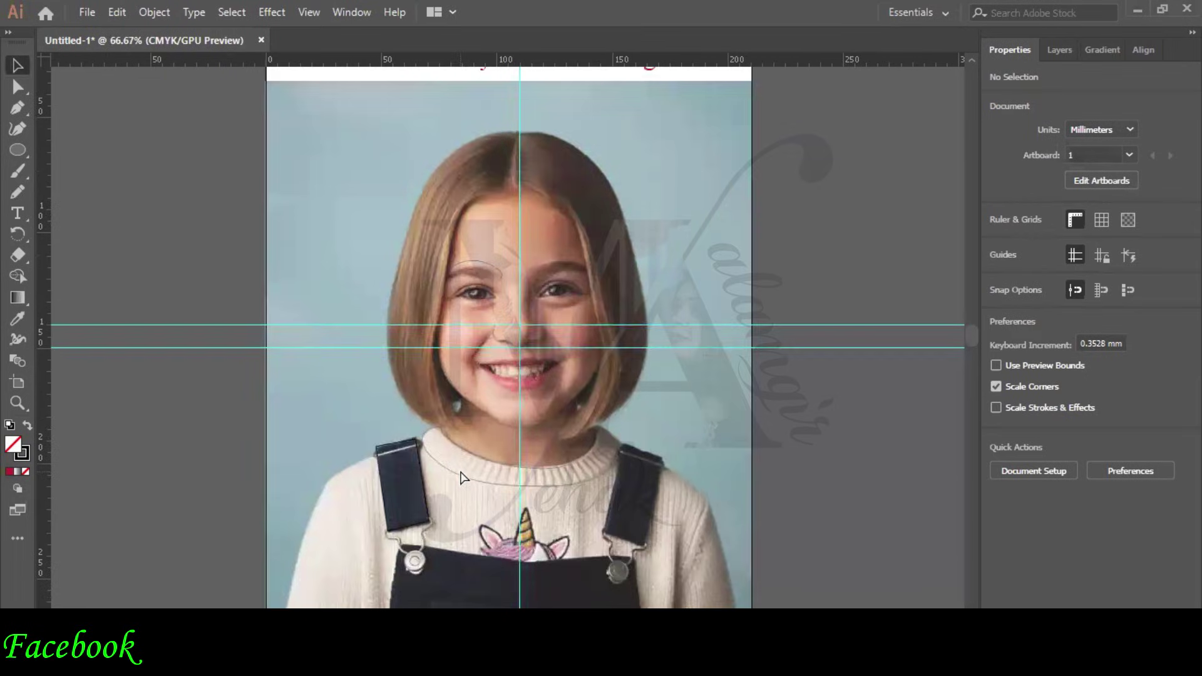
{"action": "scroll", "coordinate": [532, 400], "scroll_direction": "down", "scroll_amount": 8}
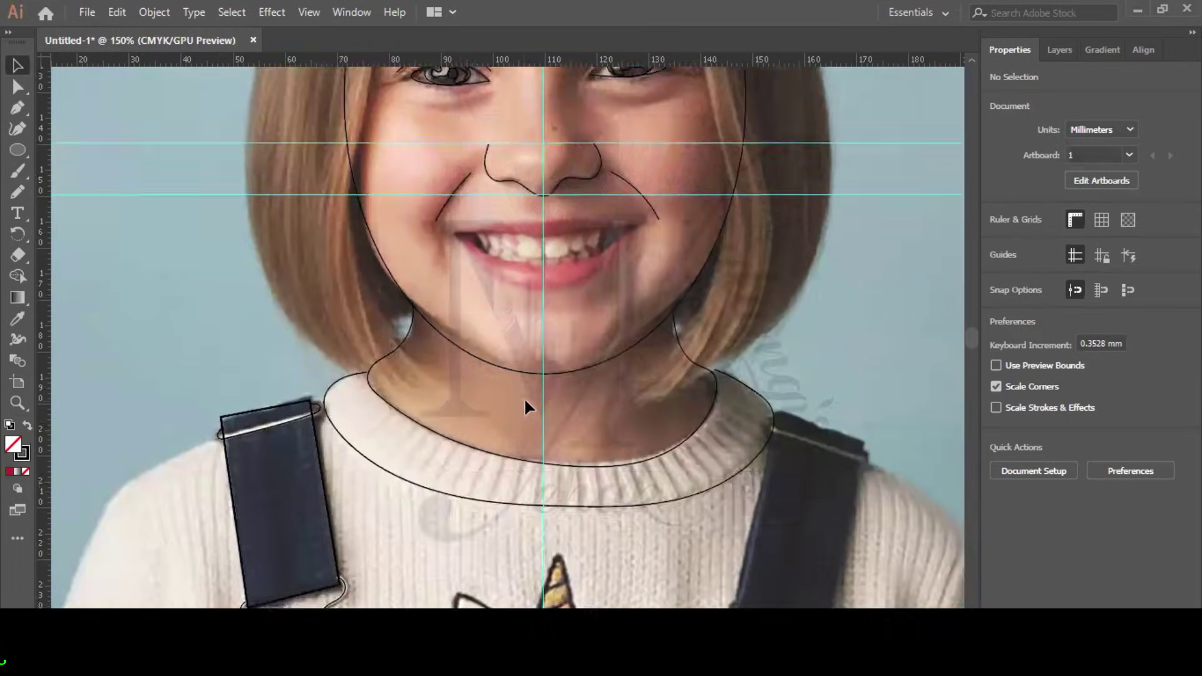
{"action": "scroll", "coordinate": [497, 371], "scroll_direction": "down", "scroll_amount": 1}
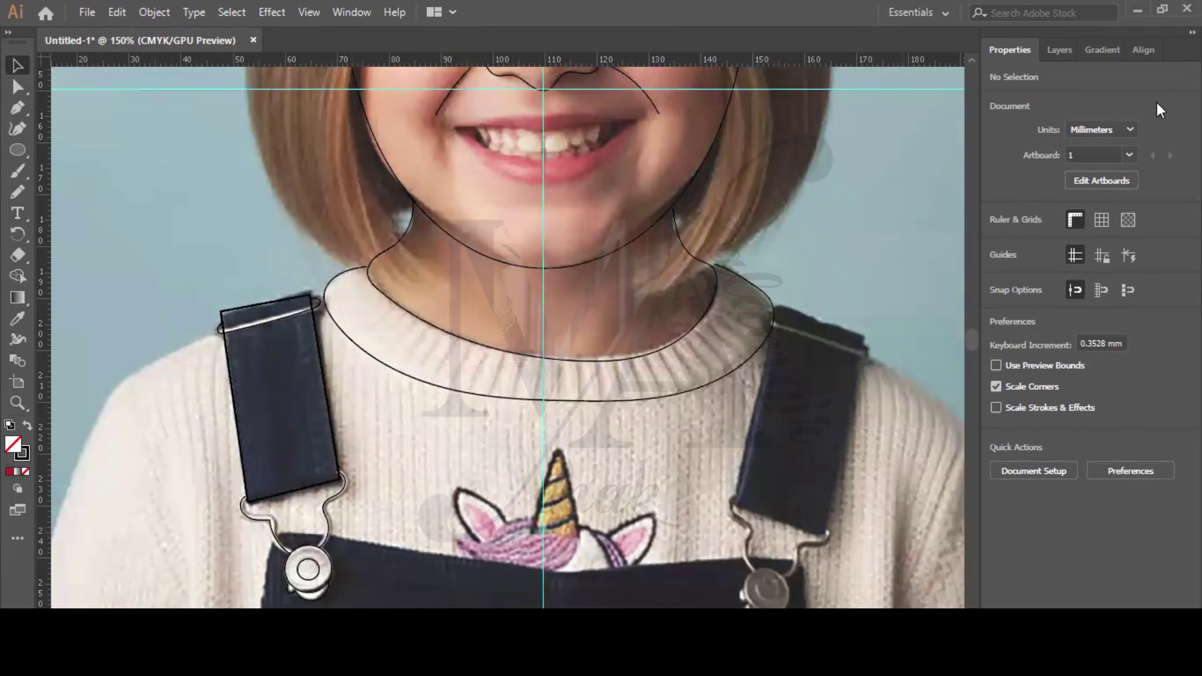
{"action": "left_click", "coordinate": [1058, 50]}
{"action": "key", "text": "alt+Tab"}
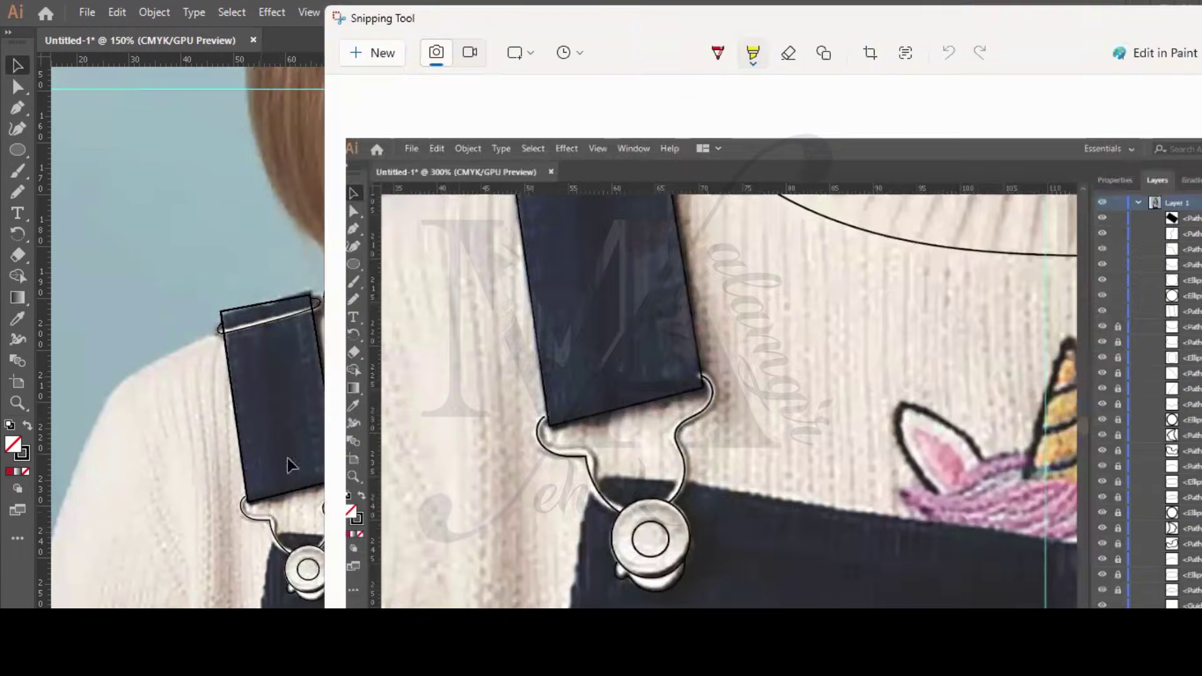
{"action": "left_click", "coordinate": [380, 55]}
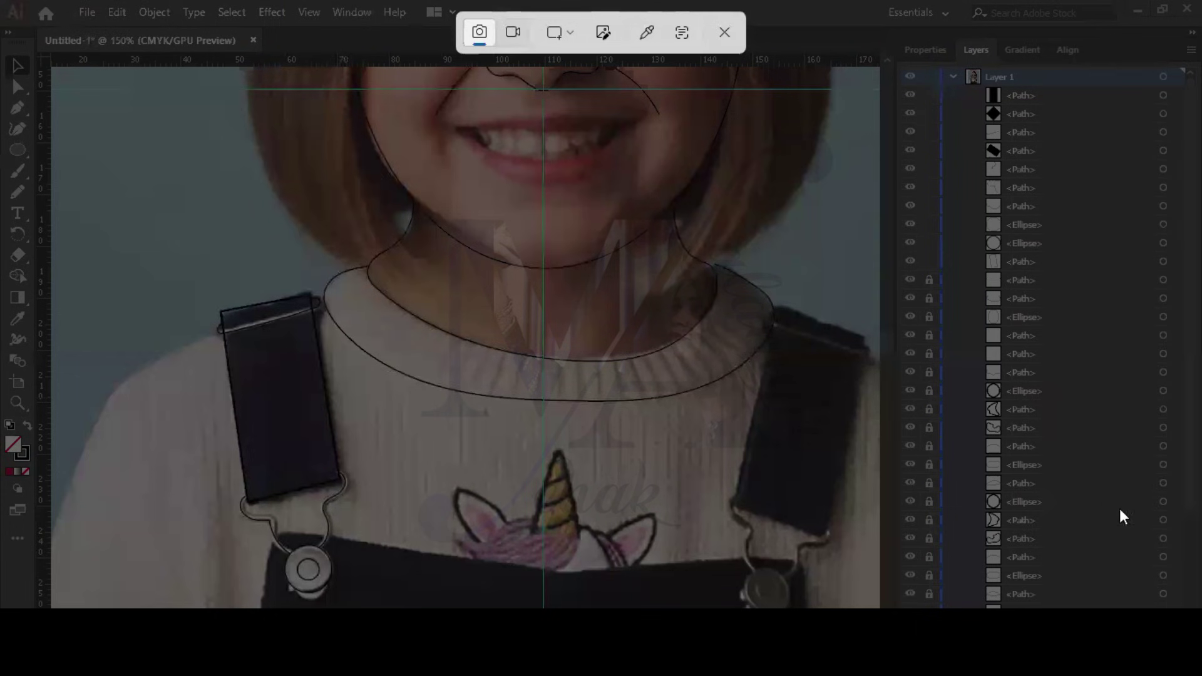
{"action": "left_click_drag", "start_coordinate": [1137, 518], "coordinate": [6, 3]}
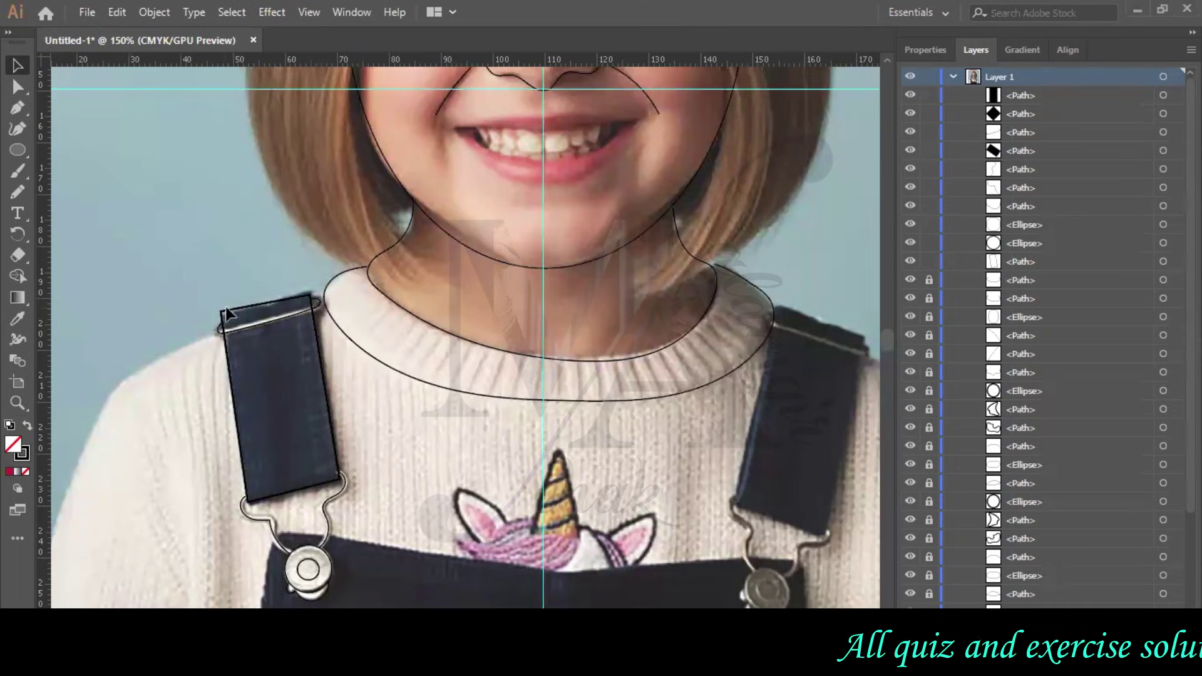
{"action": "left_click_drag", "start_coordinate": [209, 271], "coordinate": [336, 607]}
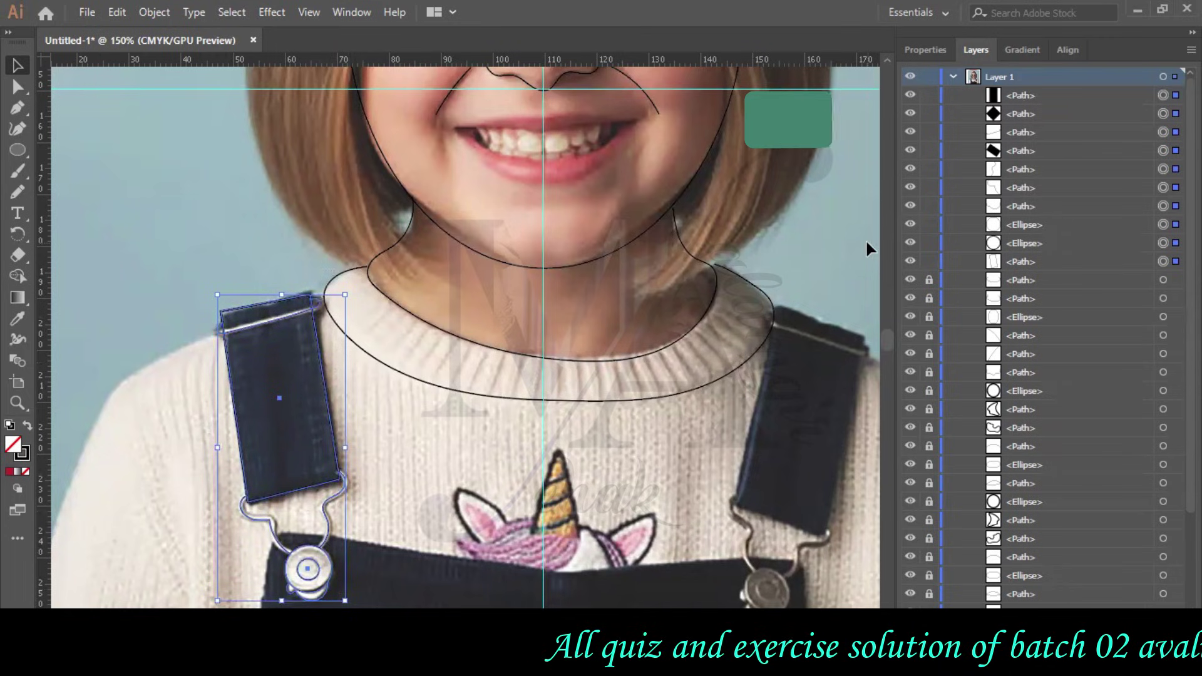
{"action": "right_click", "coordinate": [296, 418]}
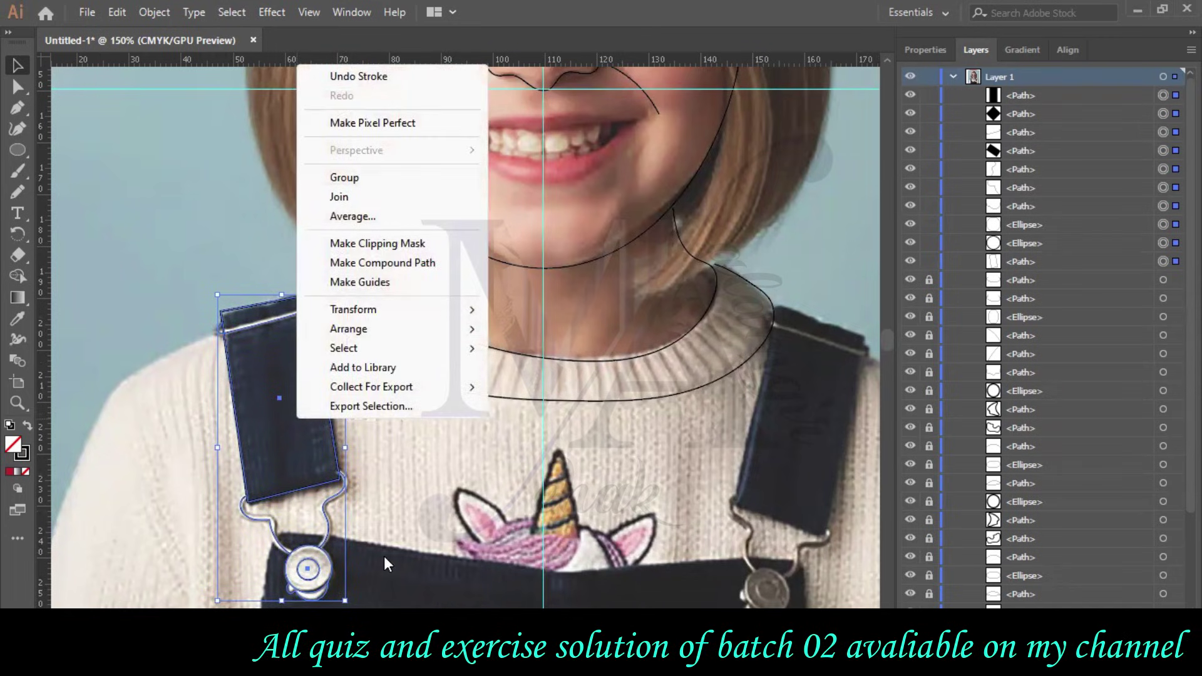
{"action": "left_click", "coordinate": [507, 528]}
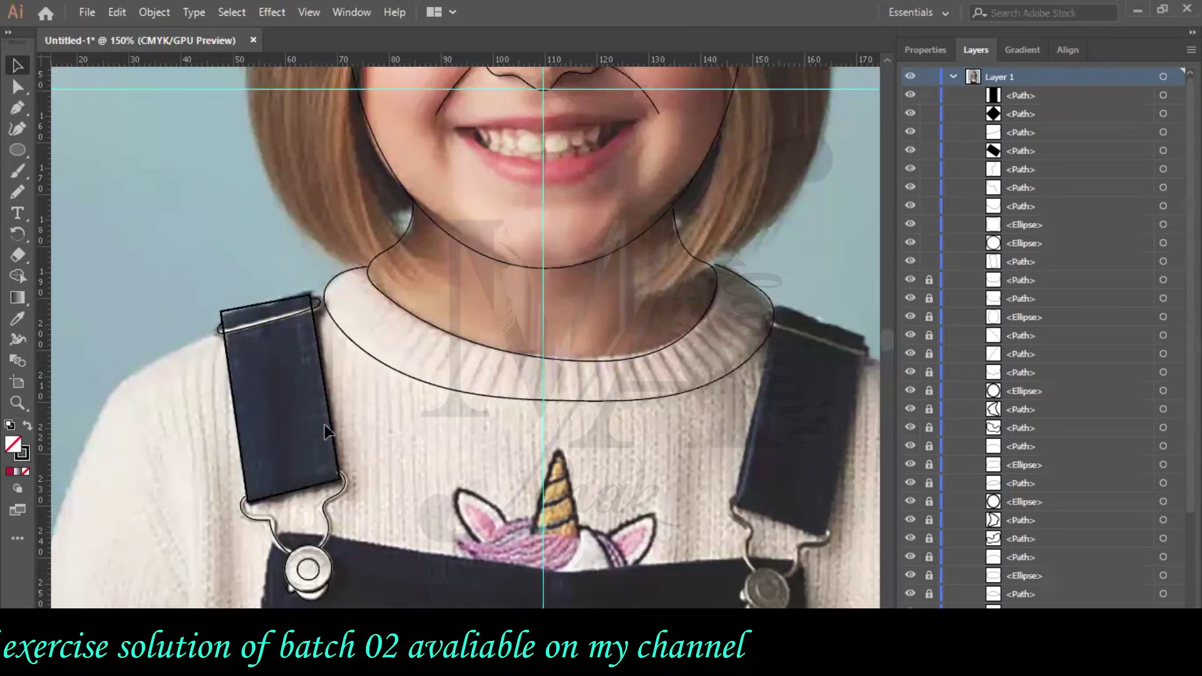
Duplicate all paths of the left strap and its hardware, and reflect the copy across the vertical axis.
{"action": "scroll", "coordinate": [373, 591], "scroll_direction": "down", "scroll_amount": 2}
{"action": "key", "text": "ctrl+a"}
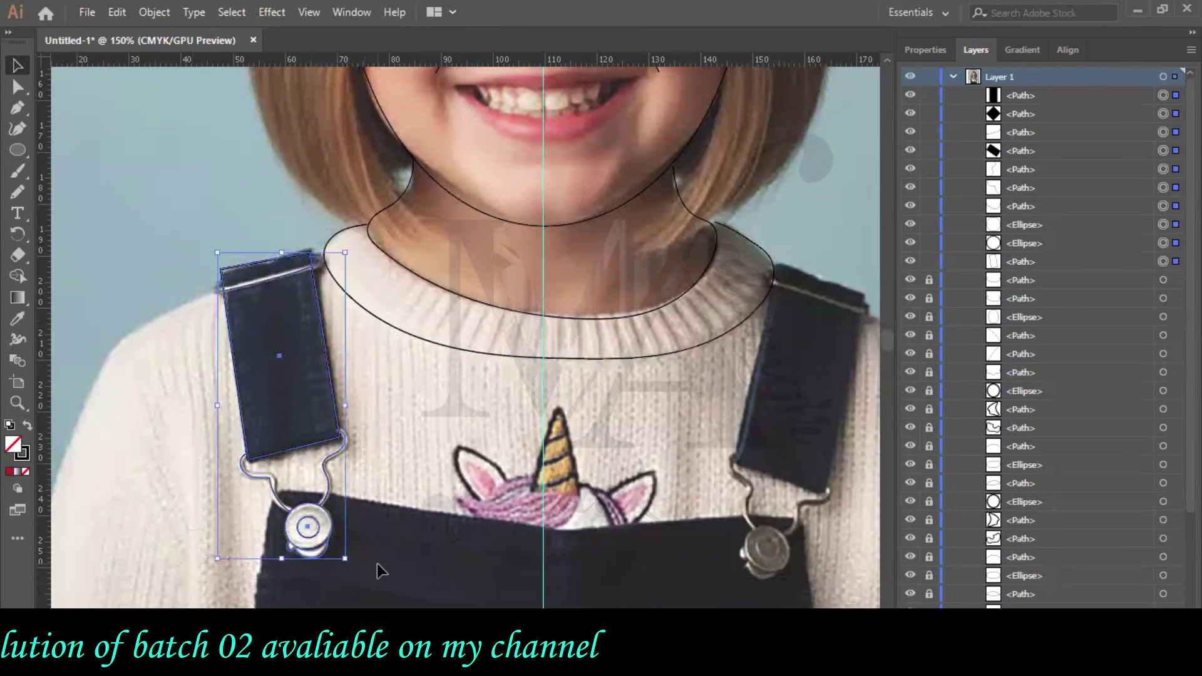
{"action": "key", "text": "ctrl+c"}
{"action": "key", "text": "ctrl+v"}
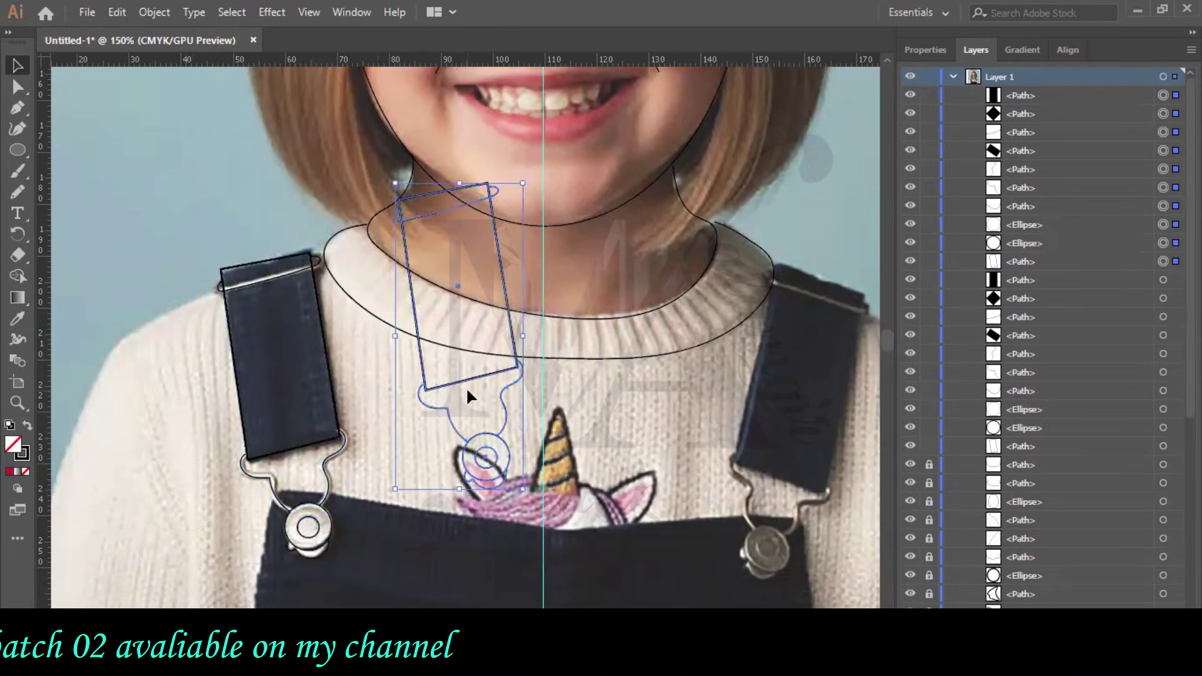
{"action": "right_click", "coordinate": [469, 379]}
{"action": "mouse_move", "coordinate": [562, 293]}
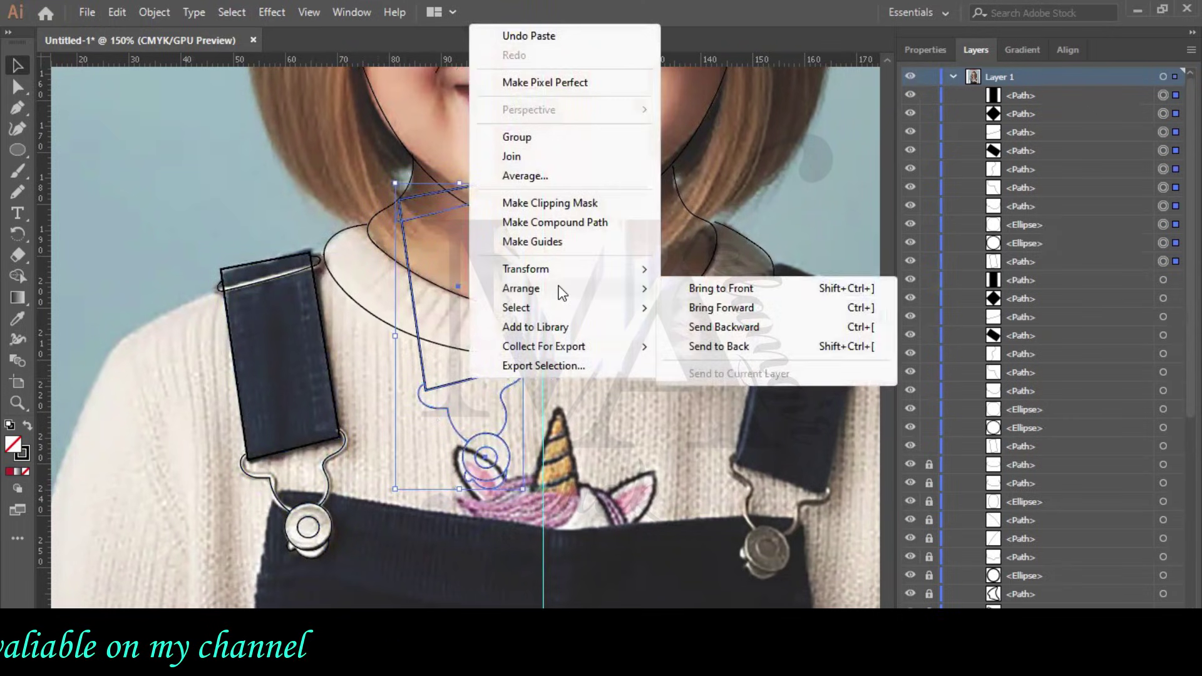
{"action": "mouse_move", "coordinate": [580, 268]}
{"action": "left_click", "coordinate": [712, 335]}
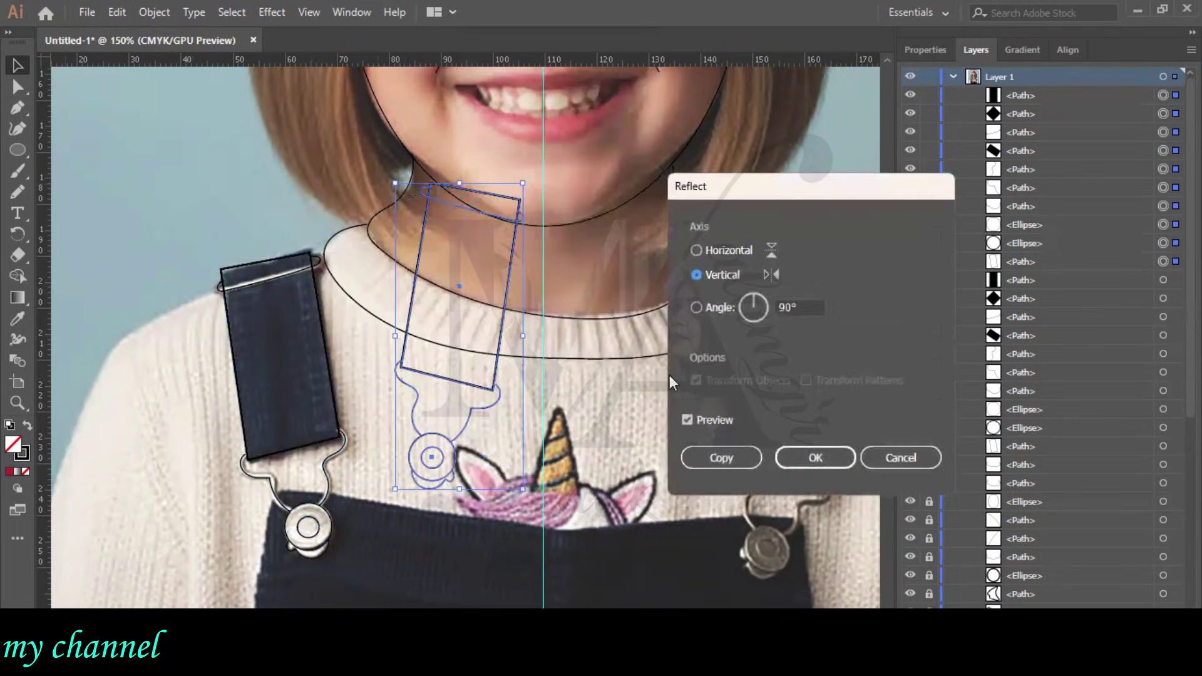
{"action": "left_click", "coordinate": [790, 462]}
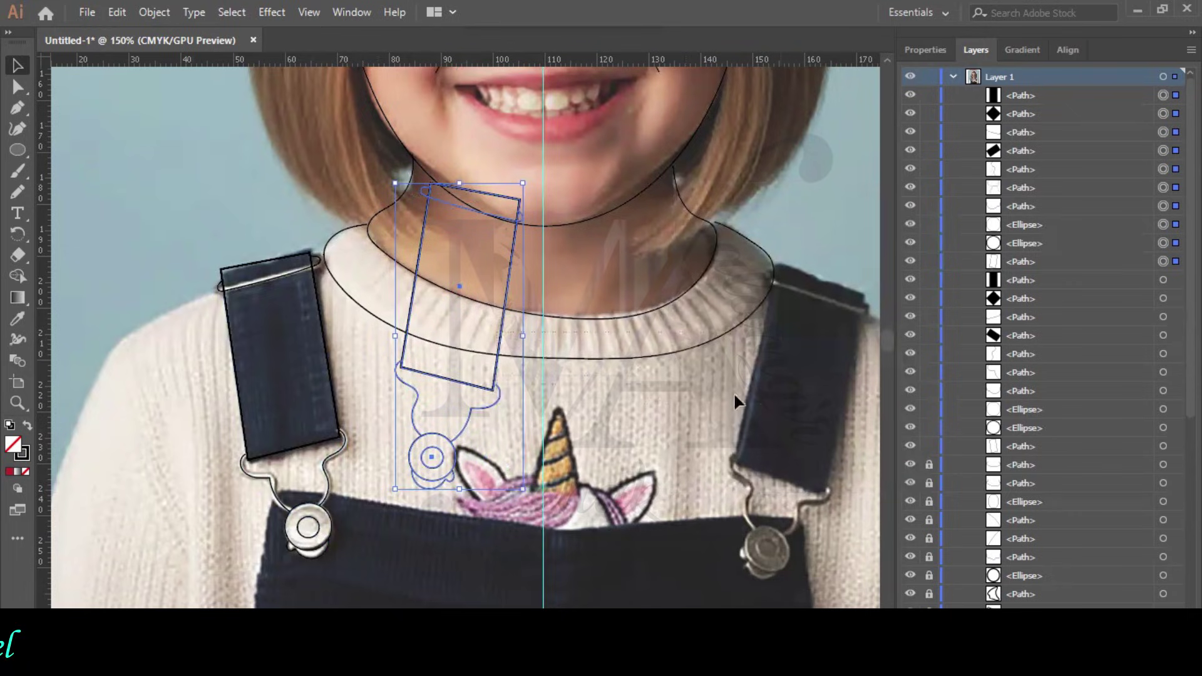
{"action": "left_click", "coordinate": [500, 277]}
{"action": "left_click_drag", "start_coordinate": [479, 283], "coordinate": [546, 284]}
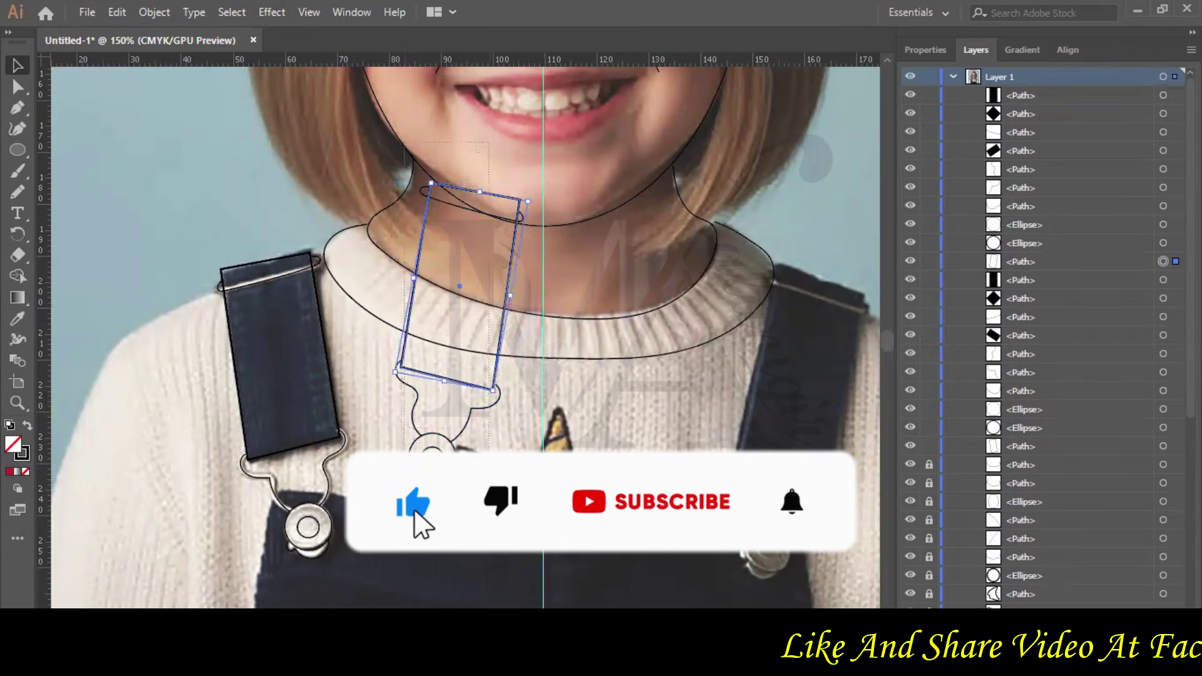
{"action": "key", "text": "ctrl+shift+a"}
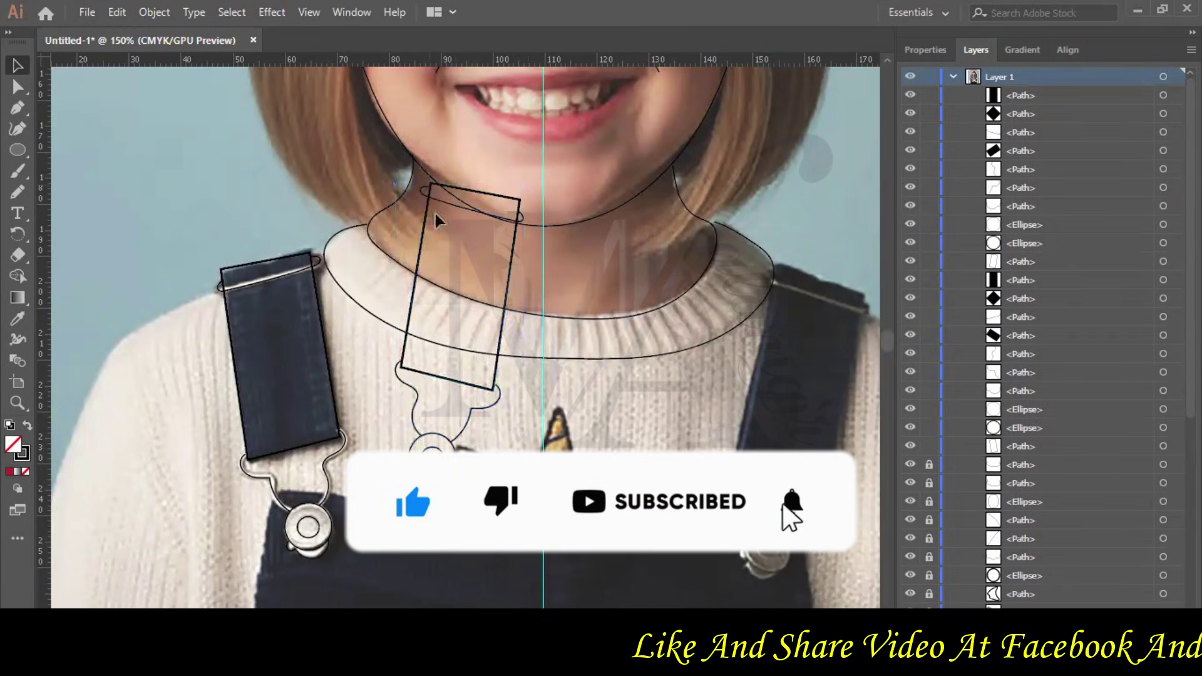
Move the mirrored strap-and-buckle outline onto the untraced overall strap and stretch it slightly downward to fit the photo.
{"action": "left_click", "coordinate": [510, 286]}
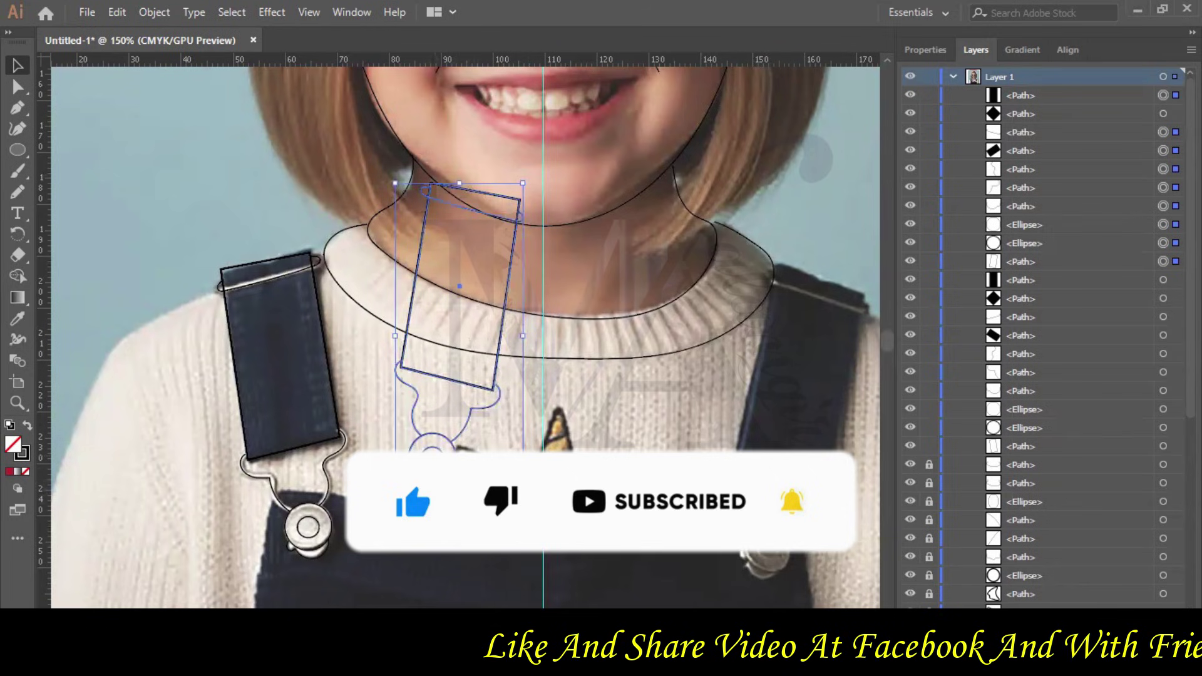
{"action": "left_click_drag", "start_coordinate": [430, 475], "coordinate": [765, 544]}
{"action": "left_click_drag", "start_coordinate": [864, 269], "coordinate": [877, 278]}
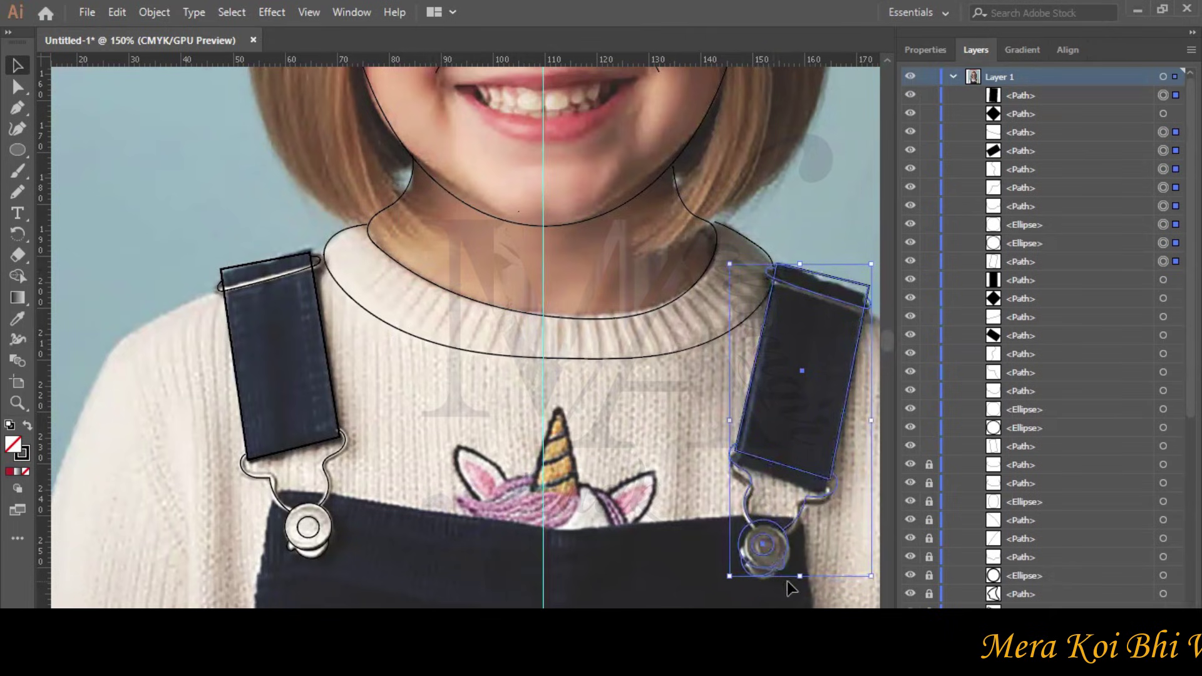
{"action": "left_click_drag", "start_coordinate": [799, 577], "coordinate": [798, 581]}
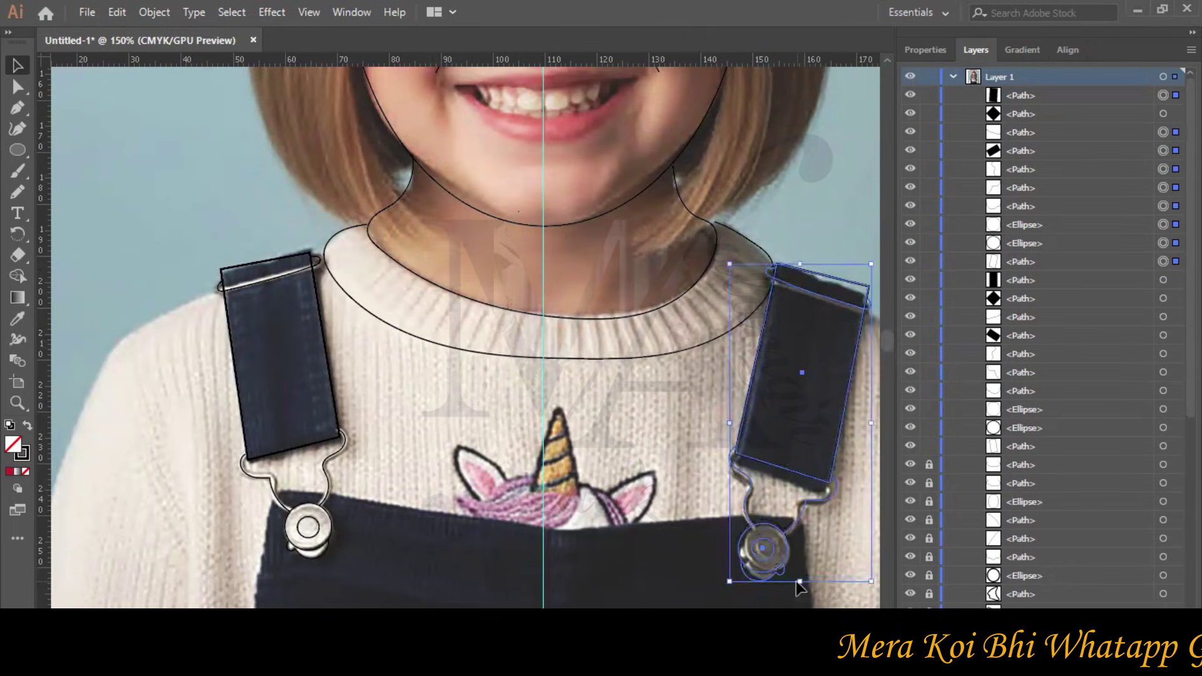
{"action": "left_click", "coordinate": [694, 464]}
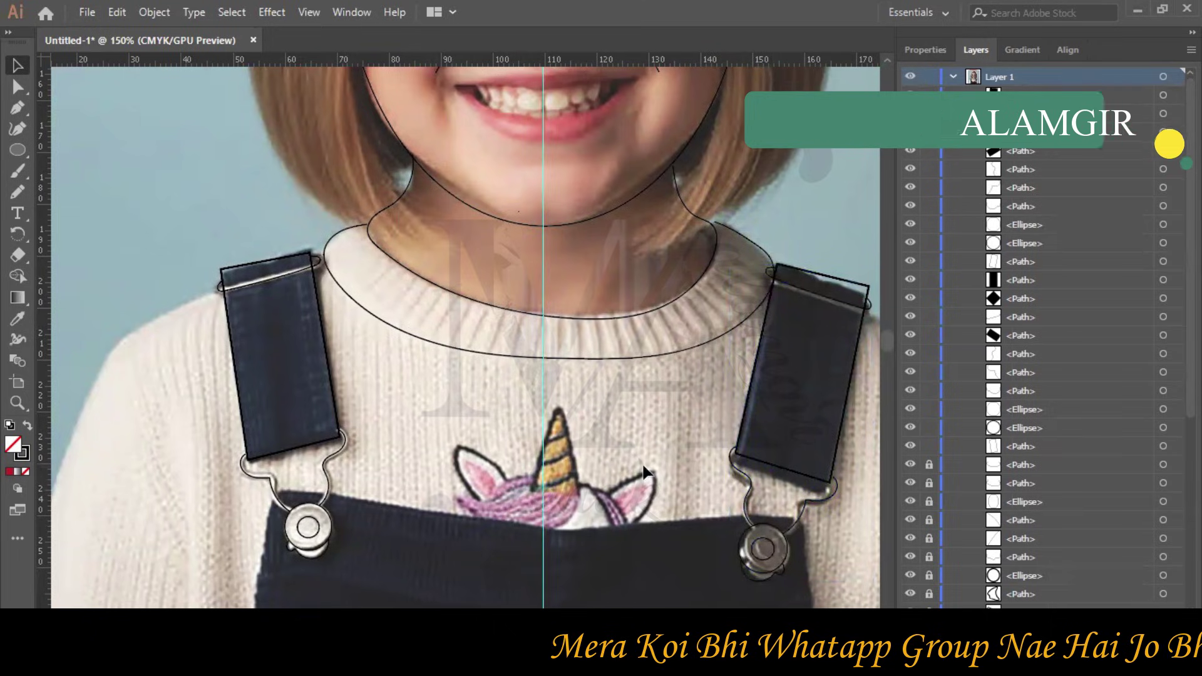
Capture the traced portrait on screen, paste it into the Word document, and return to the Illustrator drawing.
{"action": "key", "text": "alt+Tab"}
{"action": "left_click", "coordinate": [369, 51]}
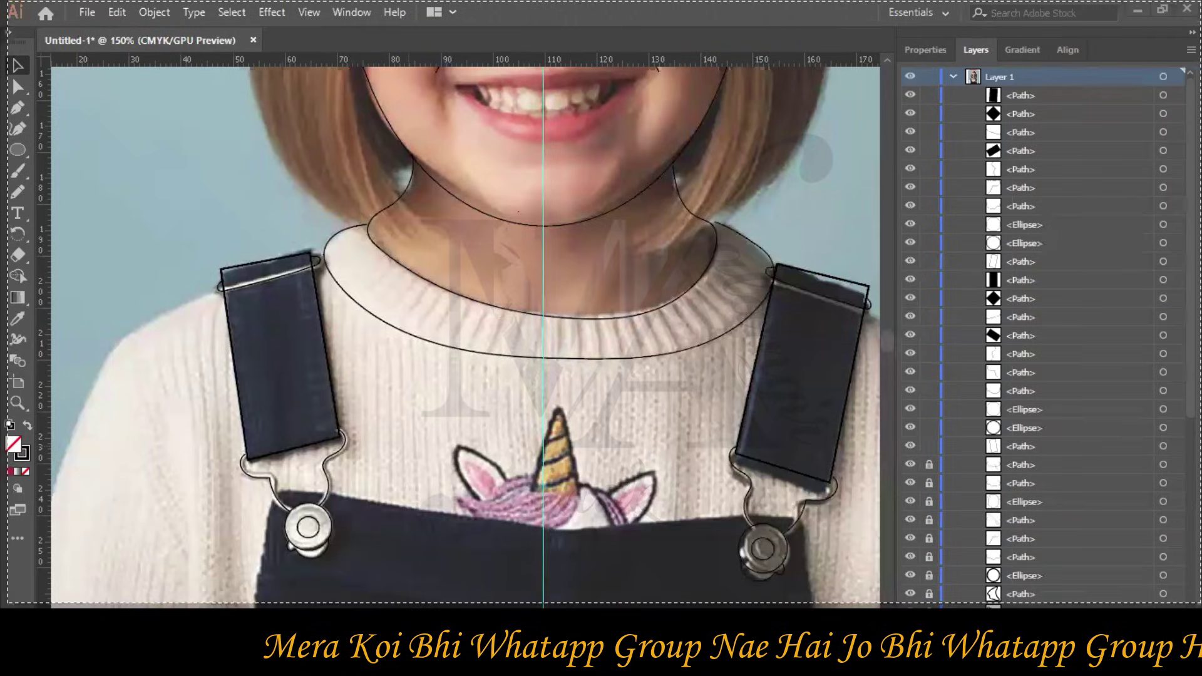
{"action": "key", "text": "alt+Tab"}
{"action": "key", "text": "ctrl+v"}
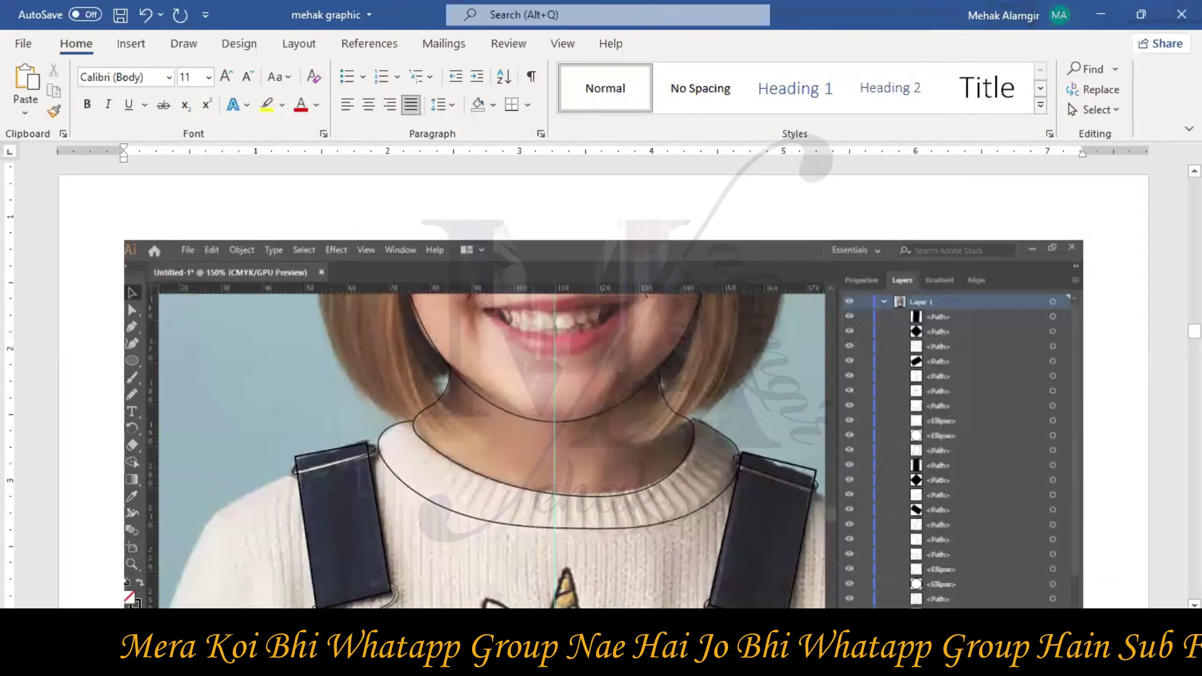
{"action": "key", "text": "alt+Tab"}
Try to trace the outline of the dark overalls bib freehand with the Pencil tool.
{"action": "scroll", "coordinate": [509, 449], "scroll_direction": "down", "scroll_amount": 4}
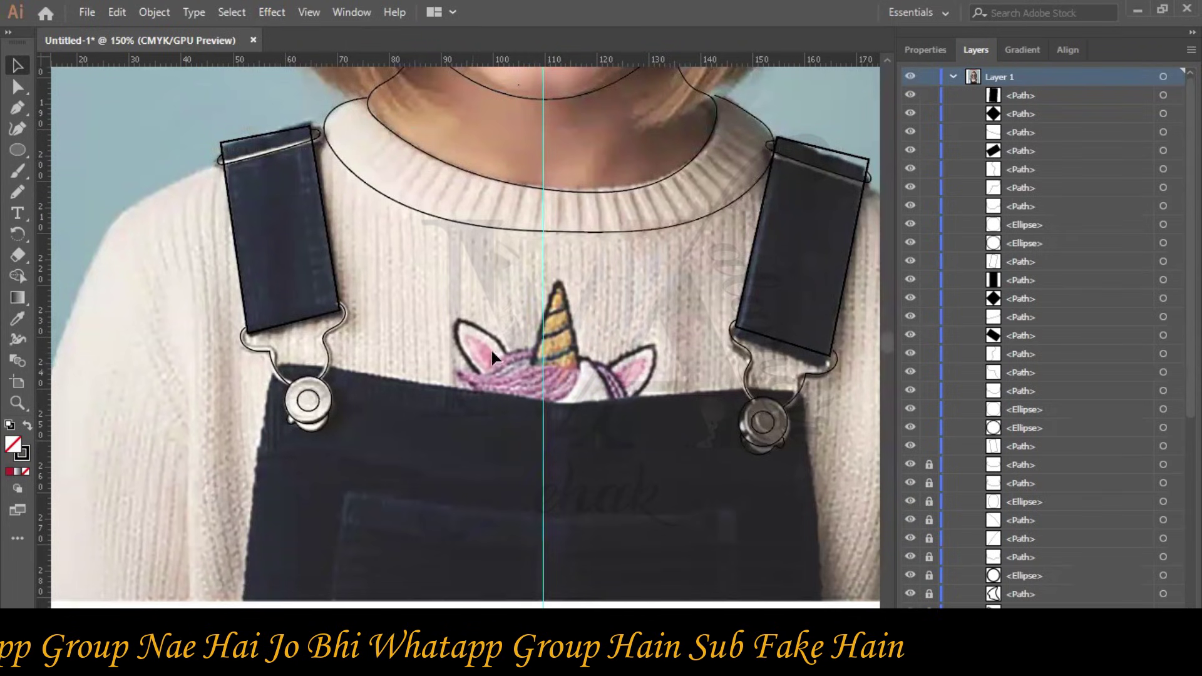
{"action": "scroll", "coordinate": [656, 492], "scroll_direction": "down", "scroll_amount": 2}
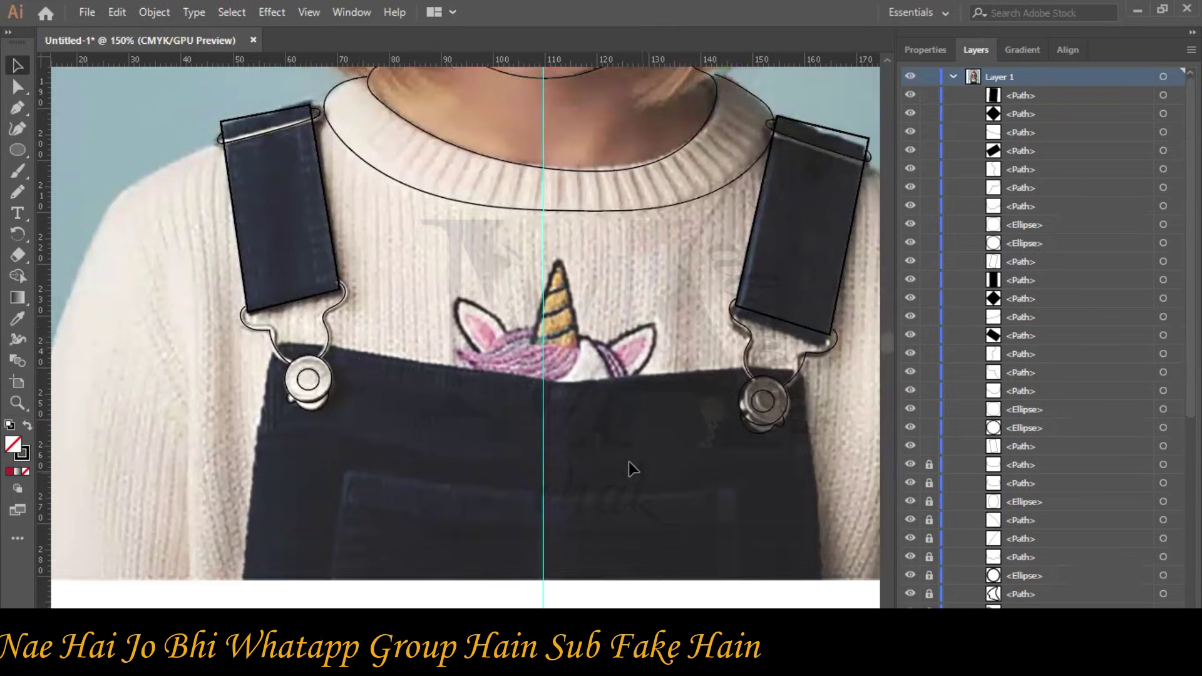
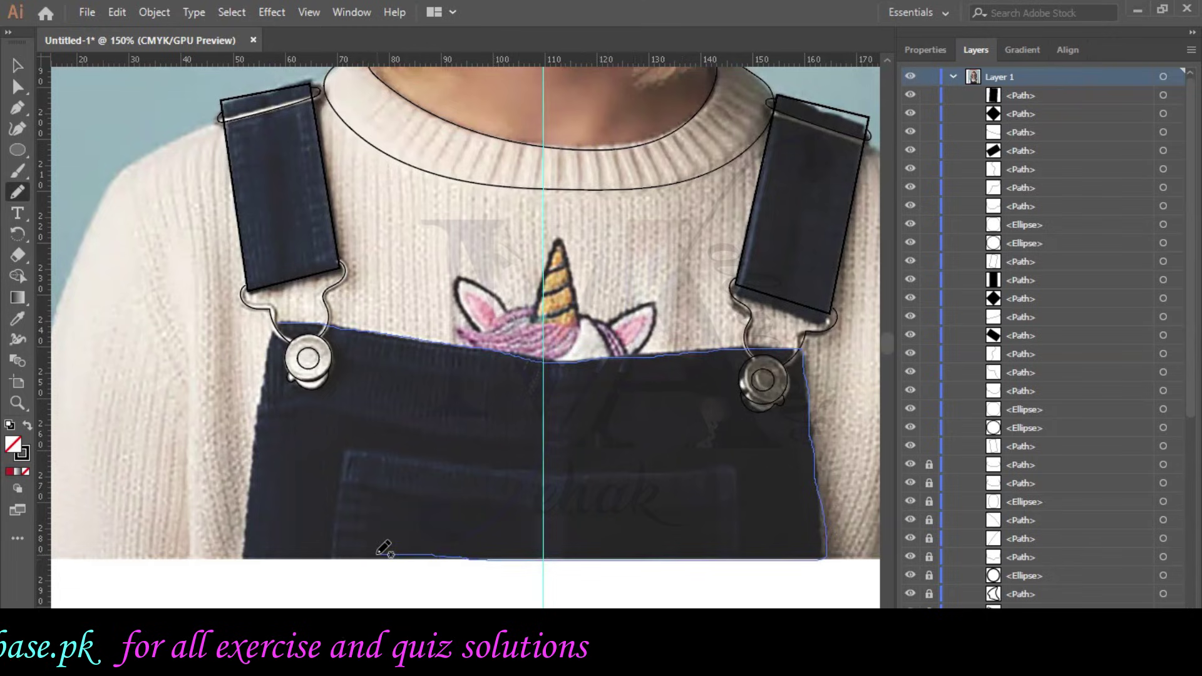
{"action": "left_click_drag", "start_coordinate": [384, 549], "coordinate": [384, 549]}
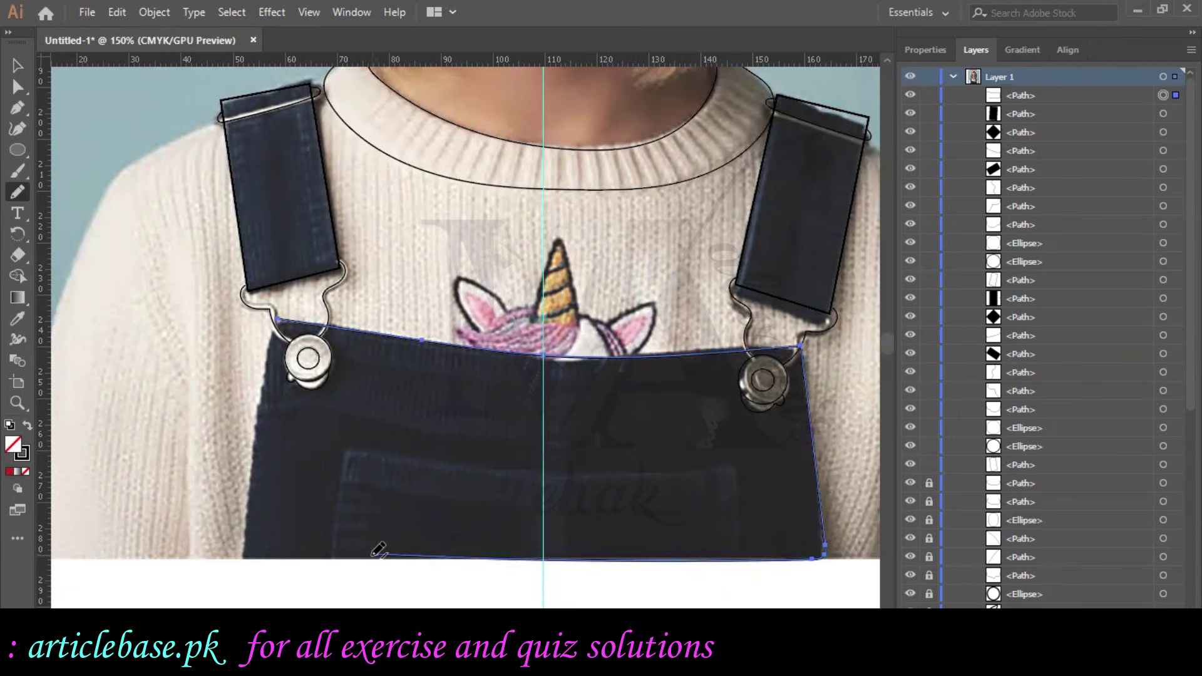
{"action": "key", "text": "ctrl+z"}
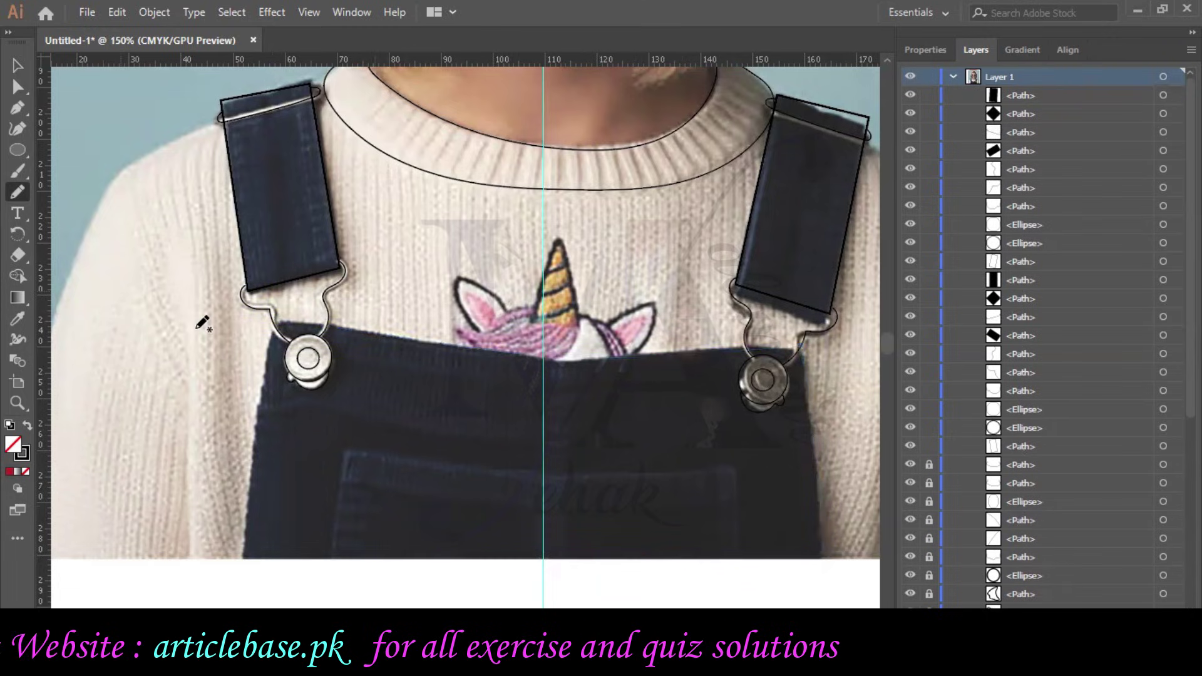
{"action": "left_click_drag", "start_coordinate": [245, 557], "coordinate": [258, 457]}
{"action": "key", "text": "ctrl+z"}
{"action": "left_click_drag", "start_coordinate": [246, 560], "coordinate": [256, 441]}
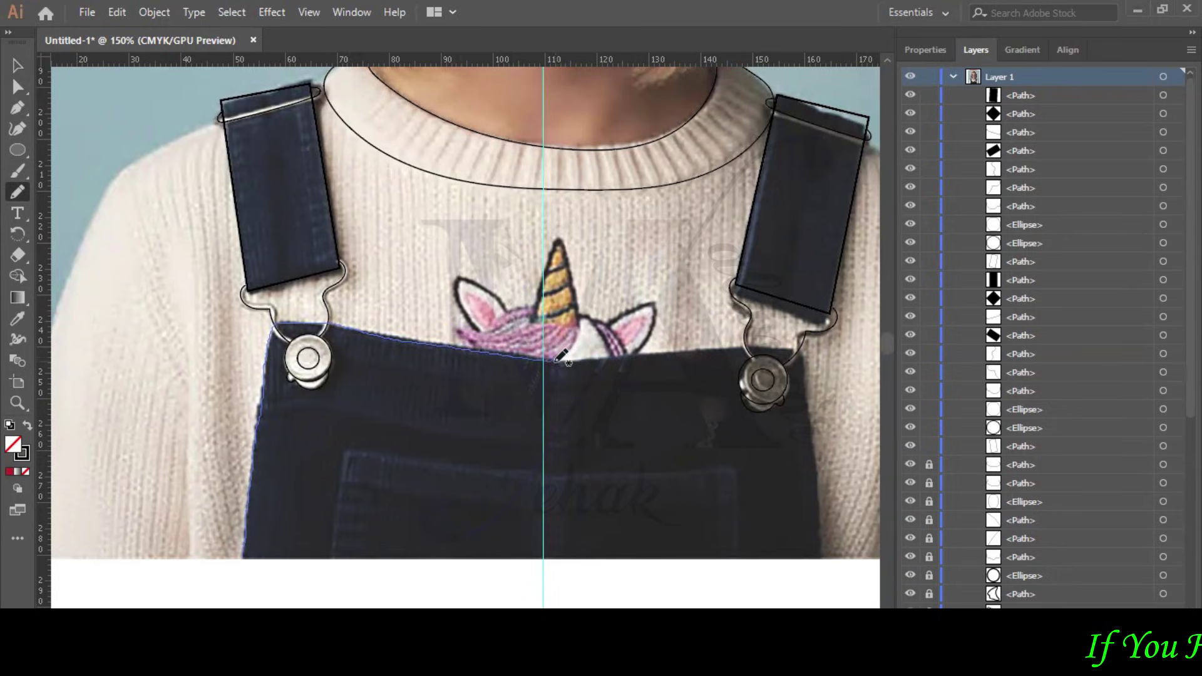
{"action": "left_click_drag", "start_coordinate": [659, 355], "coordinate": [663, 356]}
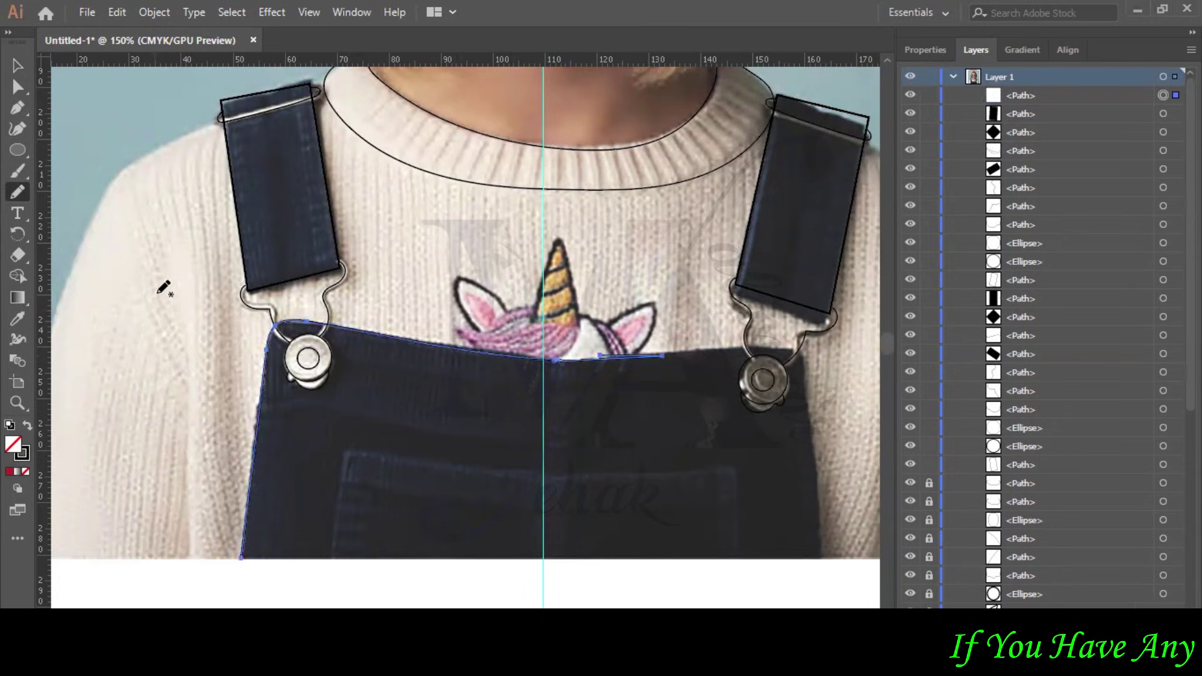
{"action": "left_click", "coordinate": [15, 68]}
{"action": "key", "text": "Delete"}
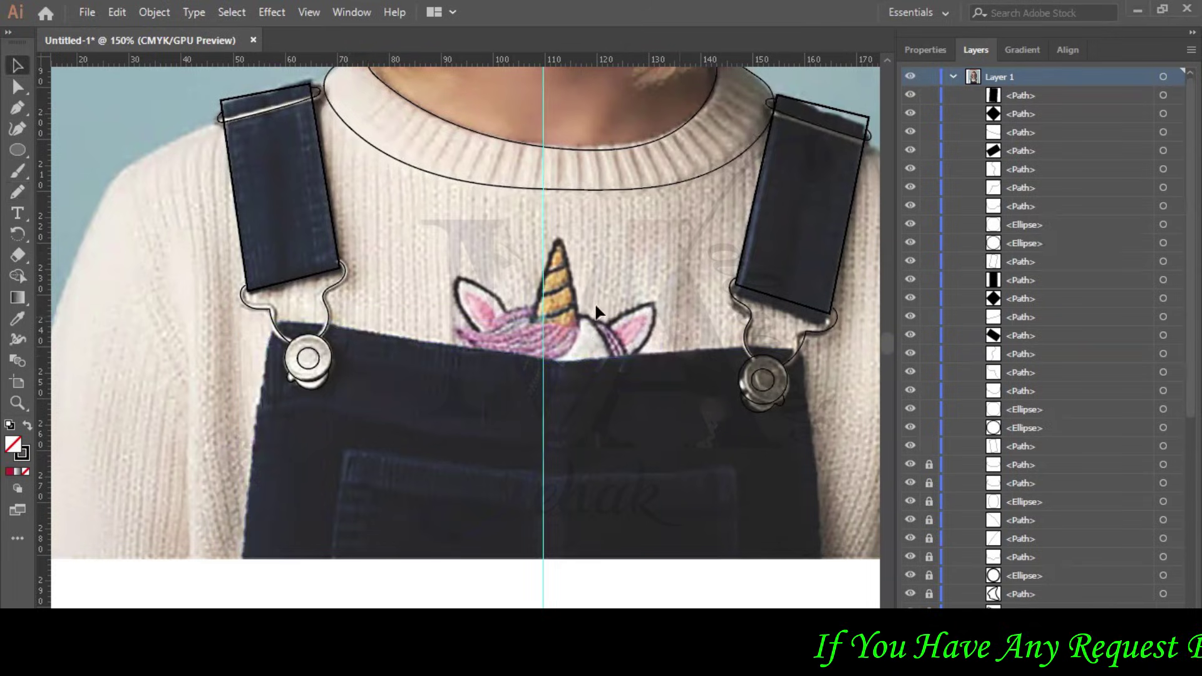
Trace the outer outline of the unicorn's left ear with the Pencil tool, about 9.7 by 10 mm.
{"action": "key", "text": "ctrl+equal"}
{"action": "key", "text": "ctrl+equal"}
{"action": "key", "text": "ctrl+equal"}
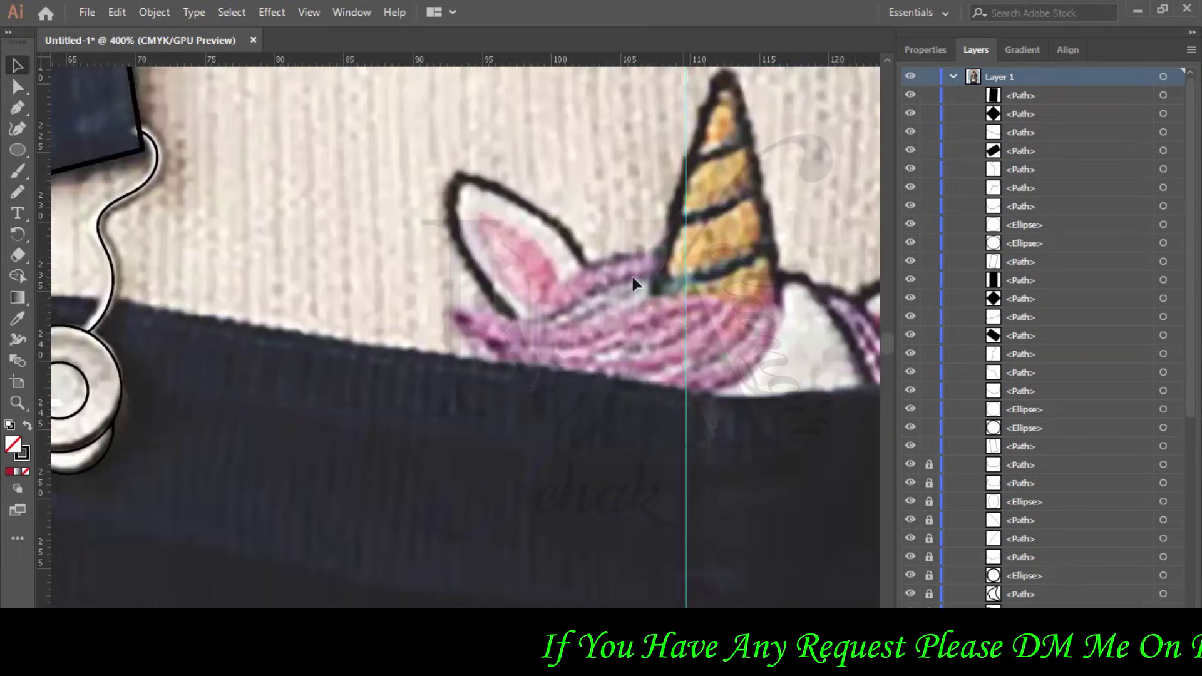
{"action": "scroll", "coordinate": [631, 273], "scroll_direction": "down", "scroll_amount": 2}
{"action": "scroll", "coordinate": [631, 273], "scroll_direction": "left", "scroll_amount": 3}
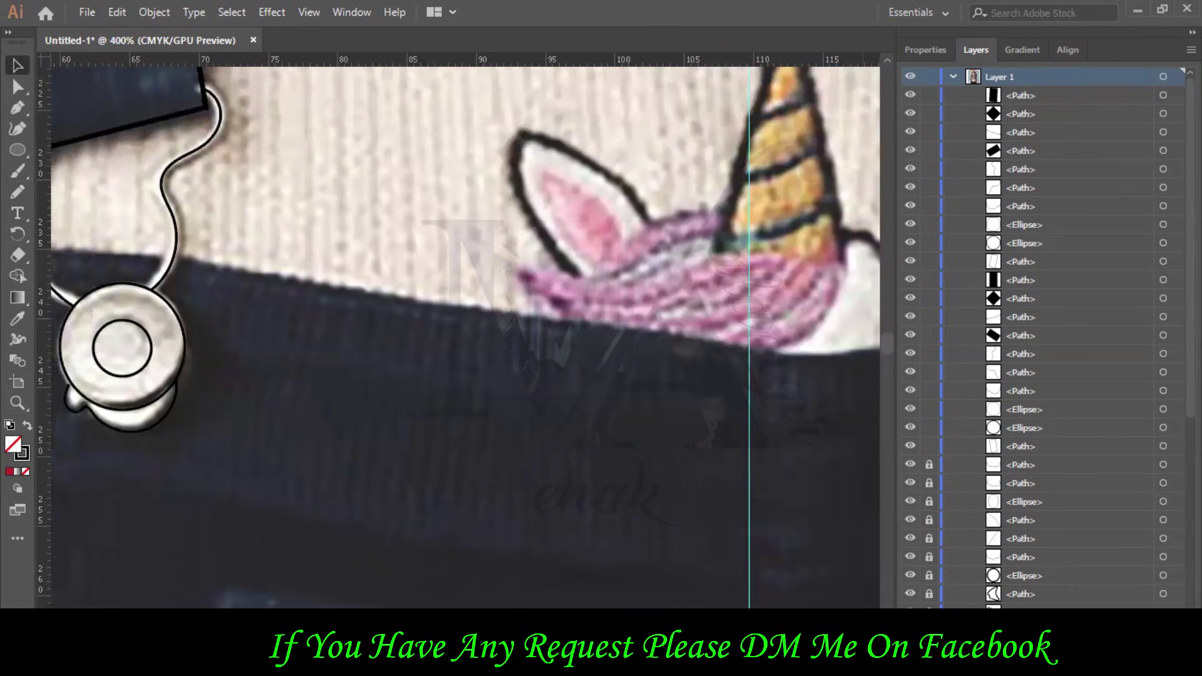
{"action": "scroll", "coordinate": [659, 577], "scroll_direction": "right", "scroll_amount": 12}
{"action": "scroll", "coordinate": [660, 577], "scroll_direction": "up", "scroll_amount": 4}
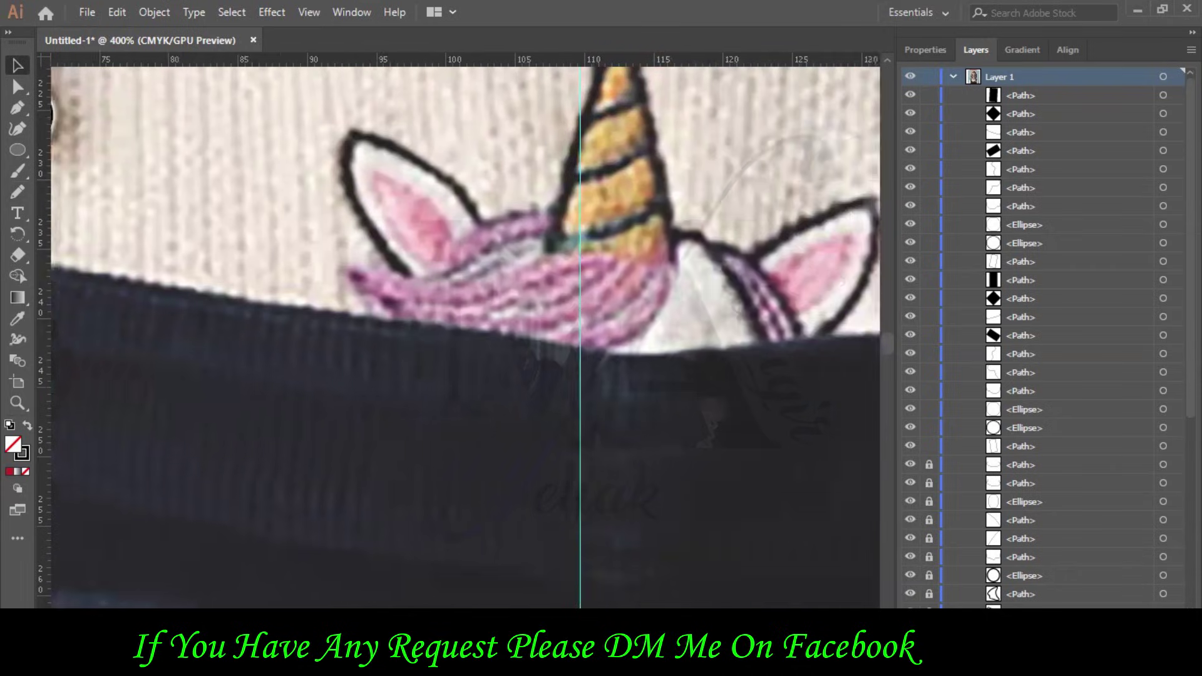
{"action": "scroll", "coordinate": [533, 393], "scroll_direction": "up", "scroll_amount": 3}
{"action": "scroll", "coordinate": [539, 401], "scroll_direction": "down", "scroll_amount": 1}
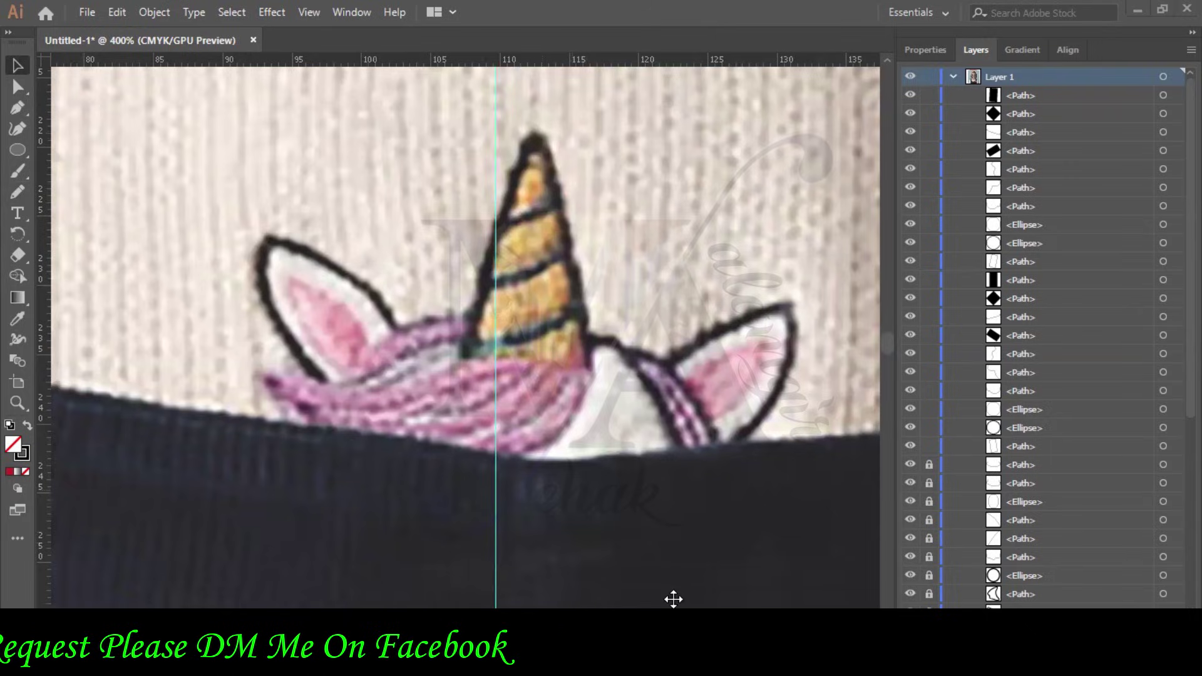
{"action": "left_click", "coordinate": [18, 192]}
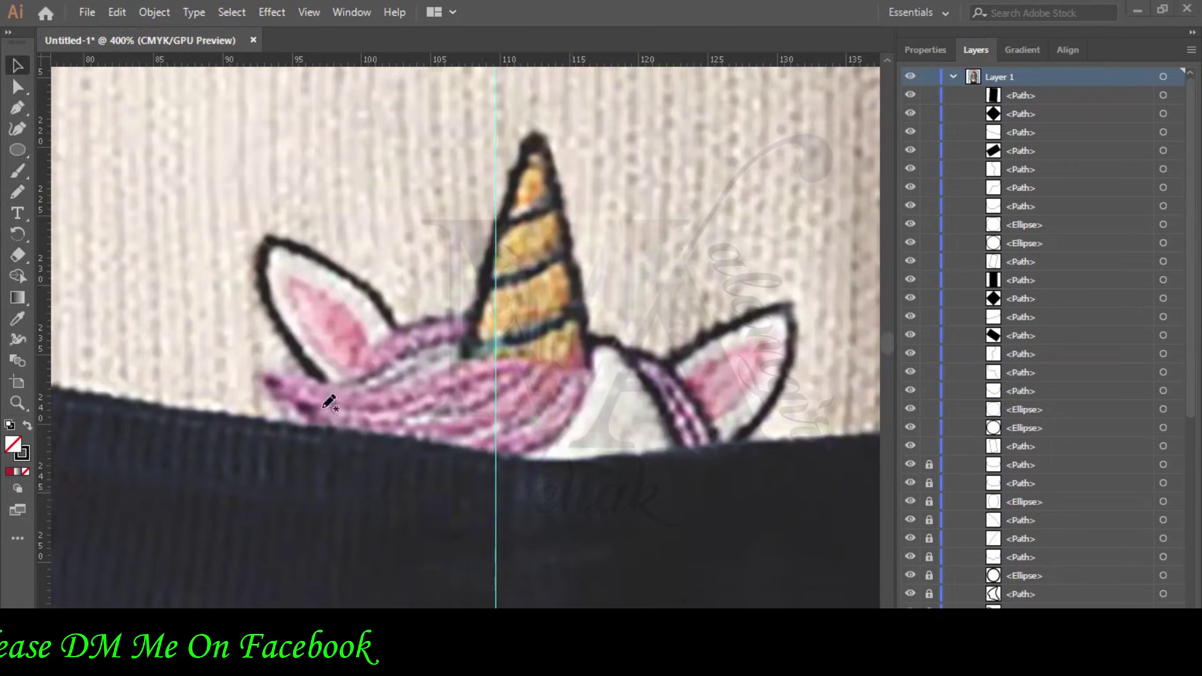
{"action": "scroll", "coordinate": [326, 396], "scroll_direction": "up", "scroll_amount": 1}
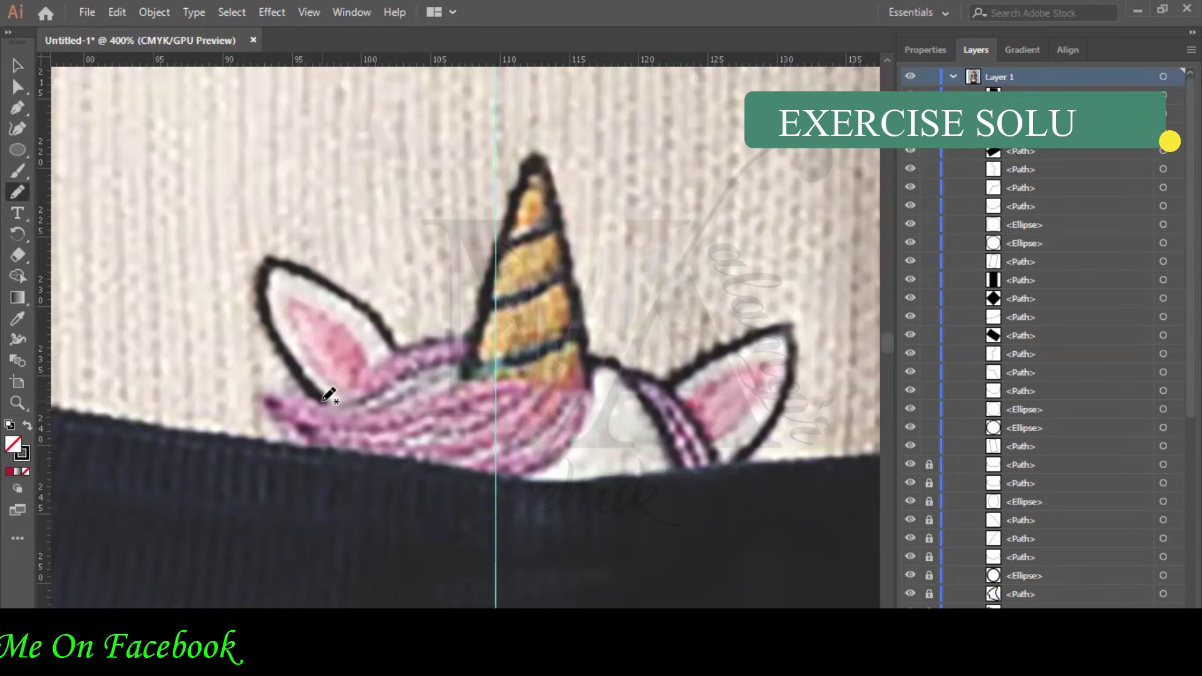
{"action": "mouse_move", "coordinate": [316, 393]}
{"action": "left_mouse_down"}
{"action": "mouse_move", "coordinate": [262, 291]}
{"action": "mouse_move", "coordinate": [263, 269]}
{"action": "mouse_move", "coordinate": [285, 258]}
{"action": "left_mouse_up"}
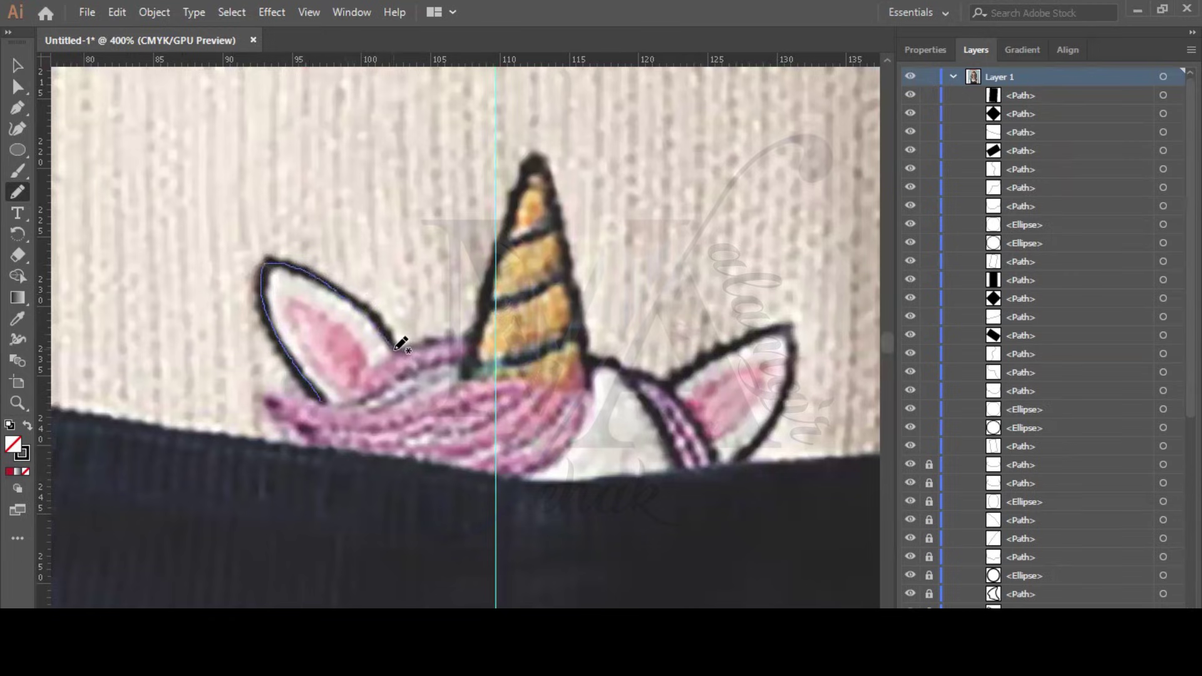
{"action": "left_click_drag", "start_coordinate": [395, 349], "coordinate": [394, 348]}
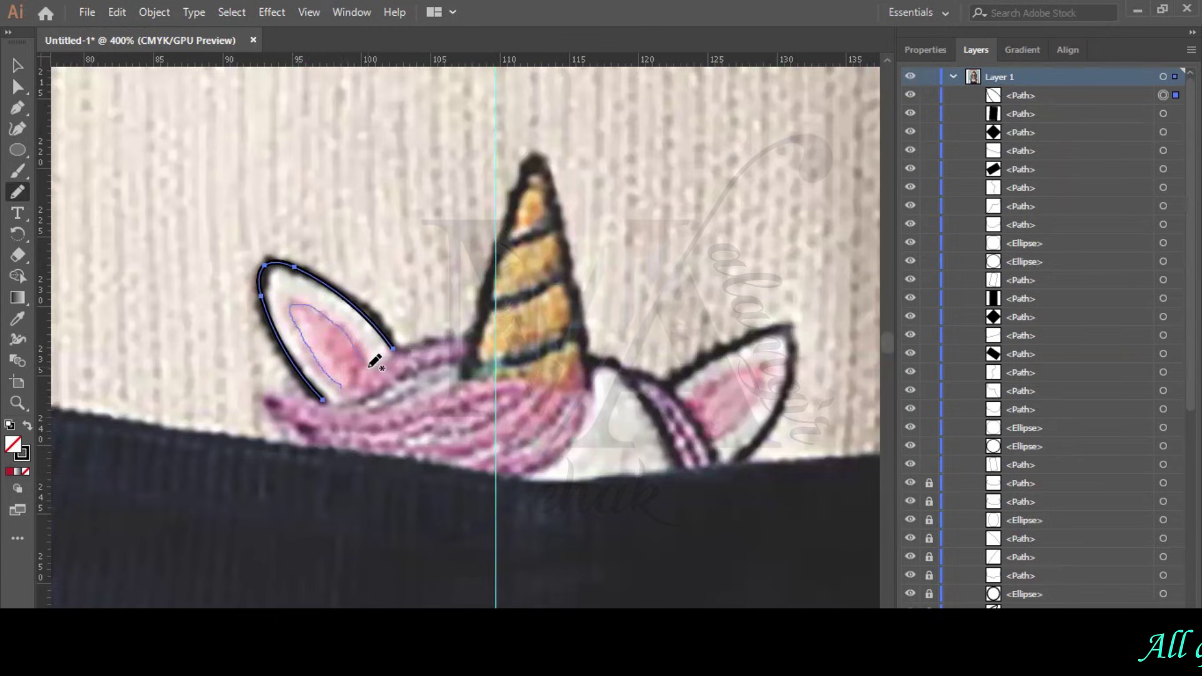
Trace the pink inner area of the unicorn's left ear, about 5.5 by 6 mm, and set its stroke to 0.5 pt.
{"action": "left_click_drag", "start_coordinate": [356, 372], "coordinate": [339, 384]}
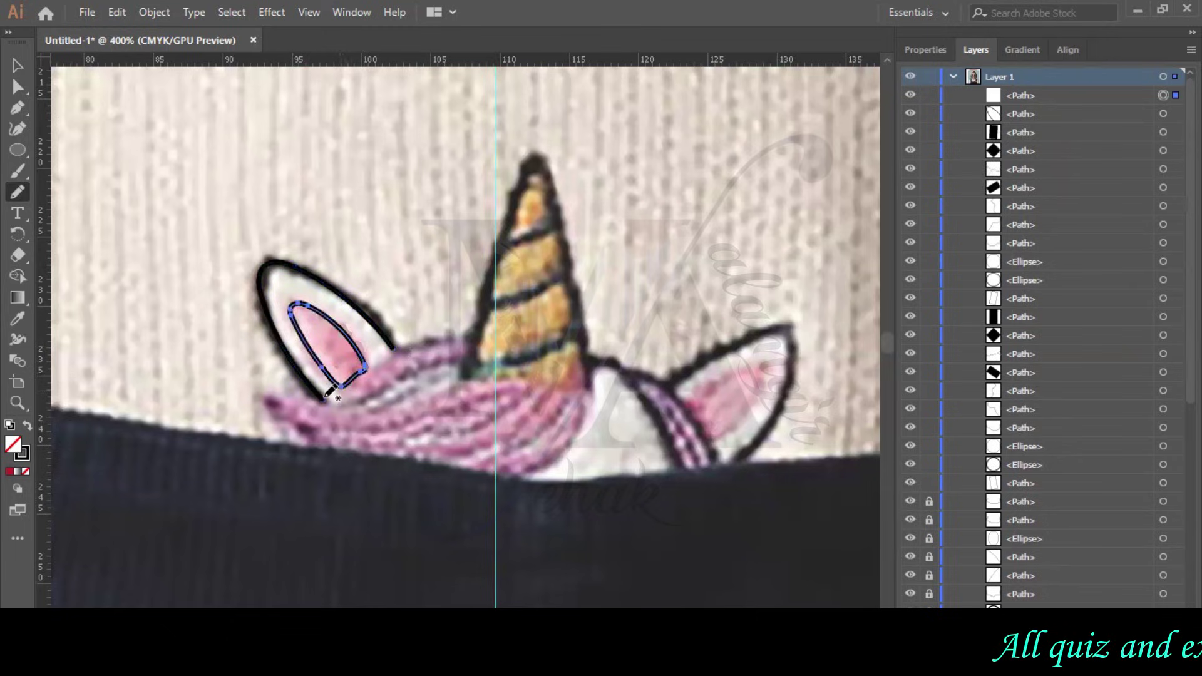
{"action": "left_click", "coordinate": [921, 49]}
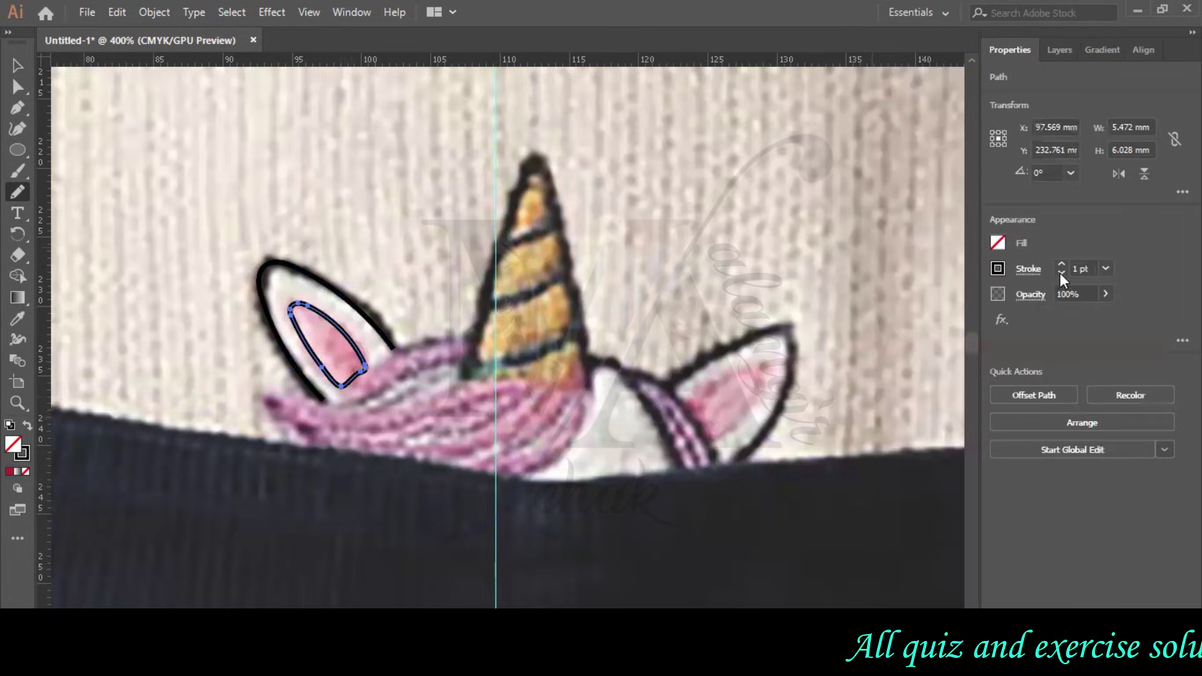
{"action": "left_click", "coordinate": [1063, 273]}
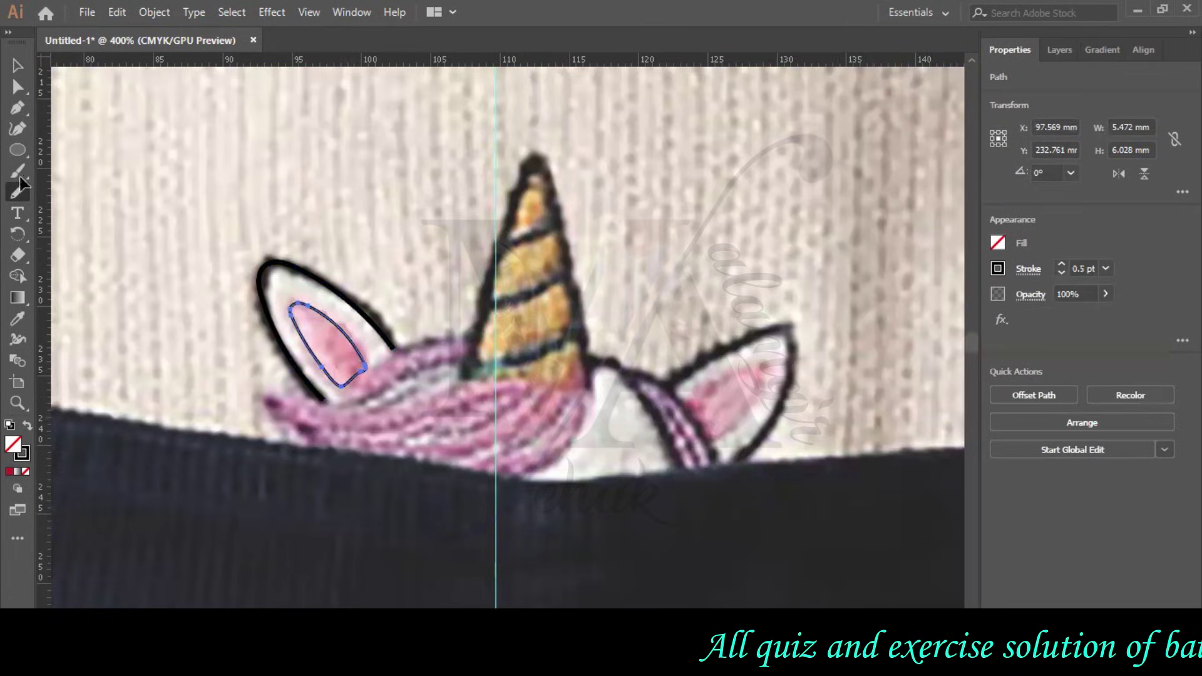
{"action": "left_click", "coordinate": [15, 67]}
{"action": "left_click", "coordinate": [266, 270]}
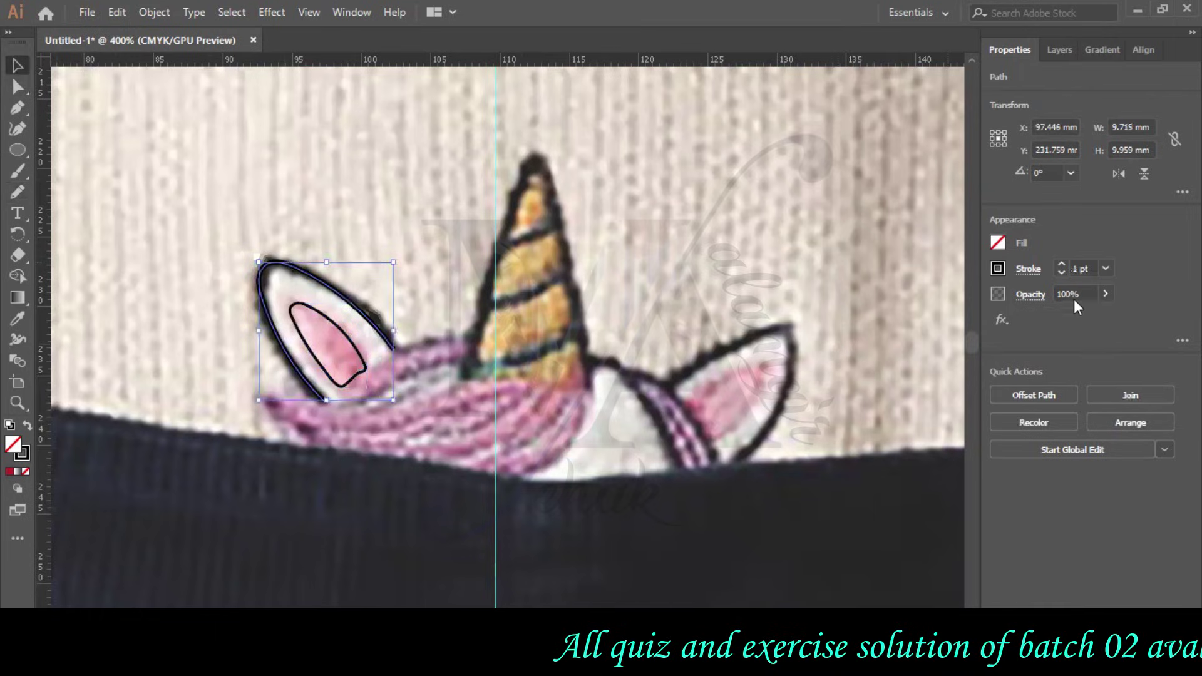
{"action": "left_click", "coordinate": [387, 224]}
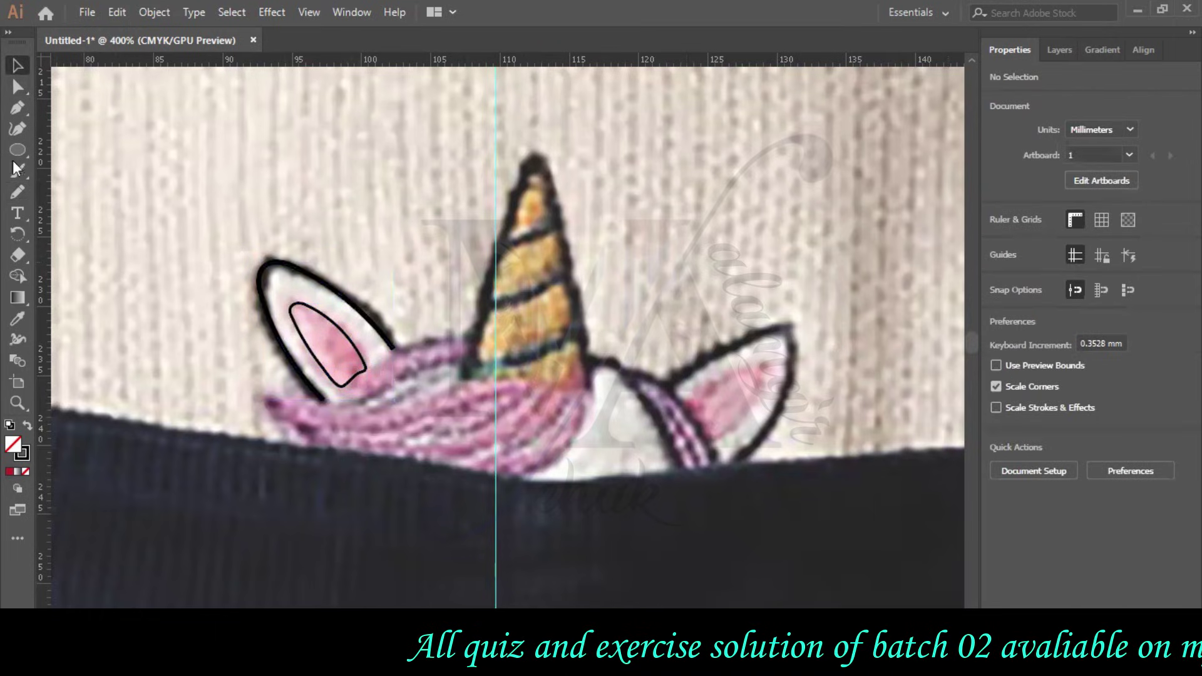
Try to trace the unicorn horn's outline, about 8.6 by 16.5 mm, and its golden tip section with the Pencil tool.
{"action": "left_click", "coordinate": [18, 191]}
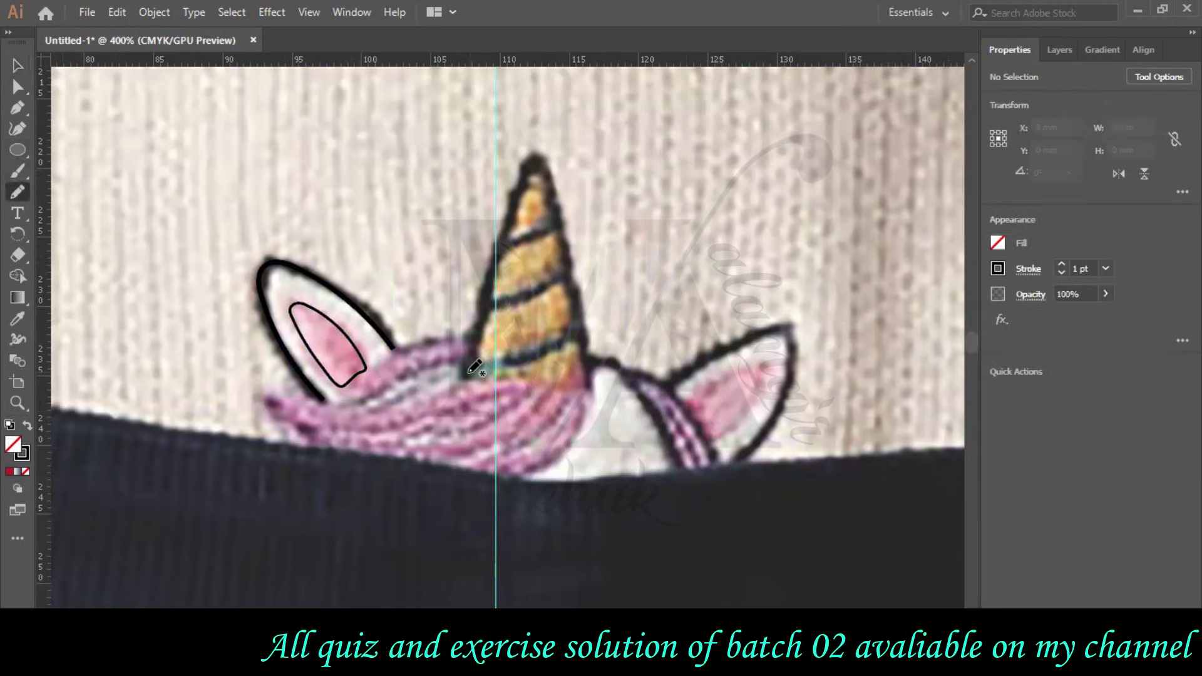
{"action": "mouse_move", "coordinate": [471, 360]}
{"action": "left_mouse_down"}
{"action": "mouse_move", "coordinate": [533, 158]}
{"action": "mouse_move", "coordinate": [559, 200]}
{"action": "mouse_move", "coordinate": [594, 383]}
{"action": "left_mouse_up"}
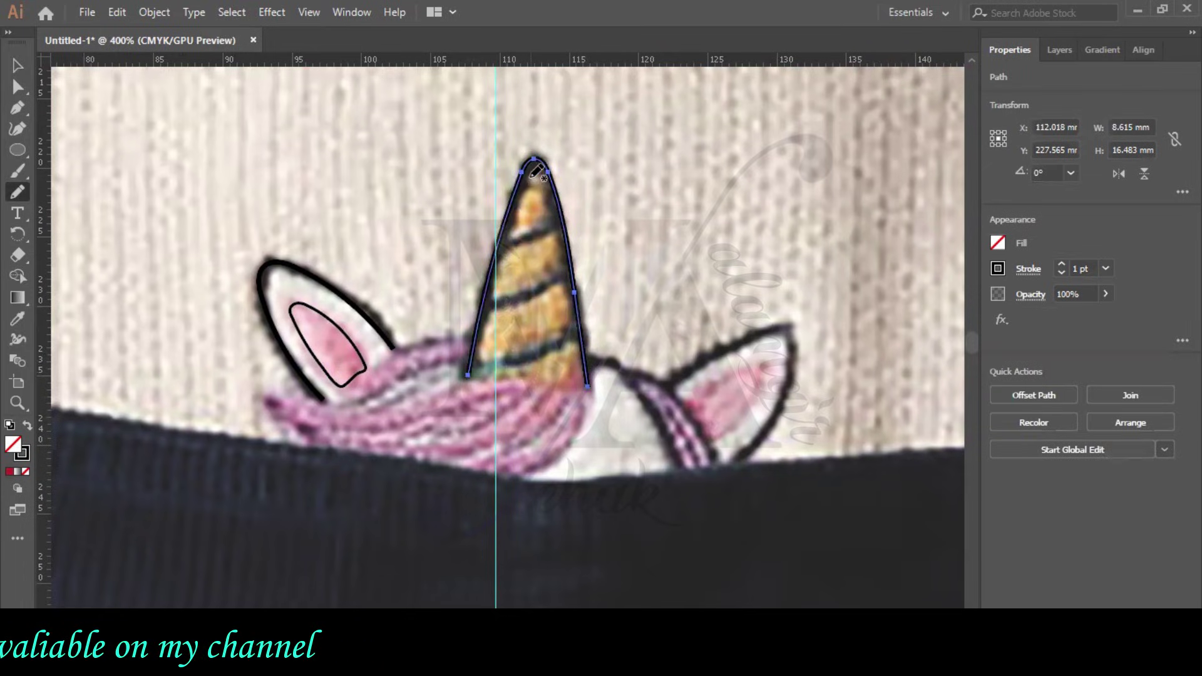
{"action": "mouse_move", "coordinate": [534, 185]}
{"action": "left_mouse_down"}
{"action": "mouse_move", "coordinate": [514, 243]}
{"action": "mouse_move", "coordinate": [548, 221]}
{"action": "left_mouse_up"}
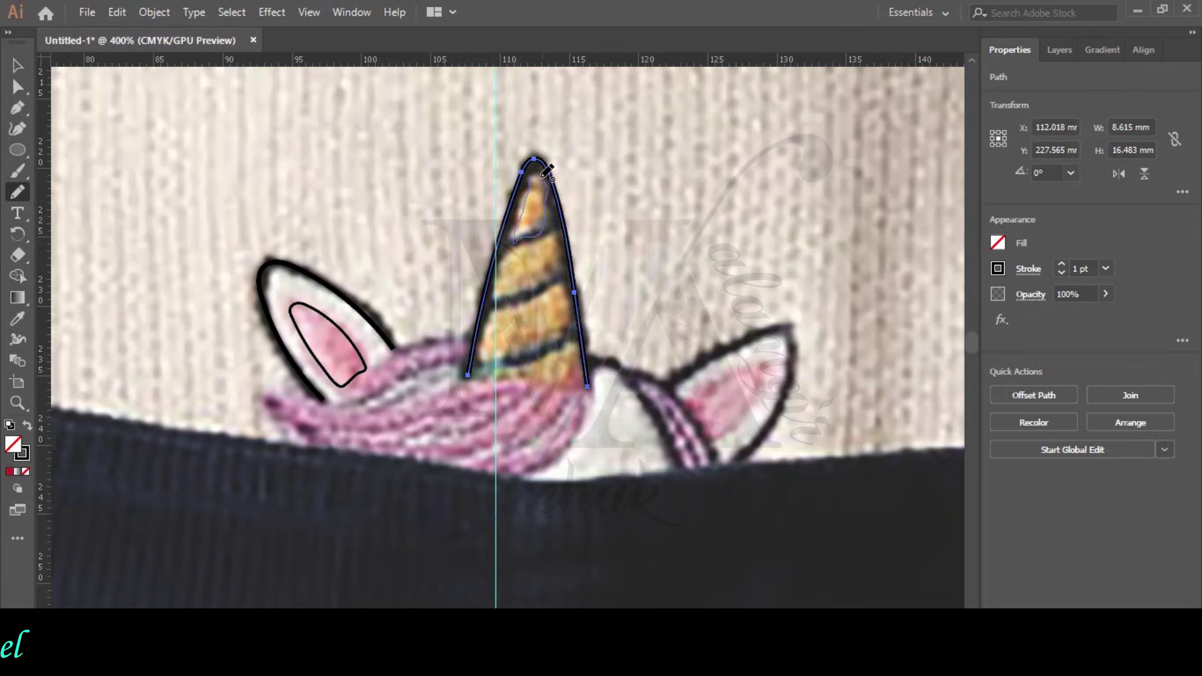
{"action": "left_click_drag", "start_coordinate": [529, 177], "coordinate": [533, 164]}
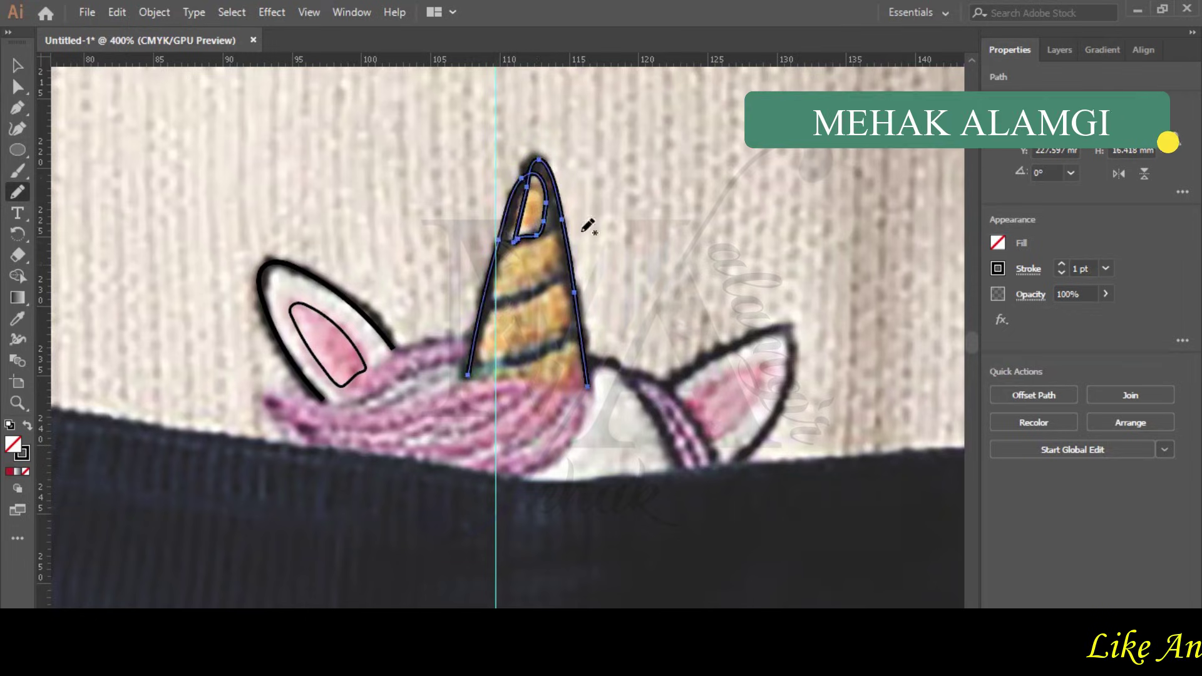
Set the stroke weight to 0.5 pt and trace the second golden band below the horn's tip.
{"action": "left_click", "coordinate": [1060, 273]}
{"action": "left_click", "coordinate": [1060, 273]}
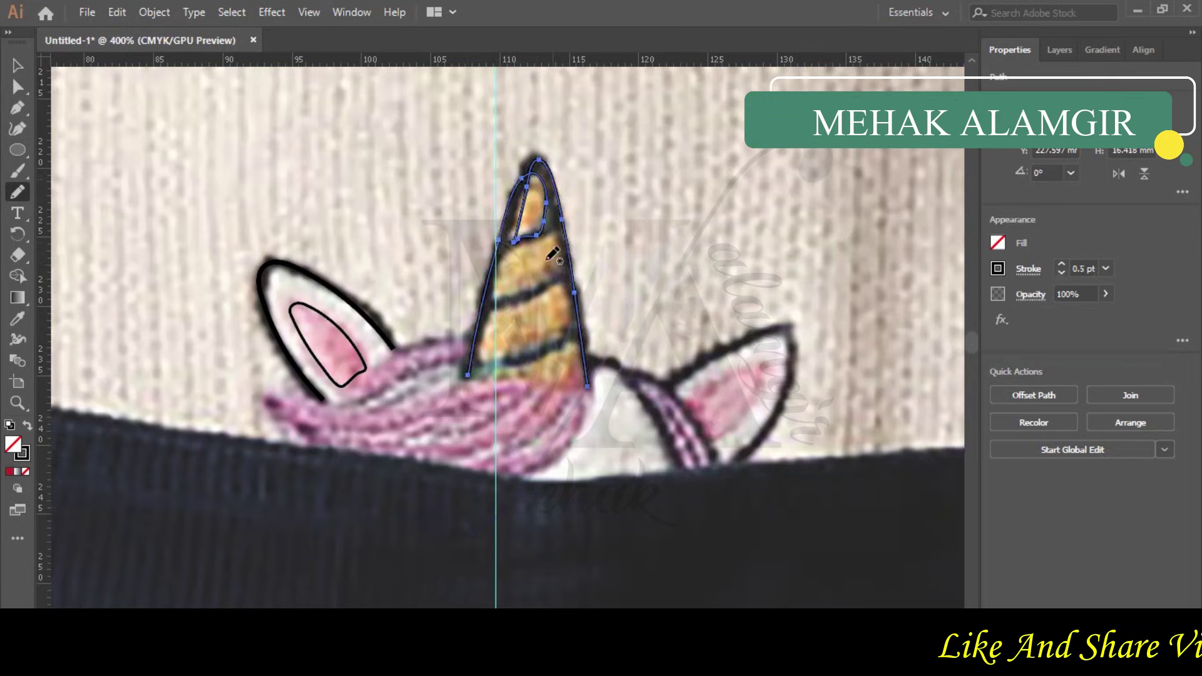
{"action": "mouse_move", "coordinate": [495, 299]}
{"action": "left_mouse_down"}
{"action": "mouse_move", "coordinate": [560, 275]}
{"action": "mouse_move", "coordinate": [568, 250]}
{"action": "mouse_move", "coordinate": [547, 231]}
{"action": "mouse_move", "coordinate": [498, 293]}
{"action": "left_mouse_up"}
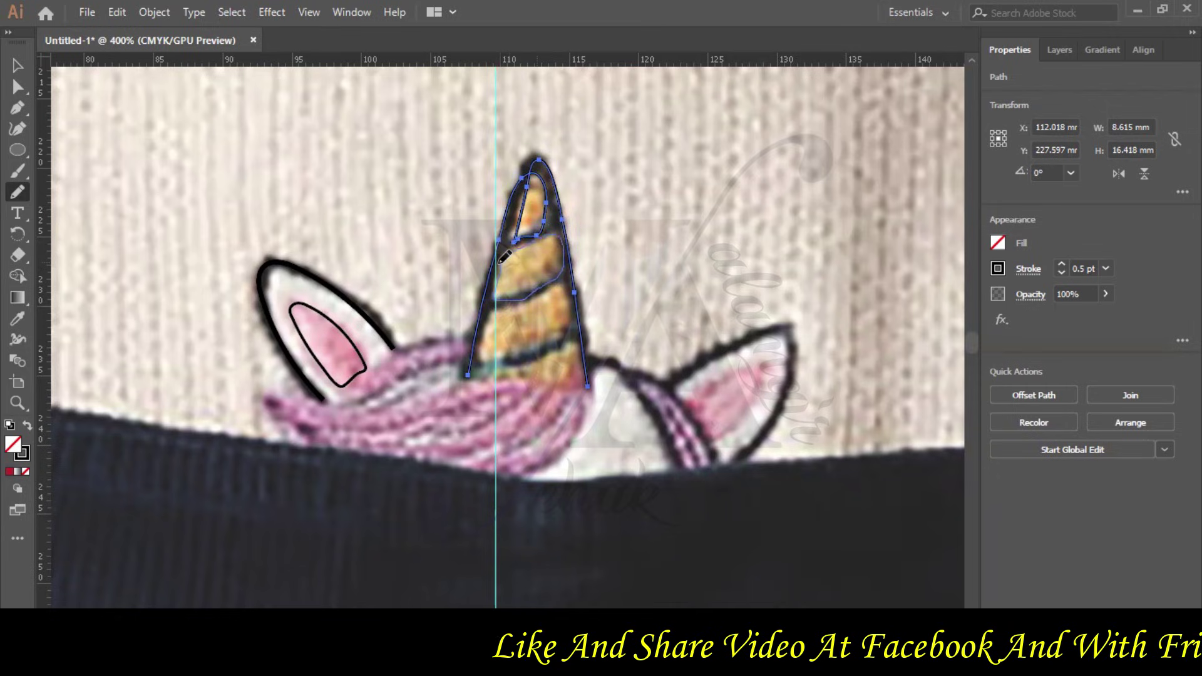
Delete the combined horn outline and tip path, keeping the golden band, and return to the Pencil tool.
{"action": "left_click", "coordinate": [1058, 50]}
{"action": "left_click", "coordinate": [1163, 113]}
{"action": "key", "text": "v"}
{"action": "left_click", "coordinate": [344, 180]}
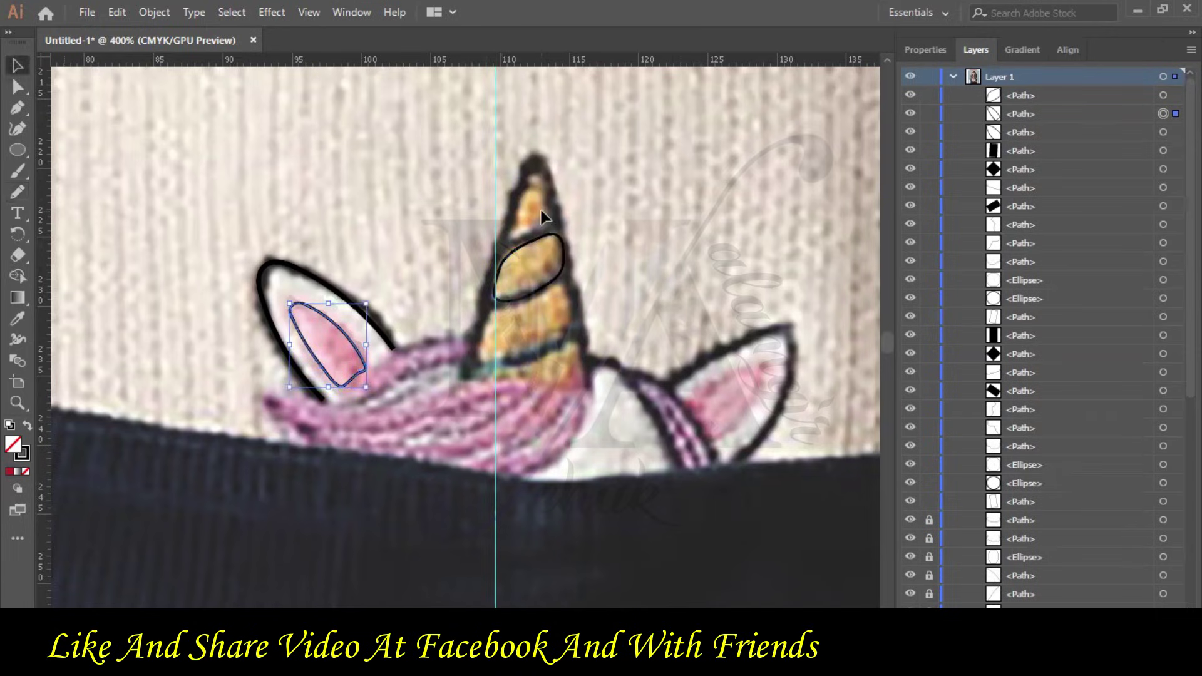
{"action": "left_click", "coordinate": [14, 187]}
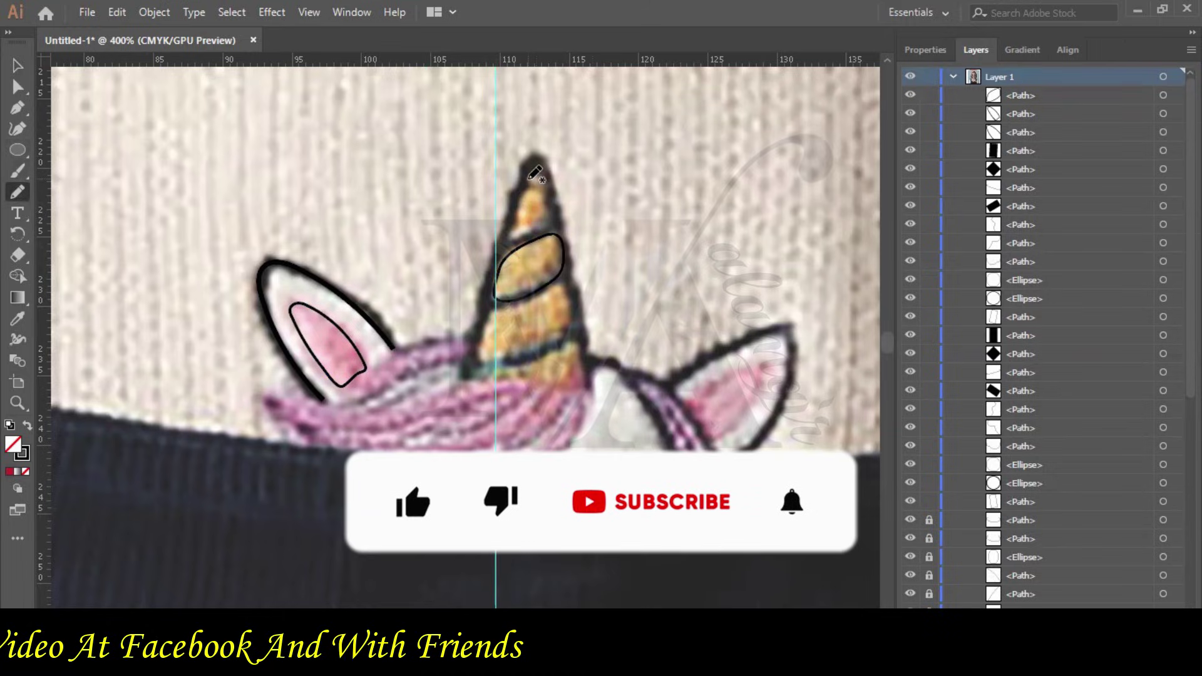
Trace the unicorn horn's golden tip, its remaining golden bands down to the base, and the horn's outer outline with the Pencil tool.
{"action": "mouse_move", "coordinate": [531, 186]}
{"action": "left_mouse_down"}
{"action": "mouse_move", "coordinate": [510, 235]}
{"action": "mouse_move", "coordinate": [534, 230]}
{"action": "mouse_move", "coordinate": [545, 188]}
{"action": "mouse_move", "coordinate": [531, 177]}
{"action": "left_mouse_up"}
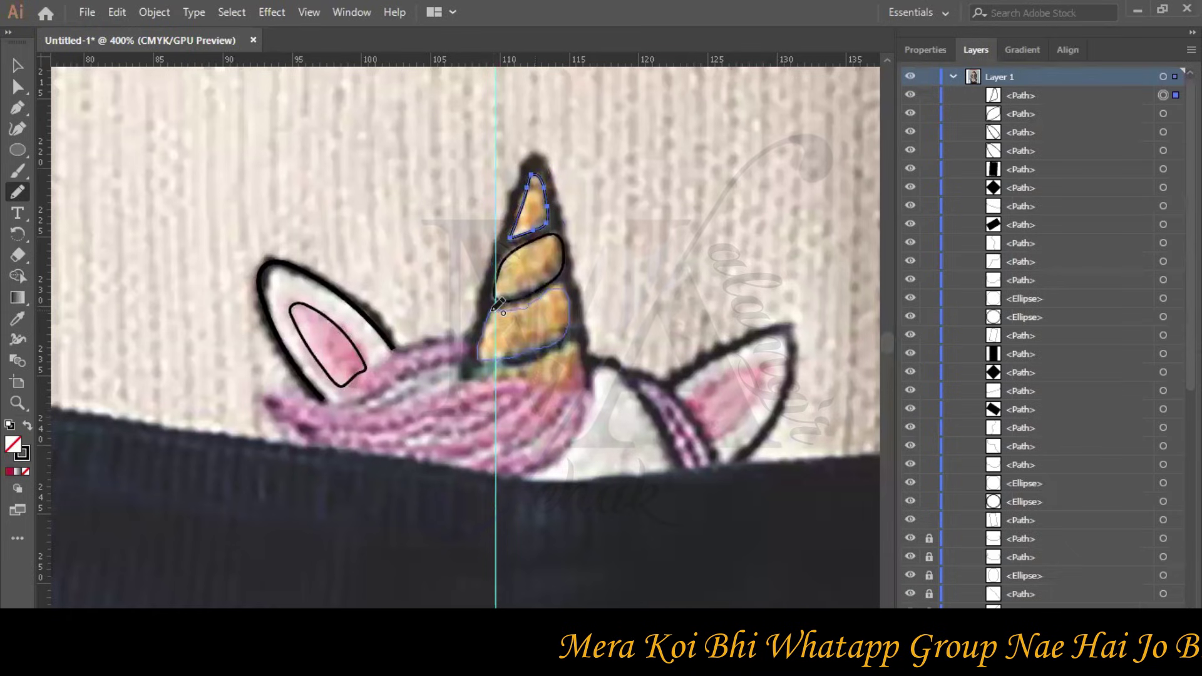
{"action": "left_click_drag", "start_coordinate": [498, 305], "coordinate": [498, 305]}
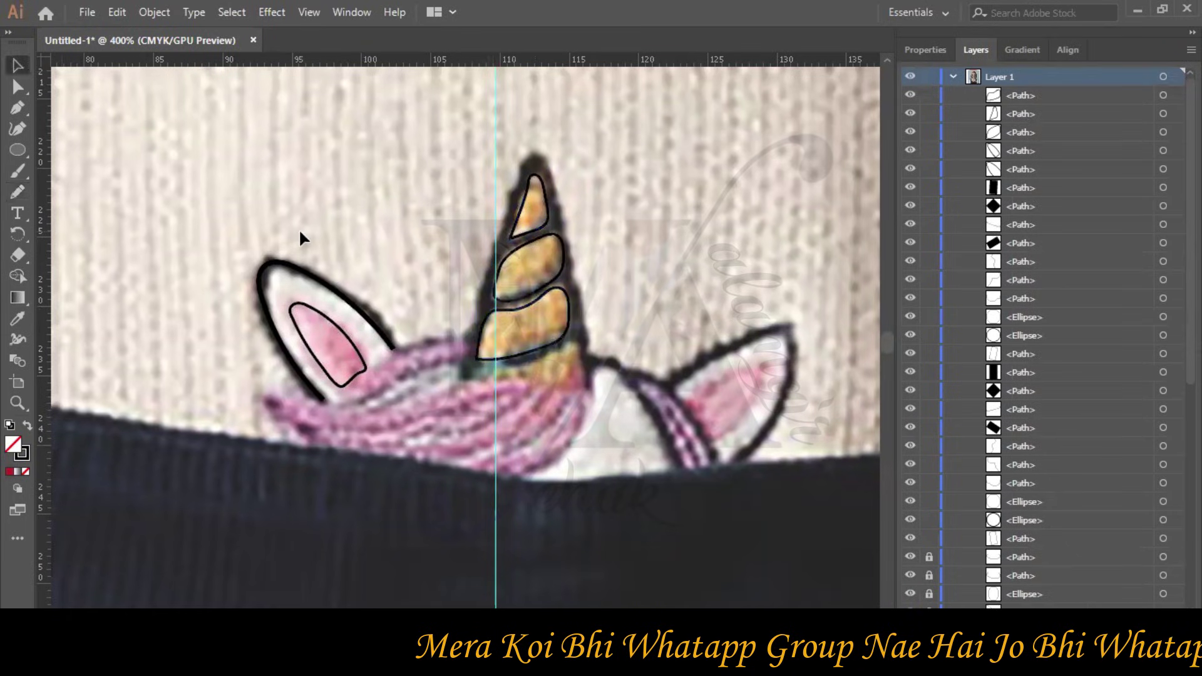
{"action": "left_click", "coordinate": [18, 189]}
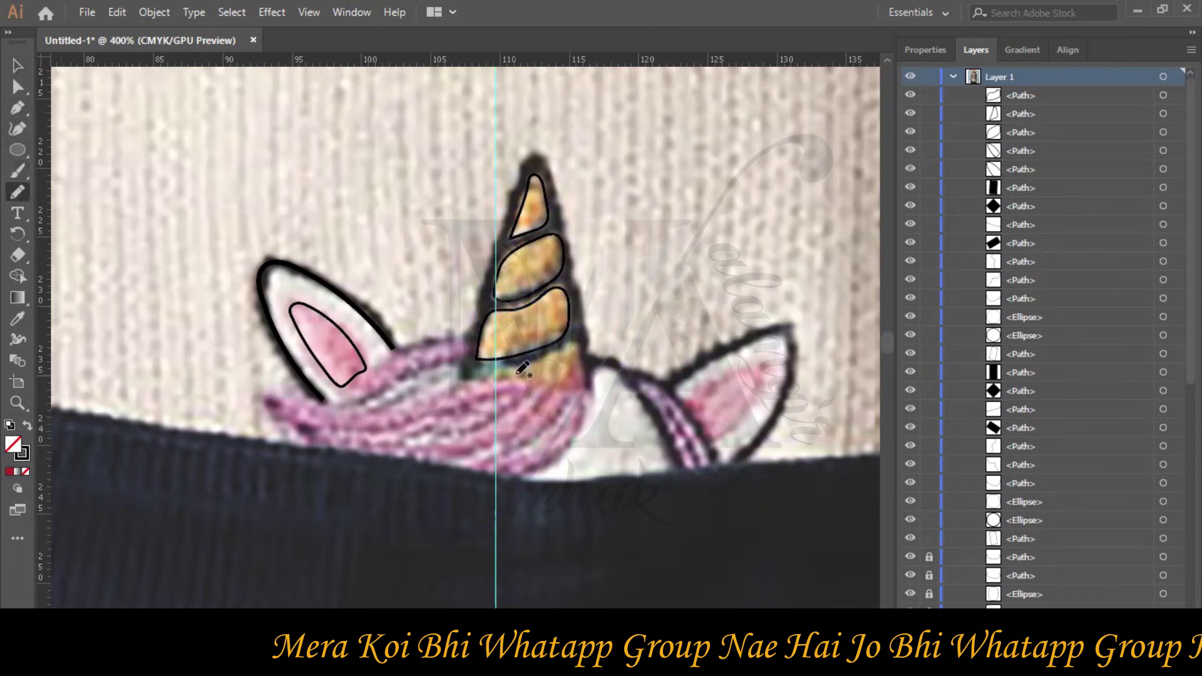
{"action": "mouse_move", "coordinate": [540, 380]}
{"action": "left_mouse_down"}
{"action": "mouse_move", "coordinate": [583, 384]}
{"action": "mouse_move", "coordinate": [575, 344]}
{"action": "mouse_move", "coordinate": [495, 380]}
{"action": "left_mouse_up"}
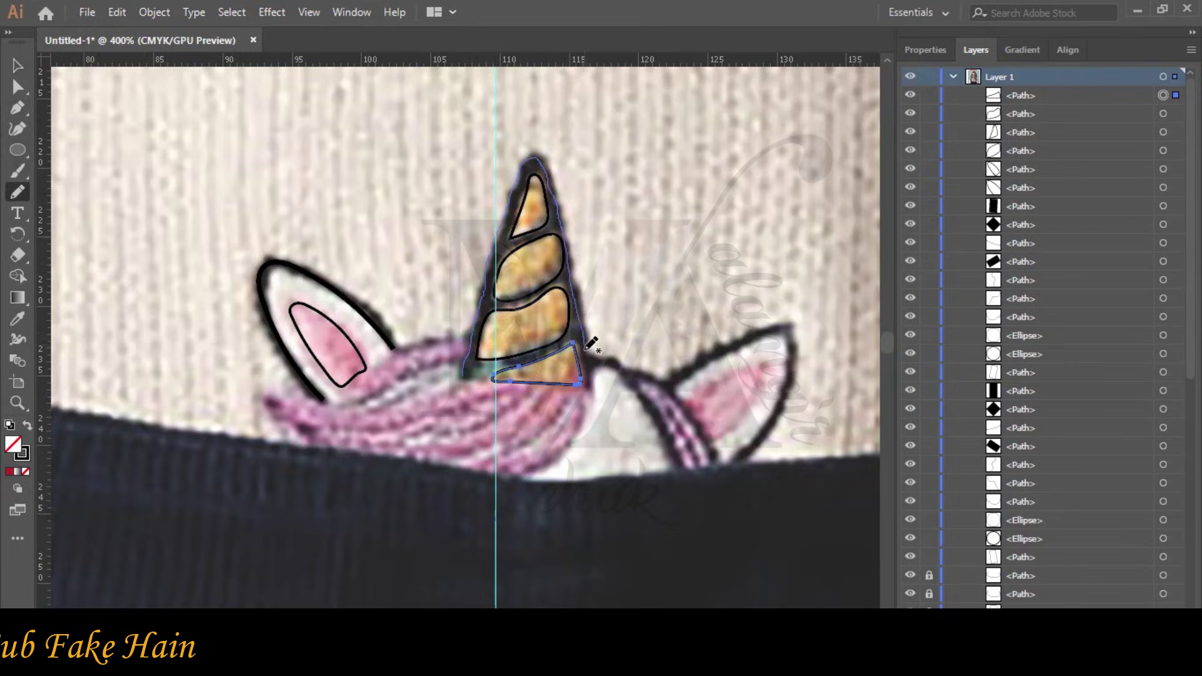
{"action": "left_click_drag", "start_coordinate": [593, 385], "coordinate": [594, 385]}
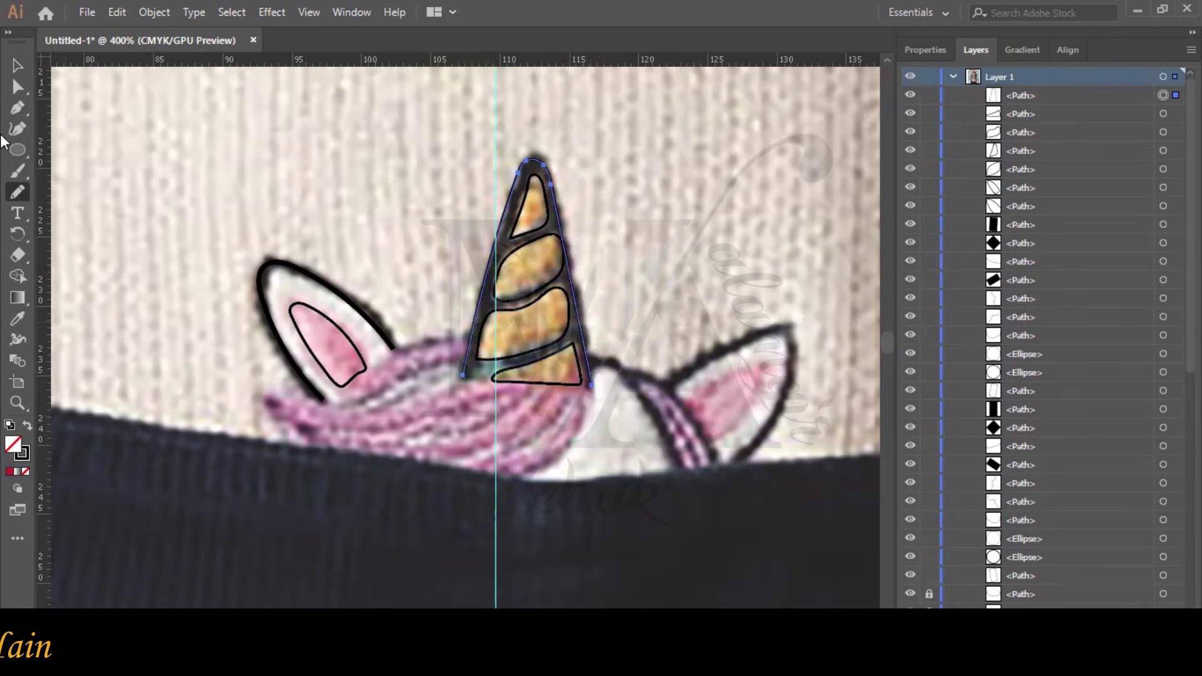
Switch to Snipping Tool and capture a screenshot of the traced unicorn horn.
{"action": "left_click", "coordinate": [16, 66]}
{"action": "key", "text": "alt+Tab"}
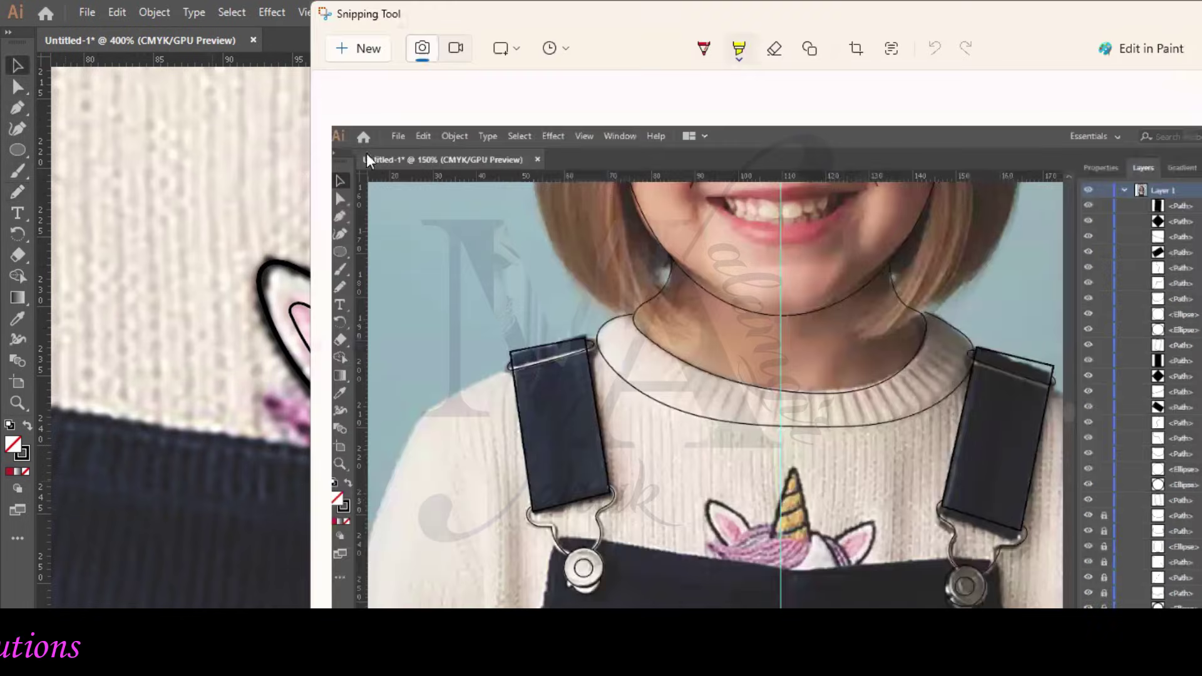
{"action": "left_click", "coordinate": [358, 57]}
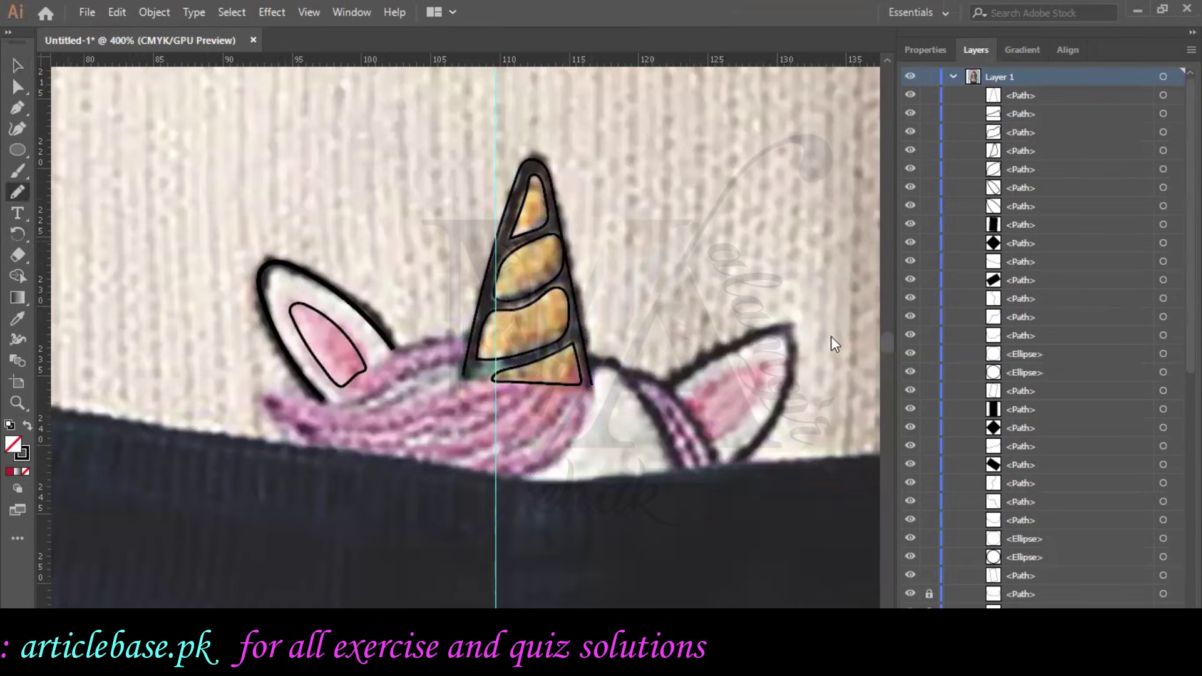
Trace the unicorn's right ear with its pink inner area and the purple mane lock beside it with the Pencil tool.
{"action": "mouse_move", "coordinate": [701, 365]}
{"action": "left_mouse_down"}
{"action": "mouse_move", "coordinate": [784, 322]}
{"action": "mouse_move", "coordinate": [796, 352]}
{"action": "mouse_move", "coordinate": [789, 384]}
{"action": "mouse_move", "coordinate": [742, 461]}
{"action": "left_mouse_up"}
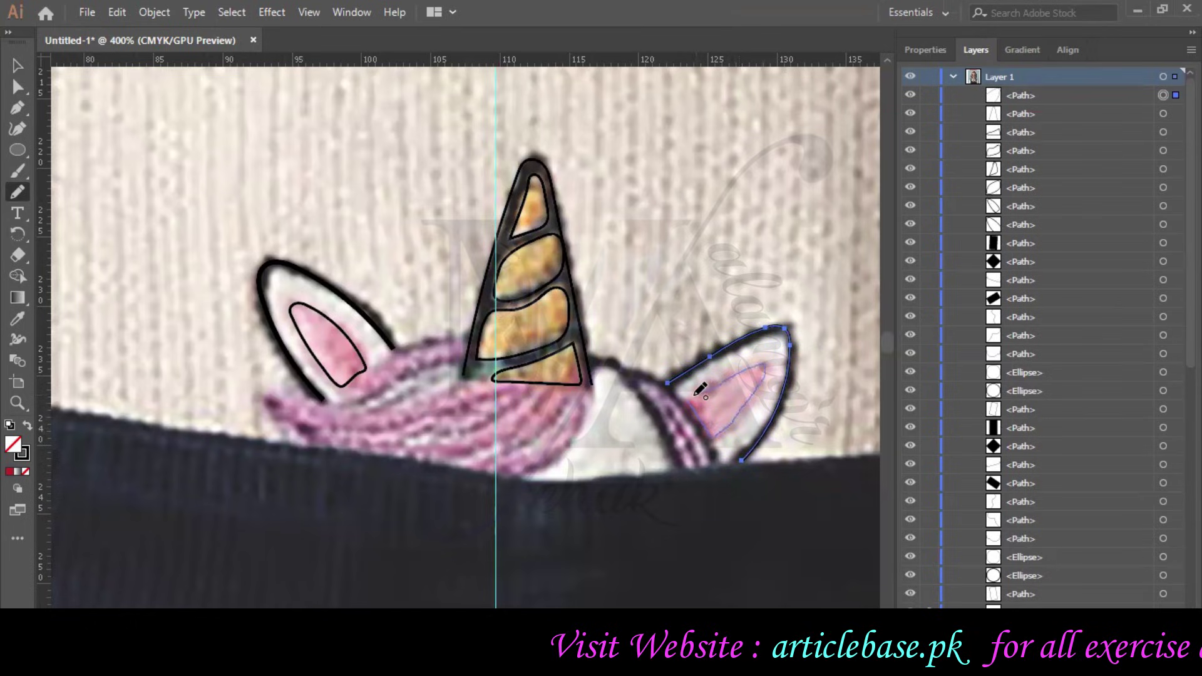
{"action": "left_click_drag", "start_coordinate": [689, 400], "coordinate": [690, 404]}
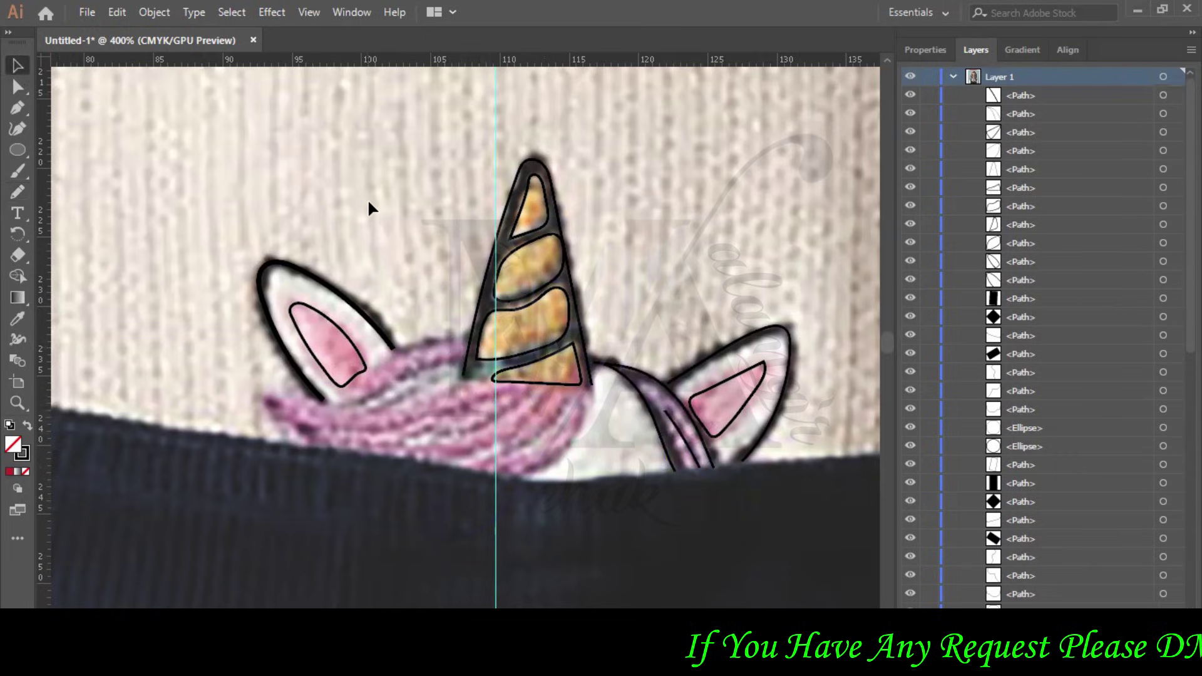
Trace the unicorn's front mane, outlining its upper edges beneath the horn and its lower edge along the bib.
{"action": "left_click", "coordinate": [17, 188]}
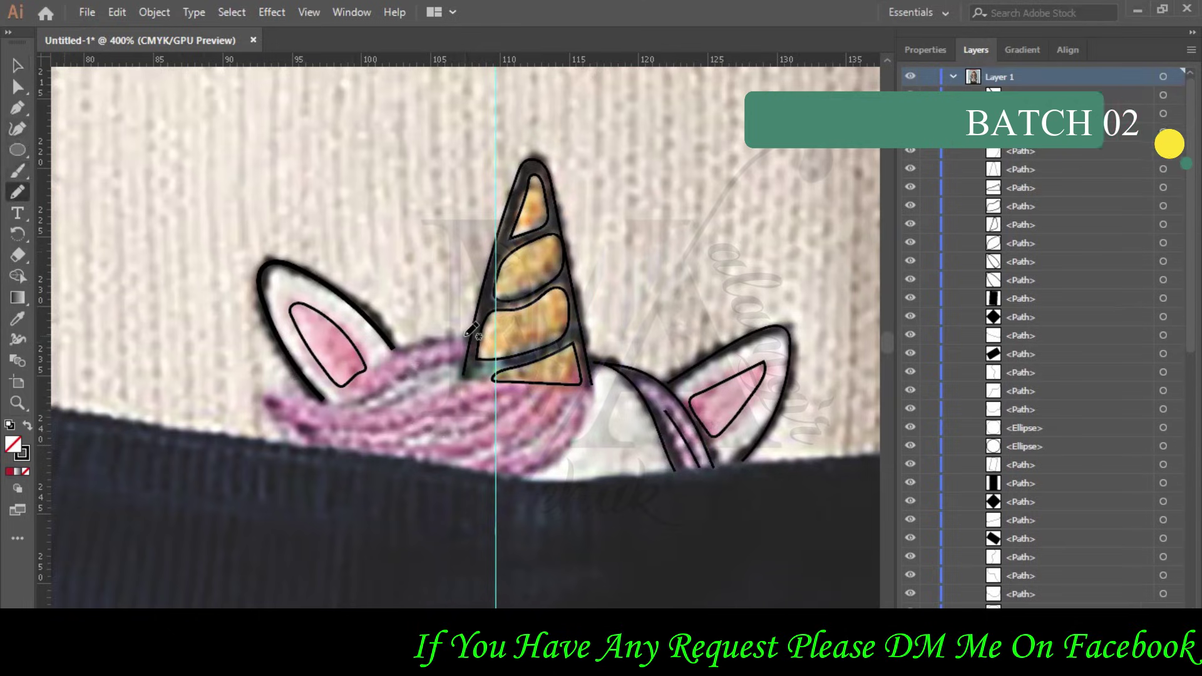
{"action": "mouse_move", "coordinate": [469, 332]}
{"action": "left_mouse_down"}
{"action": "mouse_move", "coordinate": [417, 344]}
{"action": "mouse_move", "coordinate": [351, 404]}
{"action": "mouse_move", "coordinate": [268, 401]}
{"action": "left_mouse_up"}
{"action": "mouse_move", "coordinate": [310, 442]}
{"action": "left_mouse_down"}
{"action": "mouse_move", "coordinate": [515, 478]}
{"action": "mouse_move", "coordinate": [565, 450]}
{"action": "mouse_move", "coordinate": [588, 397]}
{"action": "left_mouse_up"}
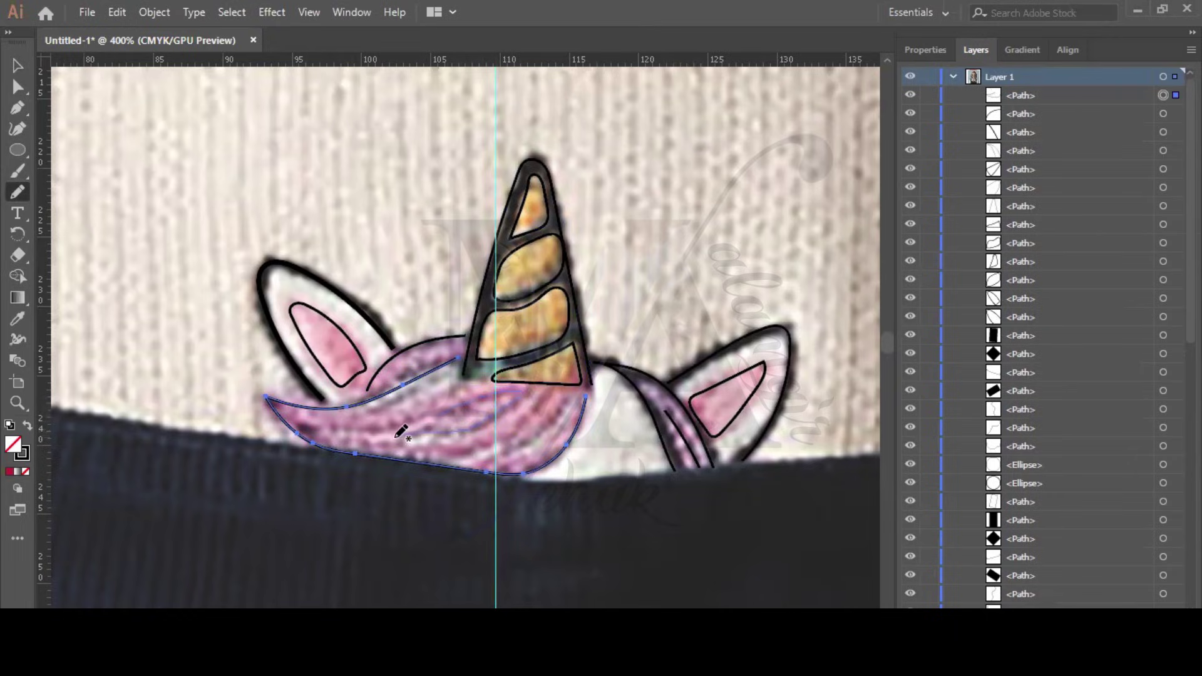
Draw the flowing hair strand lines inside the unicorn's pink mane and deselect them.
{"action": "left_click_drag", "start_coordinate": [357, 439], "coordinate": [454, 387]}
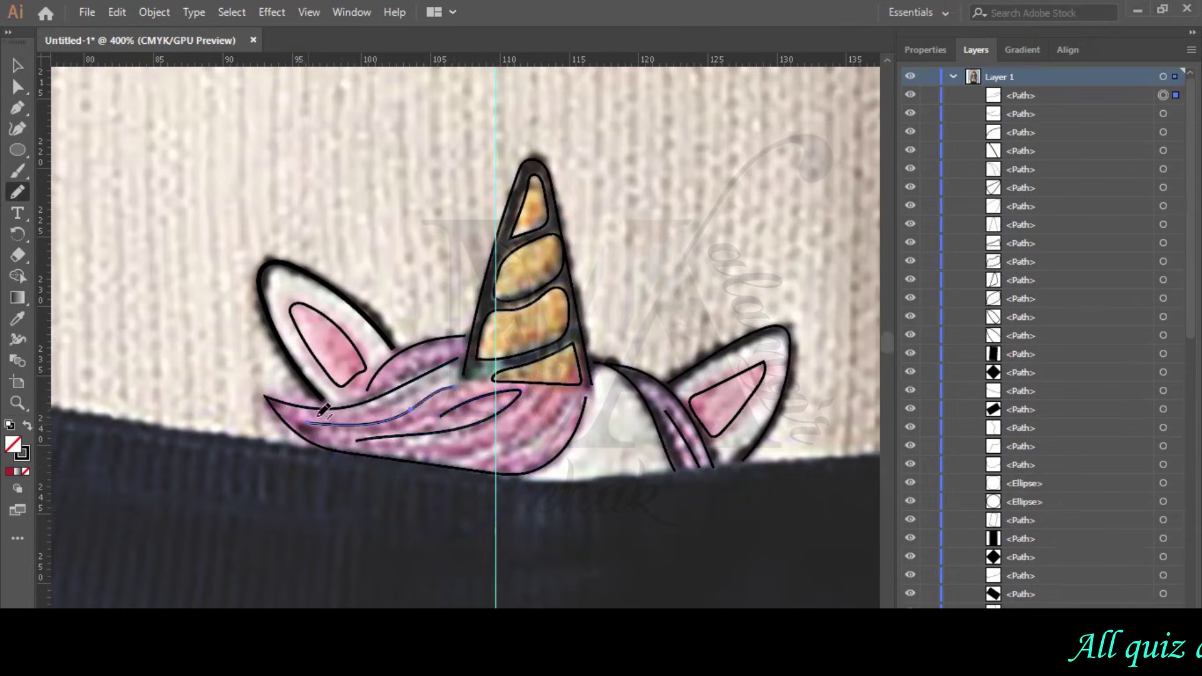
{"action": "left_click_drag", "start_coordinate": [379, 406], "coordinate": [448, 375]}
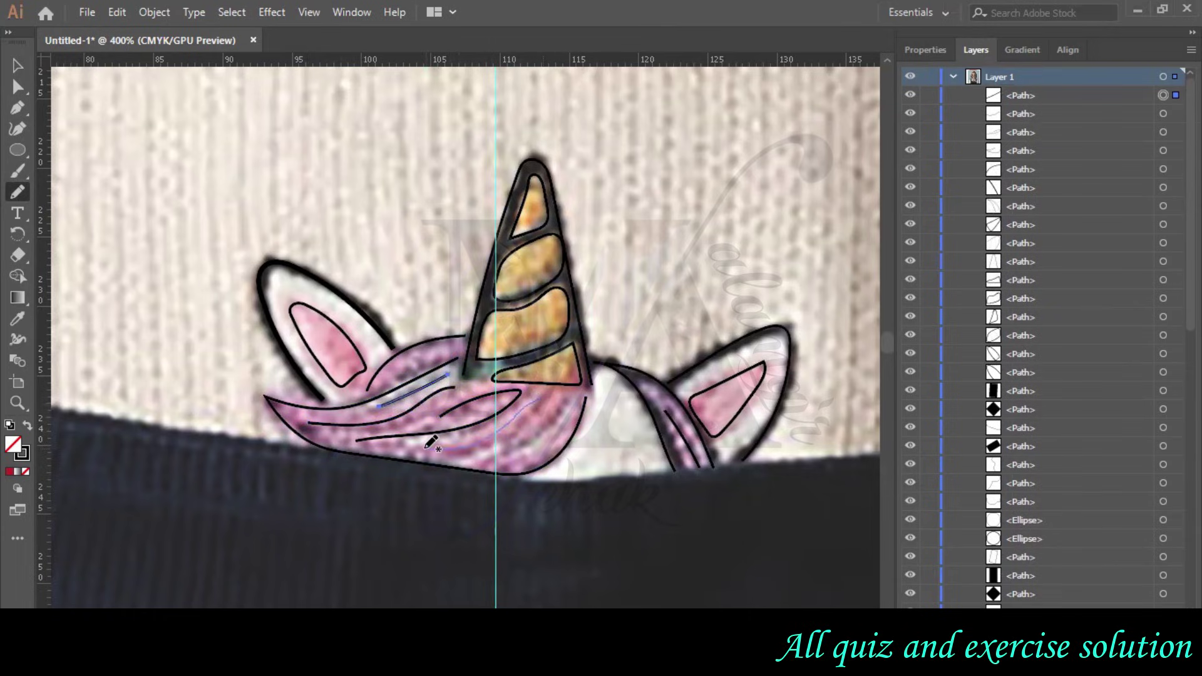
{"action": "left_click_drag", "start_coordinate": [424, 448], "coordinate": [544, 398]}
{"action": "left_click_drag", "start_coordinate": [461, 461], "coordinate": [556, 408]}
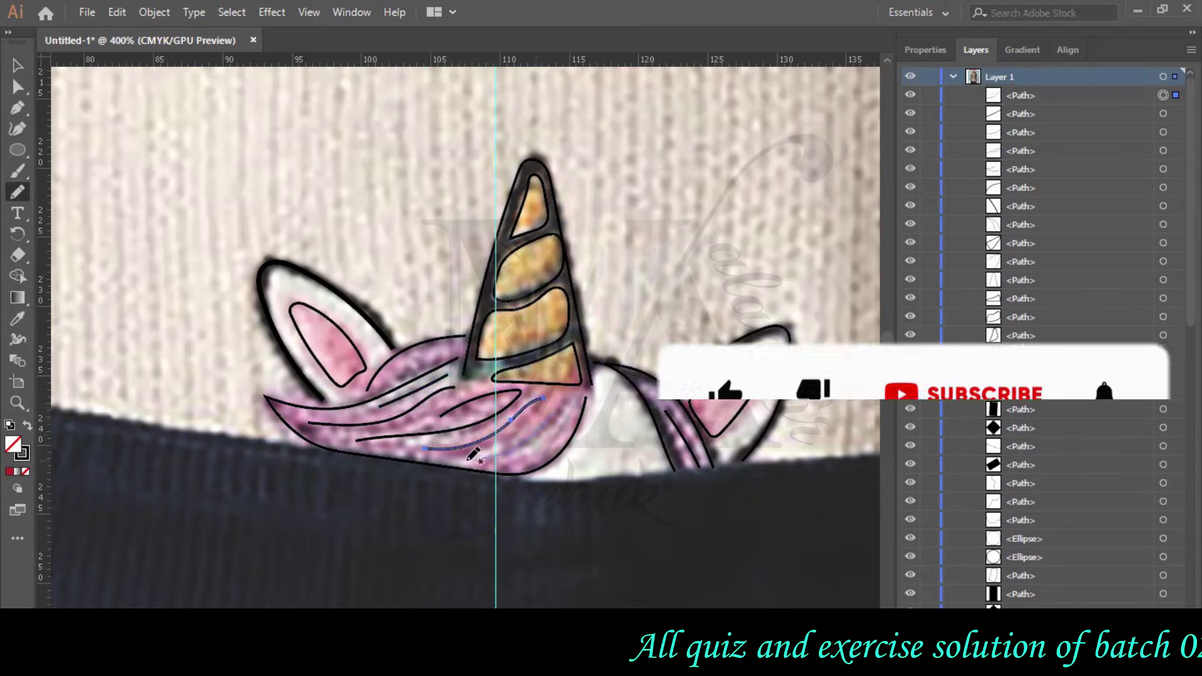
{"action": "left_click_drag", "start_coordinate": [506, 468], "coordinate": [565, 430]}
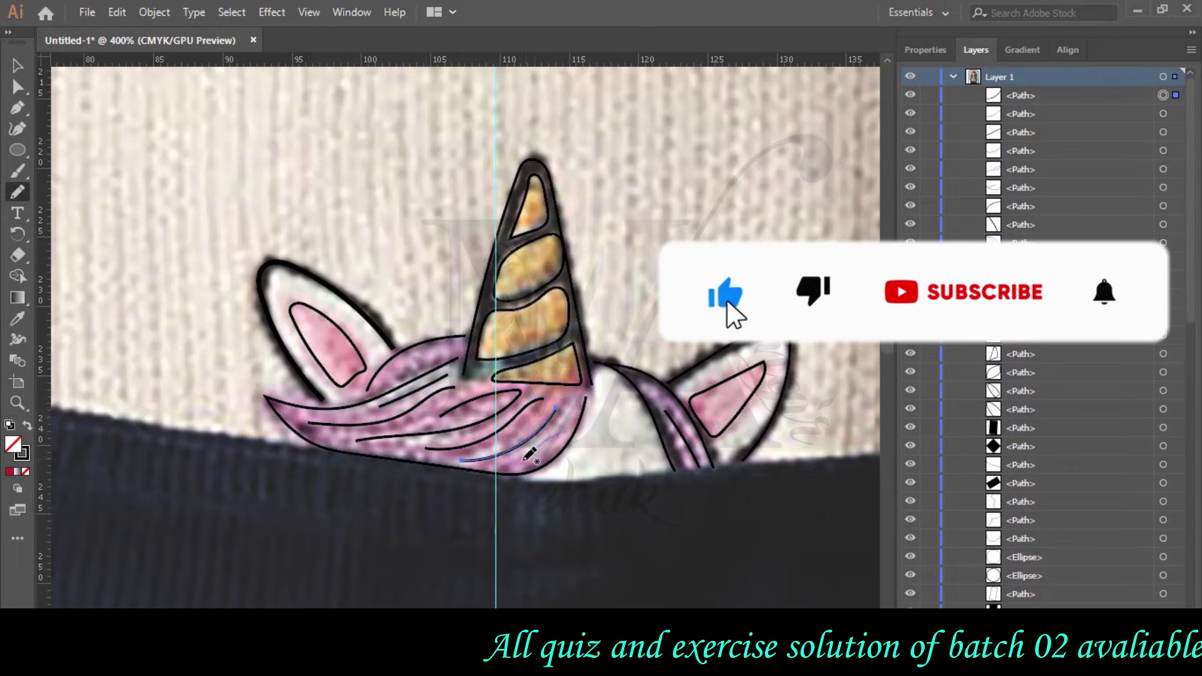
{"action": "key", "text": "v"}
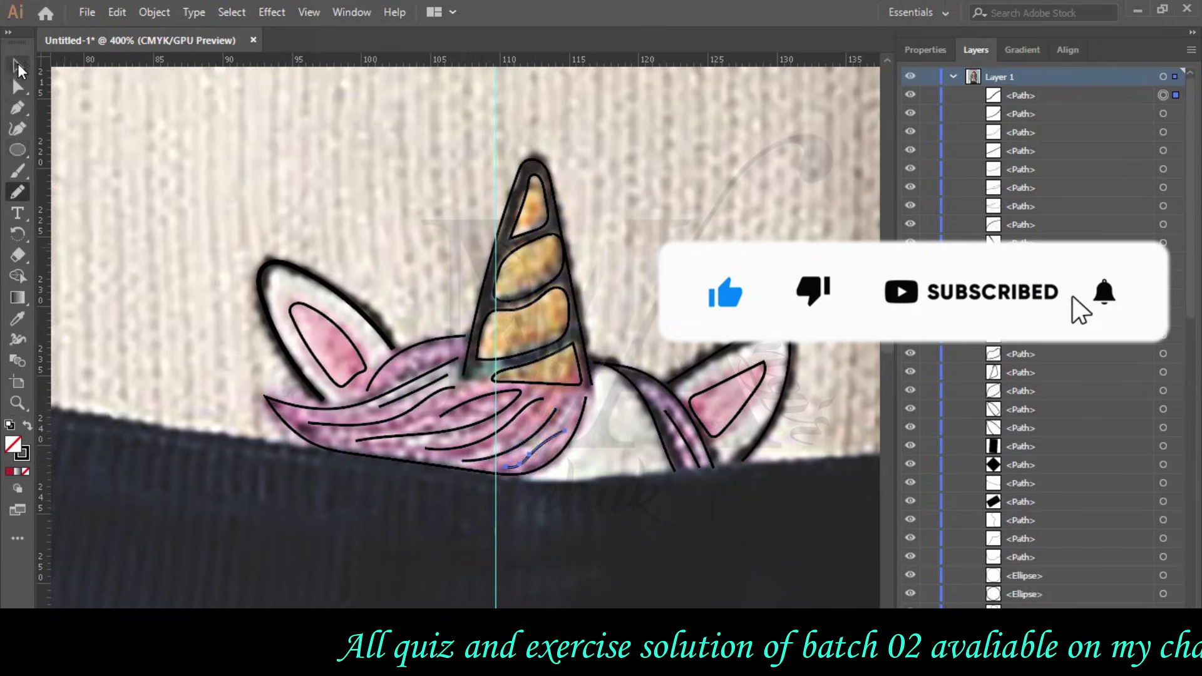
{"action": "left_click", "coordinate": [170, 298]}
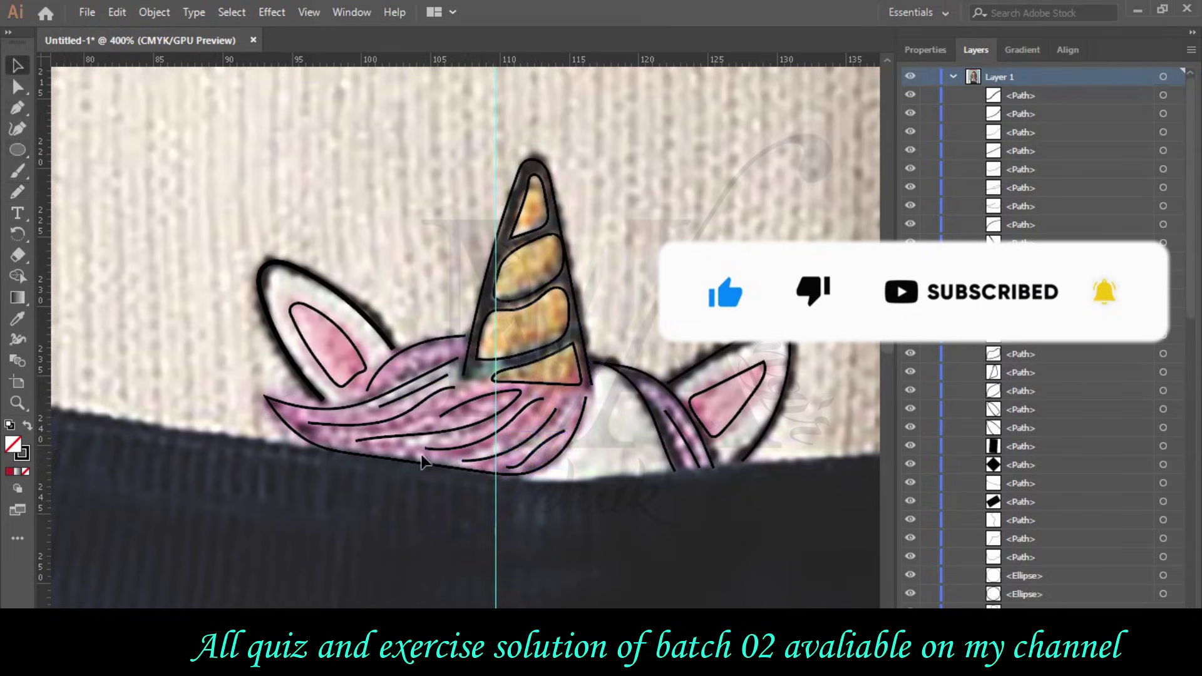
Trace the lower edge of the unicorn's white head where it meets the bib, between the two mane sections, and deselect it.
{"action": "left_click", "coordinate": [15, 193]}
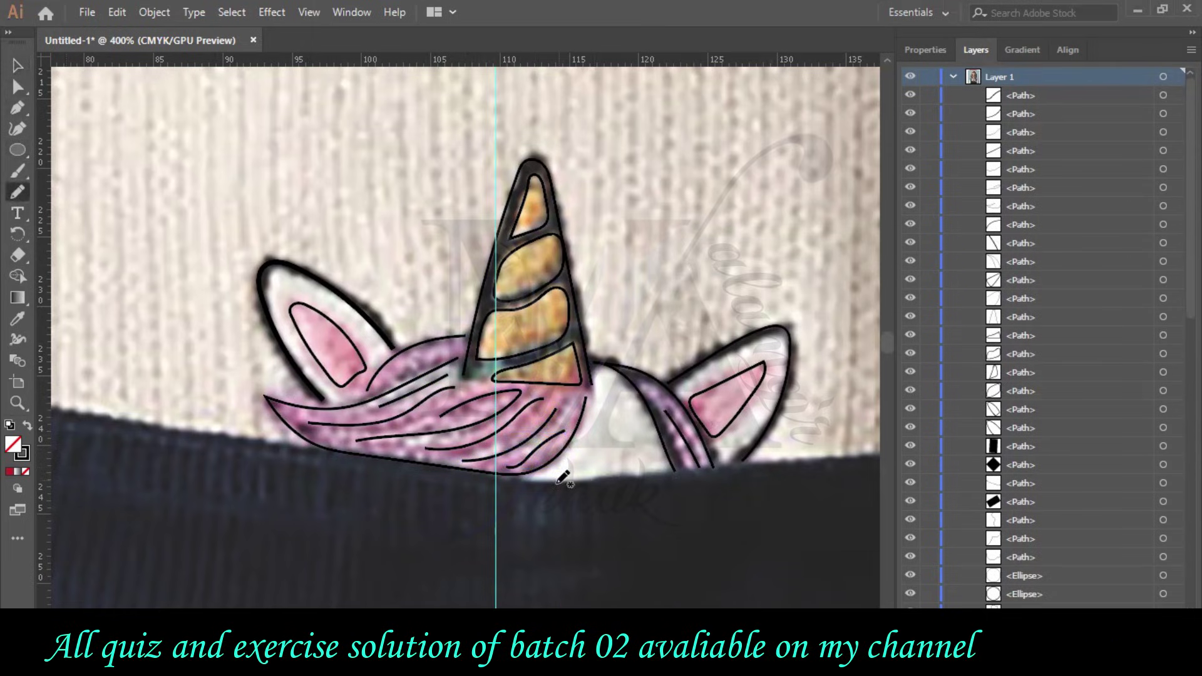
{"action": "mouse_move", "coordinate": [574, 477]}
{"action": "left_mouse_down"}
{"action": "mouse_move", "coordinate": [667, 462]}
{"action": "mouse_move", "coordinate": [673, 470]}
{"action": "left_mouse_up"}
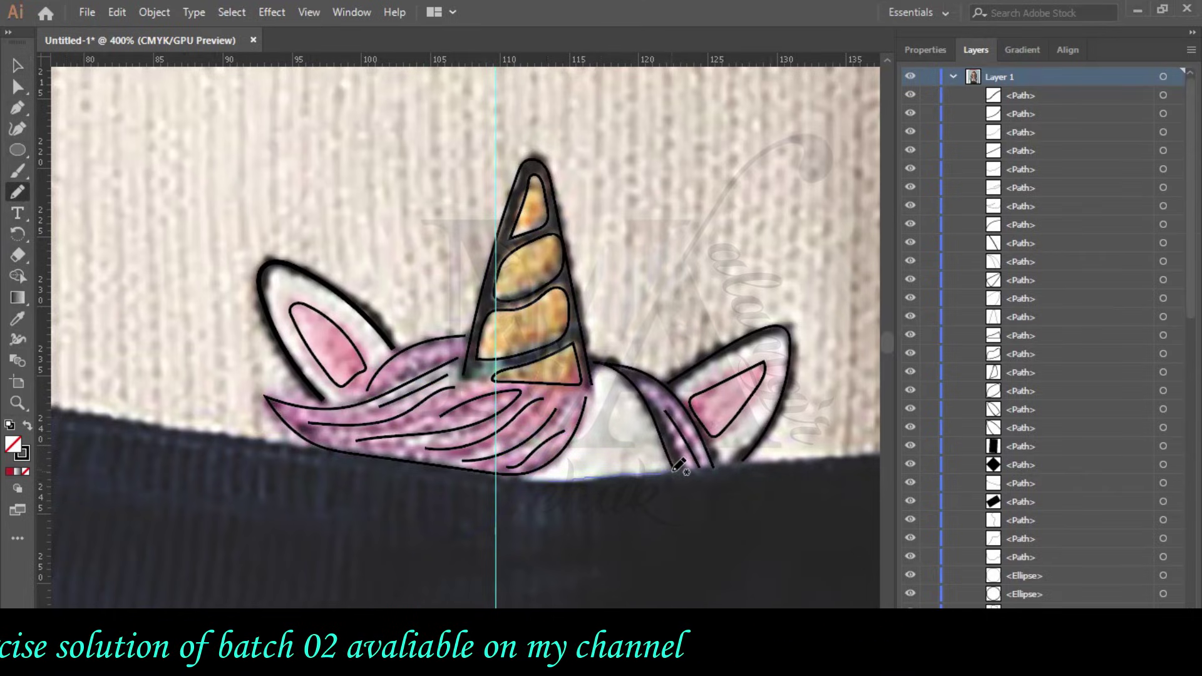
{"action": "left_click", "coordinate": [18, 65]}
{"action": "left_click", "coordinate": [443, 202]}
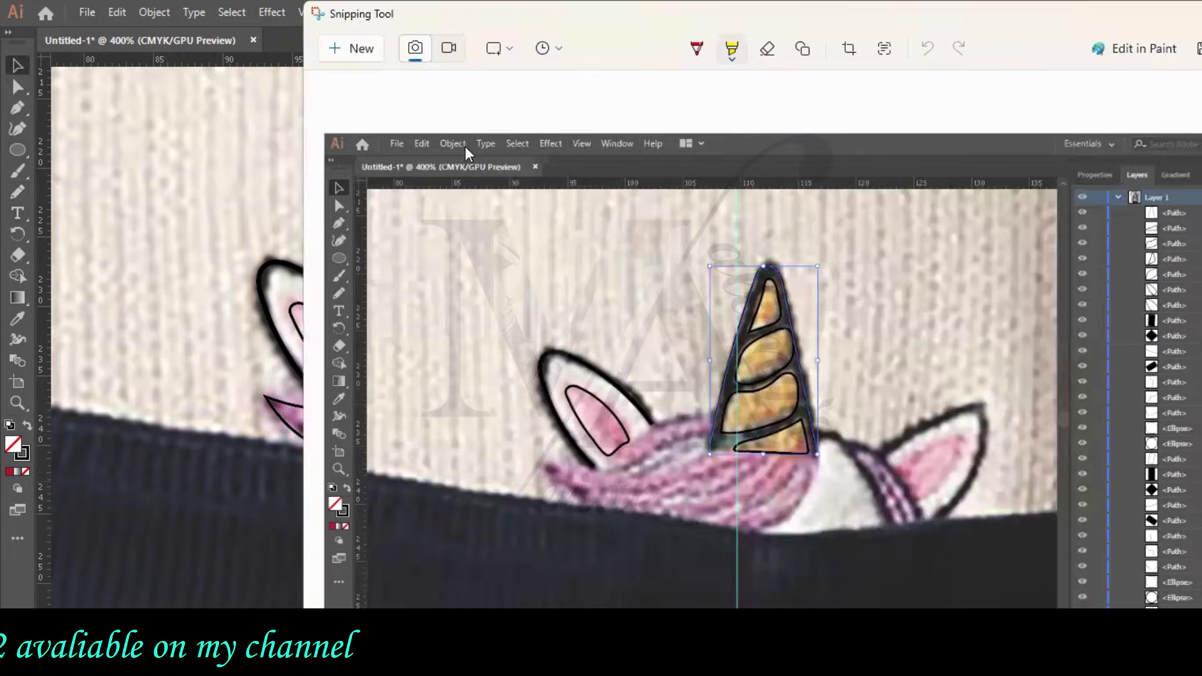
Switch to Snipping Tool and capture a full-window screenshot of the finished unicorn tracing.
{"action": "key", "text": "alt+Tab"}
{"action": "left_click", "coordinate": [370, 54]}
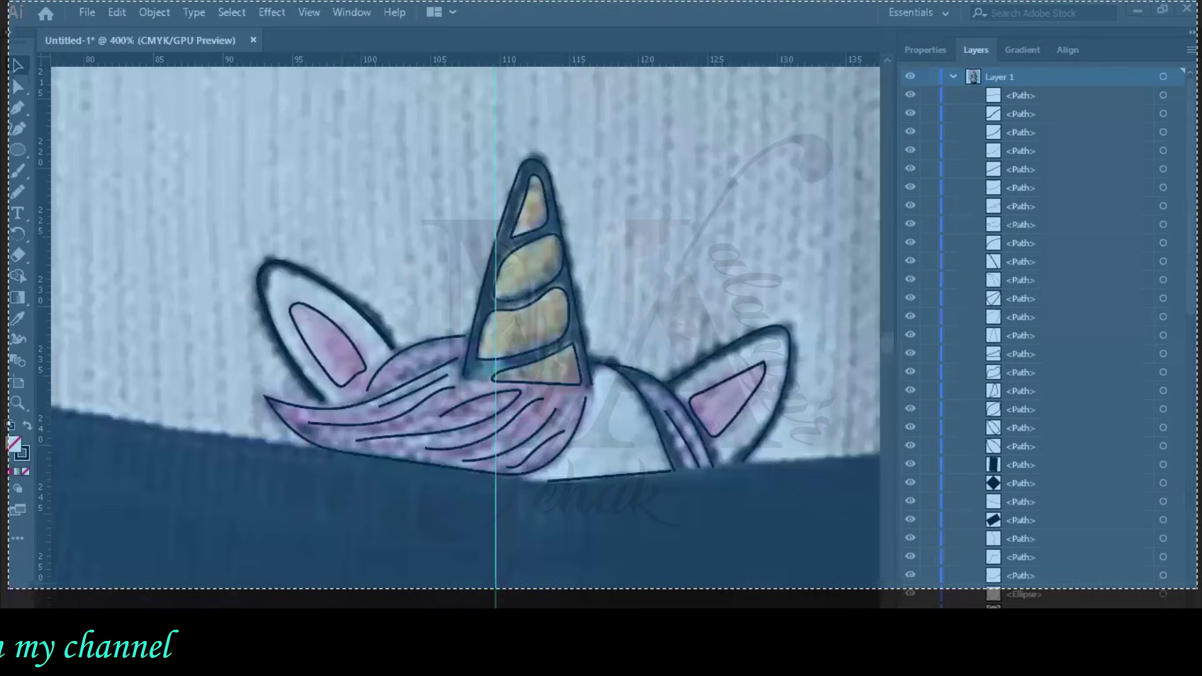
{"action": "left_click_drag", "start_coordinate": [1197, 589], "coordinate": [1197, 589]}
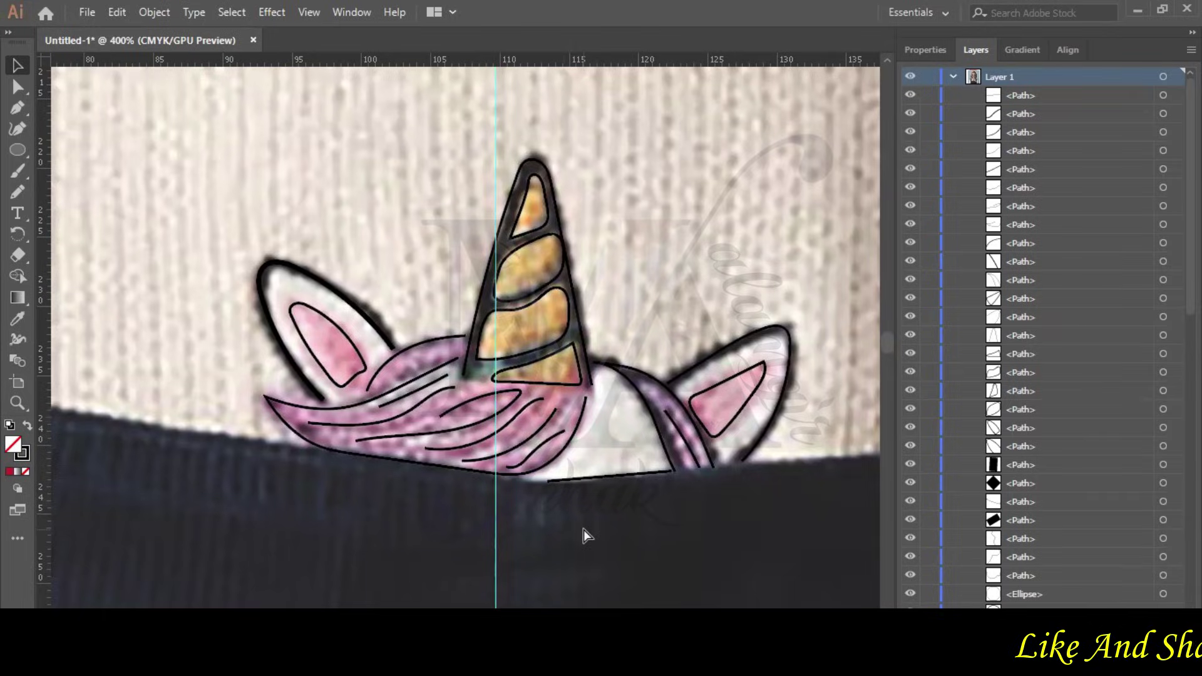
Fit the whole artboard in the window and hide the portrait photo so only the line art shows.
{"action": "key", "text": "ctrl+0"}
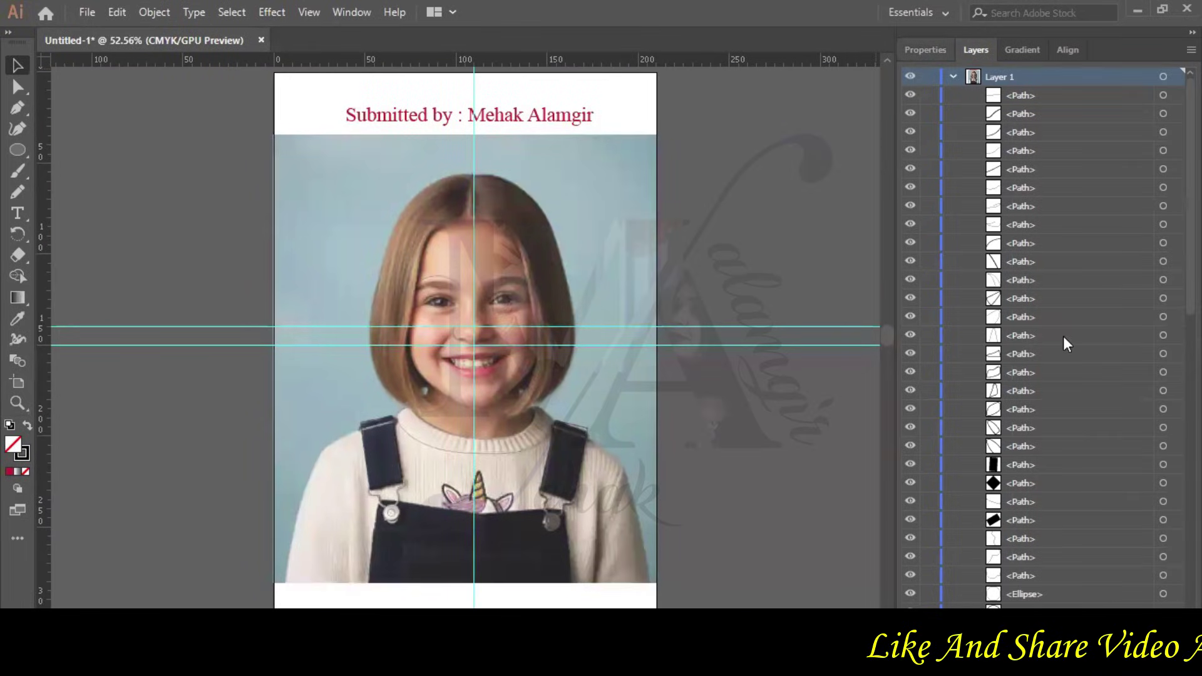
{"action": "scroll", "coordinate": [1076, 480], "scroll_direction": "down", "scroll_amount": 10}
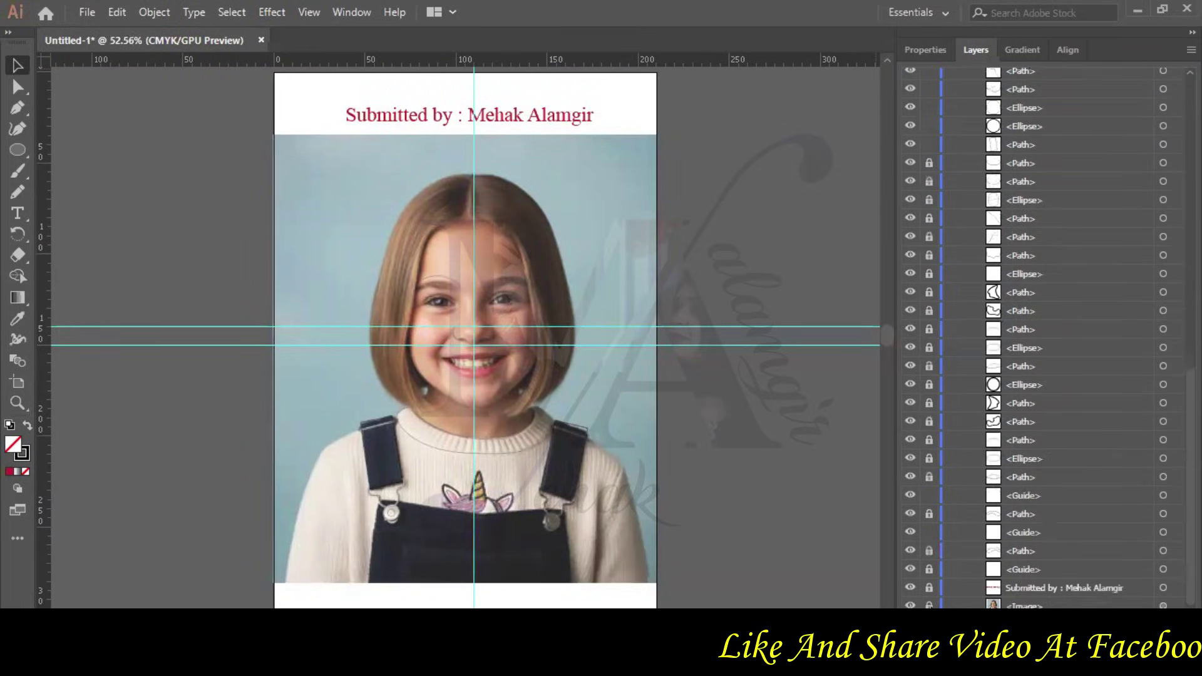
{"action": "left_click", "coordinate": [910, 605]}
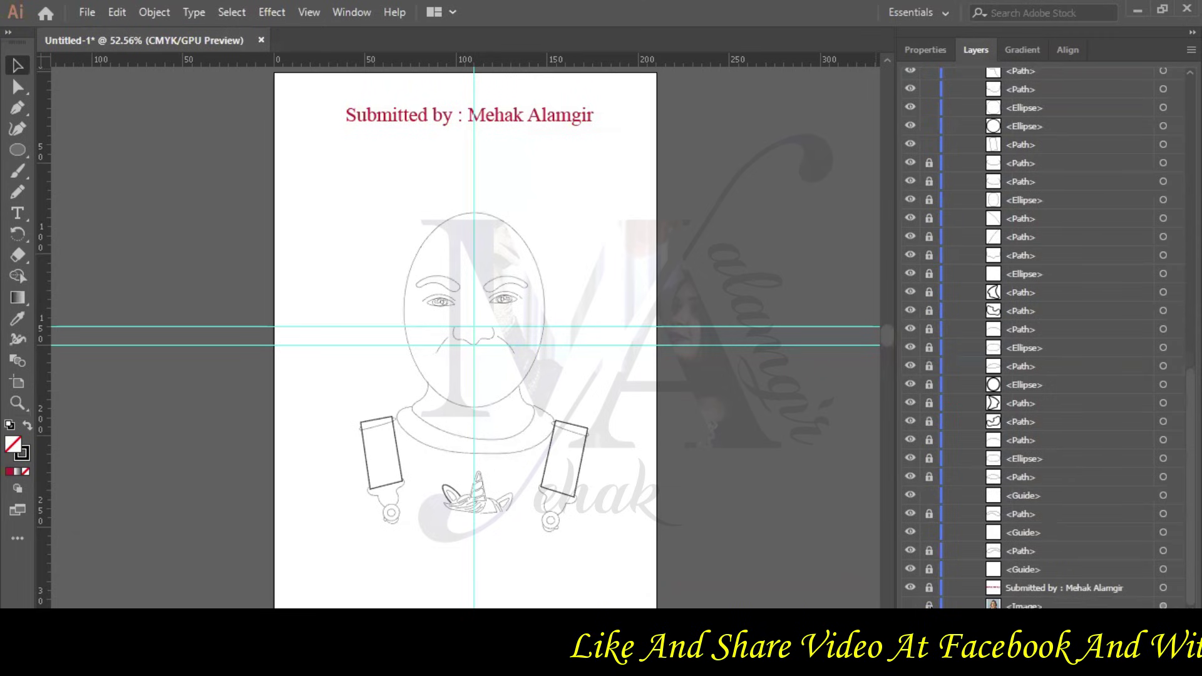
Switch to Snipping Tool and capture a screenshot of the full artboard with only the line art.
{"action": "key", "text": "alt+Tab"}
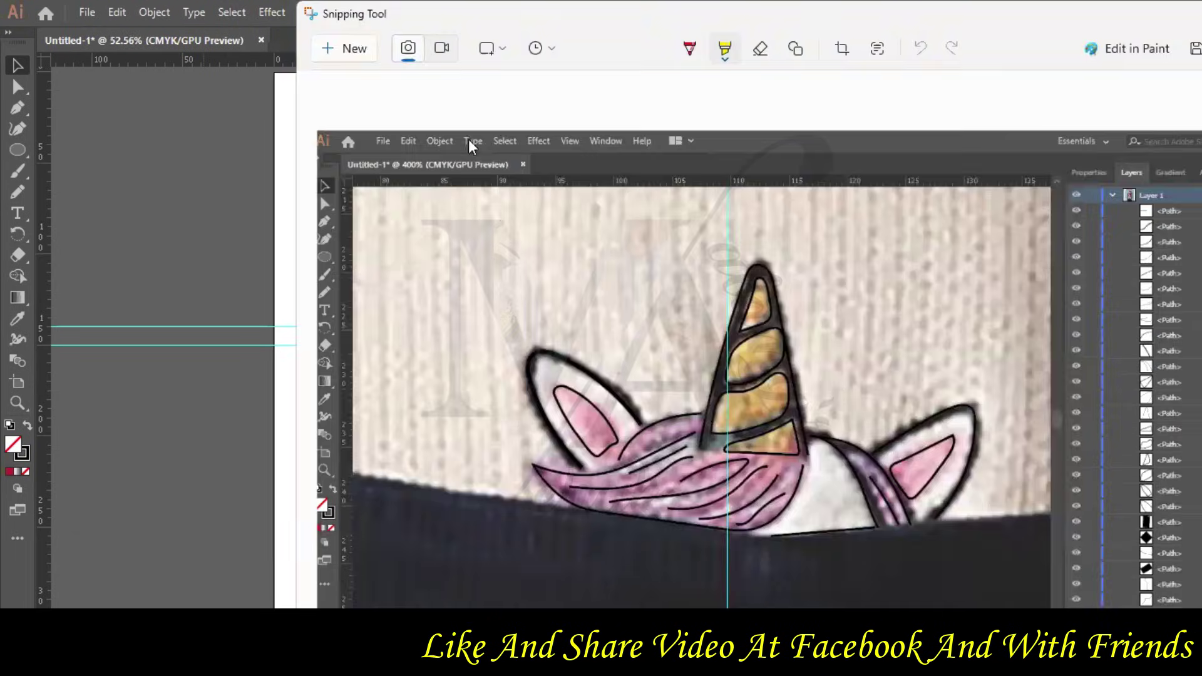
{"action": "left_click", "coordinate": [340, 46]}
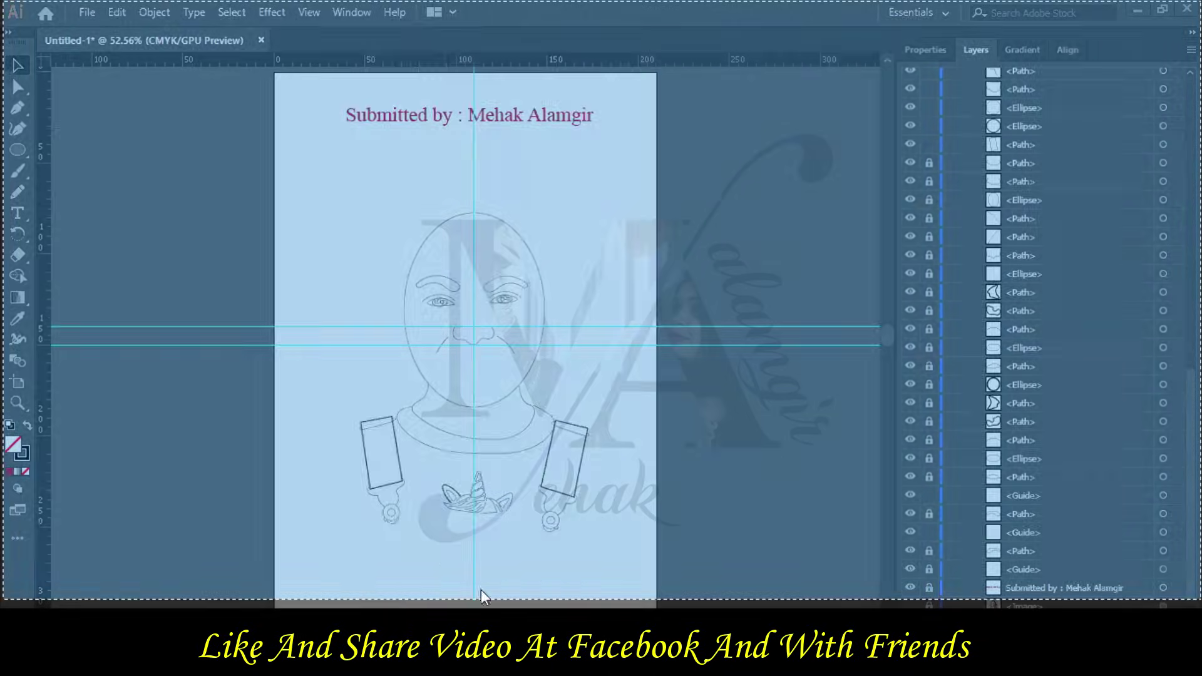
{"action": "left_click", "coordinate": [357, 602]}
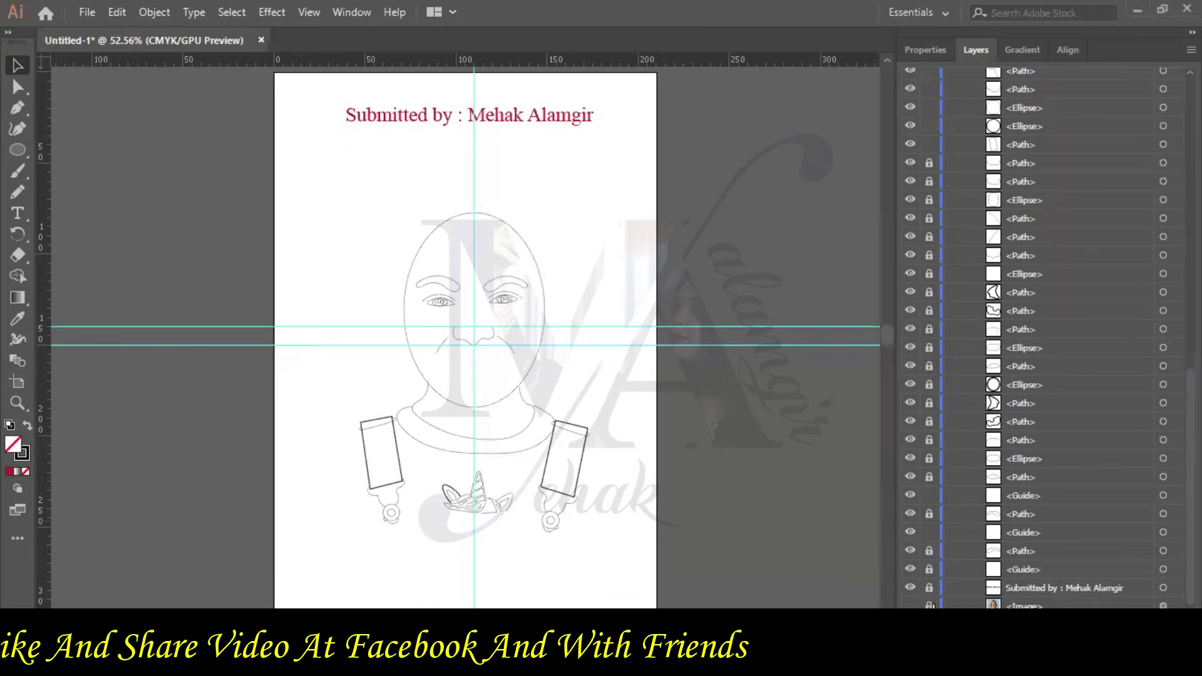
Toggle the portrait photo's visibility to compare it with the line art, leaving the photo shown.
{"action": "left_click", "coordinate": [912, 605]}
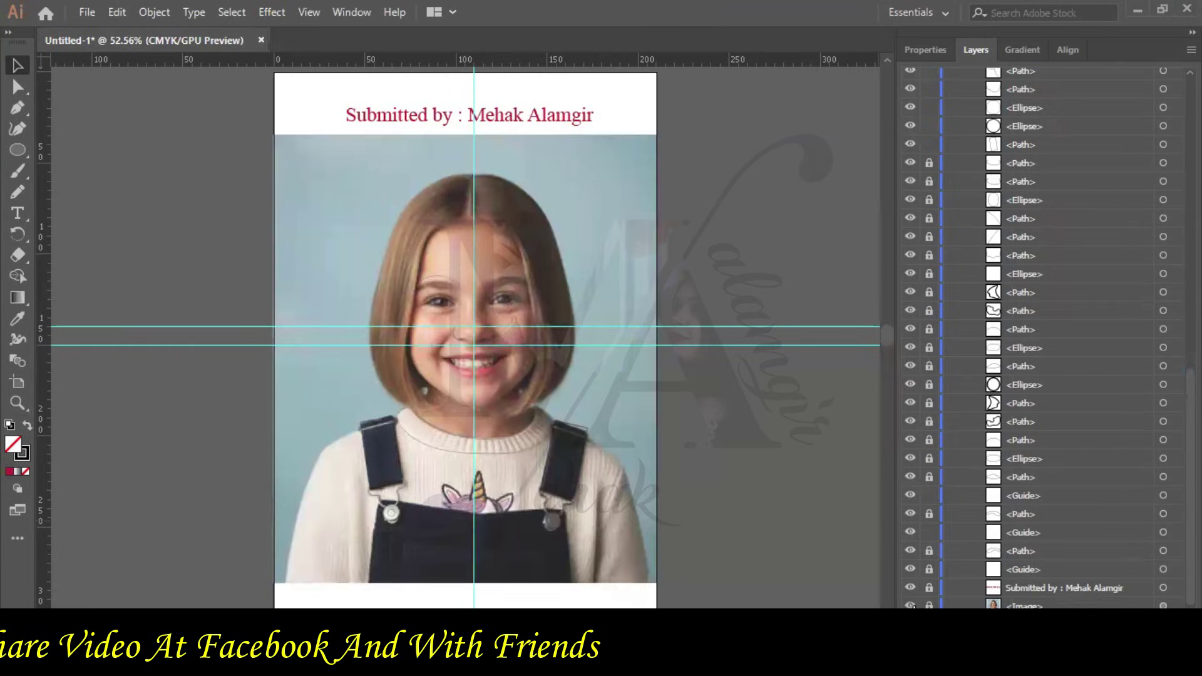
{"action": "left_click", "coordinate": [912, 605]}
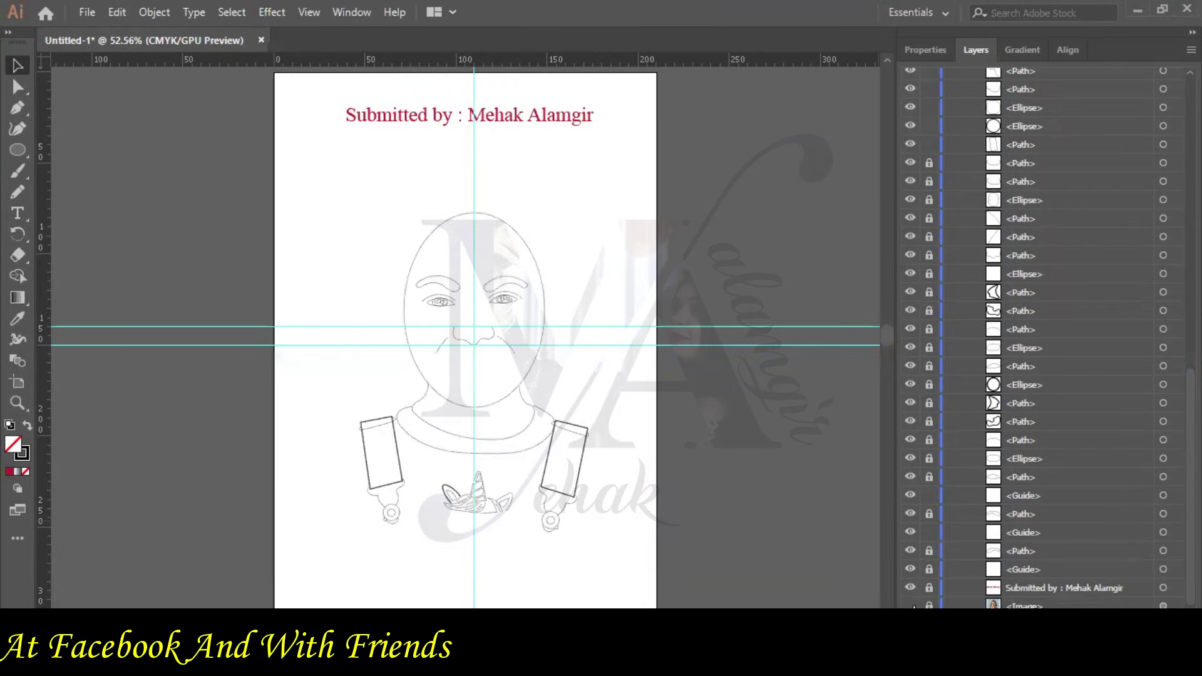
{"action": "left_click", "coordinate": [911, 605]}
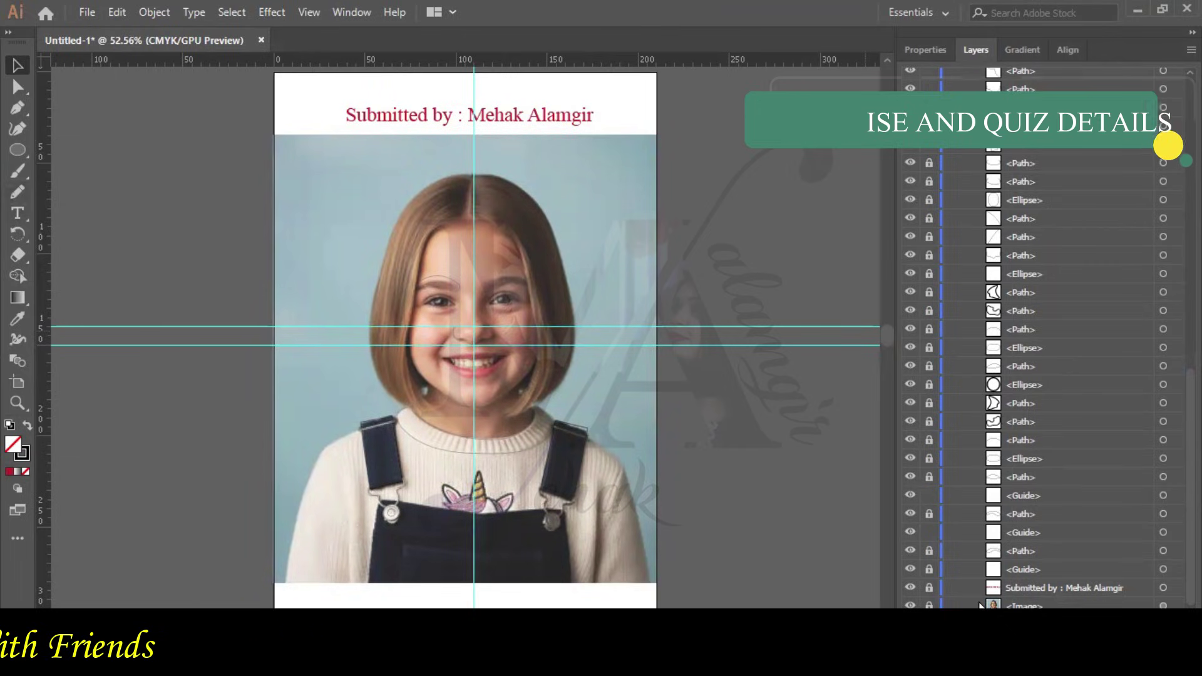
{"action": "left_click", "coordinate": [911, 605]}
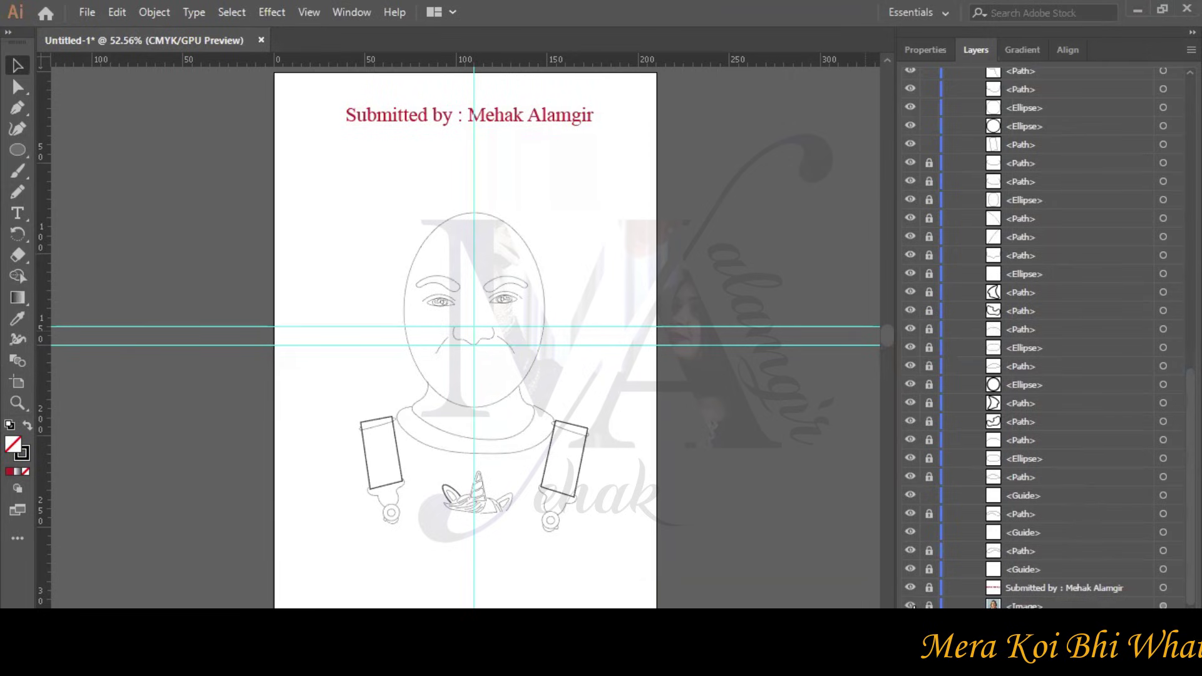
{"action": "left_click", "coordinate": [911, 605]}
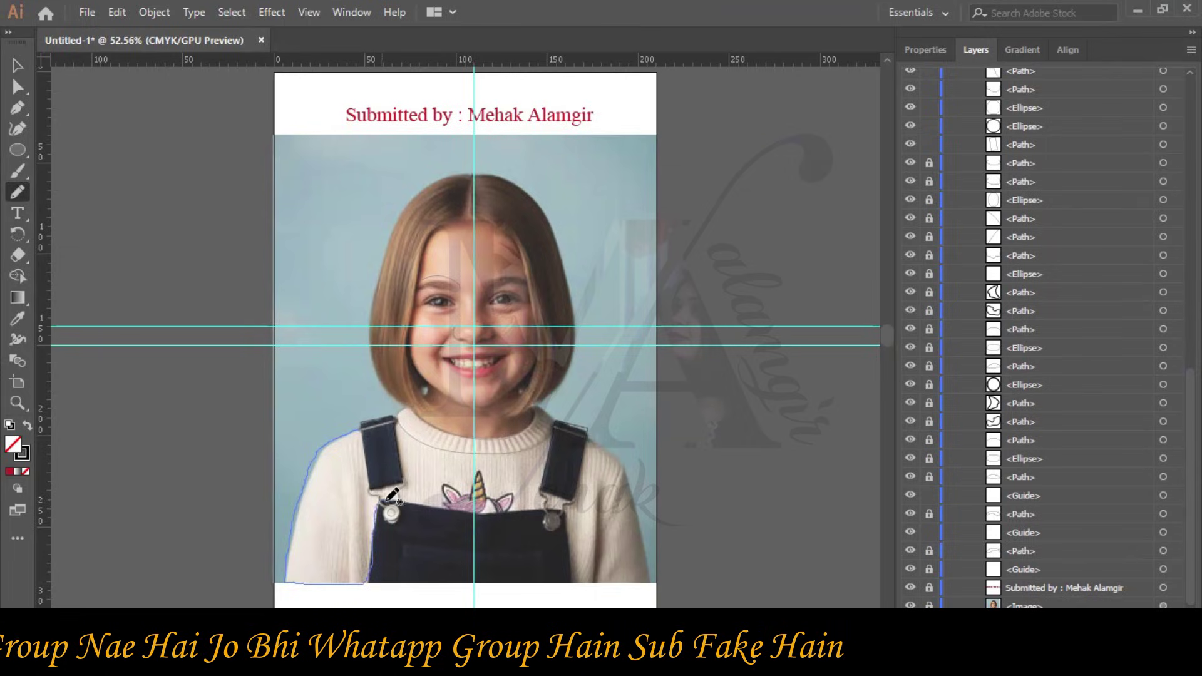
Trace the sweater's shoulders and sleeves together with the overall bib's edge as one outline about 201 by 84 mm.
{"action": "left_click_drag", "start_coordinate": [441, 500], "coordinate": [562, 510]}
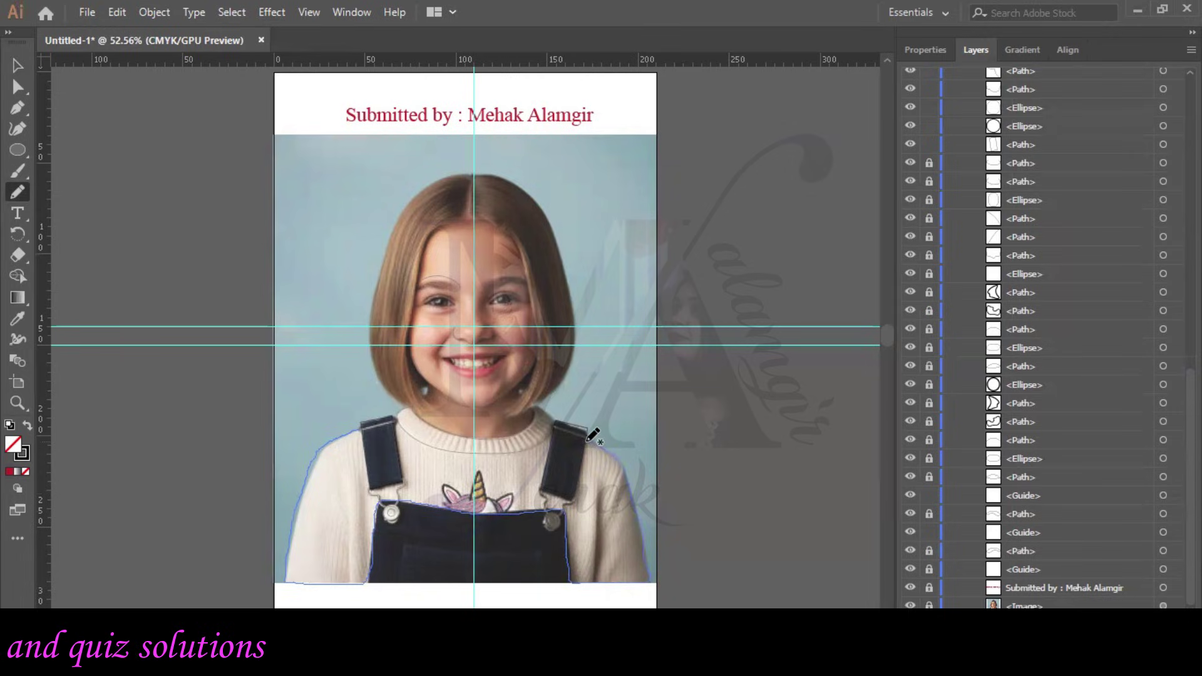
{"action": "left_click_drag", "start_coordinate": [592, 433], "coordinate": [588, 438]}
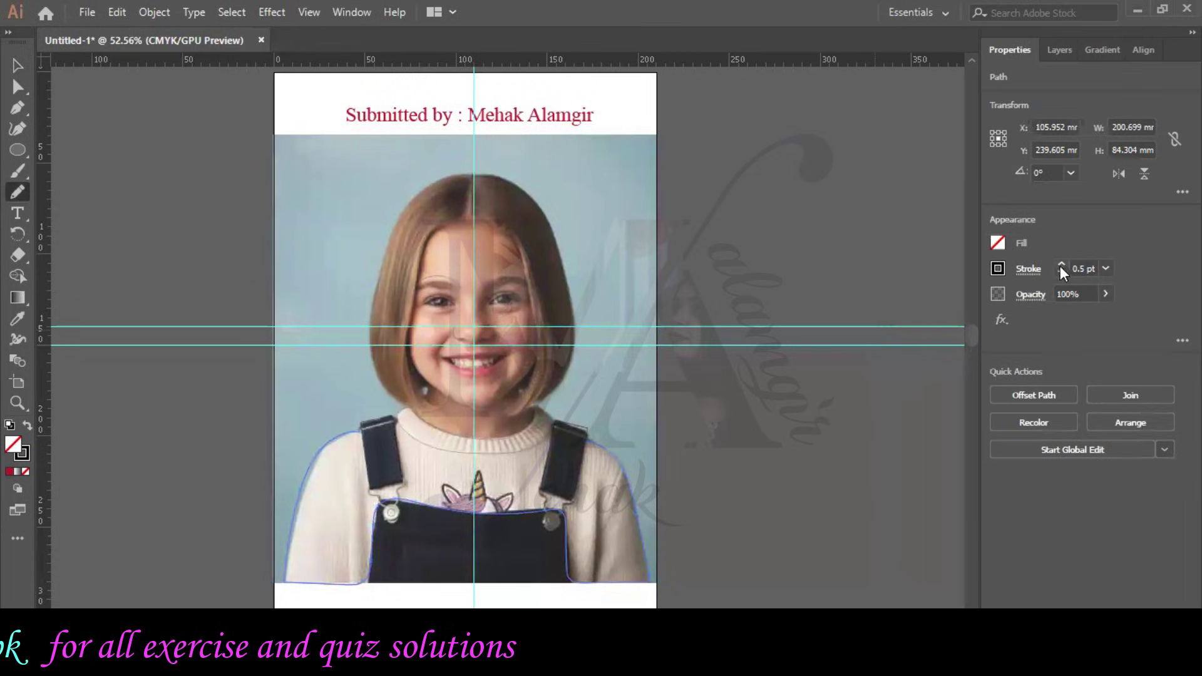
Reduce the sweater and bib outline's stroke weight to 0.5 pt, deselect it, and hide the portrait photo.
{"action": "left_click", "coordinate": [1061, 273]}
{"action": "left_click", "coordinate": [17, 65]}
{"action": "left_click", "coordinate": [231, 239]}
{"action": "left_click", "coordinate": [1058, 50]}
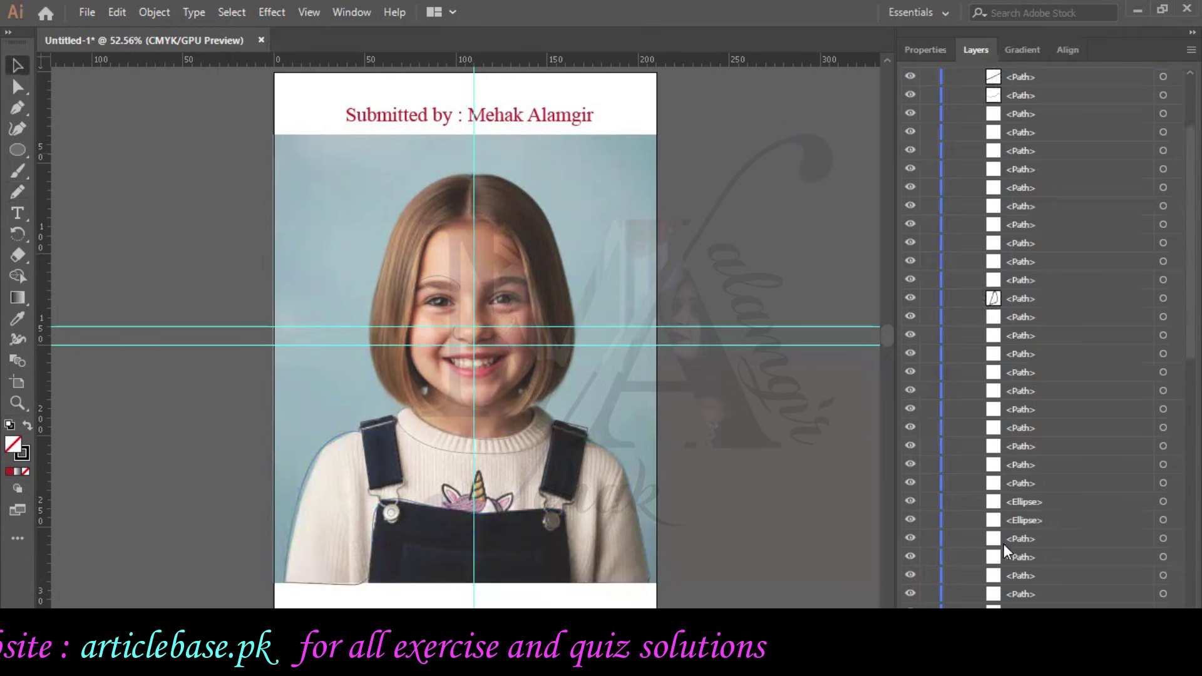
{"action": "scroll", "coordinate": [997, 550], "scroll_direction": "down", "scroll_amount": 10}
{"action": "left_click", "coordinate": [910, 607]}
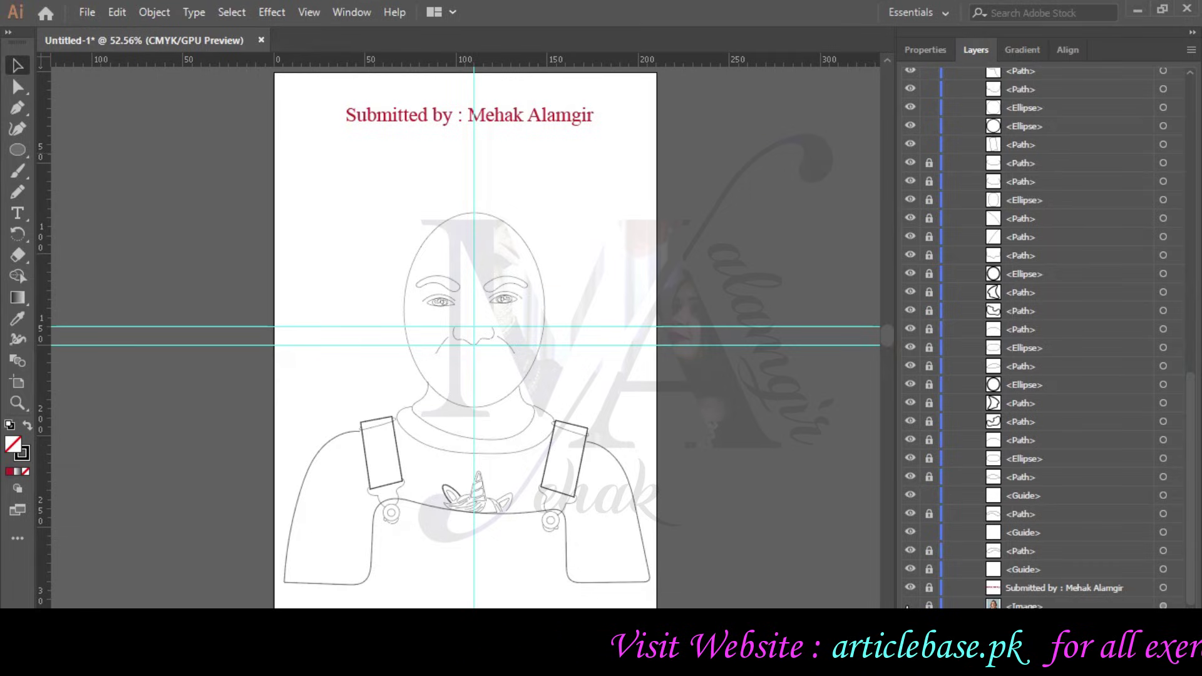
Find the combined sweater and bib outline in the layer stack, move it down among the locked paths, and deselect it.
{"action": "scroll", "coordinate": [1058, 169], "scroll_direction": "up", "scroll_amount": 10}
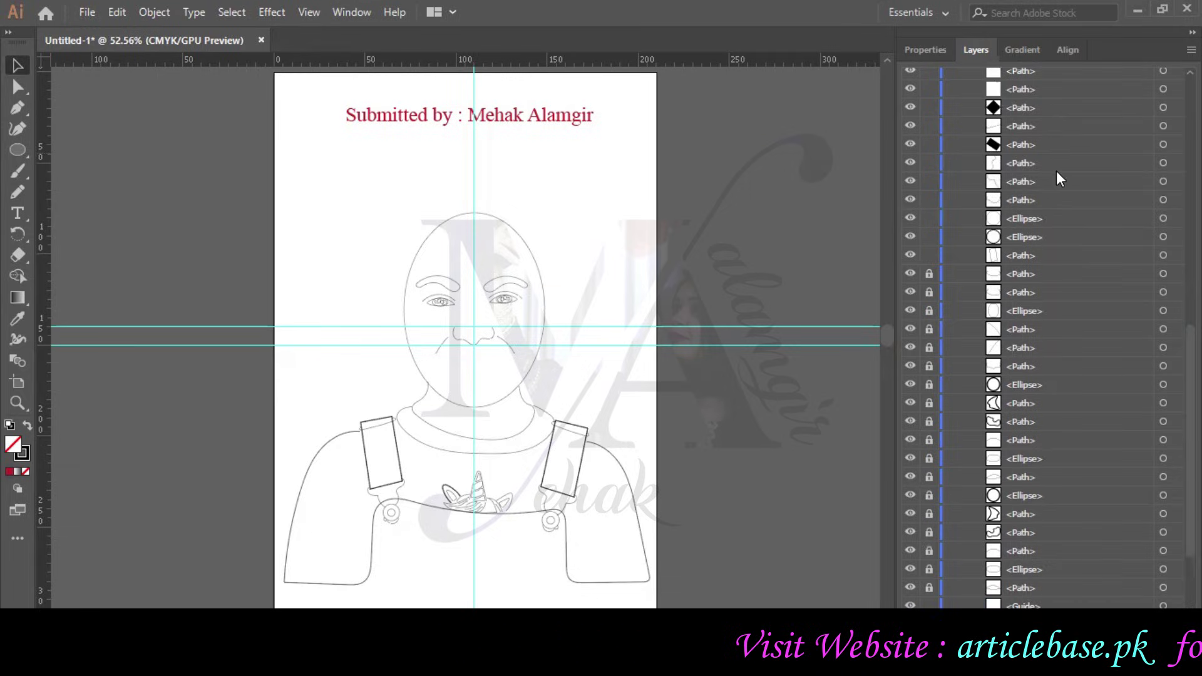
{"action": "left_click_drag", "start_coordinate": [1023, 94], "coordinate": [1039, 602]}
{"action": "scroll", "coordinate": [977, 457], "scroll_direction": "down", "scroll_amount": 5}
{"action": "scroll", "coordinate": [1034, 298], "scroll_direction": "up", "scroll_amount": 1}
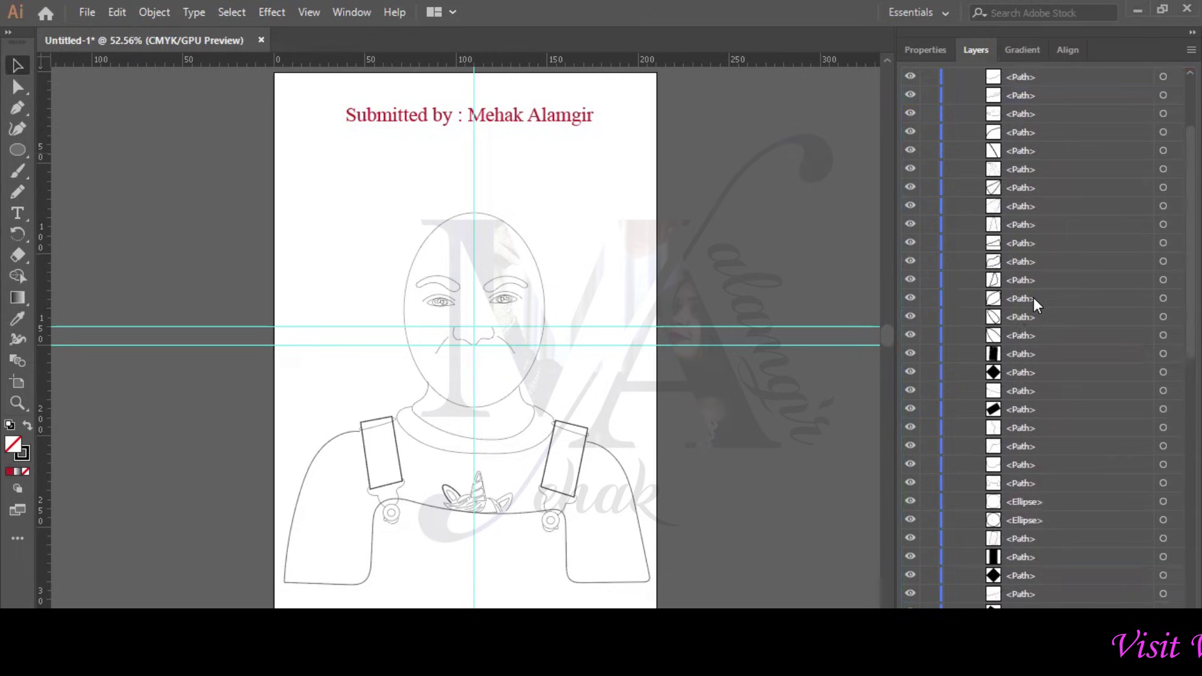
{"action": "scroll", "coordinate": [1040, 313], "scroll_direction": "down", "scroll_amount": 3}
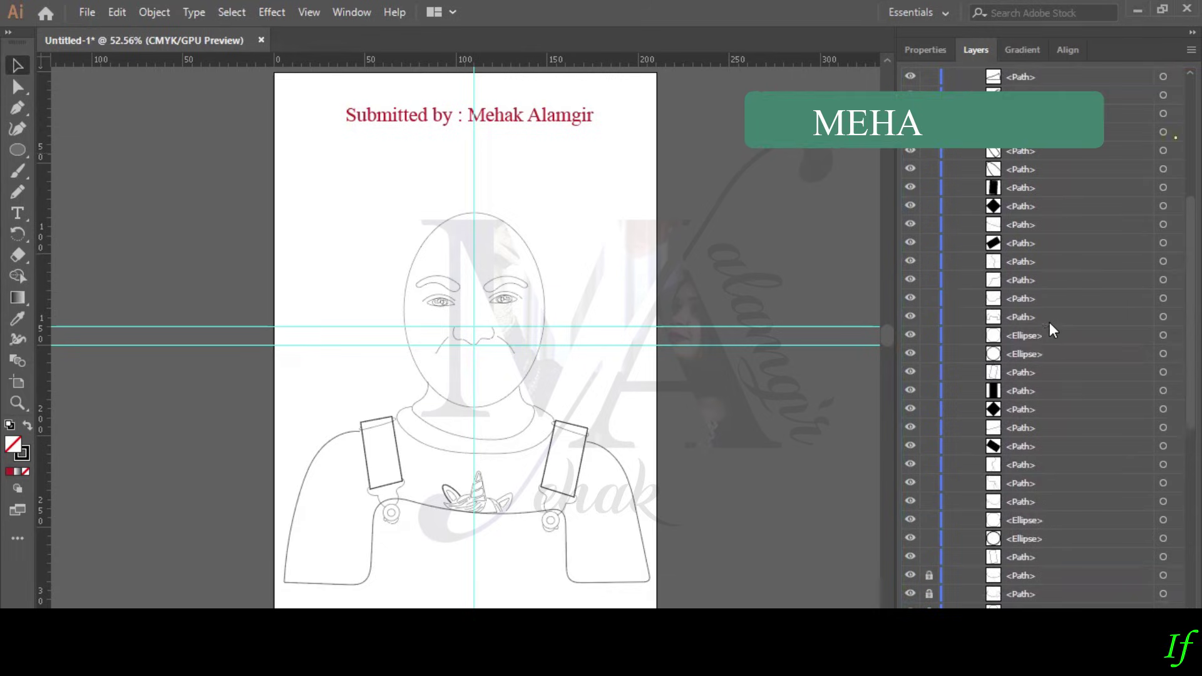
{"action": "left_click", "coordinate": [1141, 318]}
{"action": "left_click", "coordinate": [1164, 317]}
{"action": "scroll", "coordinate": [1042, 287], "scroll_direction": "down", "scroll_amount": 2}
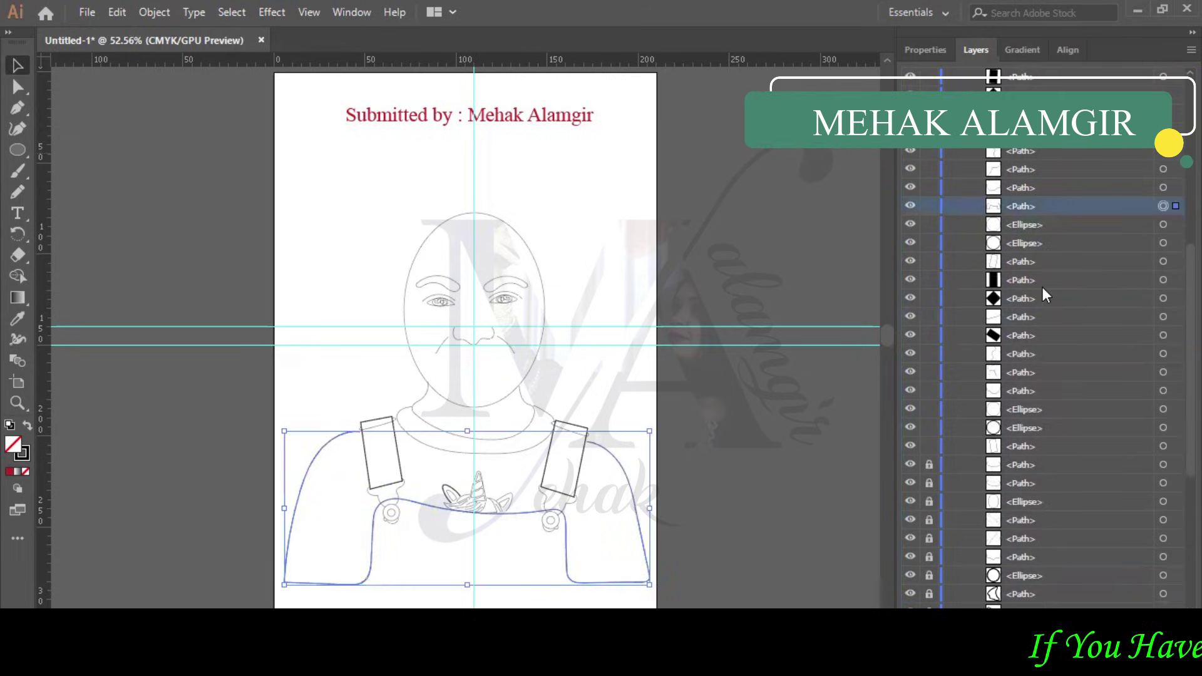
{"action": "scroll", "coordinate": [1043, 400], "scroll_direction": "down", "scroll_amount": 1}
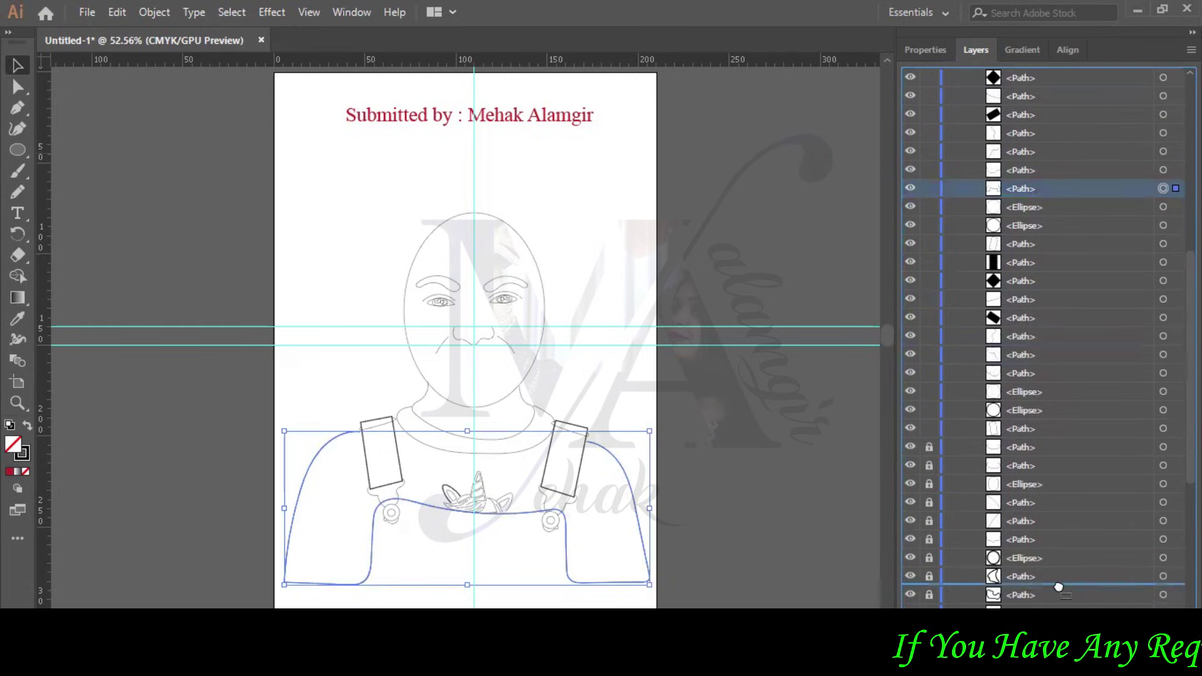
{"action": "key", "text": "ctrl+["}
{"action": "left_click", "coordinate": [706, 426]}
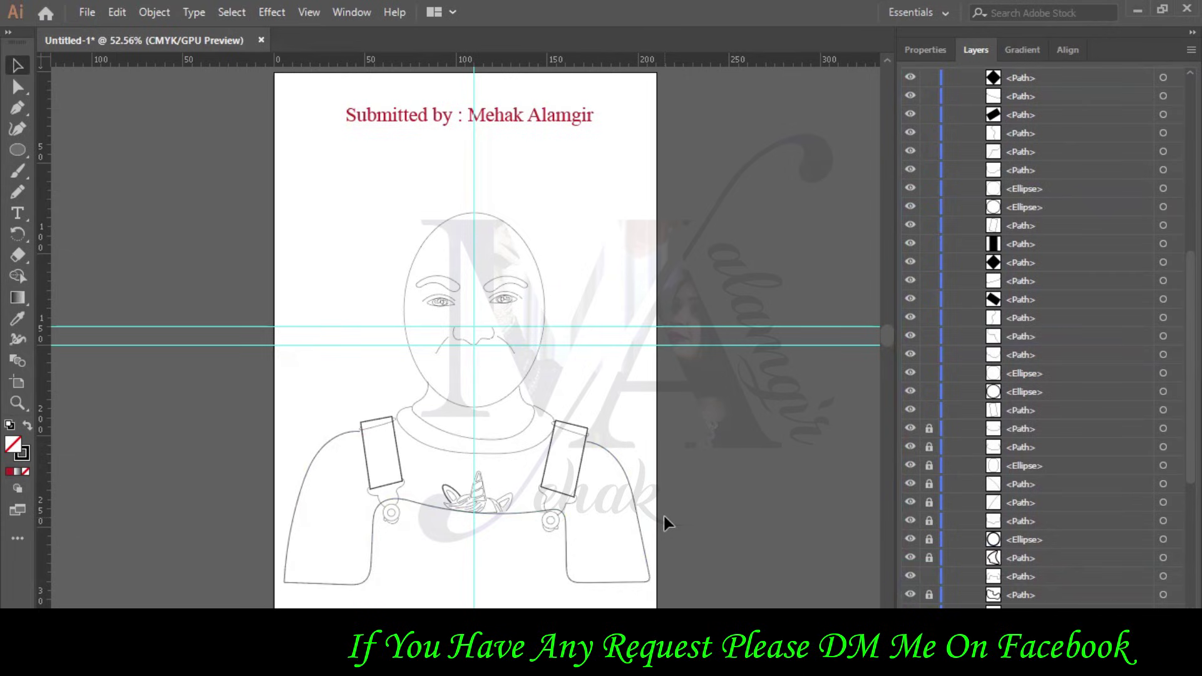
Show the portrait photo and try to trace the overall bib's bottom edge, its side and the front pocket.
{"action": "scroll", "coordinate": [970, 561], "scroll_direction": "down", "scroll_amount": 5}
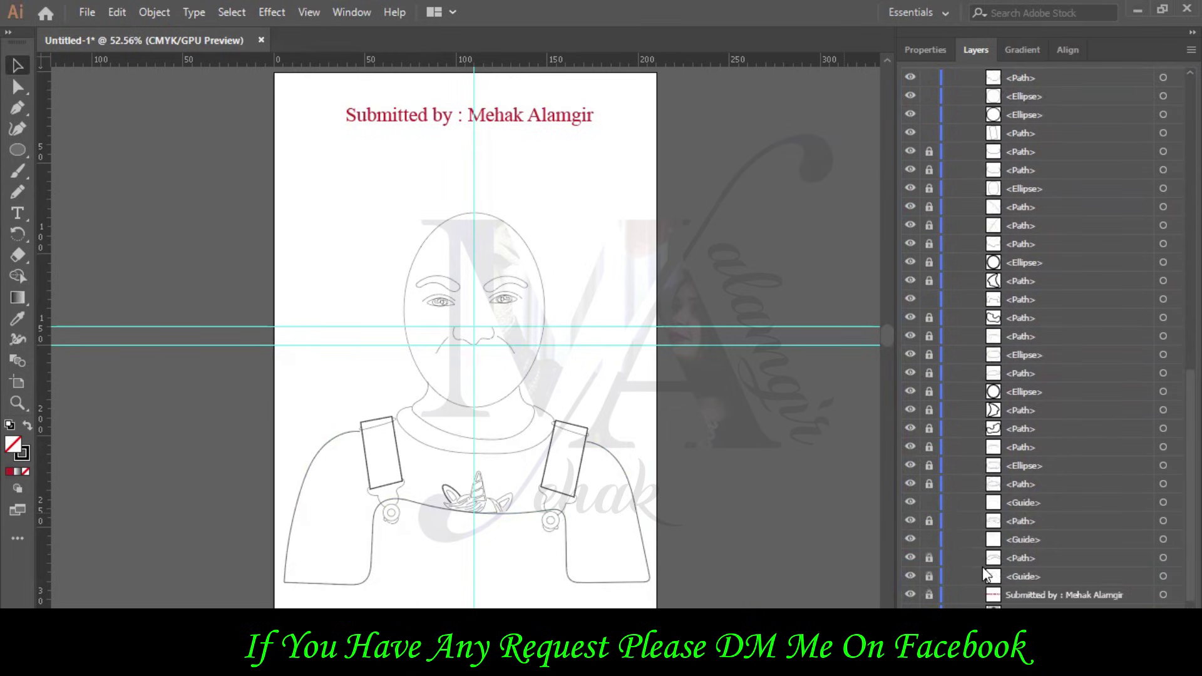
{"action": "left_click", "coordinate": [911, 605]}
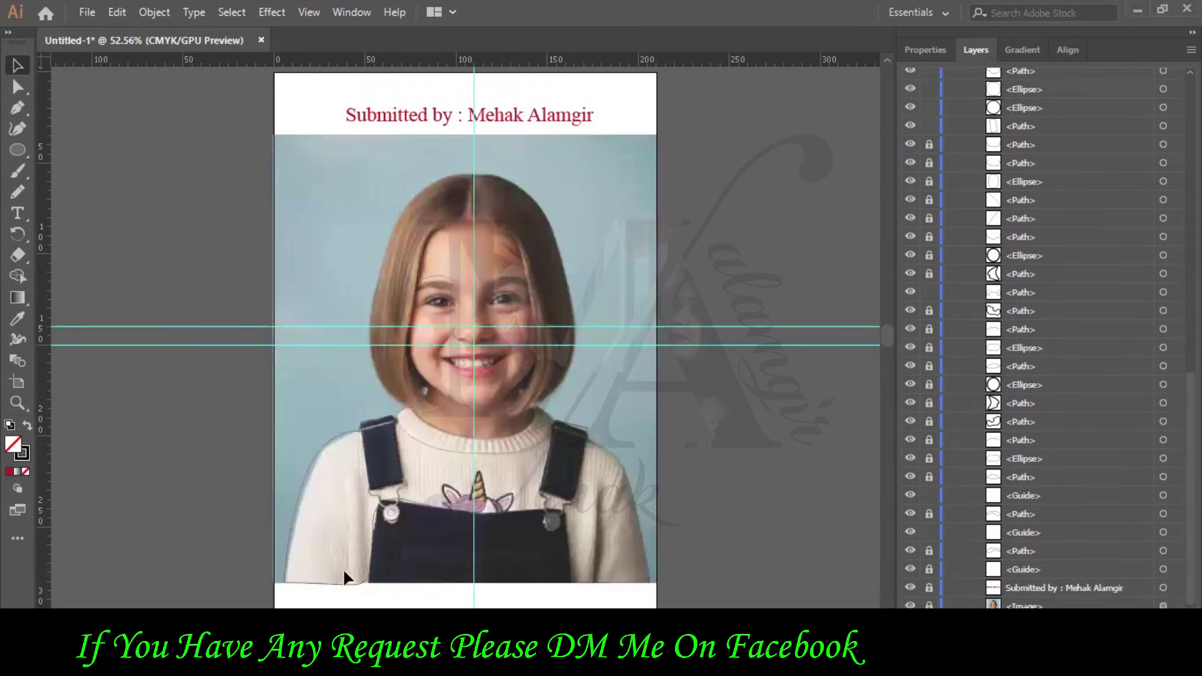
{"action": "left_click", "coordinate": [17, 192]}
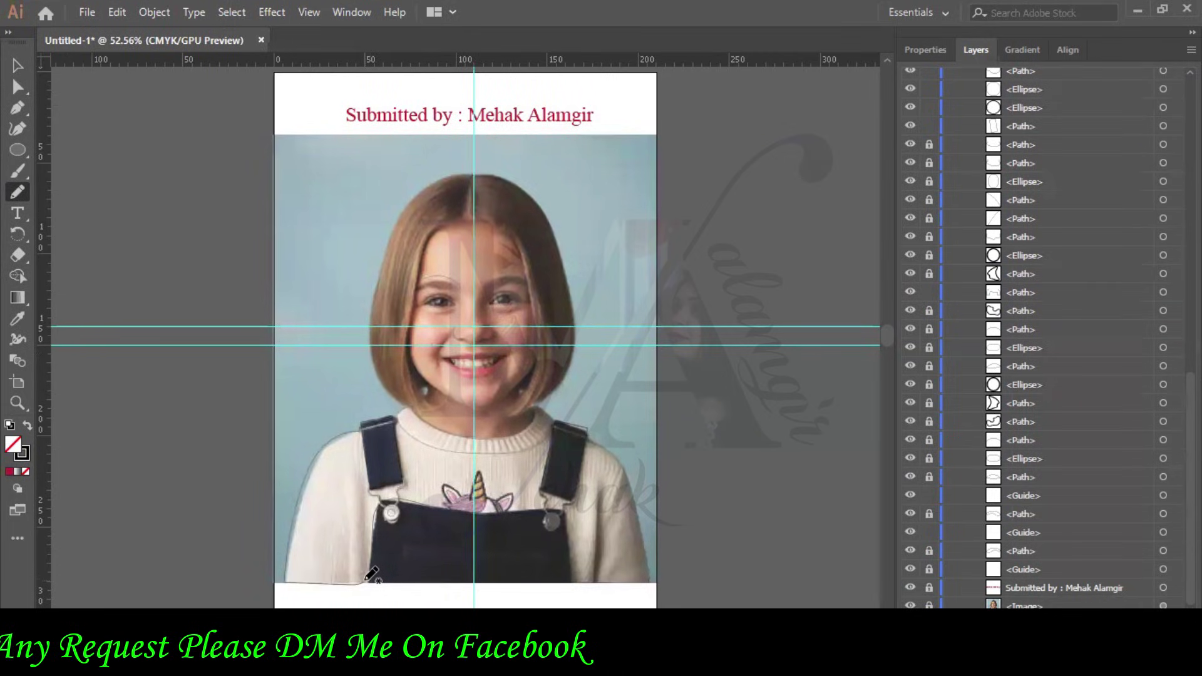
{"action": "left_click_drag", "start_coordinate": [366, 582], "coordinate": [531, 582]}
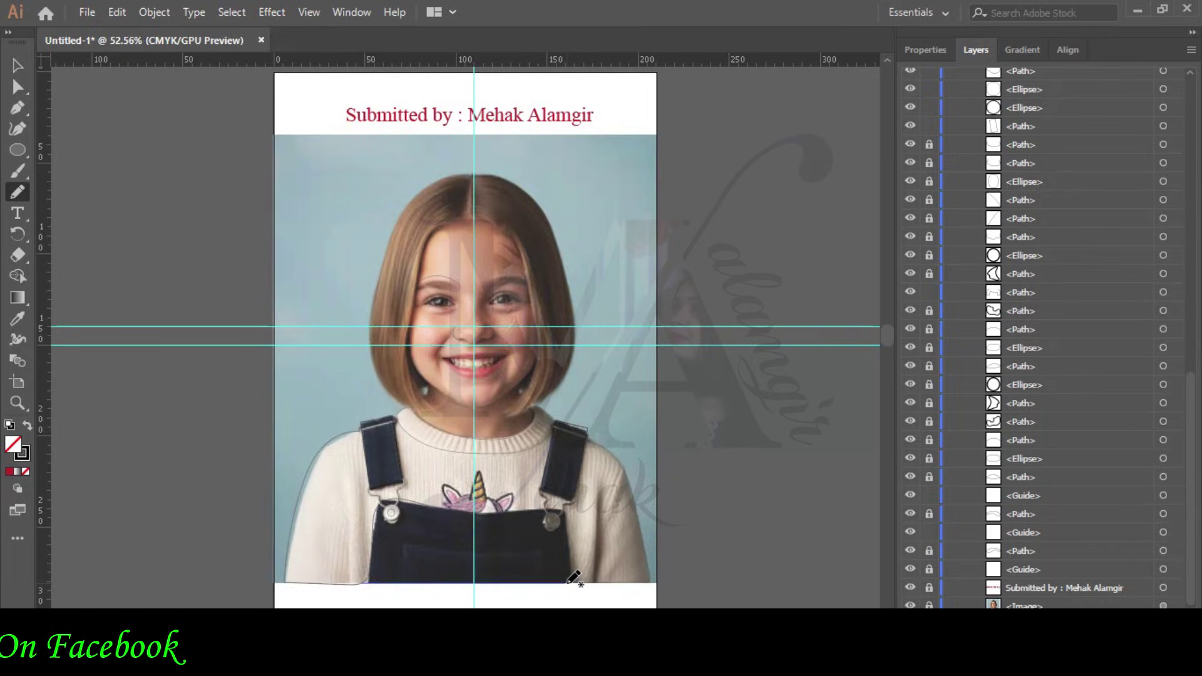
{"action": "left_click_drag", "start_coordinate": [570, 583], "coordinate": [570, 583]}
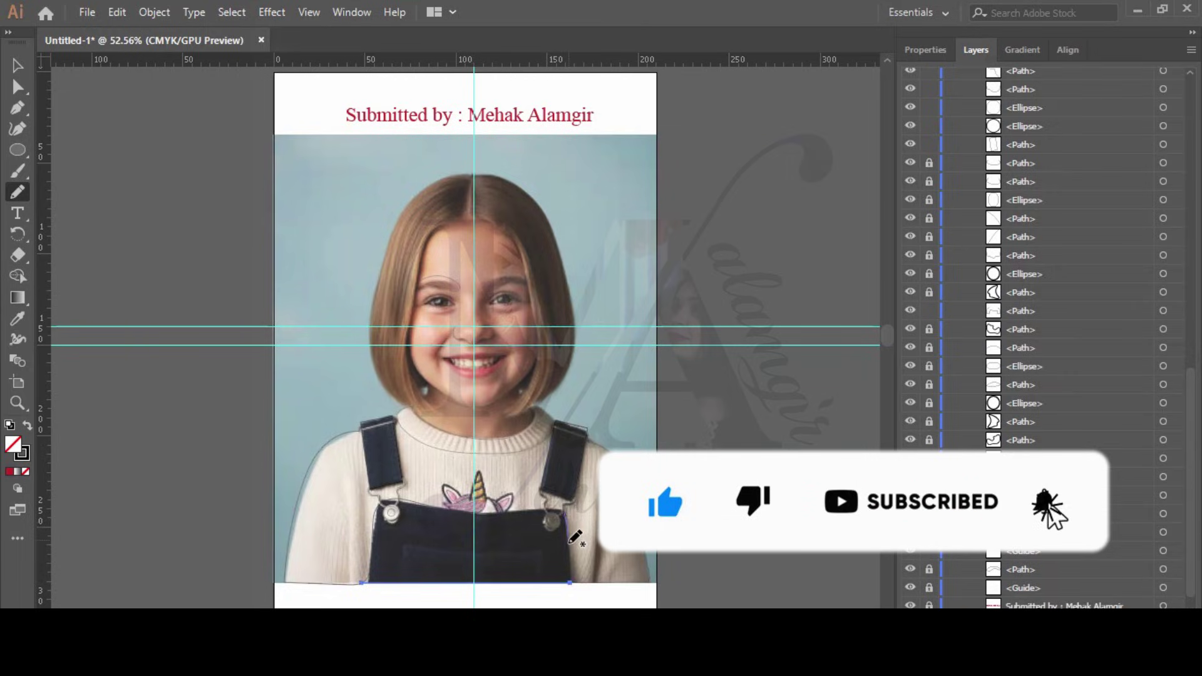
{"action": "left_click_drag", "start_coordinate": [569, 556], "coordinate": [570, 582]}
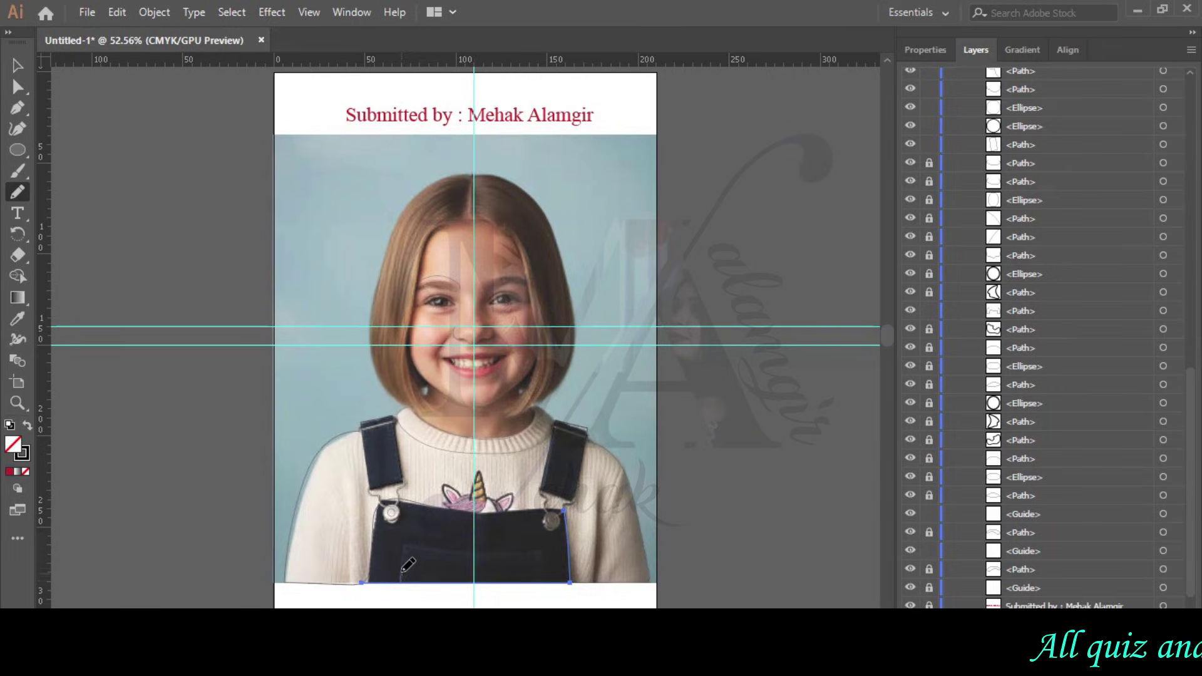
{"action": "mouse_move", "coordinate": [414, 544]}
{"action": "left_mouse_down"}
{"action": "mouse_move", "coordinate": [540, 550]}
{"action": "mouse_move", "coordinate": [539, 582]}
{"action": "left_mouse_up"}
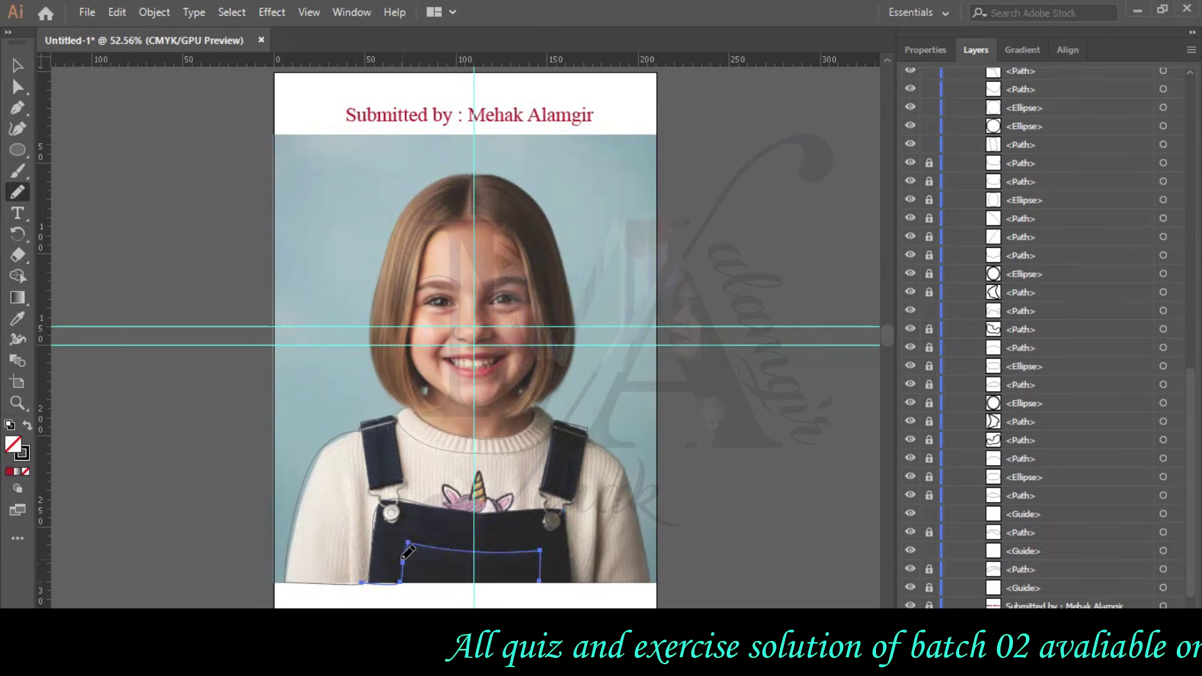
{"action": "mouse_move", "coordinate": [408, 543]}
{"action": "left_mouse_down"}
{"action": "mouse_move", "coordinate": [420, 558]}
{"action": "mouse_move", "coordinate": [540, 562]}
{"action": "left_mouse_up"}
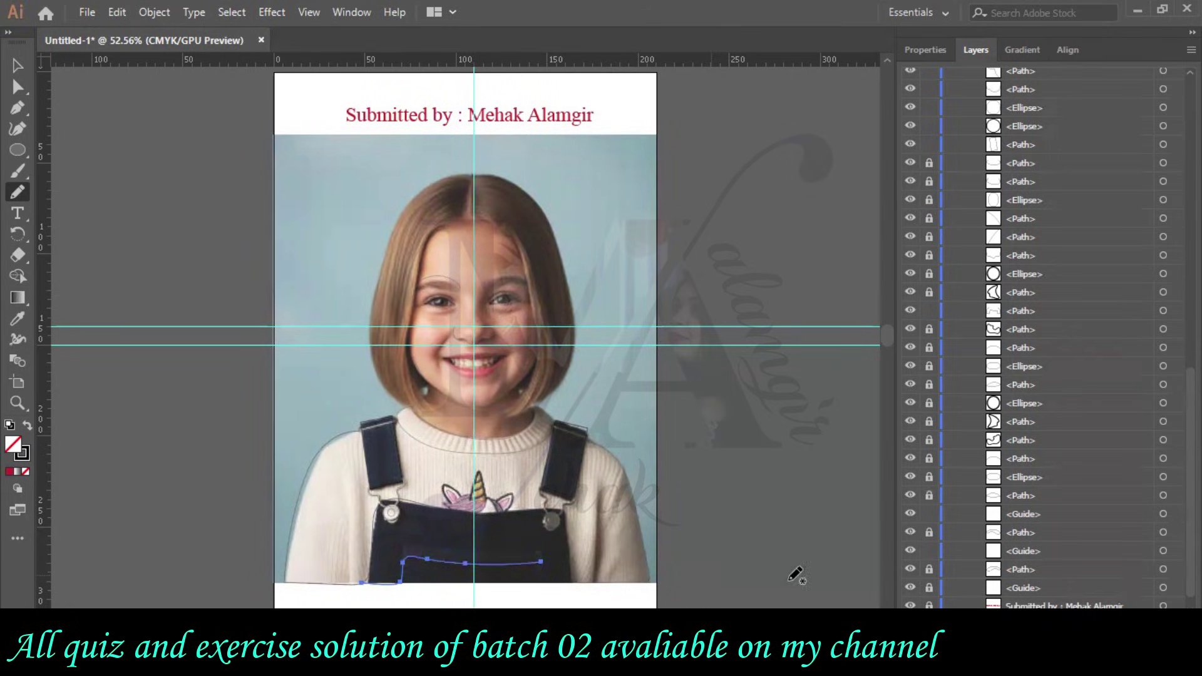
Hide the portrait photo and delete the distorted pocket line in isolation mode.
{"action": "left_click", "coordinate": [18, 65]}
{"action": "left_click", "coordinate": [234, 285]}
{"action": "scroll", "coordinate": [1115, 542], "scroll_direction": "down", "scroll_amount": 1}
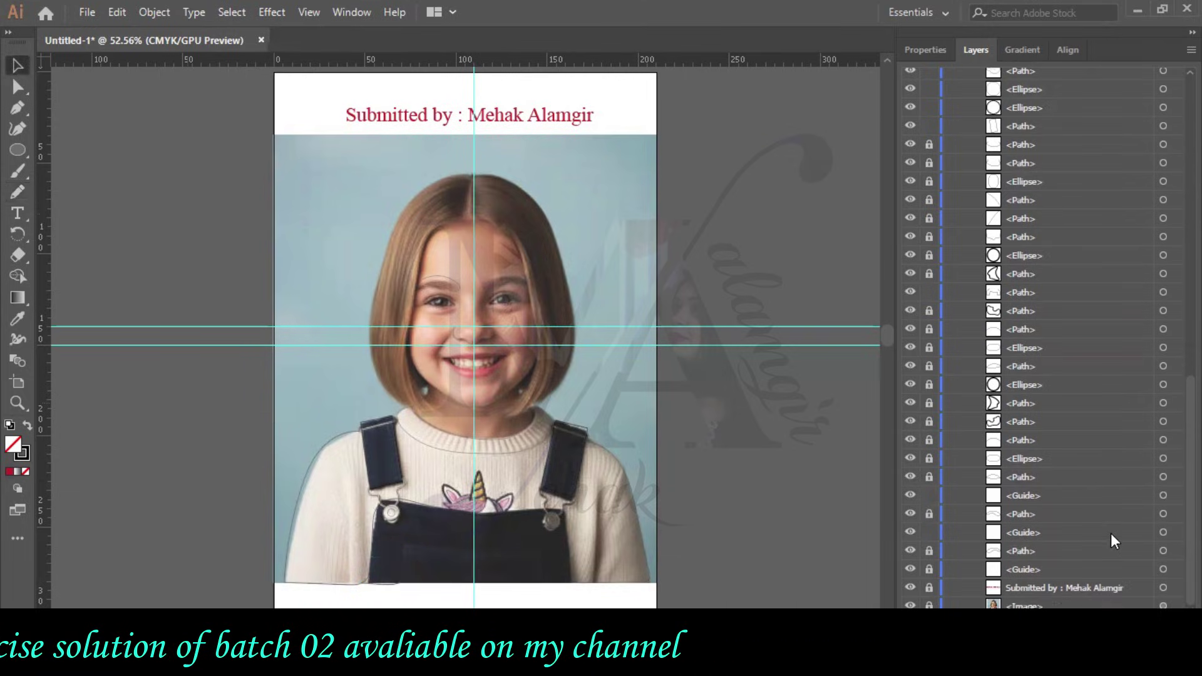
{"action": "left_click", "coordinate": [911, 605]}
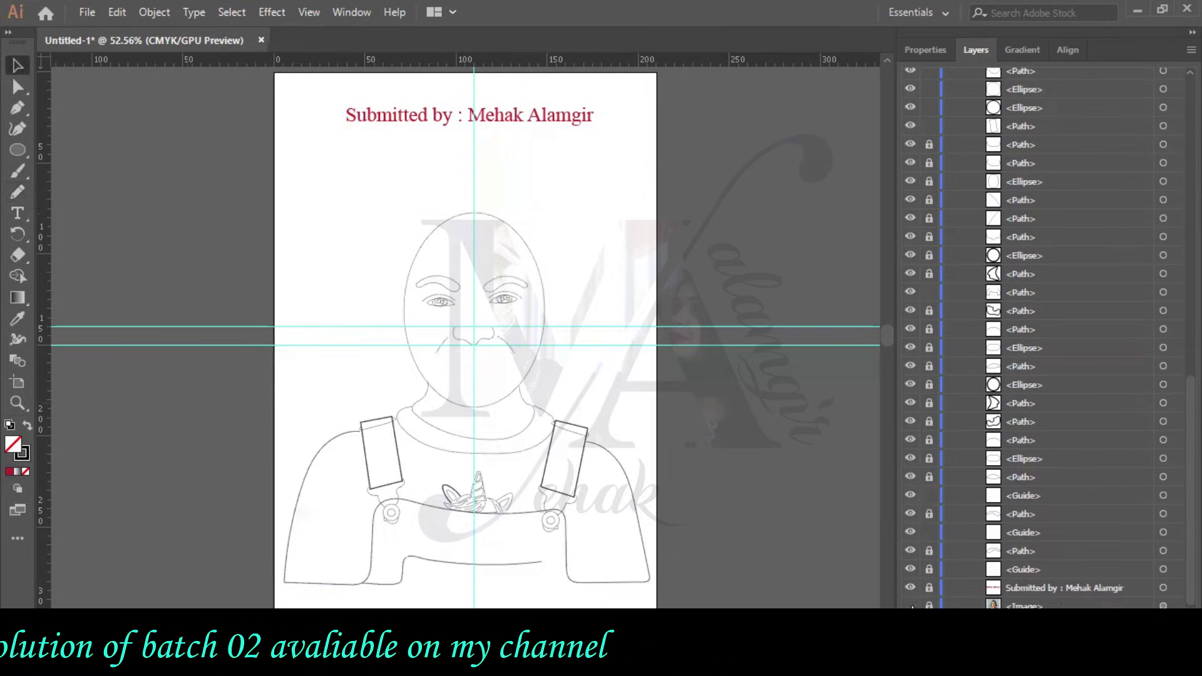
{"action": "double_click", "coordinate": [481, 563]}
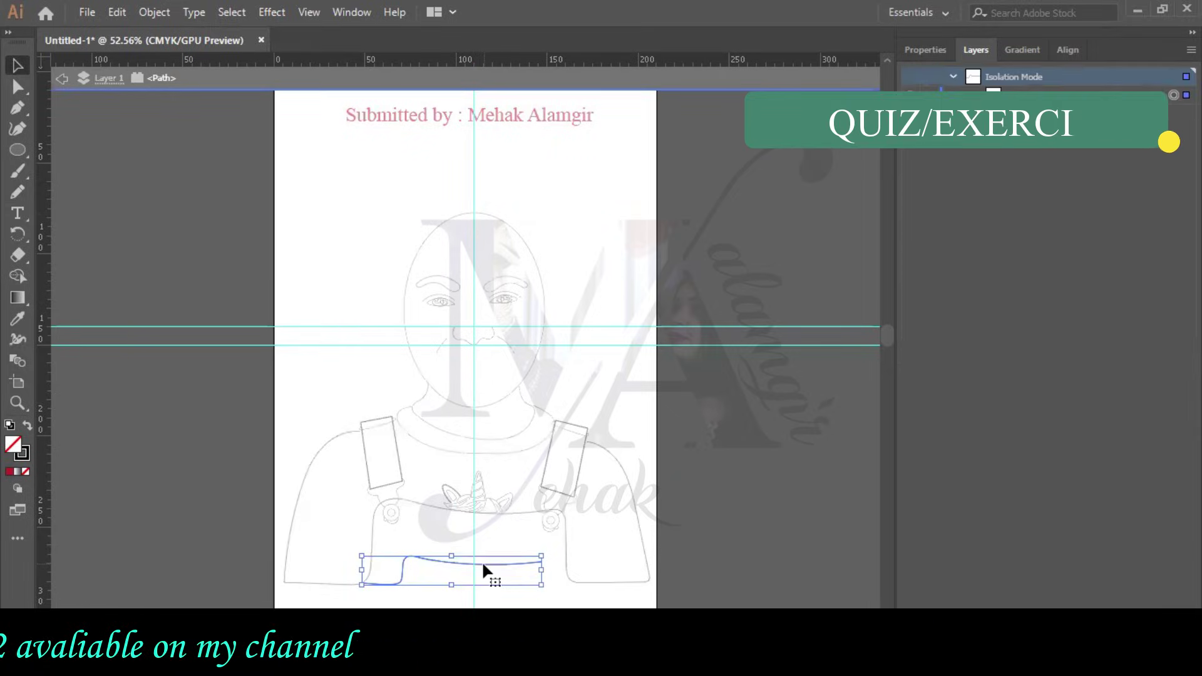
{"action": "key", "text": "Delete"}
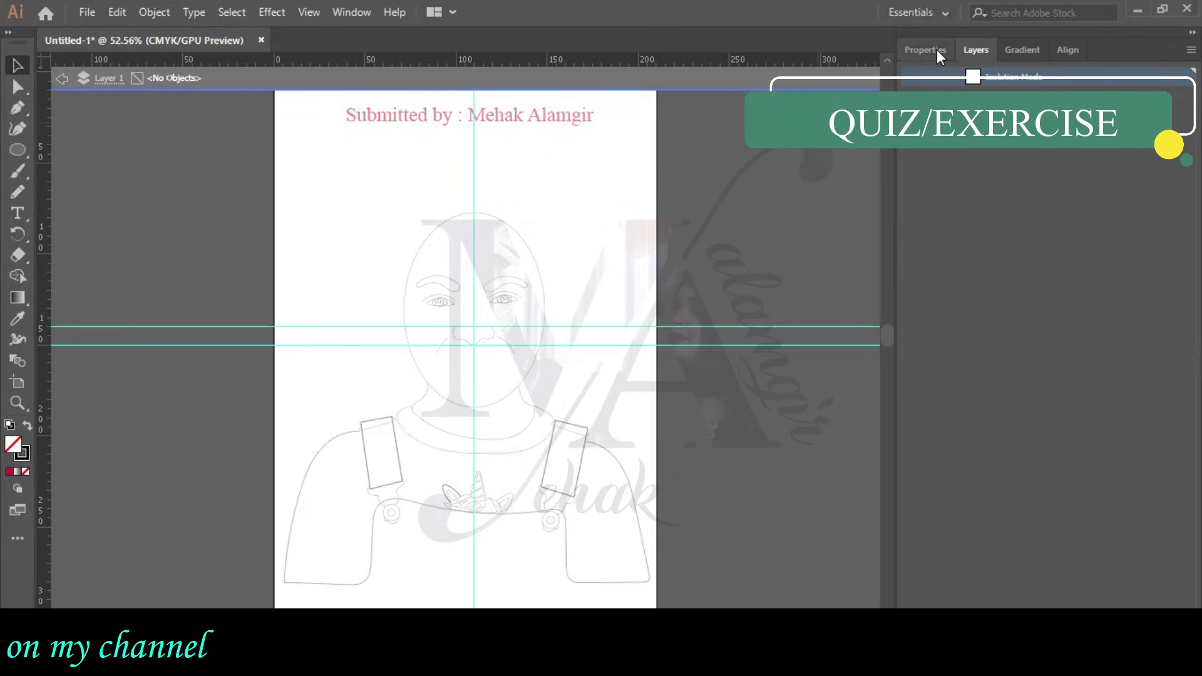
Undo the pocket line's deletion and leave isolation mode.
{"action": "left_click", "coordinate": [937, 51]}
{"action": "left_click", "coordinate": [1049, 49]}
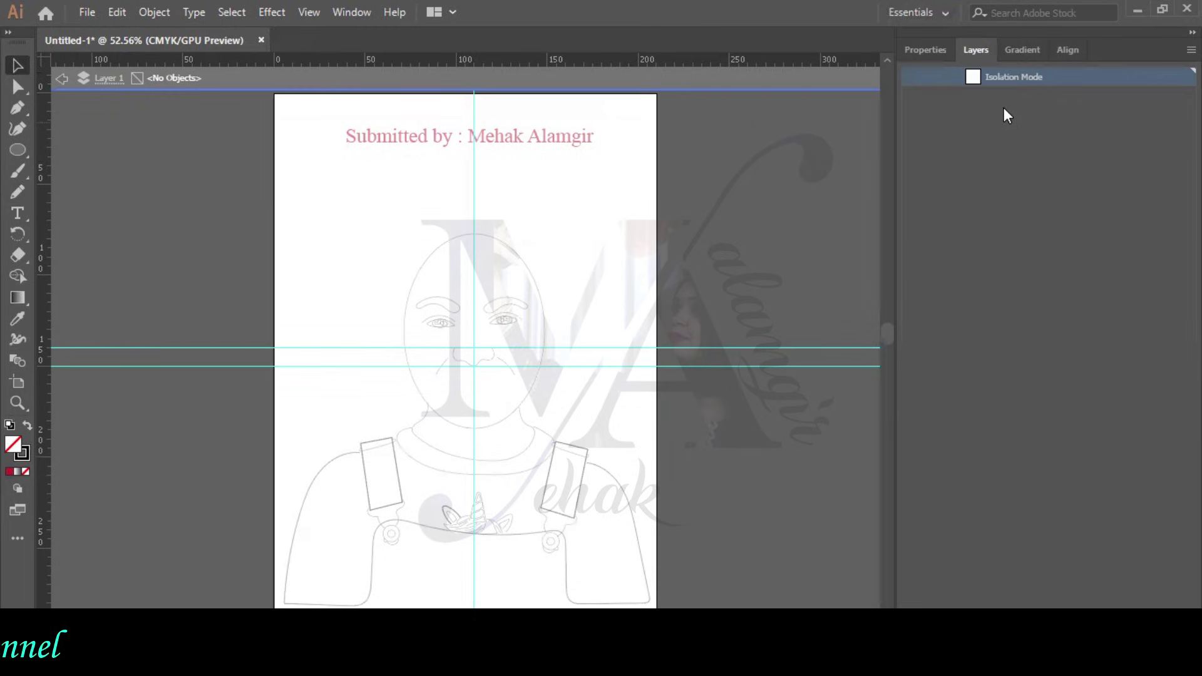
{"action": "key", "text": "ctrl+z"}
{"action": "double_click", "coordinate": [744, 248]}
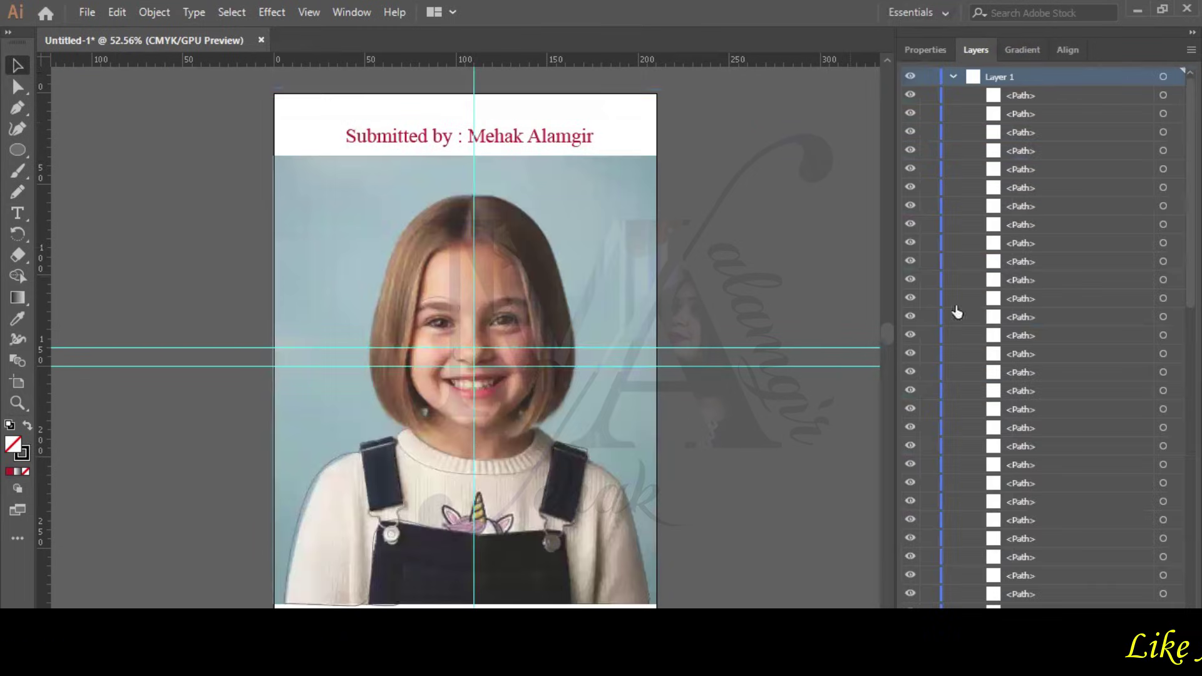
Hide the portrait photo again and delete the distorted pocket and bottom-edge line from the artwork.
{"action": "scroll", "coordinate": [1023, 463], "scroll_direction": "down", "scroll_amount": 10}
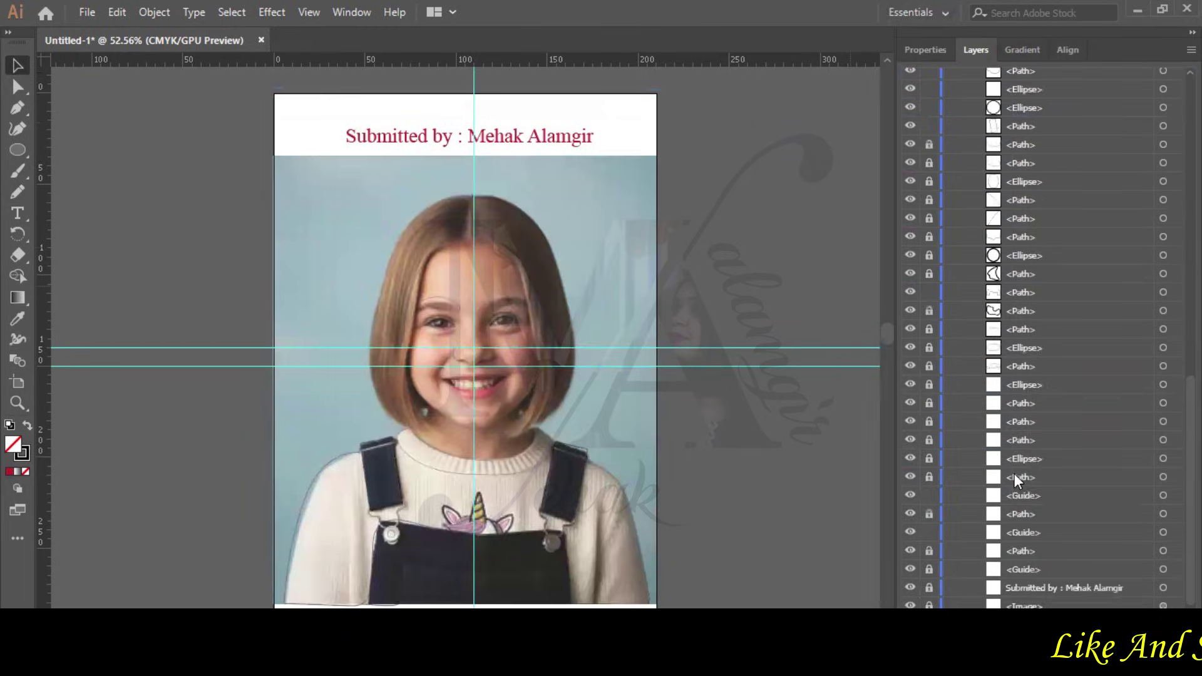
{"action": "left_click", "coordinate": [909, 605]}
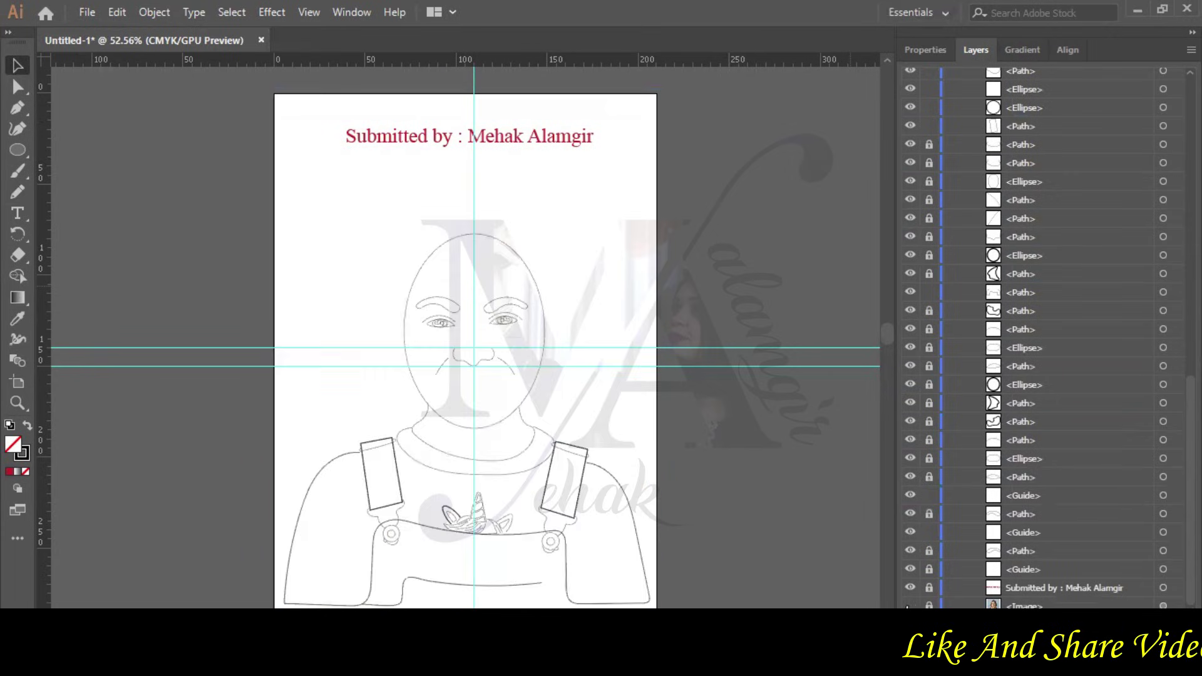
{"action": "left_click", "coordinate": [520, 584]}
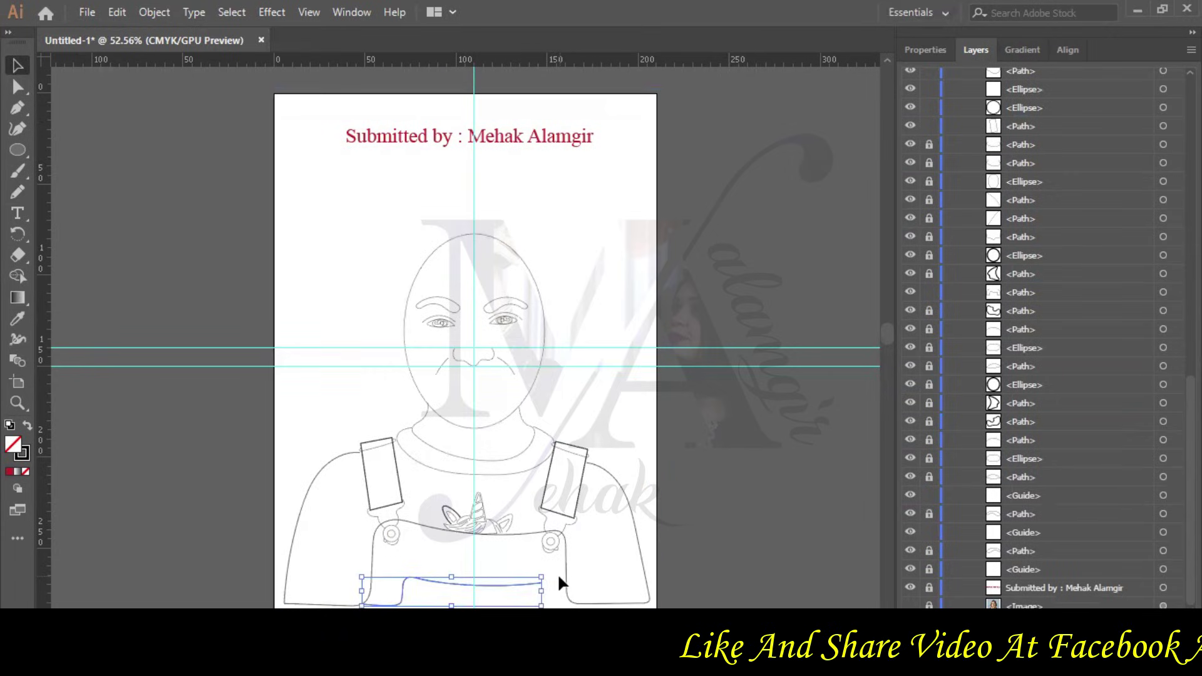
{"action": "key", "text": "Delete"}
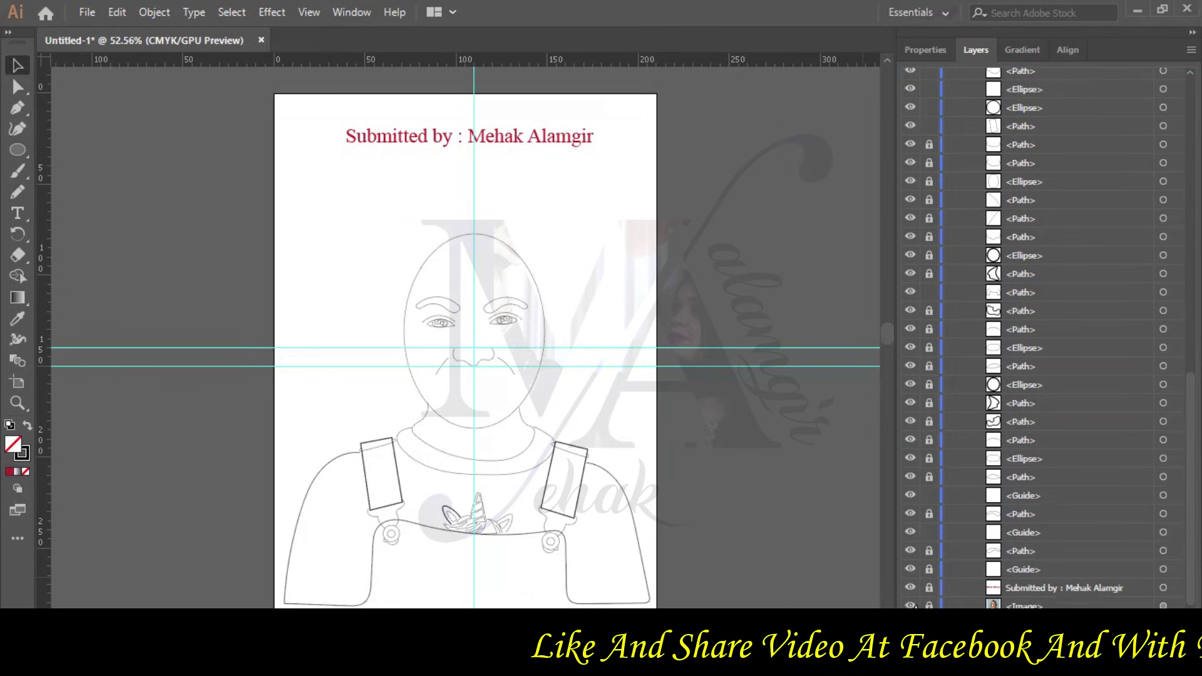
Show the portrait photo and trace the bib's front pocket outline, plus a separate curved hem line just below its upper edge.
{"action": "key", "text": "ctrl+alt+3"}
{"action": "left_click", "coordinate": [17, 191]}
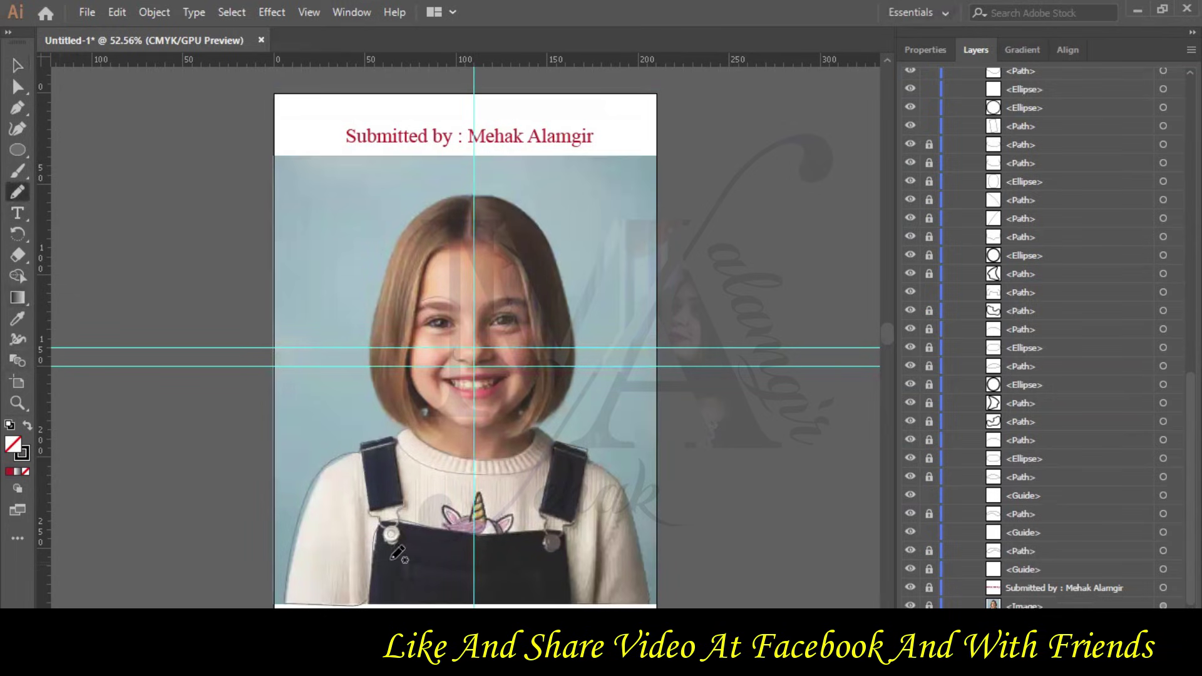
{"action": "mouse_move", "coordinate": [401, 604]}
{"action": "left_mouse_down"}
{"action": "mouse_move", "coordinate": [415, 568]}
{"action": "mouse_move", "coordinate": [540, 572]}
{"action": "mouse_move", "coordinate": [544, 602]}
{"action": "left_mouse_up"}
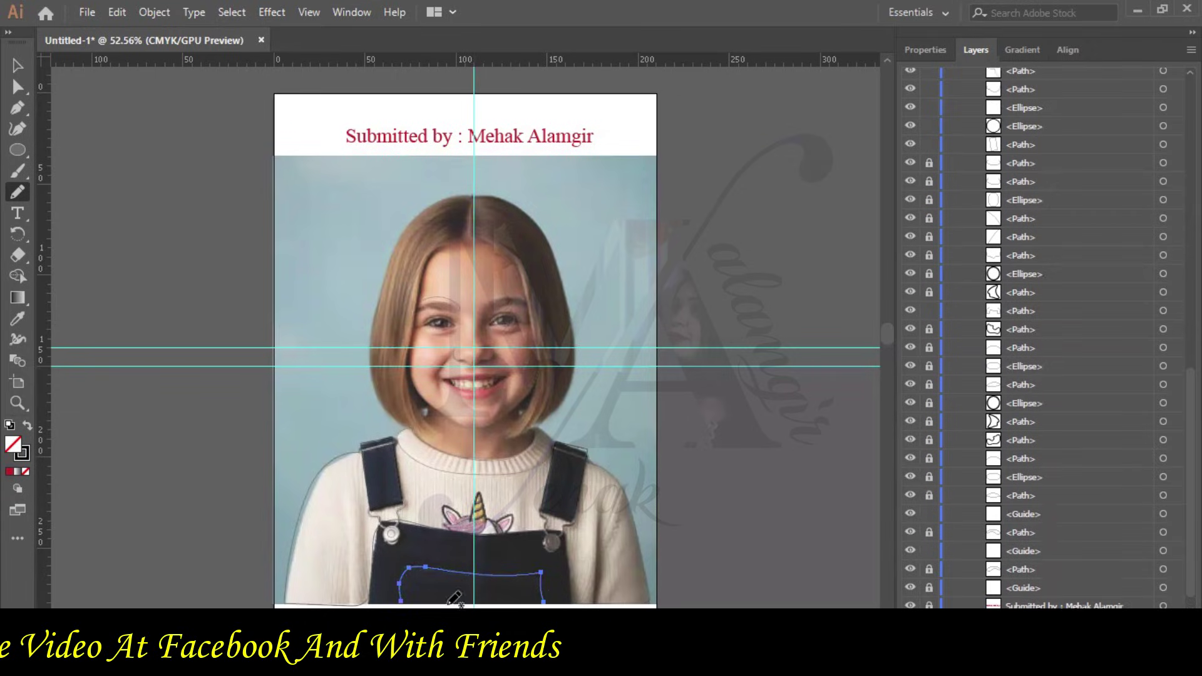
{"action": "left_click", "coordinate": [17, 65]}
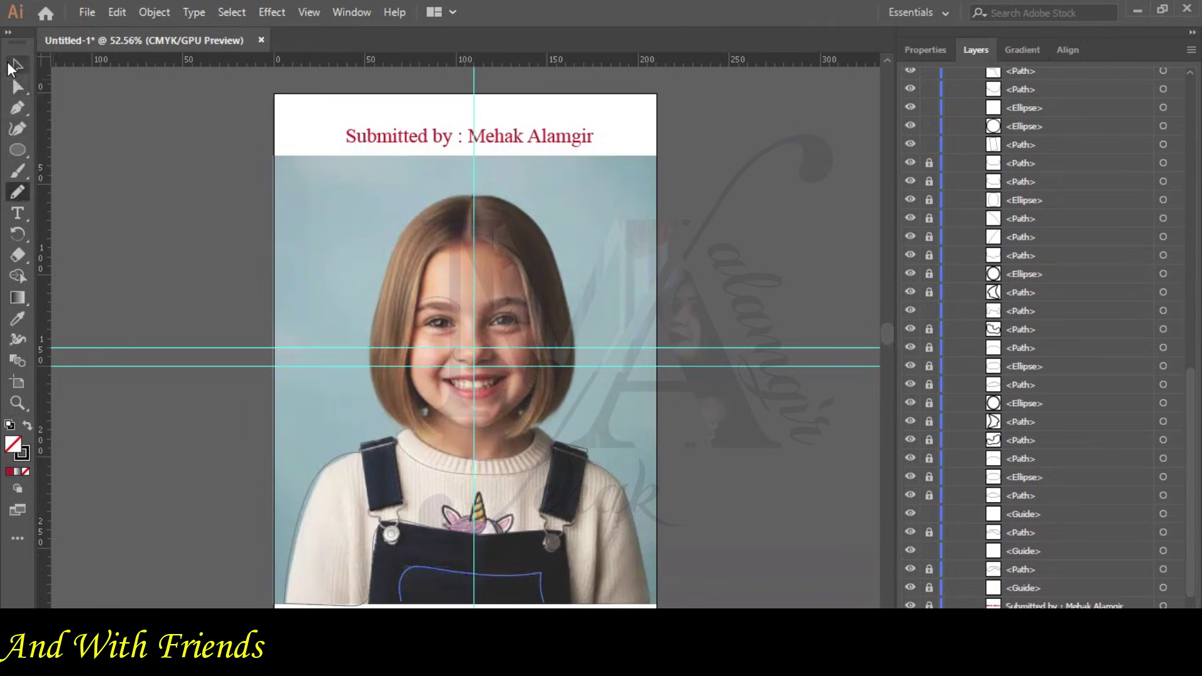
{"action": "left_click", "coordinate": [276, 266]}
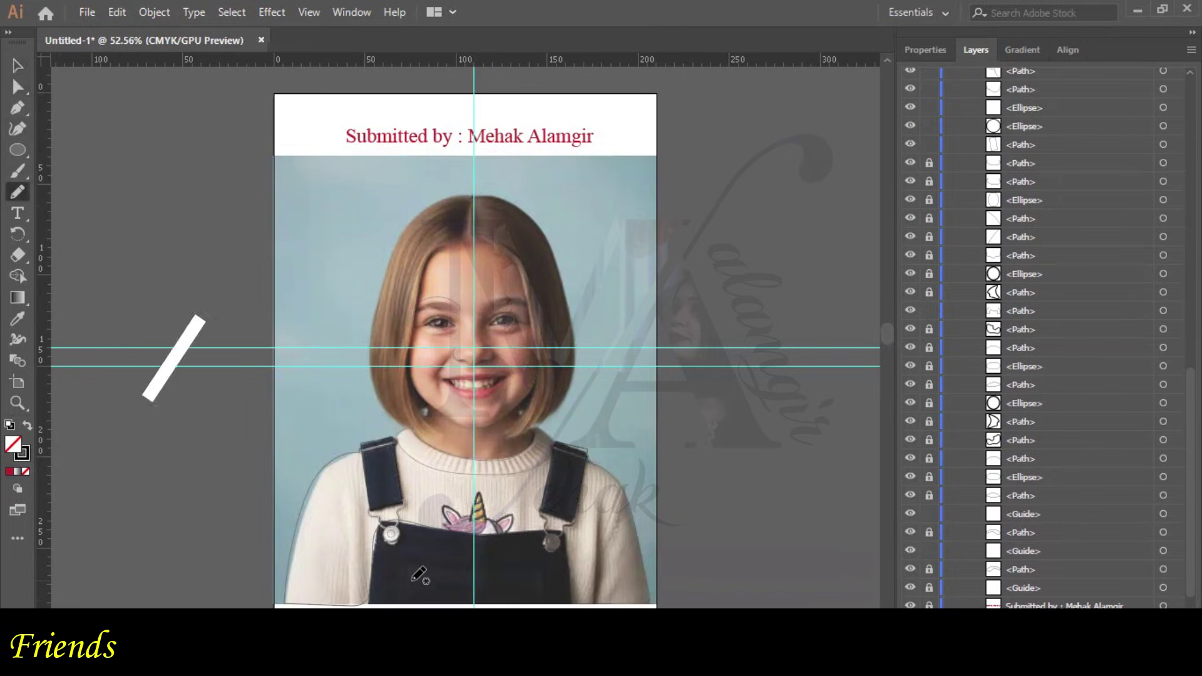
{"action": "left_click_drag", "start_coordinate": [401, 579], "coordinate": [539, 585]}
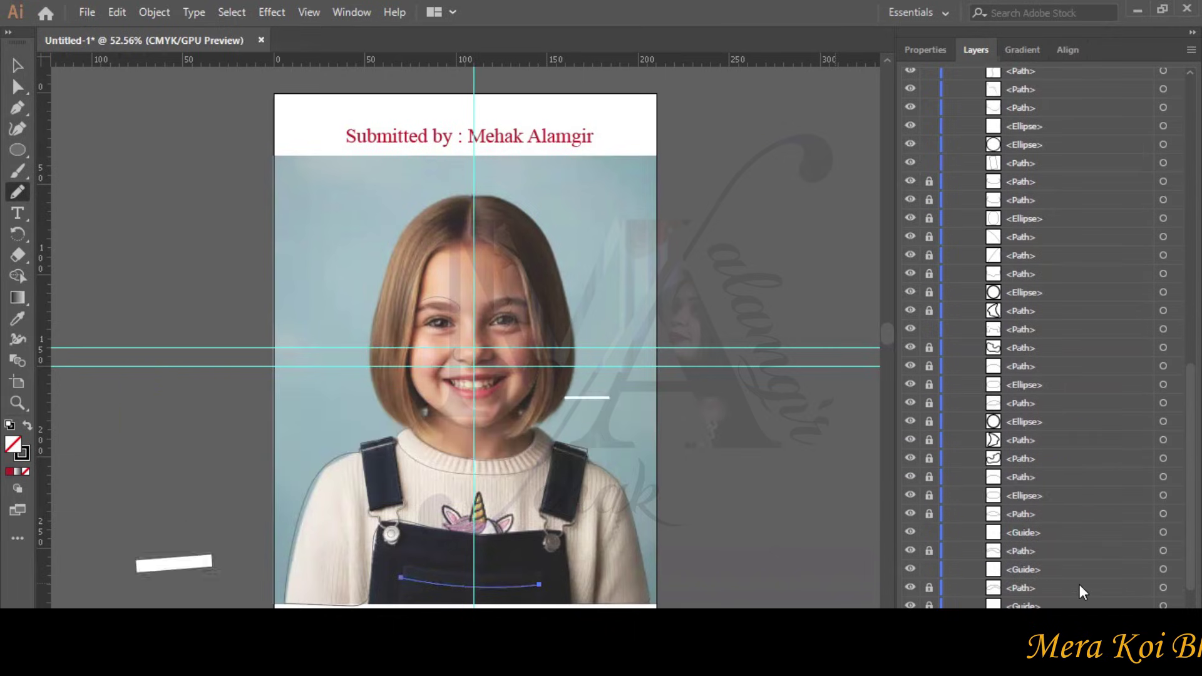
Hide the portrait photo and draw a straight line along the overall bib's bottom edge between the two sweater hems.
{"action": "left_click", "coordinate": [911, 605]}
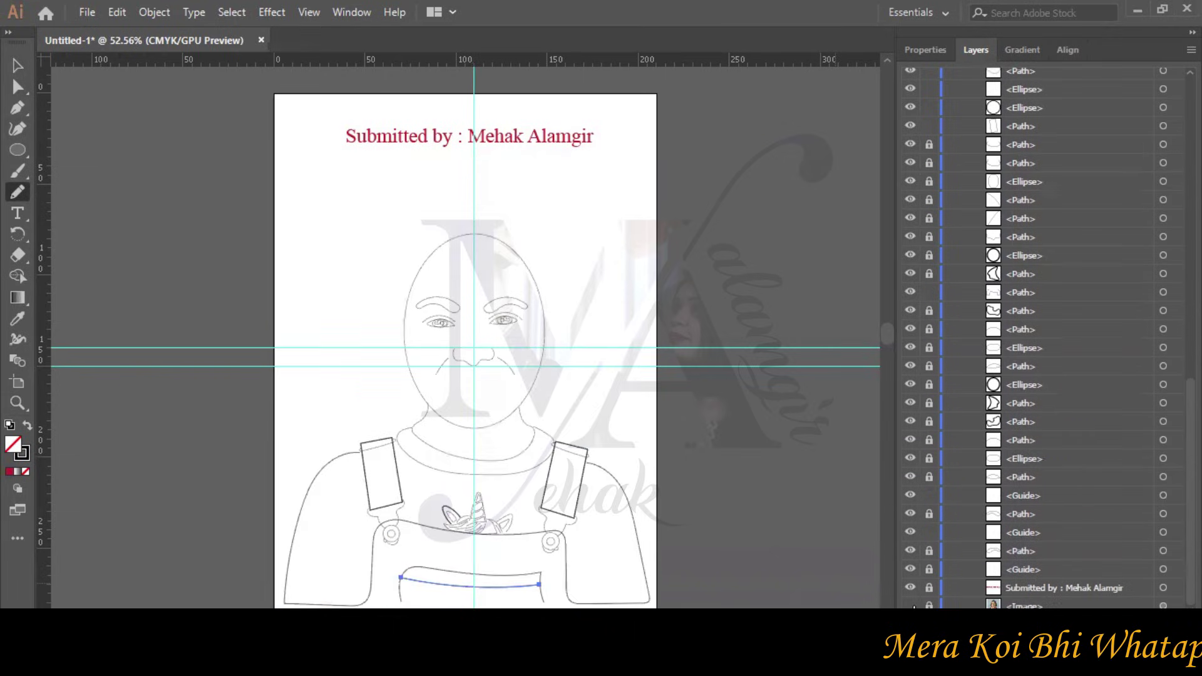
{"action": "left_click_drag", "start_coordinate": [351, 605], "coordinate": [573, 604]}
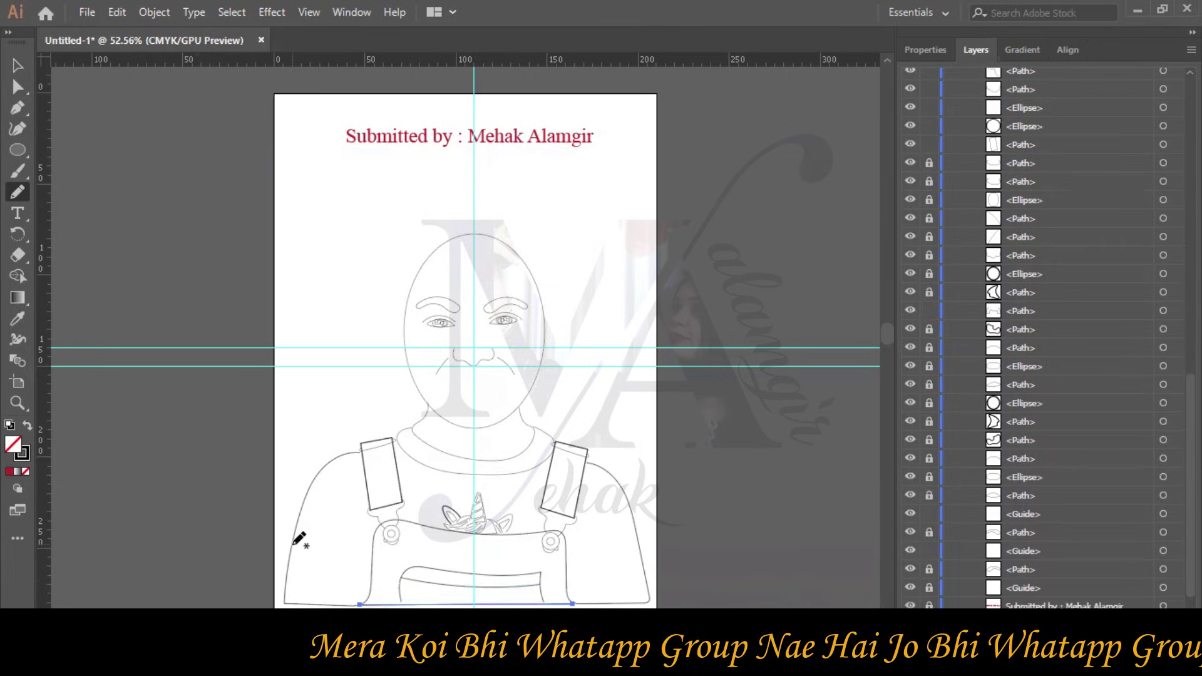
Extend both side lines of the front pocket down to the bib's bottom edge with the Pencil tool.
{"action": "key", "text": "ctrl+plus"}
{"action": "key", "text": "ctrl+plus"}
{"action": "key", "text": "ctrl+plus"}
{"action": "key", "text": "ctrl+plus"}
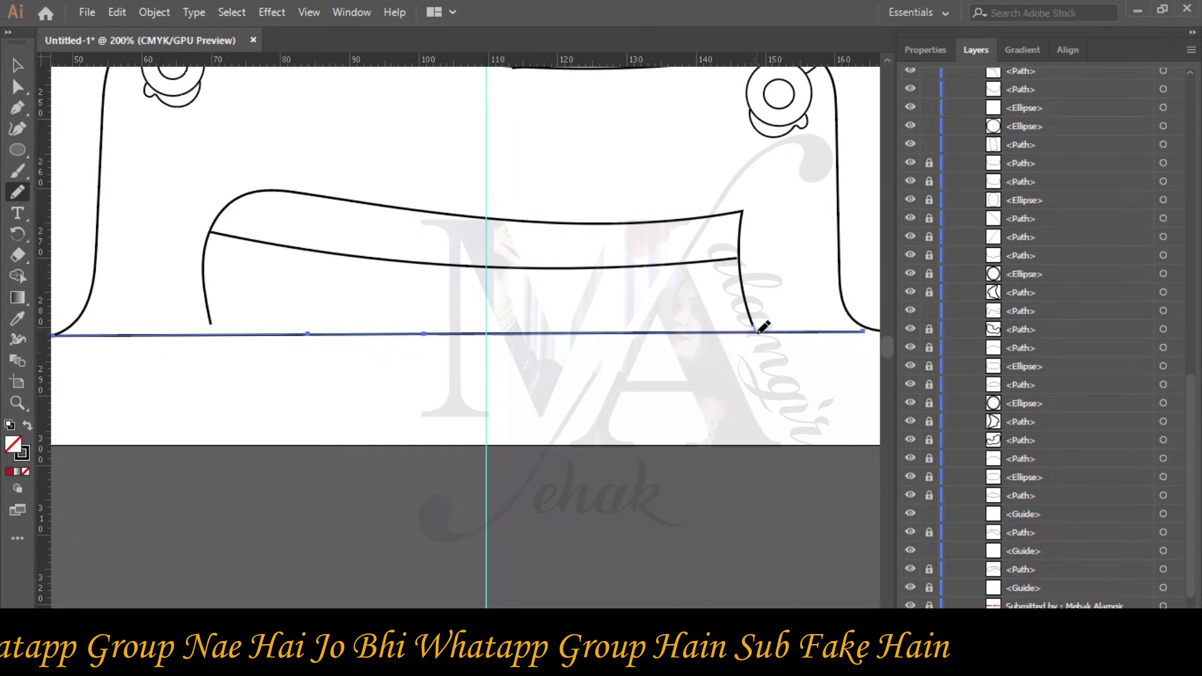
{"action": "scroll", "coordinate": [1072, 246], "scroll_direction": "up", "scroll_amount": 10}
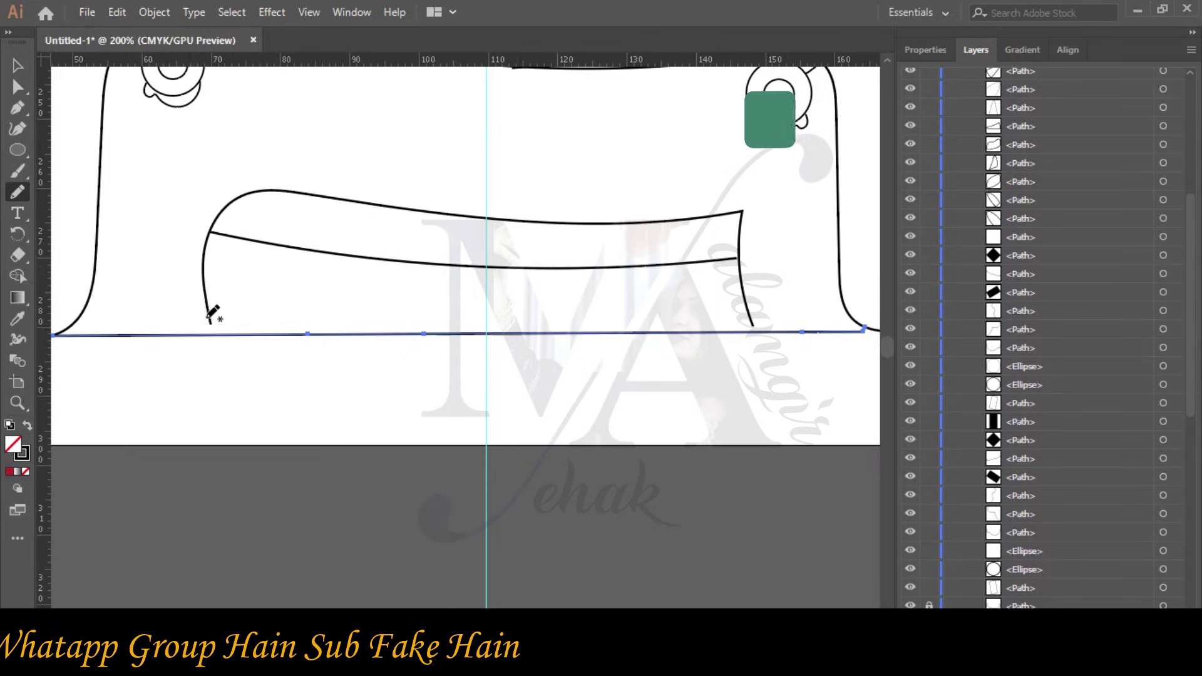
{"action": "left_click", "coordinate": [19, 68]}
{"action": "left_click", "coordinate": [163, 349]}
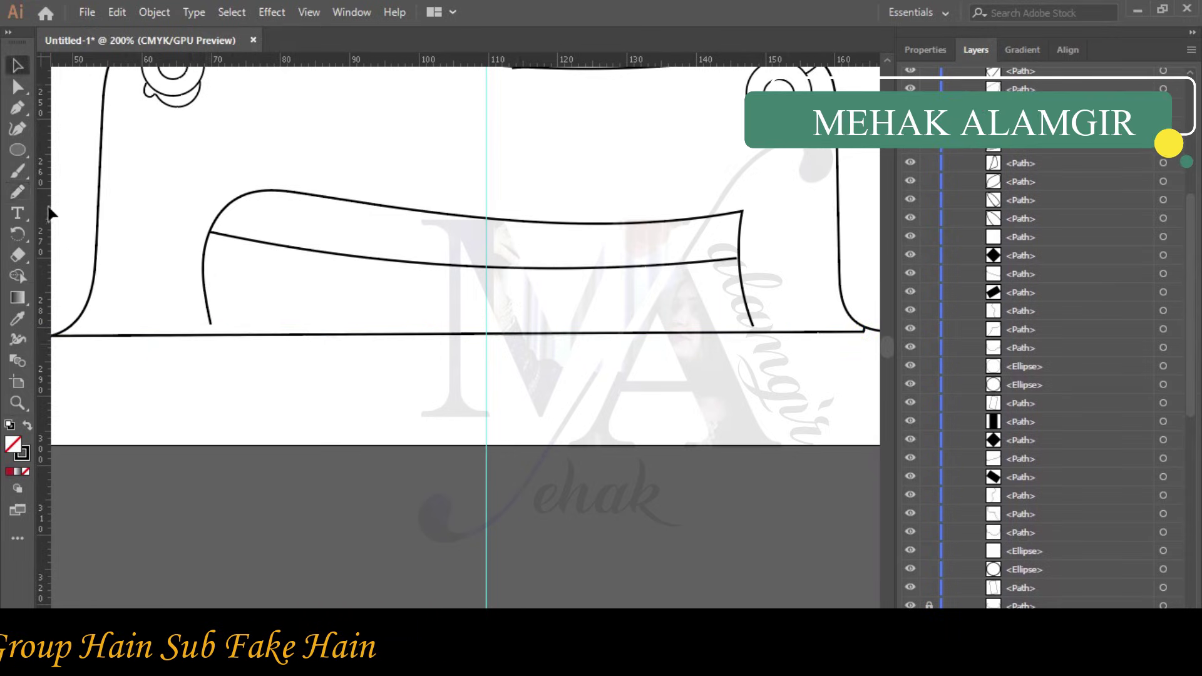
{"action": "left_click", "coordinate": [20, 194]}
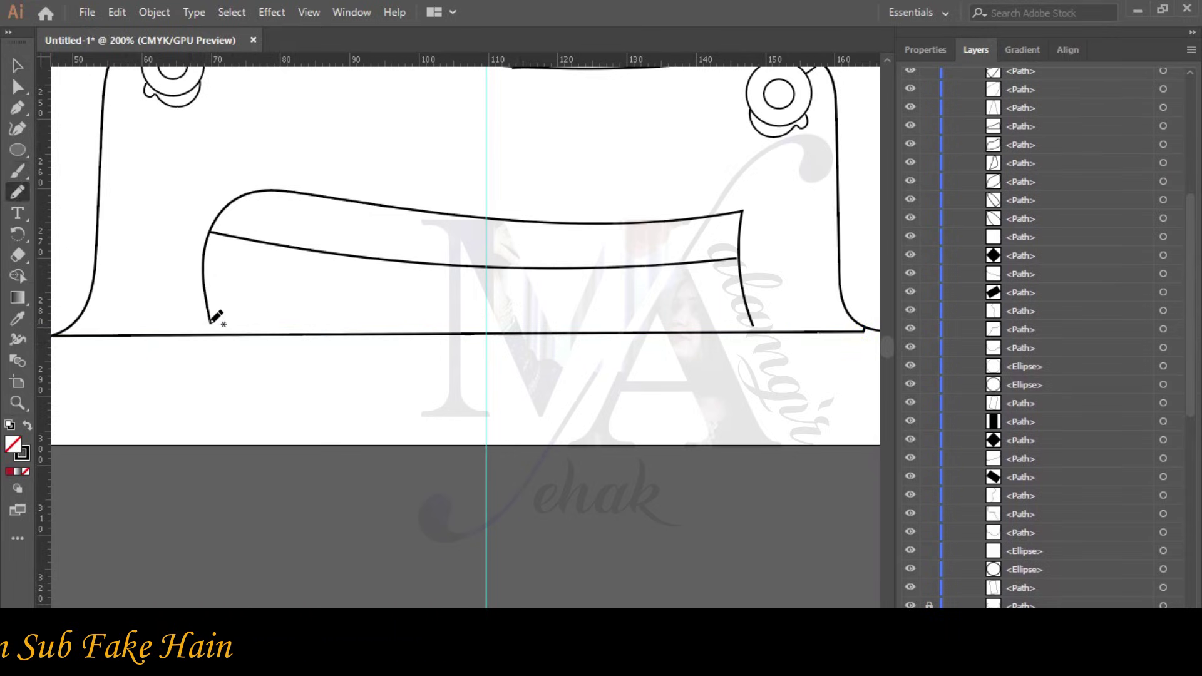
{"action": "left_click_drag", "start_coordinate": [212, 333], "coordinate": [210, 320]}
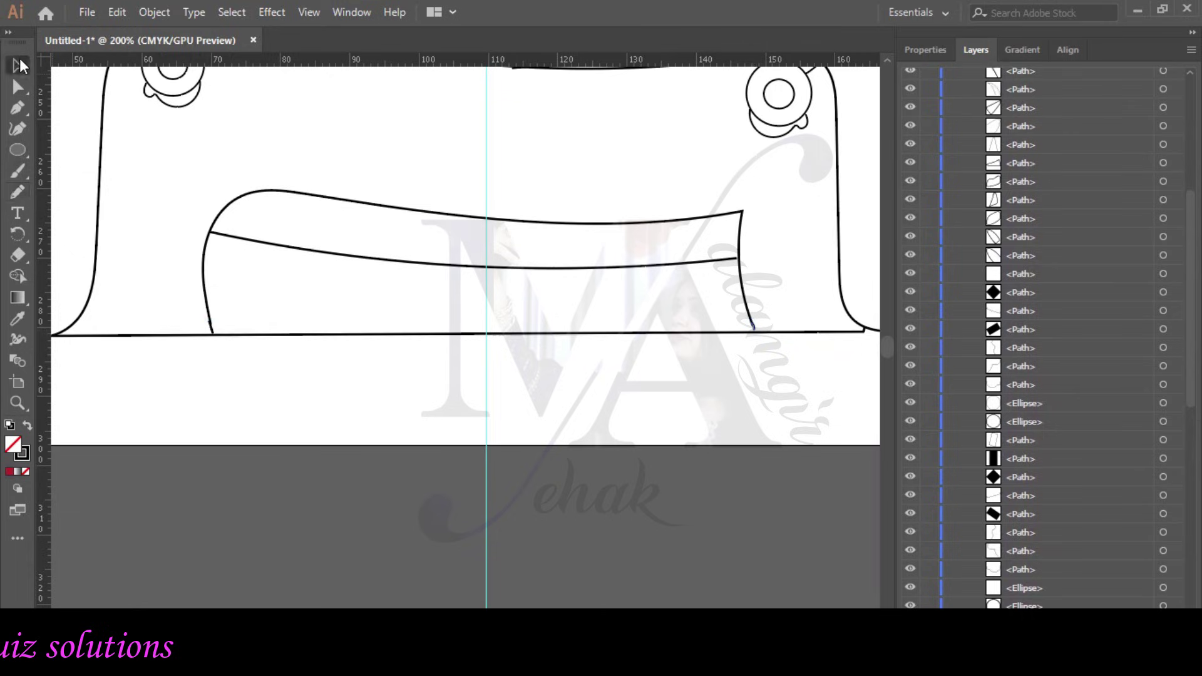
Capture the whole artboard view with Snipping Tool and add the screenshot to the progress document in Word.
{"action": "key", "text": "ctrl+0"}
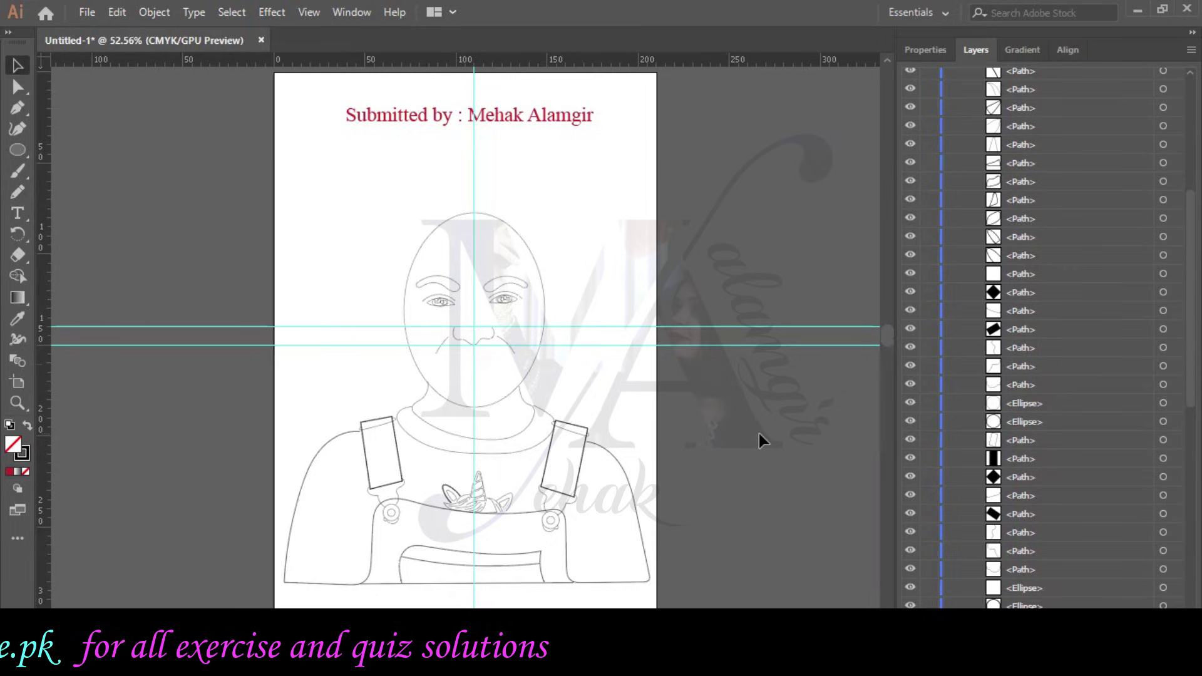
{"action": "key", "text": "alt+Tab"}
{"action": "left_click", "coordinate": [338, 47]}
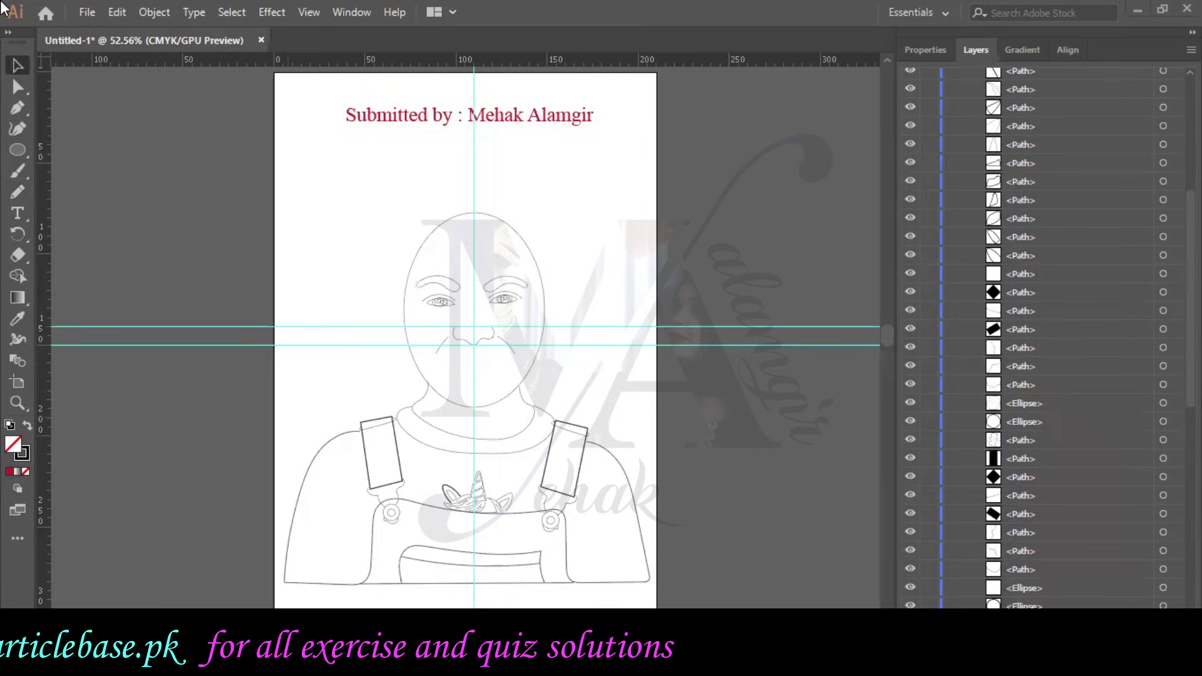
{"action": "left_click_drag", "start_coordinate": [1, 1], "coordinate": [1094, 607]}
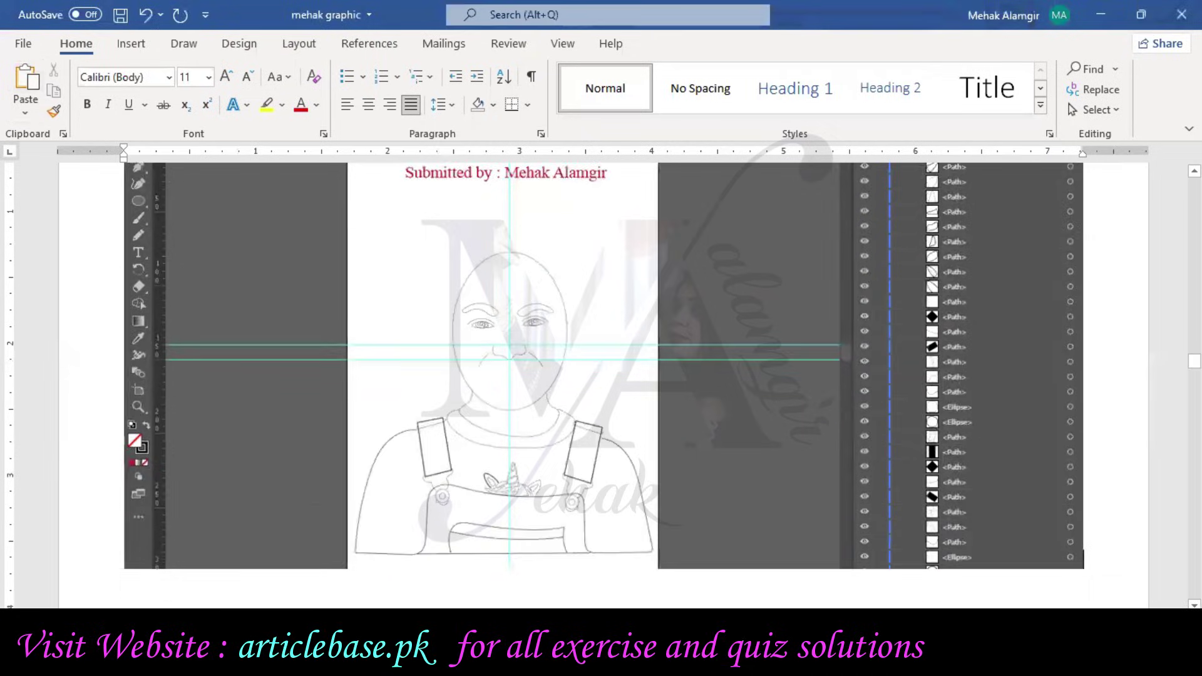
Back in Illustrator, show the portrait photo and trace the girl's hair as one outline around its outer contour and the inner hairline.
{"action": "scroll", "coordinate": [972, 501], "scroll_direction": "down", "scroll_amount": 10}
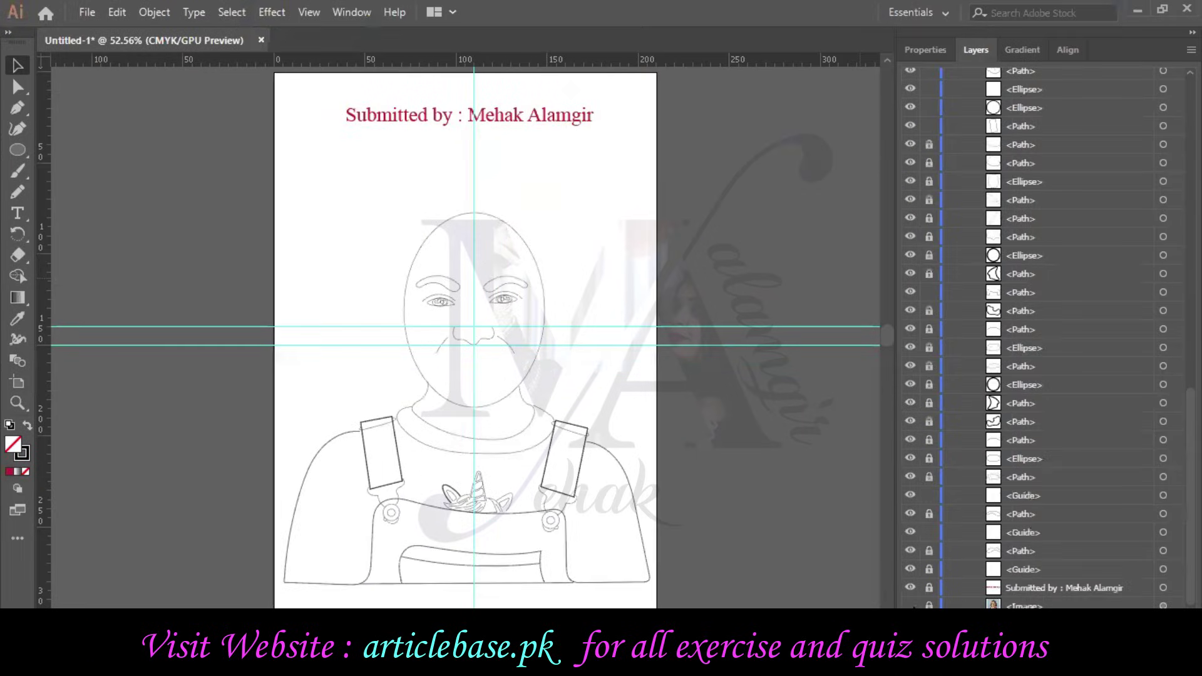
{"action": "left_click", "coordinate": [910, 605]}
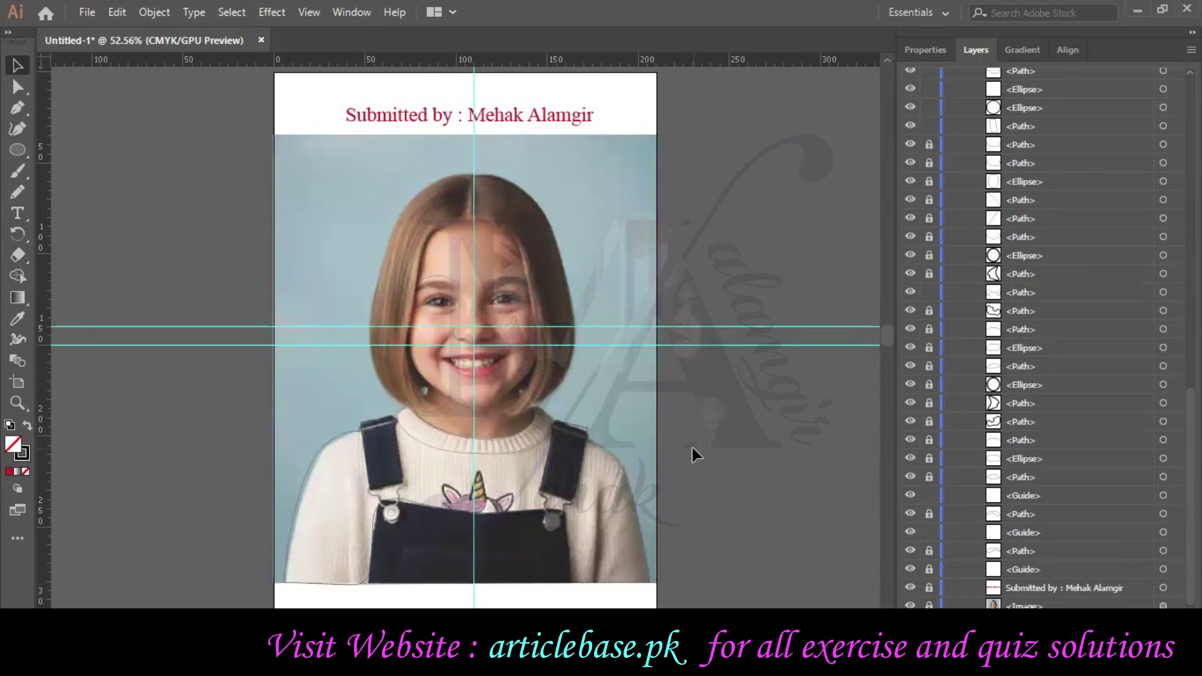
{"action": "scroll", "coordinate": [694, 448], "scroll_direction": "up", "scroll_amount": 2}
{"action": "scroll", "coordinate": [692, 447], "scroll_direction": "down", "scroll_amount": 1}
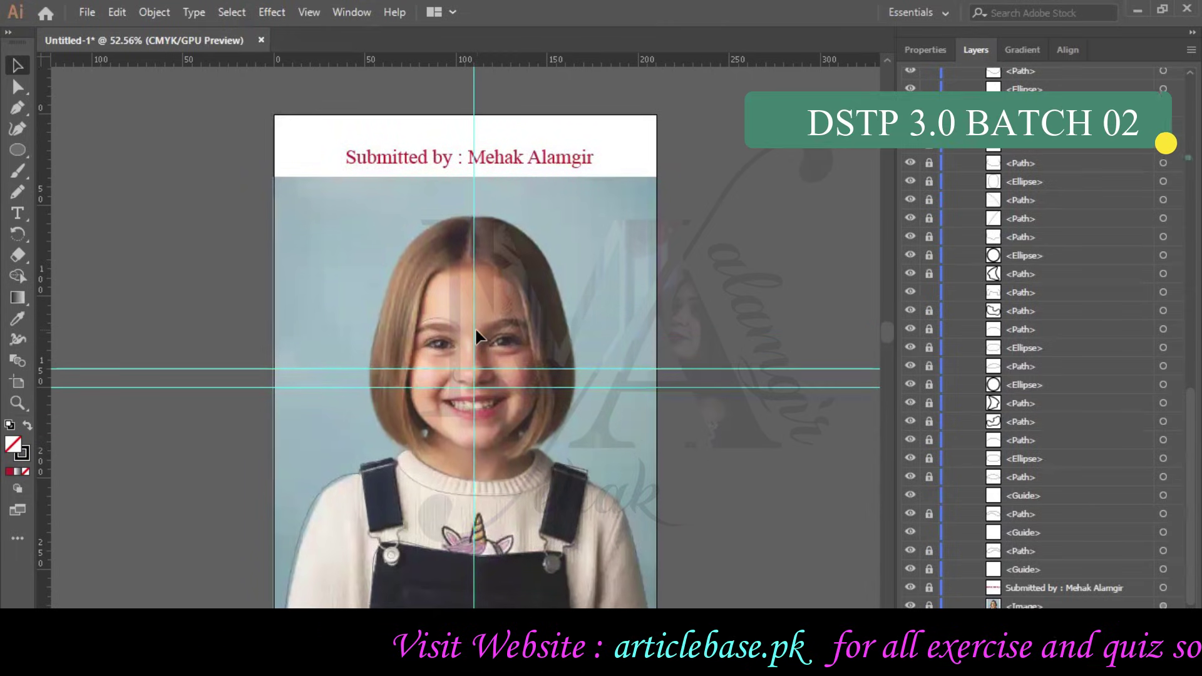
{"action": "key", "text": "n"}
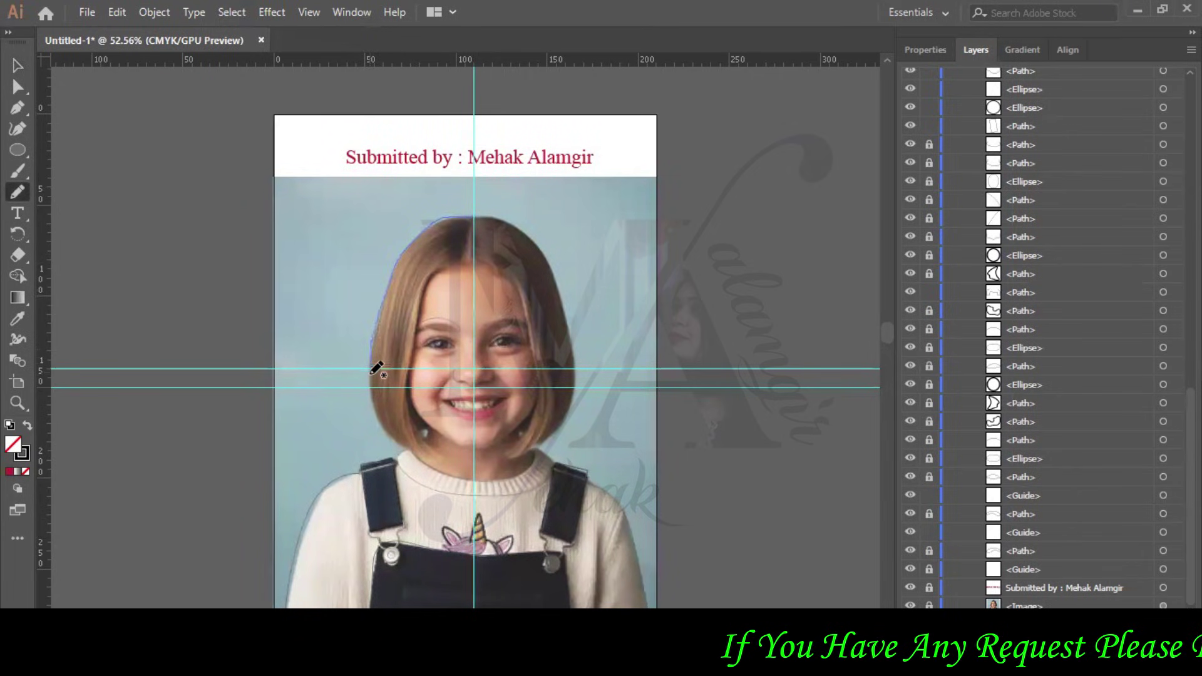
{"action": "left_click_drag", "start_coordinate": [401, 423], "coordinate": [439, 460]}
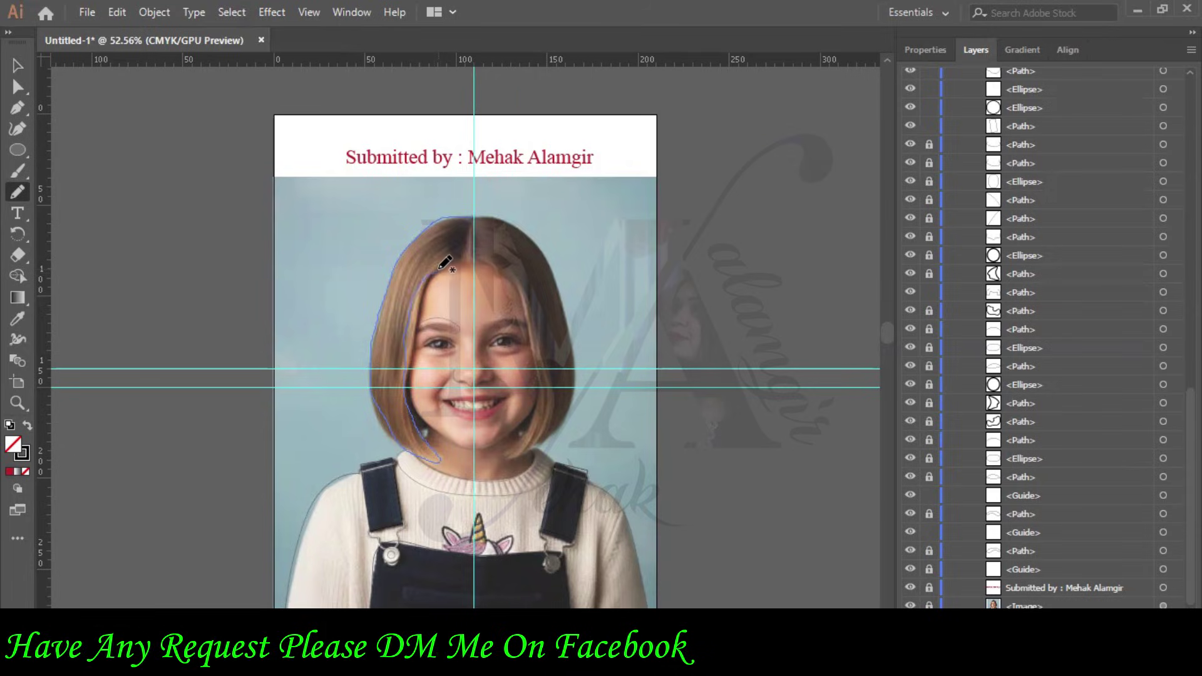
{"action": "mouse_move", "coordinate": [459, 259]}
{"action": "left_mouse_down"}
{"action": "mouse_move", "coordinate": [499, 258]}
{"action": "mouse_move", "coordinate": [526, 293]}
{"action": "mouse_move", "coordinate": [542, 357]}
{"action": "left_mouse_up"}
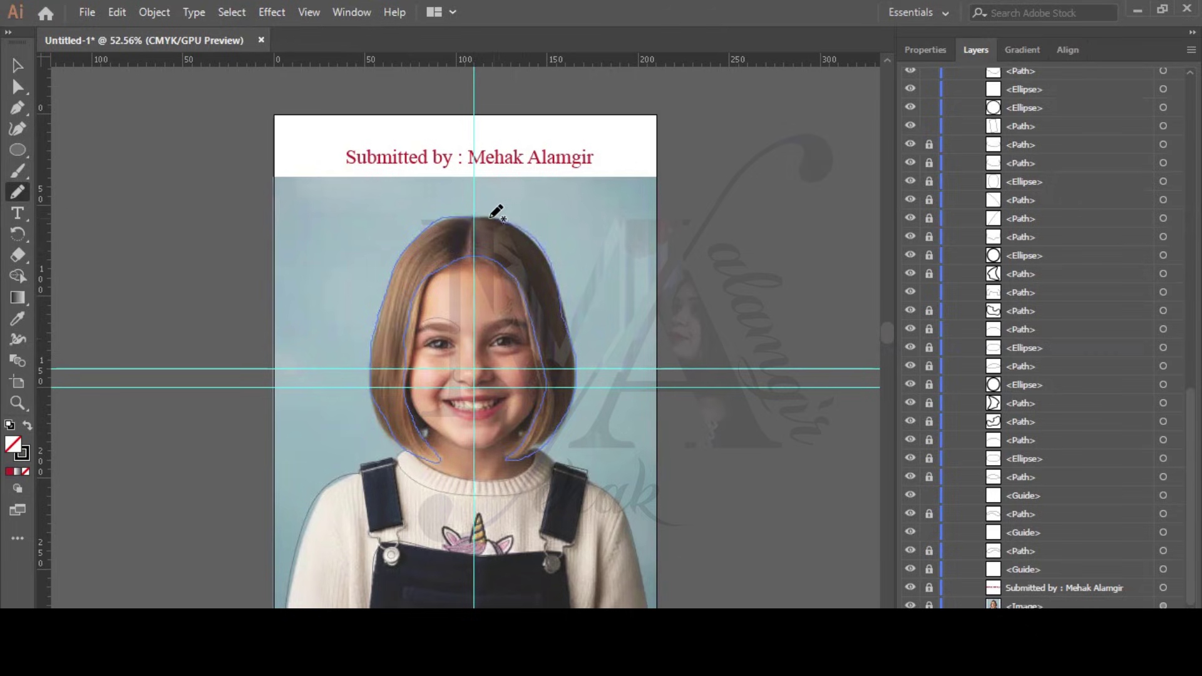
{"action": "left_click_drag", "start_coordinate": [470, 217], "coordinate": [471, 217]}
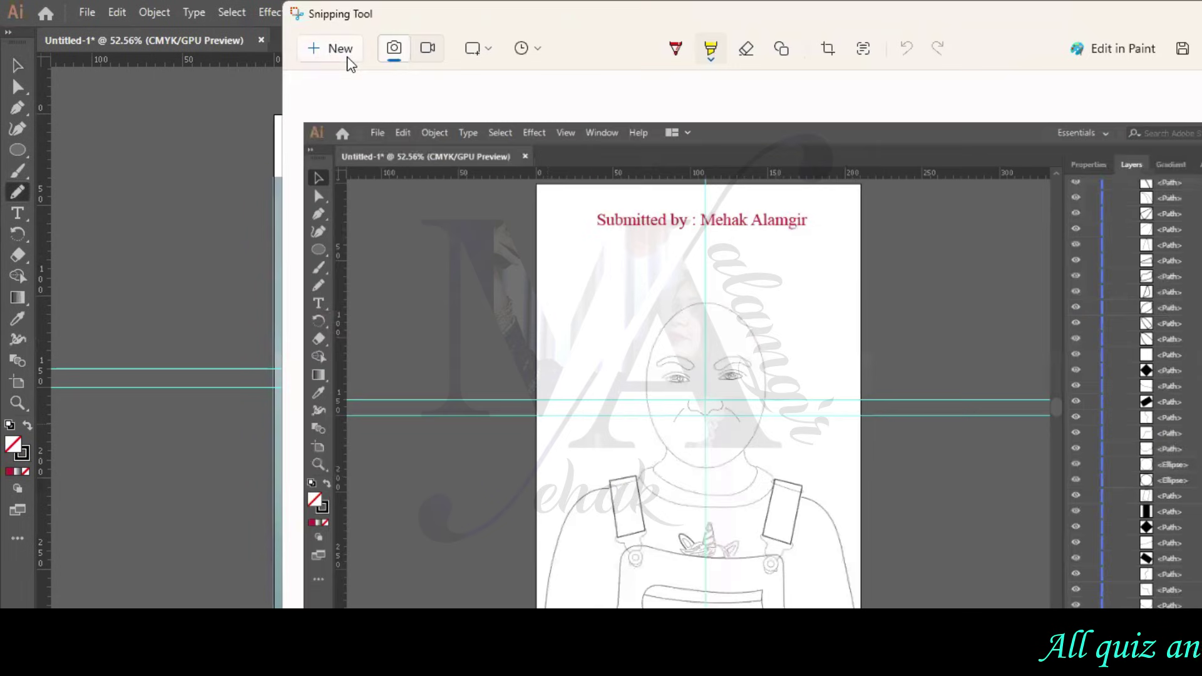
Capture a new screenshot of the Illustrator window with the traced hair outline using Snipping Tool.
{"action": "left_click", "coordinate": [348, 59]}
{"action": "left_click_drag", "start_coordinate": [2, 2], "coordinate": [1201, 498]}
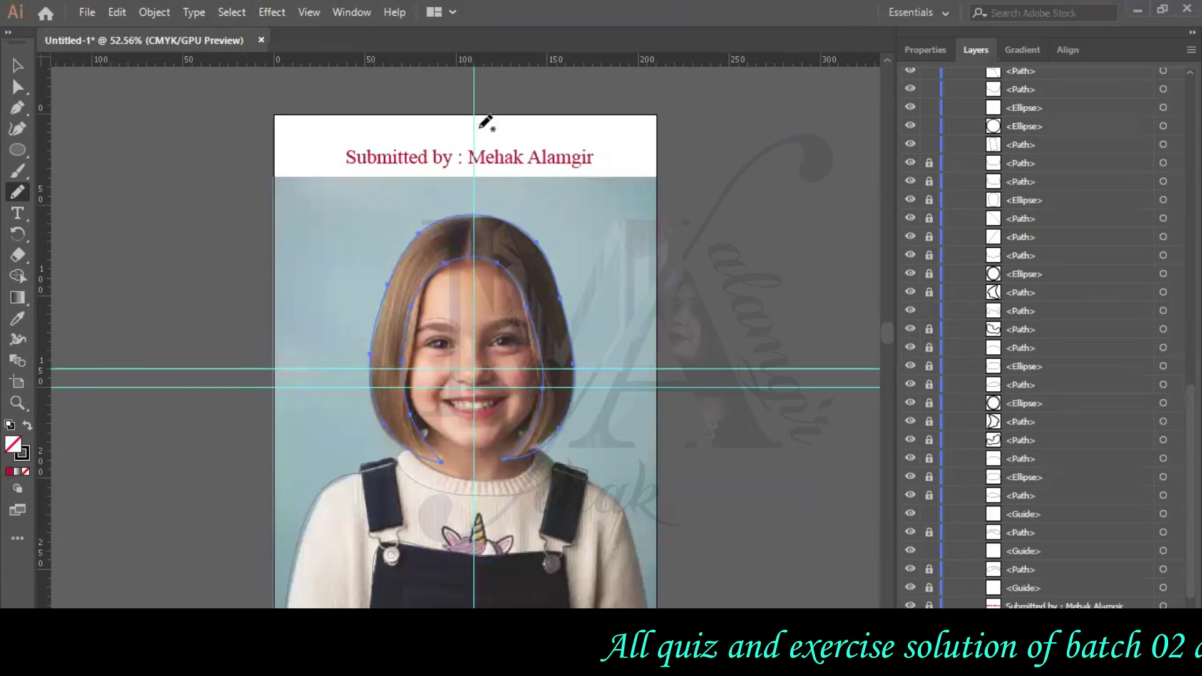
Set the hair outline's stroke weight to 0.5 pt and deselect it.
{"action": "left_click", "coordinate": [940, 49]}
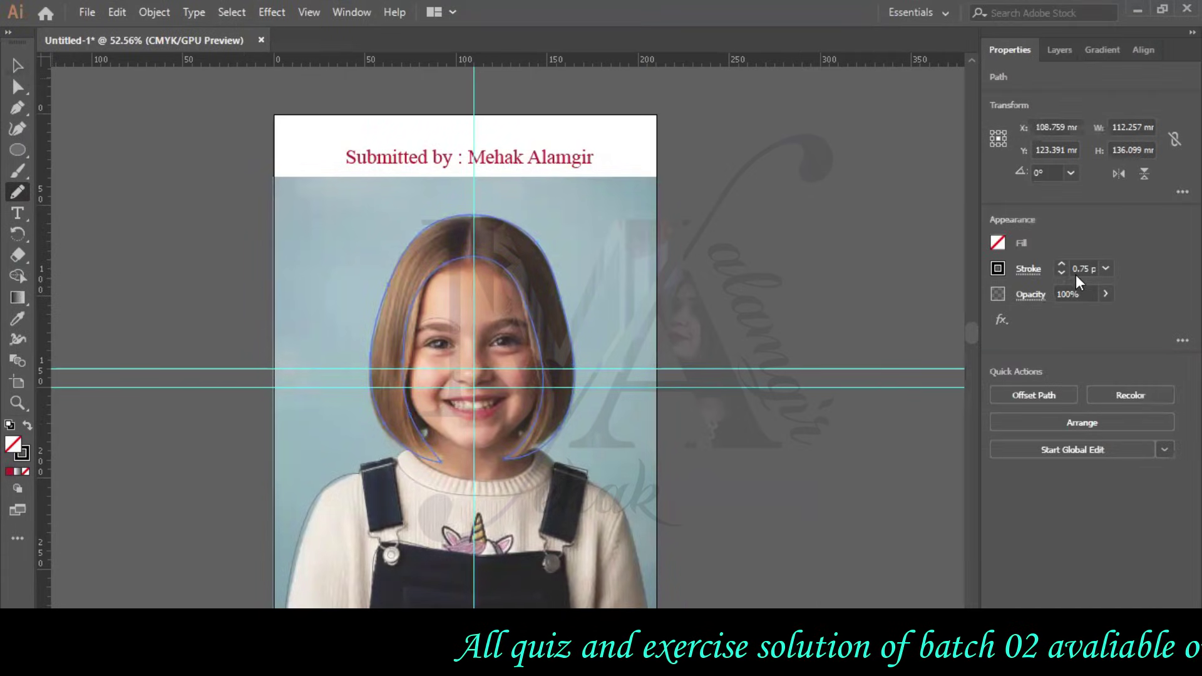
{"action": "left_click", "coordinate": [1062, 272]}
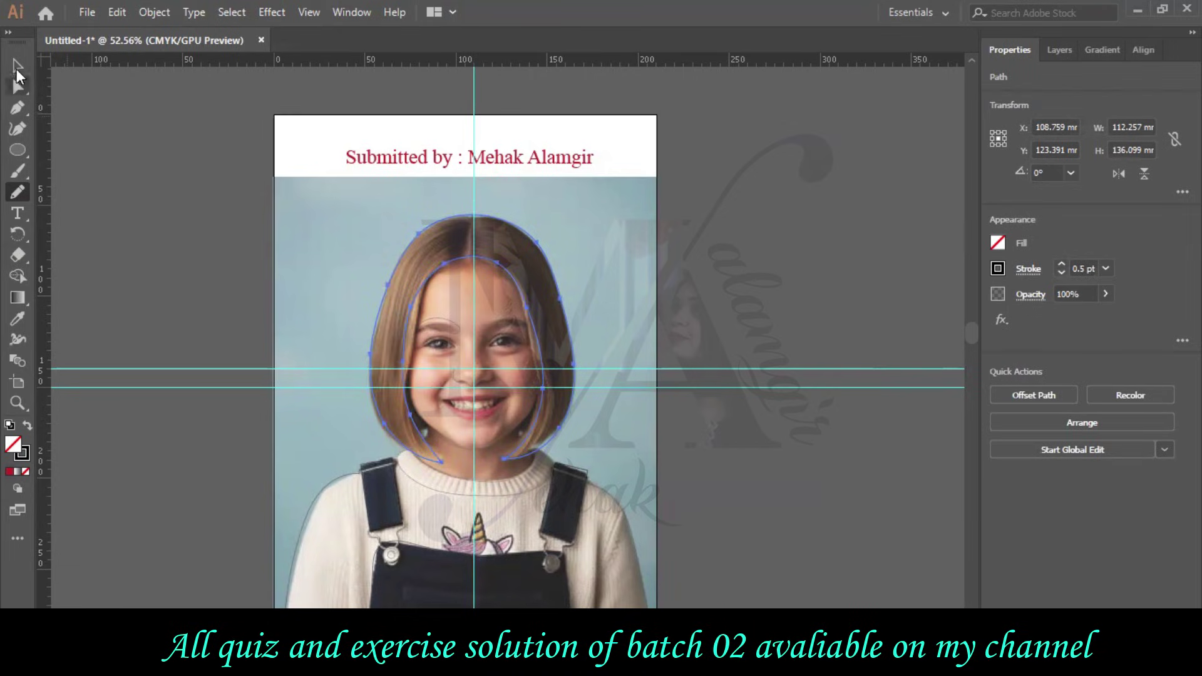
{"action": "left_click", "coordinate": [18, 69]}
{"action": "left_click", "coordinate": [169, 121]}
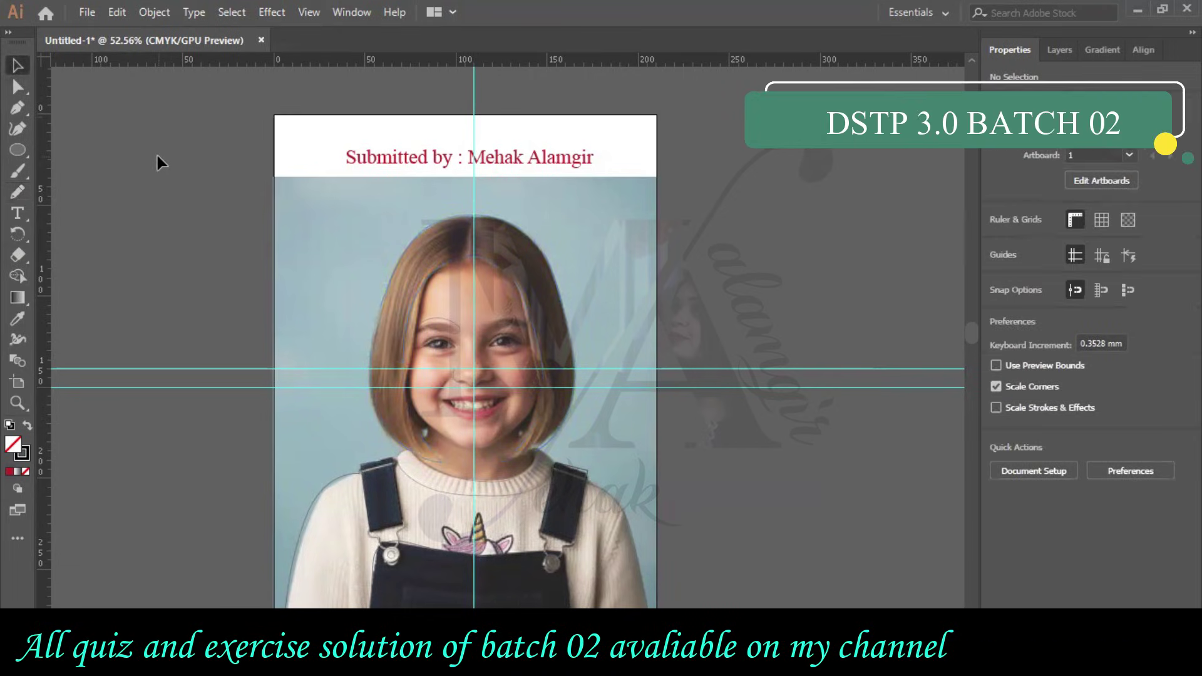
Hide the portrait photo and examine how the hair outline fits the face, neck and collar lines.
{"action": "left_click", "coordinate": [1063, 48]}
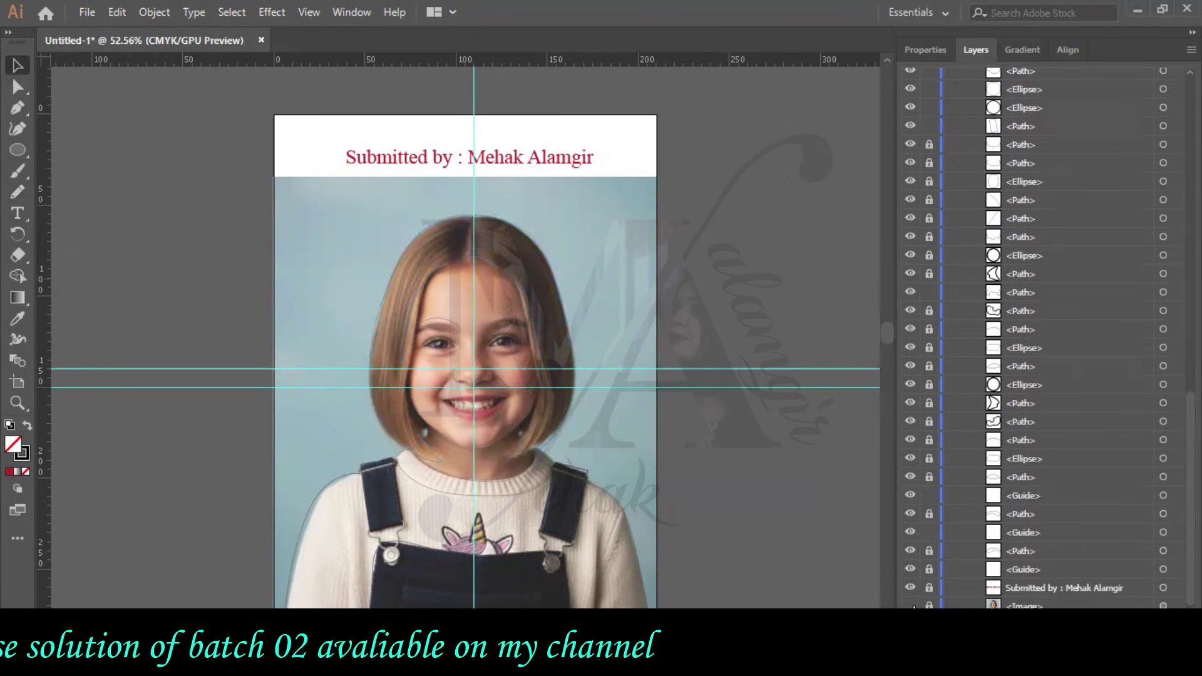
{"action": "left_click", "coordinate": [911, 605]}
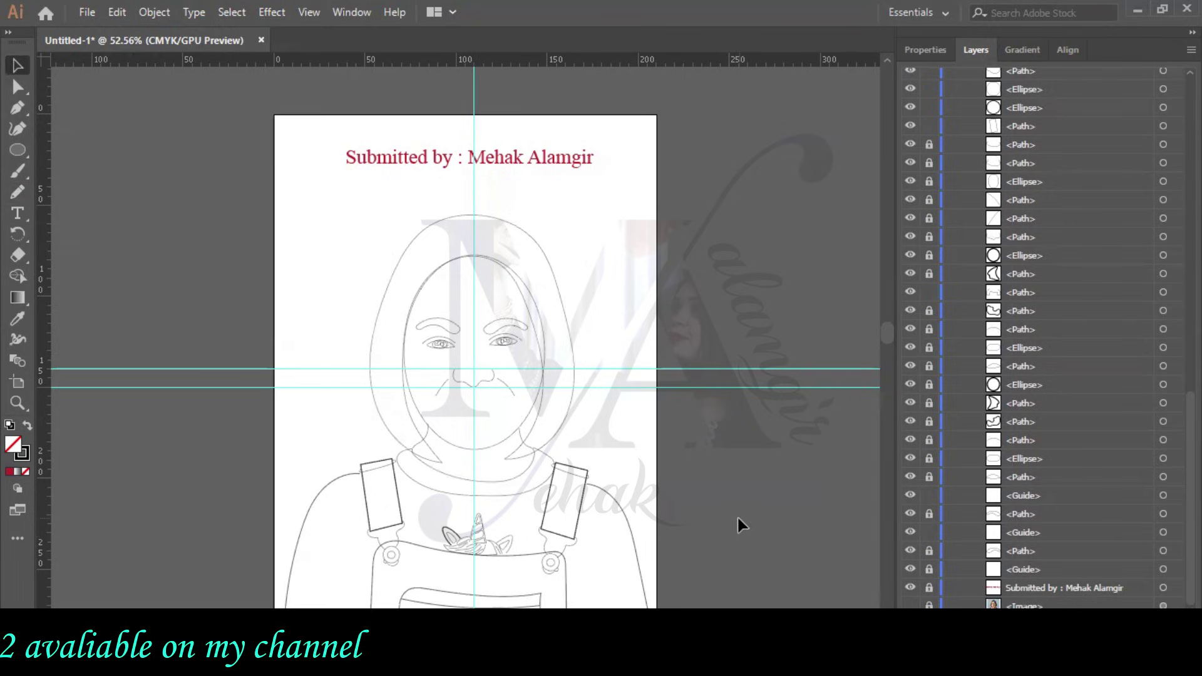
{"action": "key", "text": "ctrl+equal"}
{"action": "key", "text": "ctrl+equal"}
{"action": "key", "text": "ctrl+equal"}
{"action": "scroll", "coordinate": [687, 277], "scroll_direction": "down", "scroll_amount": 1}
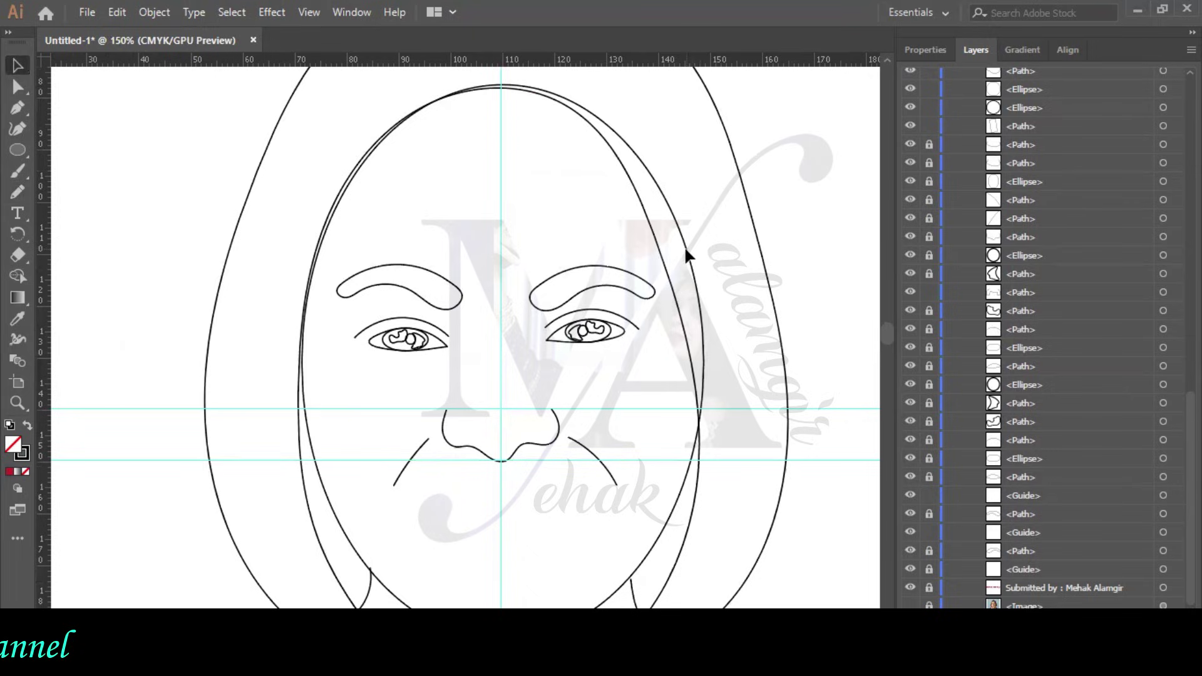
{"action": "left_click", "coordinate": [782, 353]}
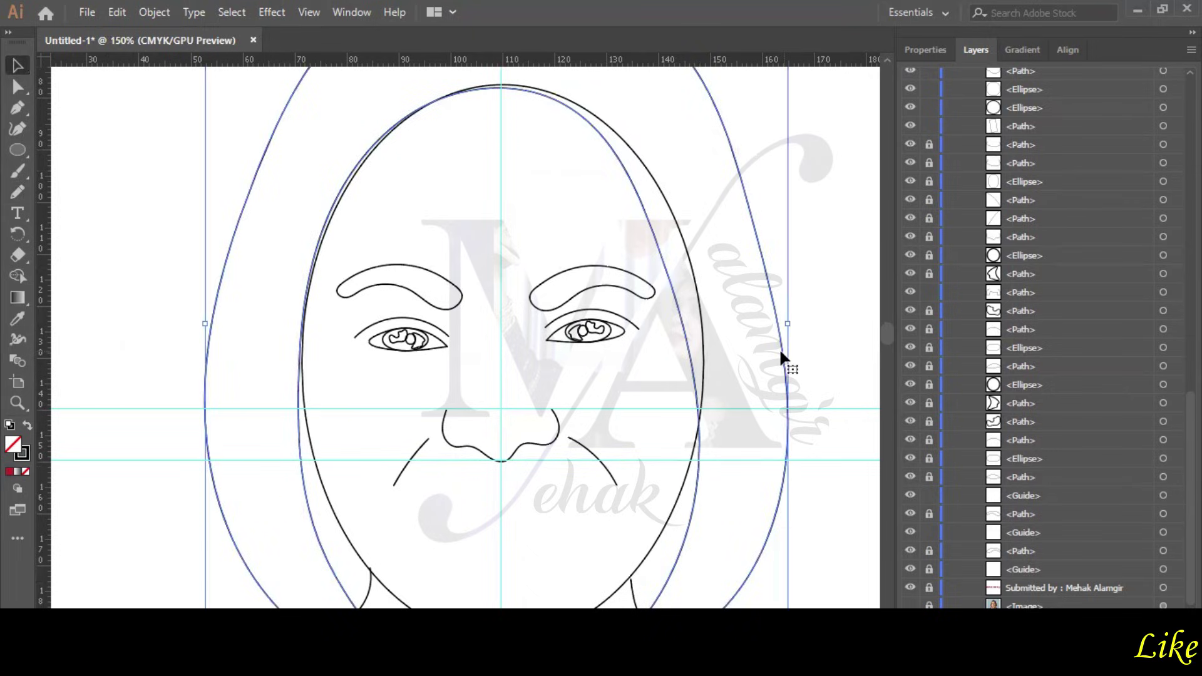
{"action": "scroll", "coordinate": [719, 335], "scroll_direction": "down", "scroll_amount": 6}
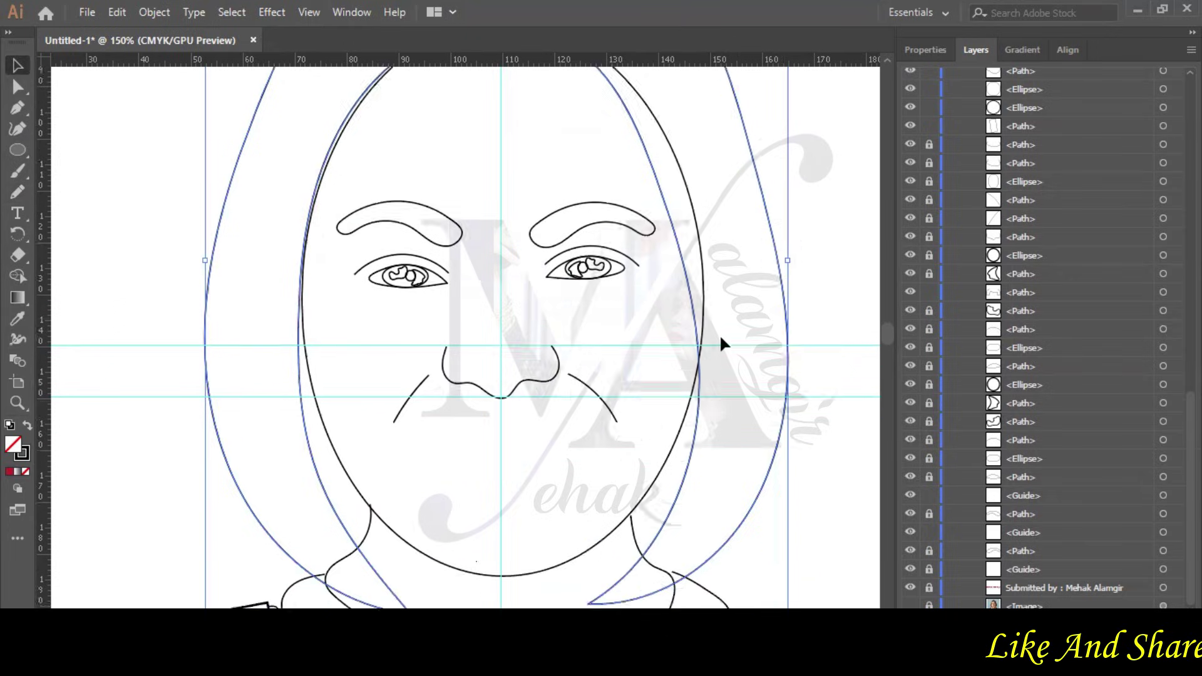
{"action": "scroll", "coordinate": [722, 332], "scroll_direction": "up", "scroll_amount": 7}
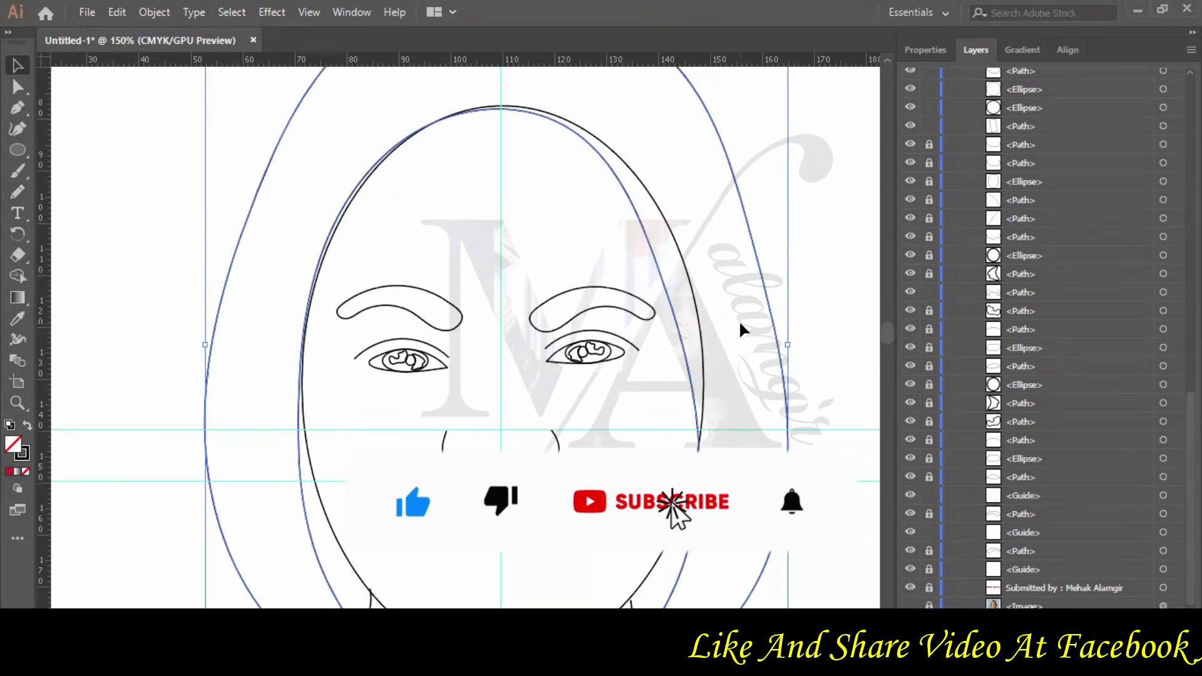
{"action": "scroll", "coordinate": [716, 342], "scroll_direction": "down", "scroll_amount": 10}
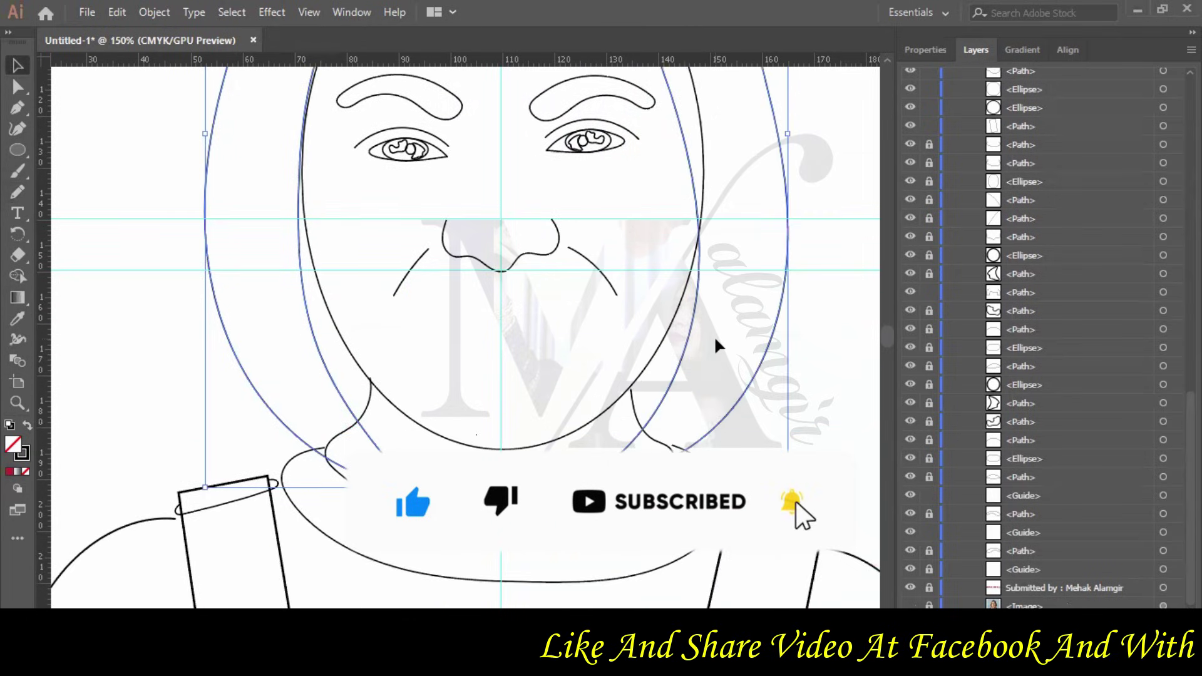
Show the portrait photo and trace the dark hair strand between the cheek and the hair on the image's left side.
{"action": "key", "text": "n"}
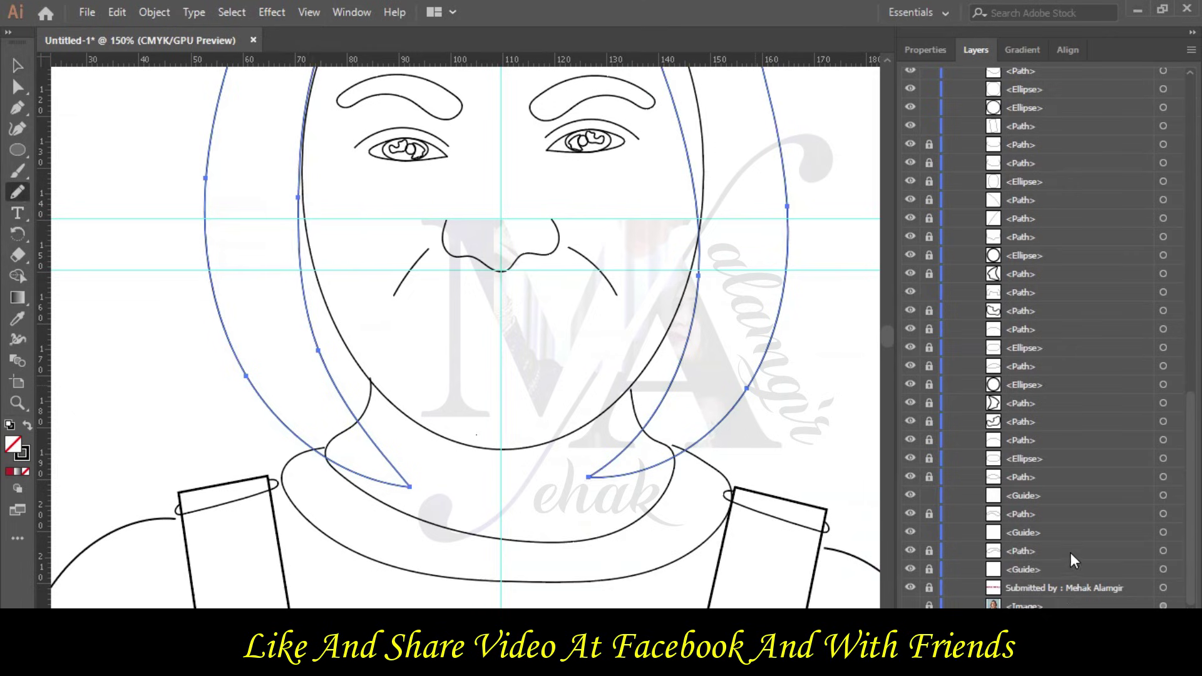
{"action": "left_click", "coordinate": [910, 605]}
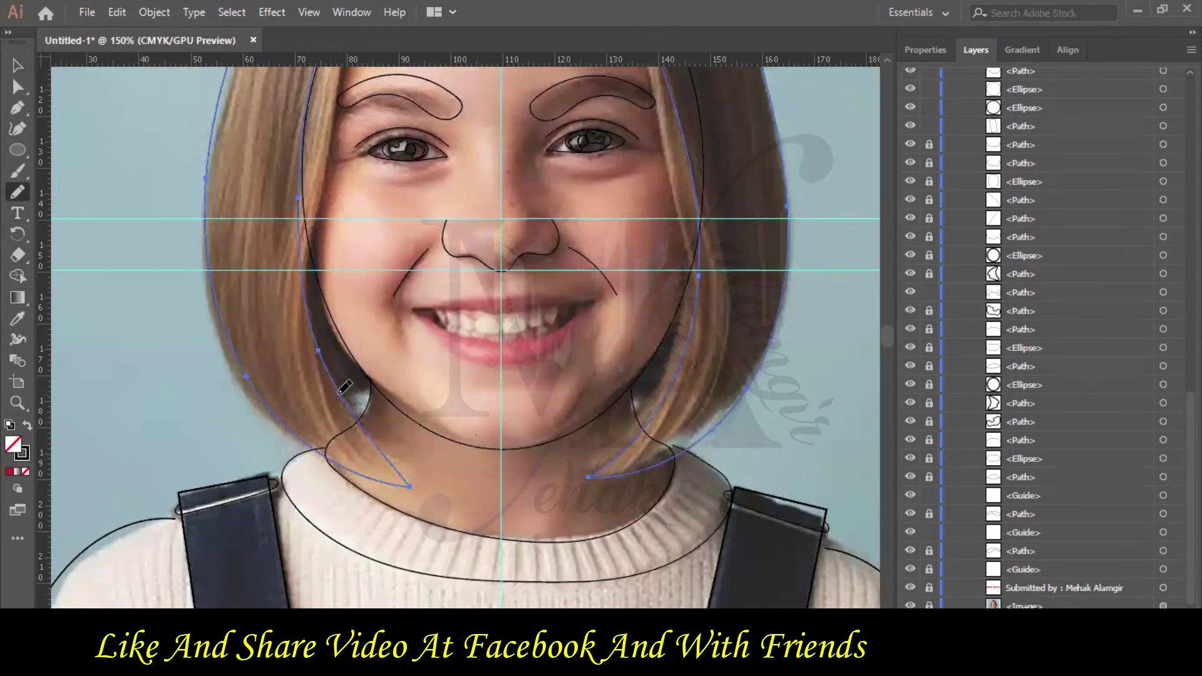
{"action": "mouse_move", "coordinate": [348, 389]}
{"action": "left_mouse_down"}
{"action": "mouse_move", "coordinate": [366, 368]}
{"action": "mouse_move", "coordinate": [340, 336]}
{"action": "mouse_move", "coordinate": [306, 207]}
{"action": "left_mouse_up"}
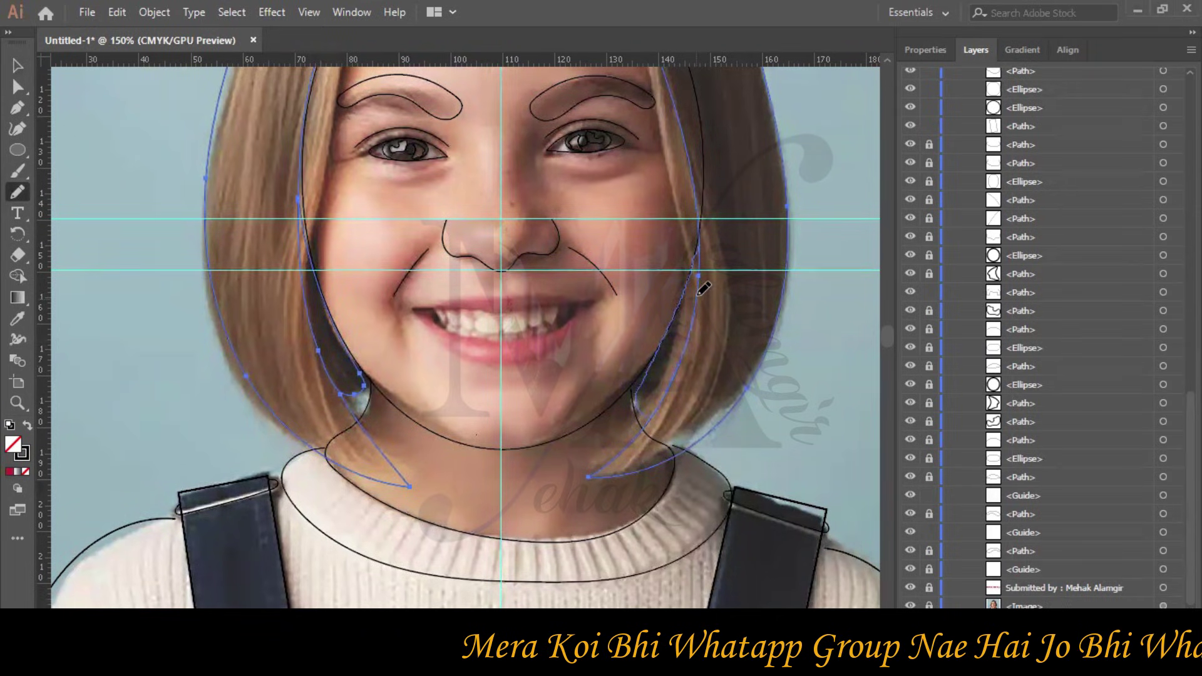
Undo the stroke beside the right cheek that reshaped the hair outline, and clear the selection.
{"action": "key", "text": "ctrl+z"}
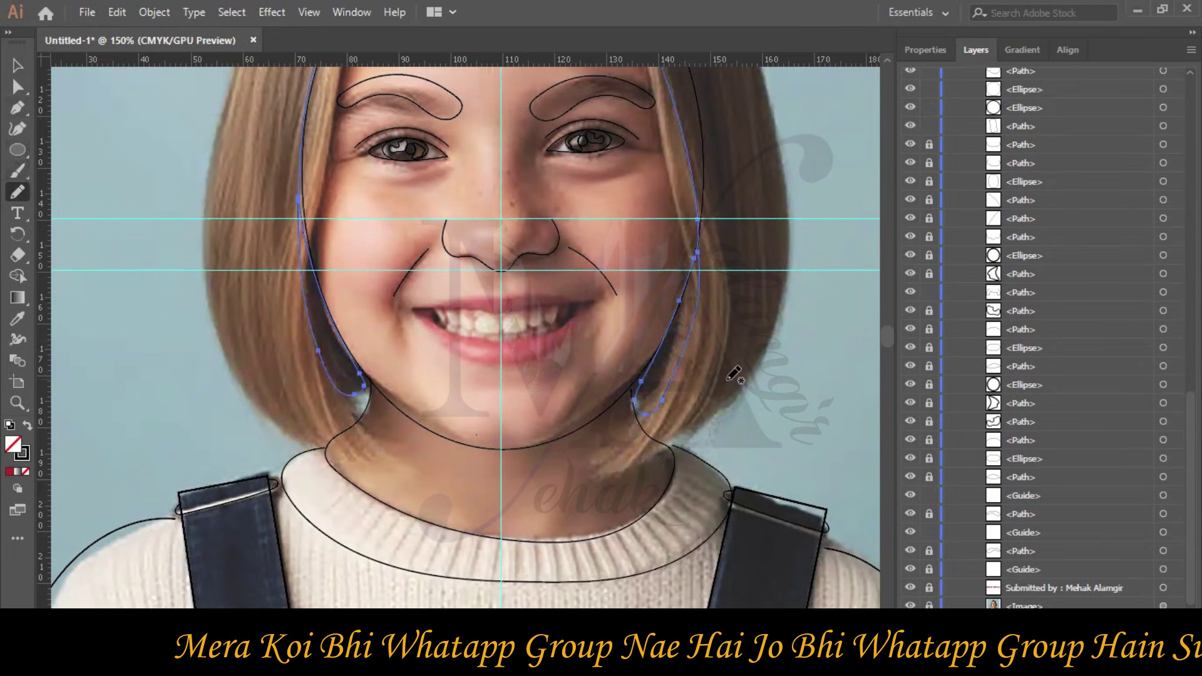
{"action": "key", "text": "ctrl+shift+z"}
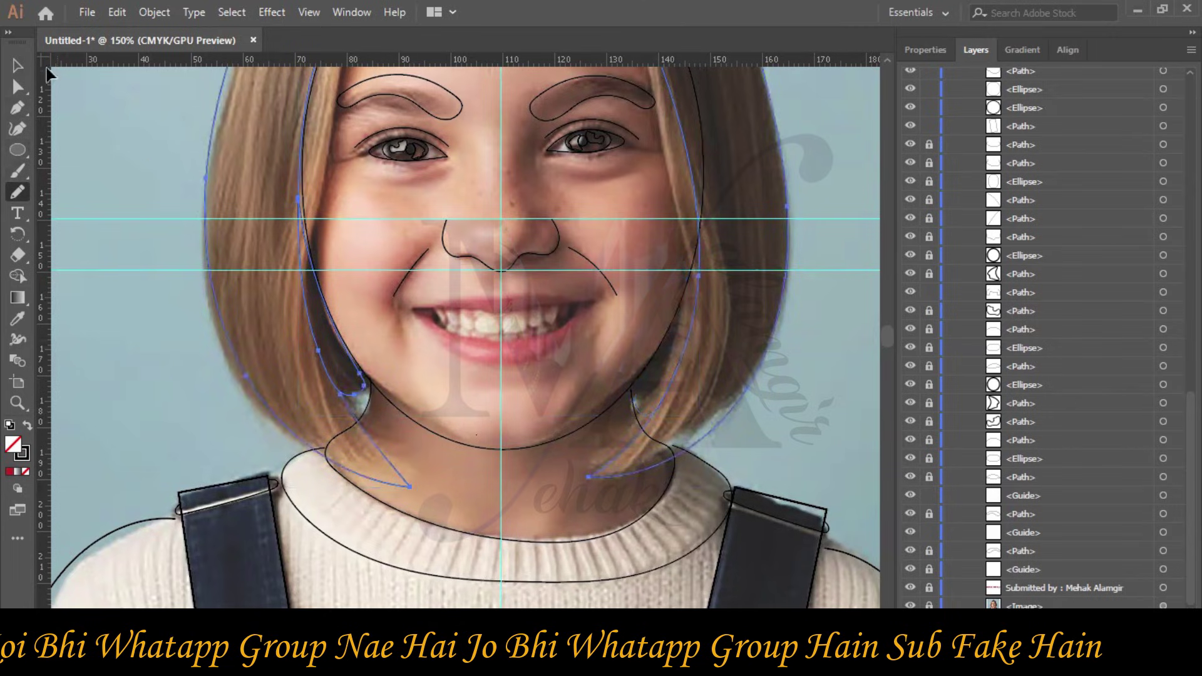
{"action": "left_click", "coordinate": [114, 145]}
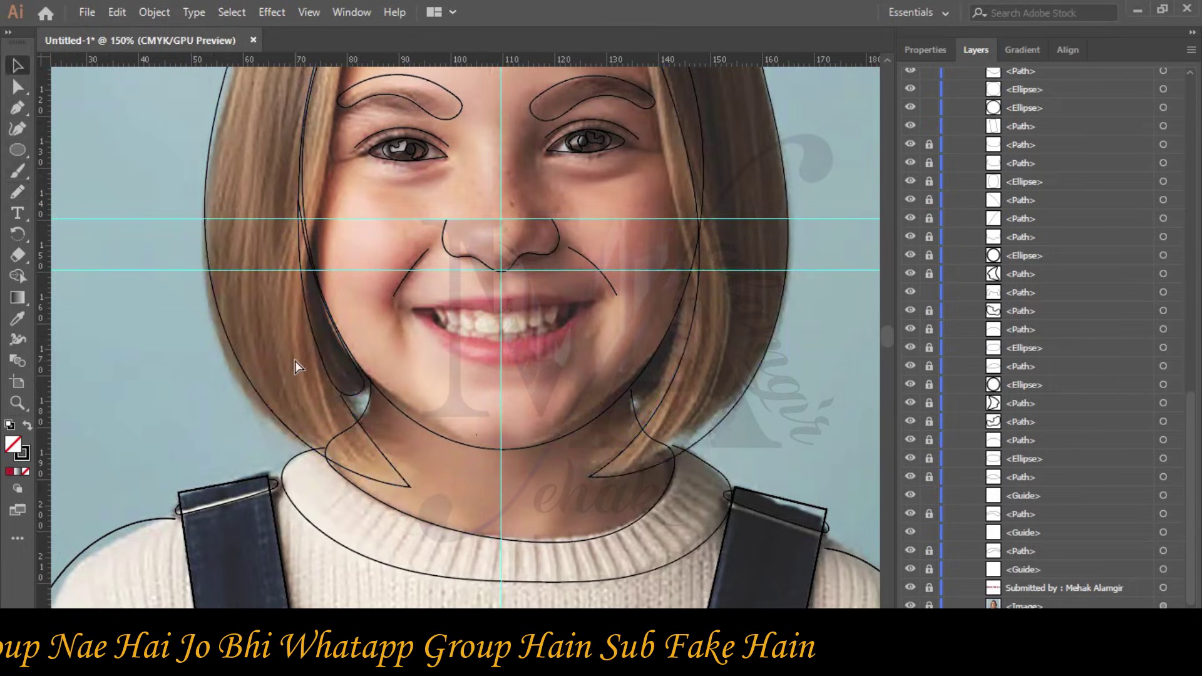
Examine the lower end of the dark hair strand and the lines around the nose and mouth up close.
{"action": "key", "text": "ctrl+equal"}
{"action": "key", "text": "ctrl+equal"}
{"action": "key", "text": "ctrl+equal"}
{"action": "scroll", "coordinate": [227, 396], "scroll_direction": "down", "scroll_amount": 2}
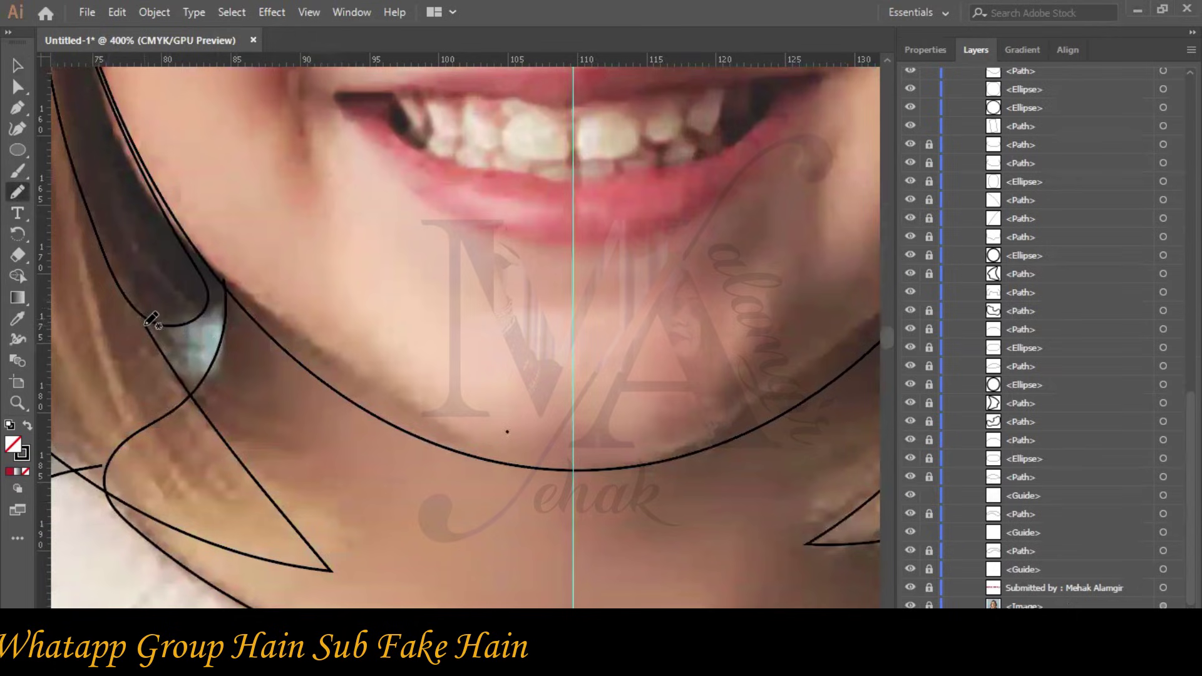
{"action": "scroll", "coordinate": [214, 321], "scroll_direction": "up", "scroll_amount": 7}
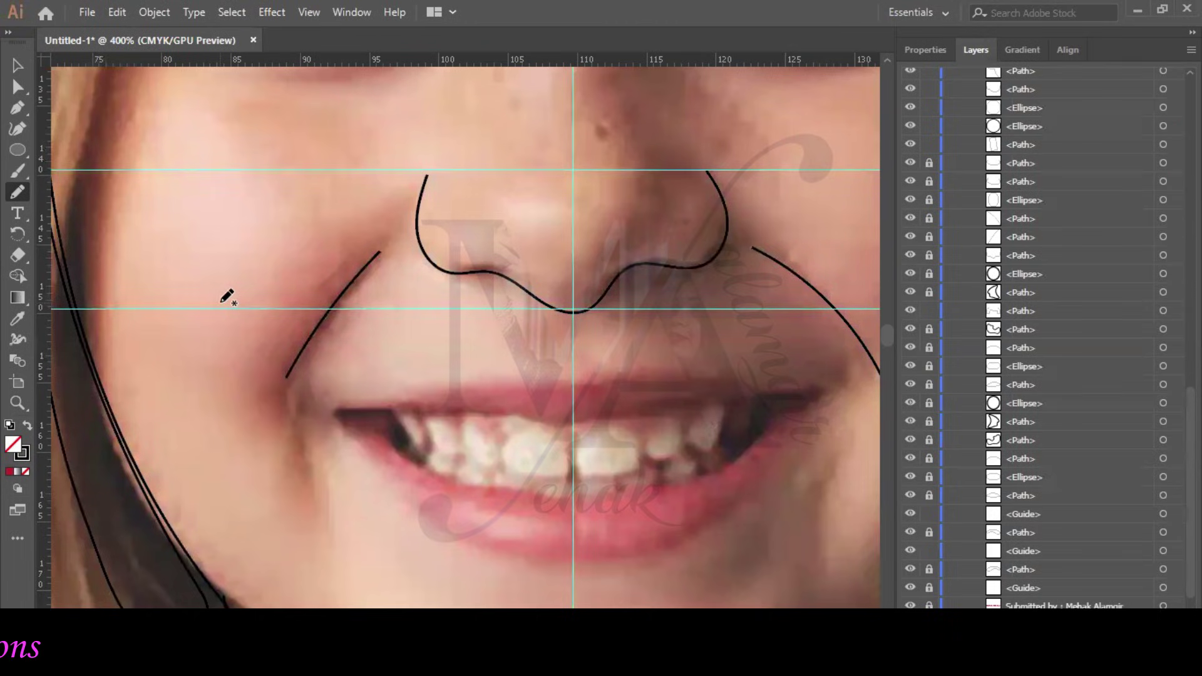
{"action": "scroll", "coordinate": [526, 256], "scroll_direction": "down", "scroll_amount": 3}
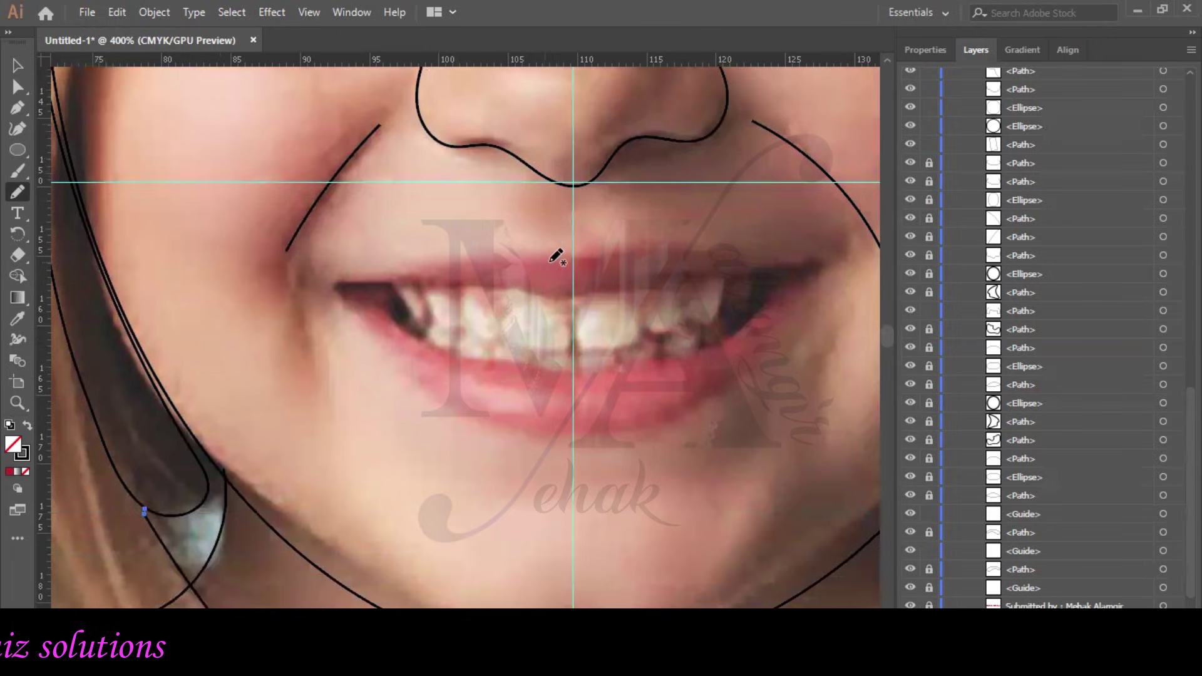
{"action": "key", "text": "ctrl+0"}
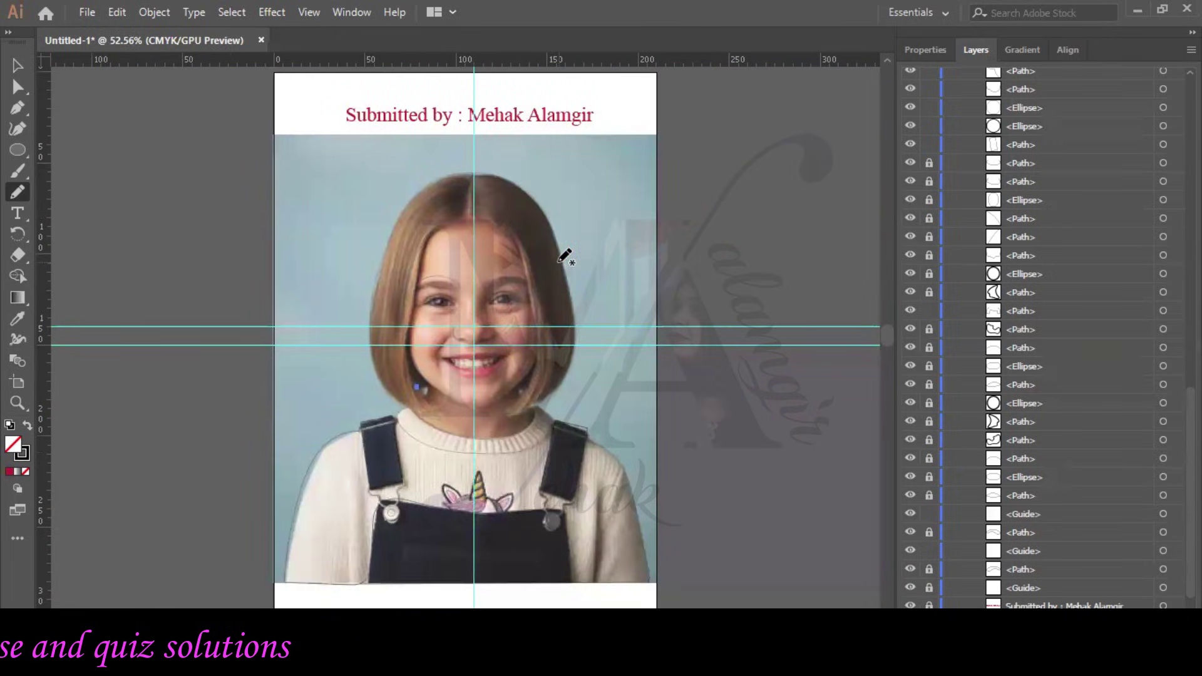
Capture the artboard with the portrait photo hidden and shown, and paste the screenshots into the Word document.
{"action": "scroll", "coordinate": [1027, 501], "scroll_direction": "down", "scroll_amount": 1}
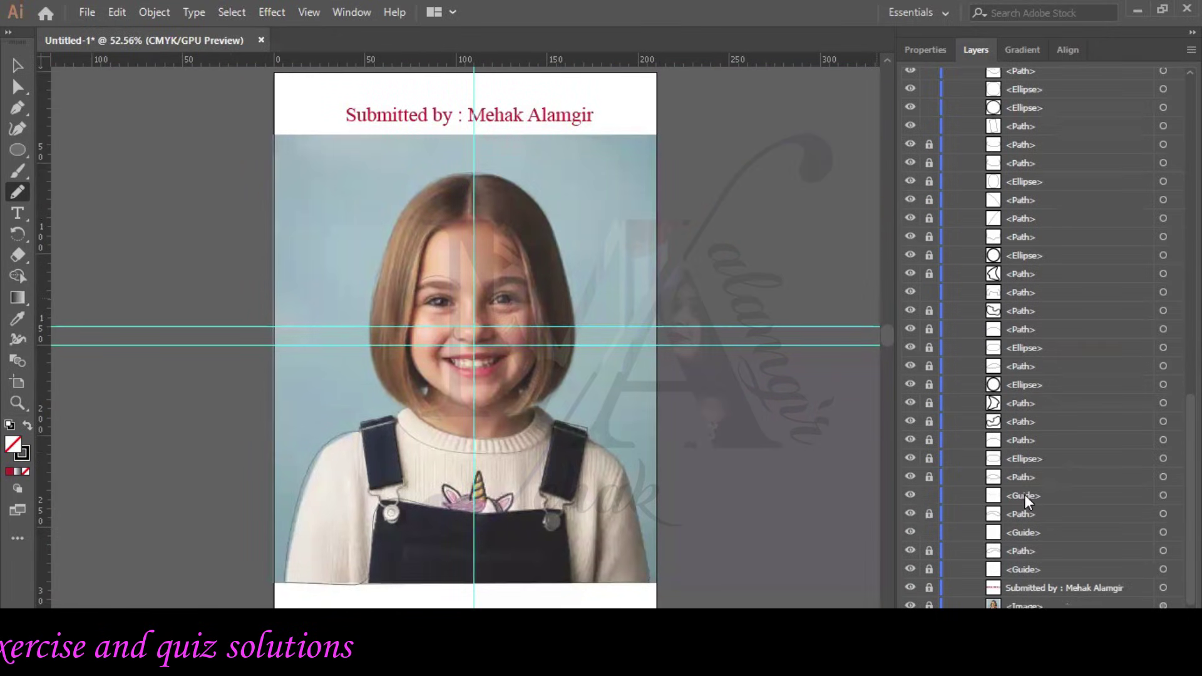
{"action": "left_click", "coordinate": [911, 606]}
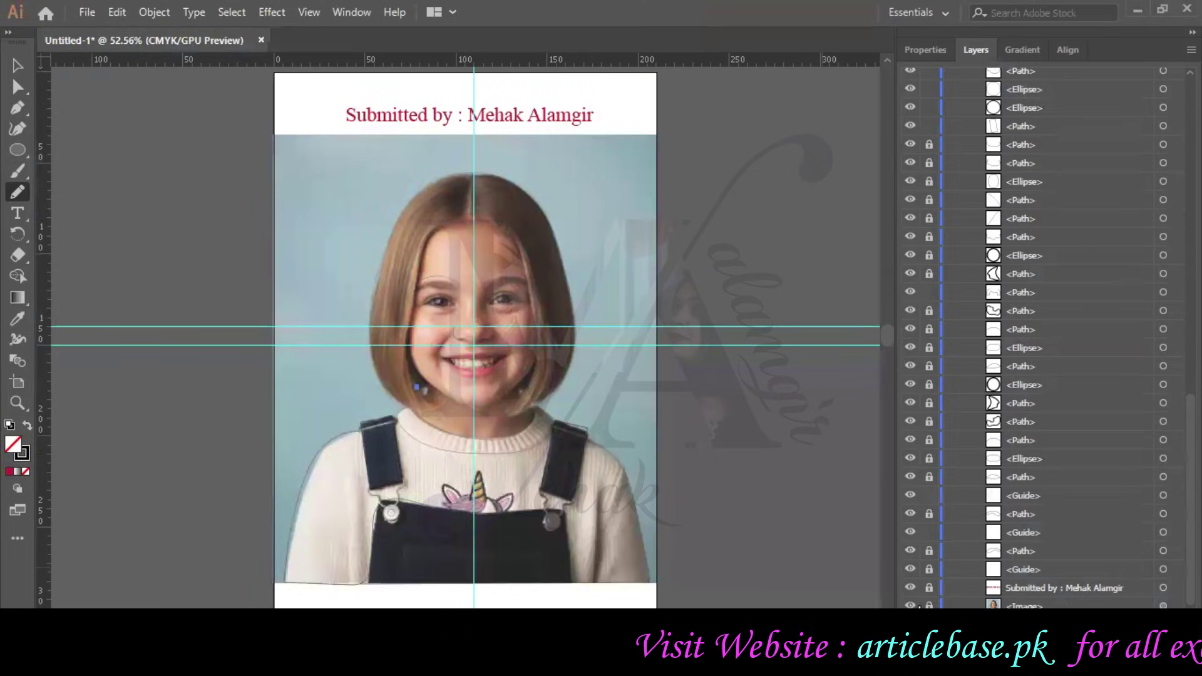
{"action": "left_click", "coordinate": [911, 605]}
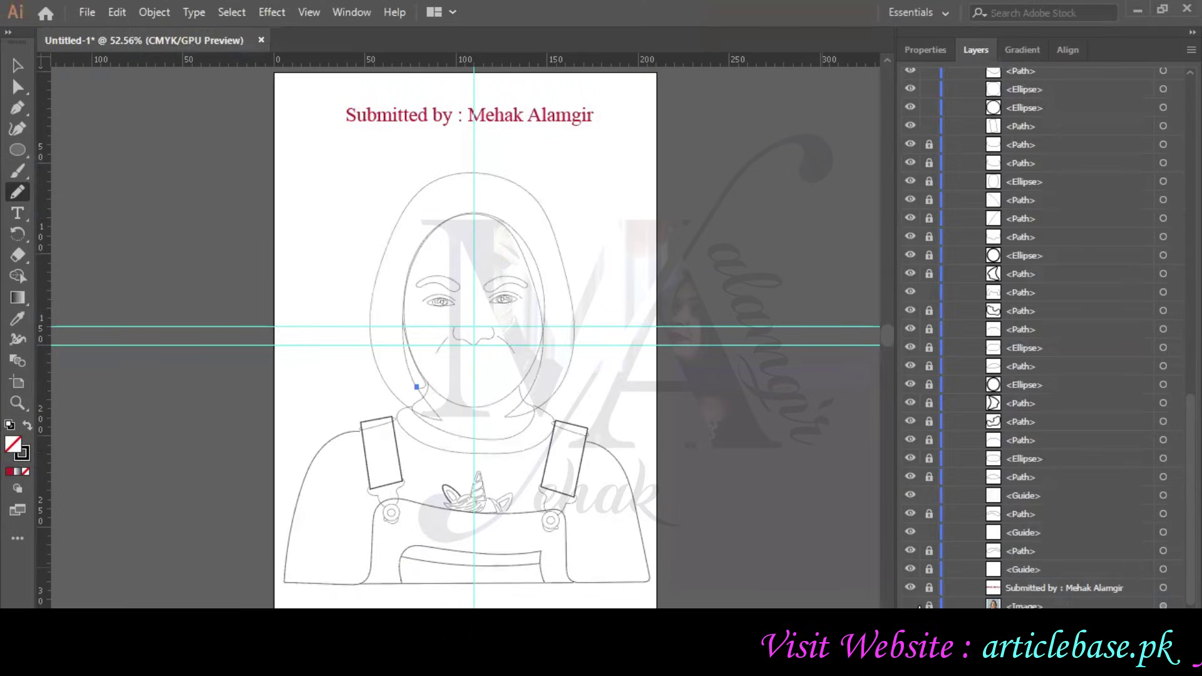
{"action": "left_click", "coordinate": [911, 605]}
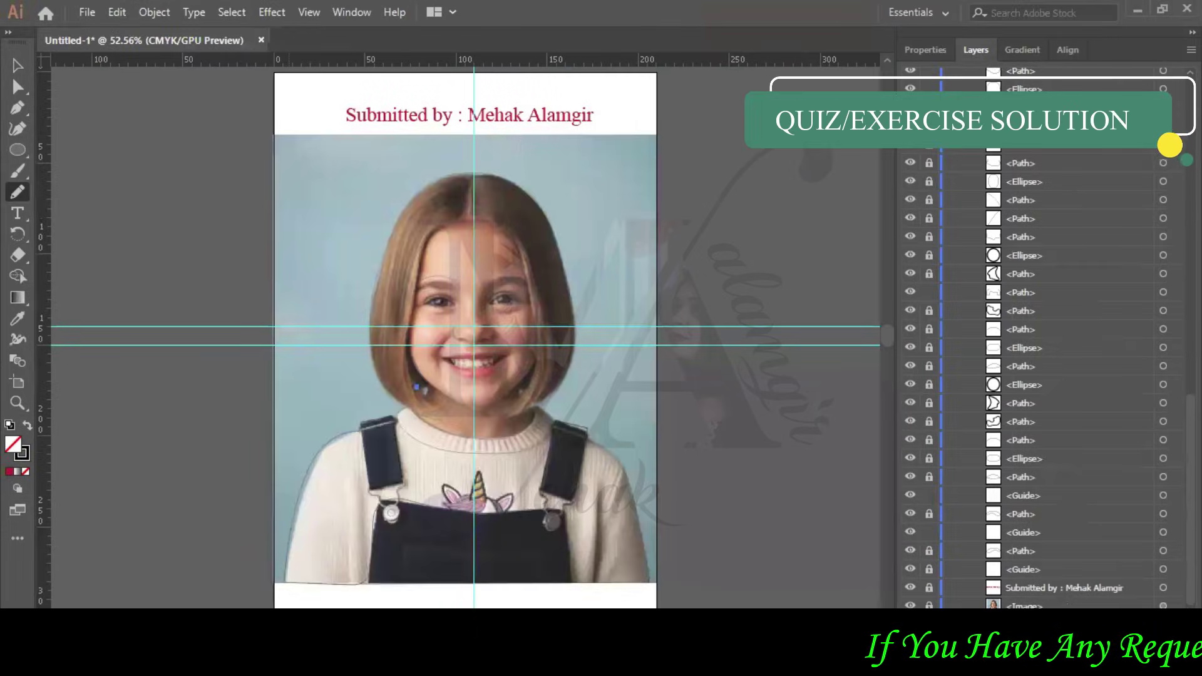
{"action": "left_click", "coordinate": [319, 50]}
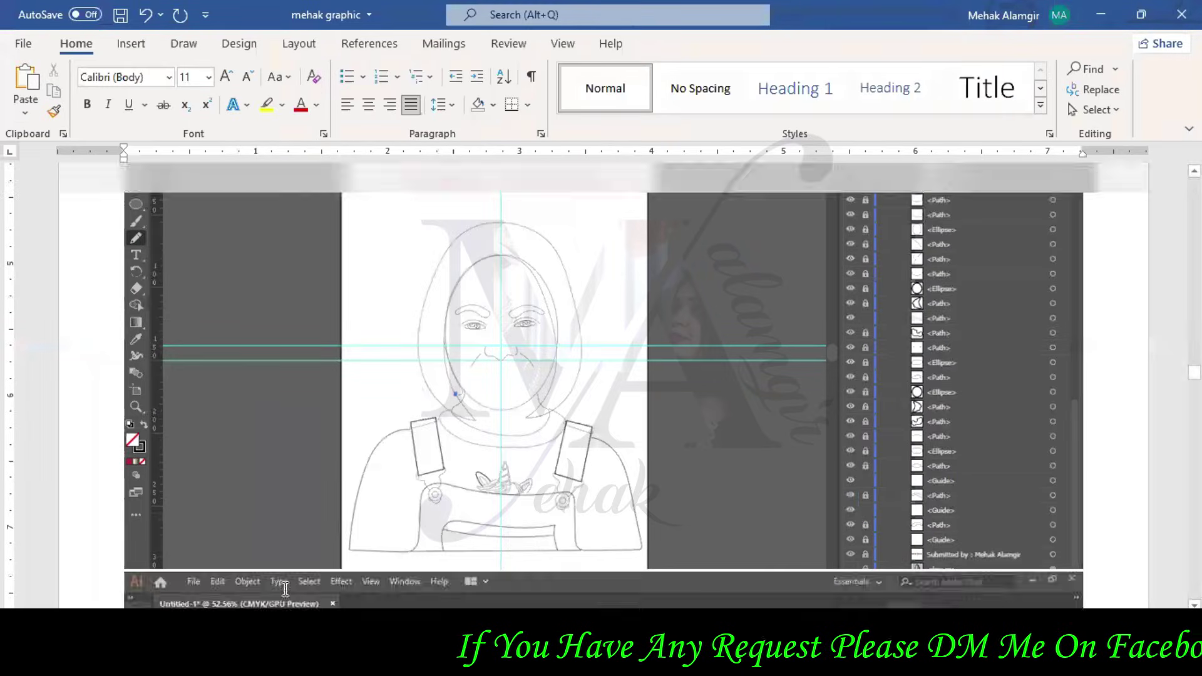
{"action": "key", "text": "ctrl+v"}
{"action": "left_click", "coordinate": [300, 657]}
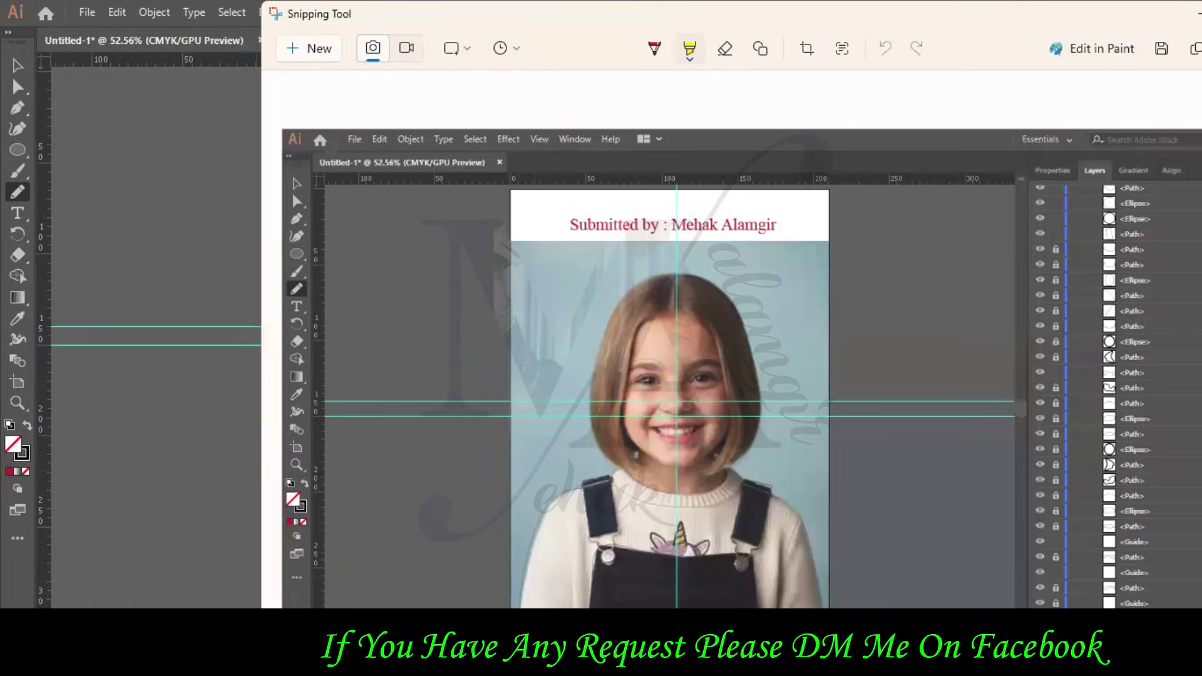
{"action": "left_click", "coordinate": [939, 39]}
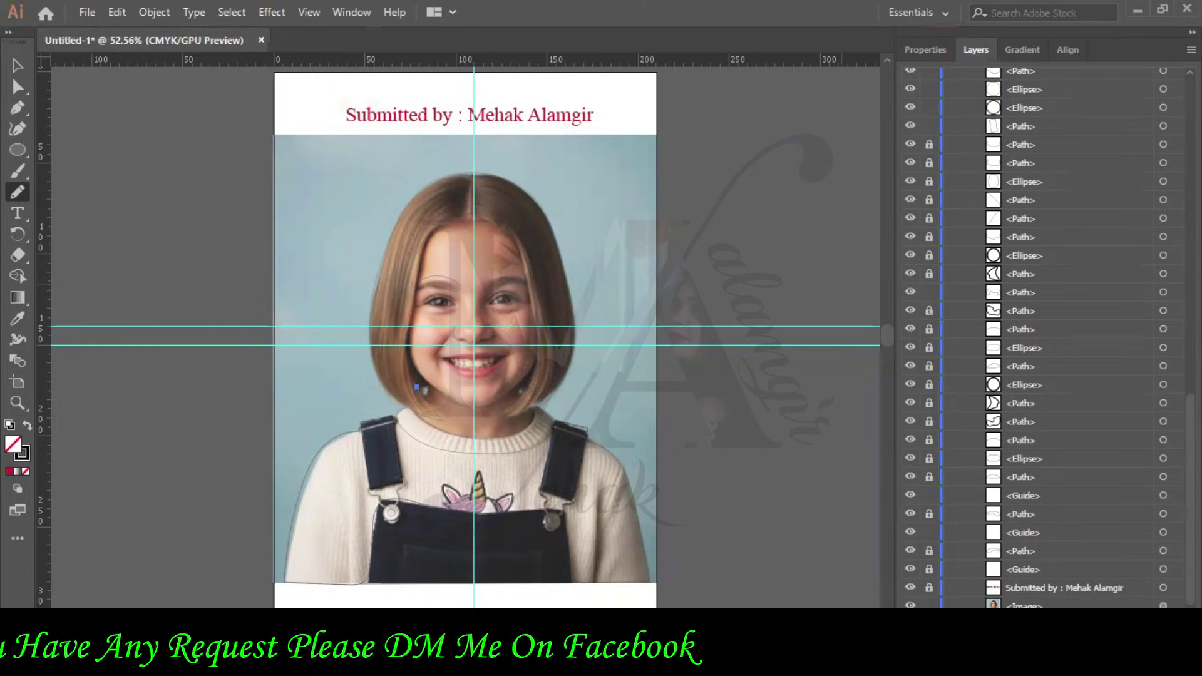
Place a scaled-down copy of the portrait photo beside the artboard's upper-left edge, and lock and hide the original photo.
{"action": "left_click", "coordinate": [1163, 606]}
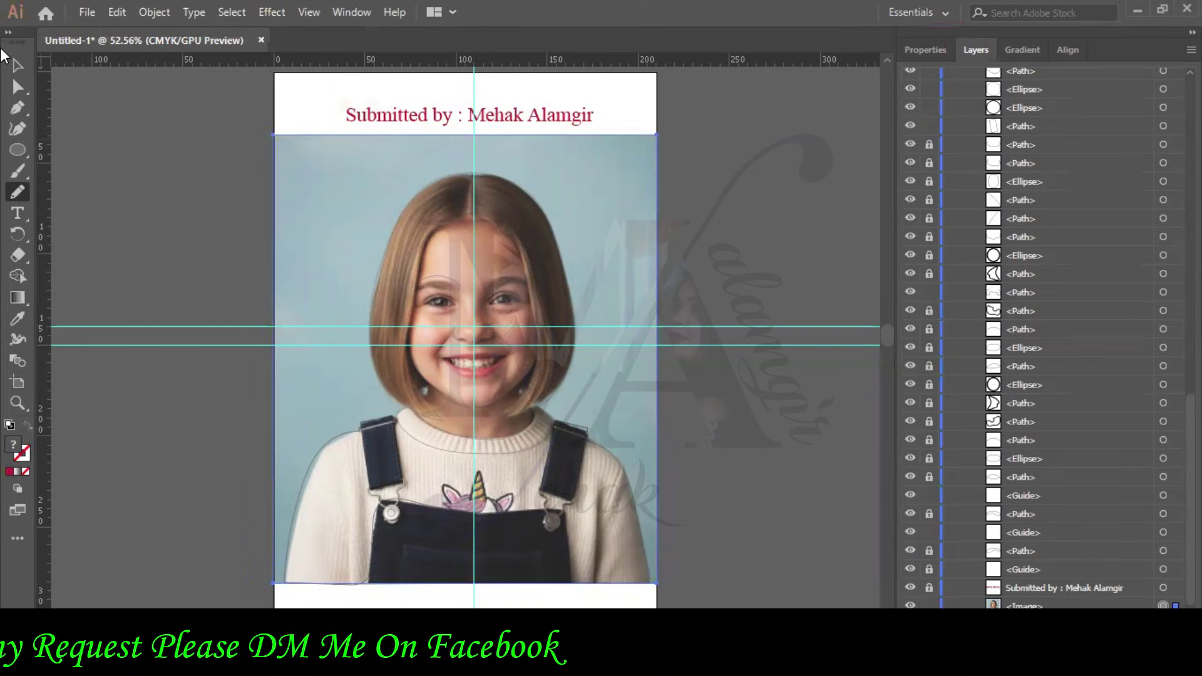
{"action": "left_click", "coordinate": [18, 65]}
{"action": "right_click", "coordinate": [325, 167]}
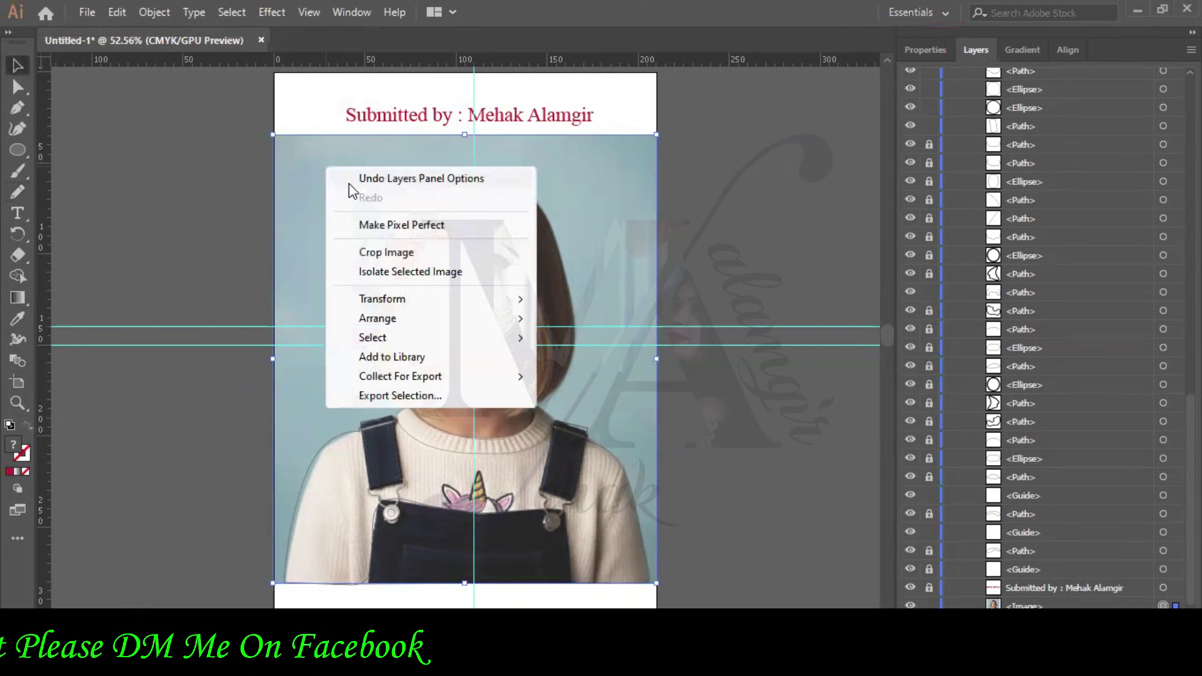
{"action": "left_click", "coordinate": [582, 206]}
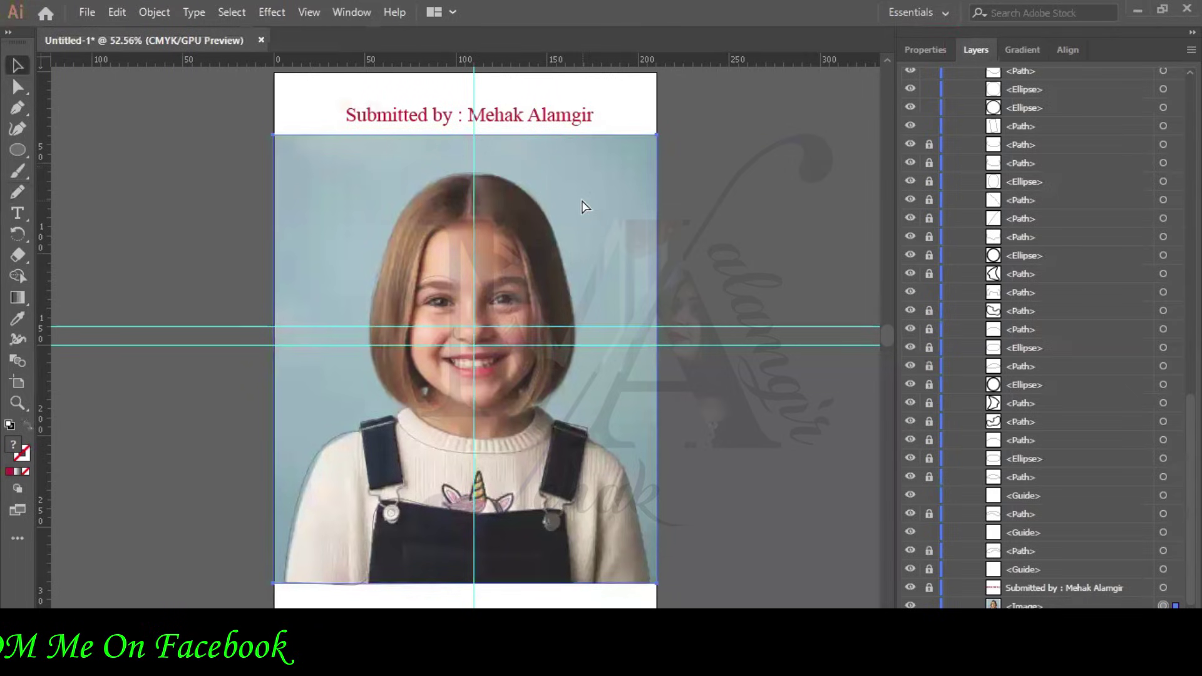
{"action": "key", "text": "ctrl+v"}
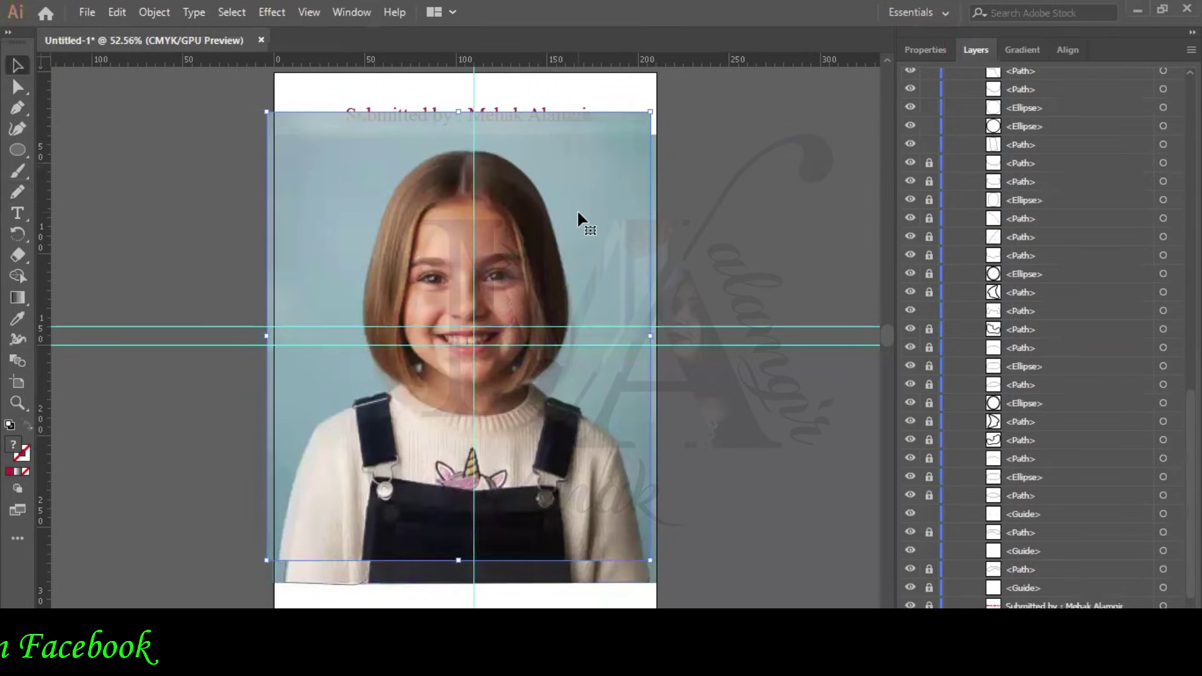
{"action": "left_click_drag", "start_coordinate": [267, 112], "coordinate": [546, 438]}
{"action": "left_click_drag", "start_coordinate": [196, 168], "coordinate": [193, 167]}
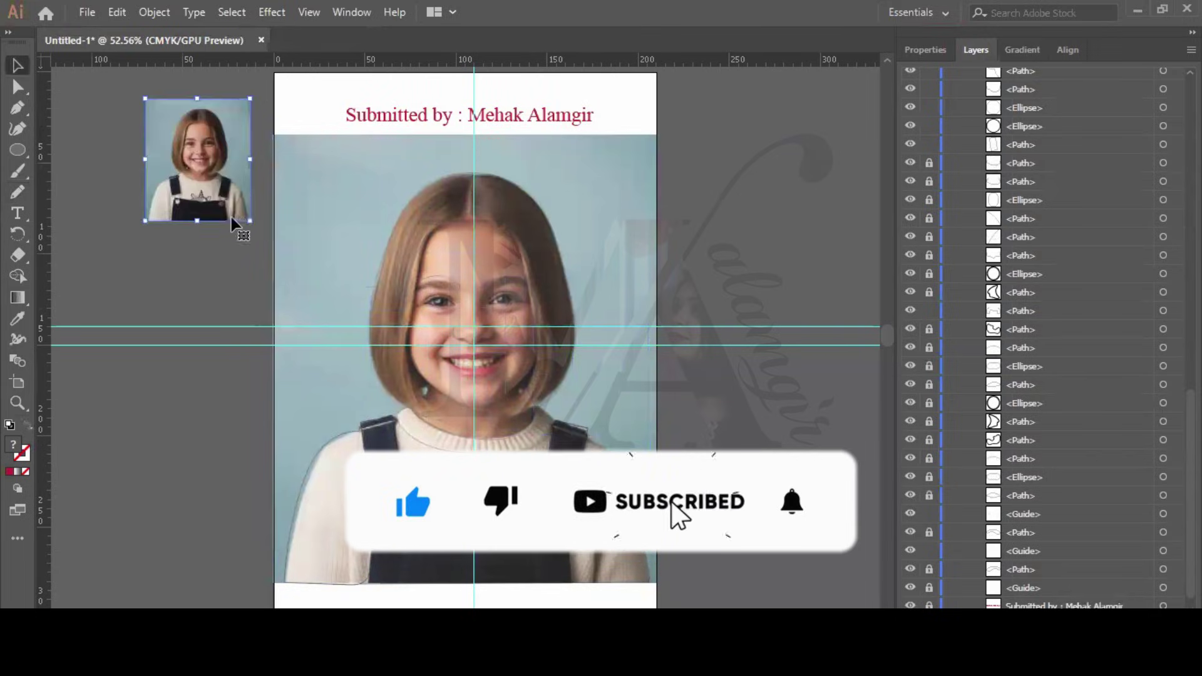
{"action": "mouse_move", "coordinate": [253, 224]}
{"action": "left_mouse_down"}
{"action": "mouse_move", "coordinate": [232, 207]}
{"action": "mouse_move", "coordinate": [256, 227]}
{"action": "left_mouse_up"}
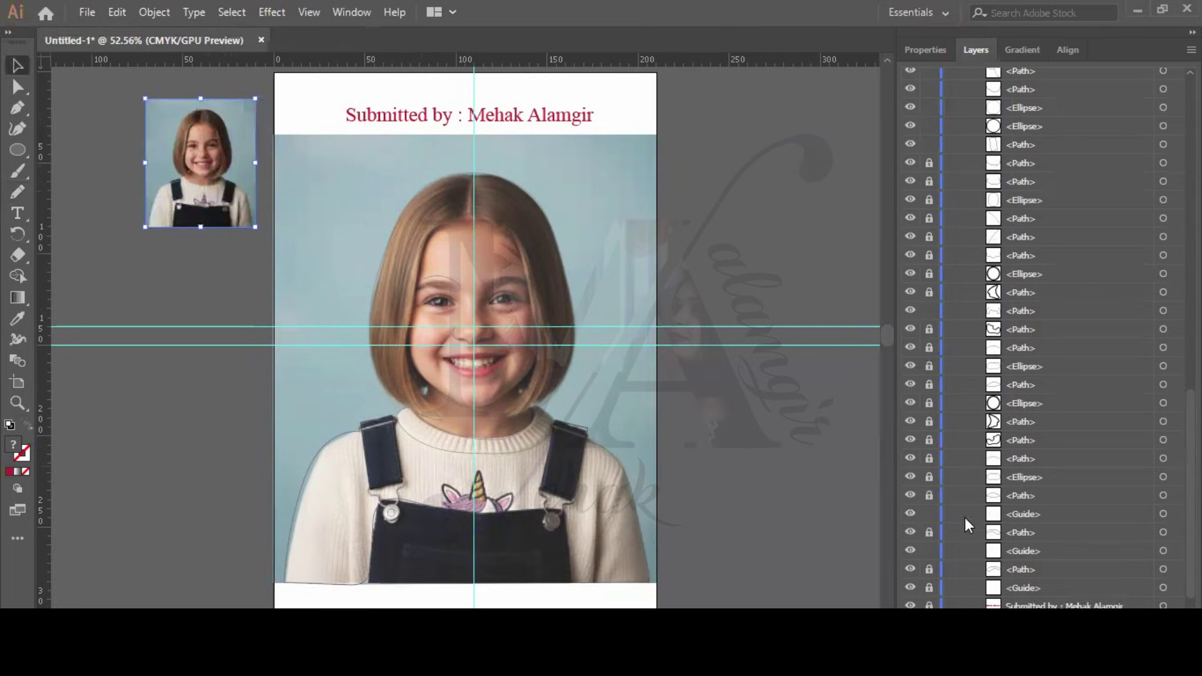
{"action": "scroll", "coordinate": [979, 523], "scroll_direction": "down", "scroll_amount": 1}
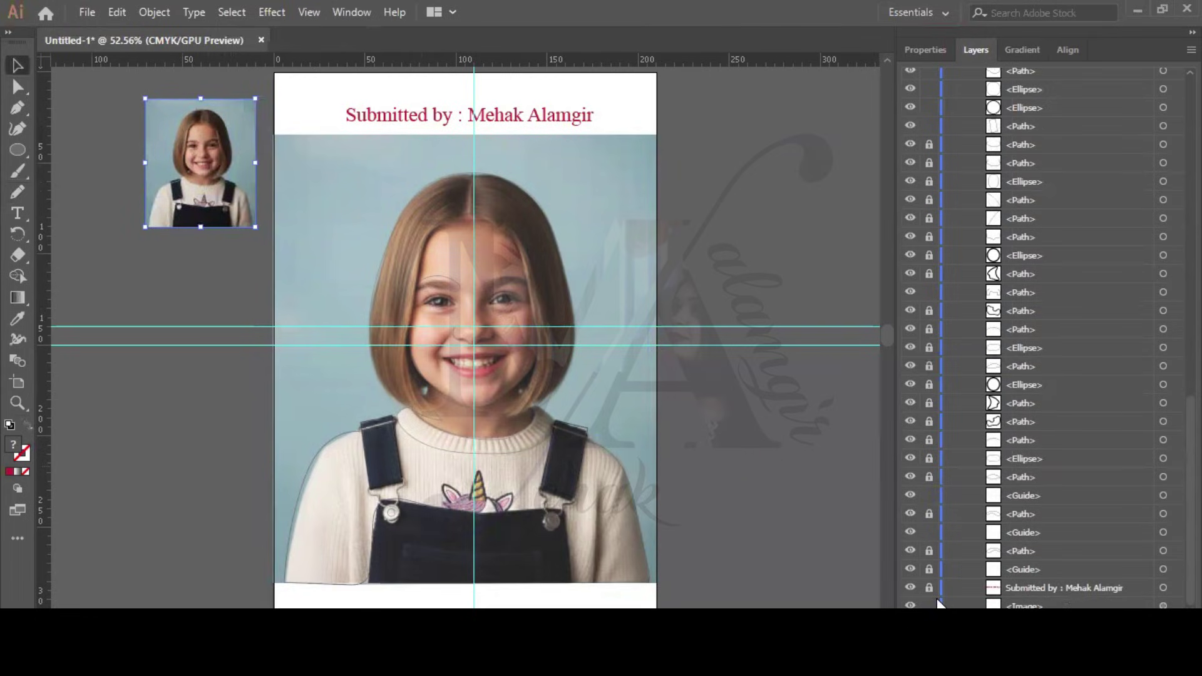
{"action": "left_click", "coordinate": [911, 605]}
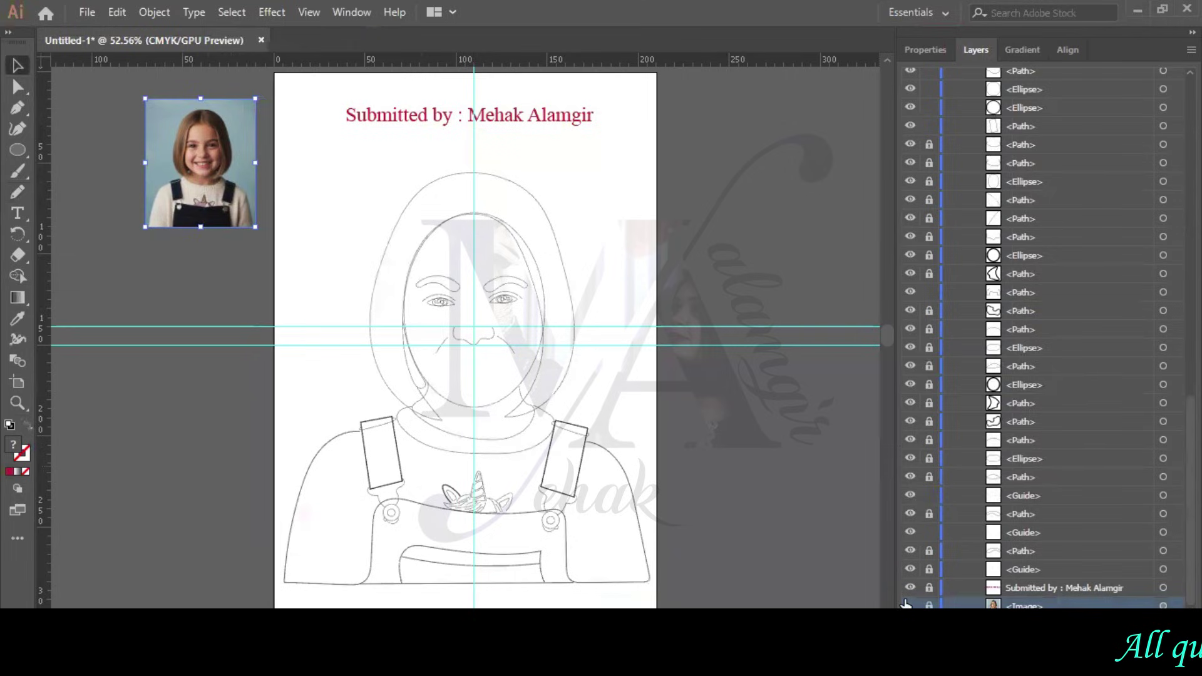
Fill the hair outline with a dark brown sampled from the hair in the small reference photo, and deselect it.
{"action": "scroll", "coordinate": [832, 430], "scroll_direction": "up", "scroll_amount": 2}
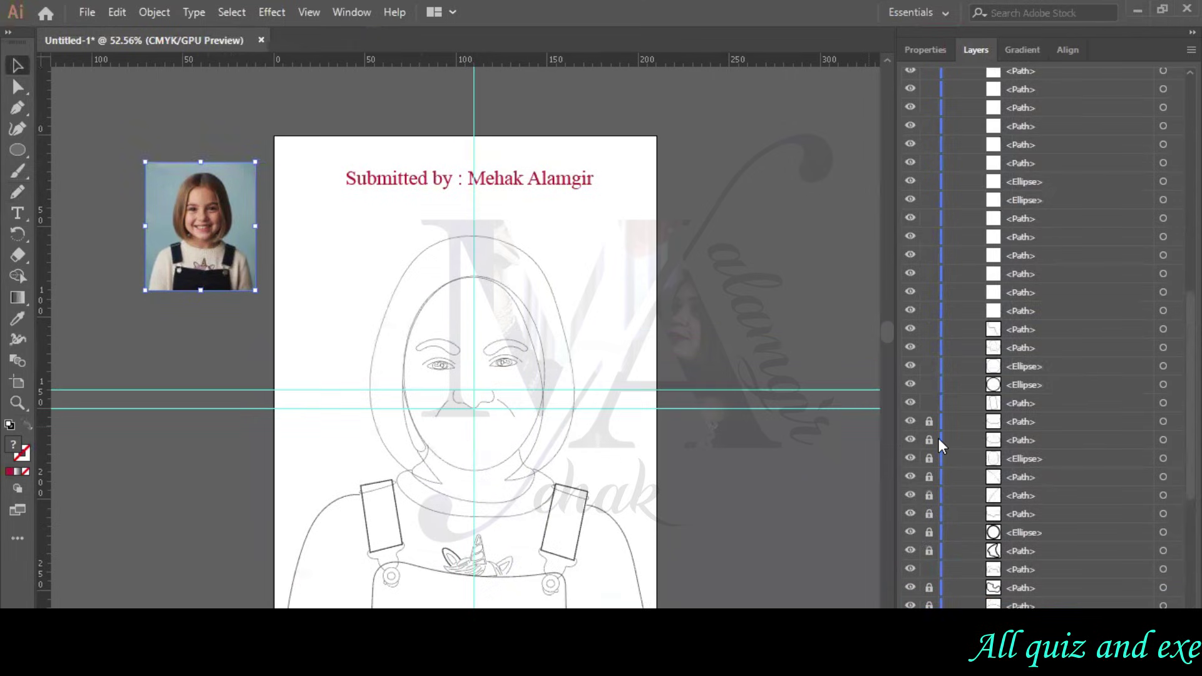
{"action": "scroll", "coordinate": [938, 439], "scroll_direction": "up", "scroll_amount": 15}
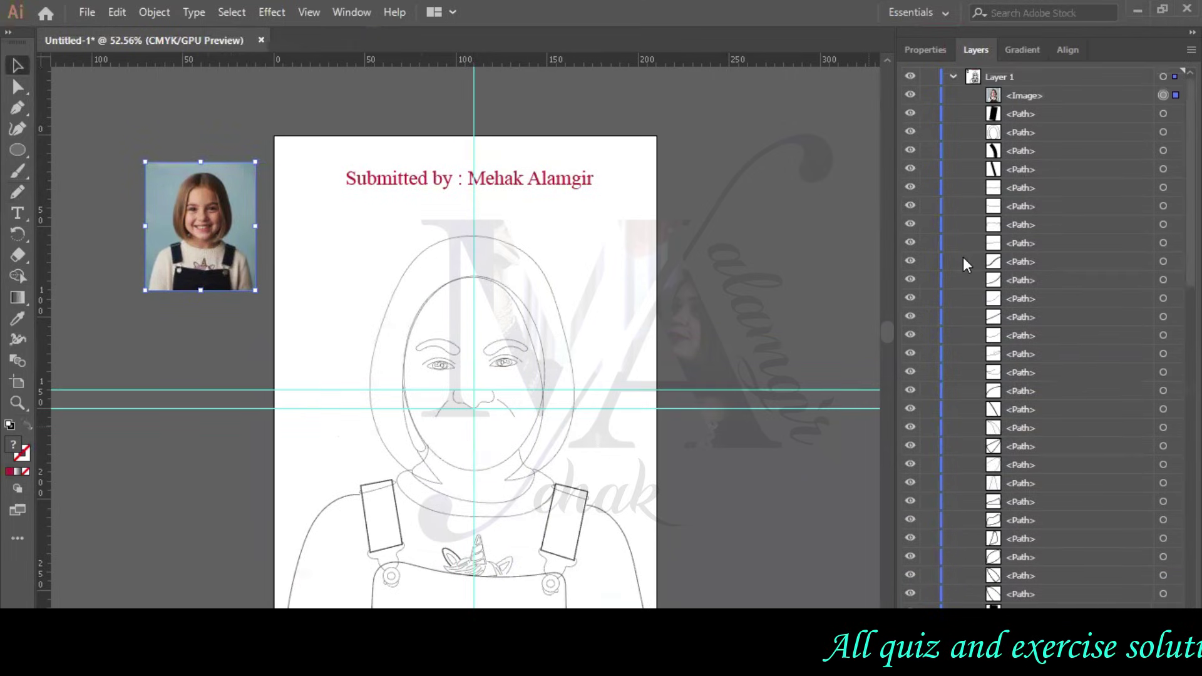
{"action": "left_click", "coordinate": [1163, 132]}
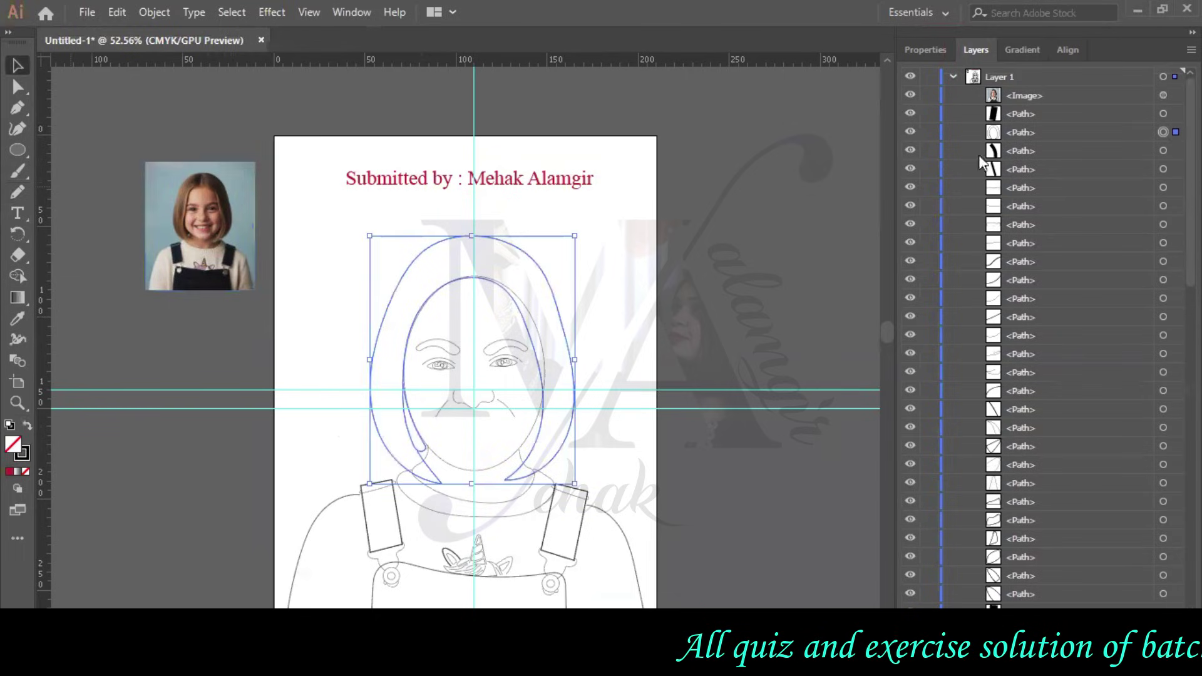
{"action": "left_click", "coordinate": [17, 319]}
{"action": "left_click", "coordinate": [222, 183]}
{"action": "left_click", "coordinate": [223, 207]}
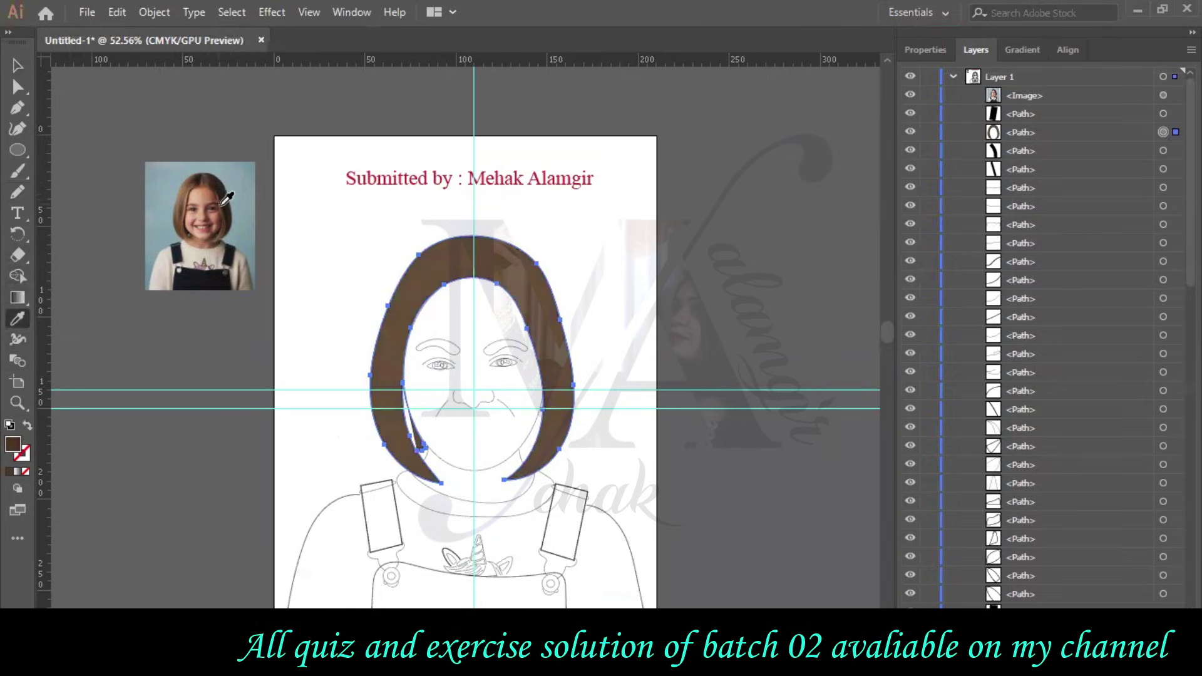
{"action": "left_click", "coordinate": [227, 219]}
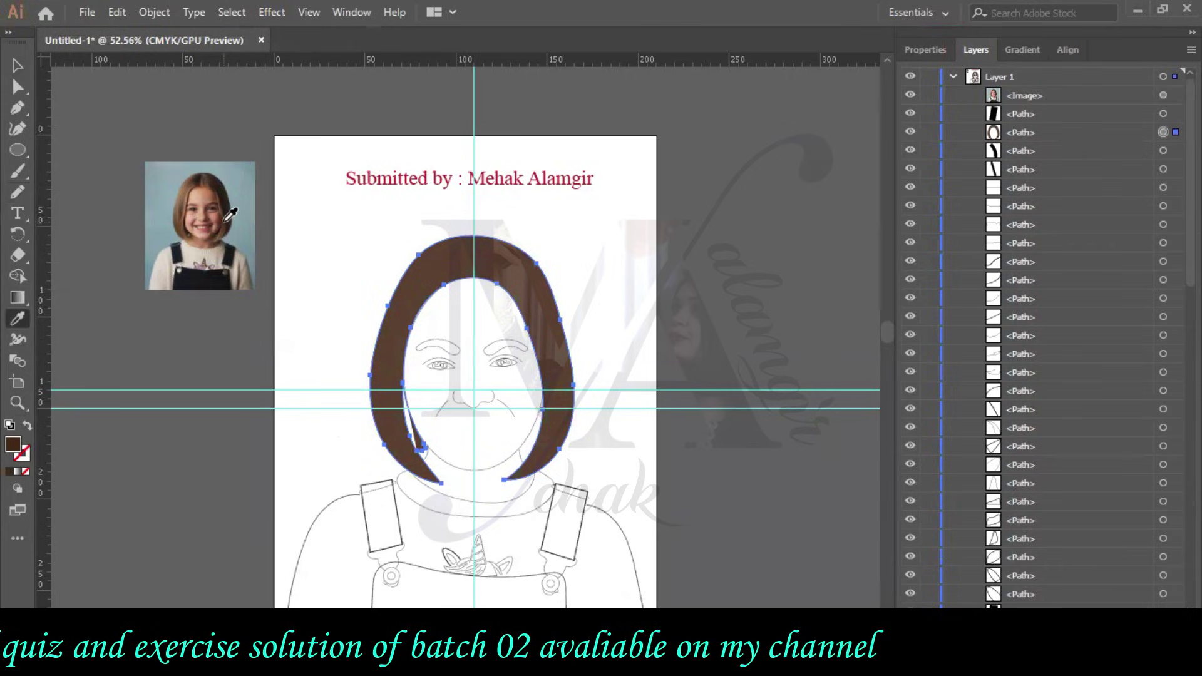
{"action": "key", "text": "ctrl+shift+a"}
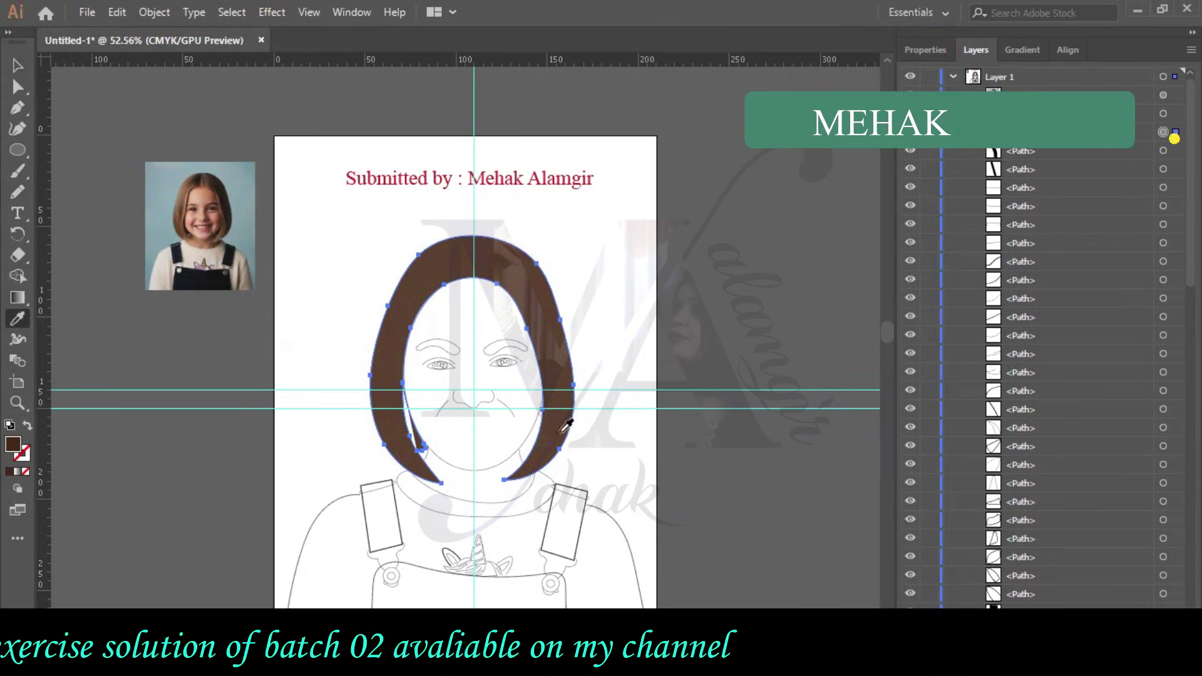
Try to draw a strand along the hair's inner edge on the image's right side with the Pencil tool.
{"action": "left_click", "coordinate": [14, 191]}
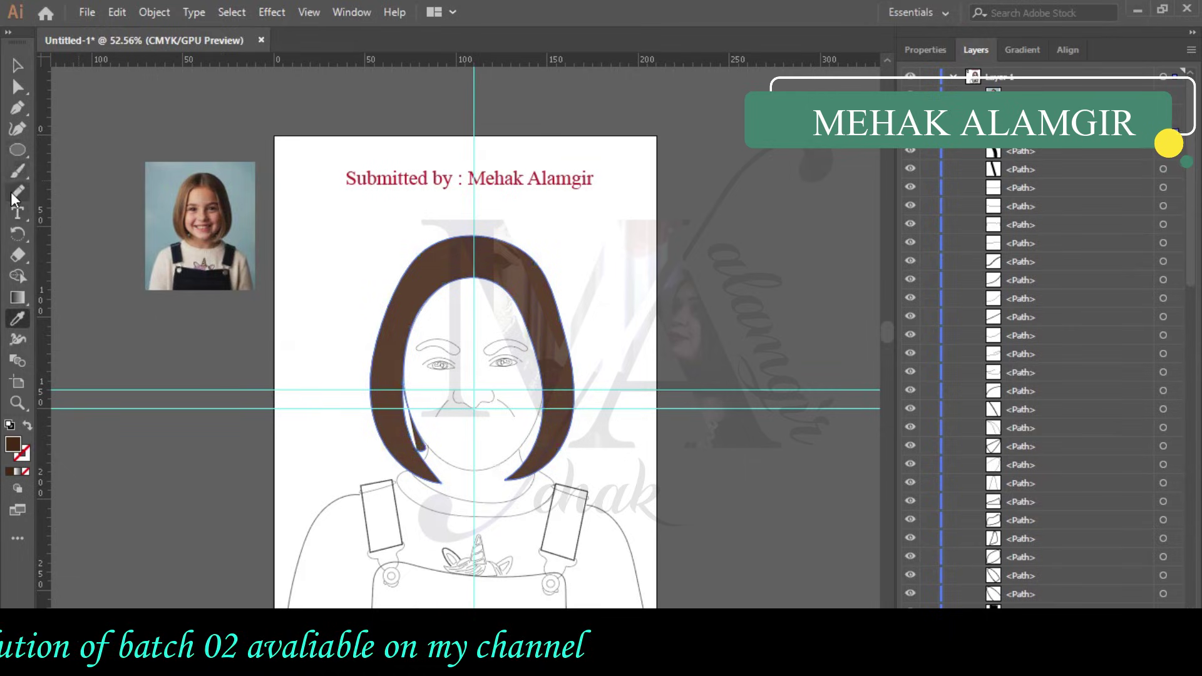
{"action": "left_click", "coordinate": [499, 279], "text": "ctrl"}
{"action": "left_click_drag", "start_coordinate": [500, 280], "coordinate": [541, 323]}
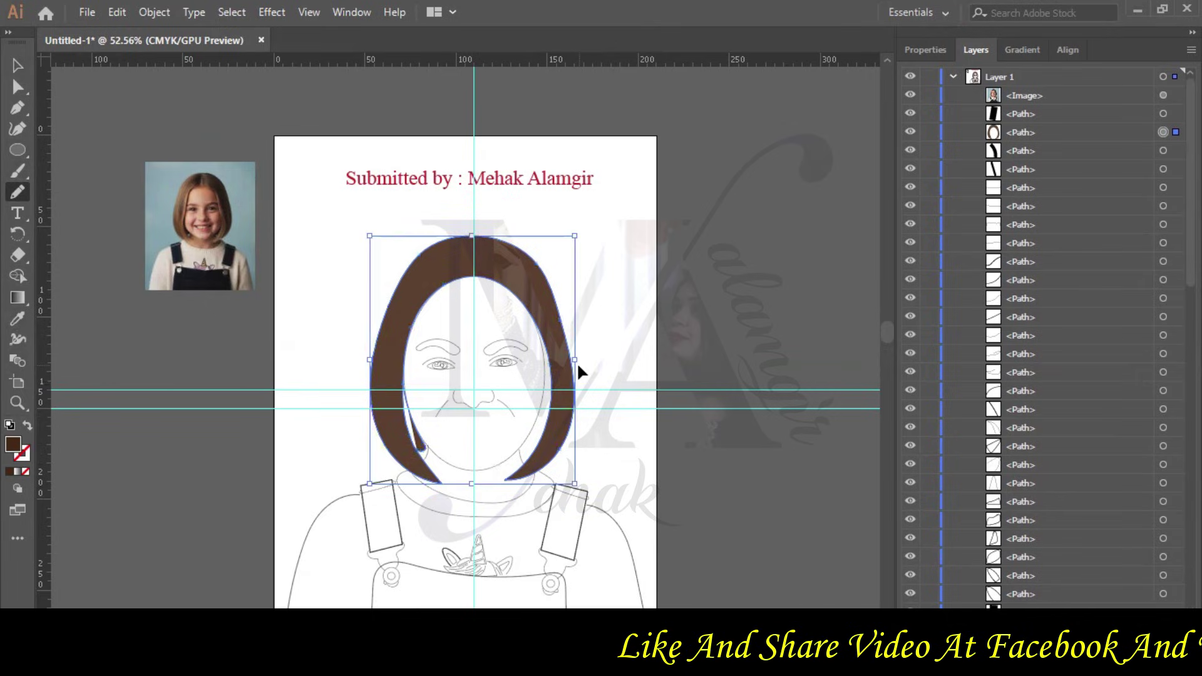
Lock the hair shape and draw a thin closed strand along its inner edge, from the top of the forehead to the right jaw.
{"action": "left_click", "coordinate": [929, 132]}
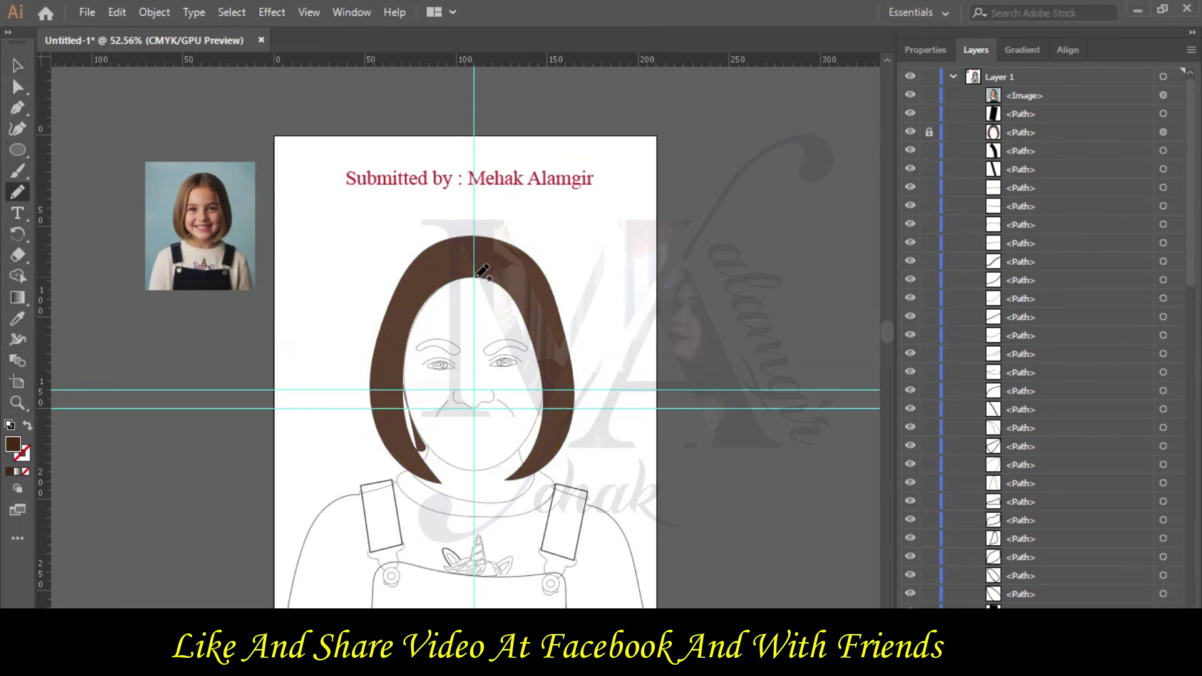
{"action": "left_click_drag", "start_coordinate": [475, 276], "coordinate": [524, 299]}
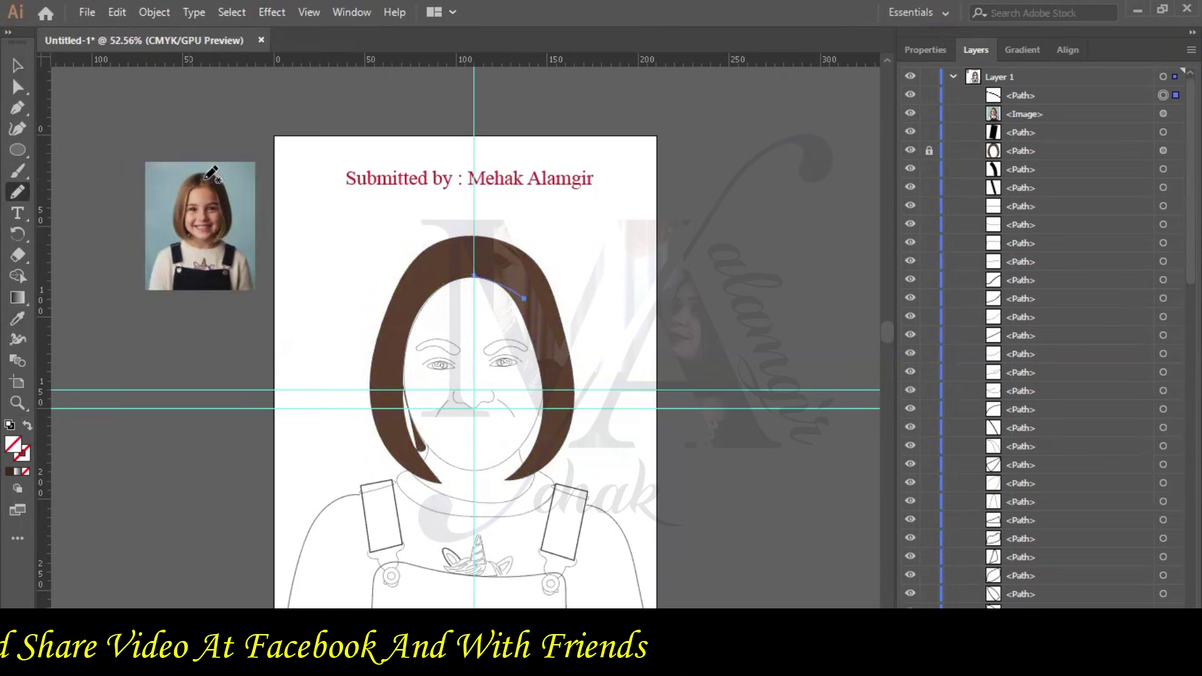
{"action": "key", "text": "ctrl+z"}
{"action": "key", "text": "ctrl+1"}
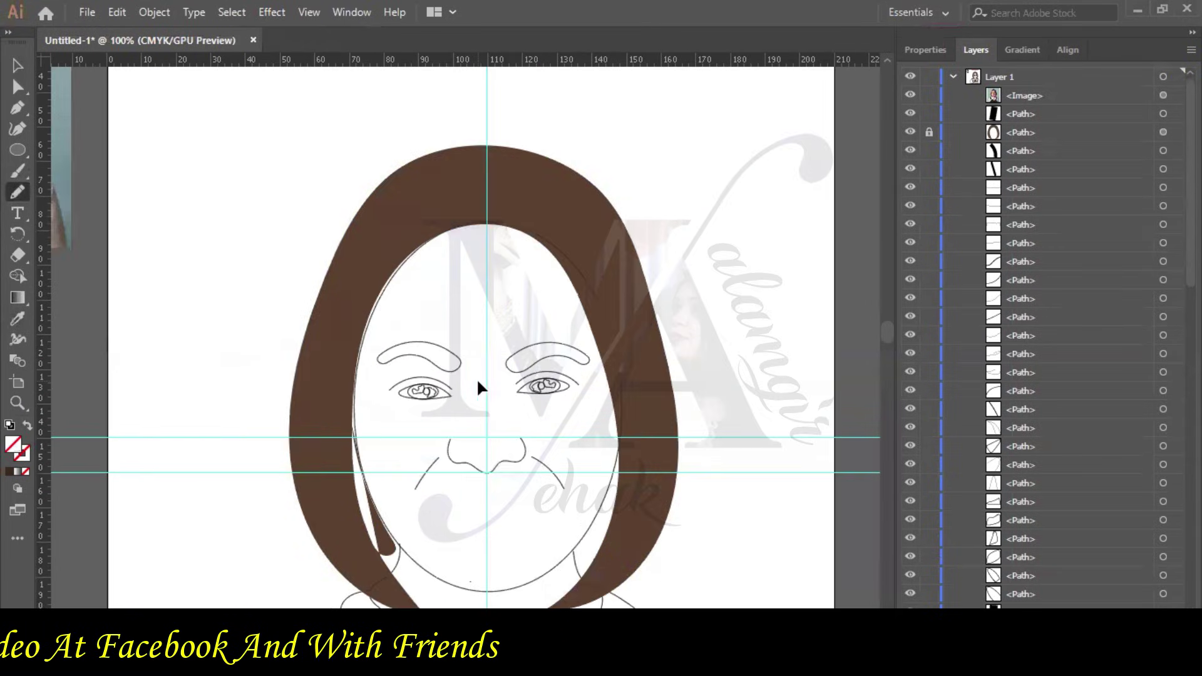
{"action": "scroll", "coordinate": [484, 376], "scroll_direction": "down", "scroll_amount": 5}
{"action": "scroll", "coordinate": [492, 209], "scroll_direction": "up", "scroll_amount": 1}
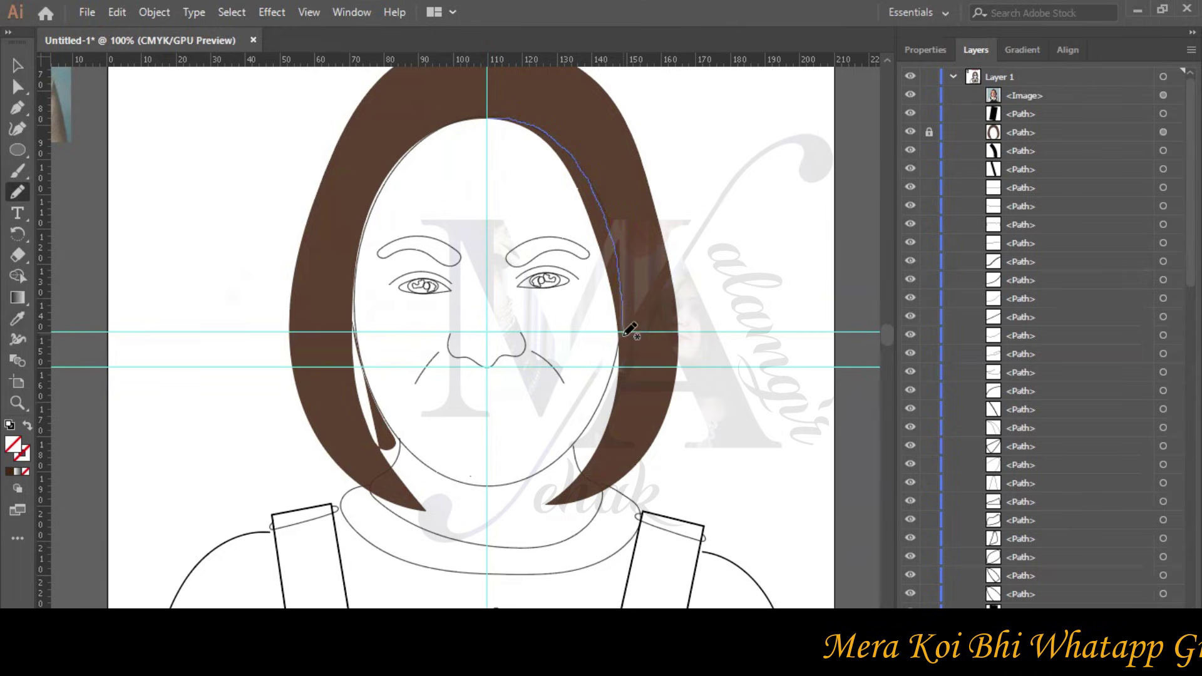
{"action": "left_click_drag", "start_coordinate": [622, 410], "coordinate": [587, 468]}
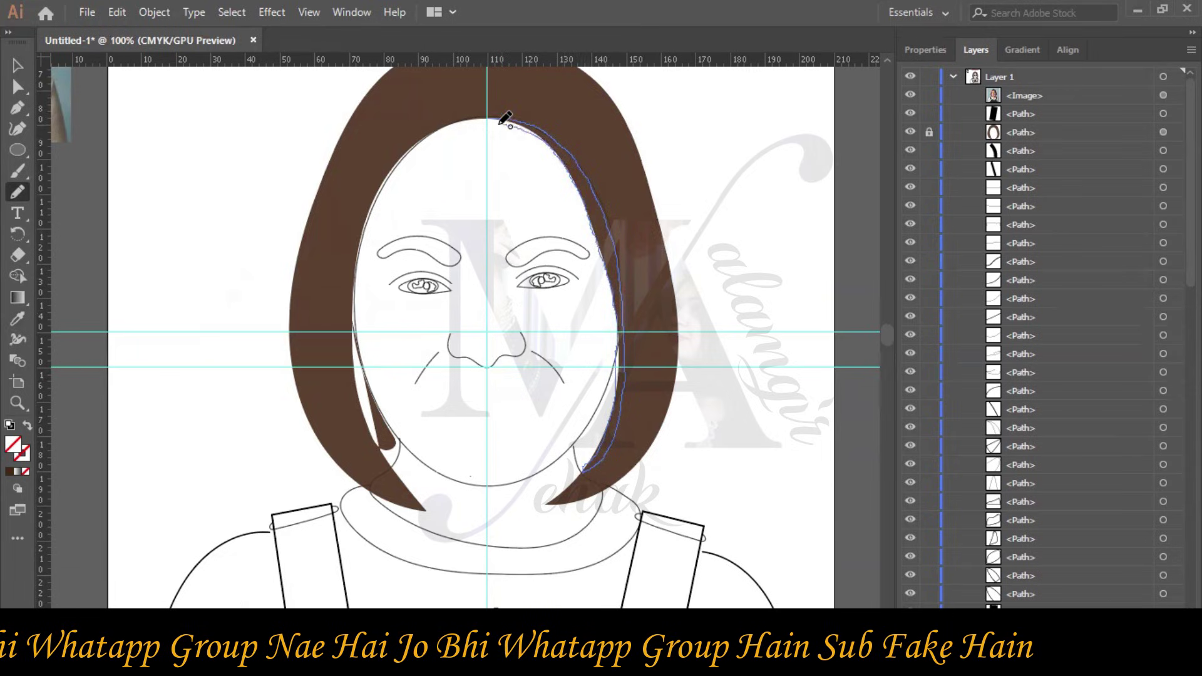
{"action": "left_click_drag", "start_coordinate": [491, 117], "coordinate": [500, 115]}
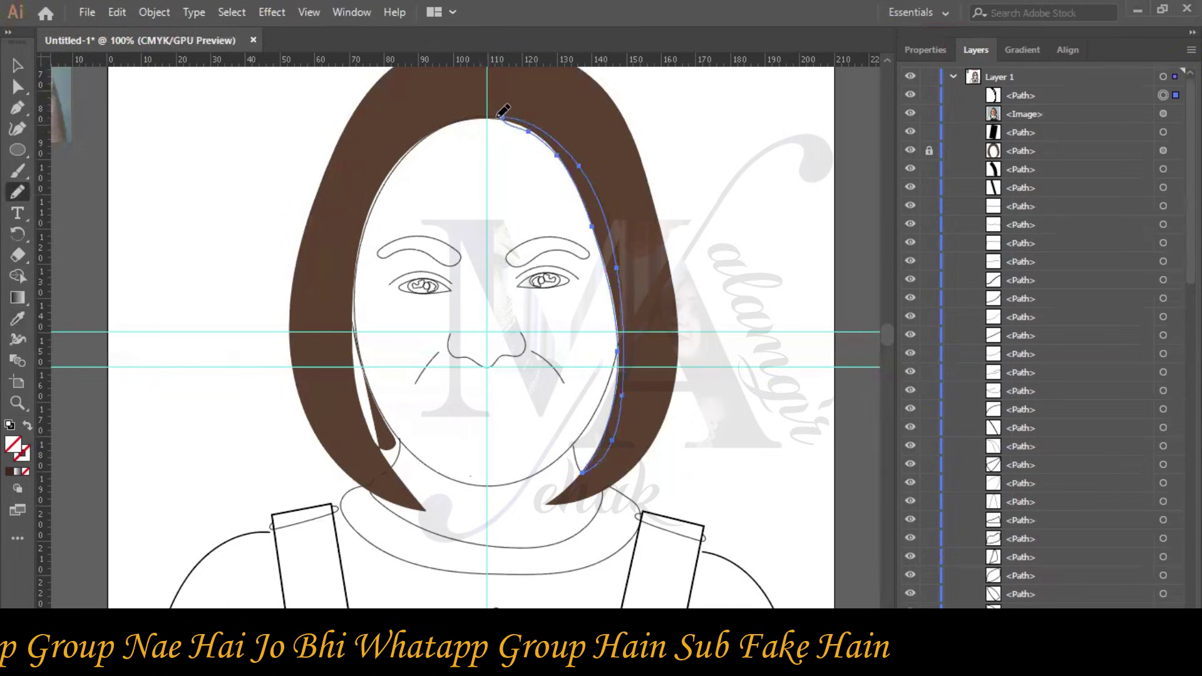
Fill the inner hair strand with a light tan sampled from the hair tips in the small reference photo, and deselect it.
{"action": "scroll", "coordinate": [164, 325], "scroll_direction": "up", "scroll_amount": 3}
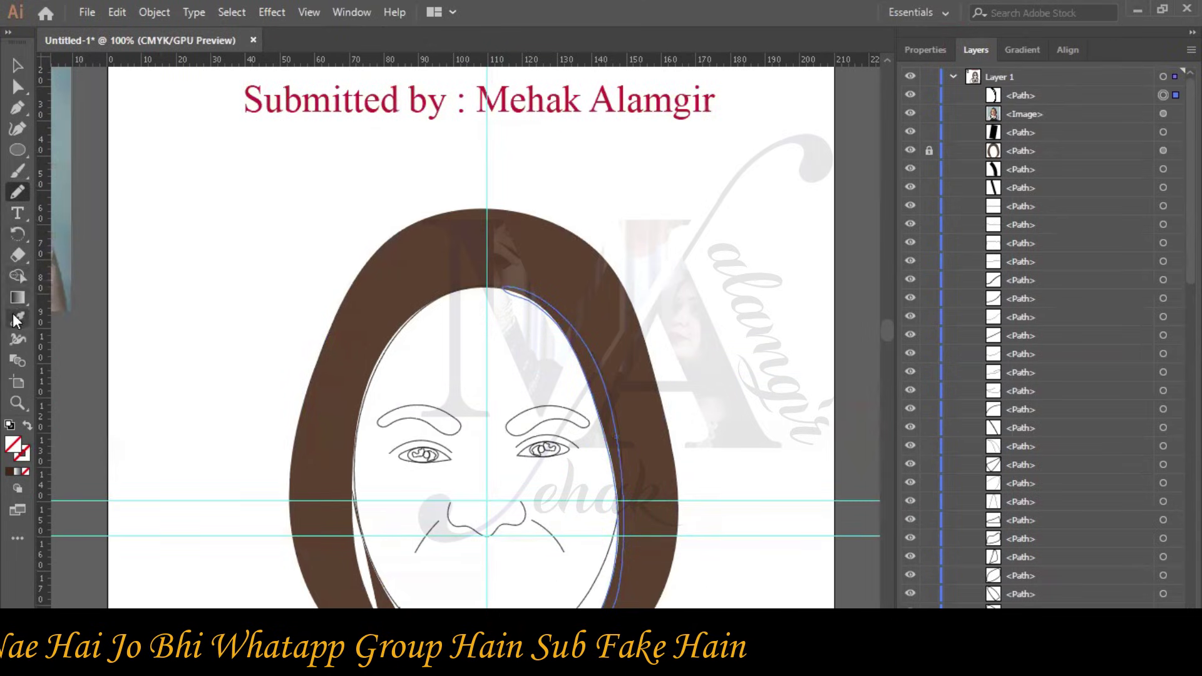
{"action": "scroll", "coordinate": [143, 191], "scroll_direction": "left", "scroll_amount": 4}
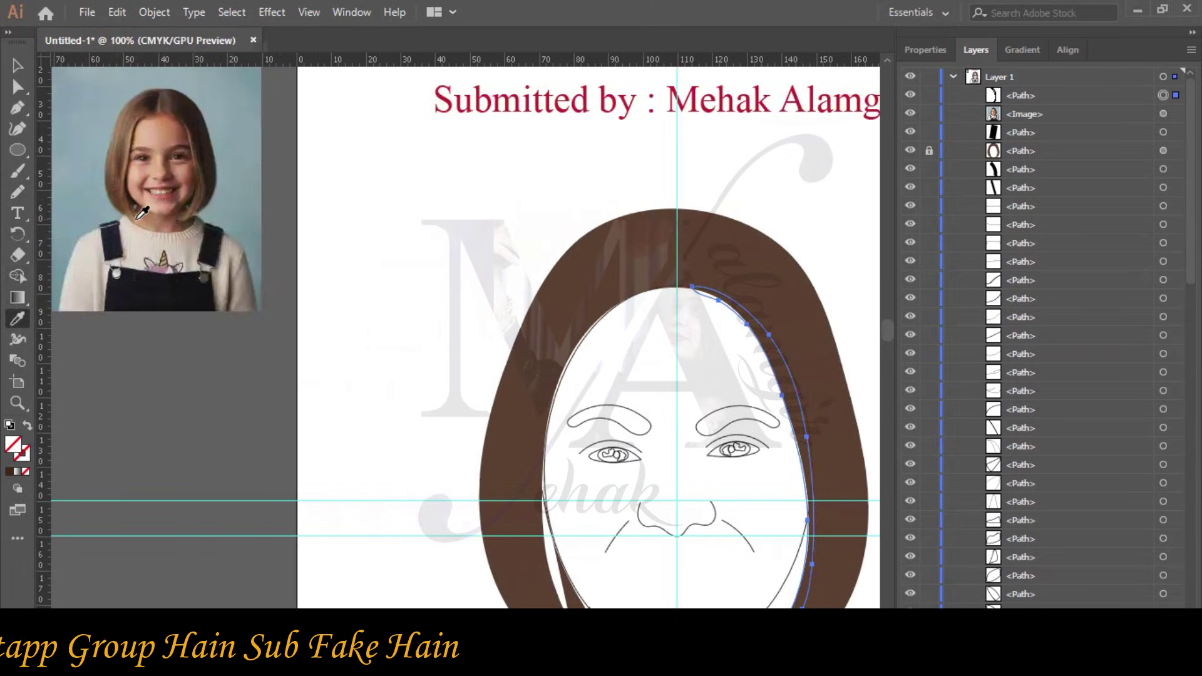
{"action": "left_click", "coordinate": [141, 215]}
{"action": "scroll", "coordinate": [770, 318], "scroll_direction": "down", "scroll_amount": 3}
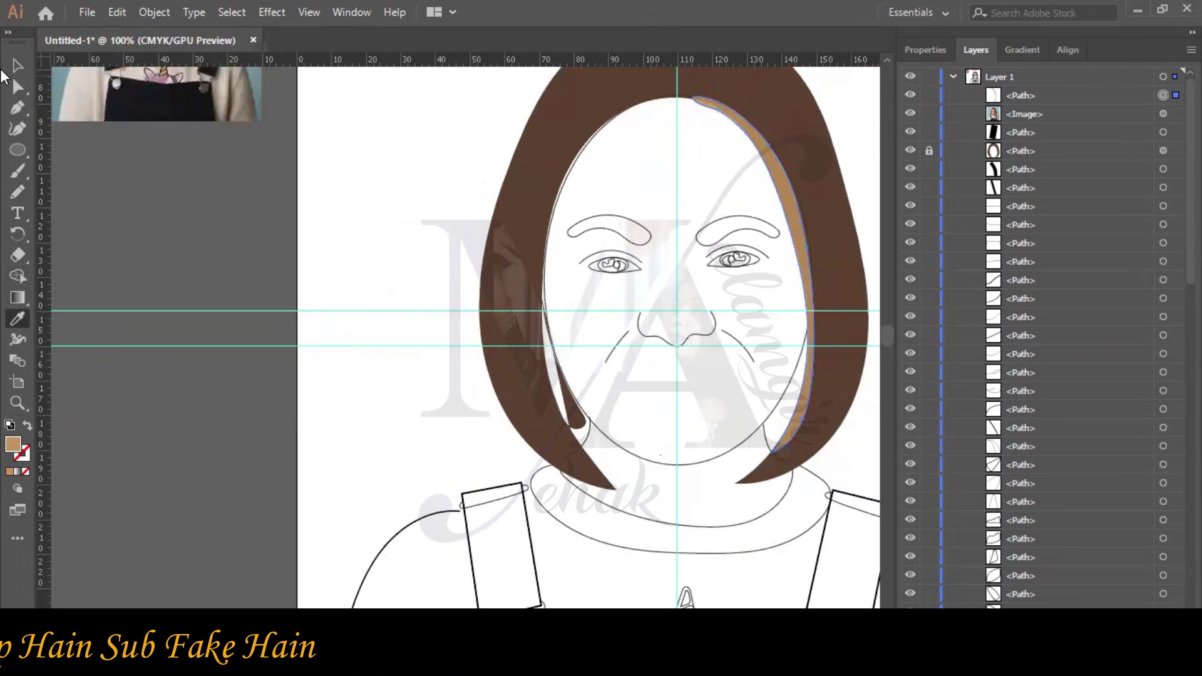
{"action": "left_click", "coordinate": [15, 67]}
{"action": "left_click", "coordinate": [675, 347]}
Stretch the tan strand sideways until its upper end reaches the vertical centre guide at the top of the forehead.
{"action": "scroll", "coordinate": [704, 275], "scroll_direction": "up", "scroll_amount": 1}
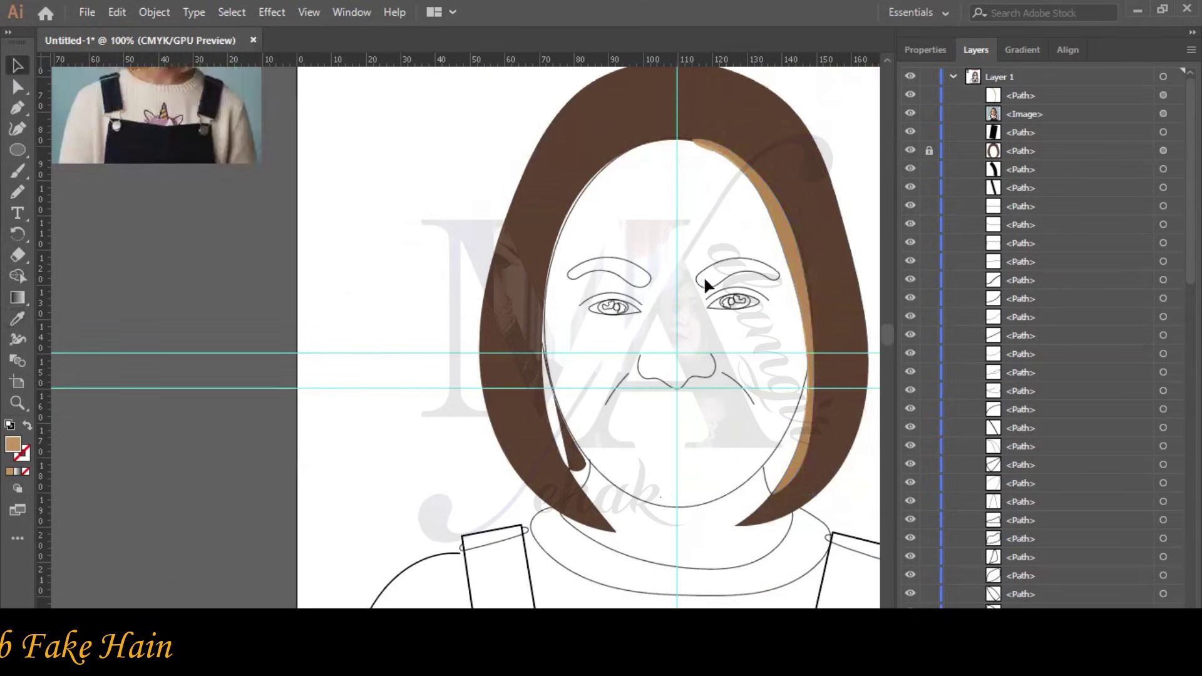
{"action": "left_click", "coordinate": [694, 151]}
{"action": "left_click_drag", "start_coordinate": [693, 316], "coordinate": [677, 316]}
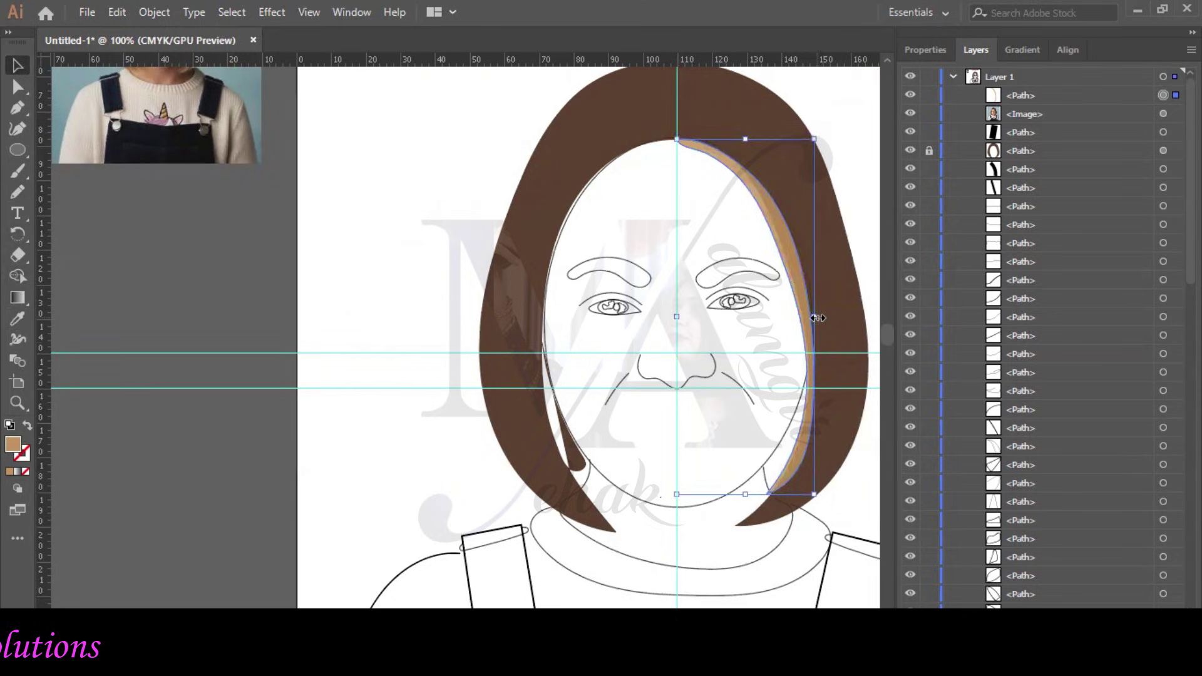
{"action": "left_click_drag", "start_coordinate": [816, 317], "coordinate": [821, 318]}
{"action": "left_click_drag", "start_coordinate": [675, 316], "coordinate": [672, 316]}
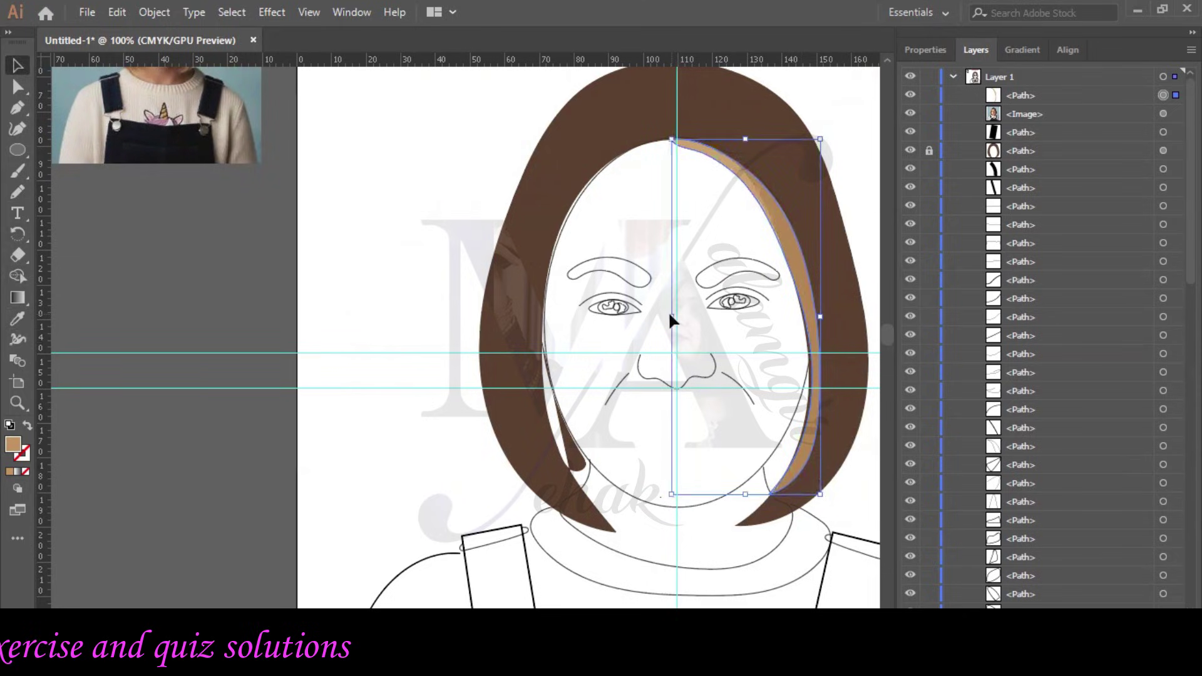
{"action": "left_click_drag", "start_coordinate": [820, 318], "coordinate": [815, 318]}
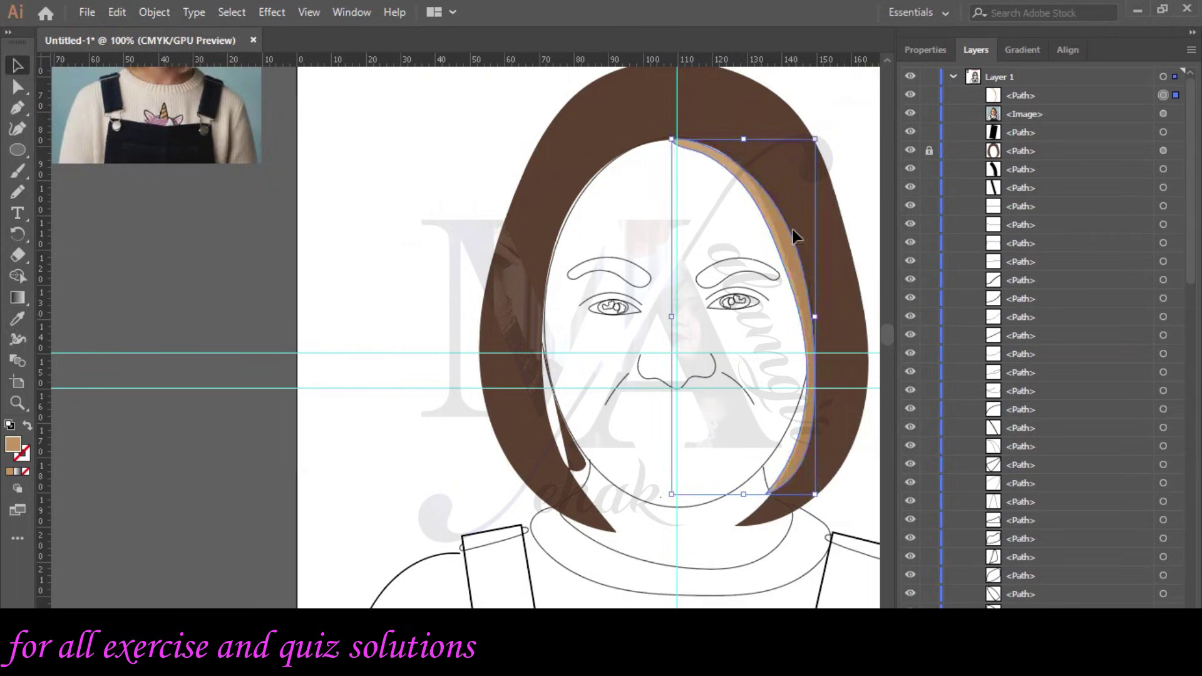
{"action": "left_click", "coordinate": [806, 125]}
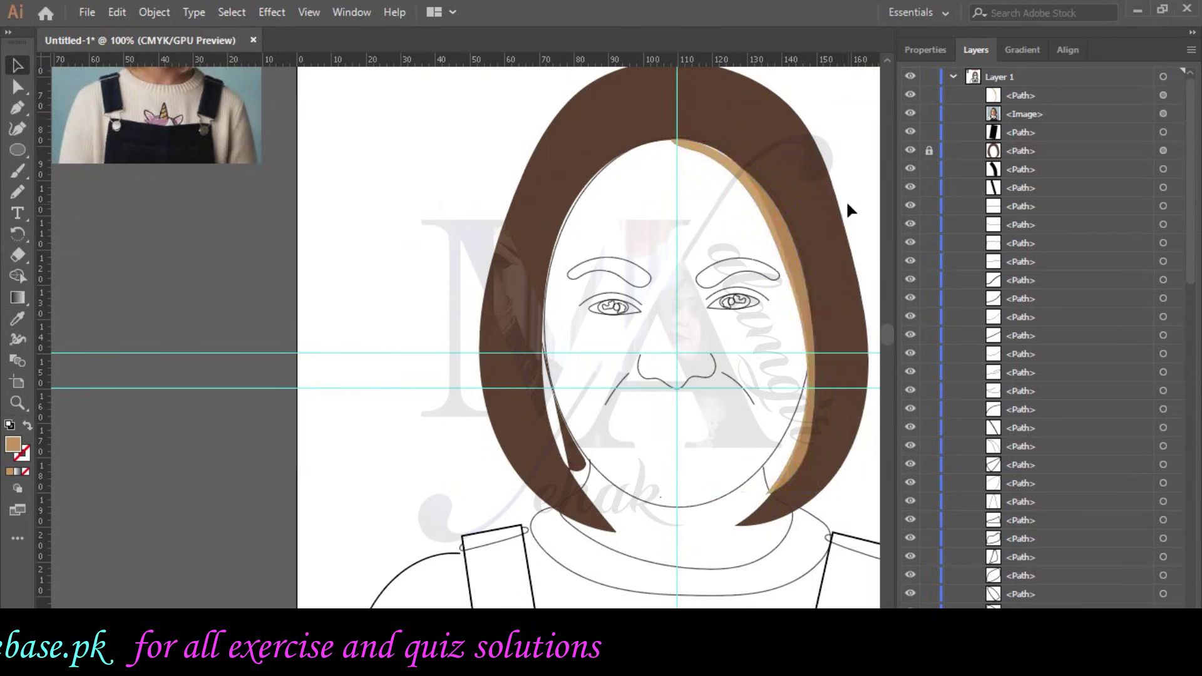
Duplicate the tan strand, reflect the copy, and place it along the hair's opposite inner edge, on the image's left side.
{"action": "left_click", "coordinate": [752, 187]}
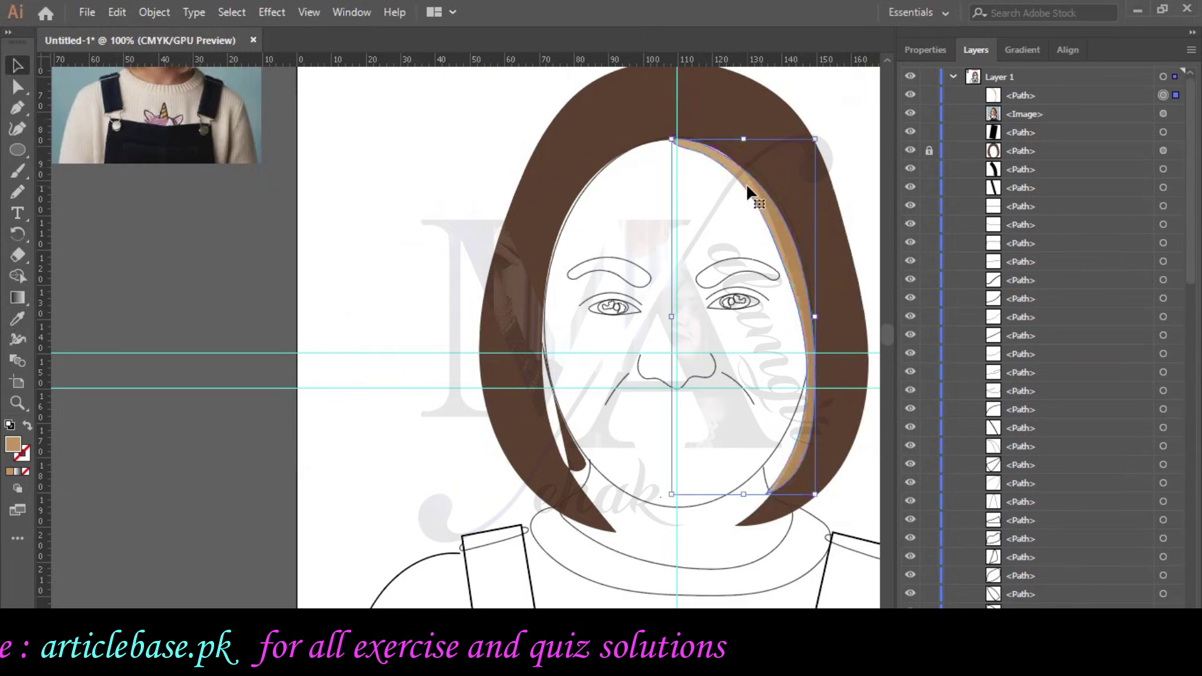
{"action": "key", "text": "ctrl+c"}
{"action": "key", "text": "ctrl+v"}
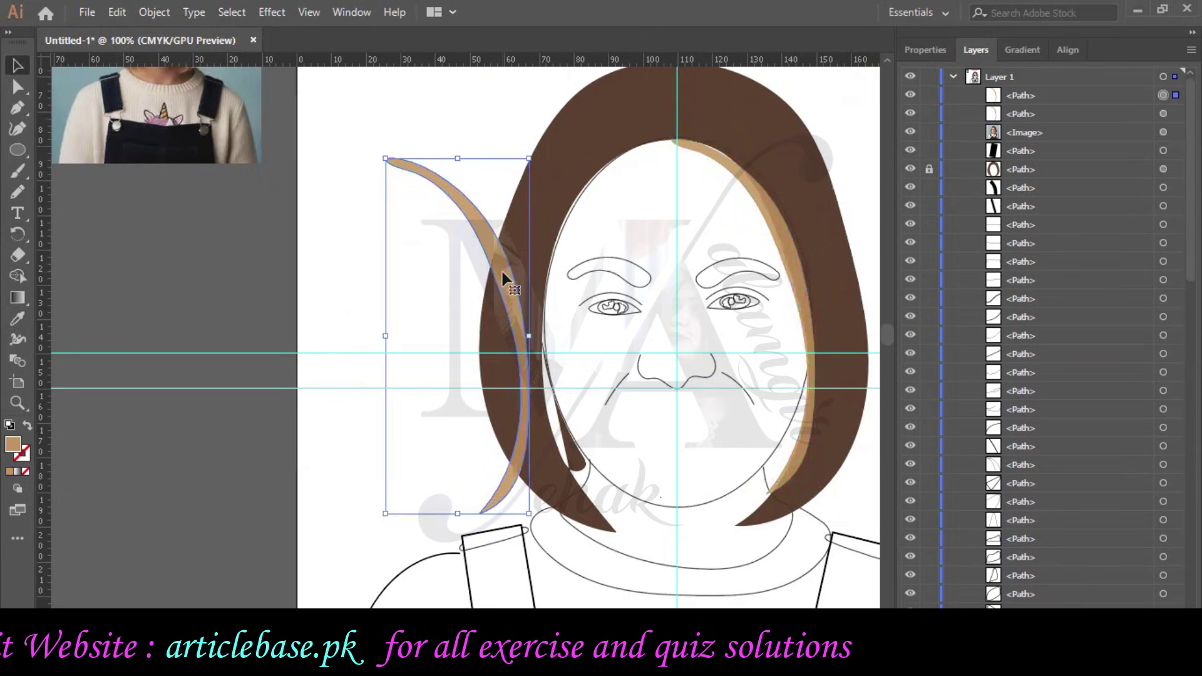
{"action": "right_click", "coordinate": [502, 272]}
{"action": "mouse_move", "coordinate": [581, 524]}
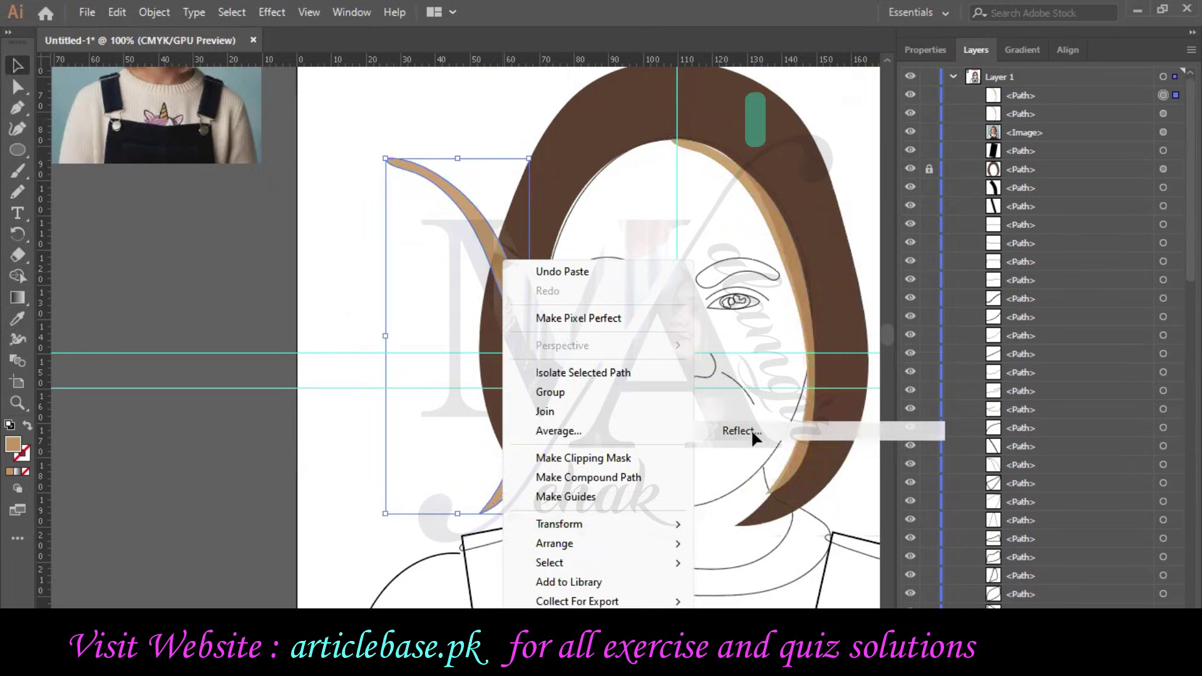
{"action": "left_click", "coordinate": [751, 430]}
{"action": "key", "text": "Return"}
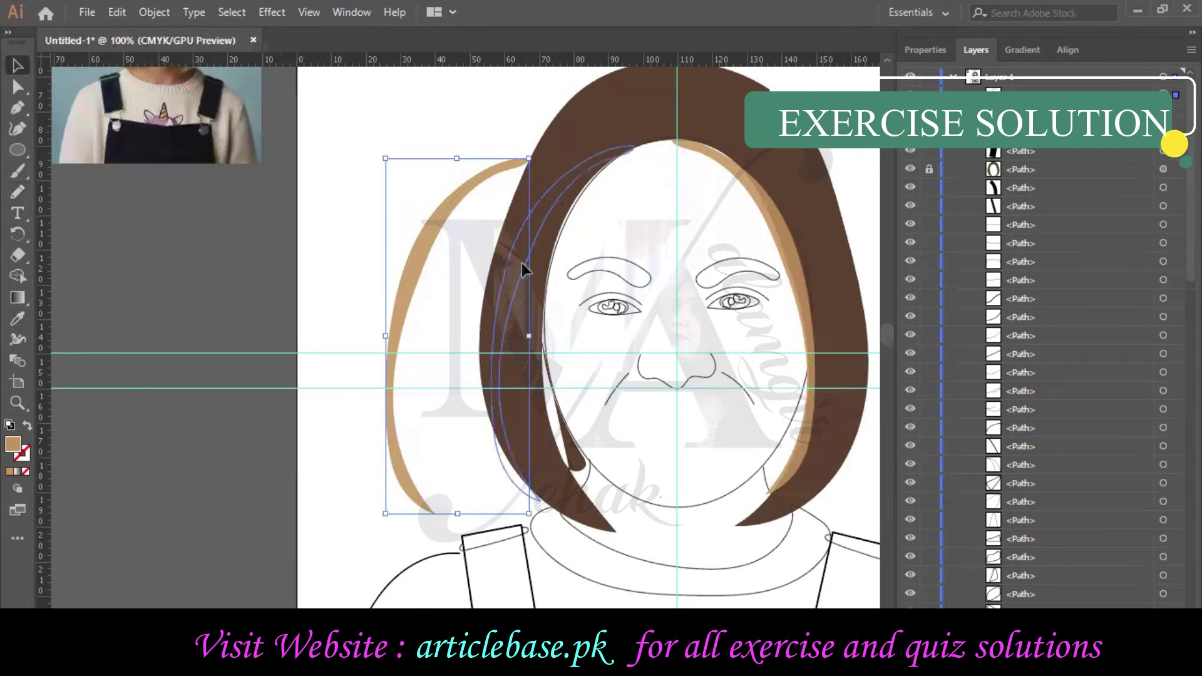
{"action": "left_click_drag", "start_coordinate": [411, 302], "coordinate": [554, 280]}
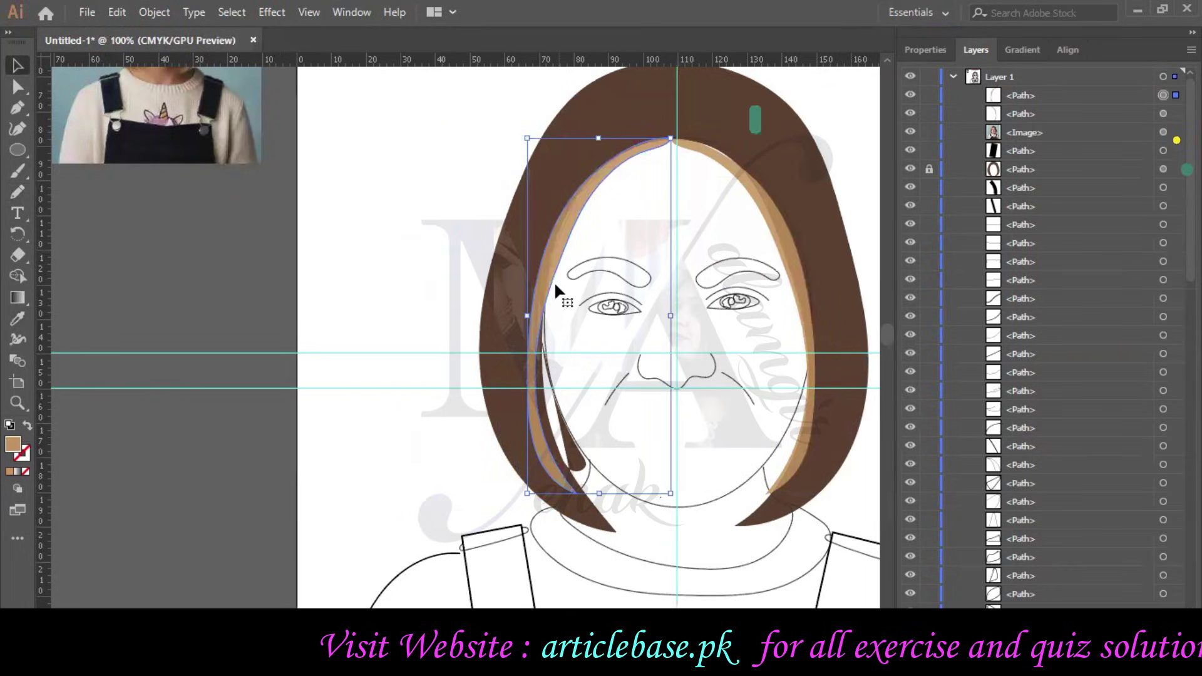
Shrink and reshape the mirrored strand to follow the hairline, and nudge both strands so their upper ends meet above the forehead.
{"action": "left_click_drag", "start_coordinate": [529, 493], "coordinate": [551, 477]}
{"action": "left_click_drag", "start_coordinate": [552, 311], "coordinate": [533, 310]}
{"action": "left_click_drag", "start_coordinate": [629, 155], "coordinate": [629, 152]}
{"action": "left_click", "coordinate": [731, 161]}
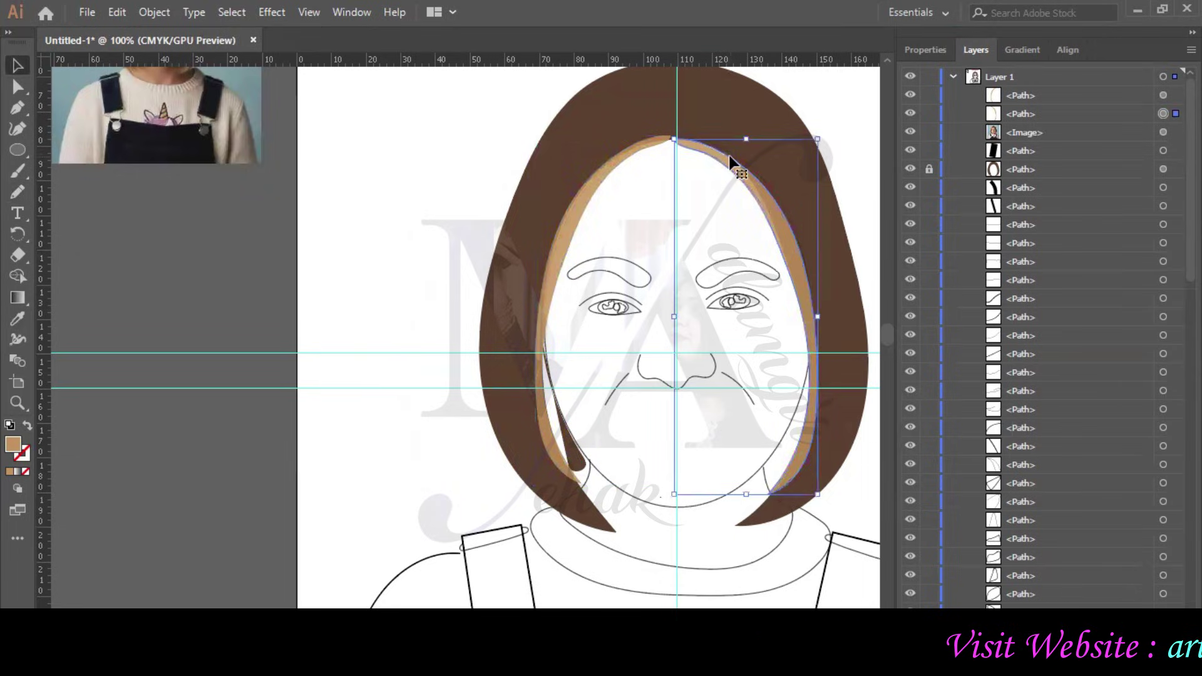
{"action": "left_click_drag", "start_coordinate": [710, 159], "coordinate": [708, 157]}
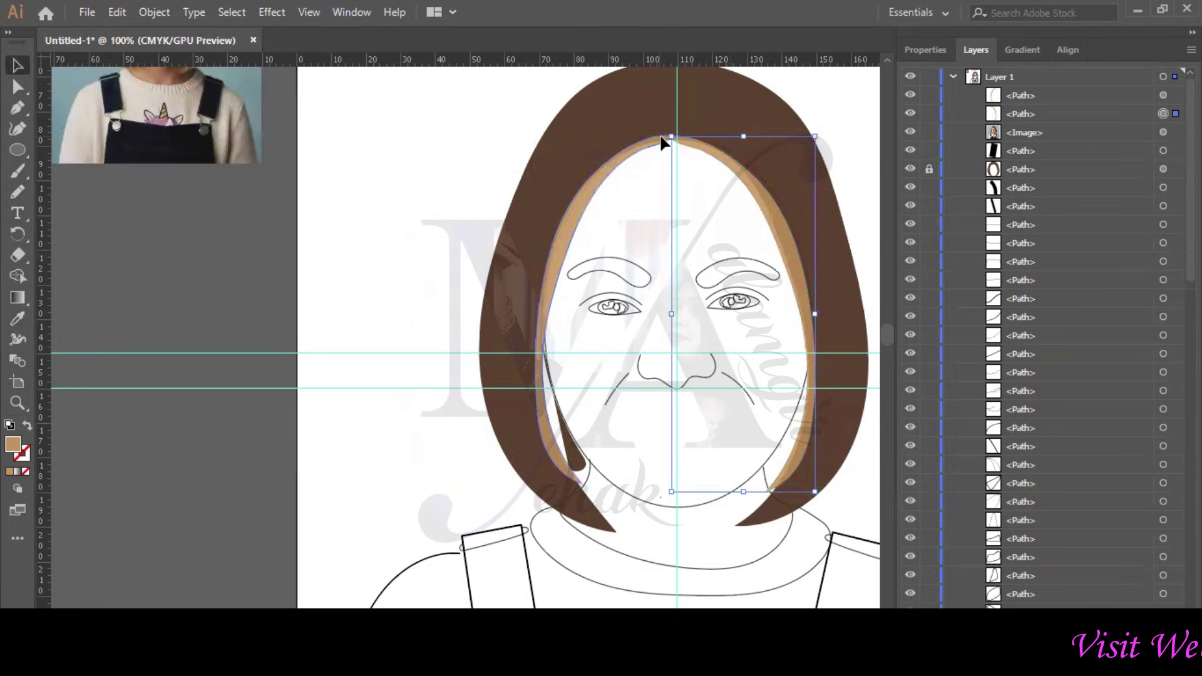
{"action": "left_click", "coordinate": [455, 287]}
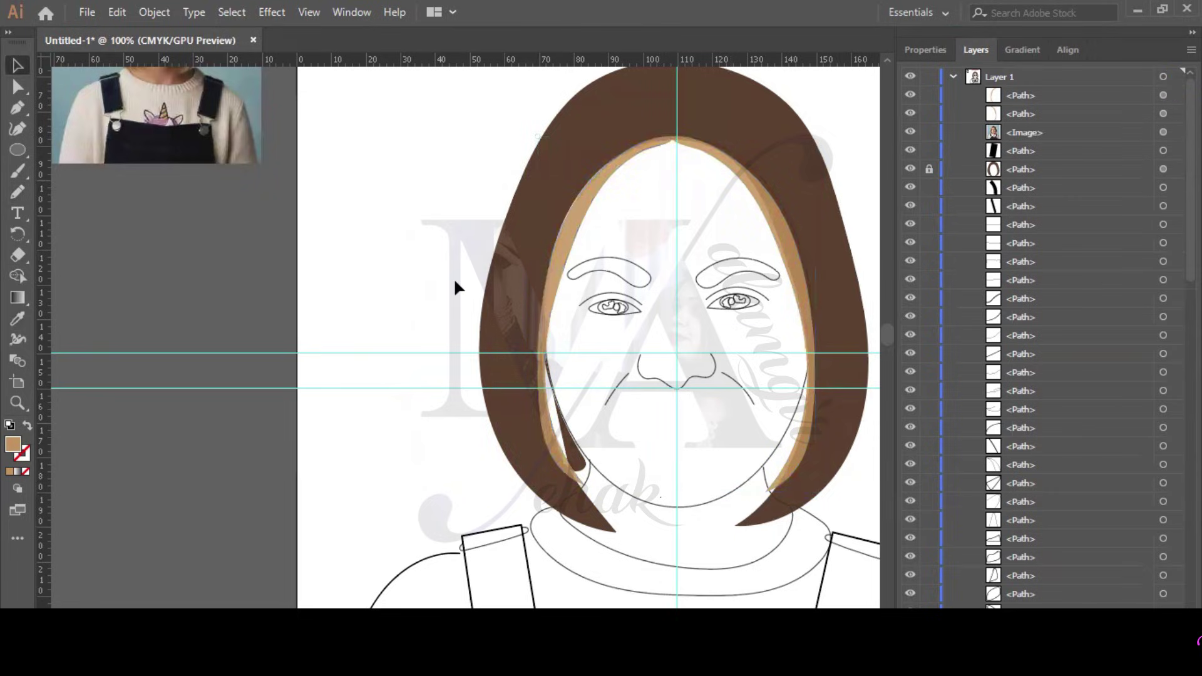
Move the small reference photo down beside the face and shoulder, overlapping the artboard's left edge.
{"action": "scroll", "coordinate": [434, 359], "scroll_direction": "up", "scroll_amount": 3}
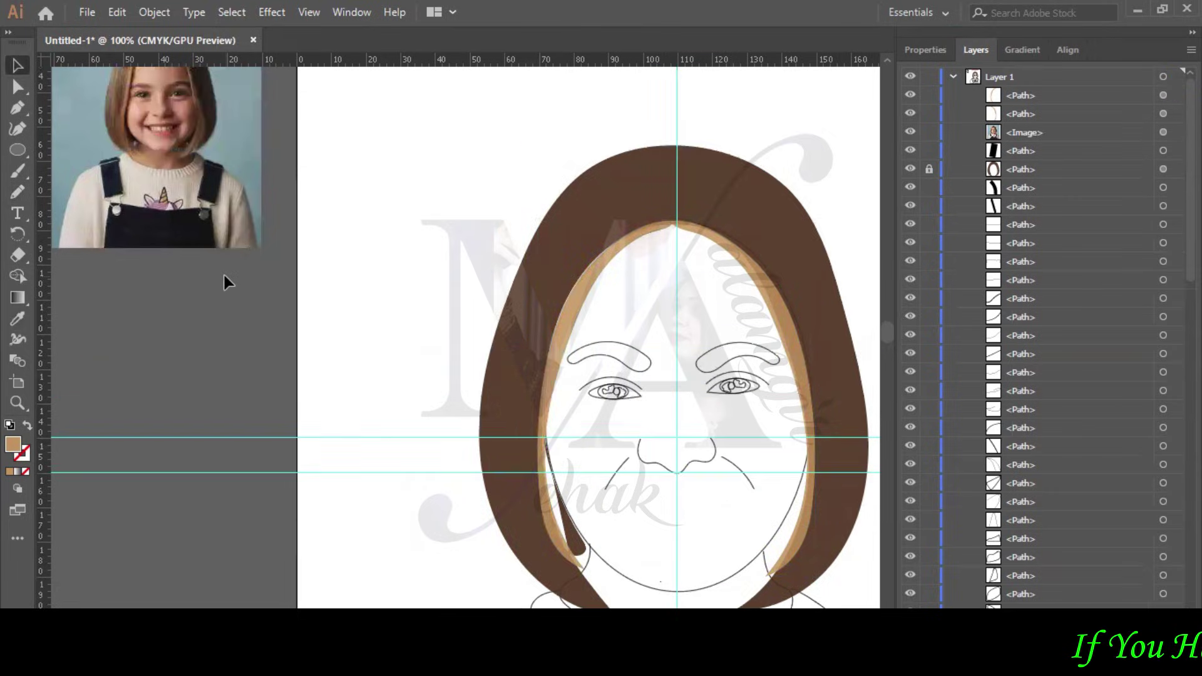
{"action": "scroll", "coordinate": [223, 272], "scroll_direction": "down", "scroll_amount": 3}
{"action": "left_click_drag", "start_coordinate": [224, 139], "coordinate": [277, 550]}
{"action": "scroll", "coordinate": [393, 456], "scroll_direction": "down", "scroll_amount": 7}
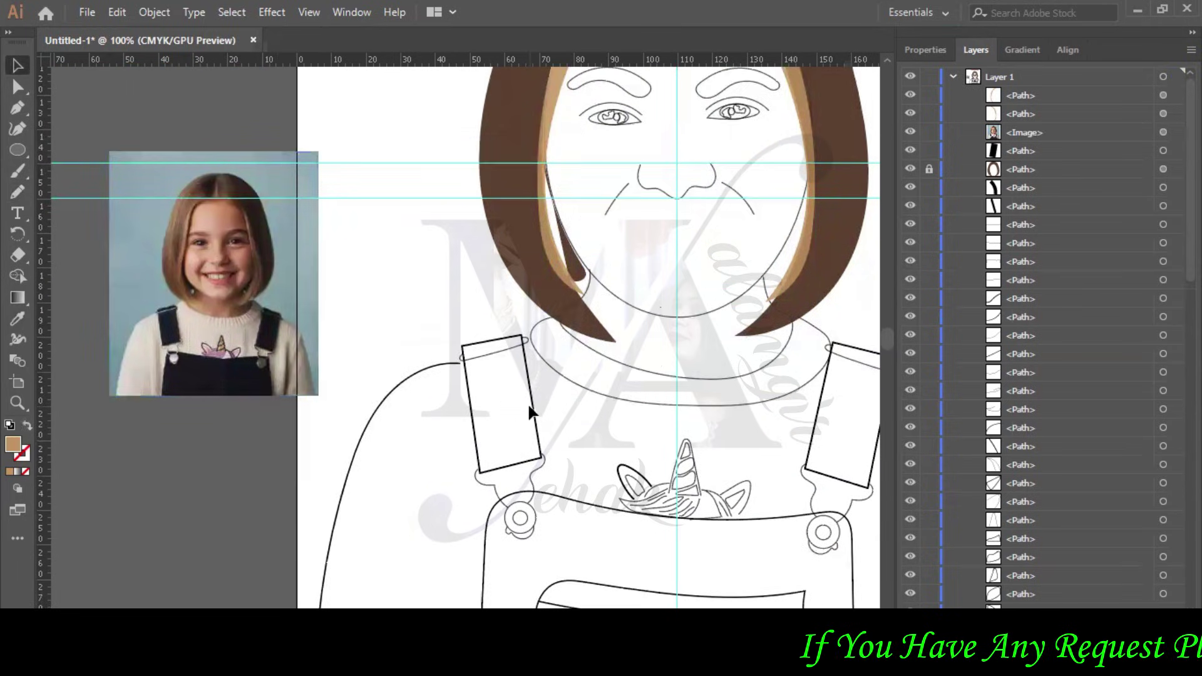
Fill the overall strap on the image's right side with the dark navy sampled from the strap in the reference photo.
{"action": "scroll", "coordinate": [1041, 325], "scroll_direction": "down", "scroll_amount": 4}
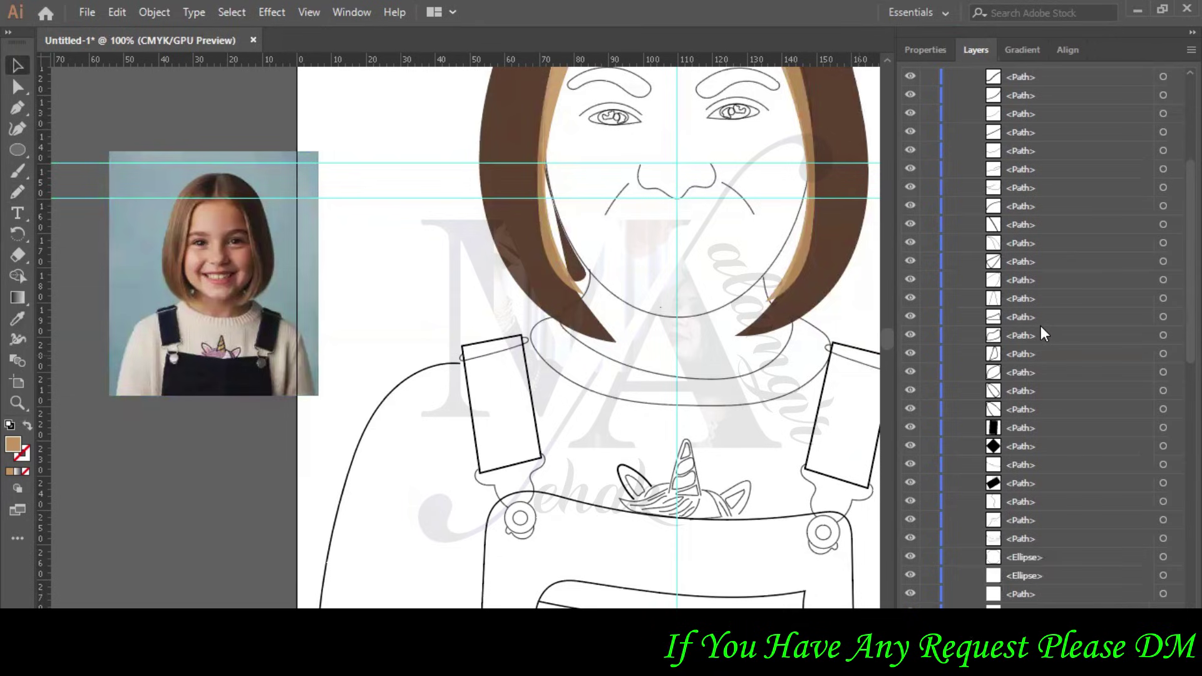
{"action": "scroll", "coordinate": [945, 431], "scroll_direction": "down", "scroll_amount": 5}
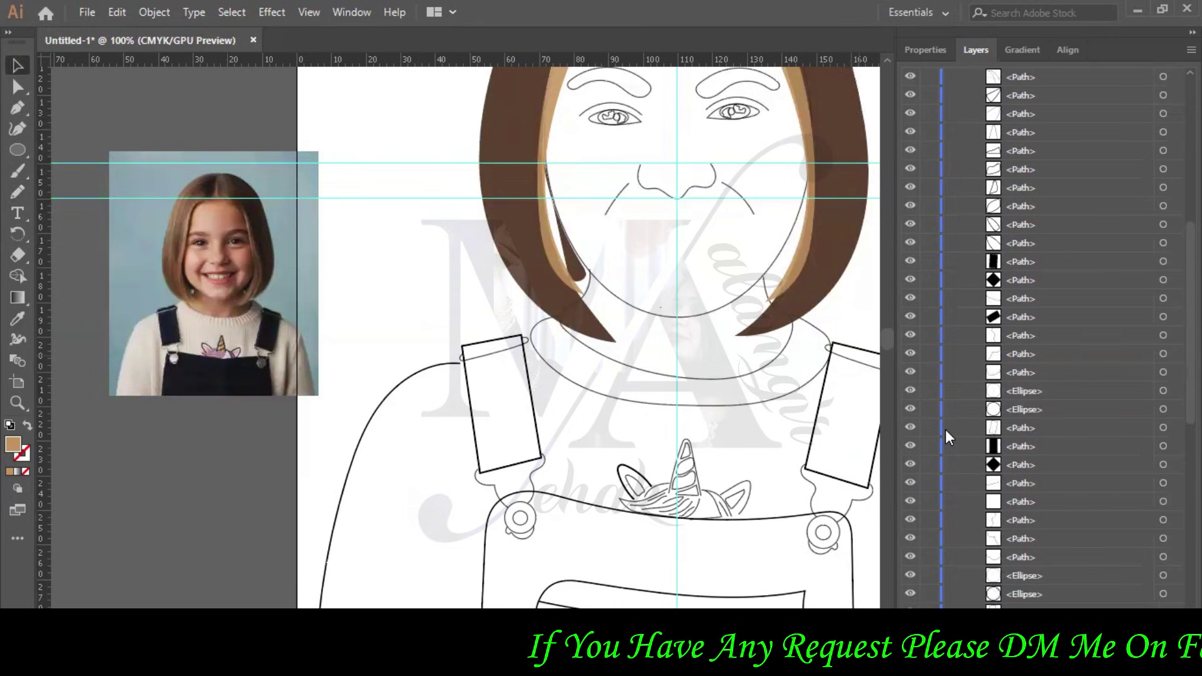
{"action": "left_click", "coordinate": [814, 436]}
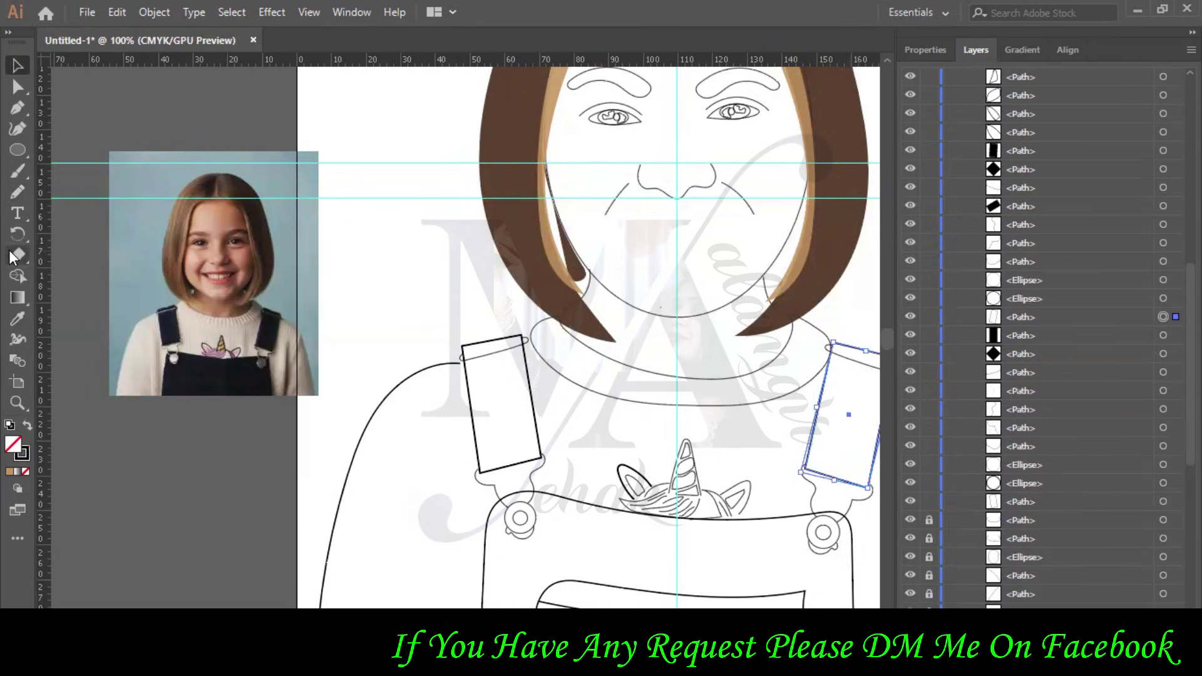
{"action": "left_click", "coordinate": [18, 319]}
{"action": "left_click", "coordinate": [269, 337]}
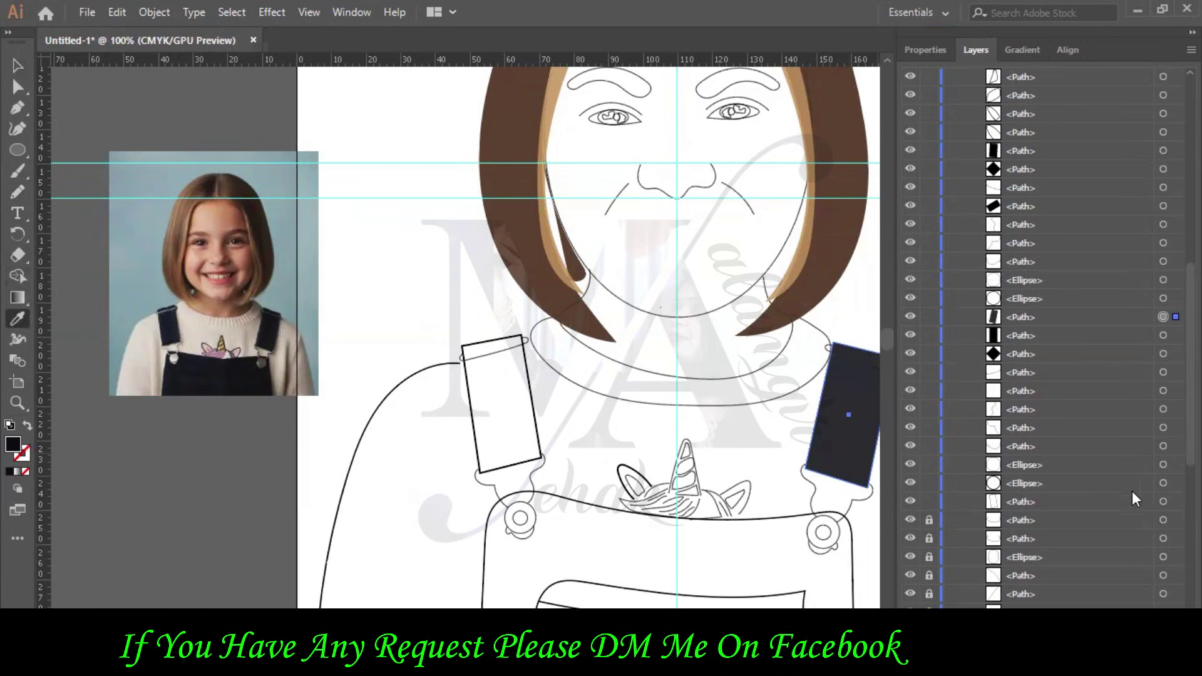
Colour the left overall button with reference photo tones: light grey inner circle, near-black outer circle and pale grey lower rim.
{"action": "left_click", "coordinate": [1164, 484]}
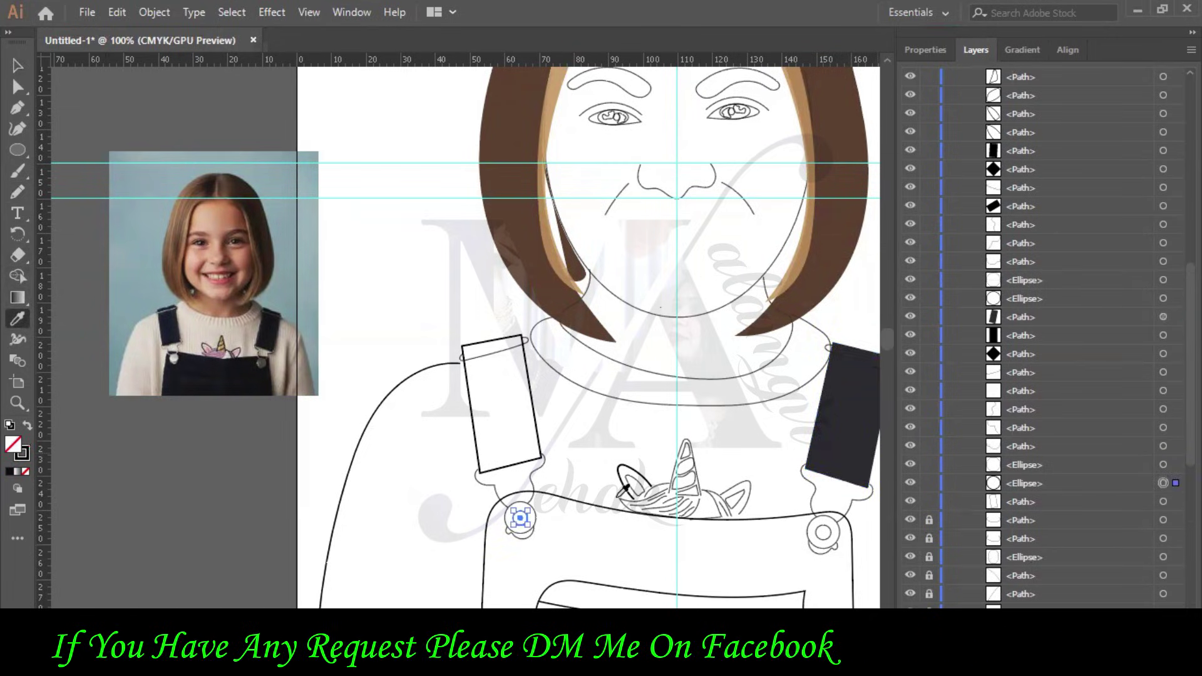
{"action": "left_click", "coordinate": [174, 358]}
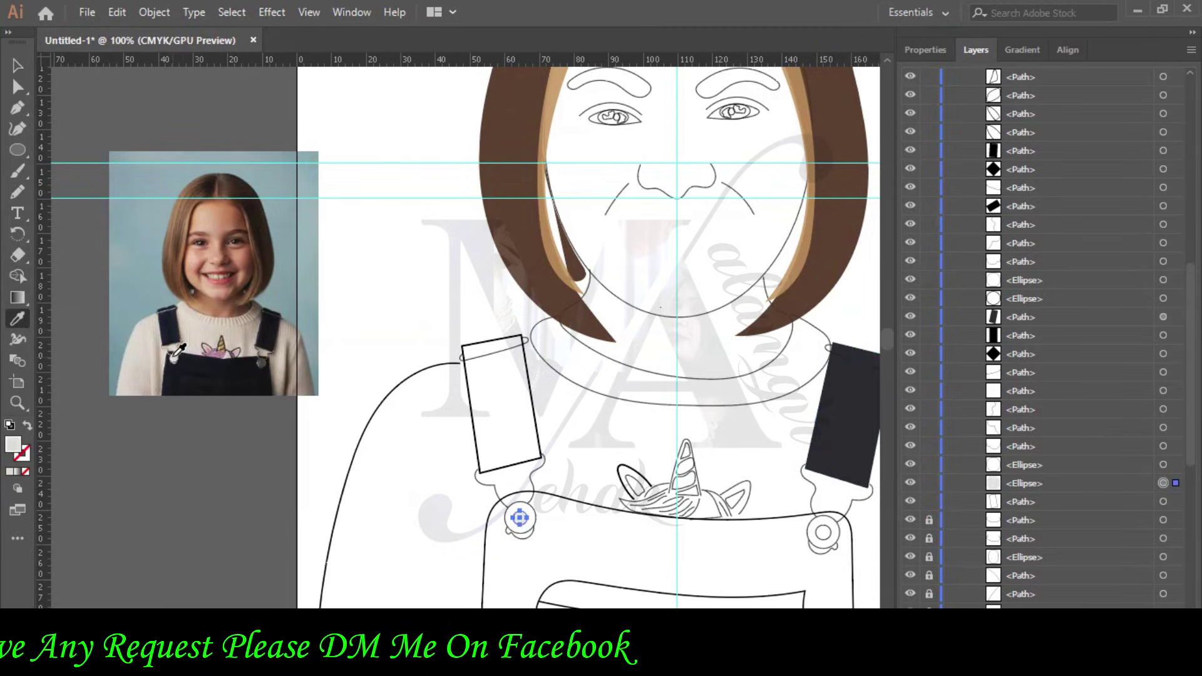
{"action": "left_click", "coordinate": [1163, 465]}
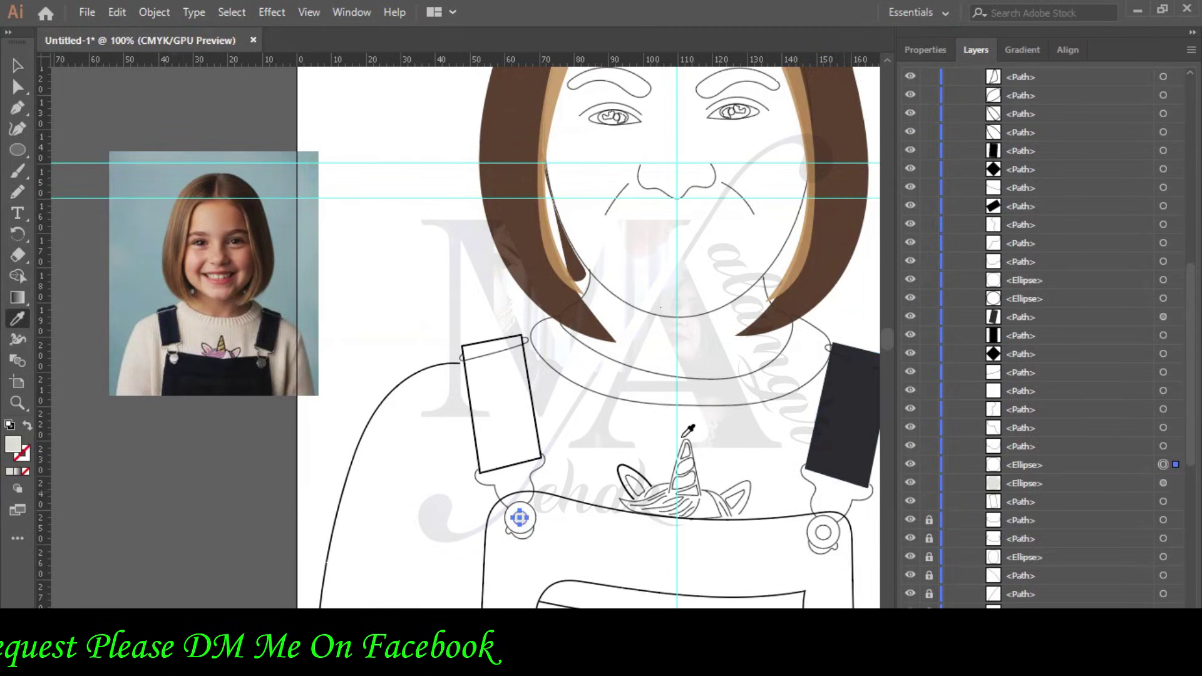
{"action": "left_click", "coordinate": [236, 358]}
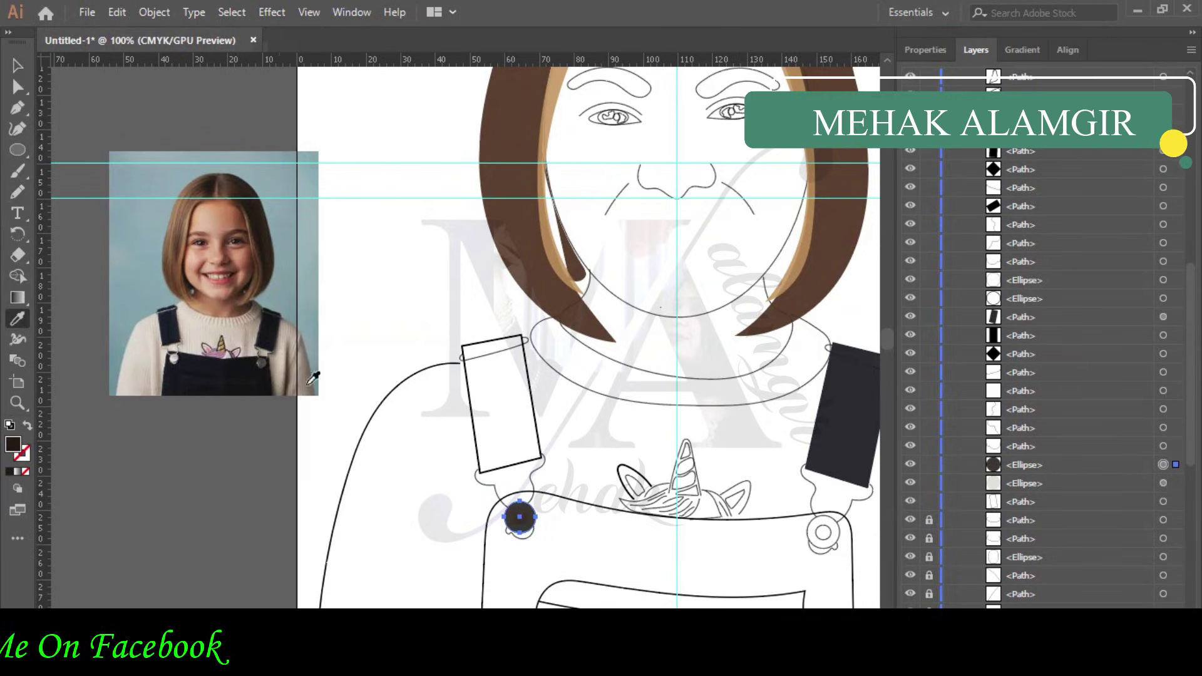
{"action": "left_click", "coordinate": [1165, 446]}
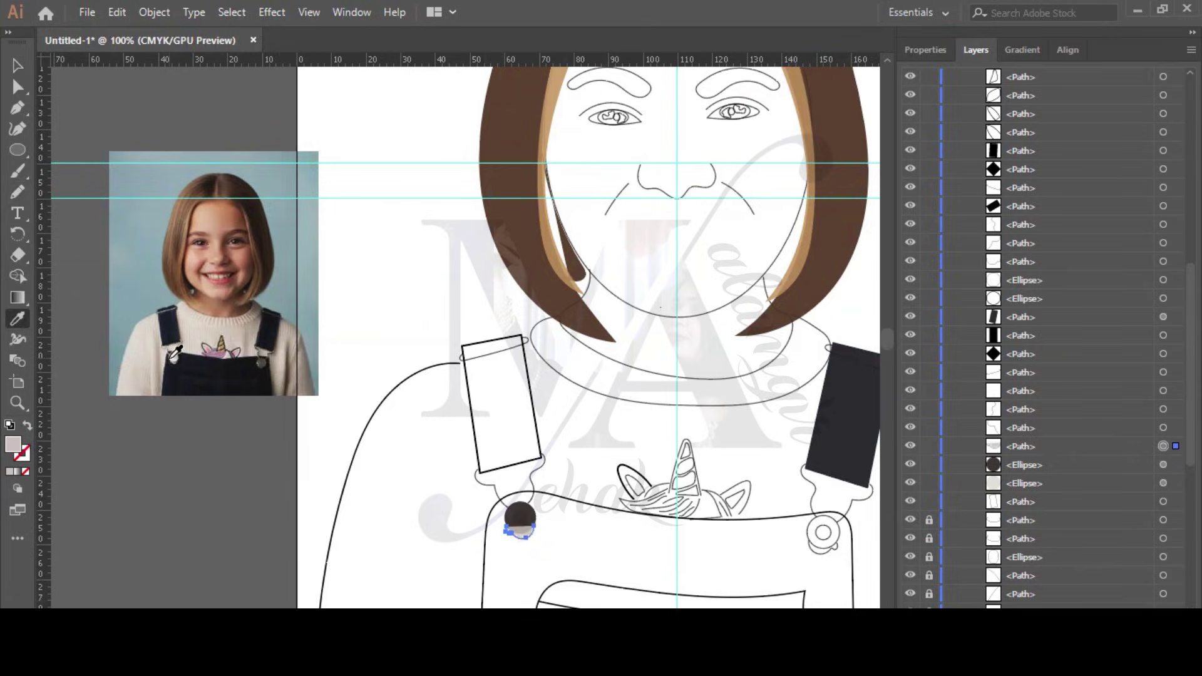
Give the outer buckle wire above the left button a dark grey 3 pt stroke, and deselect it.
{"action": "scroll", "coordinate": [597, 483], "scroll_direction": "down", "scroll_amount": 3}
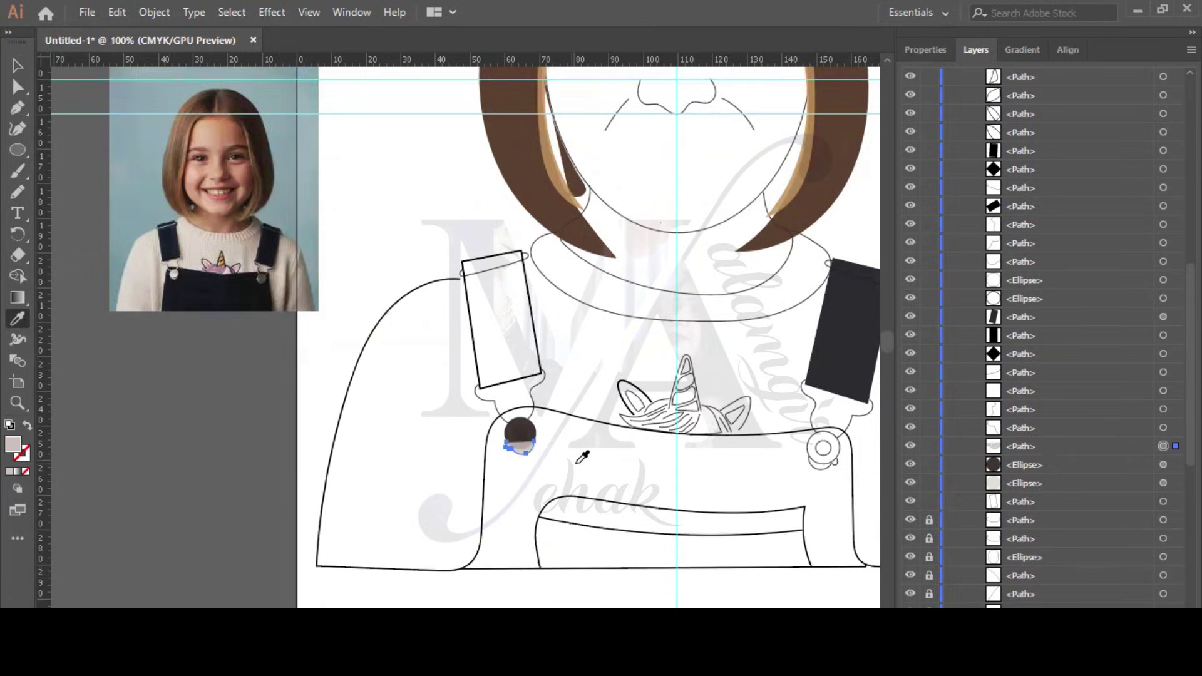
{"action": "left_click", "coordinate": [1164, 428]}
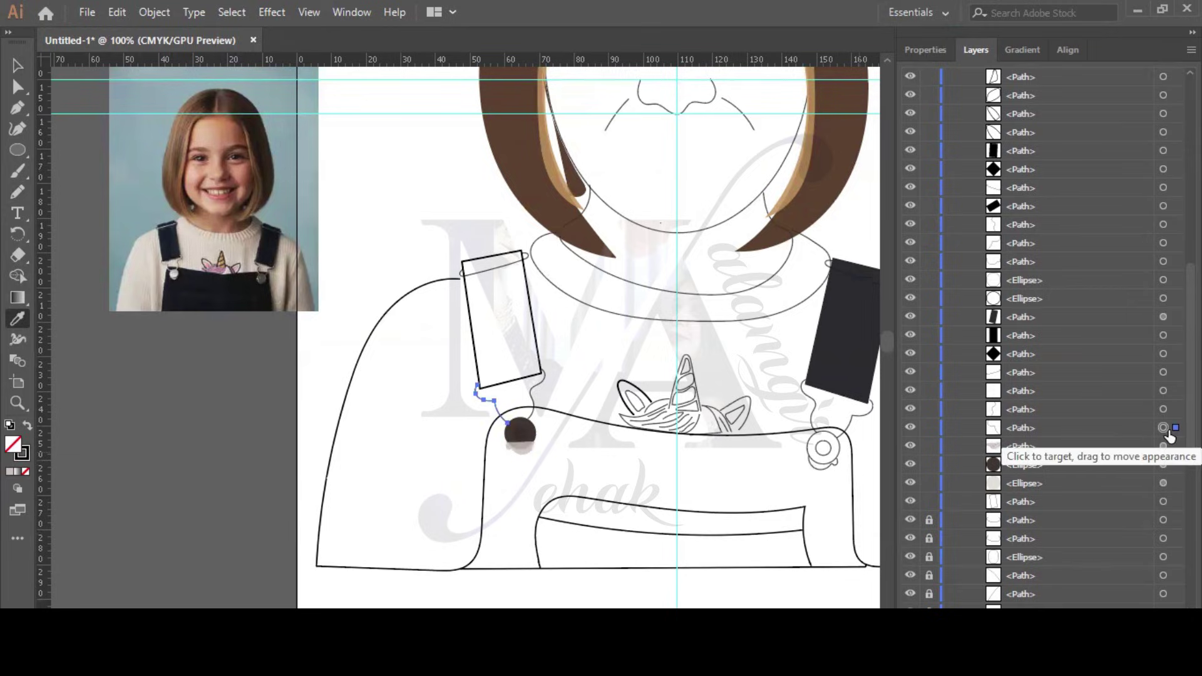
{"action": "left_click", "coordinate": [939, 51]}
{"action": "left_click", "coordinate": [998, 271]}
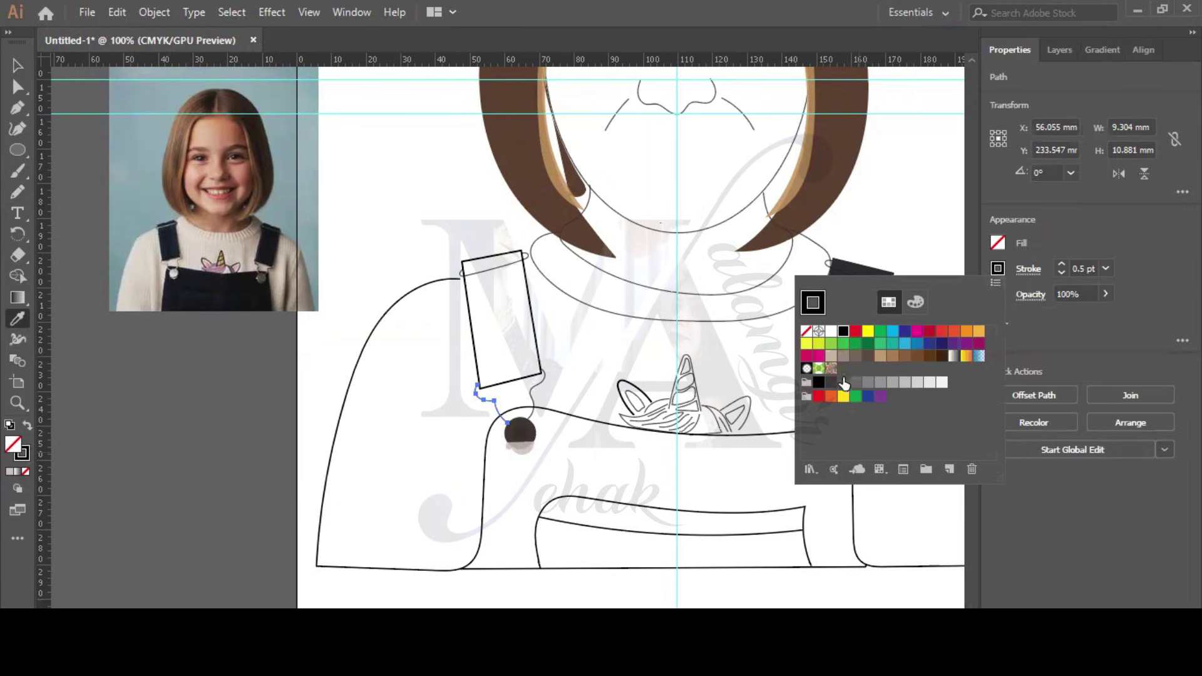
{"action": "key", "text": "Escape"}
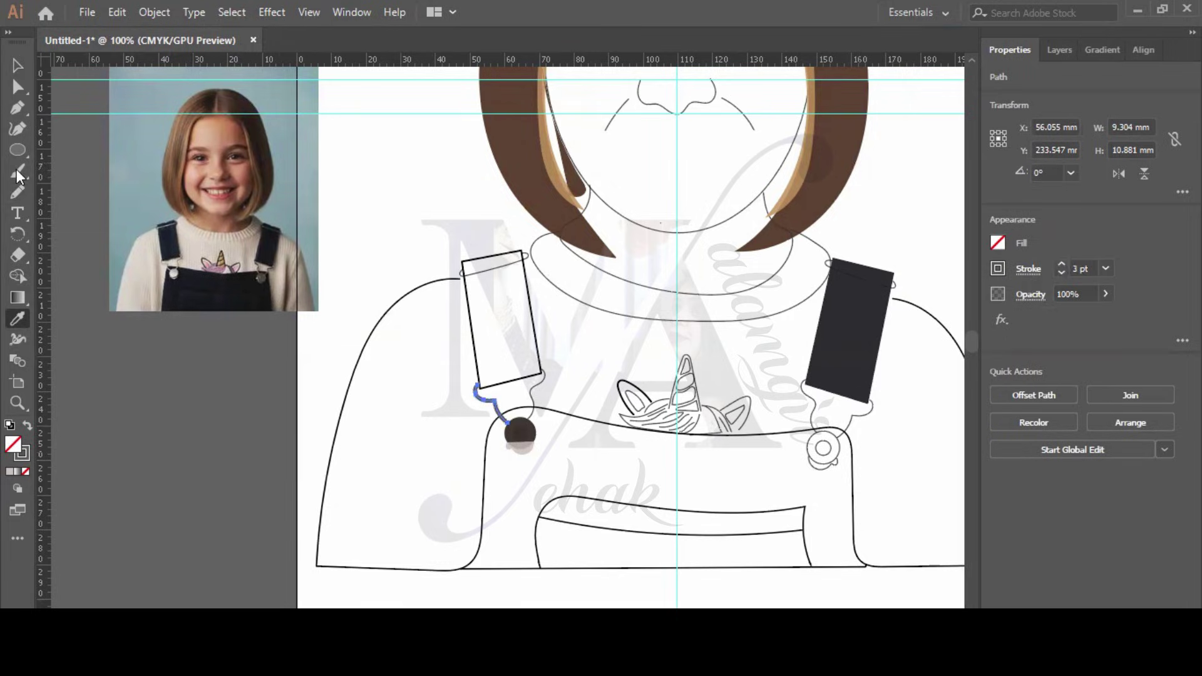
{"action": "left_click", "coordinate": [17, 65]}
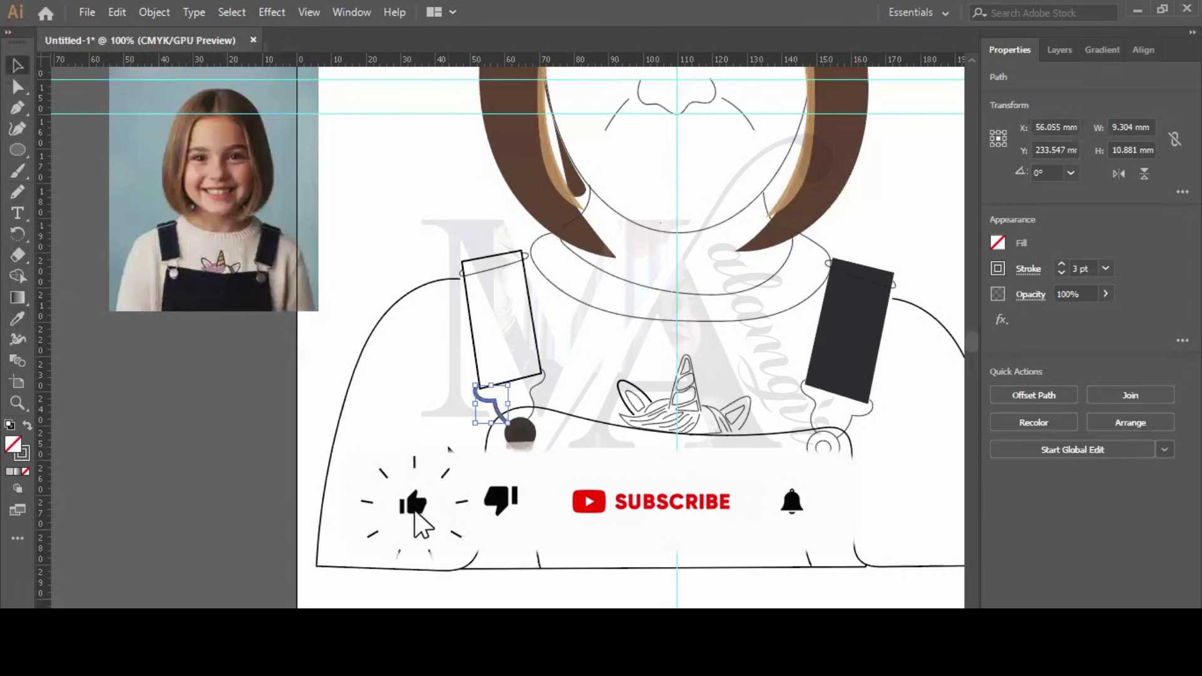
{"action": "left_click", "coordinate": [484, 433]}
Give the inner buckle wire above the left button a dark grey 2 pt stroke.
{"action": "left_click", "coordinate": [537, 393]}
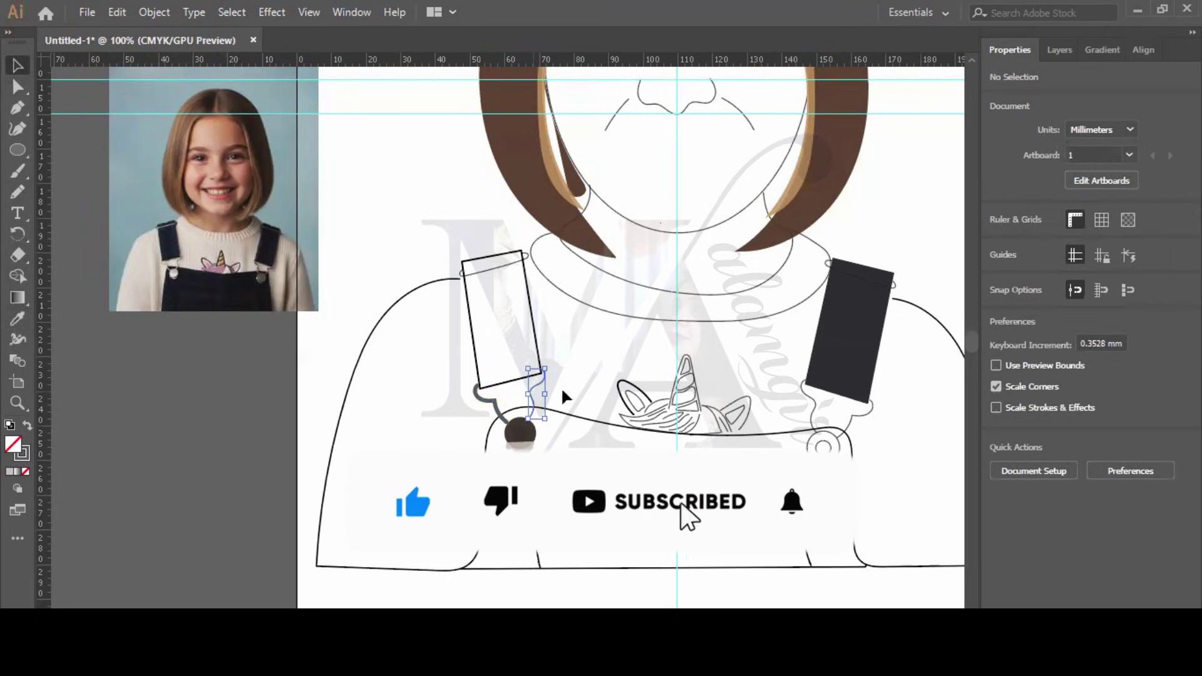
{"action": "left_click", "coordinate": [1061, 264]}
{"action": "left_click", "coordinate": [1061, 264]}
{"action": "left_click", "coordinate": [1061, 264]}
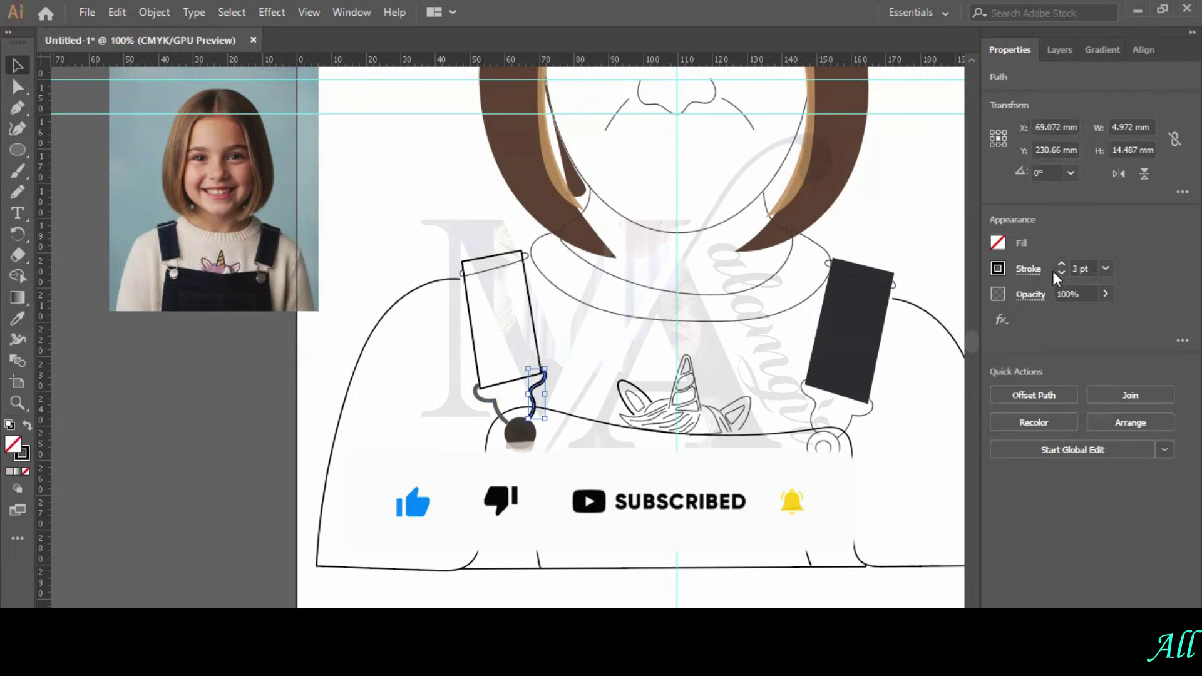
{"action": "left_click", "coordinate": [999, 268]}
{"action": "left_click", "coordinate": [841, 389]}
{"action": "left_click", "coordinate": [585, 376]}
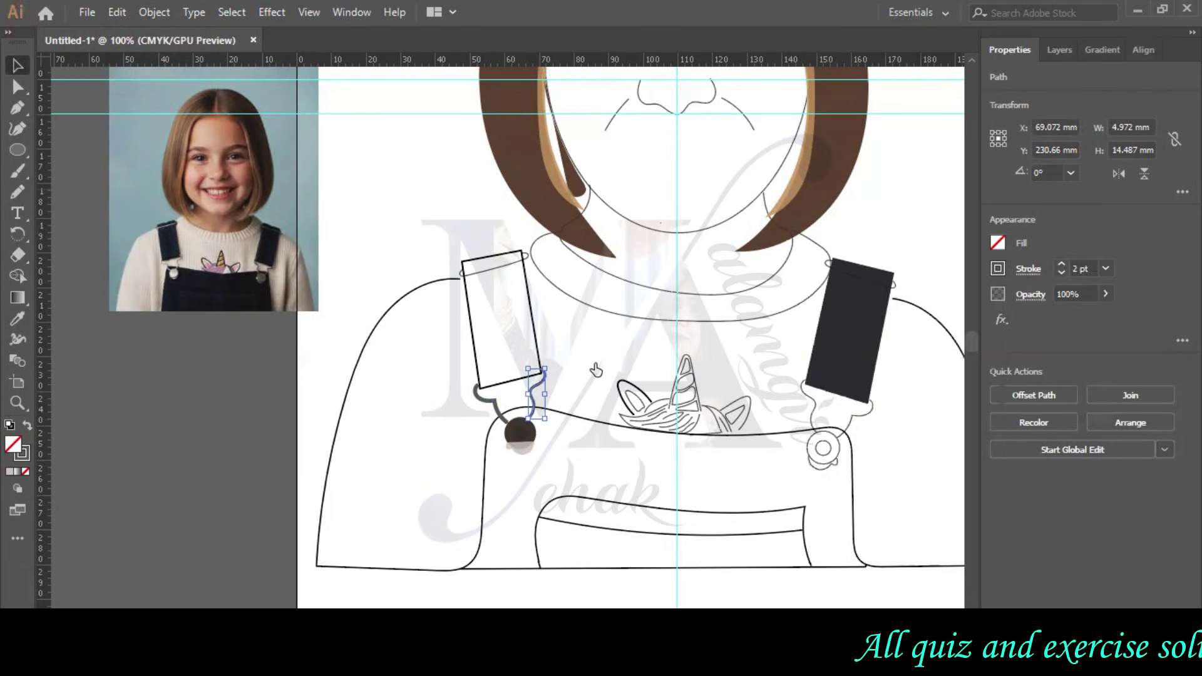
Reduce the outer buckle wire above the left button to a 2 pt stroke and deselect it.
{"action": "left_click", "coordinate": [535, 418]}
{"action": "left_click", "coordinate": [495, 415]}
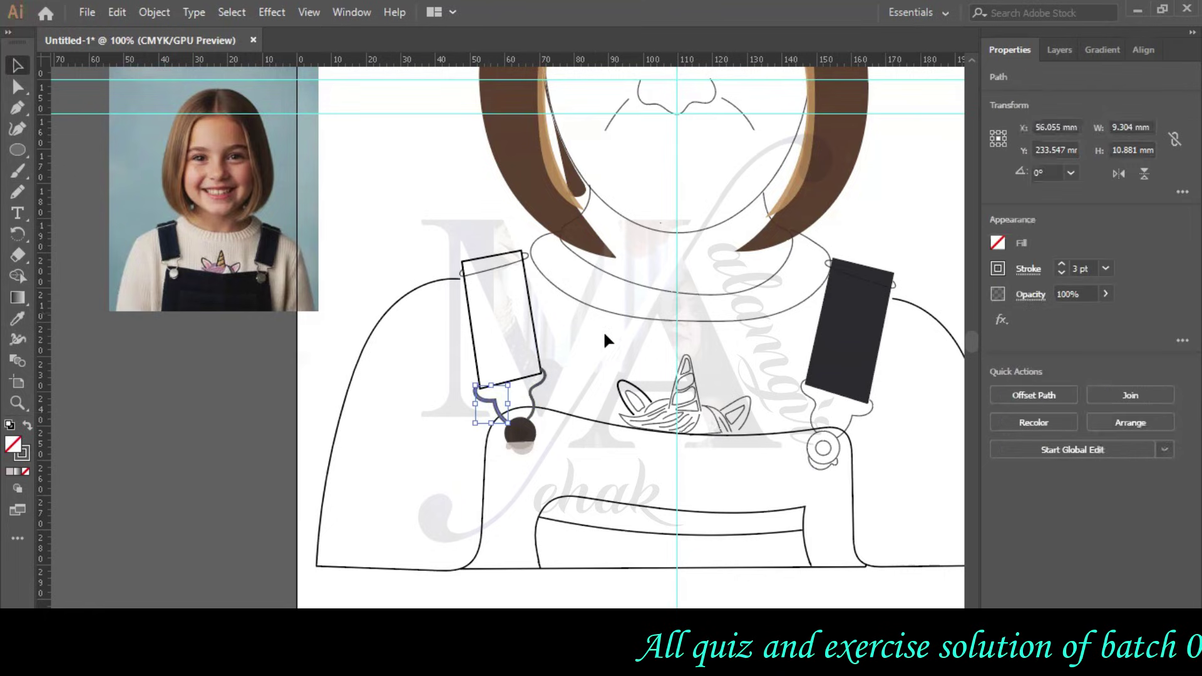
{"action": "left_click", "coordinate": [1061, 274]}
{"action": "left_click", "coordinate": [613, 338]}
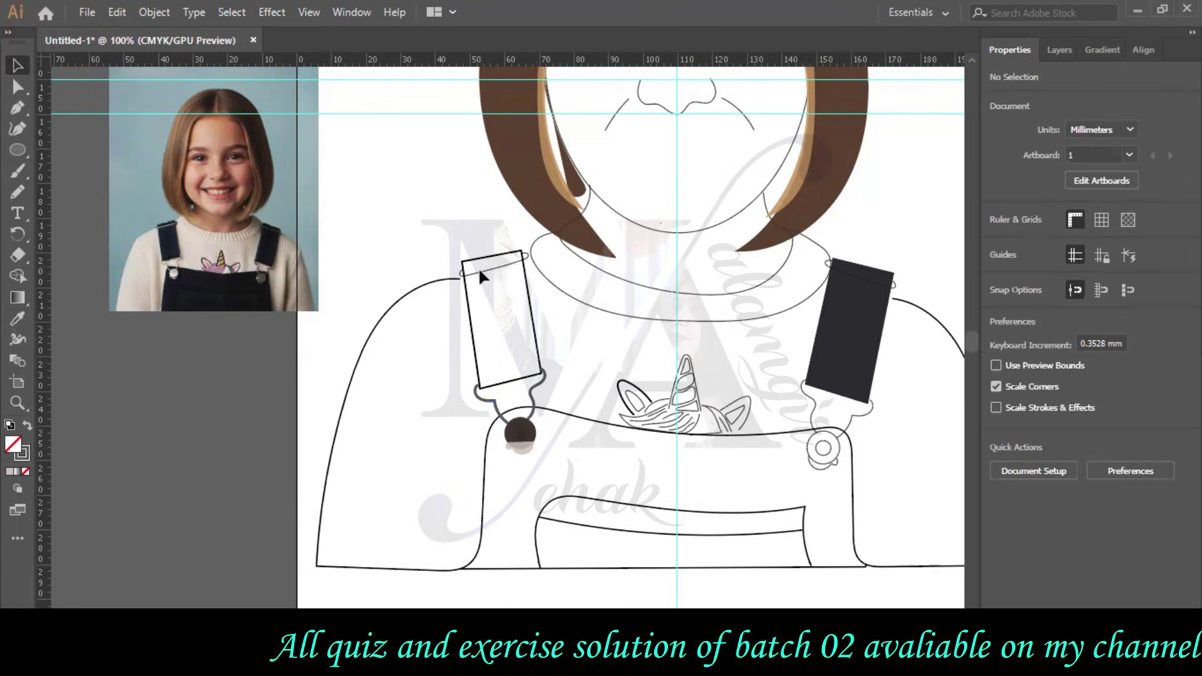
Give the thin buckle loop across the top of the right strap a dark grey 2 pt stroke.
{"action": "left_click", "coordinate": [864, 271]}
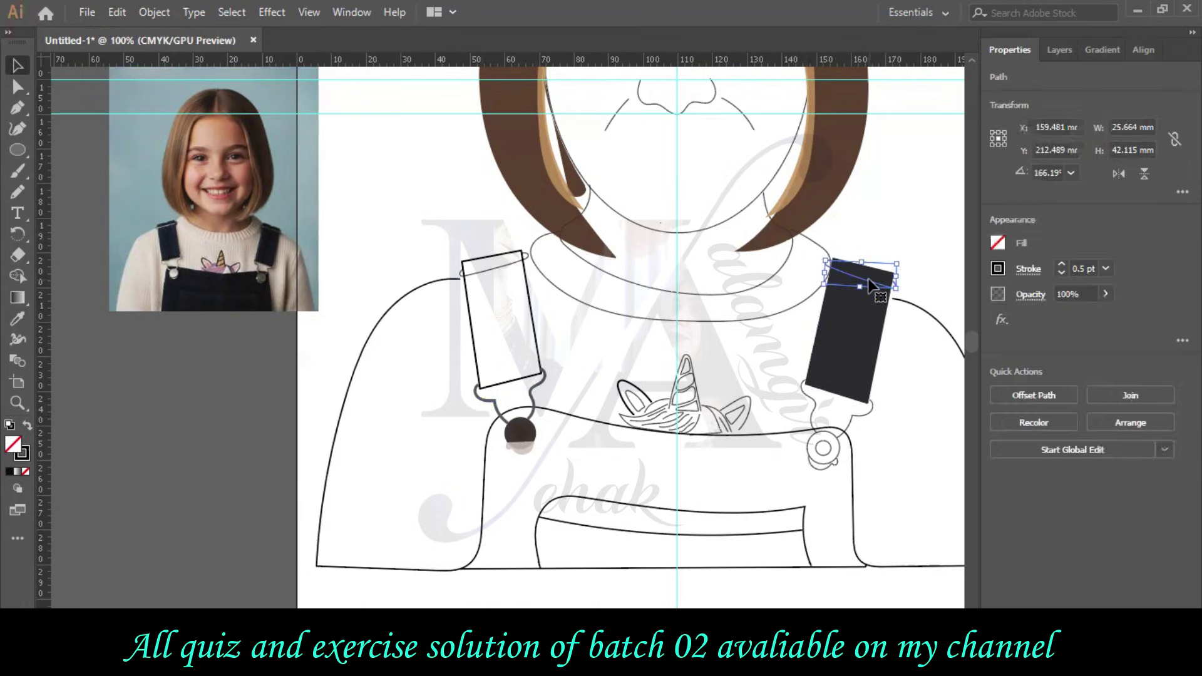
{"action": "left_click", "coordinate": [1061, 264]}
{"action": "left_click", "coordinate": [1061, 263]}
{"action": "left_click", "coordinate": [1060, 263]}
{"action": "left_click", "coordinate": [1061, 274]}
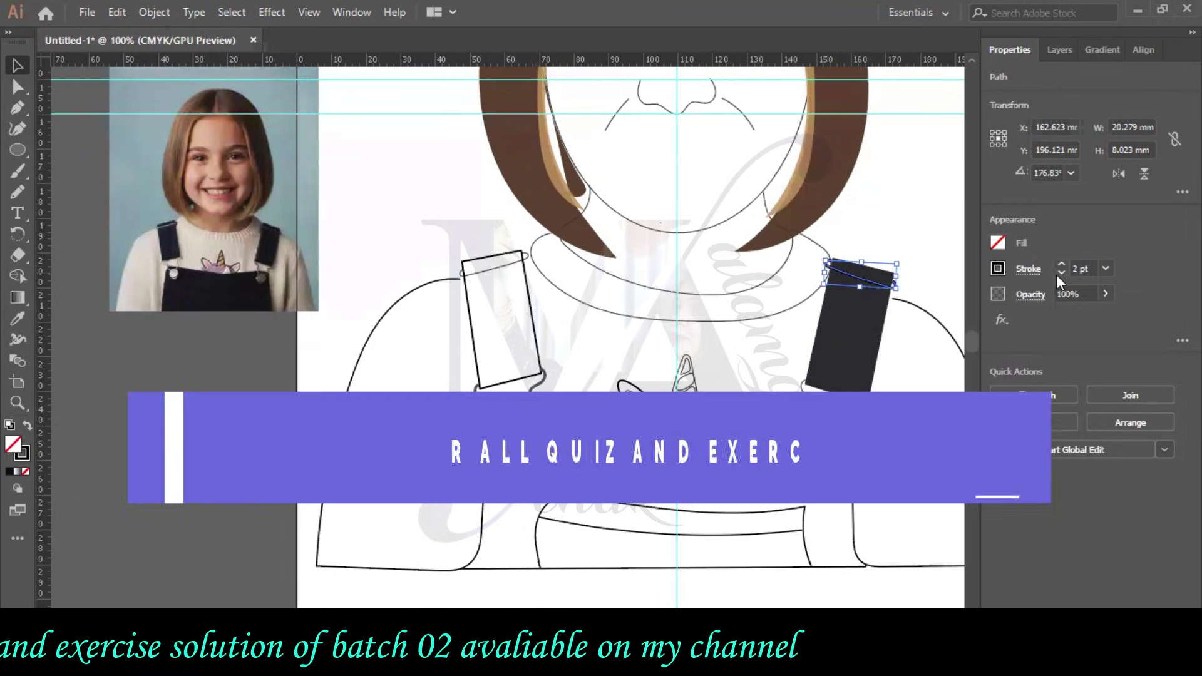
{"action": "left_click", "coordinate": [998, 268]}
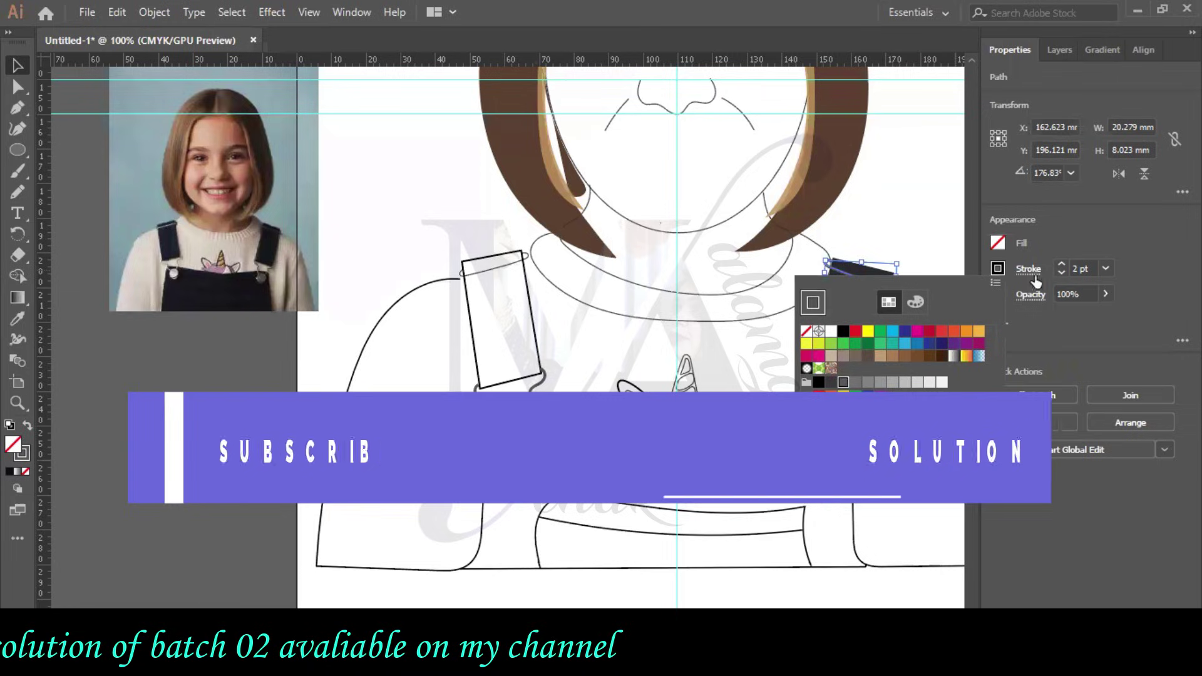
{"action": "left_click", "coordinate": [1034, 242]}
Give the outer buckle wire above the right button a dark grey 2 pt stroke.
{"action": "left_click", "coordinate": [840, 427]}
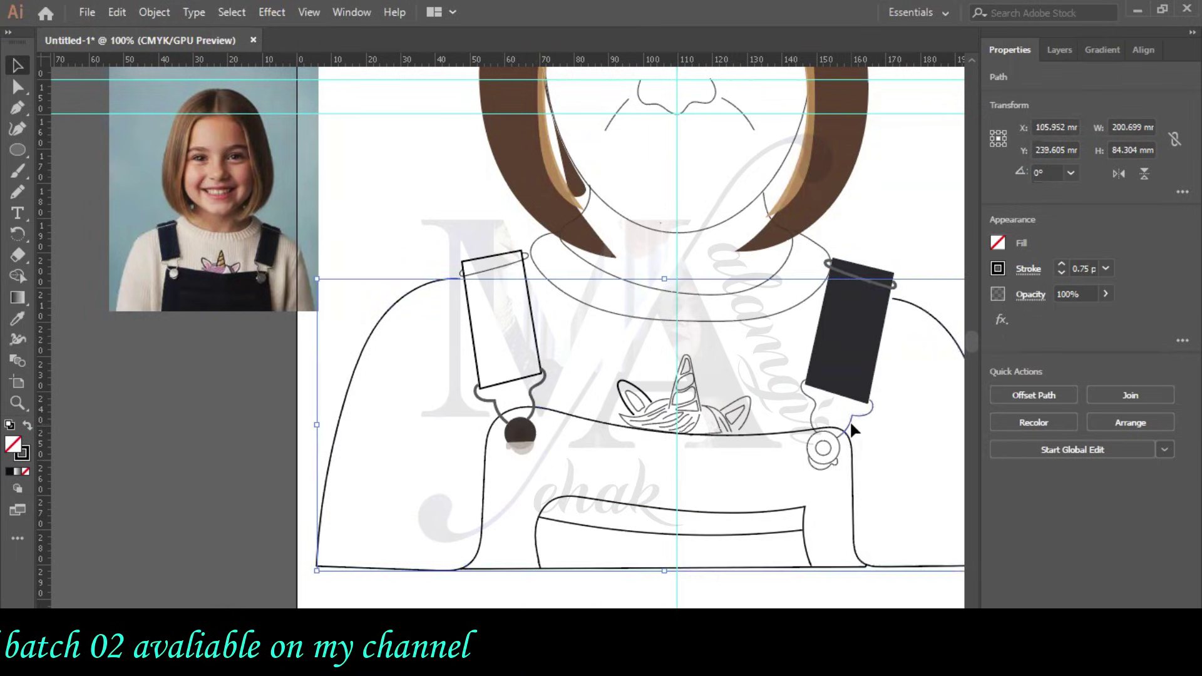
{"action": "left_click", "coordinate": [1061, 264]}
{"action": "left_click", "coordinate": [1061, 264]}
{"action": "left_click", "coordinate": [999, 268]}
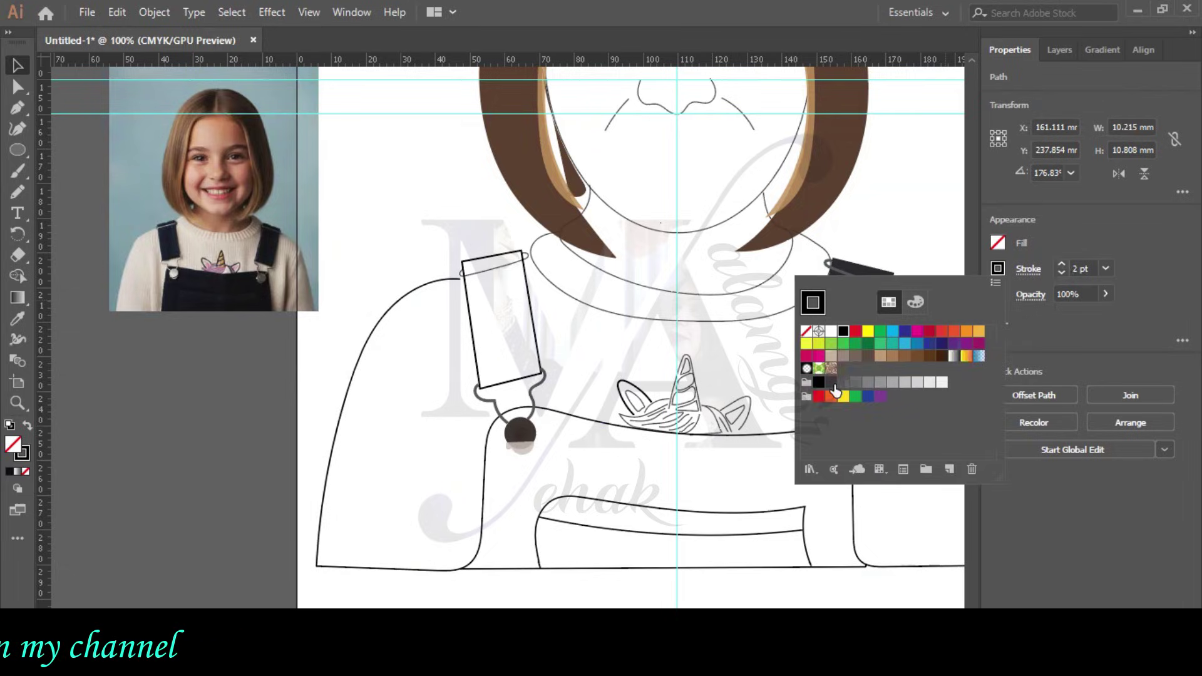
{"action": "left_click", "coordinate": [1055, 246]}
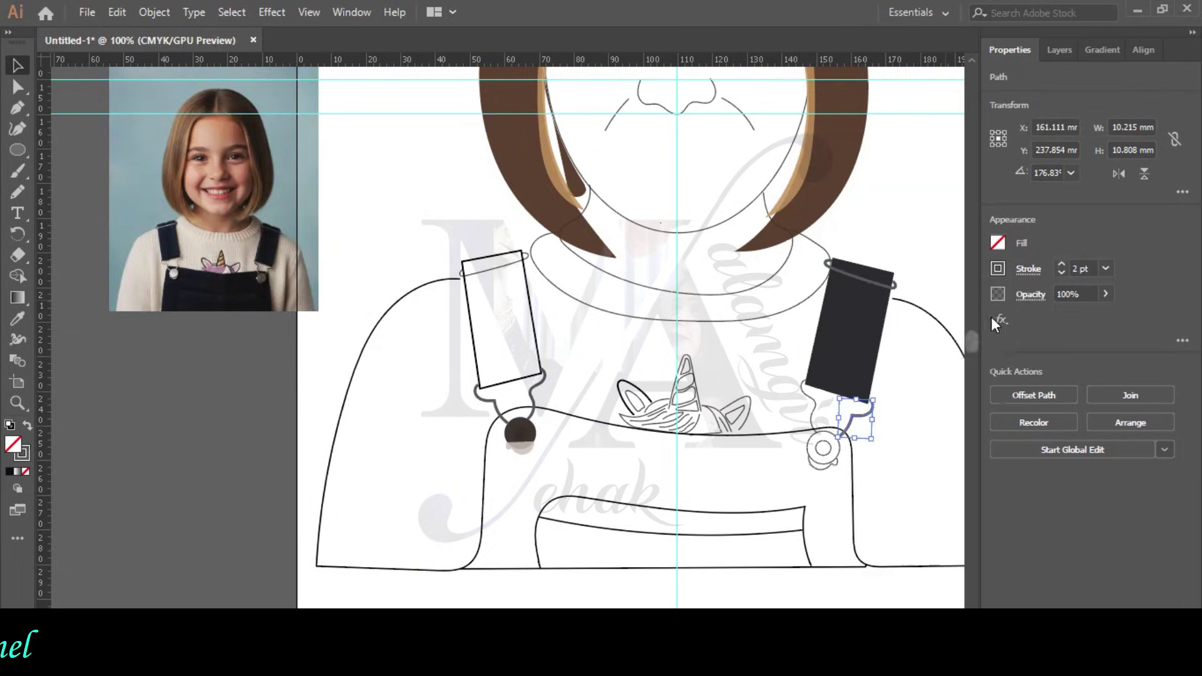
Give the inner buckle wire above the right button a dark grey 2 pt stroke, and deselect it.
{"action": "left_click", "coordinate": [809, 403]}
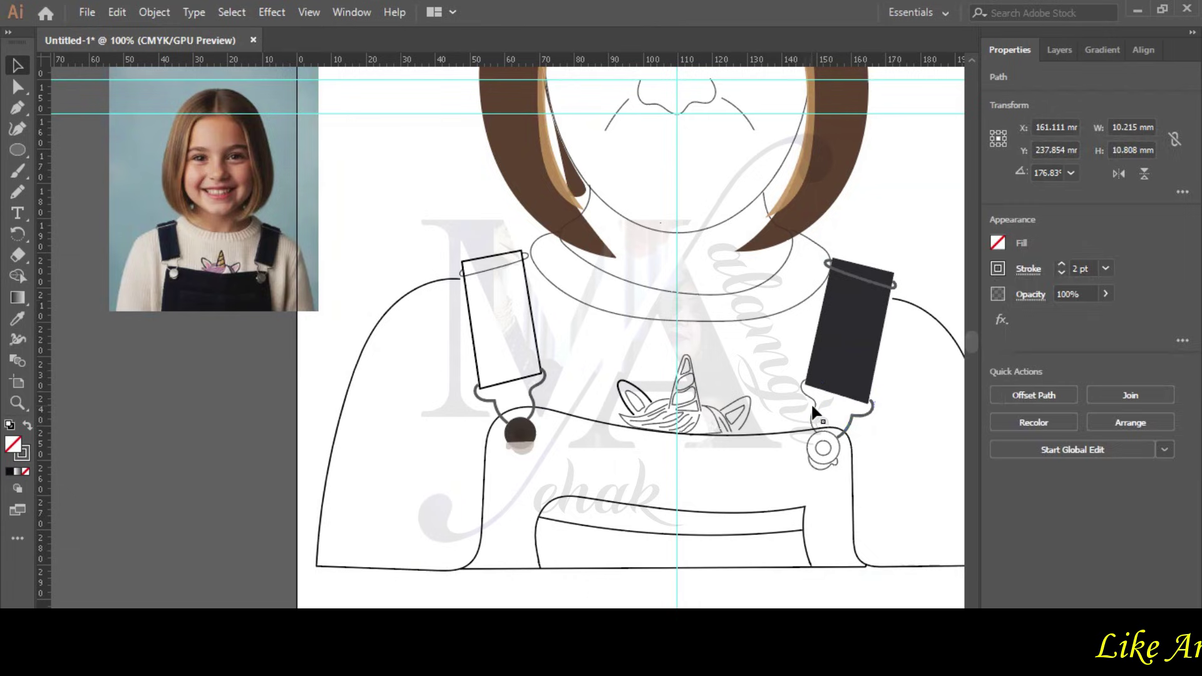
{"action": "left_click", "coordinate": [1060, 265]}
{"action": "left_click", "coordinate": [1060, 266]}
{"action": "left_click", "coordinate": [1004, 272]}
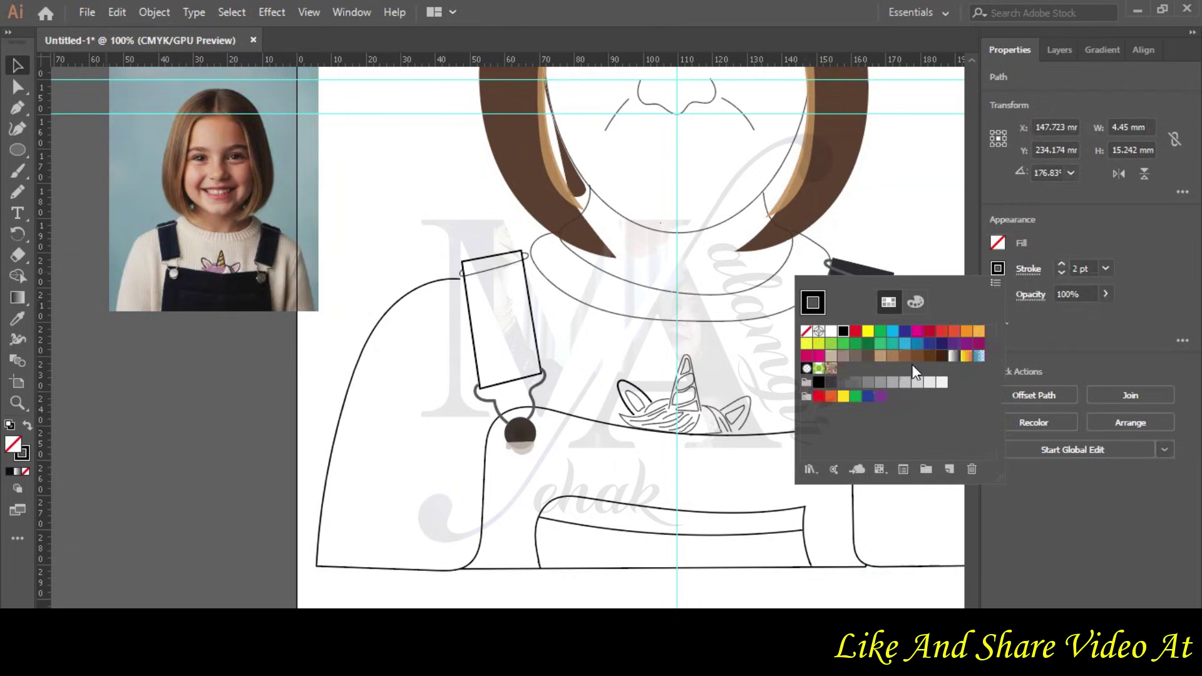
{"action": "left_click", "coordinate": [843, 383]}
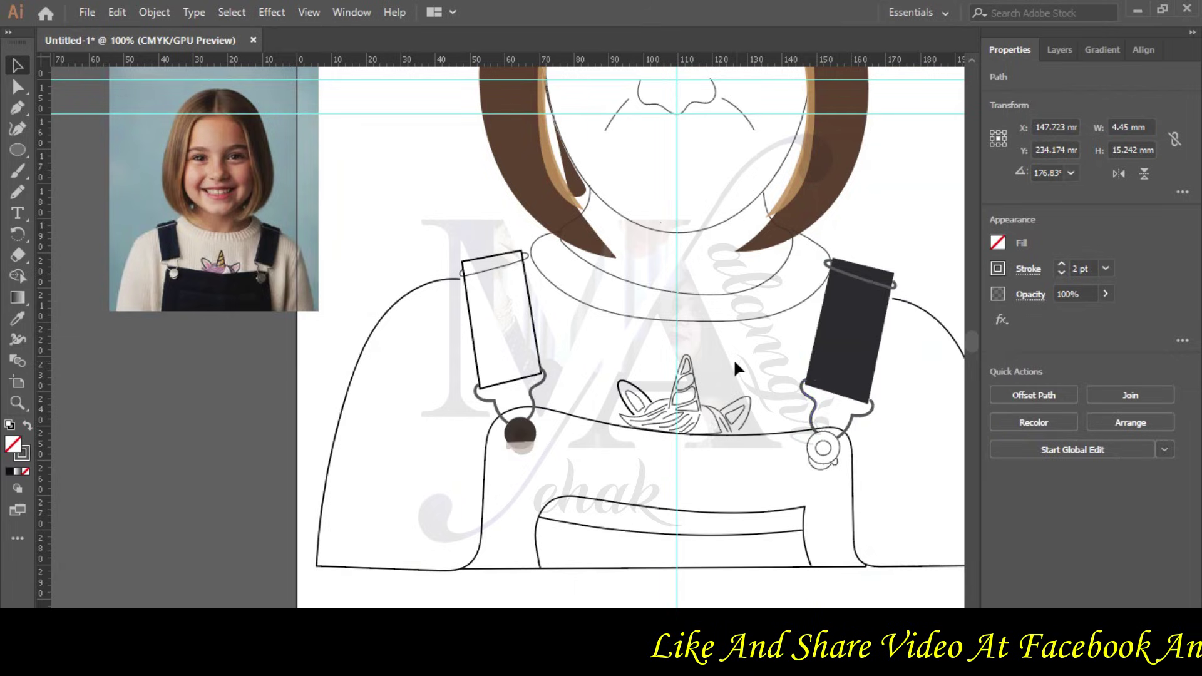
{"action": "left_click", "coordinate": [764, 339]}
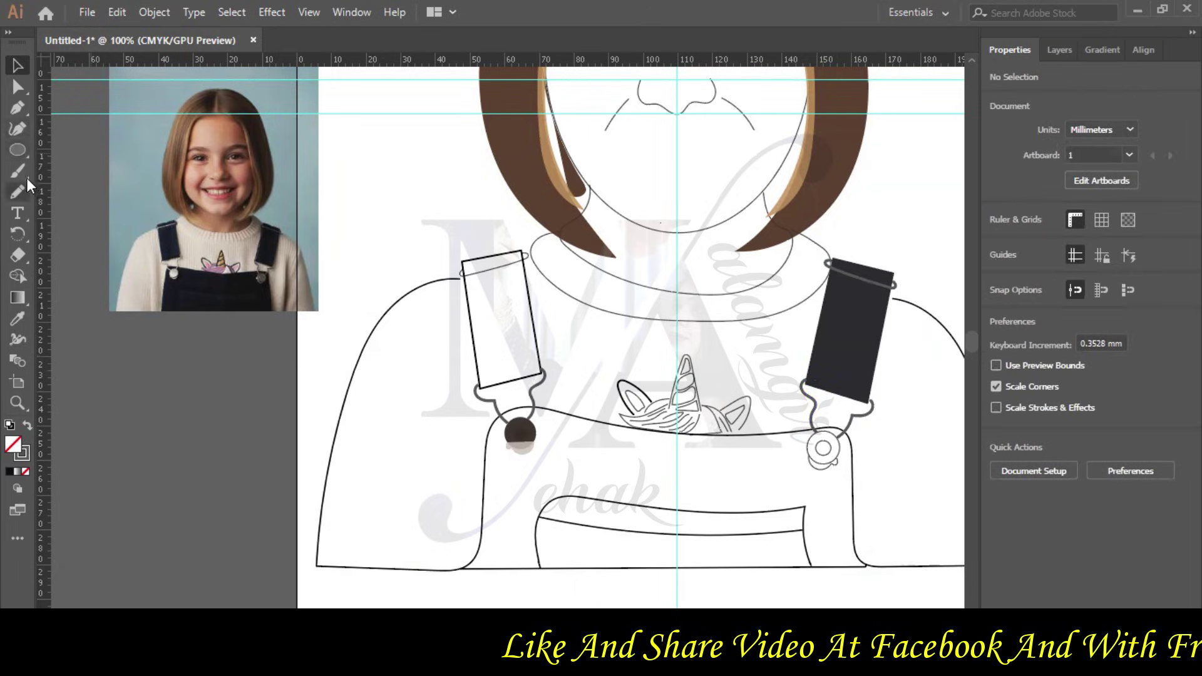
Fill the right button's inner and outer circles with the near-black sampled from the left button.
{"action": "left_click", "coordinate": [820, 449]}
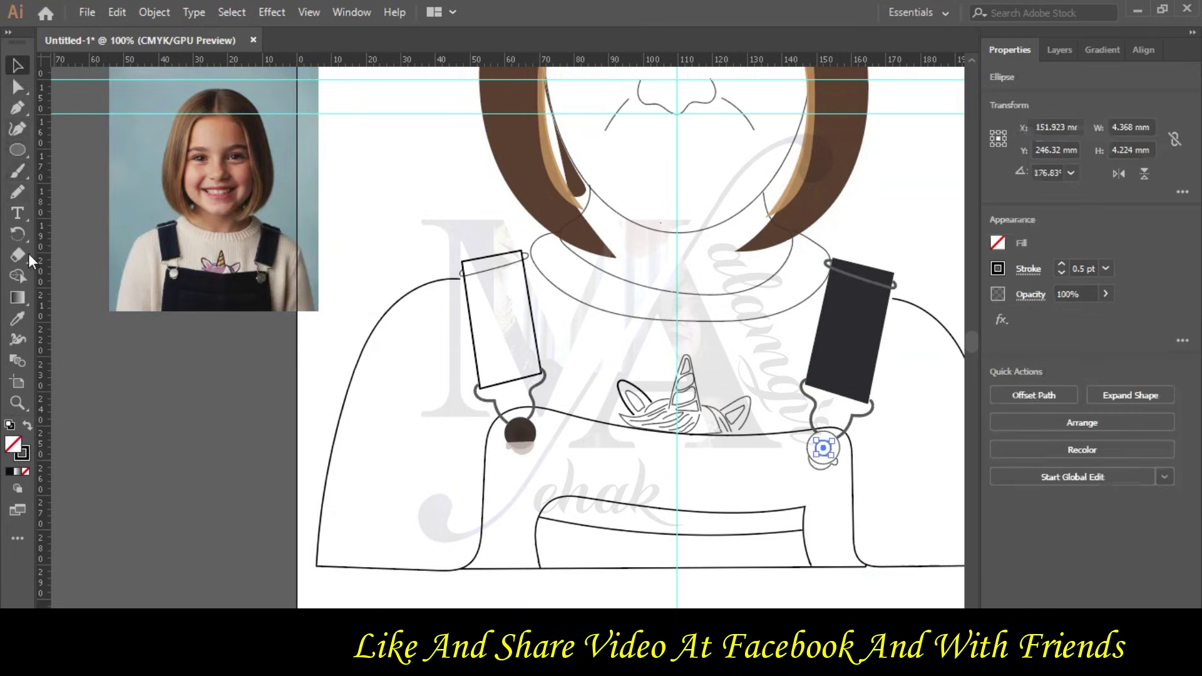
{"action": "left_click", "coordinate": [16, 317]}
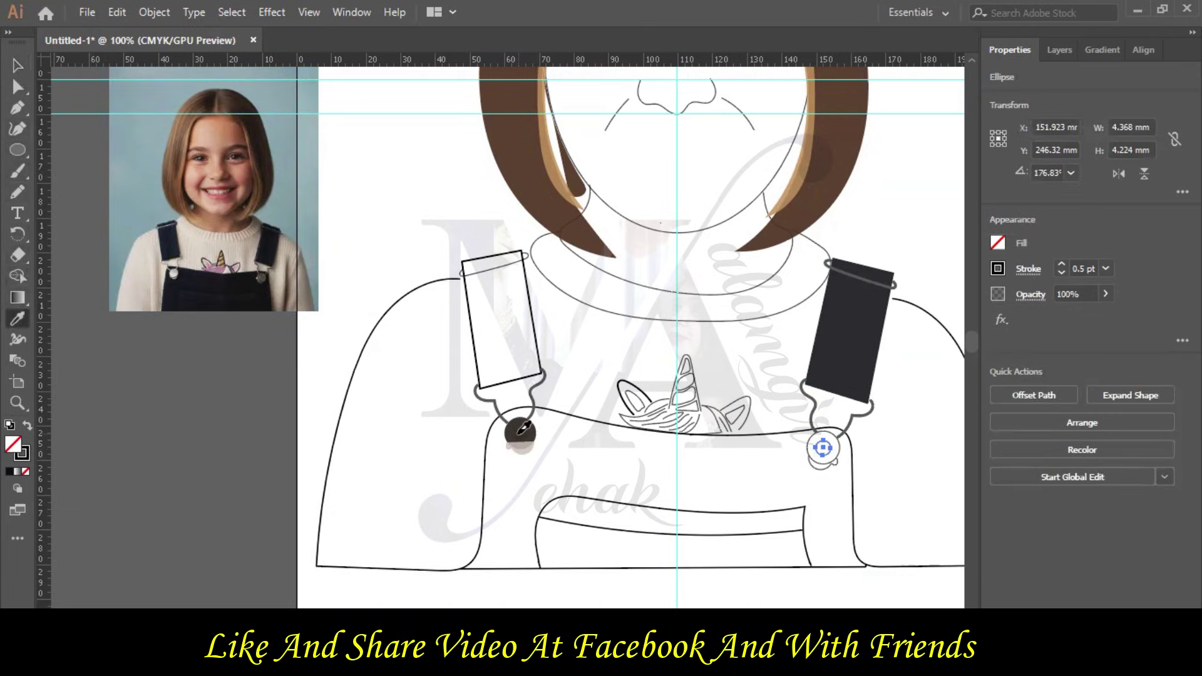
{"action": "left_click", "coordinate": [519, 431]}
{"action": "left_click", "coordinate": [18, 65]}
{"action": "left_click", "coordinate": [808, 438]}
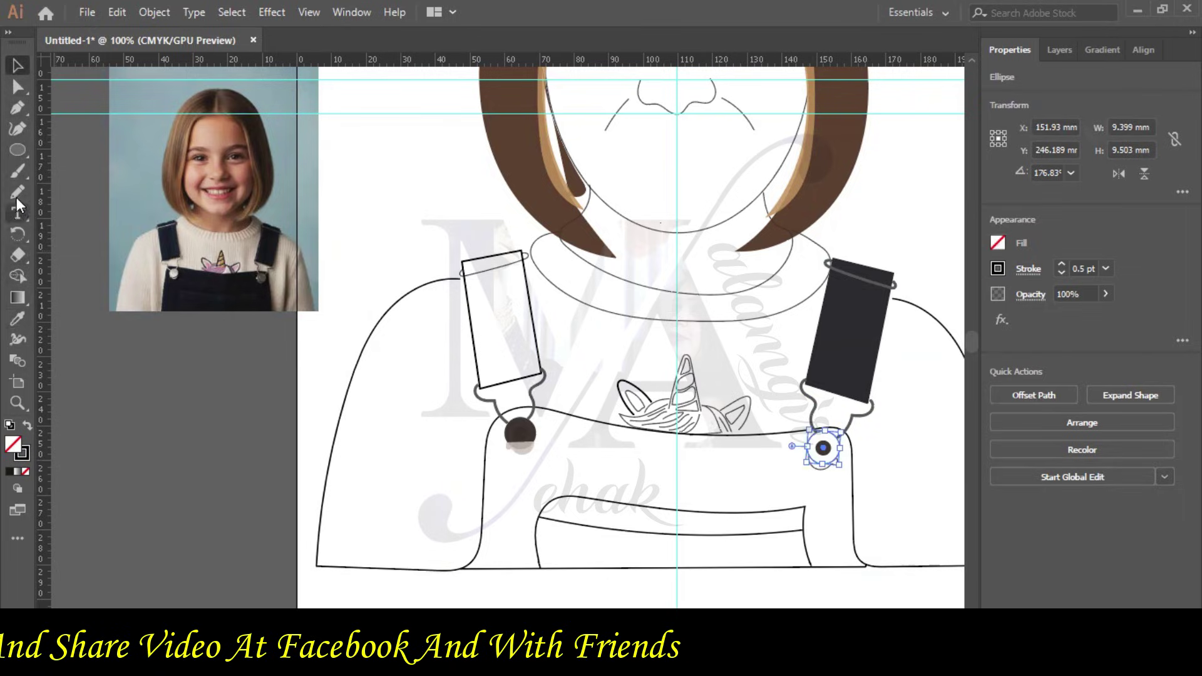
{"action": "left_click", "coordinate": [17, 319]}
{"action": "left_click", "coordinate": [520, 430]}
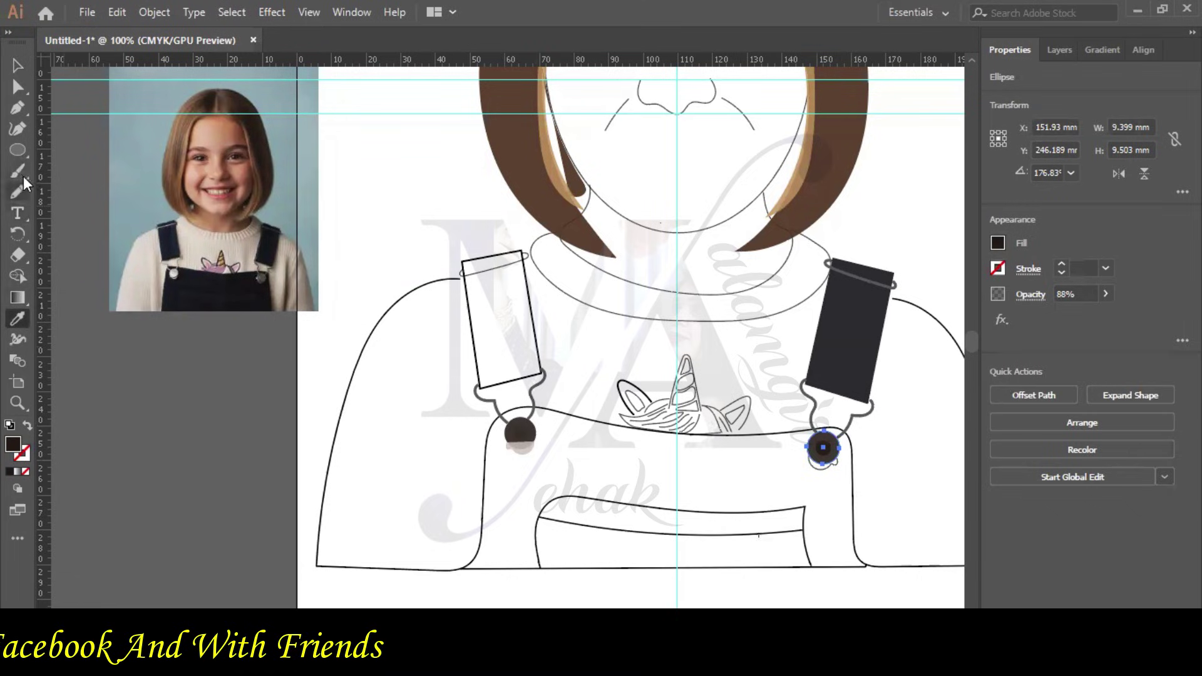
{"action": "left_click", "coordinate": [18, 64]}
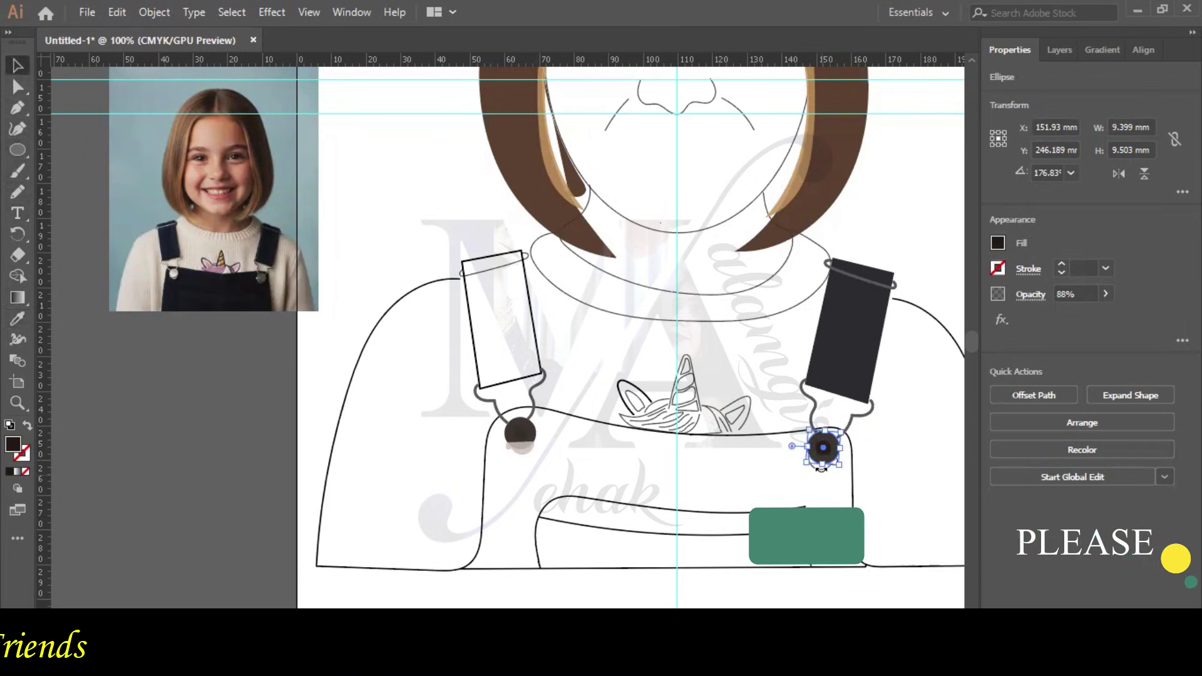
Fill the right button's lower rim with the pale grey sampled from the left button's rim.
{"action": "key", "text": "ctrl+plus"}
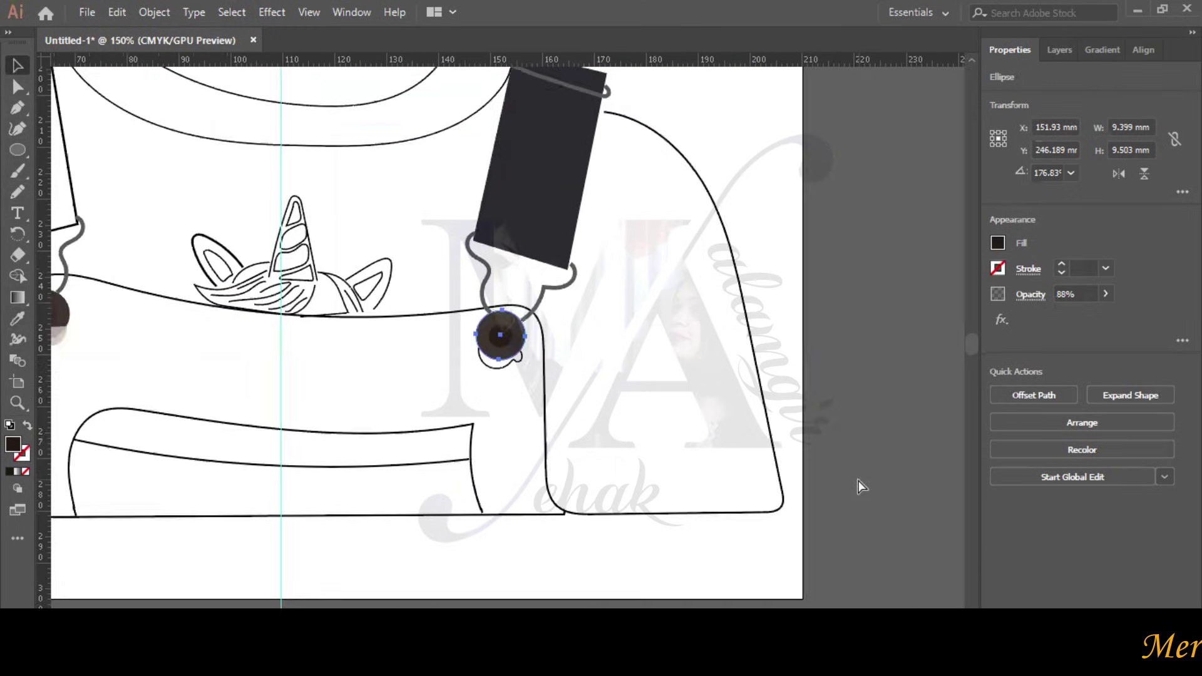
{"action": "scroll", "coordinate": [456, 598], "scroll_direction": "left", "scroll_amount": 5}
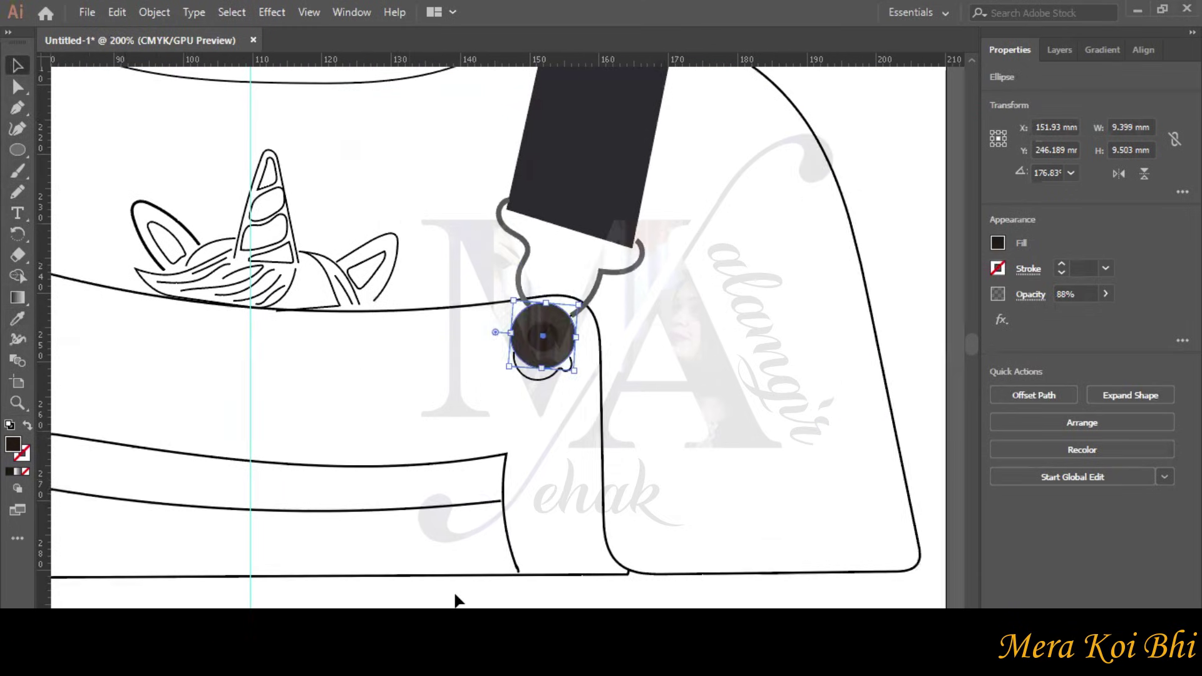
{"action": "left_click", "coordinate": [682, 381]}
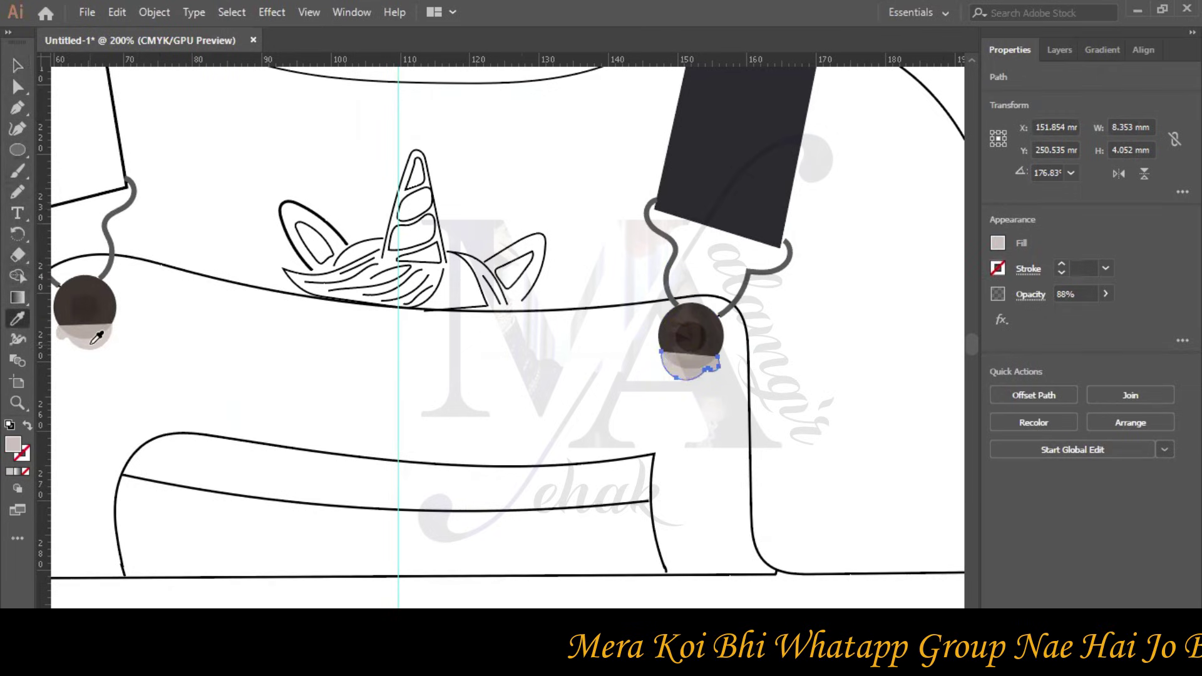
Move the right button's pale rim below both button circles and the strap in the layer stacking order.
{"action": "left_click", "coordinate": [1043, 48]}
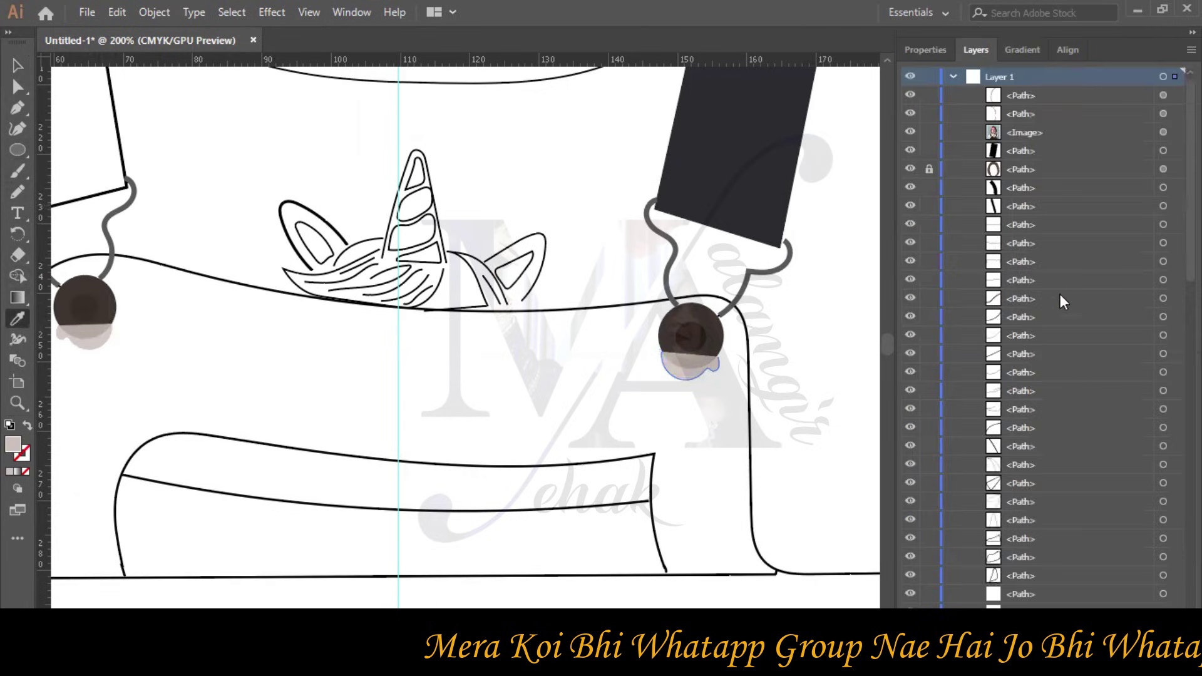
{"action": "scroll", "coordinate": [1089, 382], "scroll_direction": "down", "scroll_amount": 3}
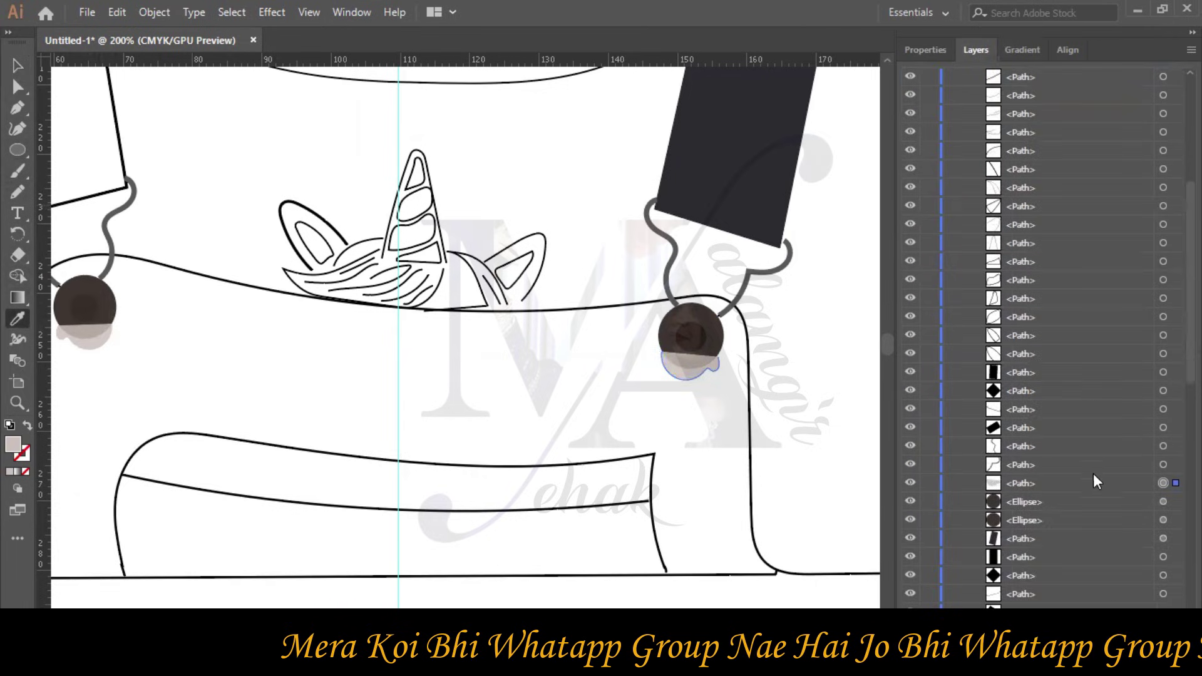
{"action": "left_click_drag", "start_coordinate": [1054, 480], "coordinate": [1050, 519]}
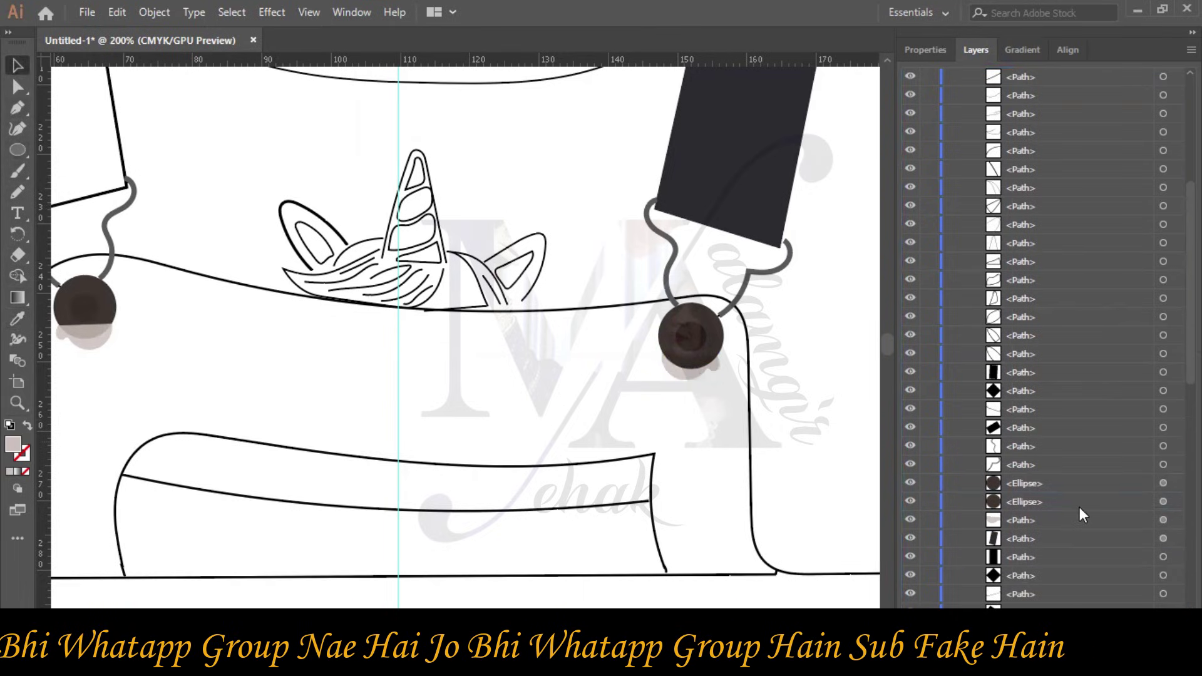
{"action": "scroll", "coordinate": [1083, 507], "scroll_direction": "down", "scroll_amount": 2}
{"action": "left_click", "coordinate": [1131, 465]}
{"action": "left_click_drag", "start_coordinate": [1130, 465], "coordinate": [1122, 506]}
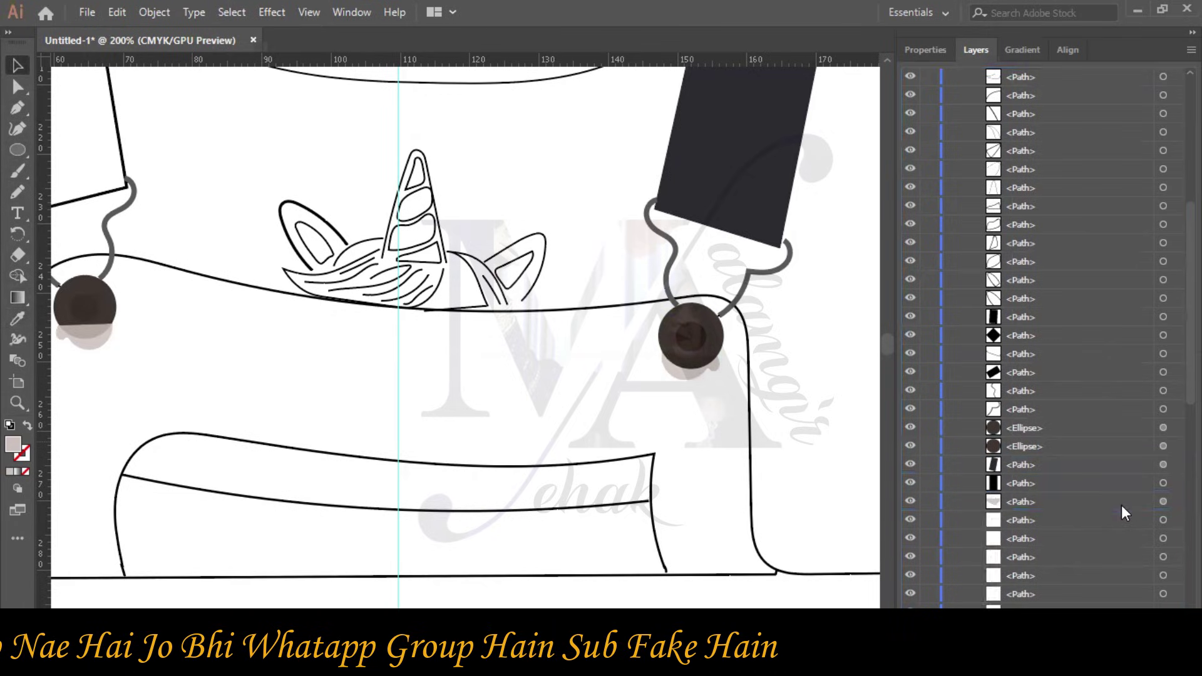
Reorder the left button's paths so its pale lower rim sits behind both circles.
{"action": "left_click", "coordinate": [97, 305]}
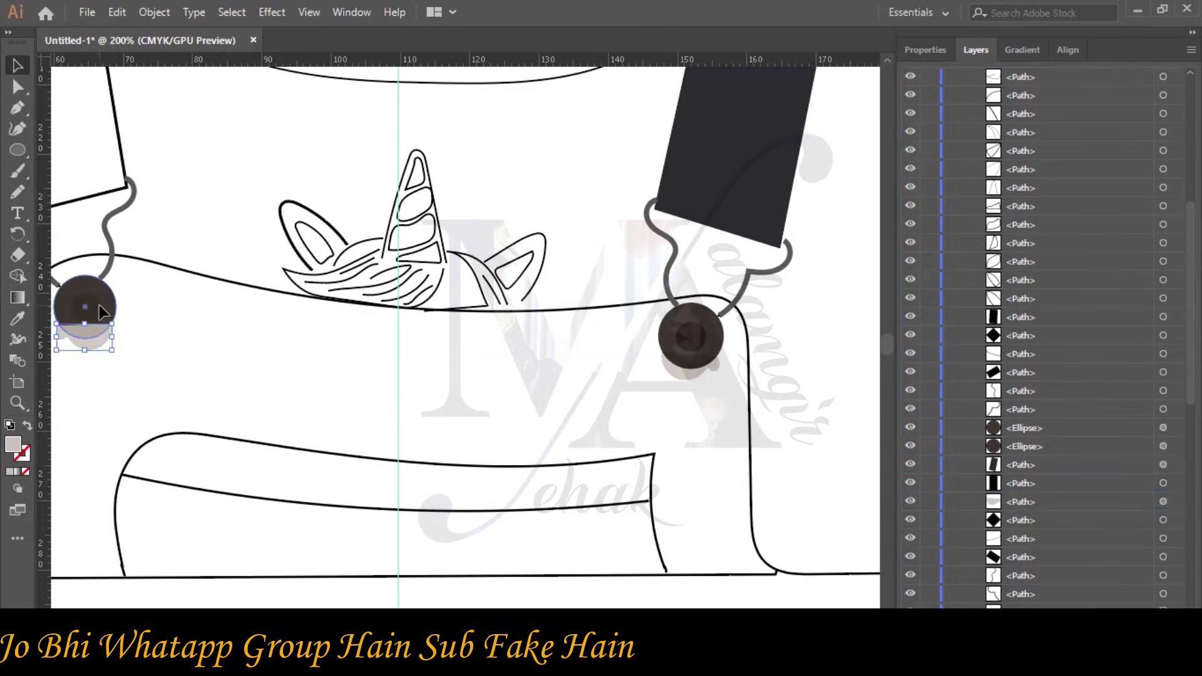
{"action": "scroll", "coordinate": [971, 461], "scroll_direction": "down", "scroll_amount": 4}
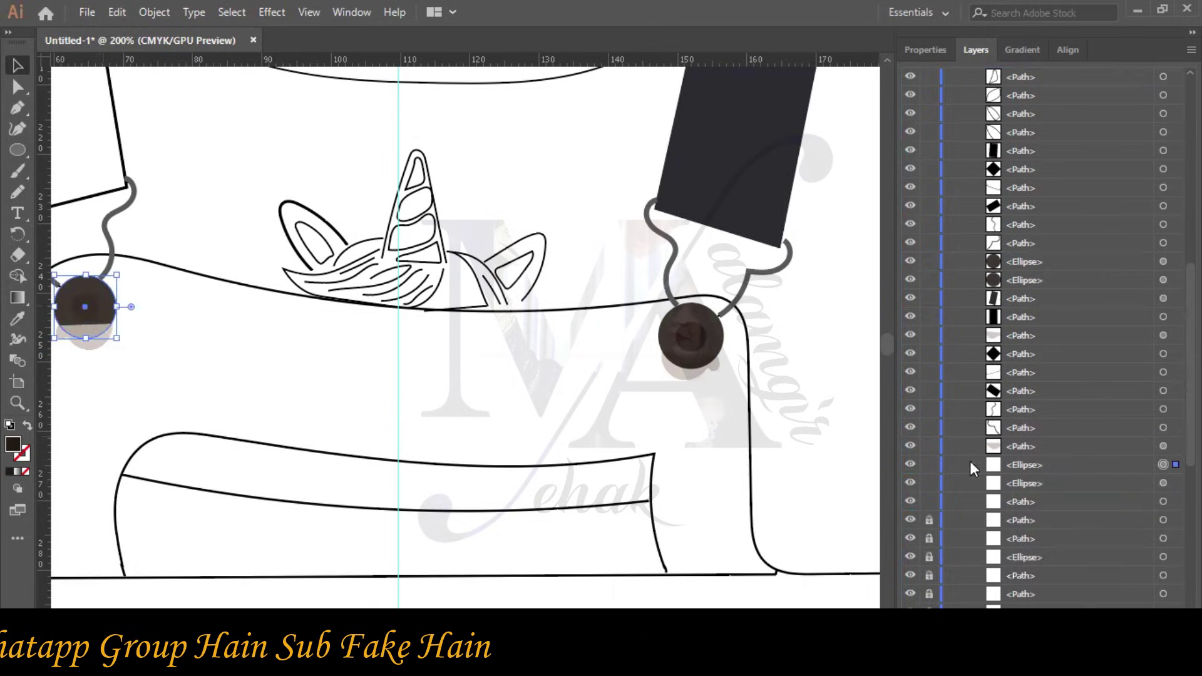
{"action": "left_click_drag", "start_coordinate": [1016, 391], "coordinate": [921, 431]}
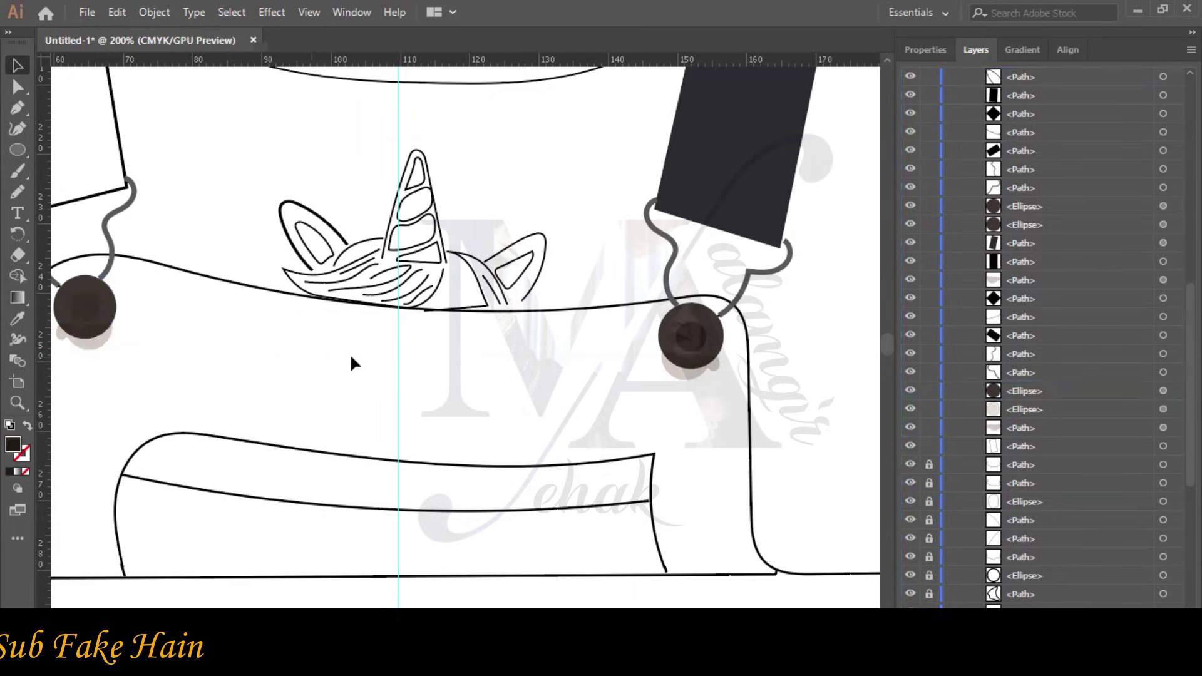
Fill the empty left overall strap with the dark navy sampled from the right strap.
{"action": "scroll", "coordinate": [484, 396], "scroll_direction": "up", "scroll_amount": 5}
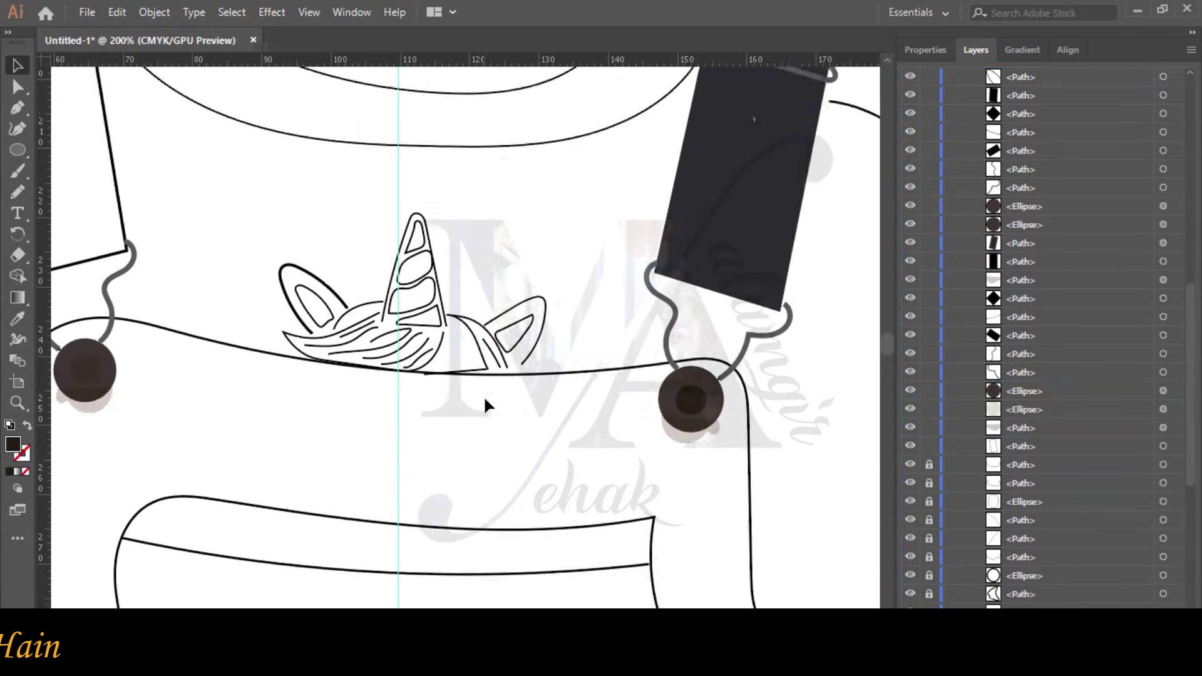
{"action": "scroll", "coordinate": [211, 358], "scroll_direction": "left", "scroll_amount": 5}
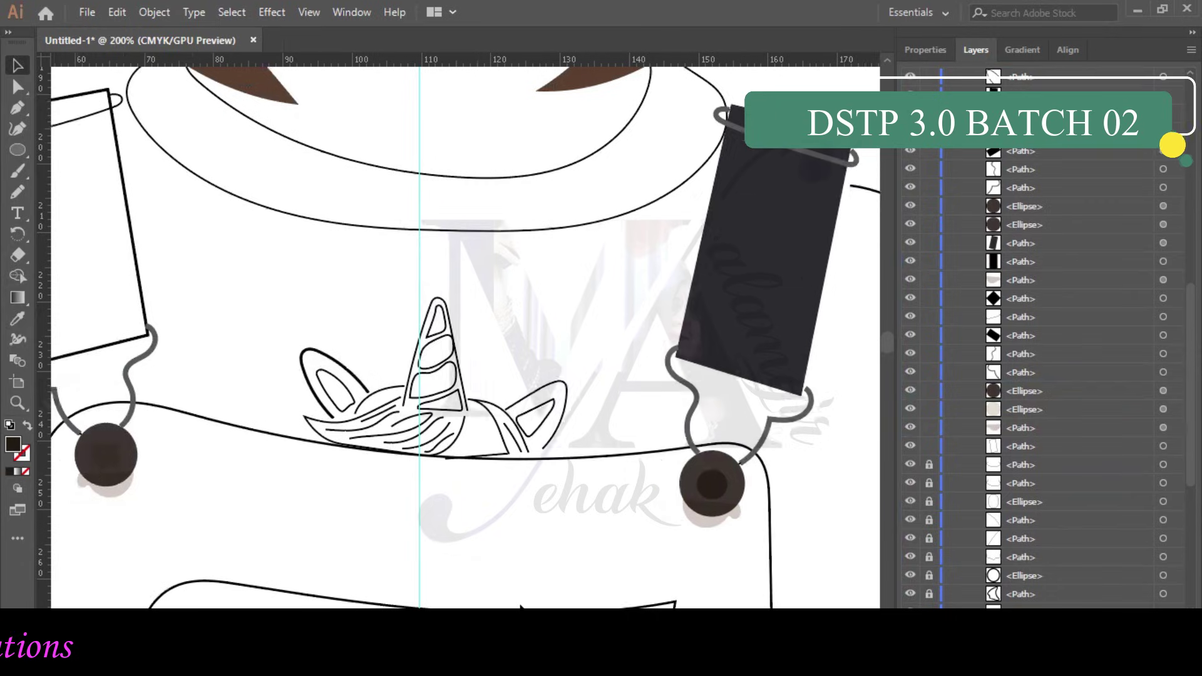
{"action": "scroll", "coordinate": [210, 358], "scroll_direction": "up", "scroll_amount": 2}
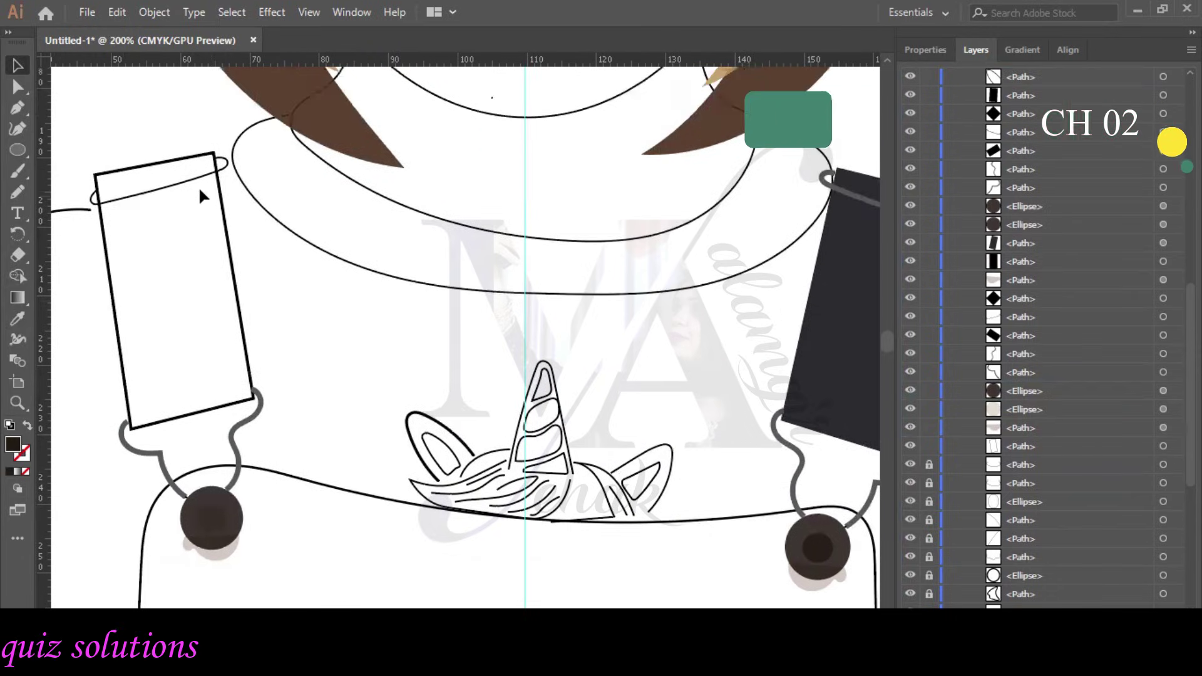
{"action": "scroll", "coordinate": [989, 338], "scroll_direction": "up", "scroll_amount": 8}
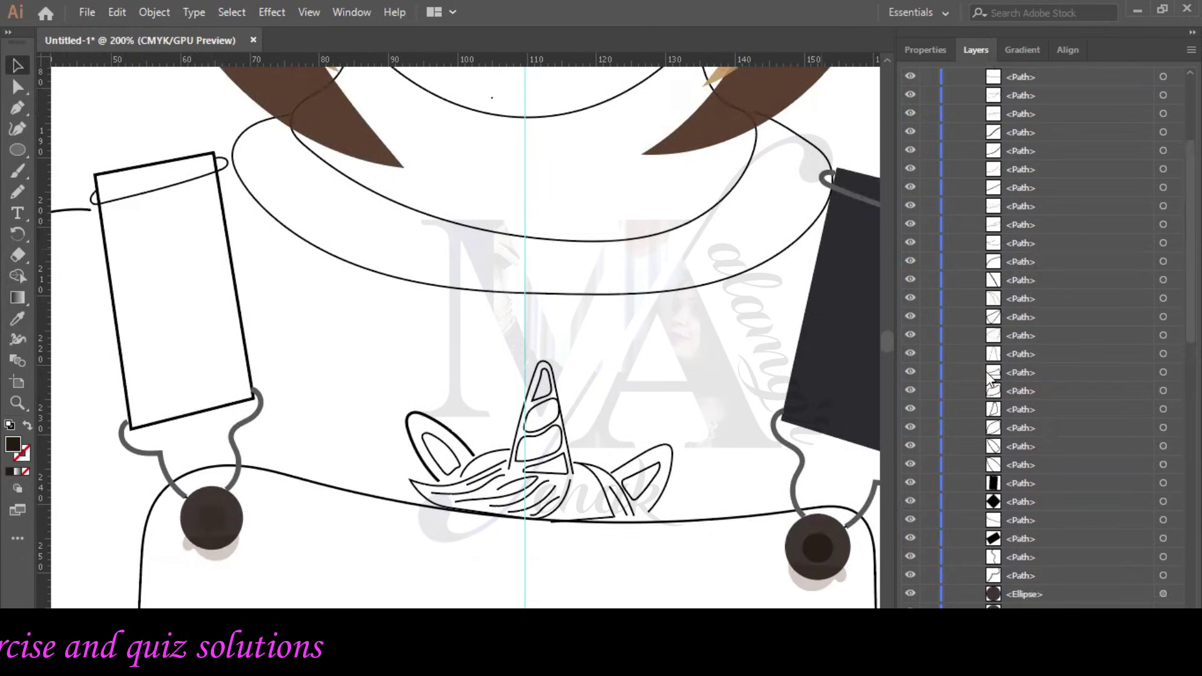
{"action": "scroll", "coordinate": [945, 408], "scroll_direction": "down", "scroll_amount": 8}
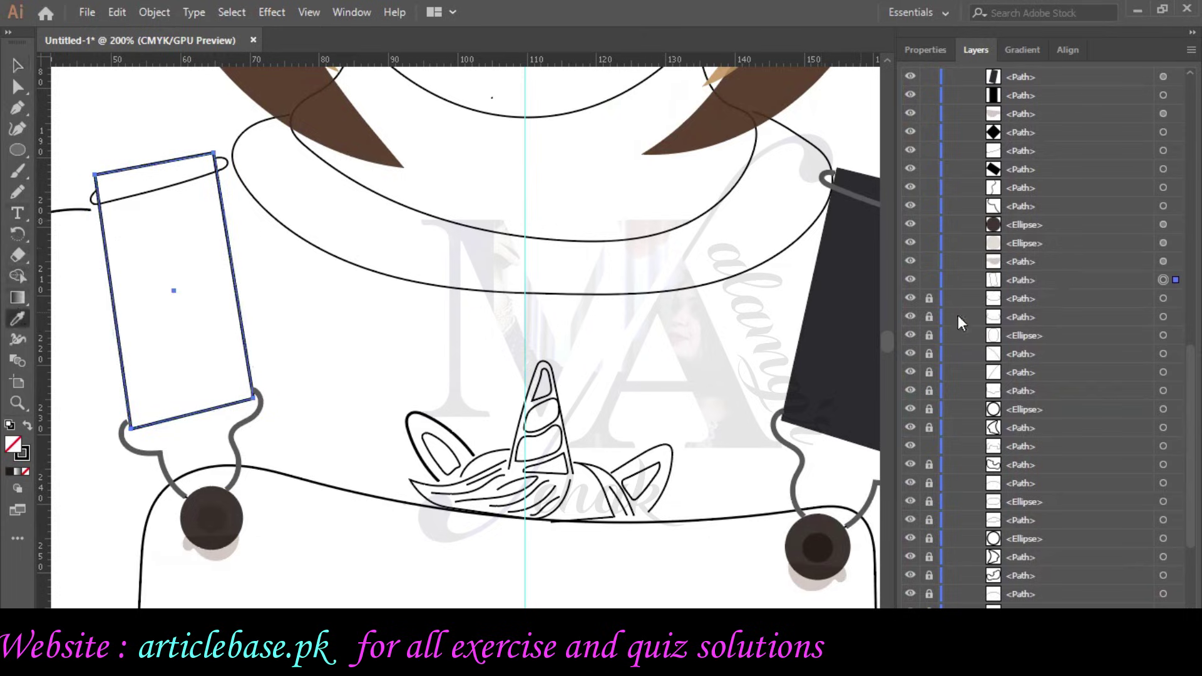
{"action": "left_click", "coordinate": [870, 330]}
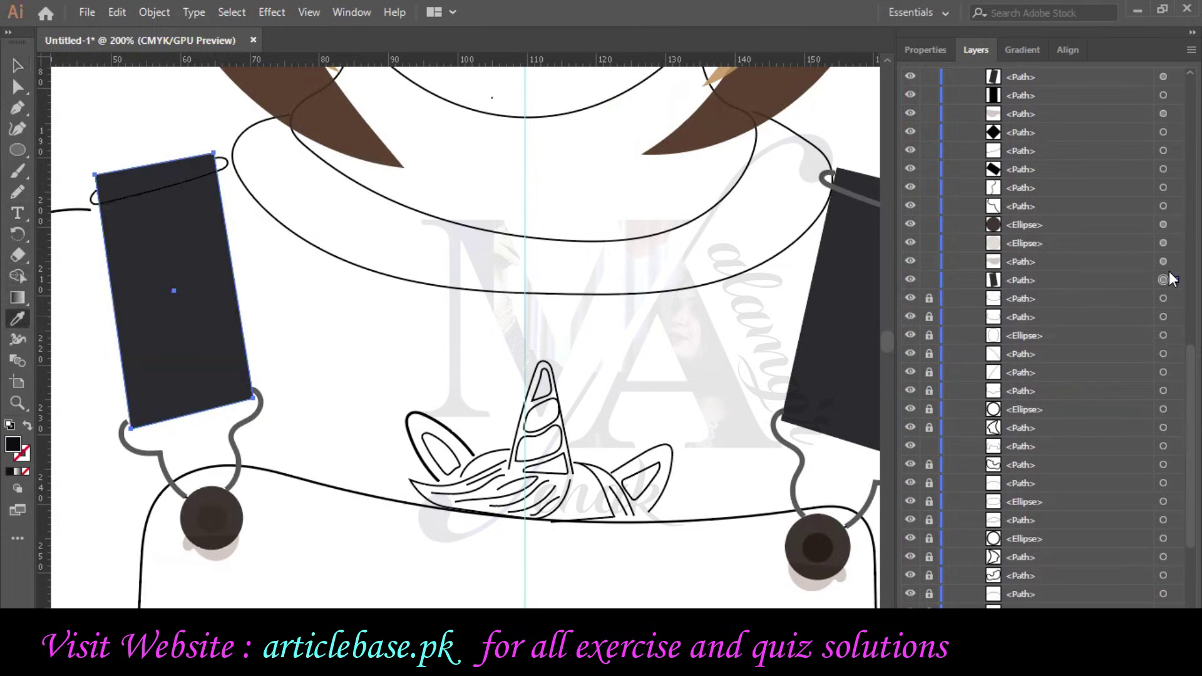
Unlock the two sweater collar outline paths and select the outer collar outline.
{"action": "left_click", "coordinate": [930, 298]}
{"action": "left_click", "coordinate": [929, 318]}
{"action": "left_click", "coordinate": [1163, 298]}
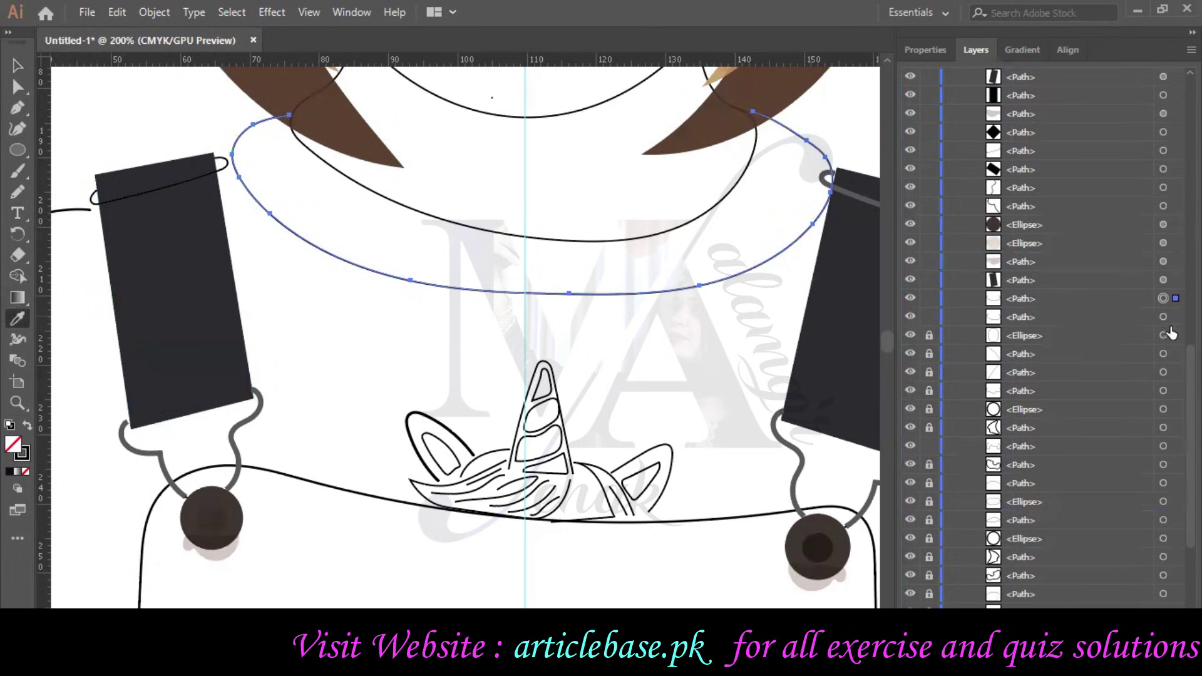
Give the buckle loop across the left strap's upper end a dark grey 2 pt stroke.
{"action": "scroll", "coordinate": [1150, 211], "scroll_direction": "up", "scroll_amount": 3}
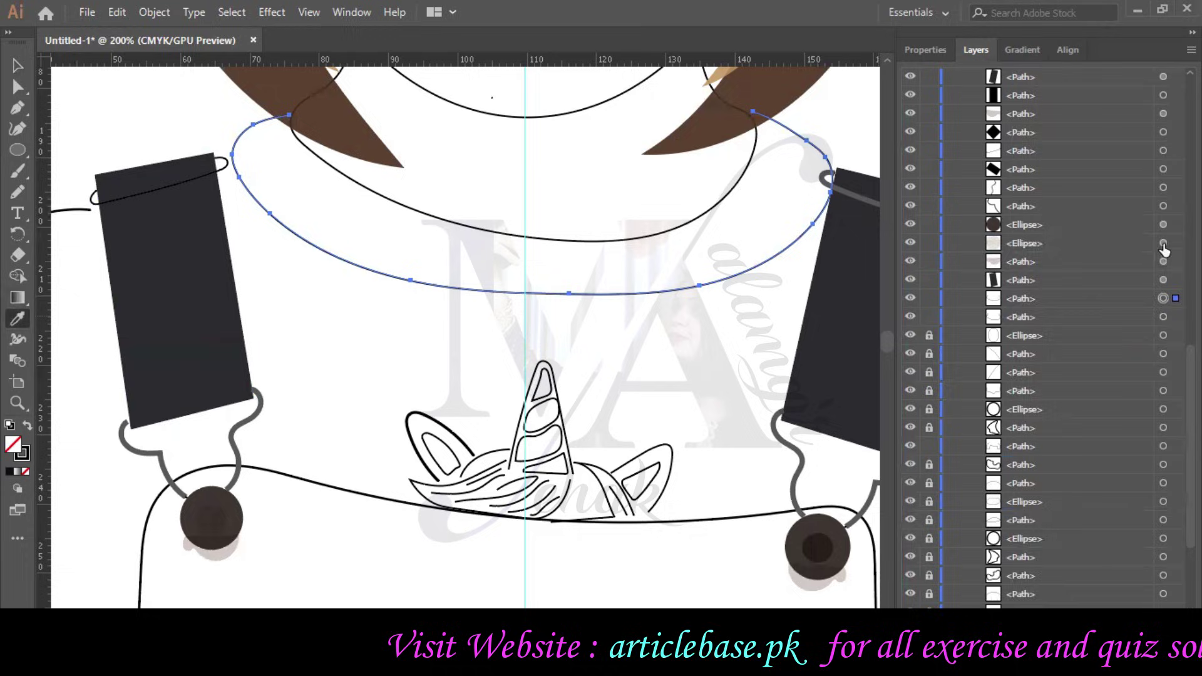
{"action": "left_click", "coordinate": [1163, 206]}
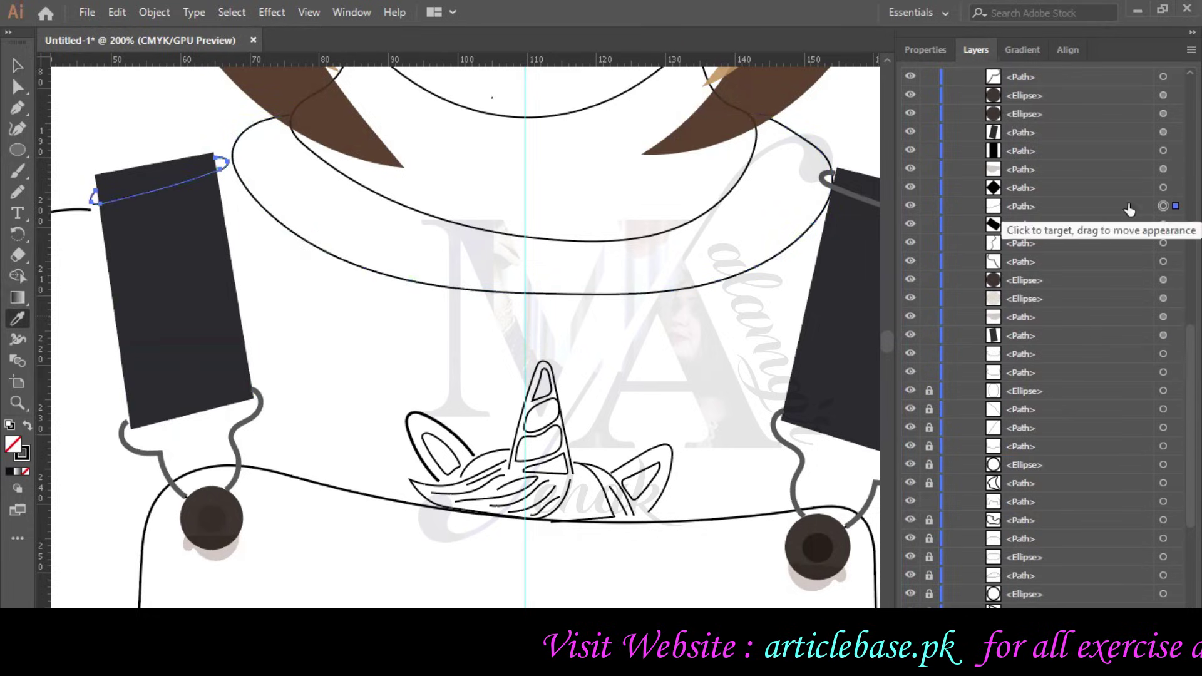
{"action": "left_click", "coordinate": [927, 46]}
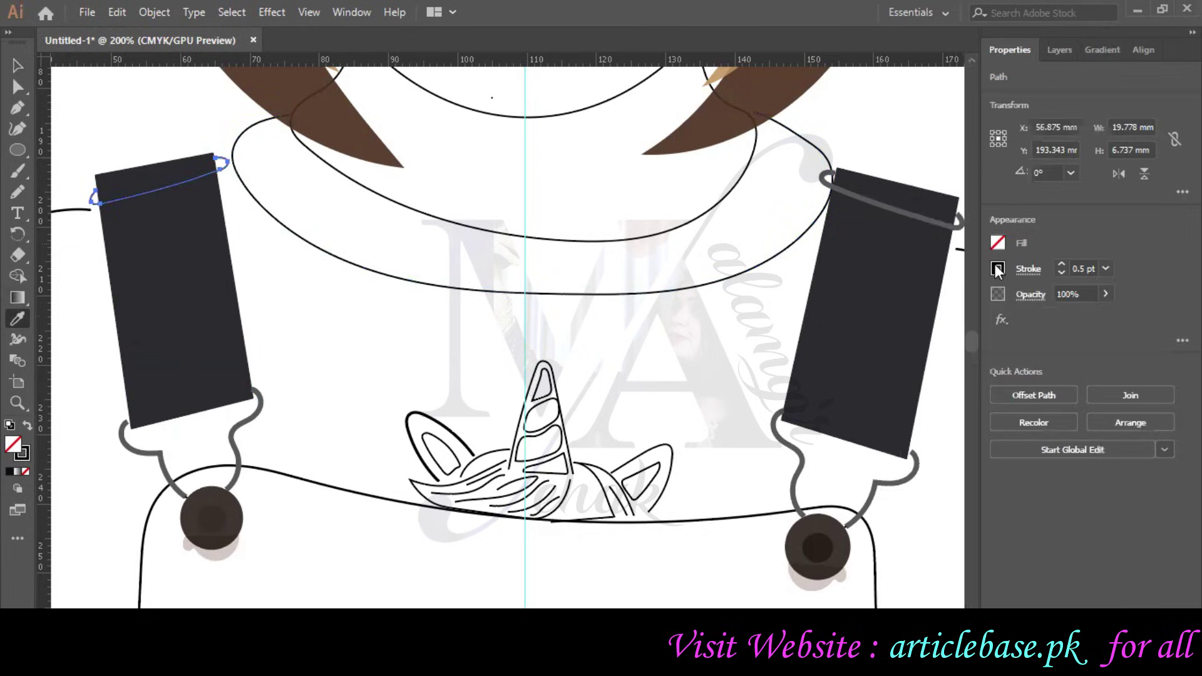
{"action": "left_click", "coordinate": [997, 269]}
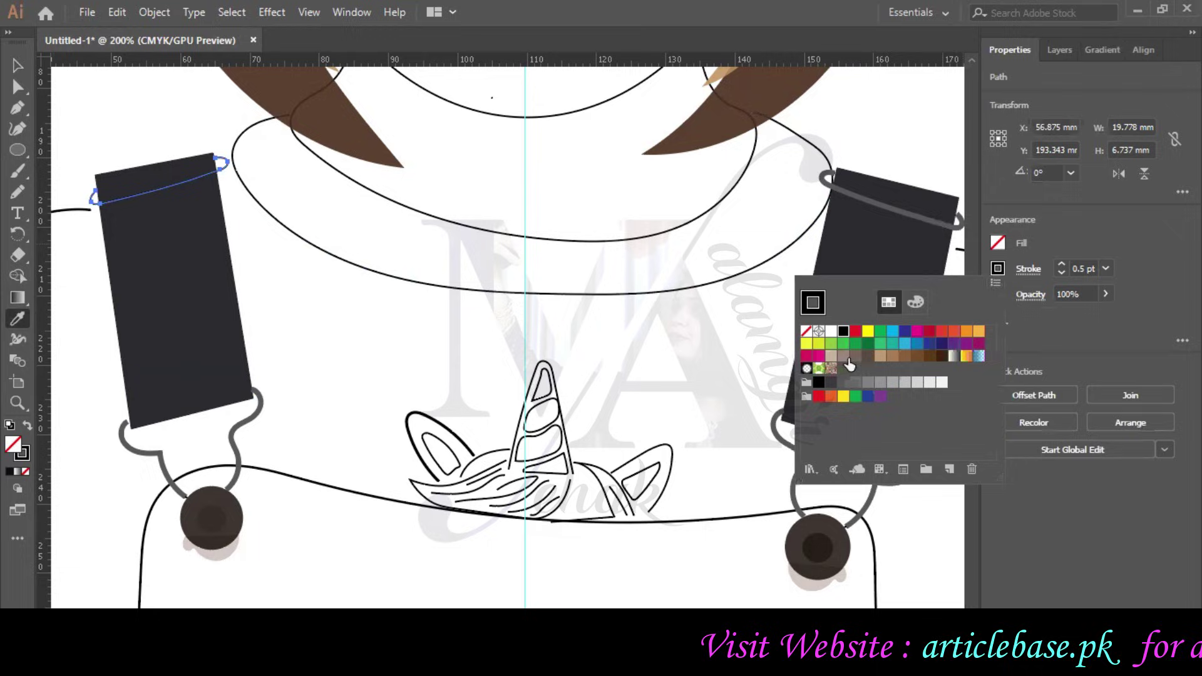
{"action": "left_click", "coordinate": [1062, 265]}
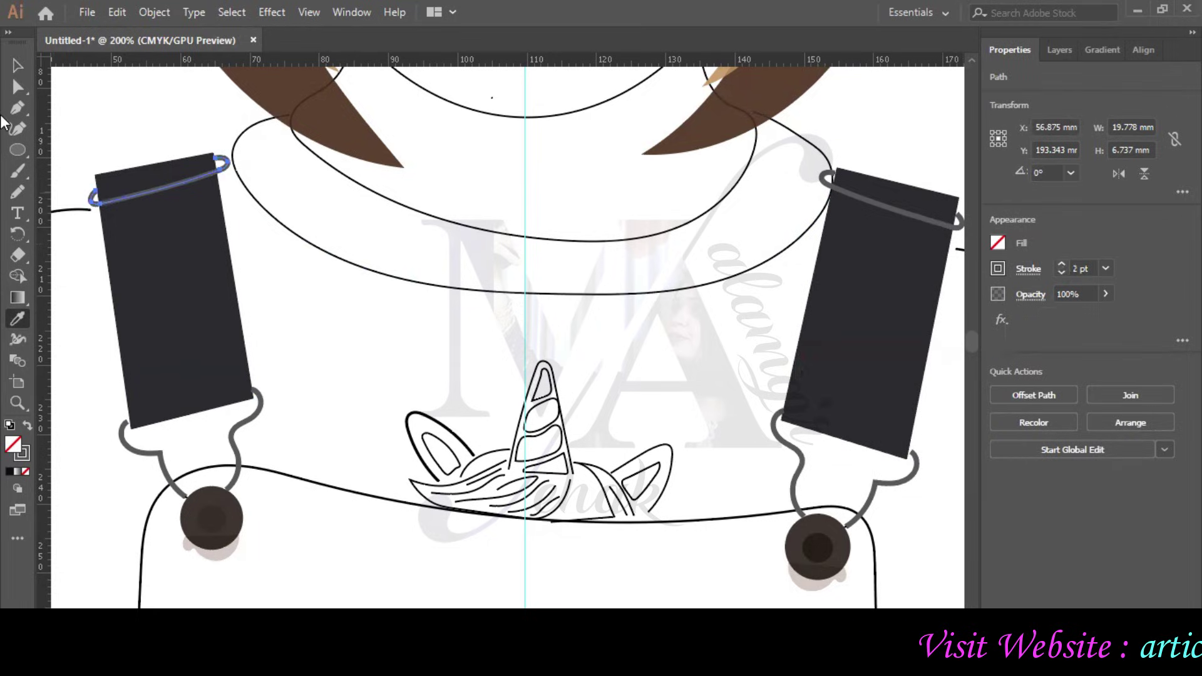
{"action": "left_click", "coordinate": [25, 65]}
{"action": "left_click", "coordinate": [321, 305]}
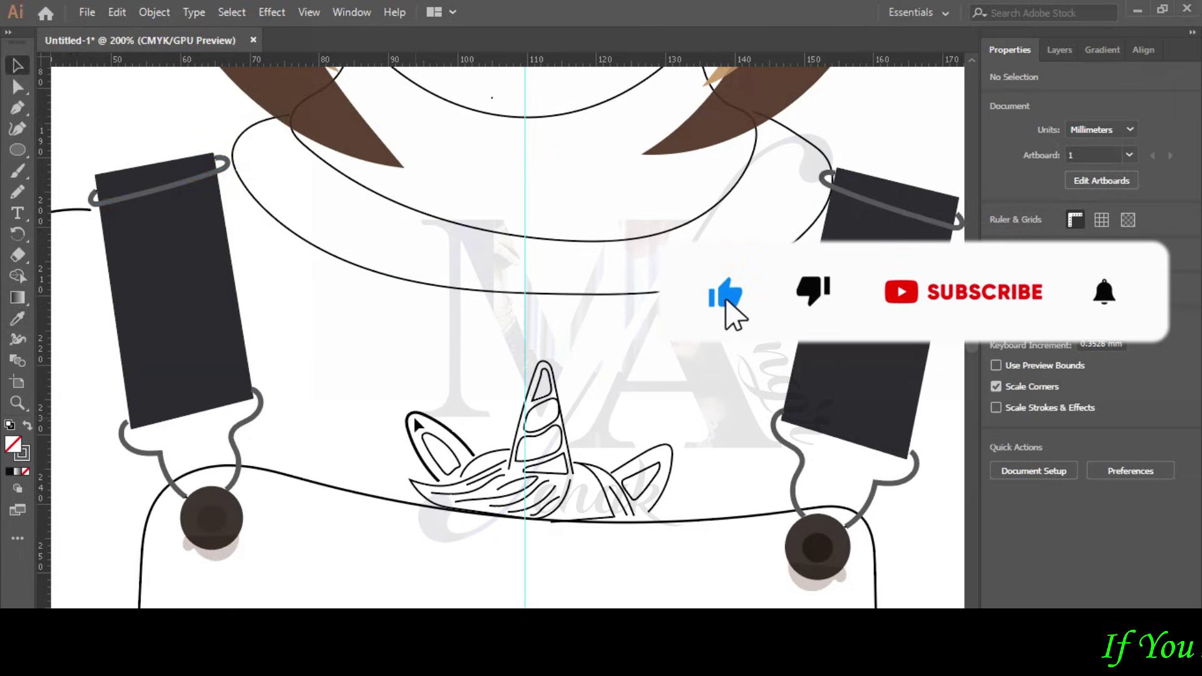
Move the reference photo higher beside the artboard, level with the drawn portrait.
{"action": "scroll", "coordinate": [416, 426], "scroll_direction": "up", "scroll_amount": 8}
{"action": "scroll", "coordinate": [418, 424], "scroll_direction": "up", "scroll_amount": 3}
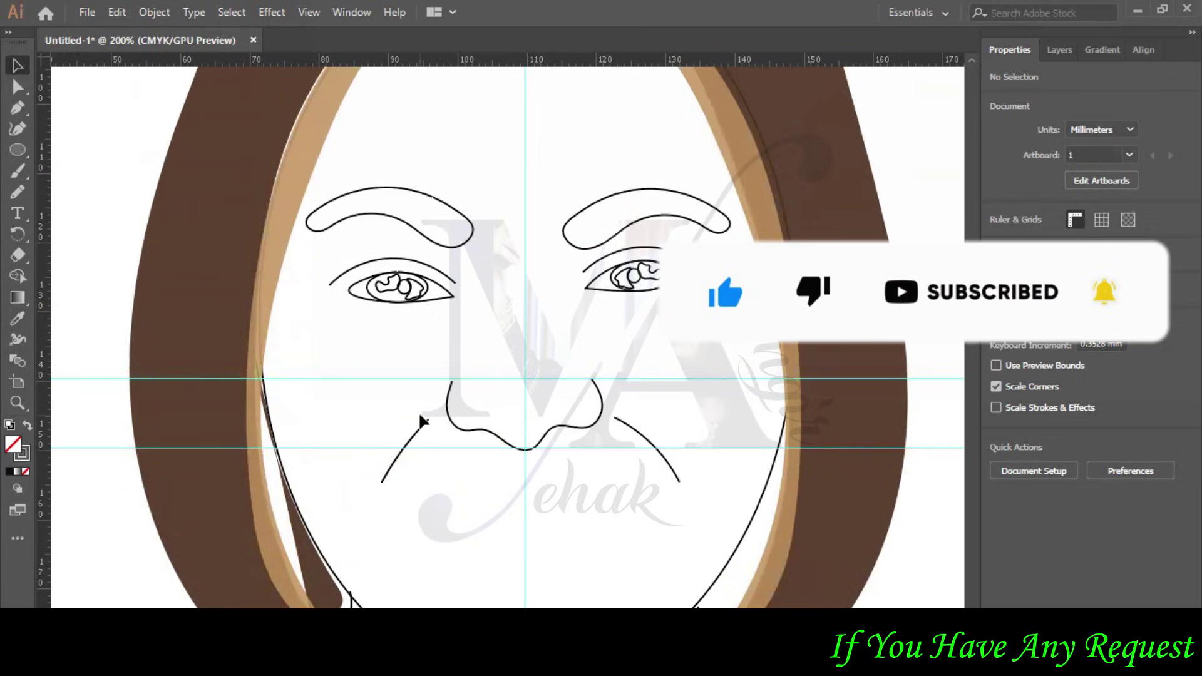
{"action": "scroll", "coordinate": [419, 421], "scroll_direction": "down", "scroll_amount": 5}
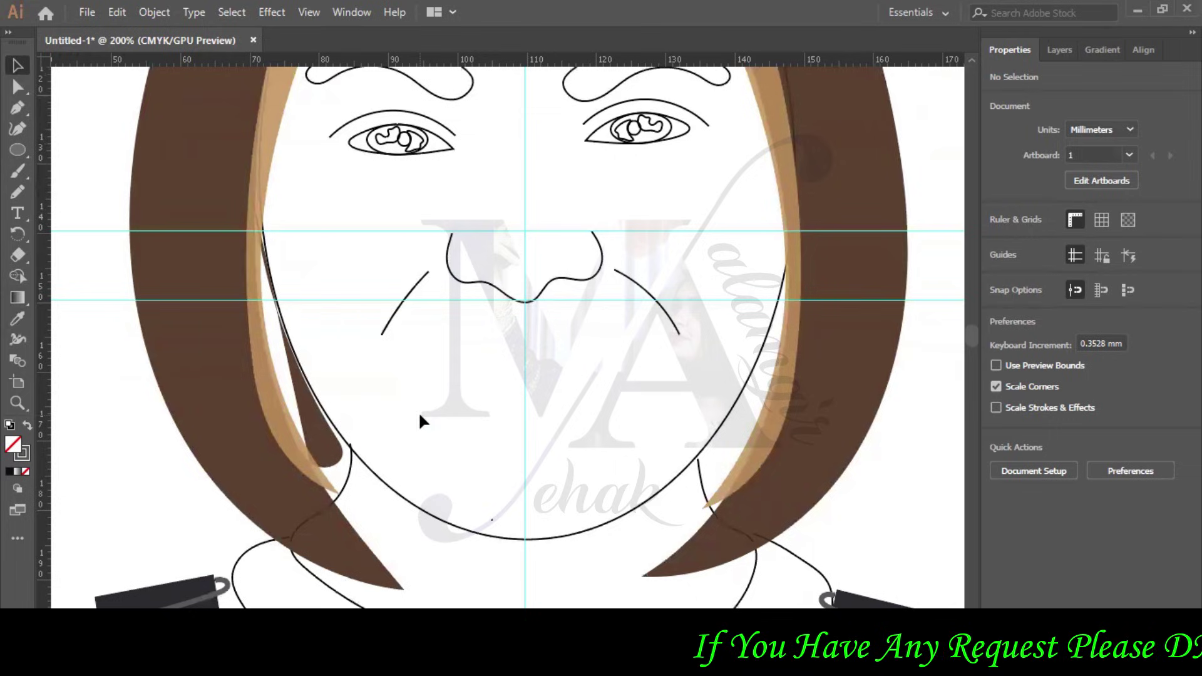
{"action": "scroll", "coordinate": [426, 606], "scroll_direction": "down", "scroll_amount": 6}
{"action": "left_click_drag", "start_coordinate": [233, 352], "coordinate": [198, 254]}
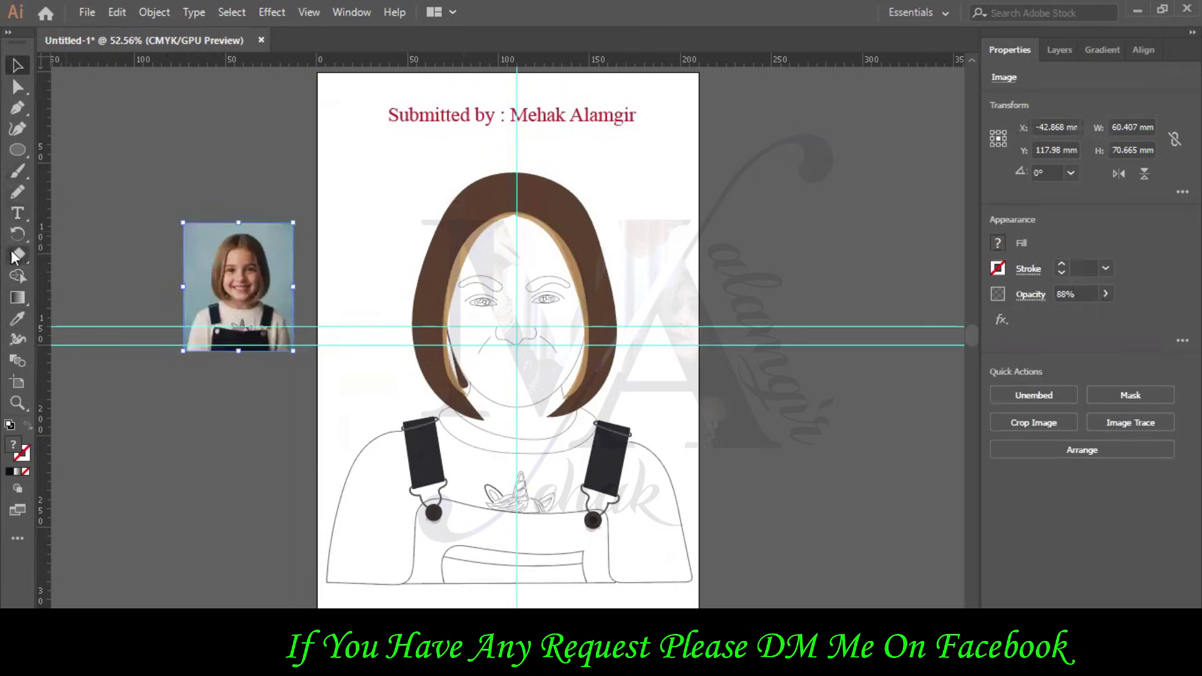
Draw a background rectangle about 209 by 243 mm across the artboard, from below the title to the portrait's lower edge.
{"action": "left_click_drag", "start_coordinate": [17, 150], "coordinate": [64, 149]}
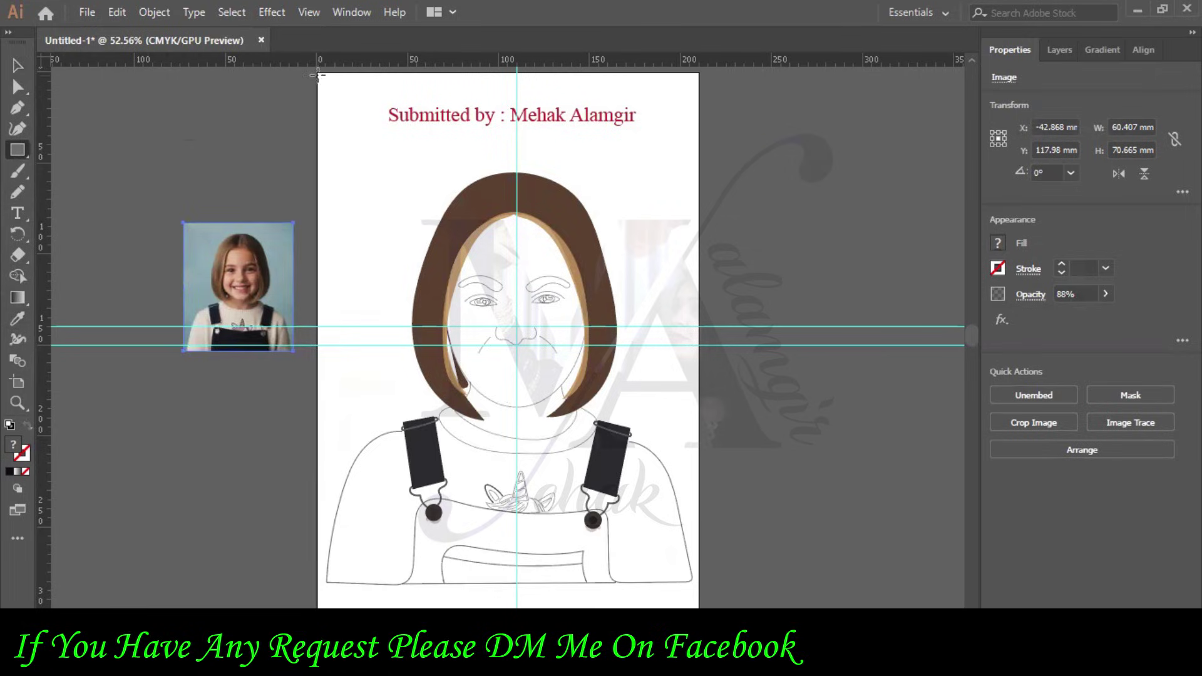
{"action": "left_click_drag", "start_coordinate": [319, 140], "coordinate": [626, 272]}
{"action": "mouse_move", "coordinate": [719, 404]}
{"action": "left_mouse_down"}
{"action": "mouse_move", "coordinate": [703, 585]}
{"action": "mouse_move", "coordinate": [713, 582]}
{"action": "mouse_move", "coordinate": [699, 584]}
{"action": "left_mouse_up"}
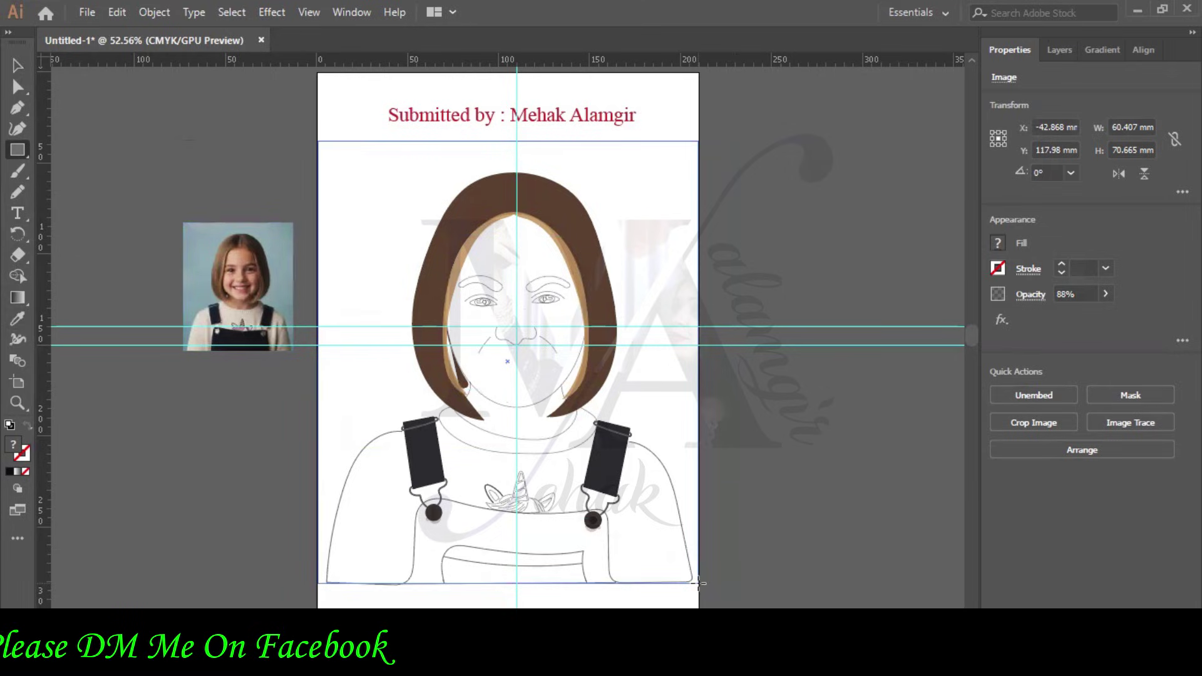
Fill the background rectangle with the cyan swatch.
{"action": "left_click", "coordinate": [1000, 243]}
{"action": "left_click", "coordinate": [905, 305]}
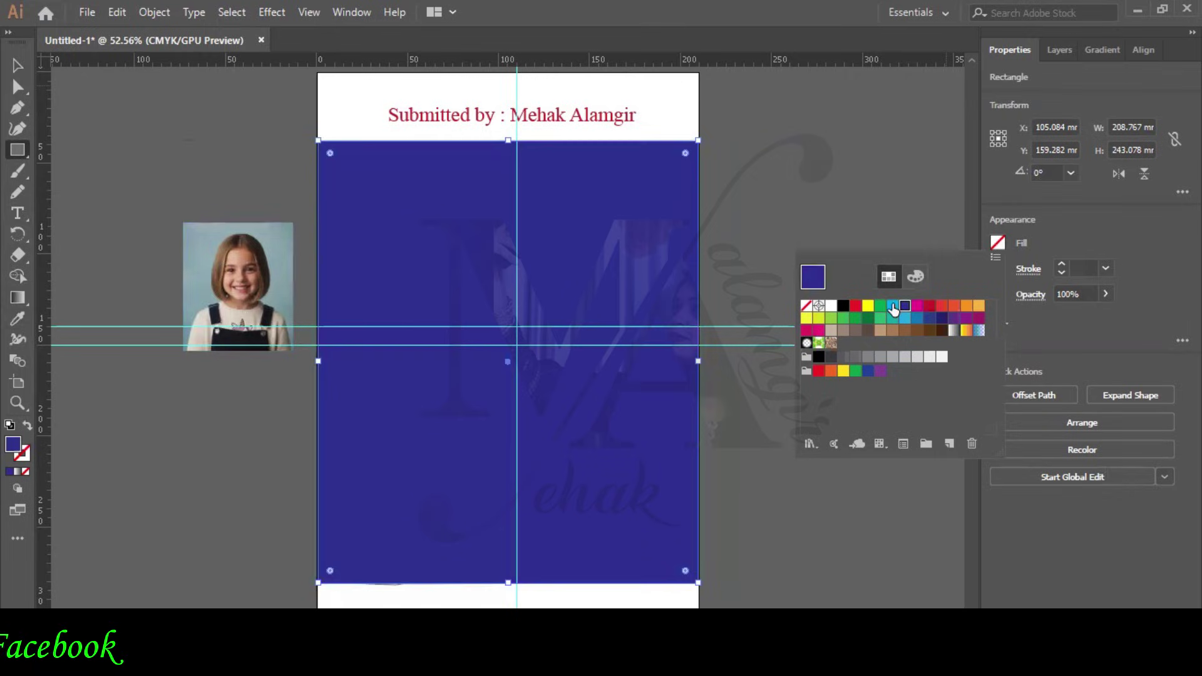
{"action": "left_click", "coordinate": [892, 306]}
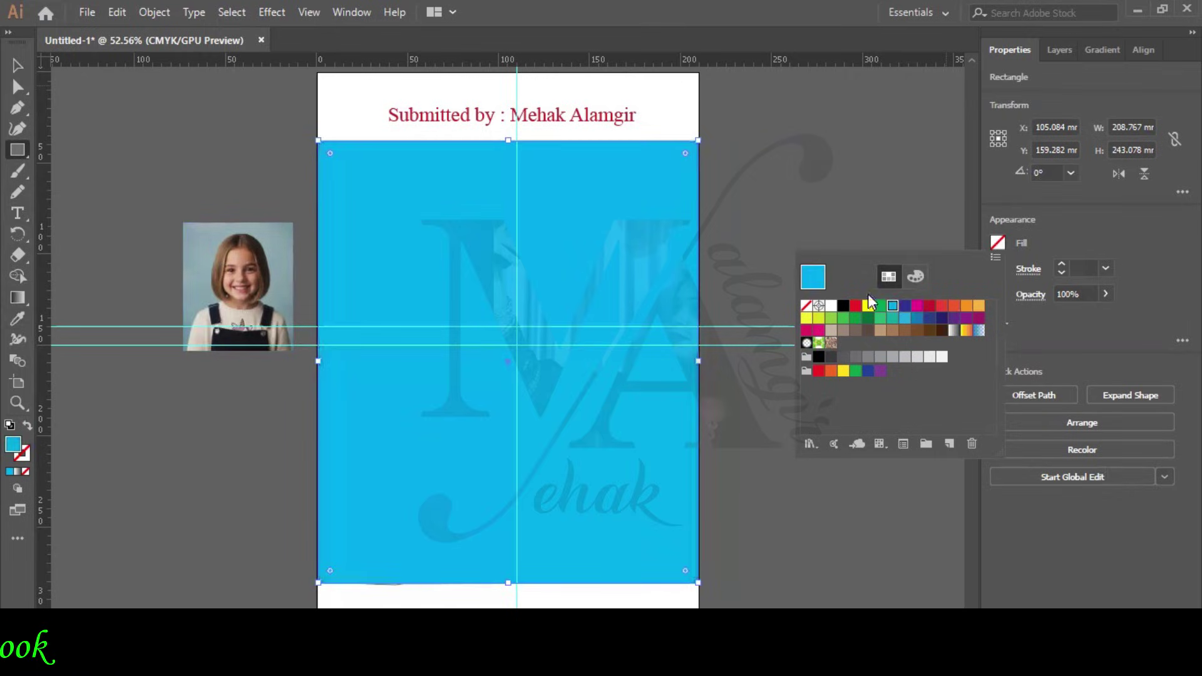
Fill the background rectangle with the pale blue sampled from the reference photo's backdrop.
{"action": "left_click", "coordinate": [18, 321]}
{"action": "left_click", "coordinate": [189, 271]}
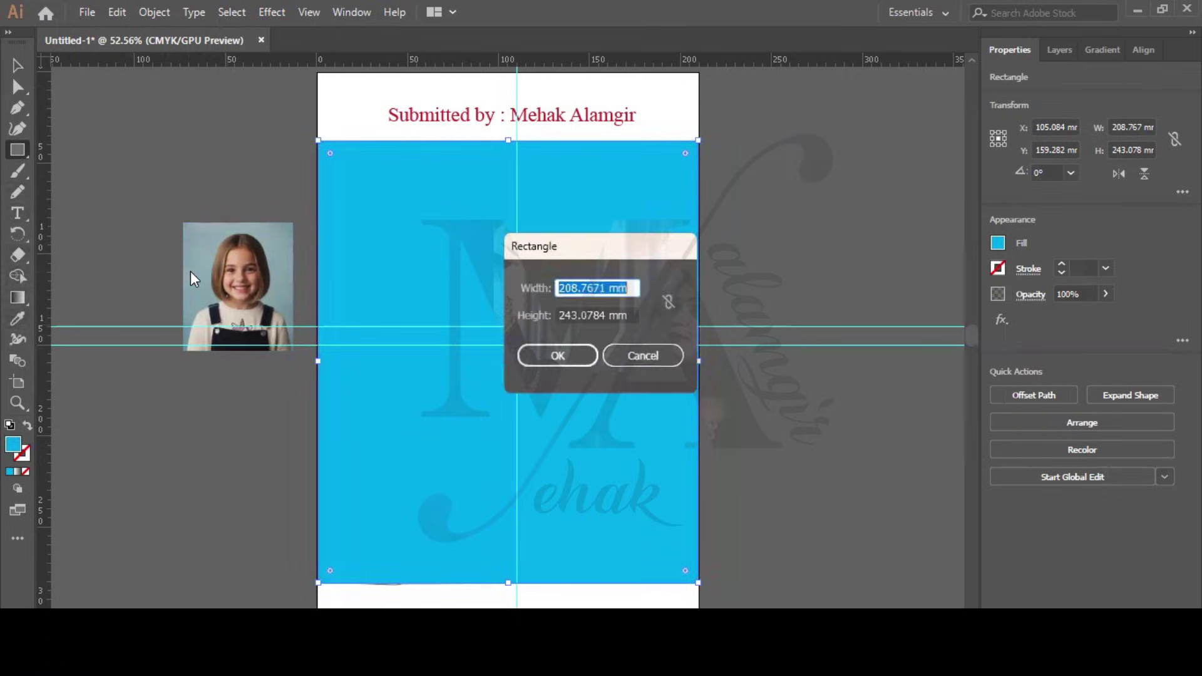
{"action": "left_click", "coordinate": [629, 355]}
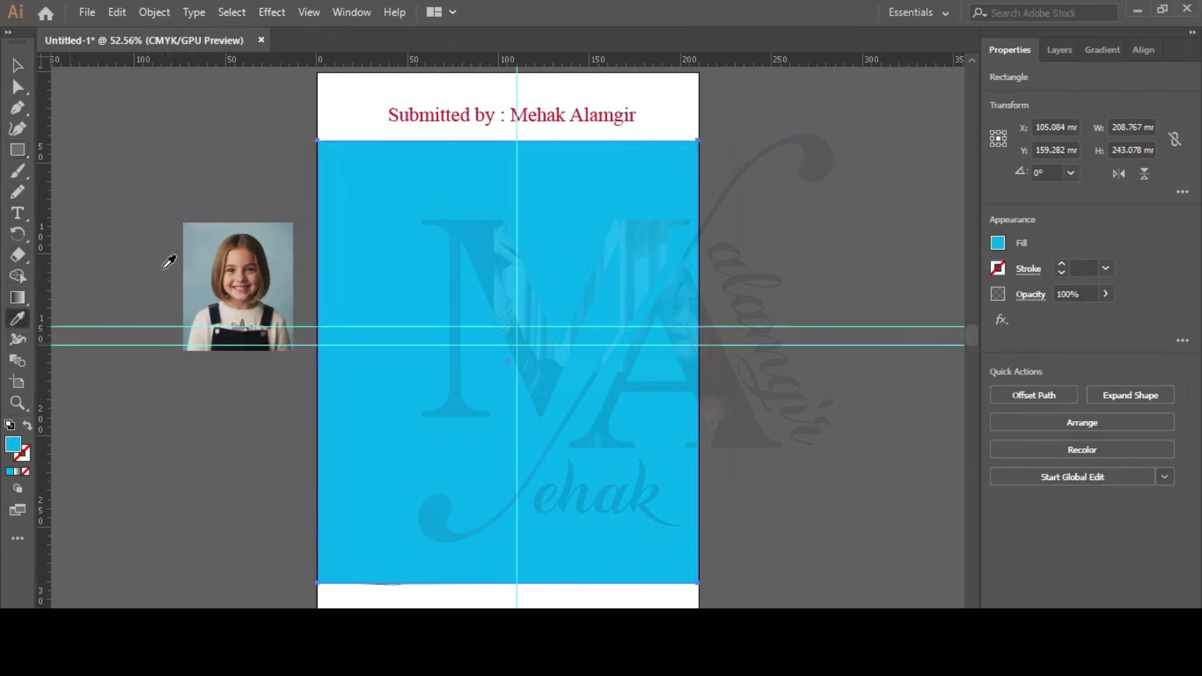
{"action": "left_click", "coordinate": [187, 251]}
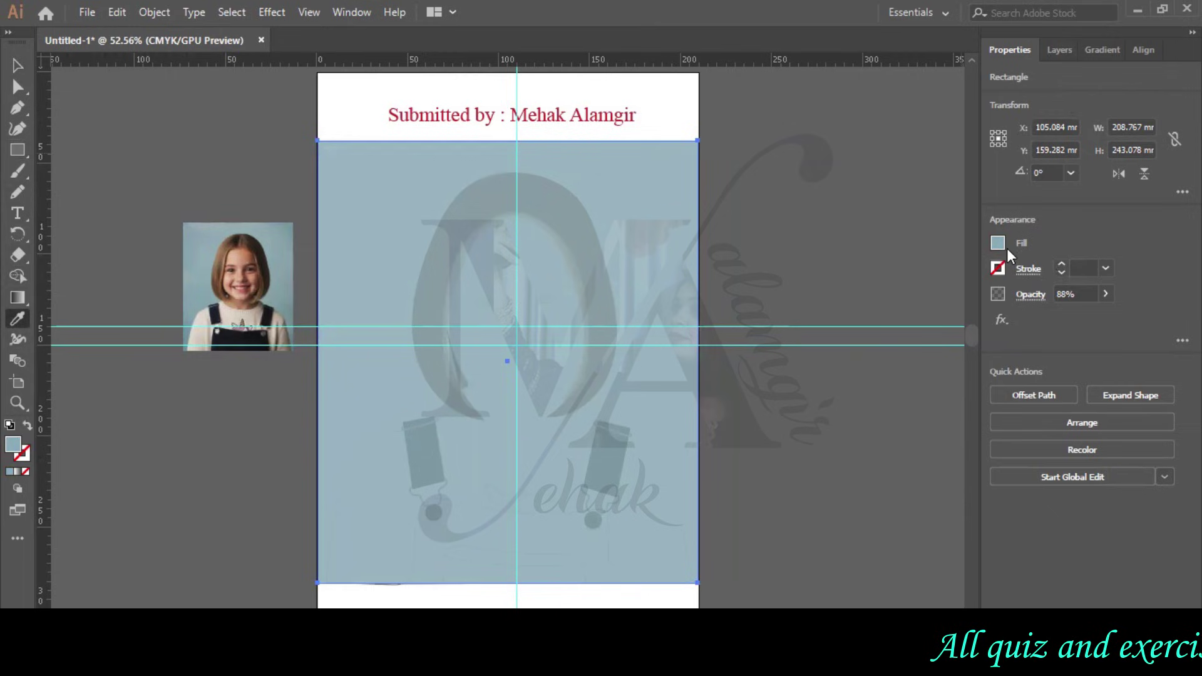
Move the pale blue rectangle below the portrait's paths in the layer stacking order and deselect it.
{"action": "left_click", "coordinate": [1046, 51]}
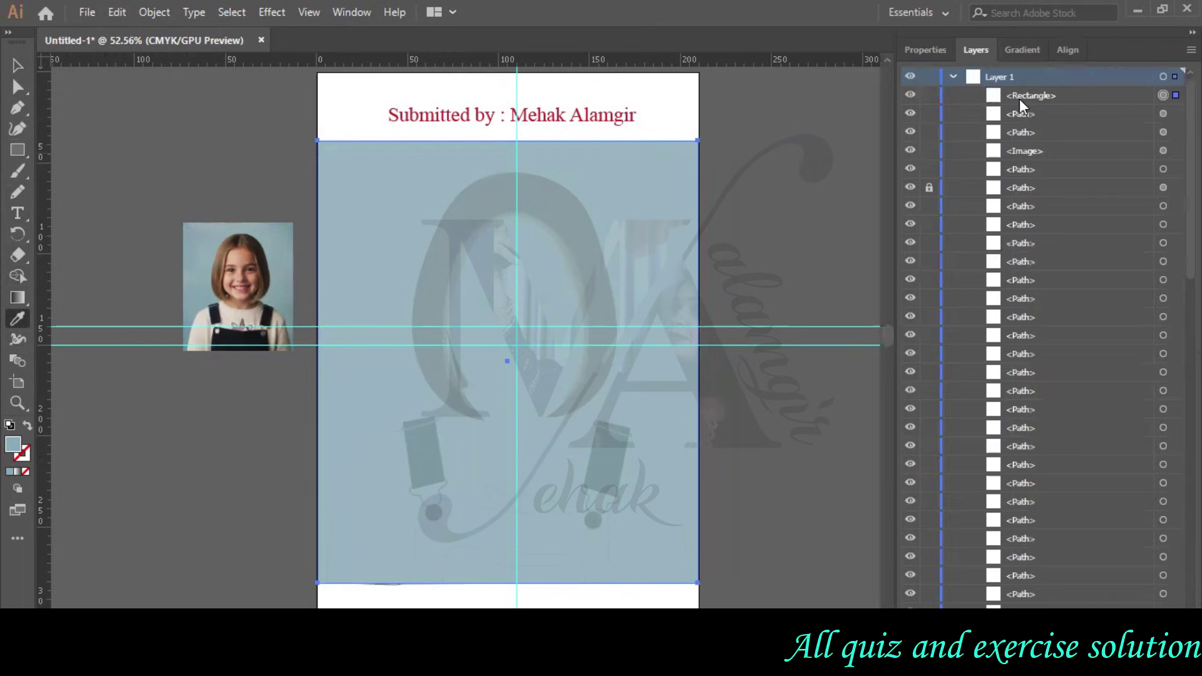
{"action": "scroll", "coordinate": [1032, 92], "scroll_direction": "down", "scroll_amount": 1}
{"action": "left_click_drag", "start_coordinate": [1044, 605], "coordinate": [1045, 602]}
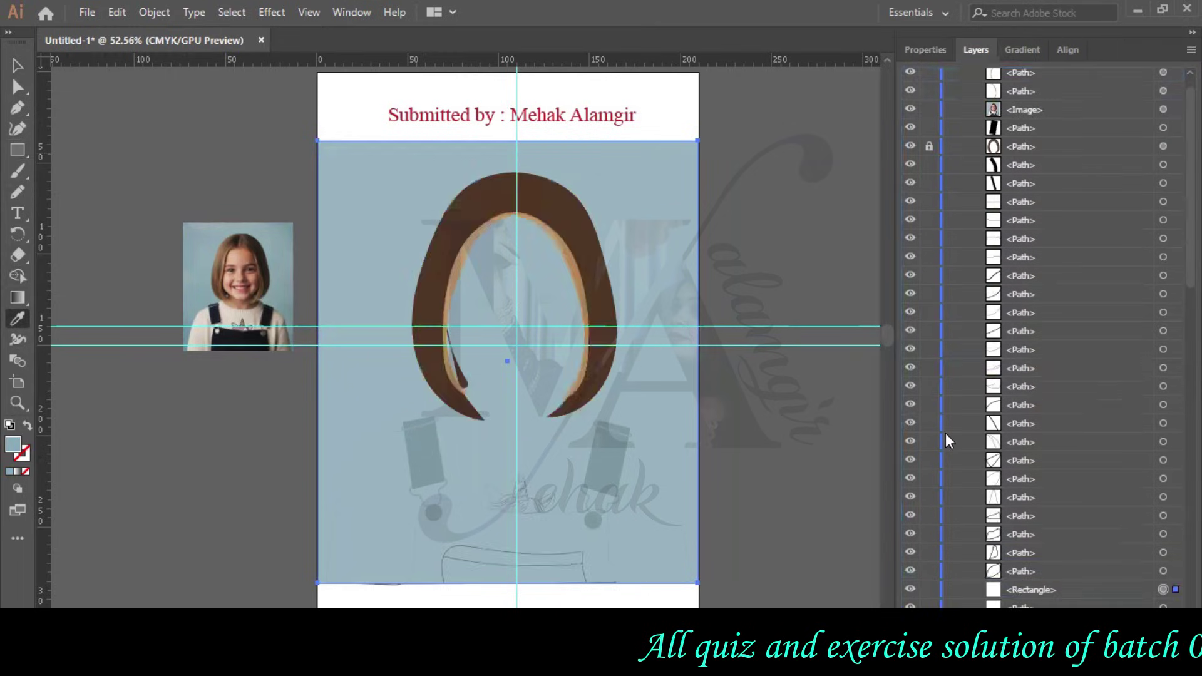
{"action": "left_click_drag", "start_coordinate": [1034, 88], "coordinate": [1066, 536]}
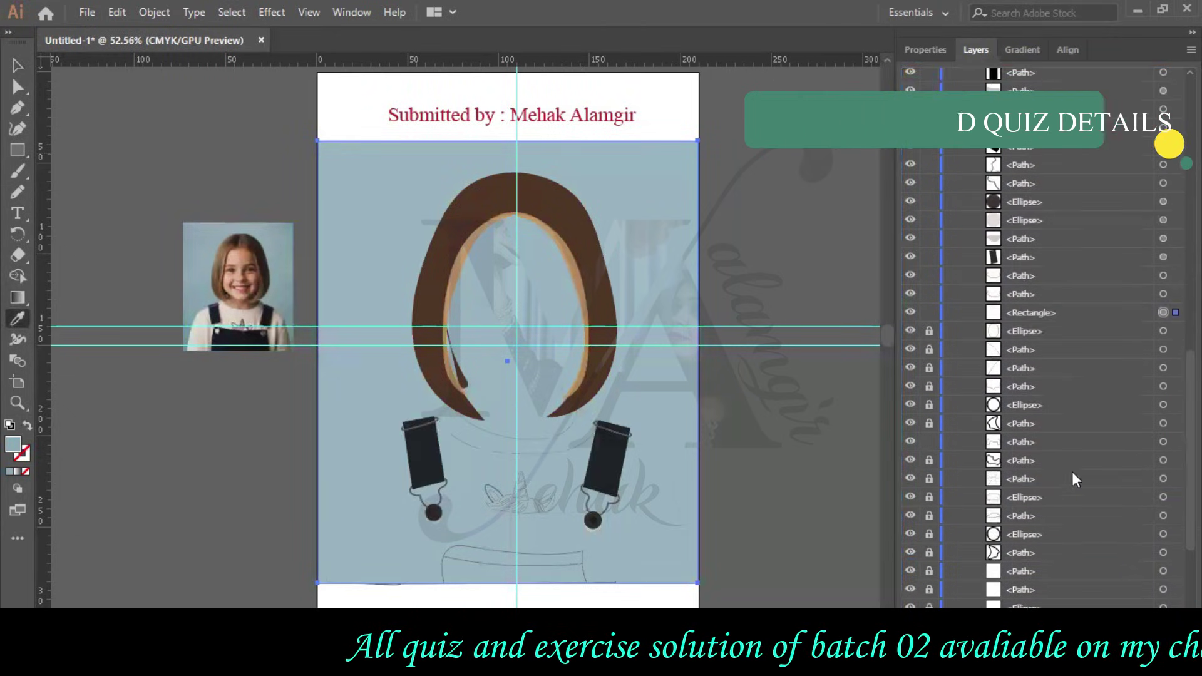
{"action": "scroll", "coordinate": [1073, 471], "scroll_direction": "down", "scroll_amount": 5}
{"action": "left_click_drag", "start_coordinate": [1057, 253], "coordinate": [1045, 599]}
{"action": "scroll", "coordinate": [764, 404], "scroll_direction": "down", "scroll_amount": 2}
{"action": "scroll", "coordinate": [764, 404], "scroll_direction": "down", "scroll_amount": 1}
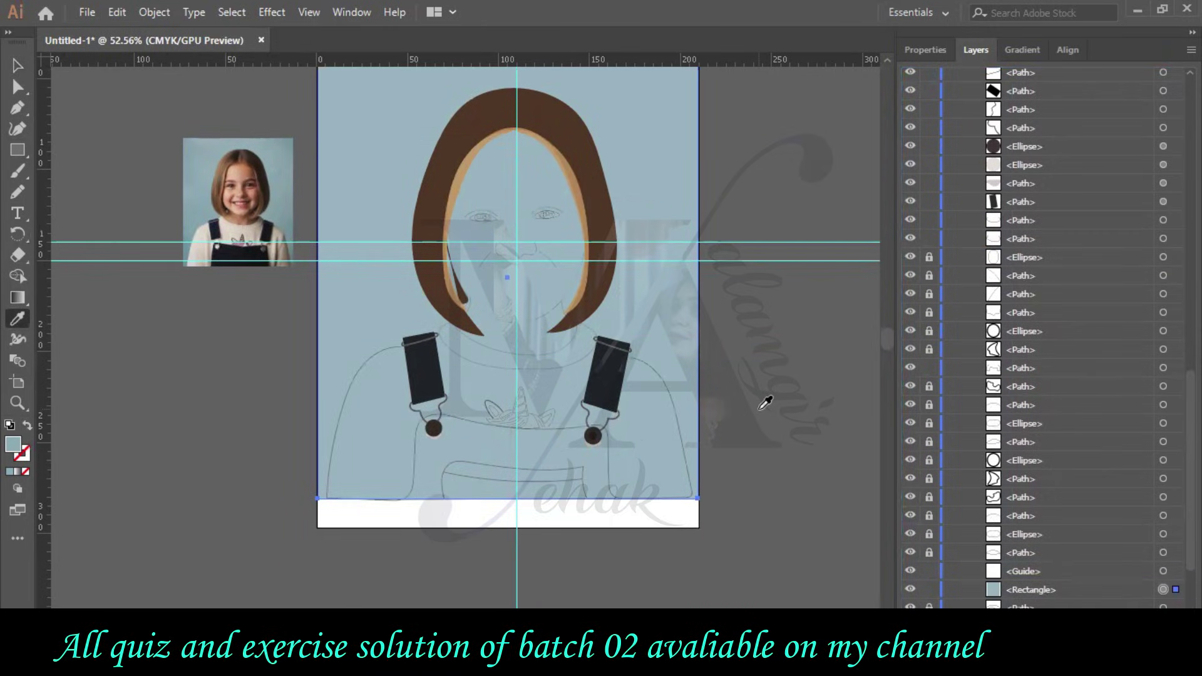
{"action": "scroll", "coordinate": [767, 404], "scroll_direction": "up", "scroll_amount": 3}
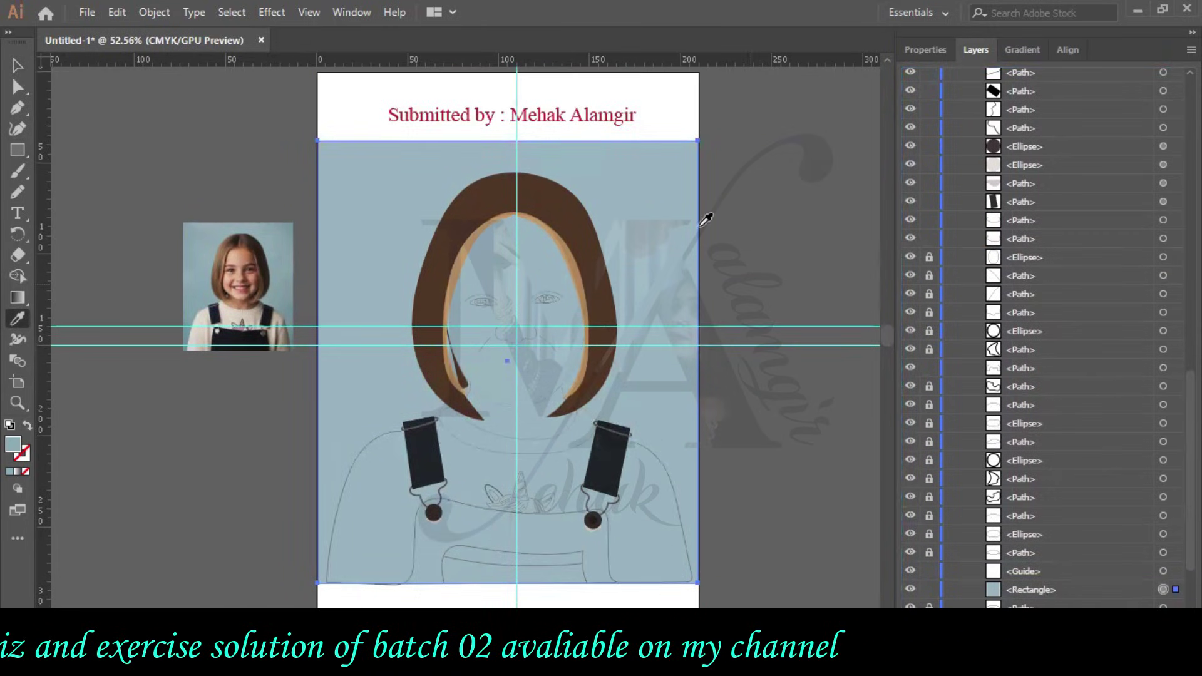
{"action": "key", "text": "v"}
{"action": "left_click", "coordinate": [219, 176]}
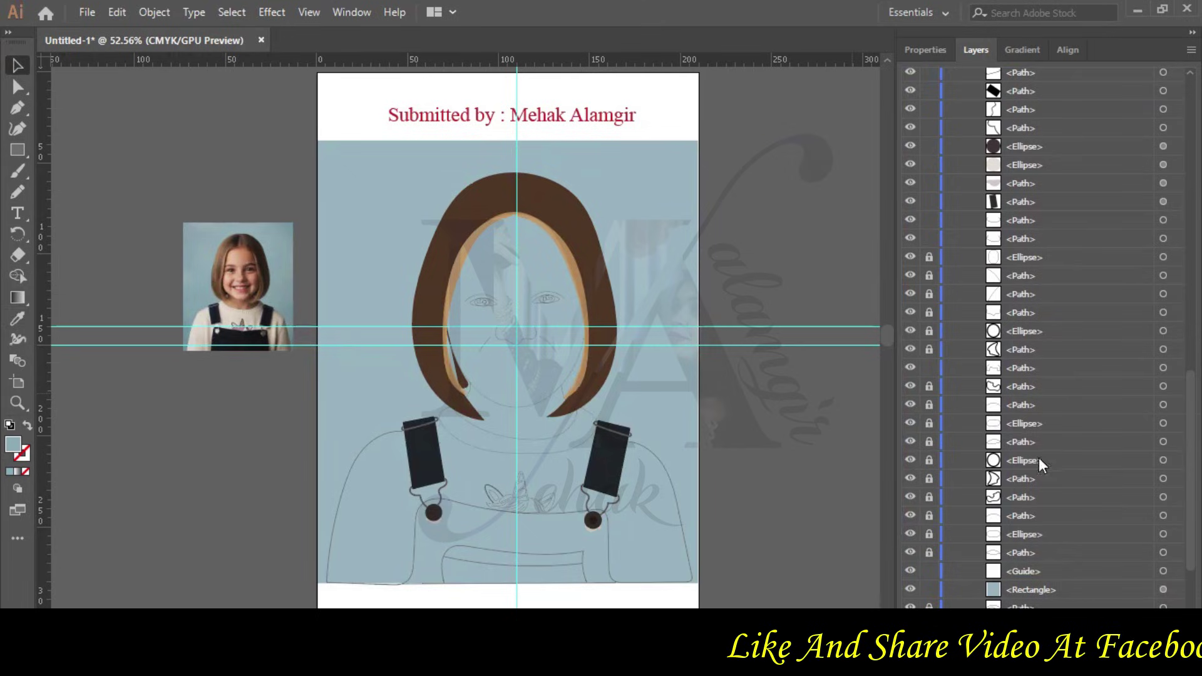
Toggle the background rectangle's visibility to compare the portrait with and without it, and leave it hidden.
{"action": "left_click", "coordinate": [910, 590]}
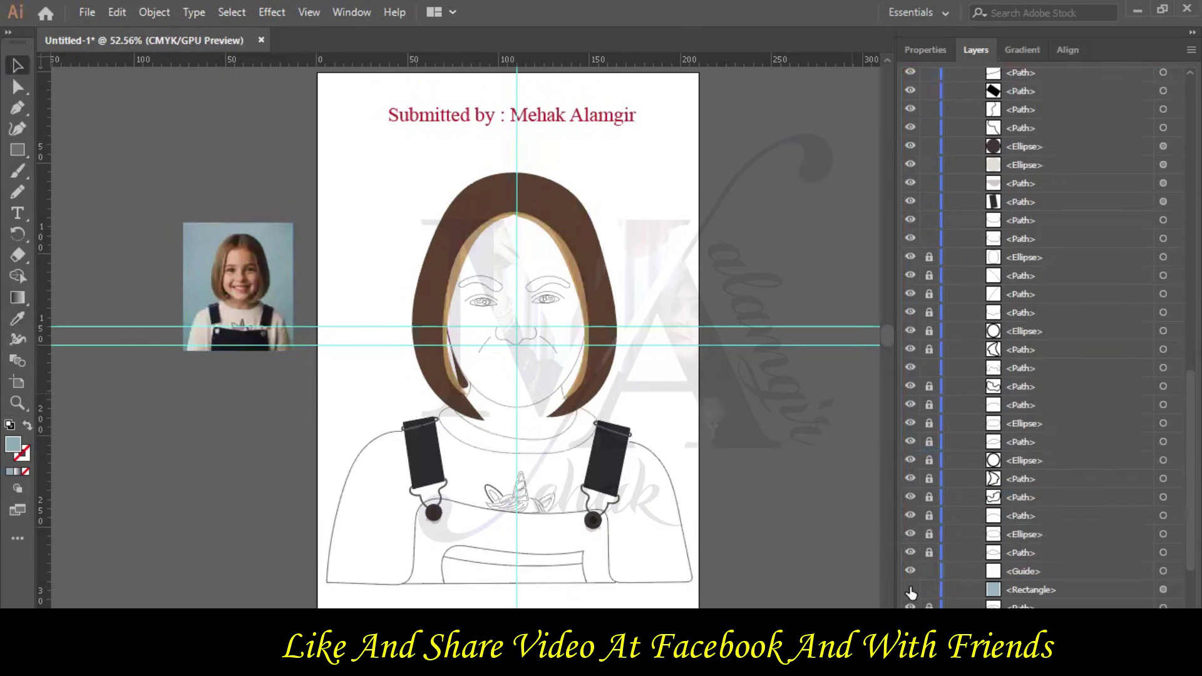
{"action": "left_click", "coordinate": [911, 590]}
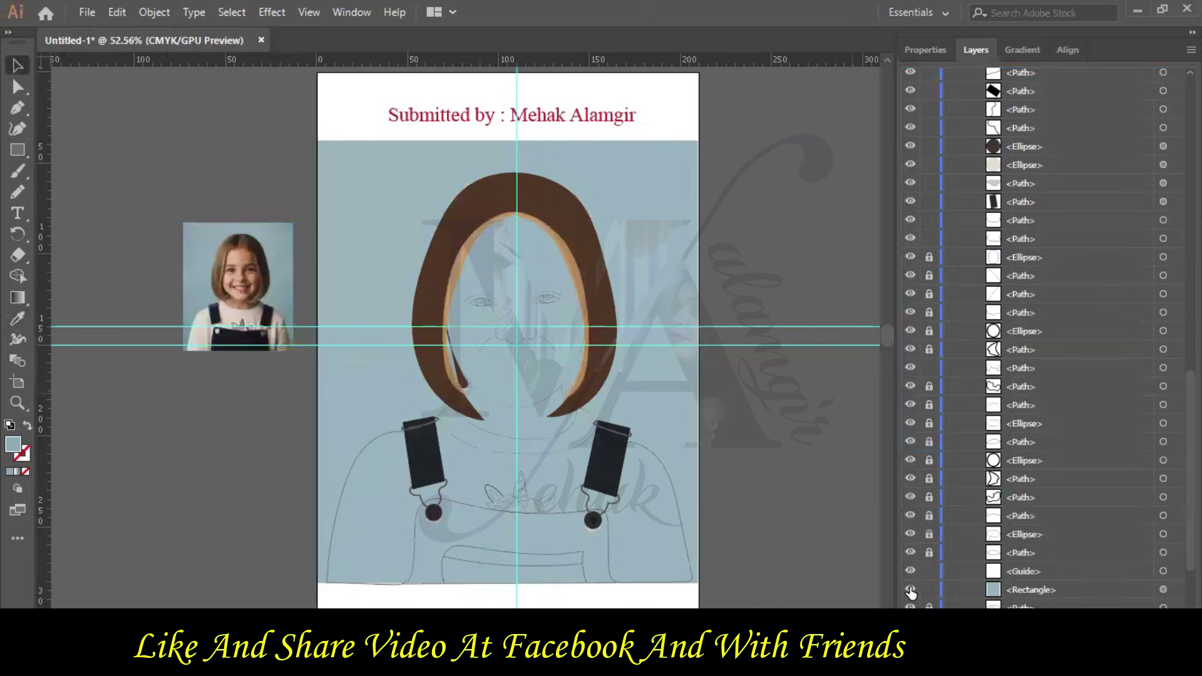
{"action": "left_click", "coordinate": [912, 590]}
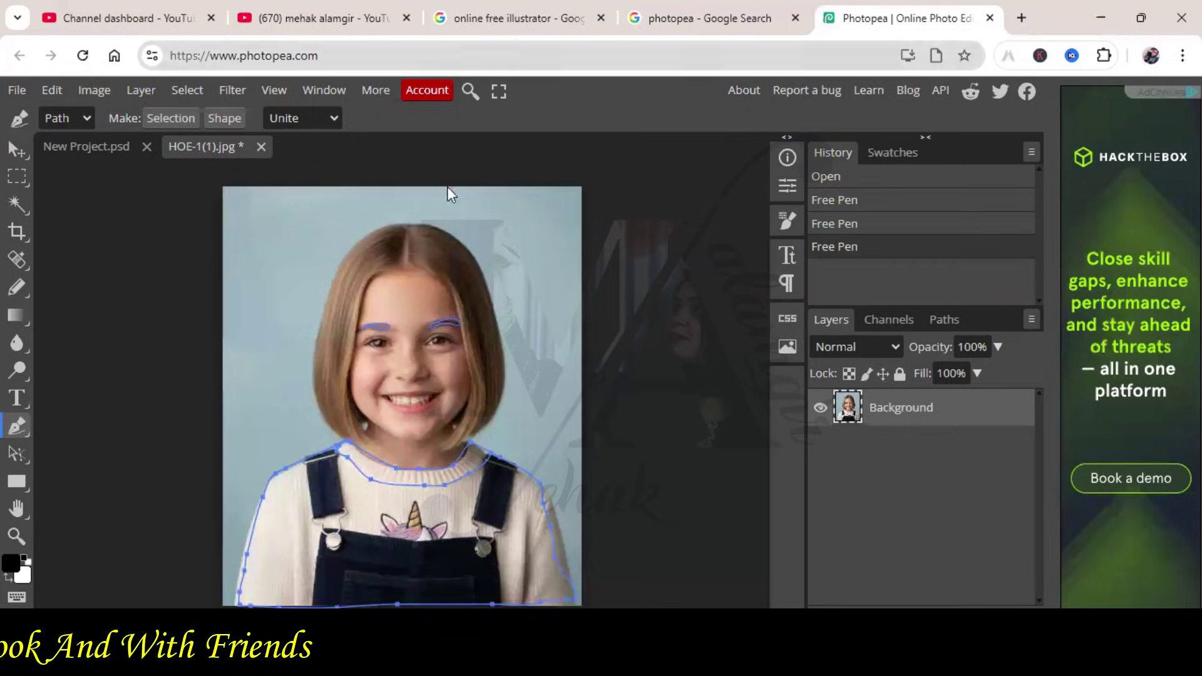
Switch to the YouTube channel page in the browser and look through its list of latest videos.
{"action": "left_click", "coordinate": [374, 23]}
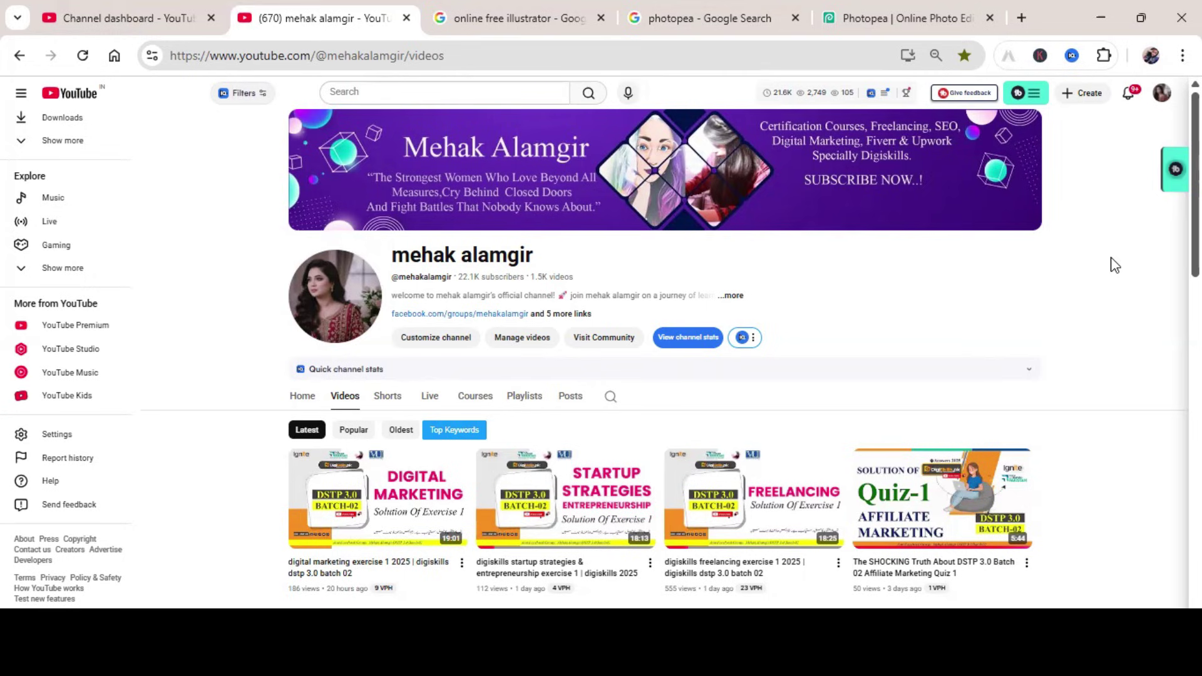
{"action": "scroll", "coordinate": [1169, 332], "scroll_direction": "down", "scroll_amount": 1}
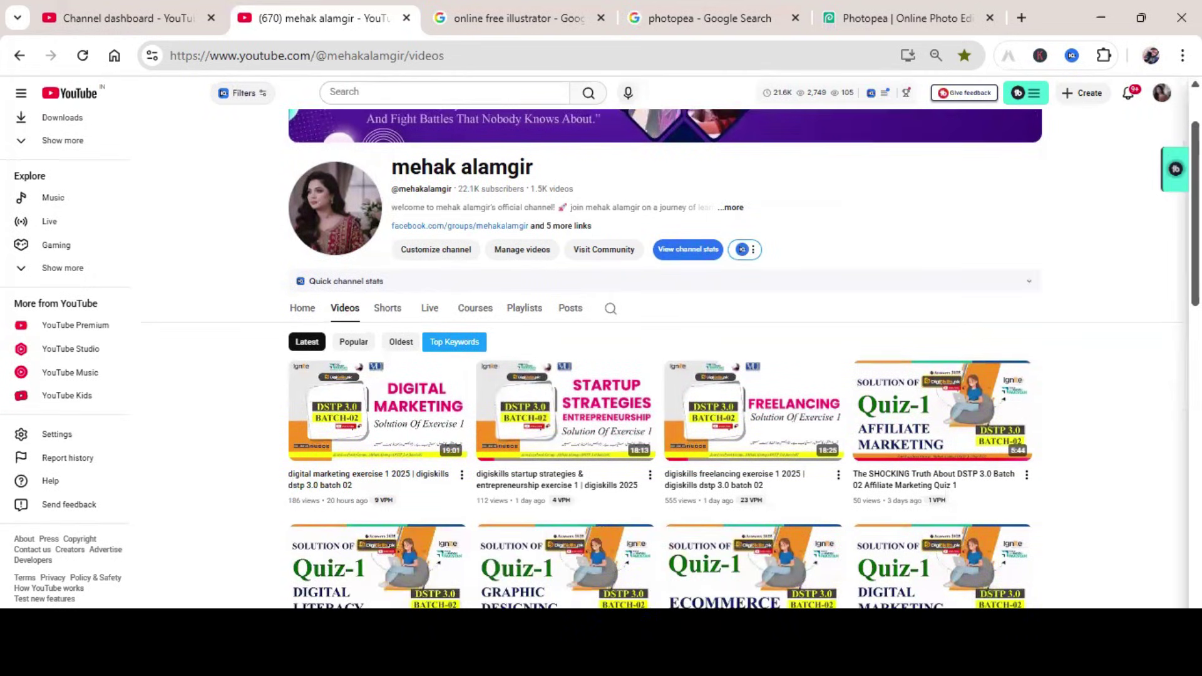
{"action": "scroll", "coordinate": [664, 351], "scroll_direction": "down", "scroll_amount": 1}
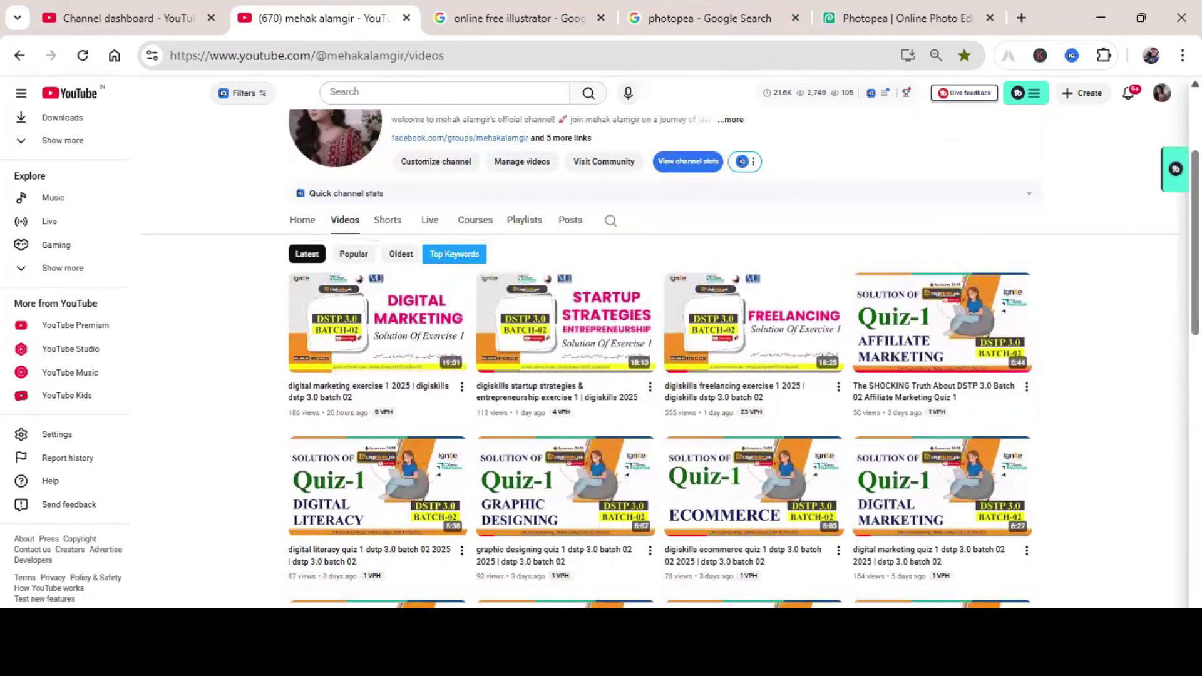
{"action": "scroll", "coordinate": [660, 351], "scroll_direction": "down", "scroll_amount": 1}
{"action": "scroll", "coordinate": [744, 362], "scroll_direction": "down", "scroll_amount": 4}
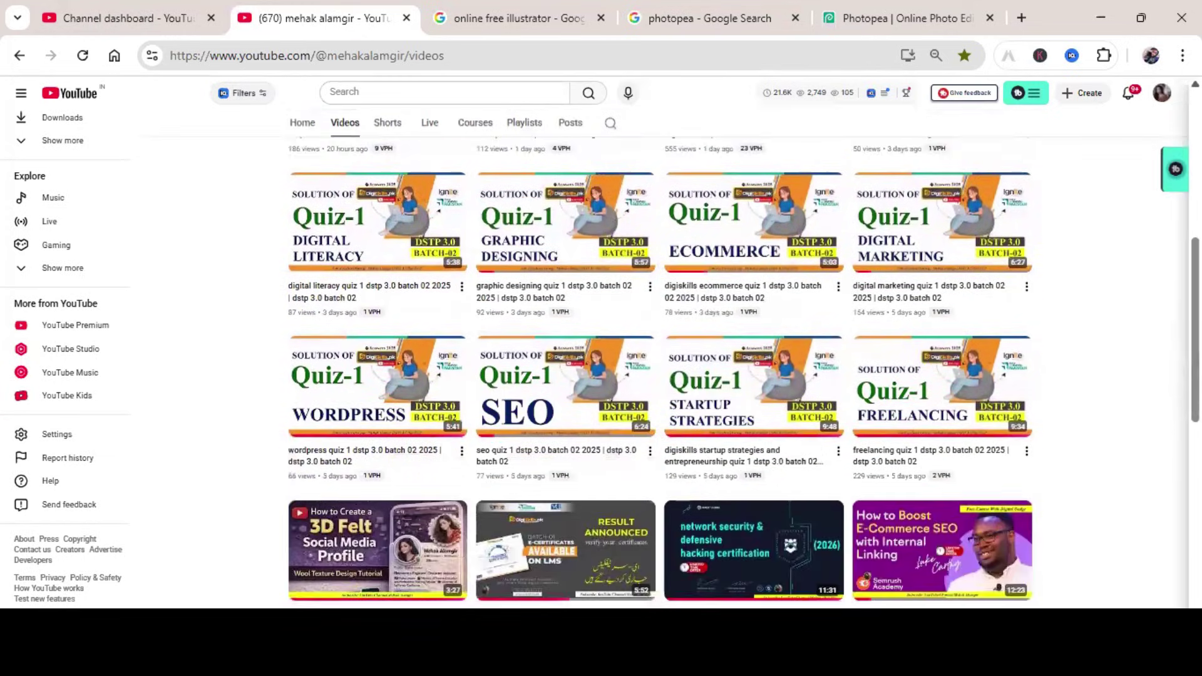
{"action": "scroll", "coordinate": [744, 363], "scroll_direction": "down", "scroll_amount": 5}
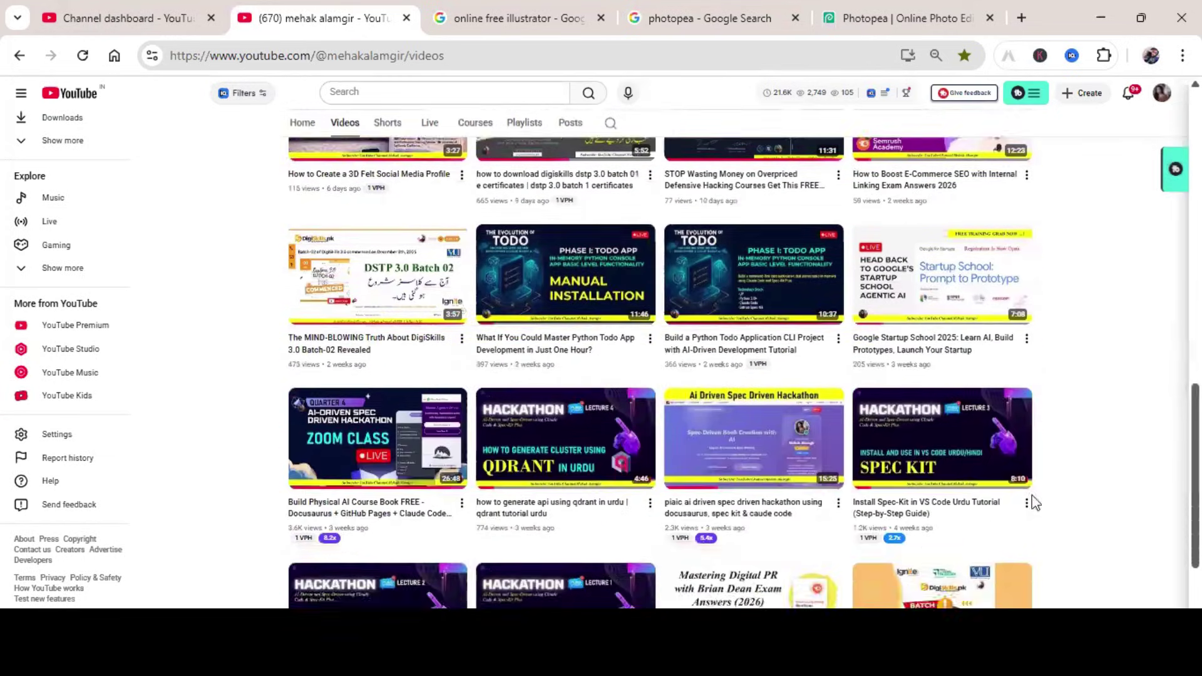